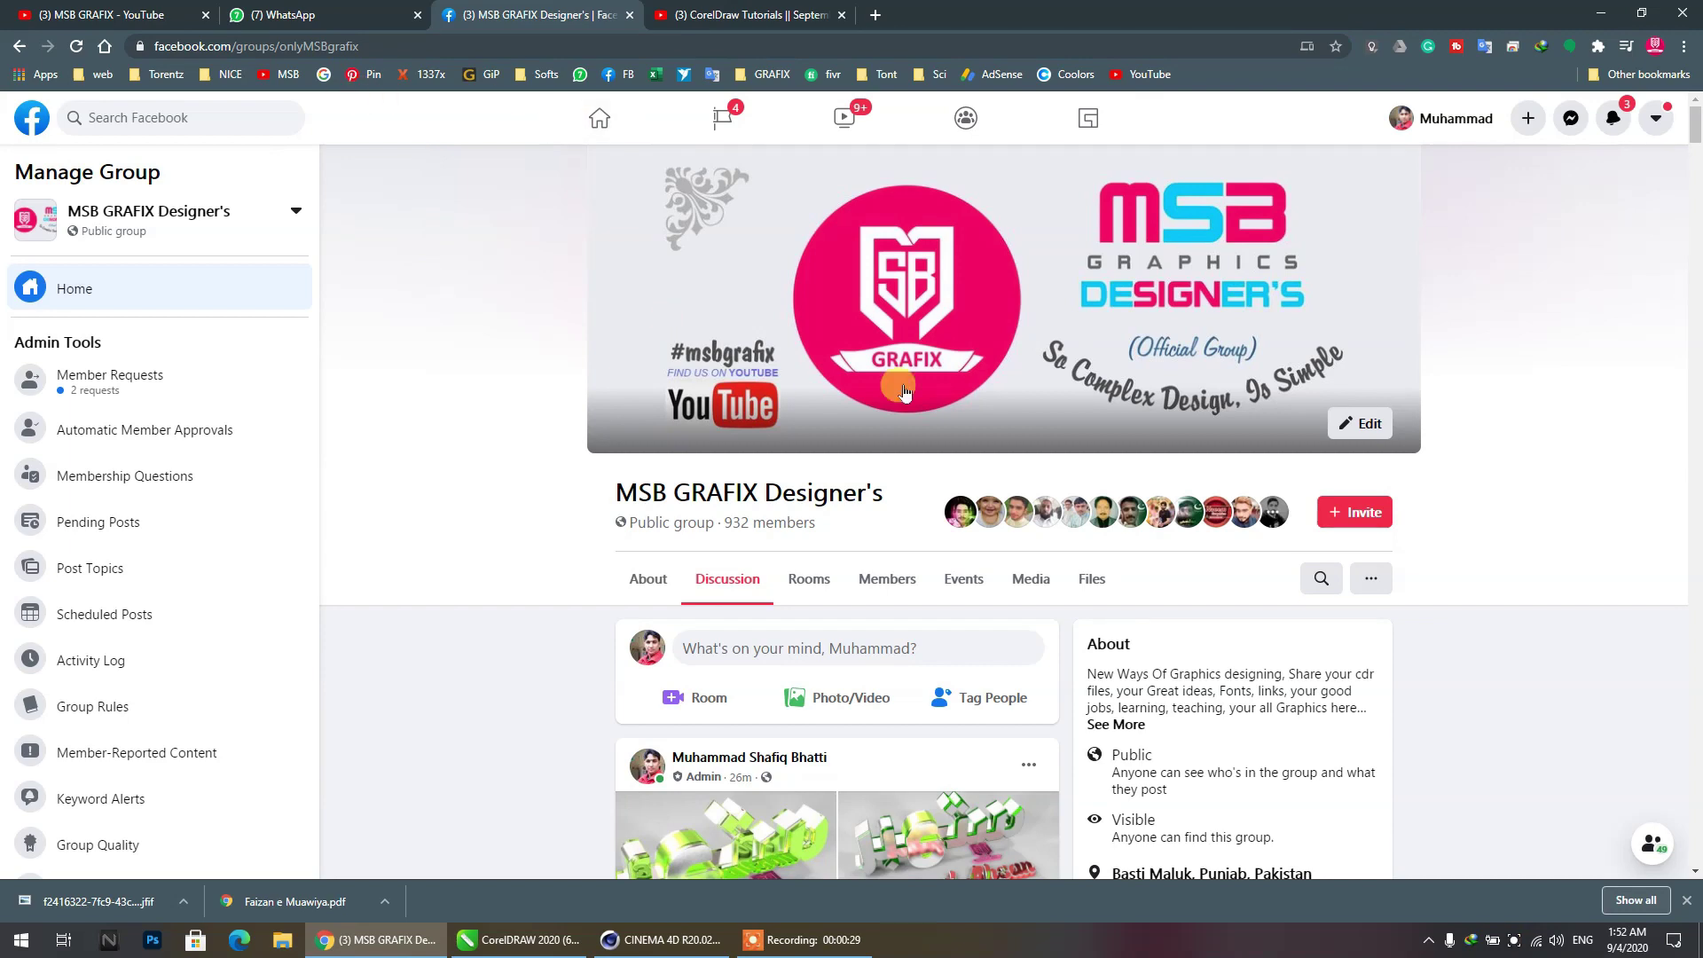
# Open the first photo of the 3D lettering post in the MSB GRAFIX Designer's group feed.
pyautogui.scroll(-2, 904, 392)
pyautogui.scroll(-4, 444, 371)
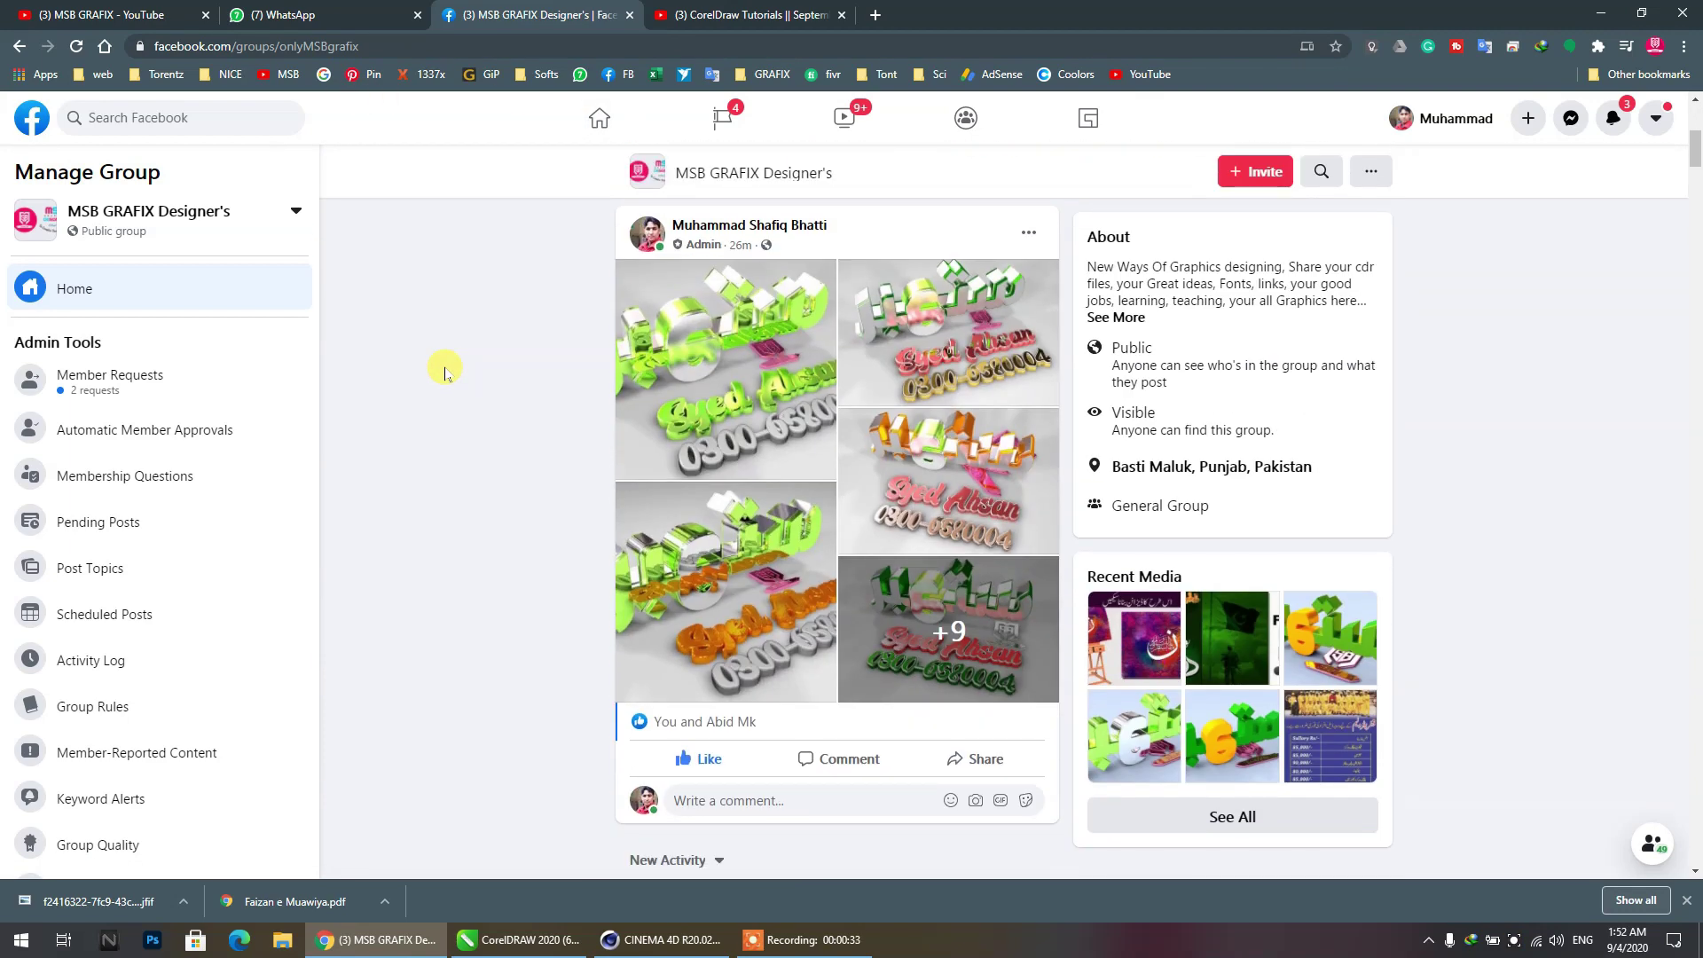
pyautogui.scroll(5, 444, 371)
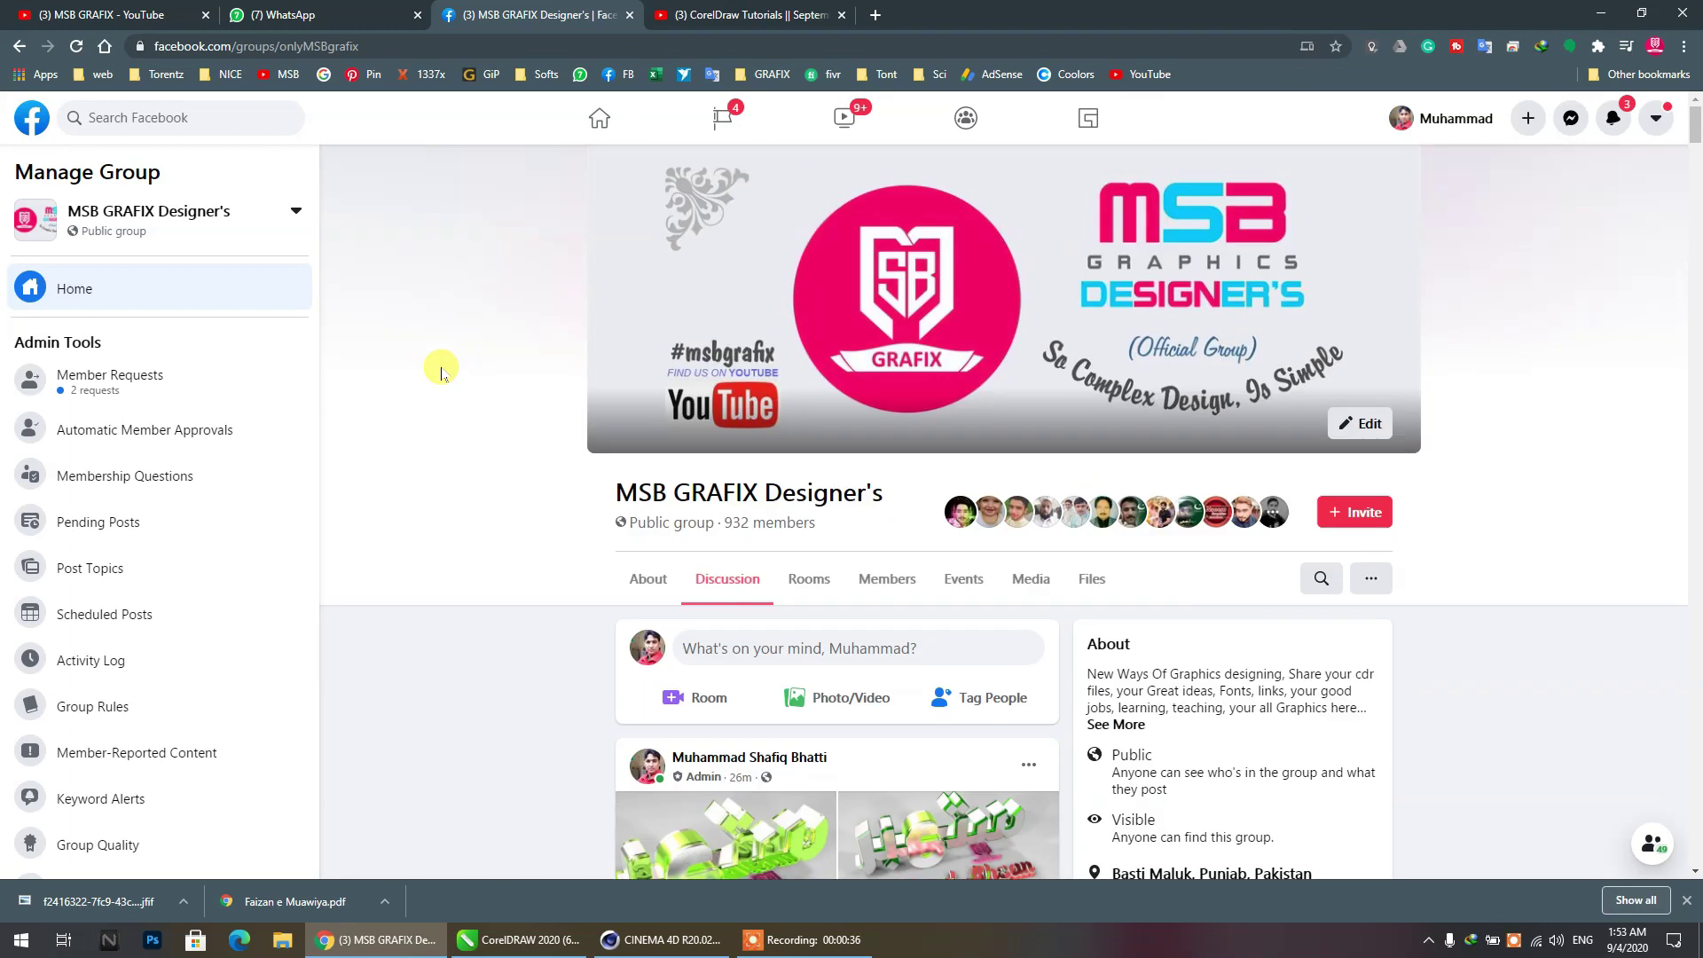
pyautogui.scroll(-3, 776, 266)
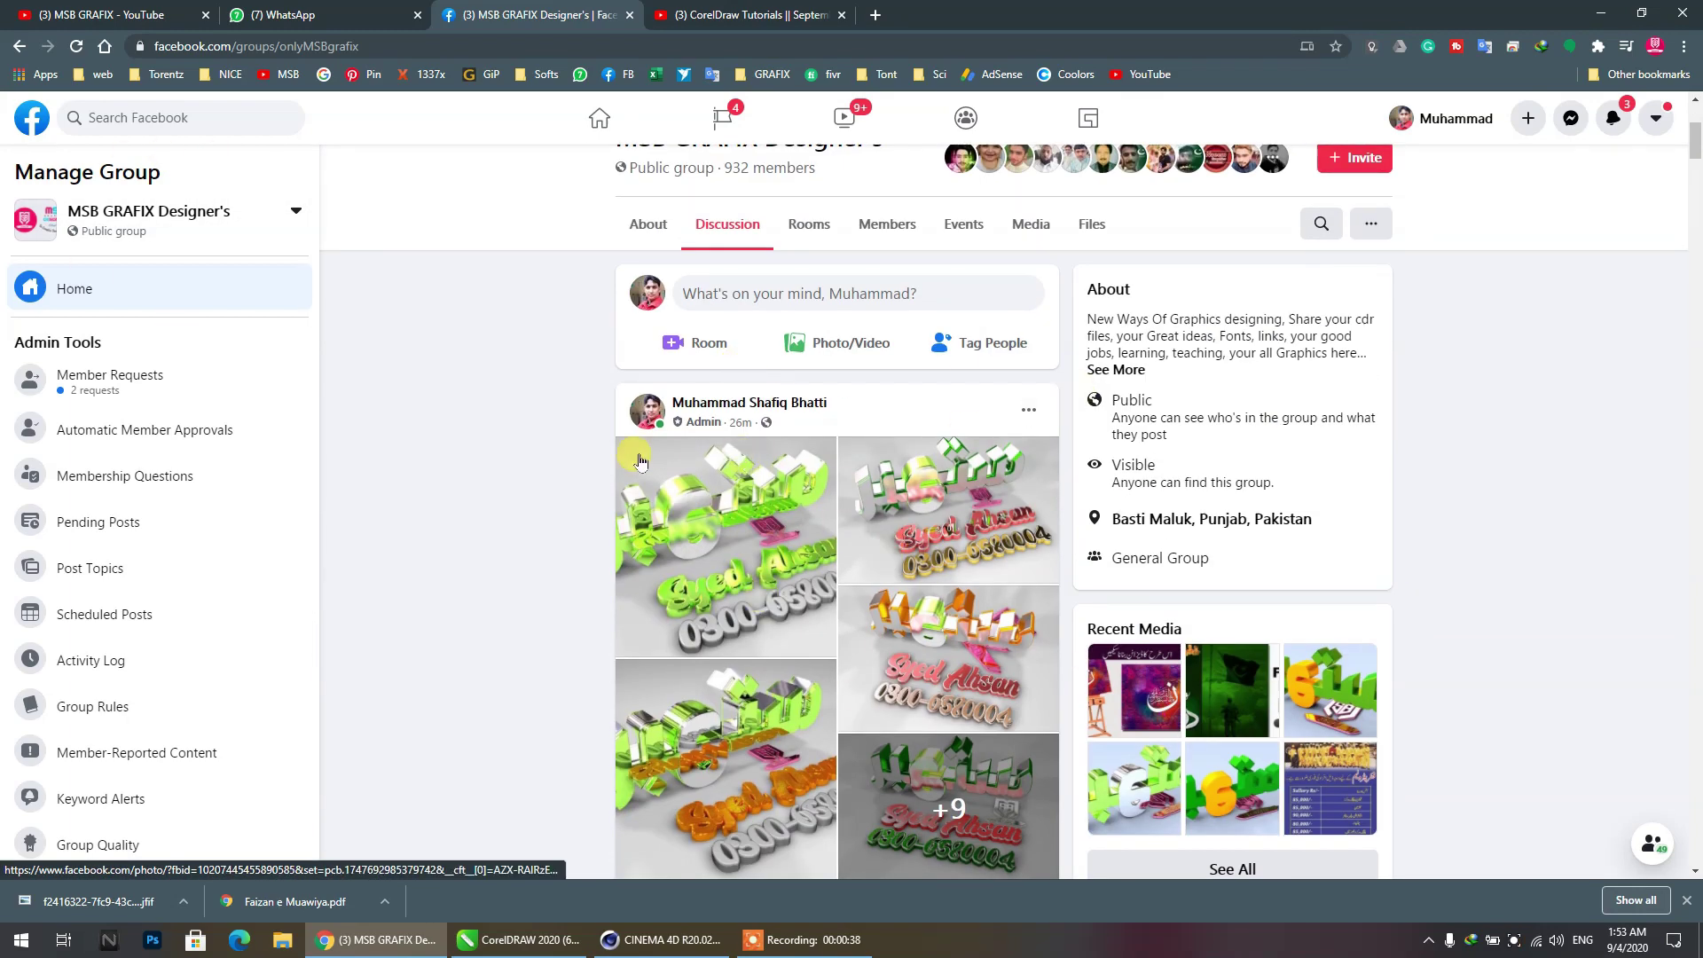
pyautogui.scroll(-2, 528, 429)
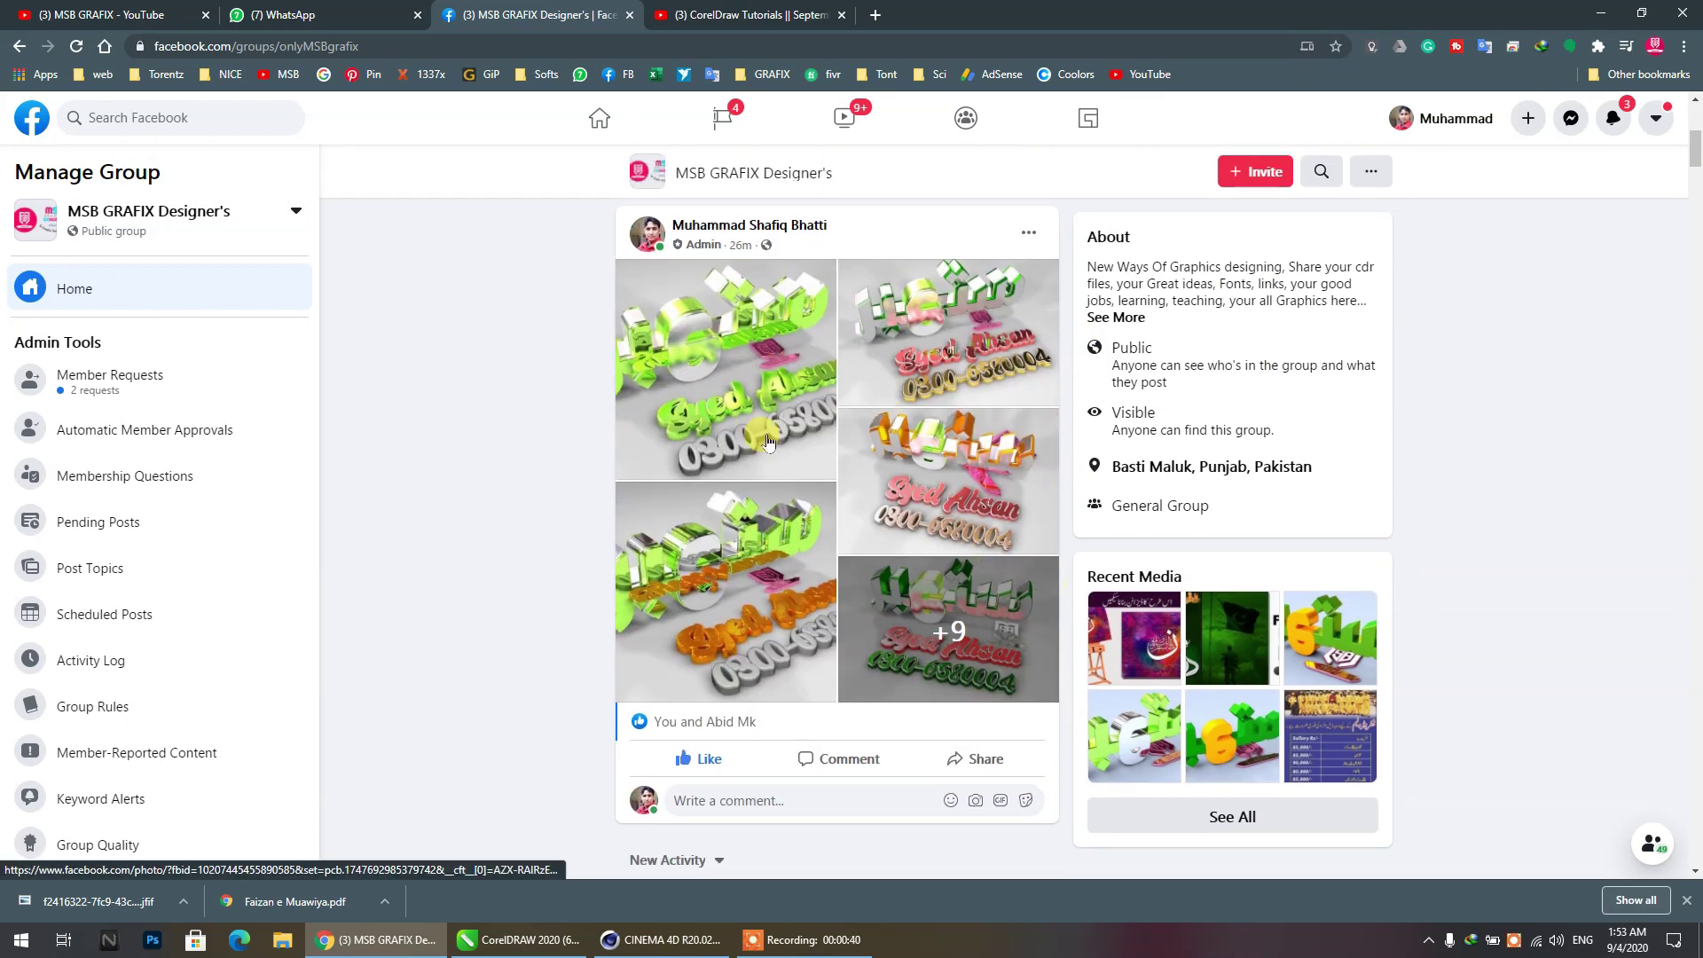
pyautogui.click(768, 443)
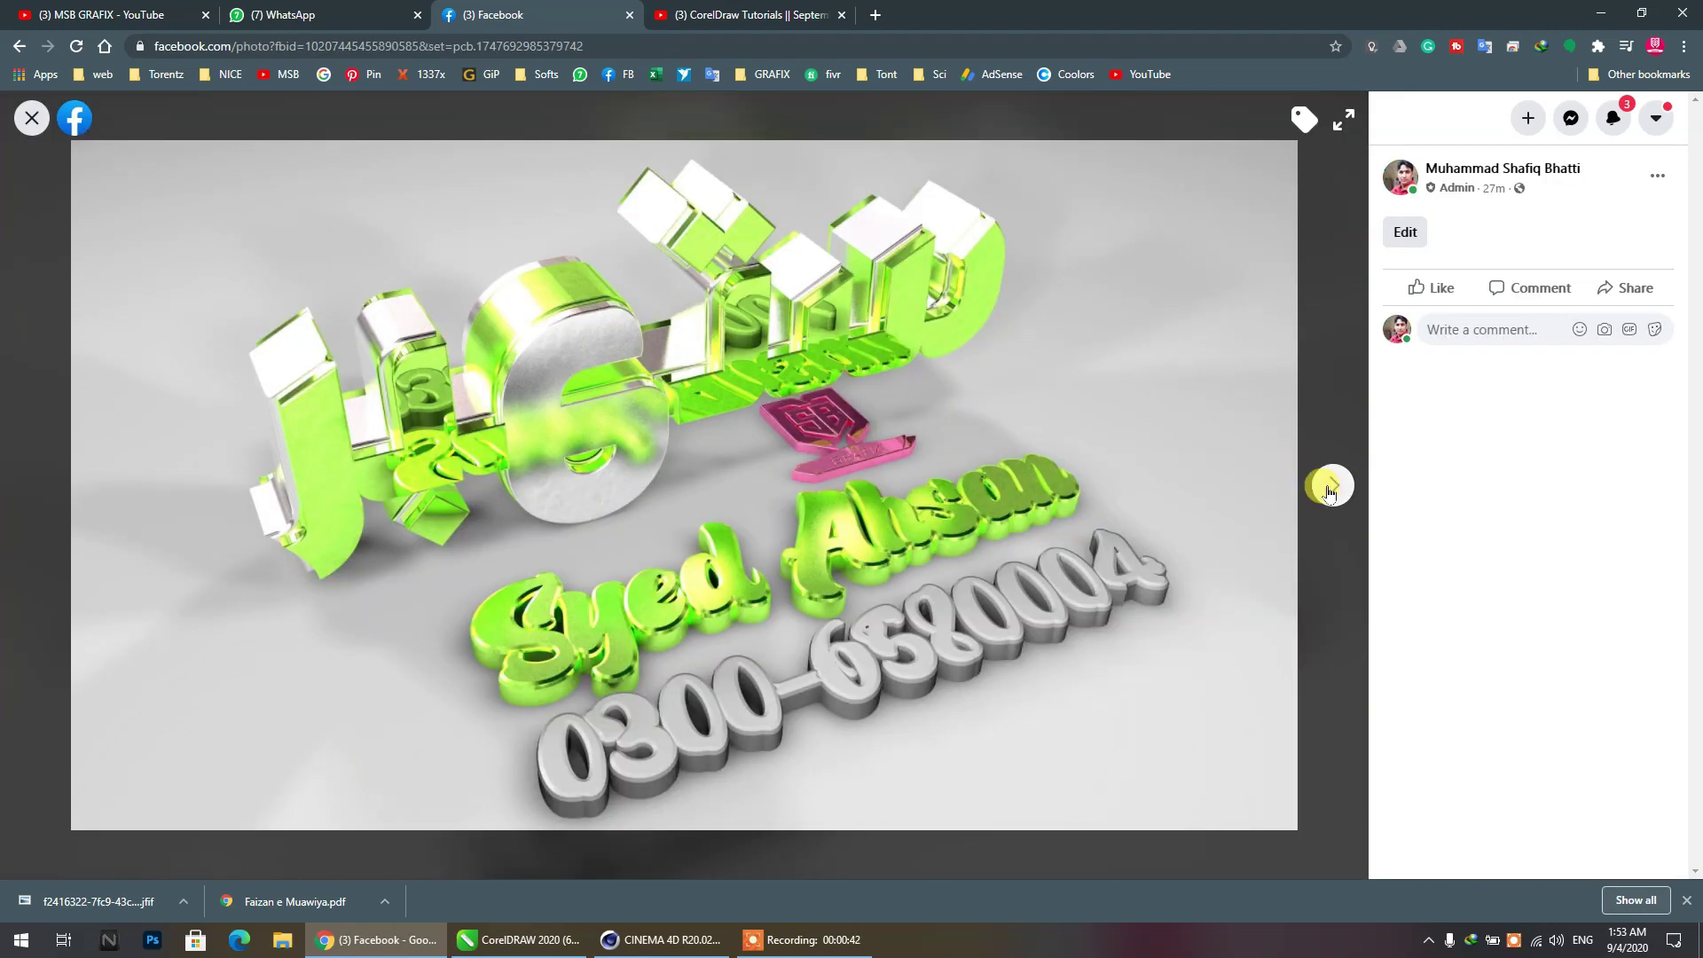
# Browse through the post's 3D lettering renders one by one and close the photo viewer.
pyautogui.click(1330, 488)
pyautogui.click(1330, 488)
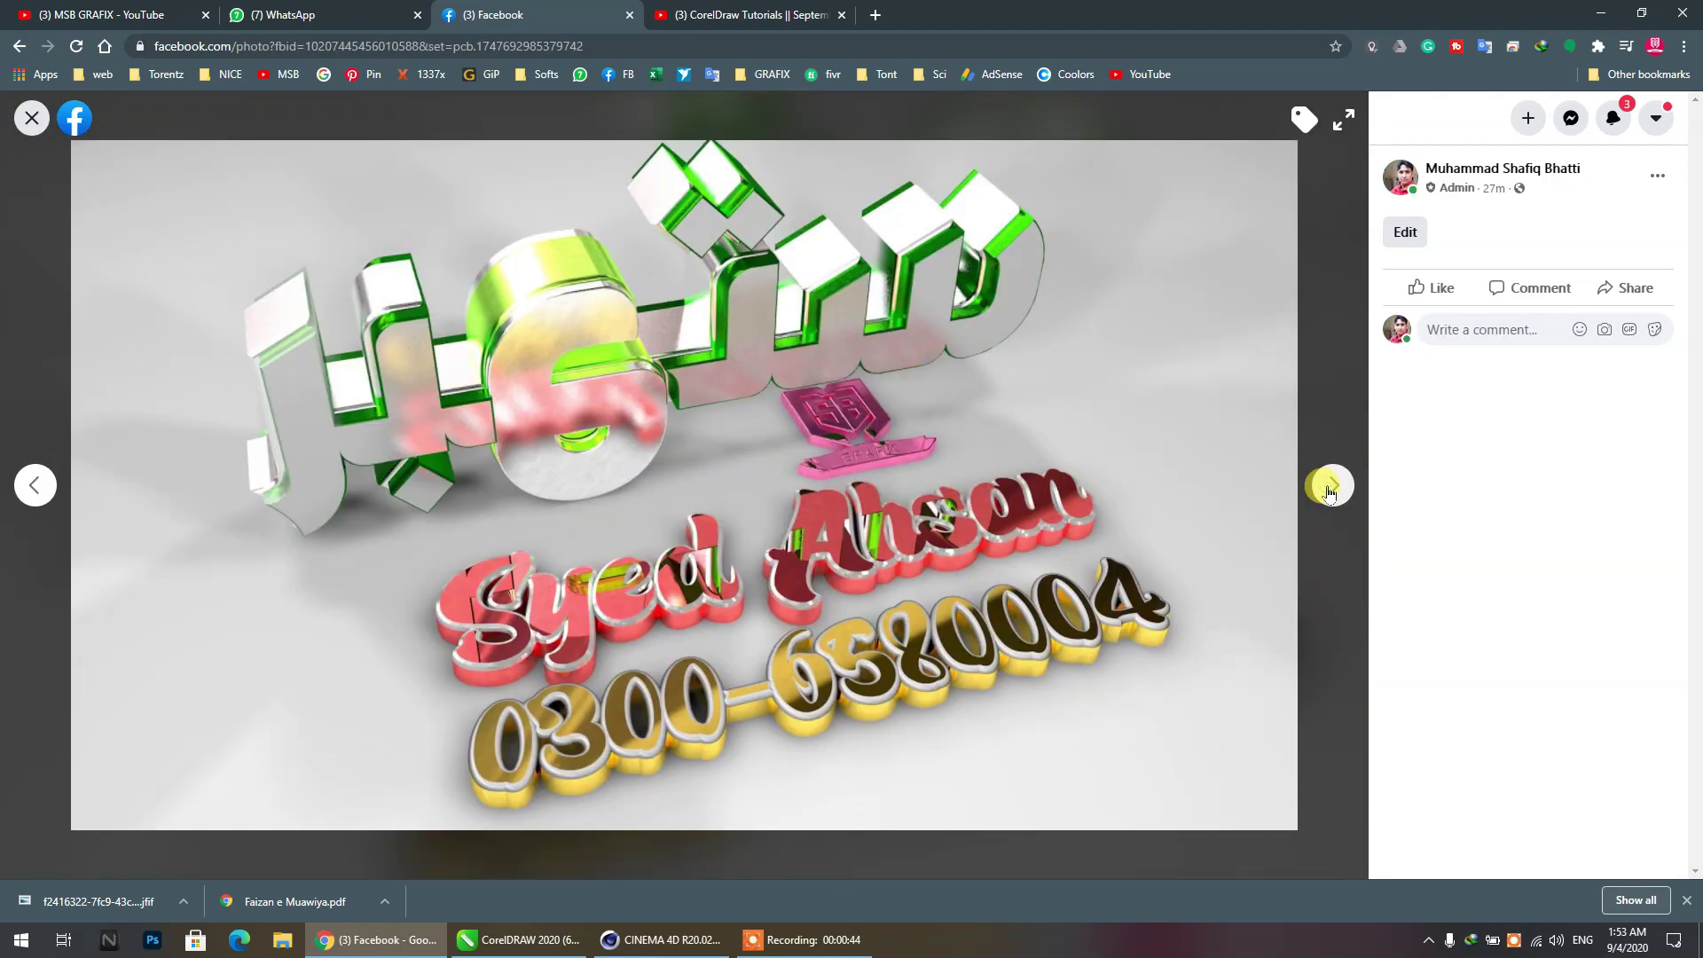
pyautogui.click(1330, 488)
pyautogui.click(1330, 488)
pyautogui.click(1330, 488)
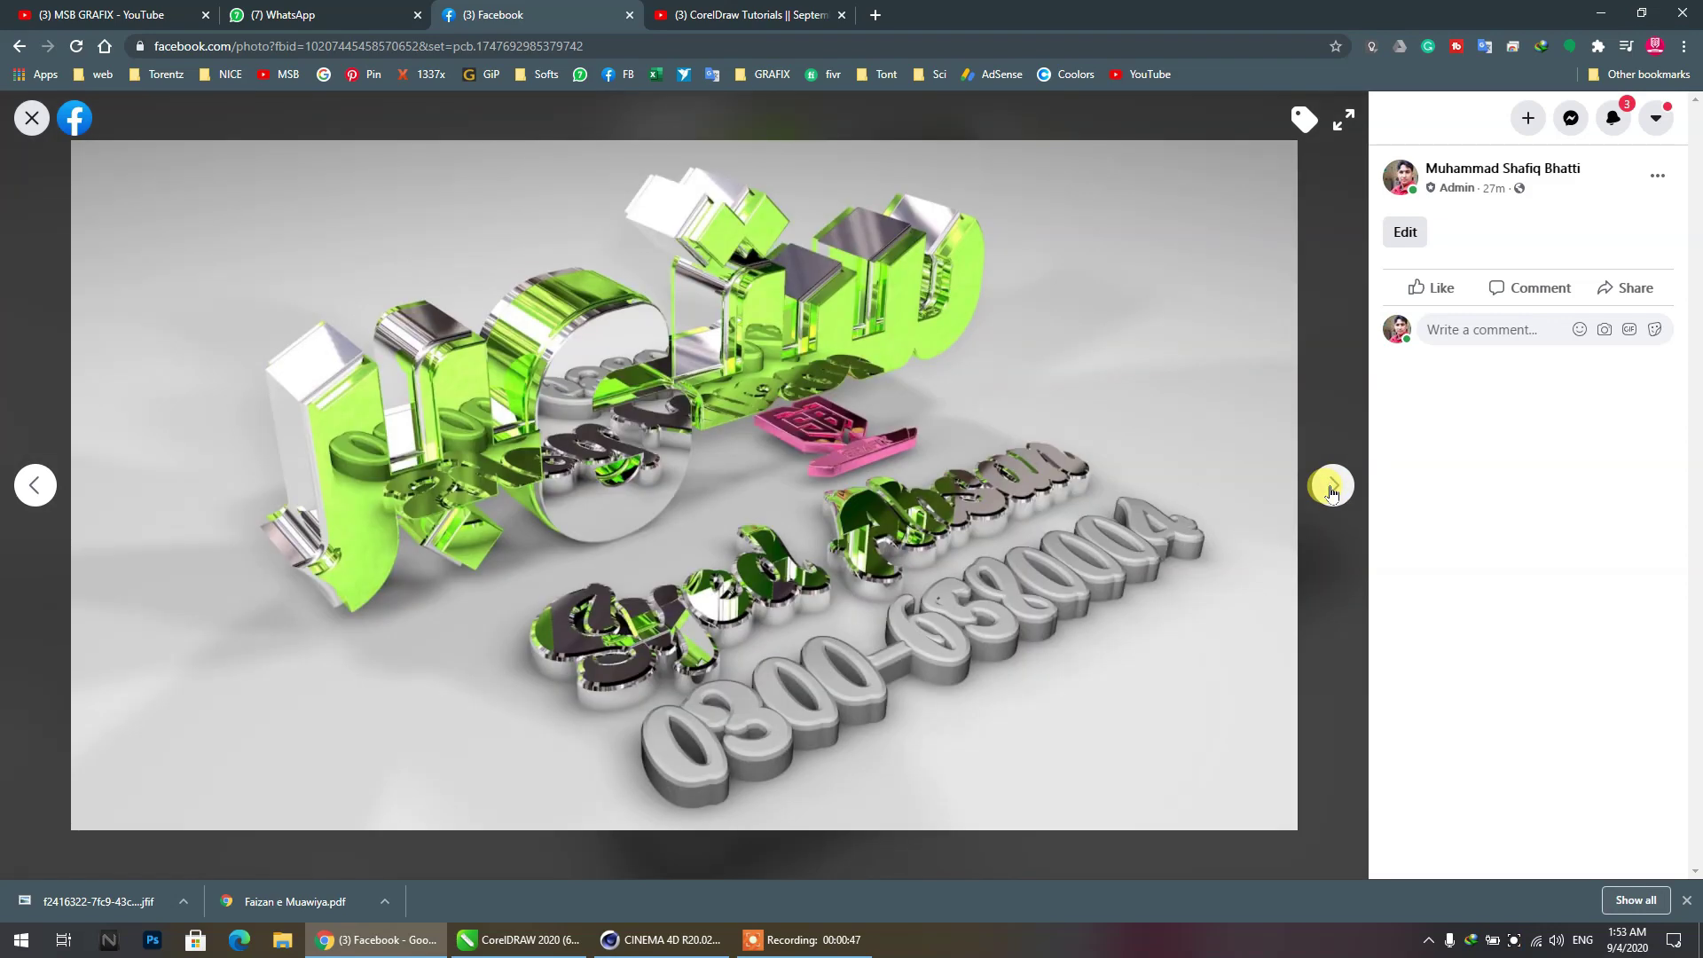
pyautogui.click(1330, 488)
pyautogui.click(1329, 487)
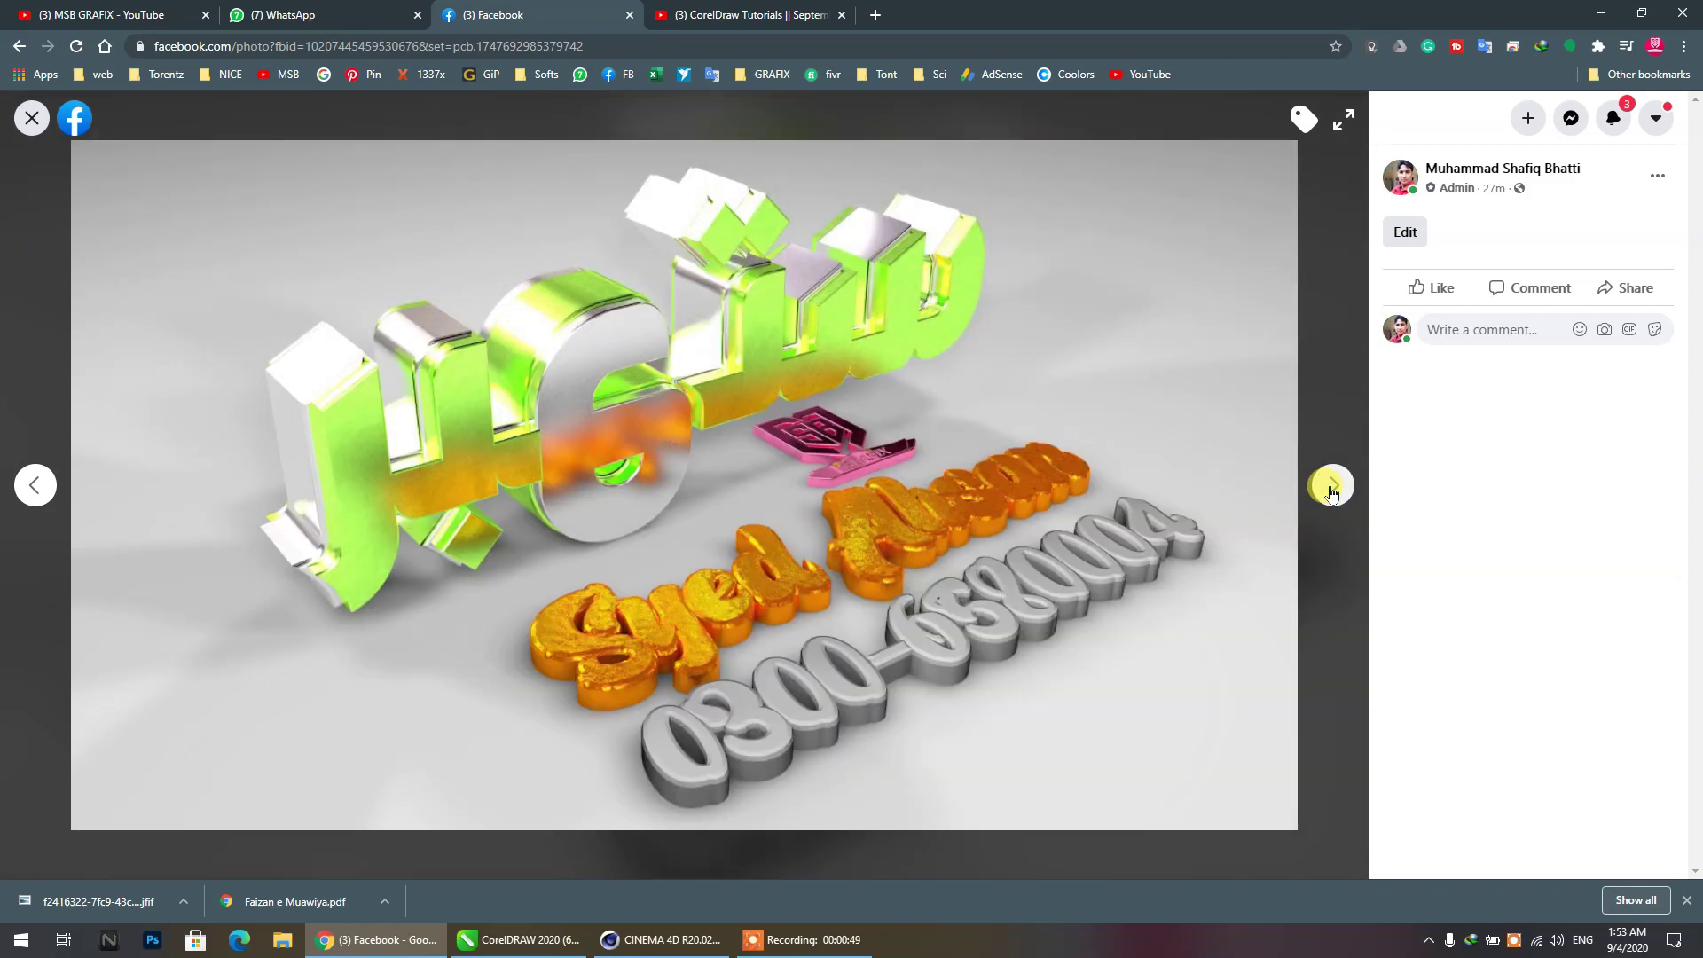
pyautogui.click(1332, 489)
pyautogui.click(1332, 490)
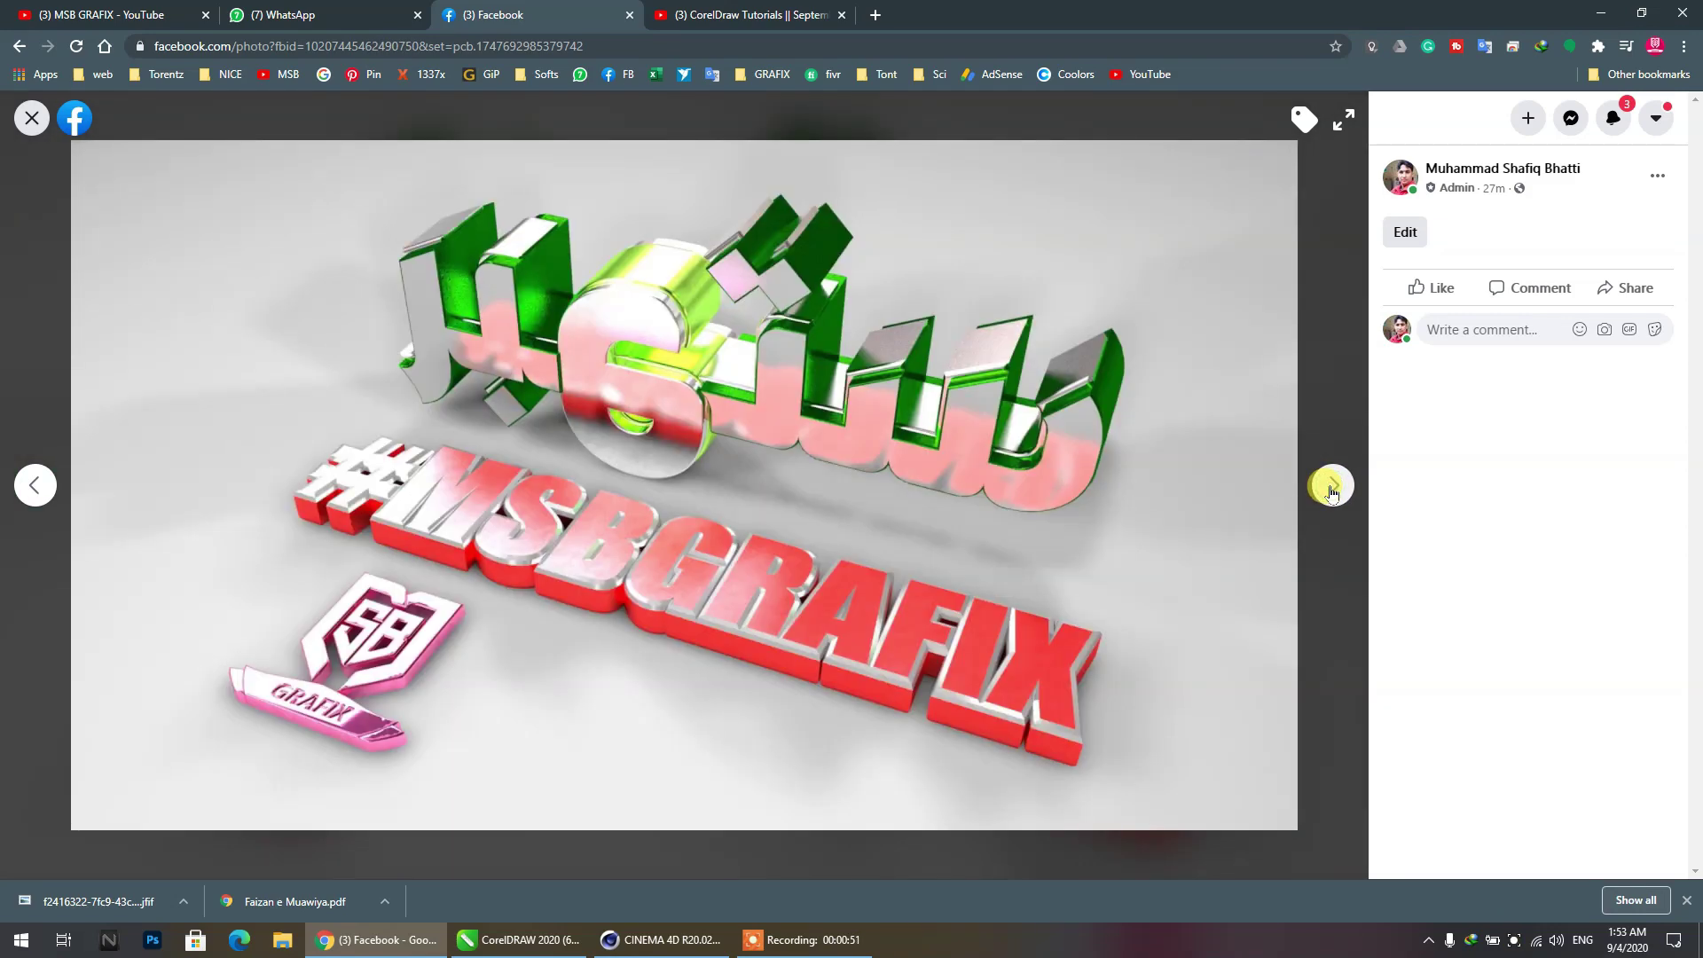
pyautogui.click(1332, 490)
pyautogui.click(32, 118)
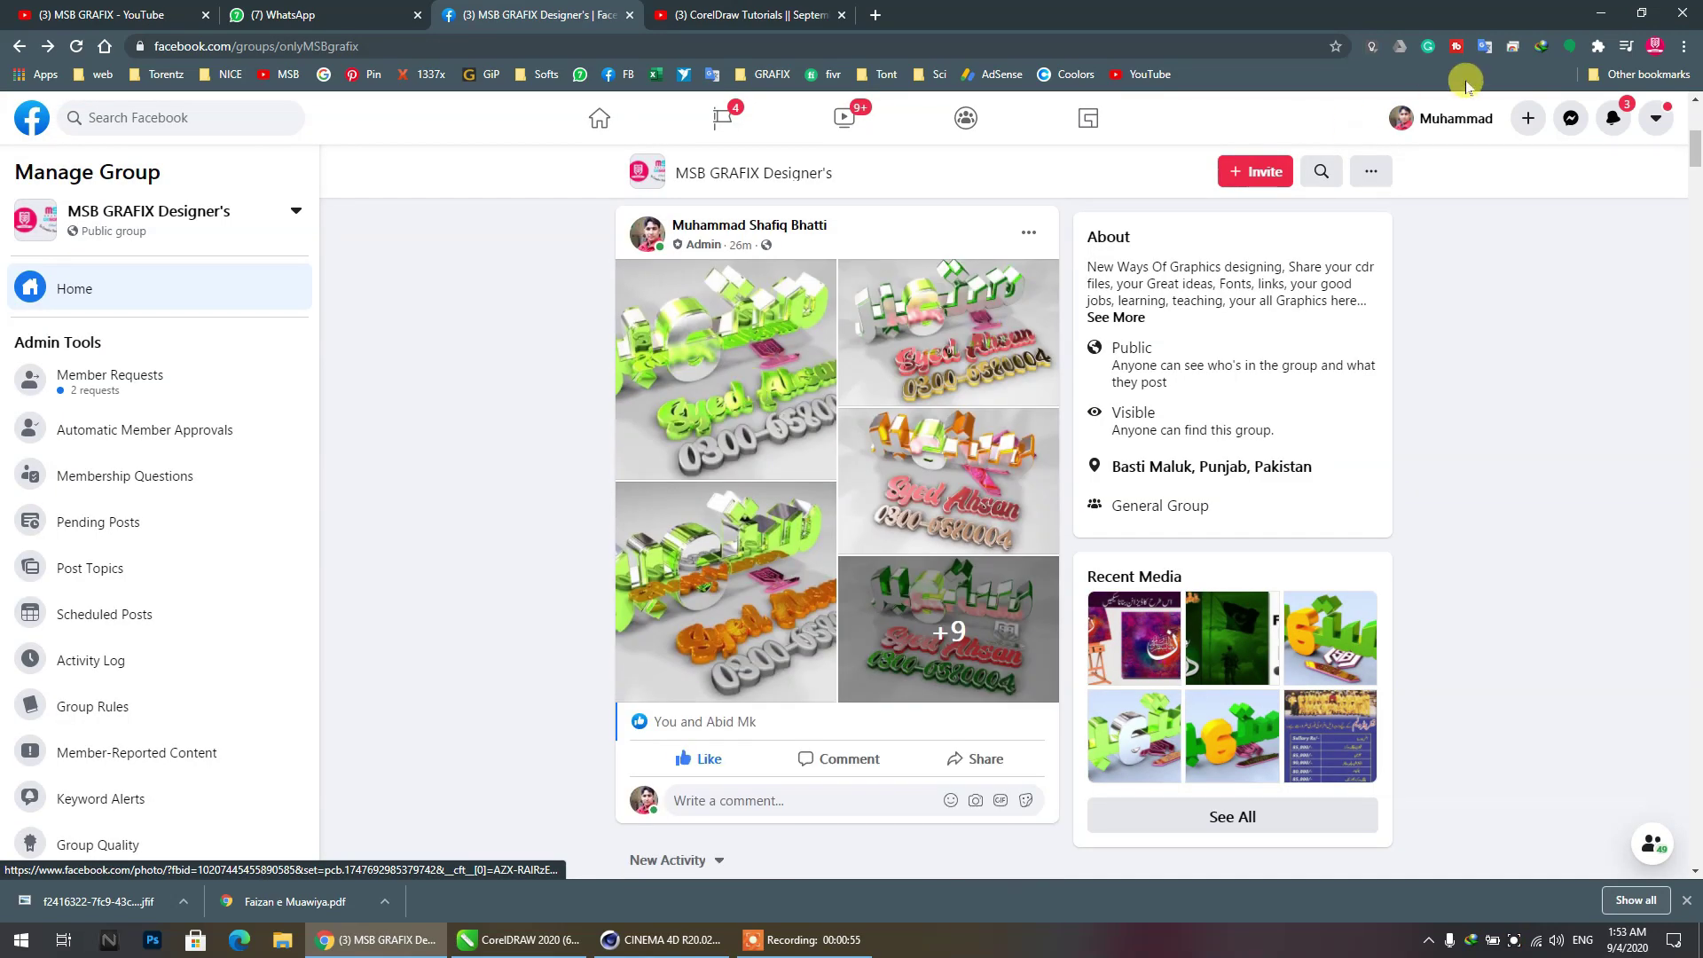
# Switch to CorelDRAW, open the recent document aaw.cdr and examine the lettering on and below the page.
pyautogui.click(1601, 13)
pyautogui.click(532, 939)
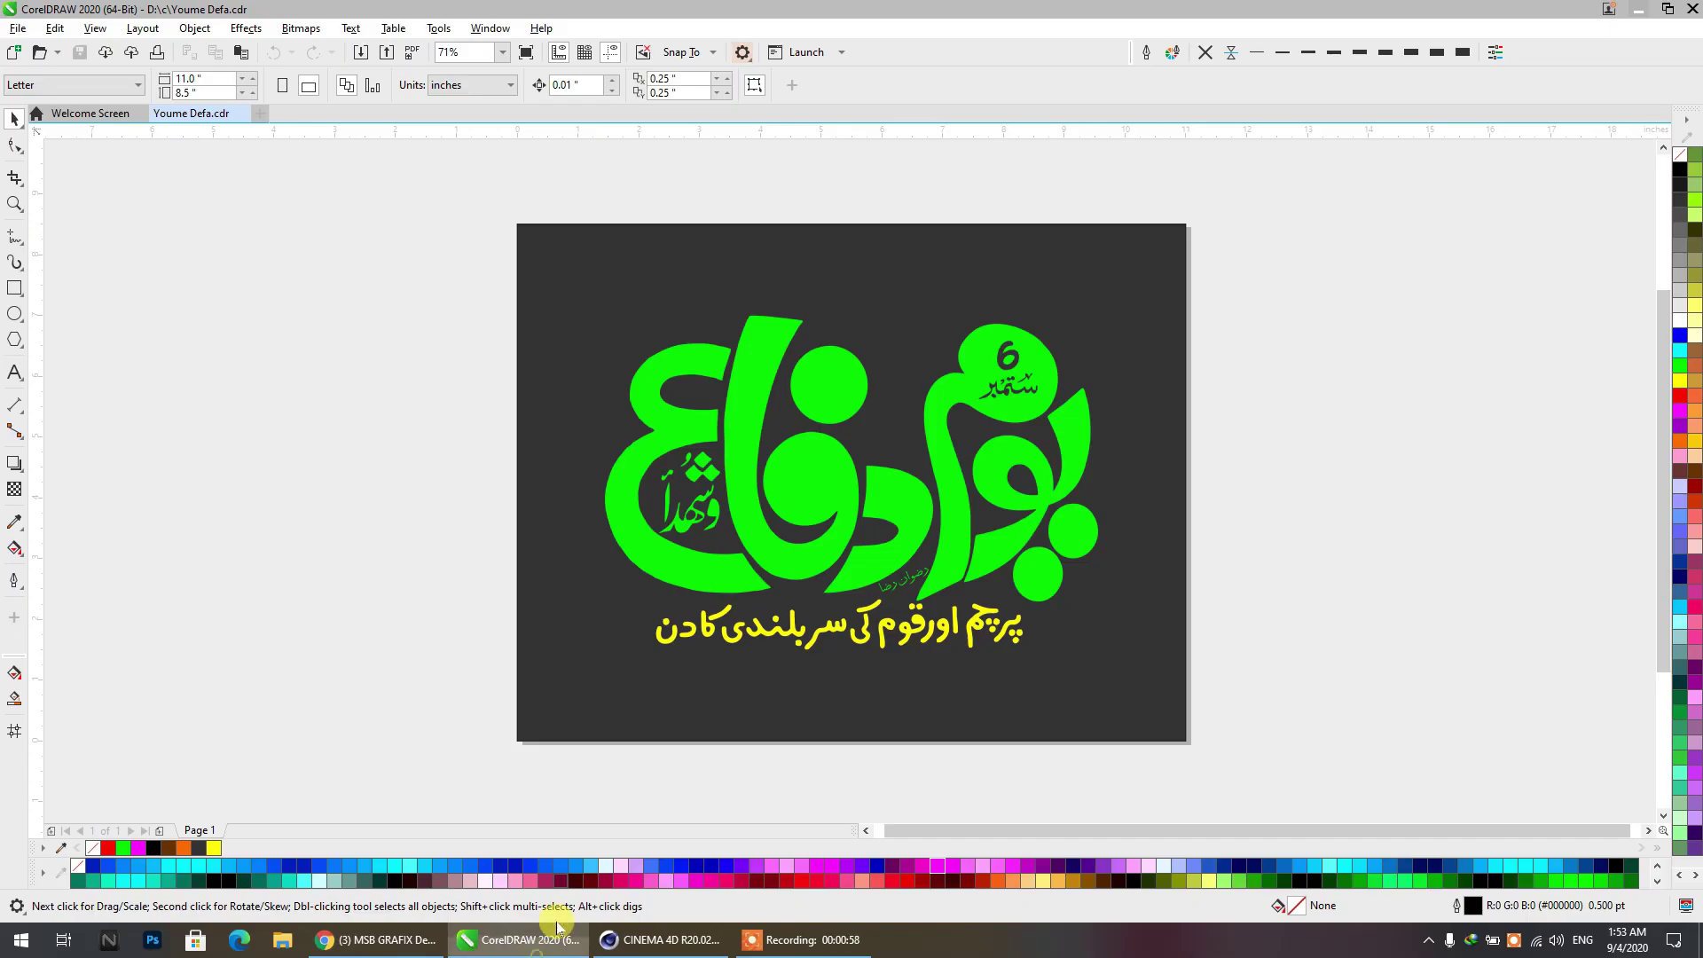
pyautogui.click(122, 114)
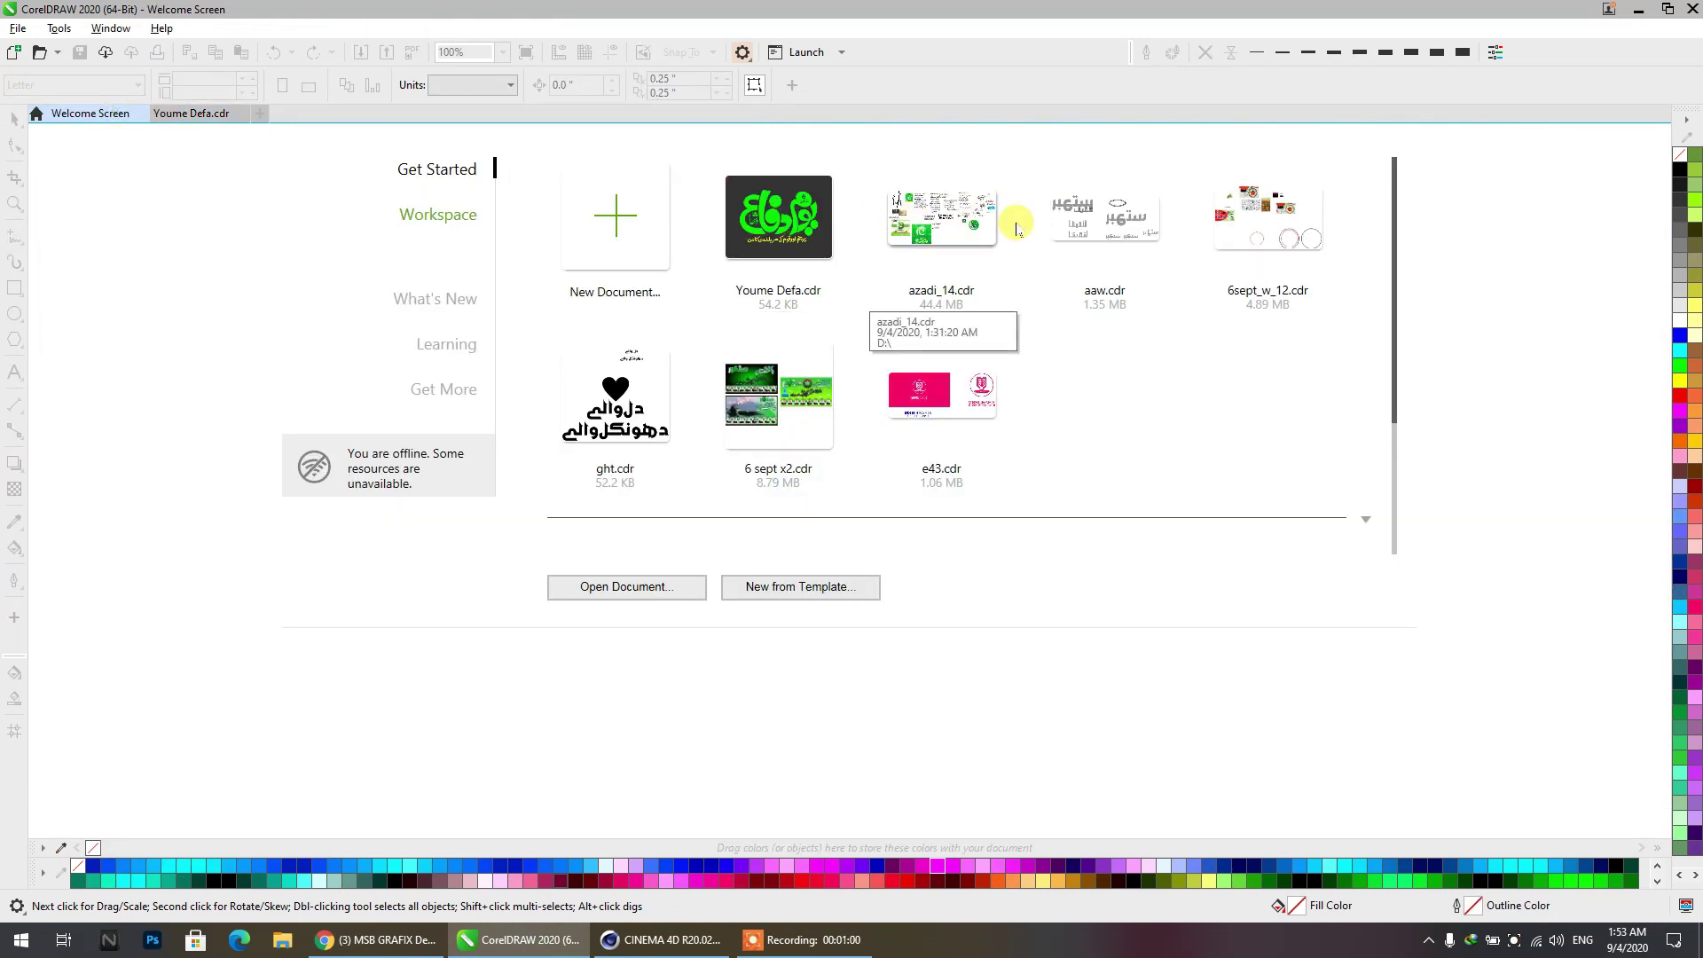
pyautogui.click(961, 380)
pyautogui.scroll(-2, 919, 445)
pyautogui.moveTo(917, 444); pyautogui.dragTo(887, 335, button='middle')
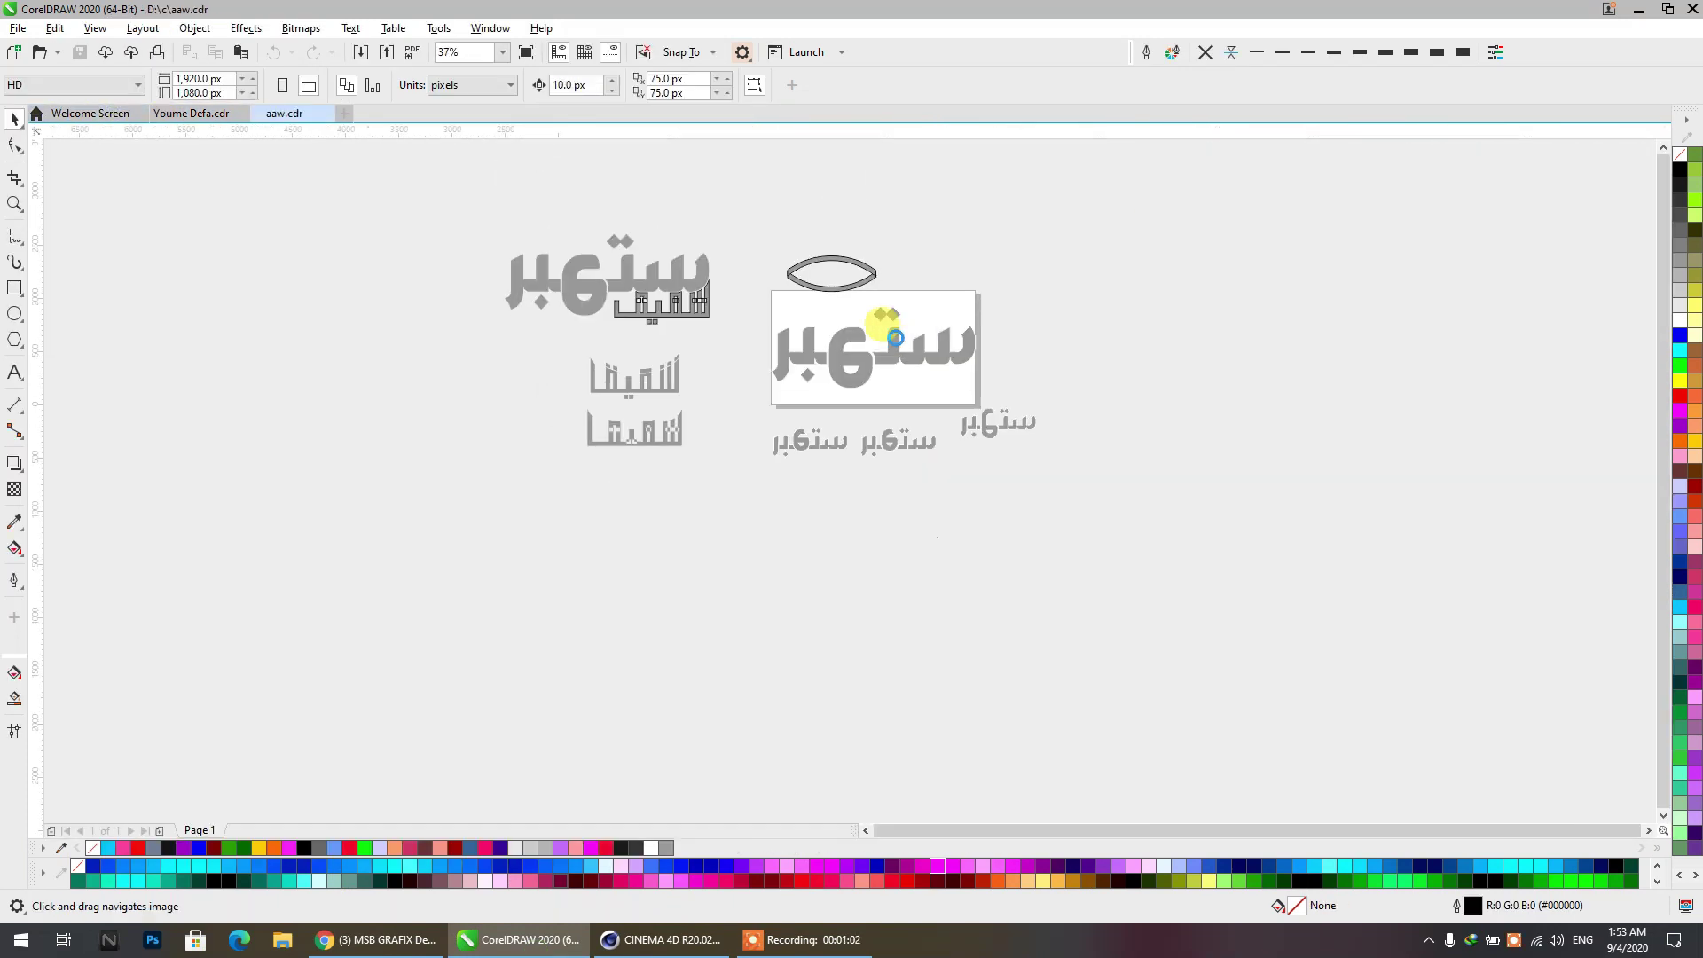
pyautogui.scroll(1, 708, 381)
pyautogui.moveTo(1038, 381); pyautogui.dragTo(796, 416, button='middle')
pyautogui.scroll(1, 763, 415)
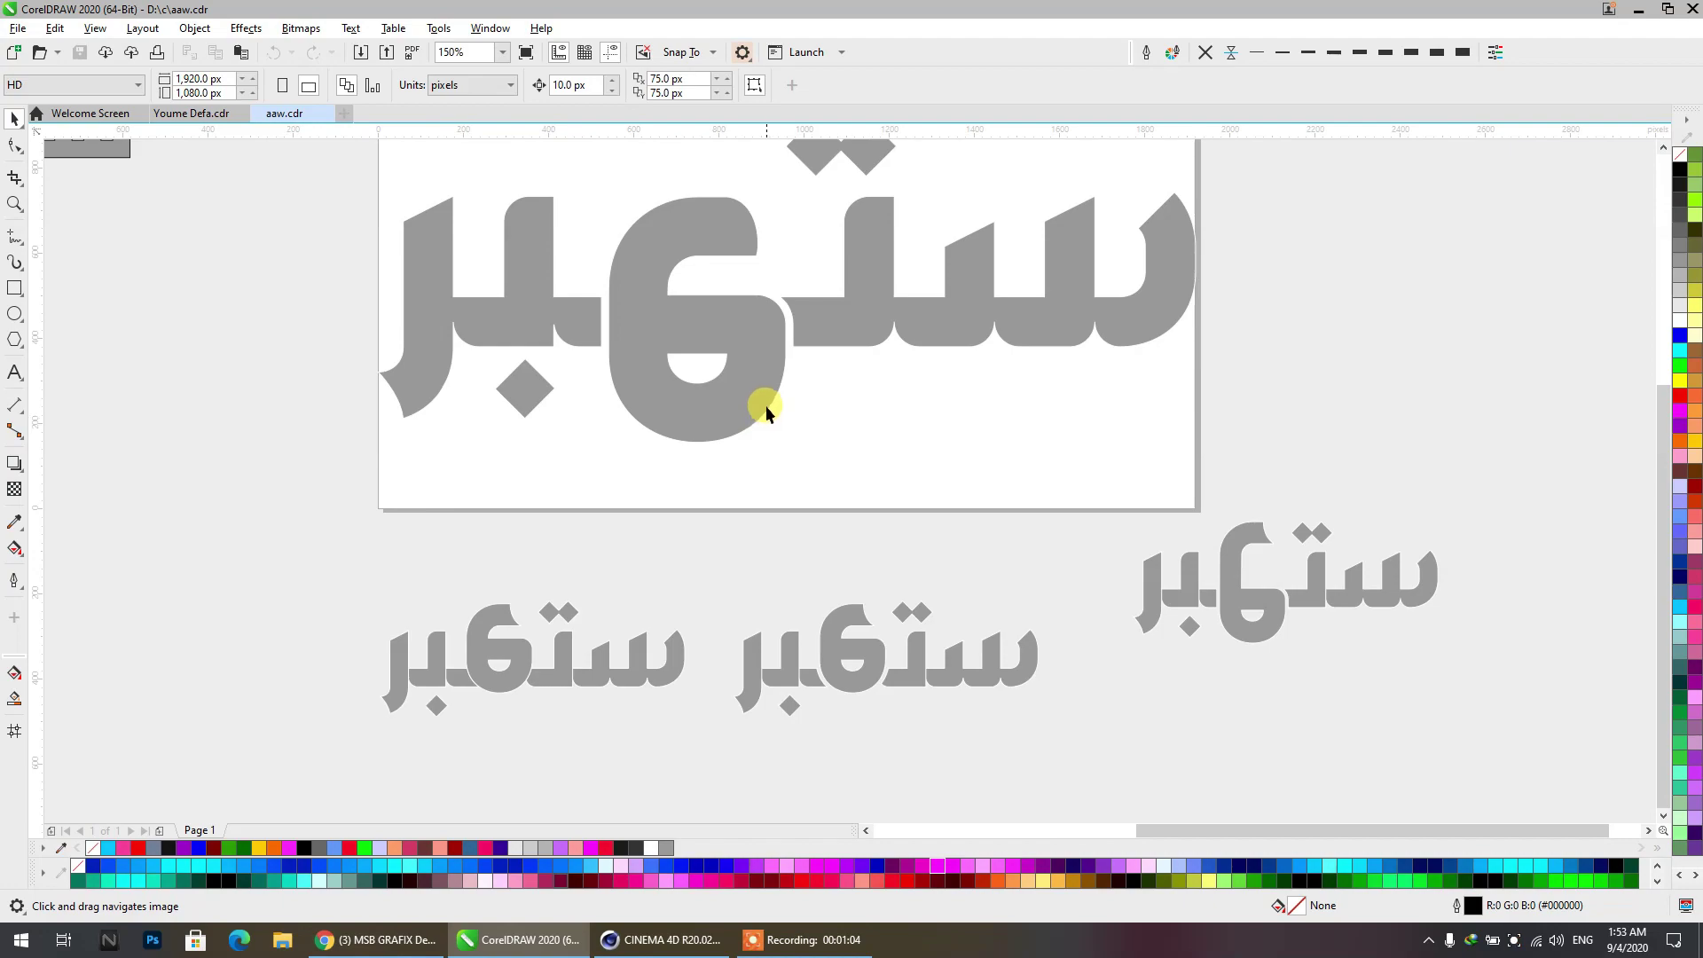
# Switch to the browser and briefly play the "September 6th: Defense Day of Pakistan Wallpaper" tutorial on YouTube.
pyautogui.click(433, 940)
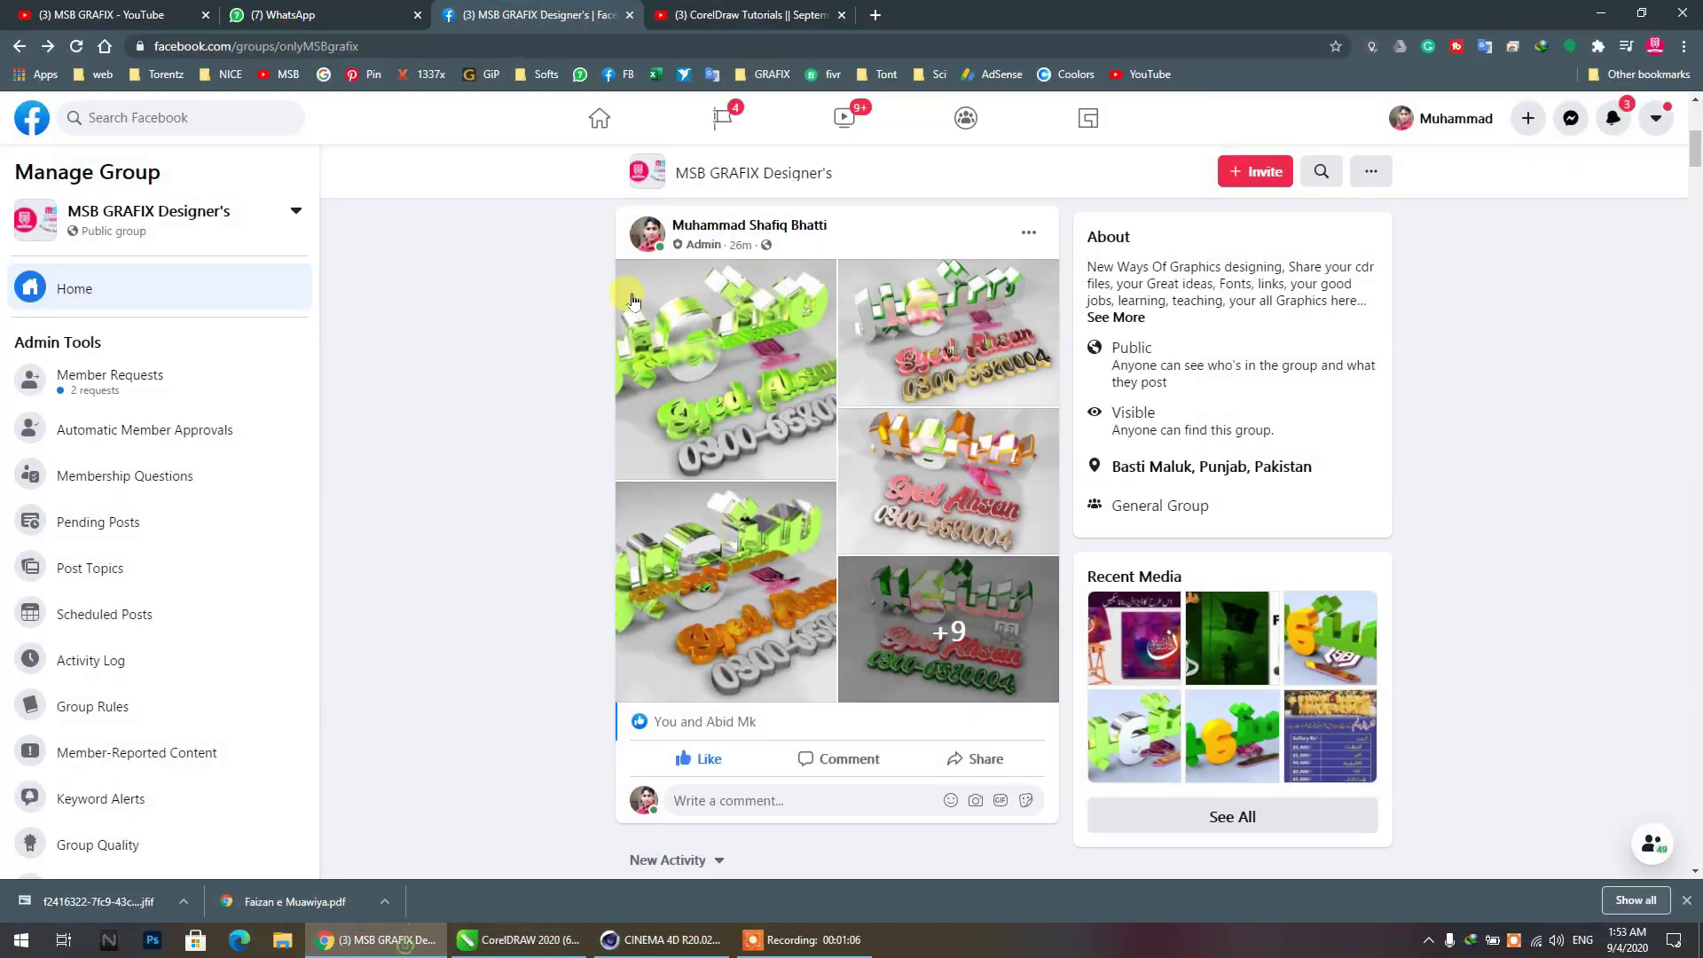
pyautogui.click(772, 14)
pyautogui.scroll(-2, 701, 517)
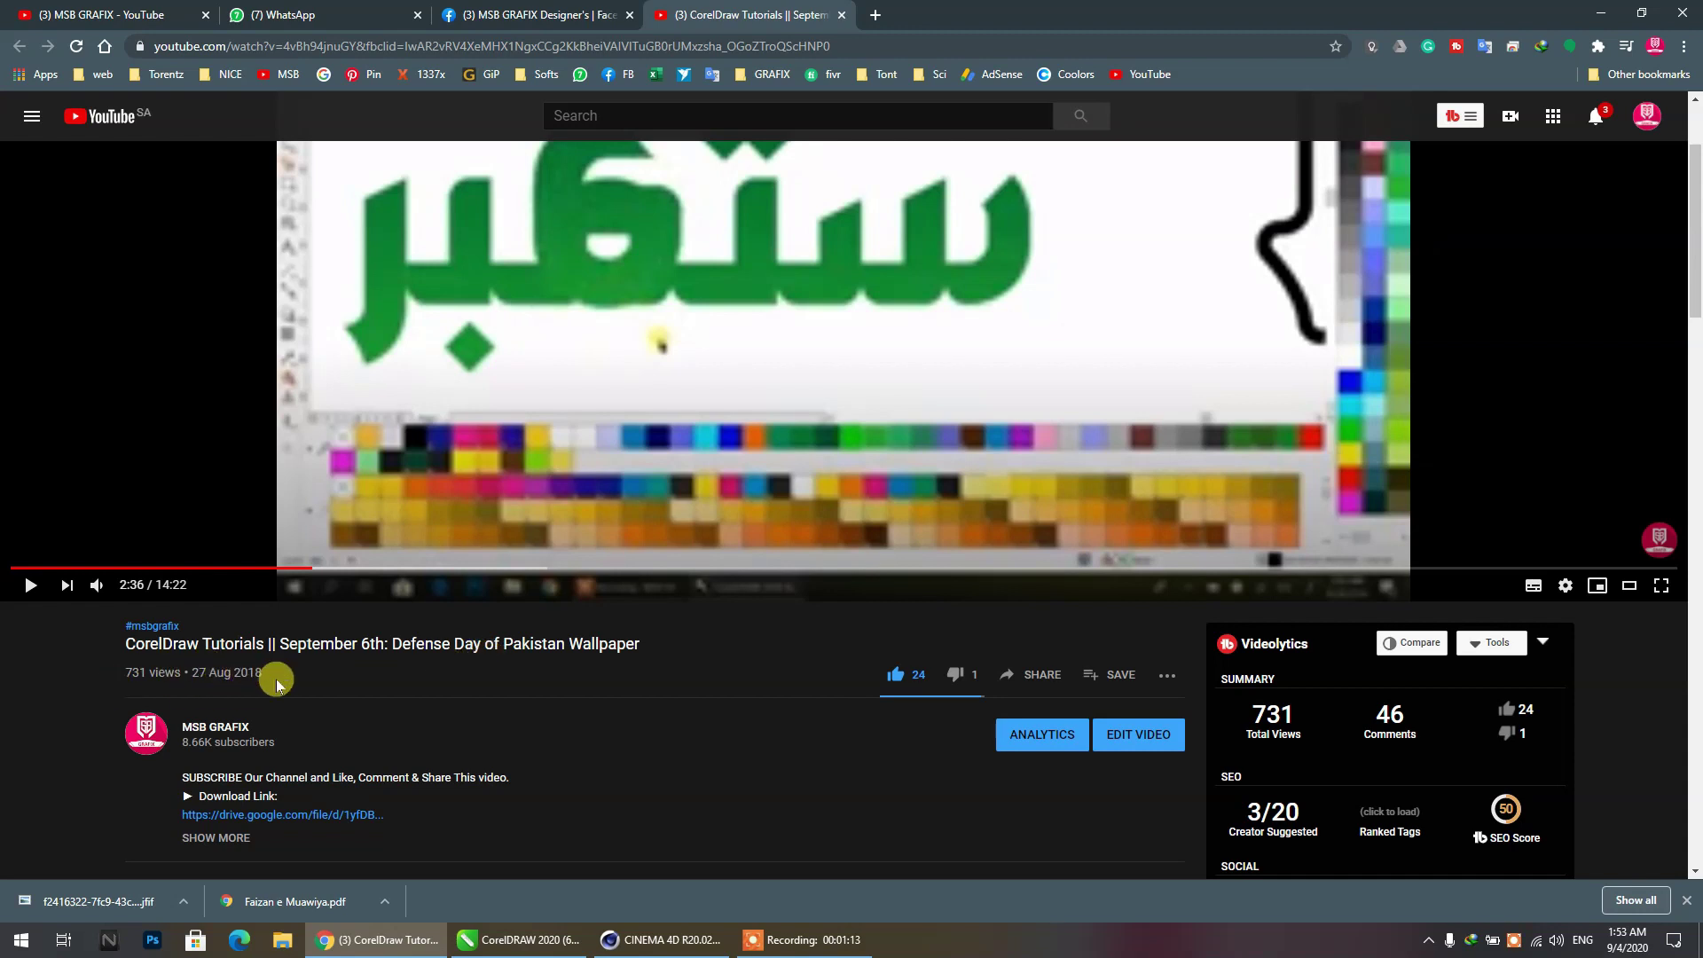
pyautogui.scroll(2, 680, 380)
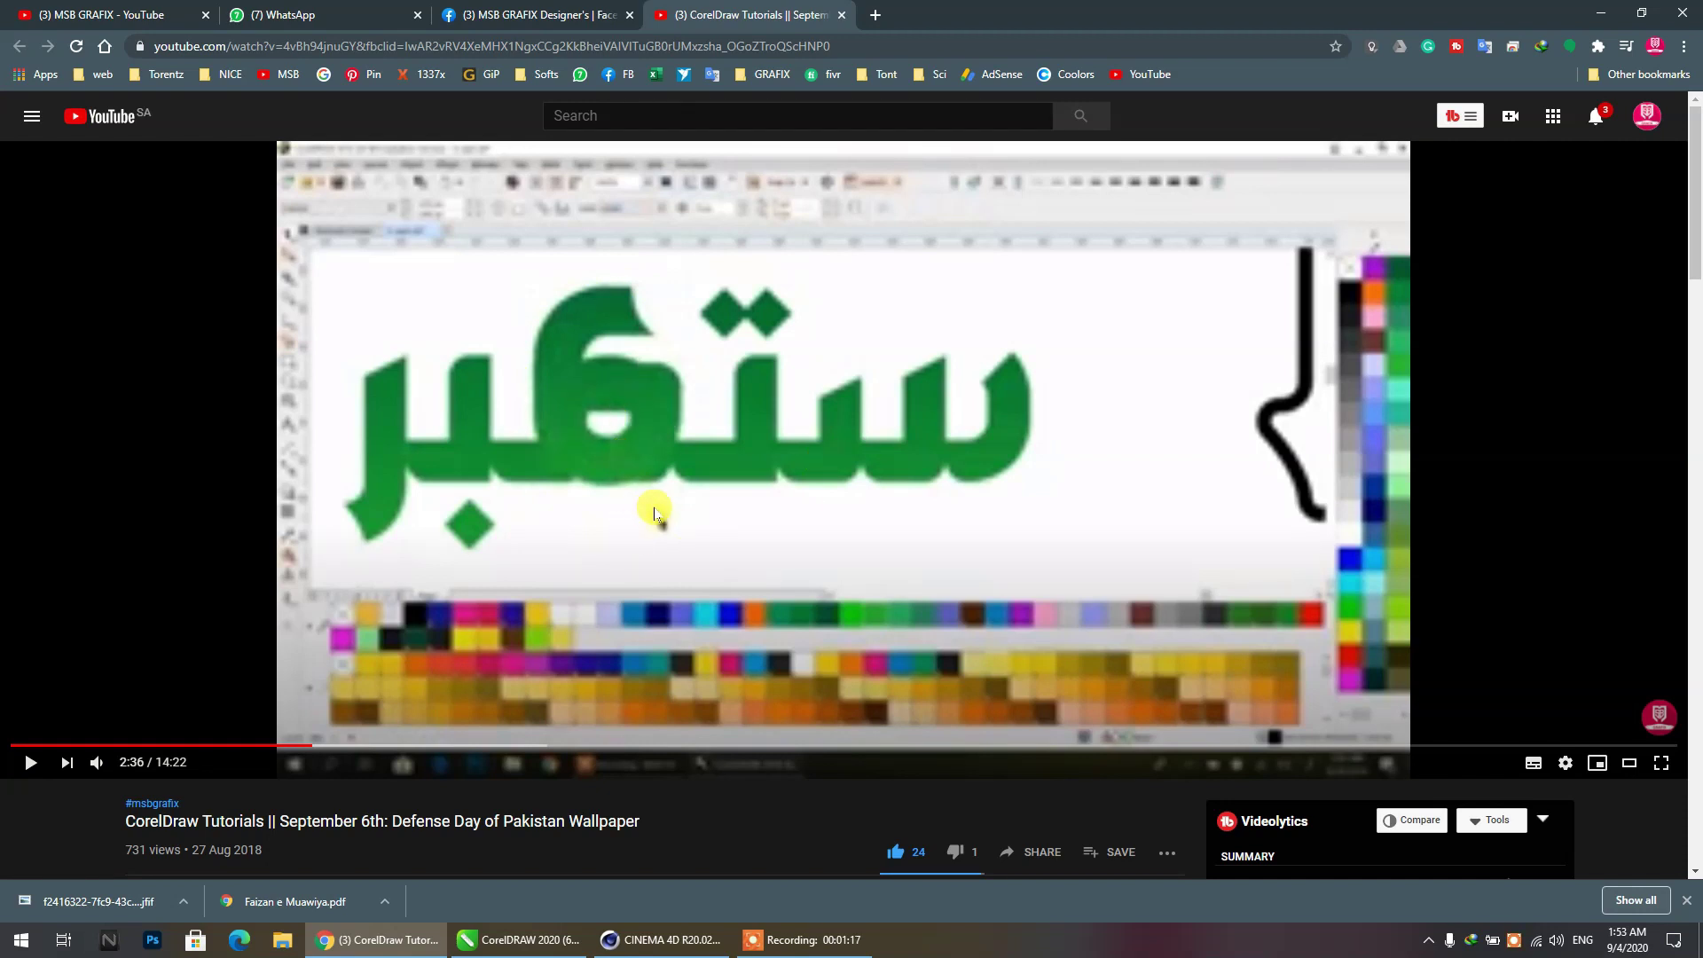
pyautogui.click(657, 510)
pyautogui.click(750, 509)
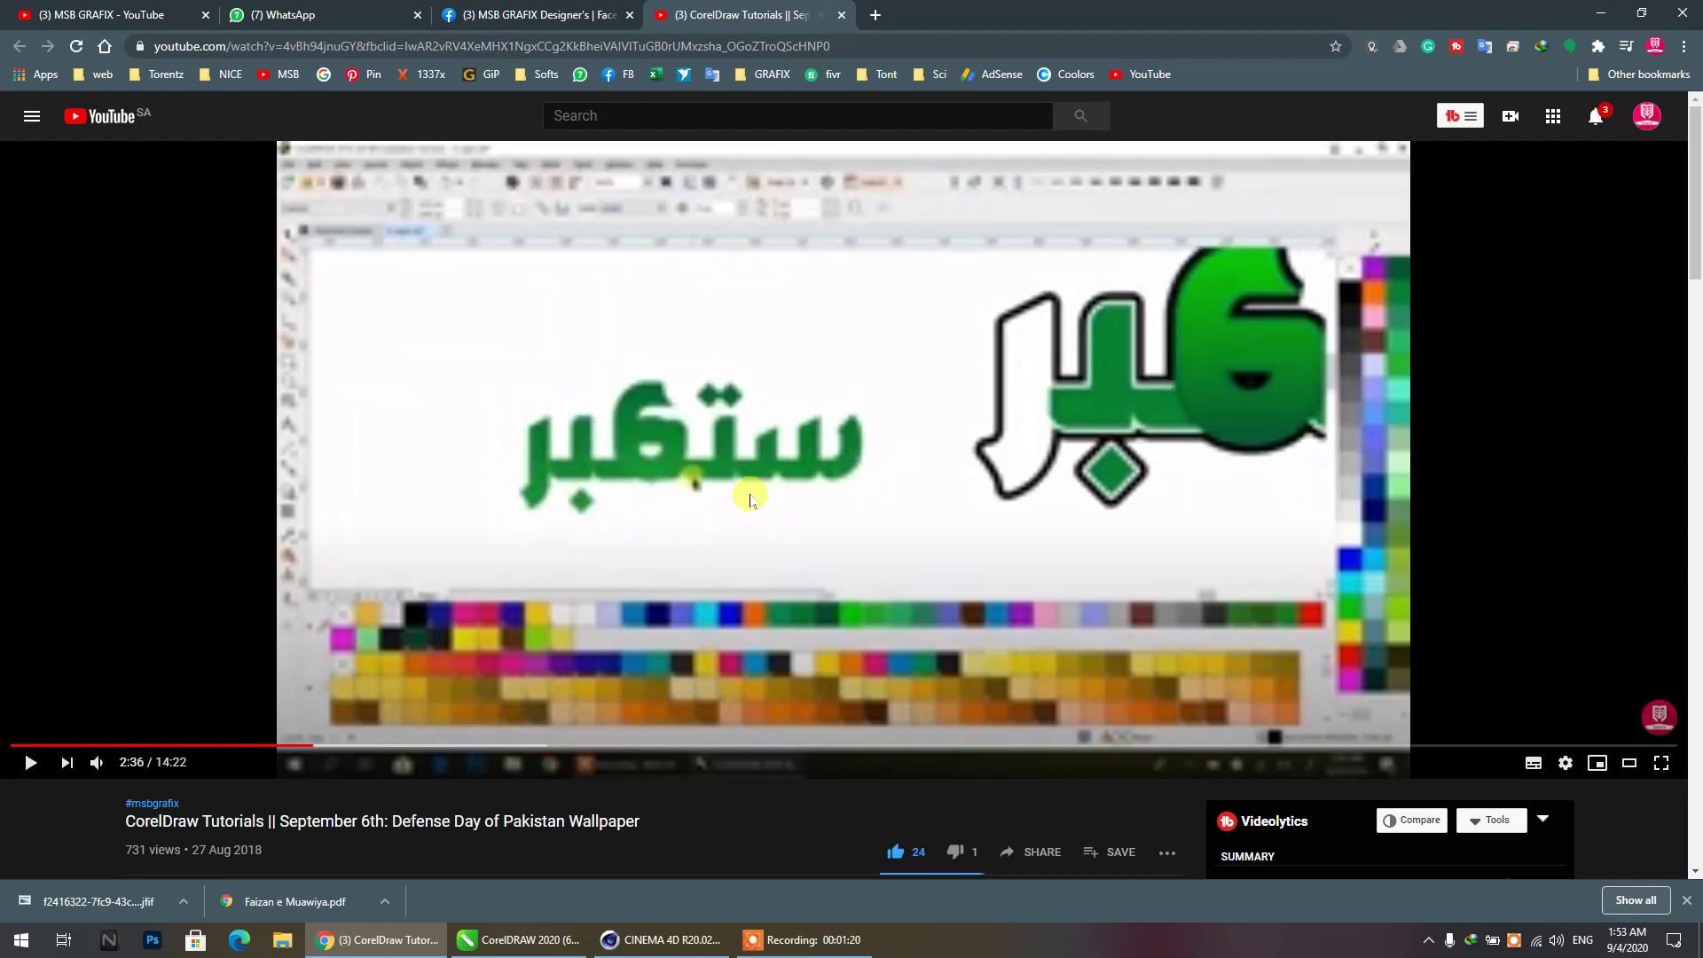
# Mute the tutorial video and skip ahead to 4:25.
pyautogui.click(101, 766)
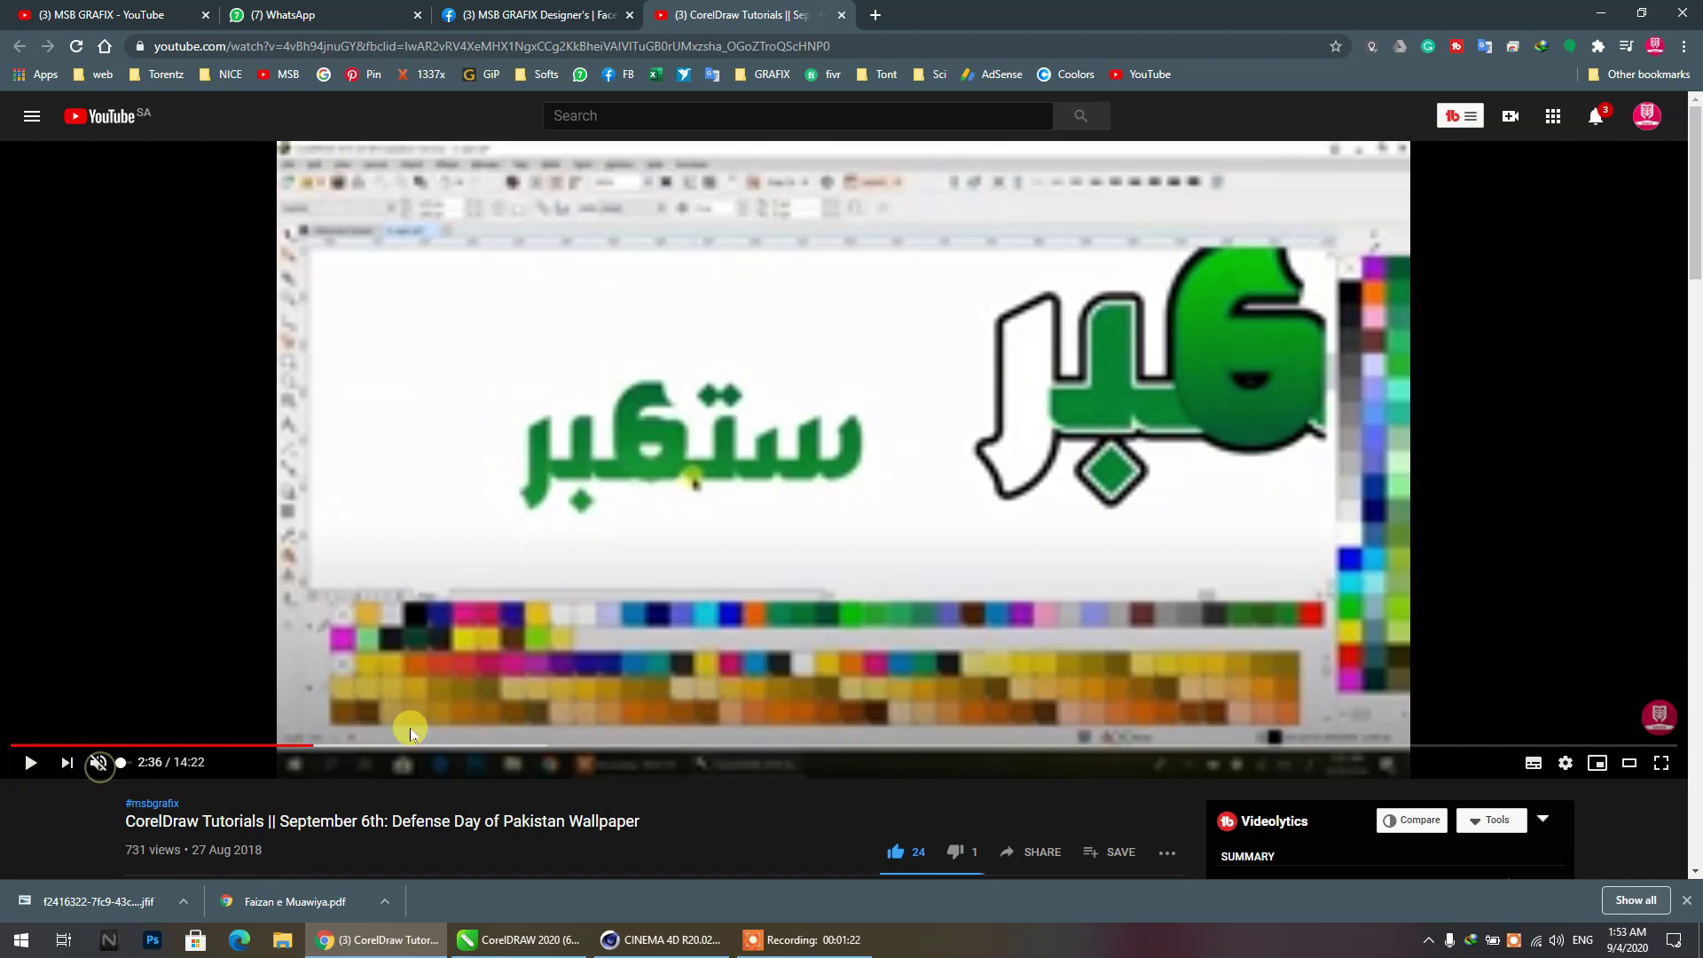
pyautogui.click(409, 740)
pyautogui.click(525, 739)
# Expand the video description to examine its download and contact links, and collapse it again.
pyautogui.scroll(-6, 717, 399)
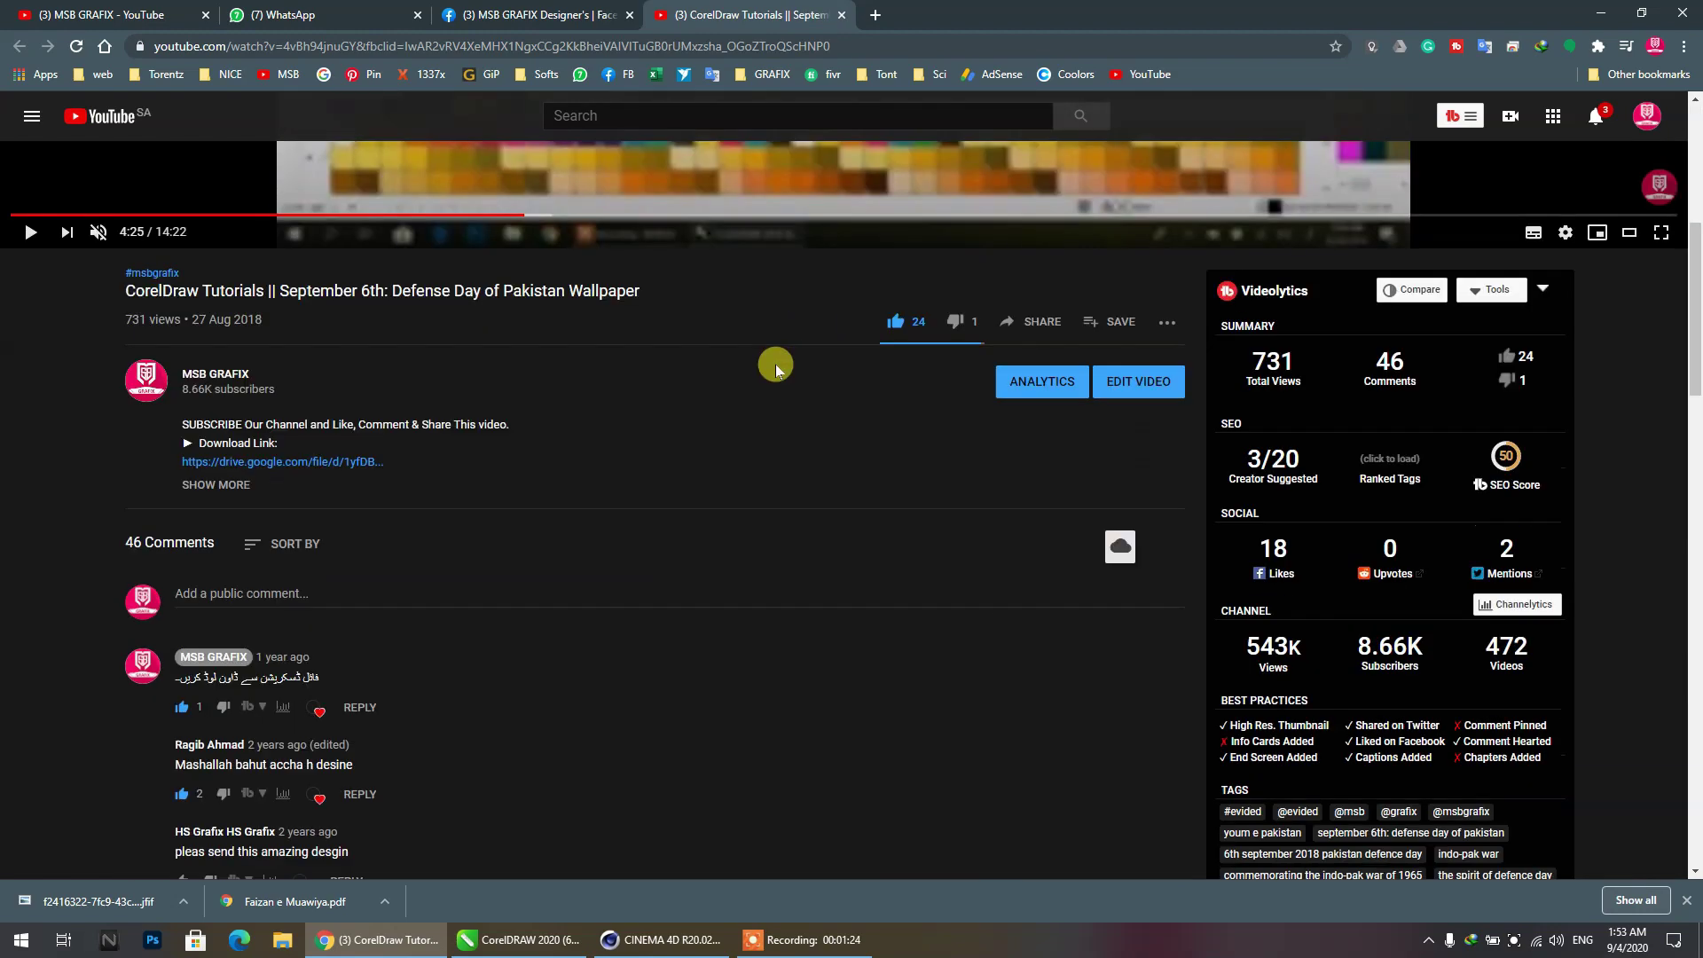
pyautogui.click(191, 477)
pyautogui.scroll(4, 529, 495)
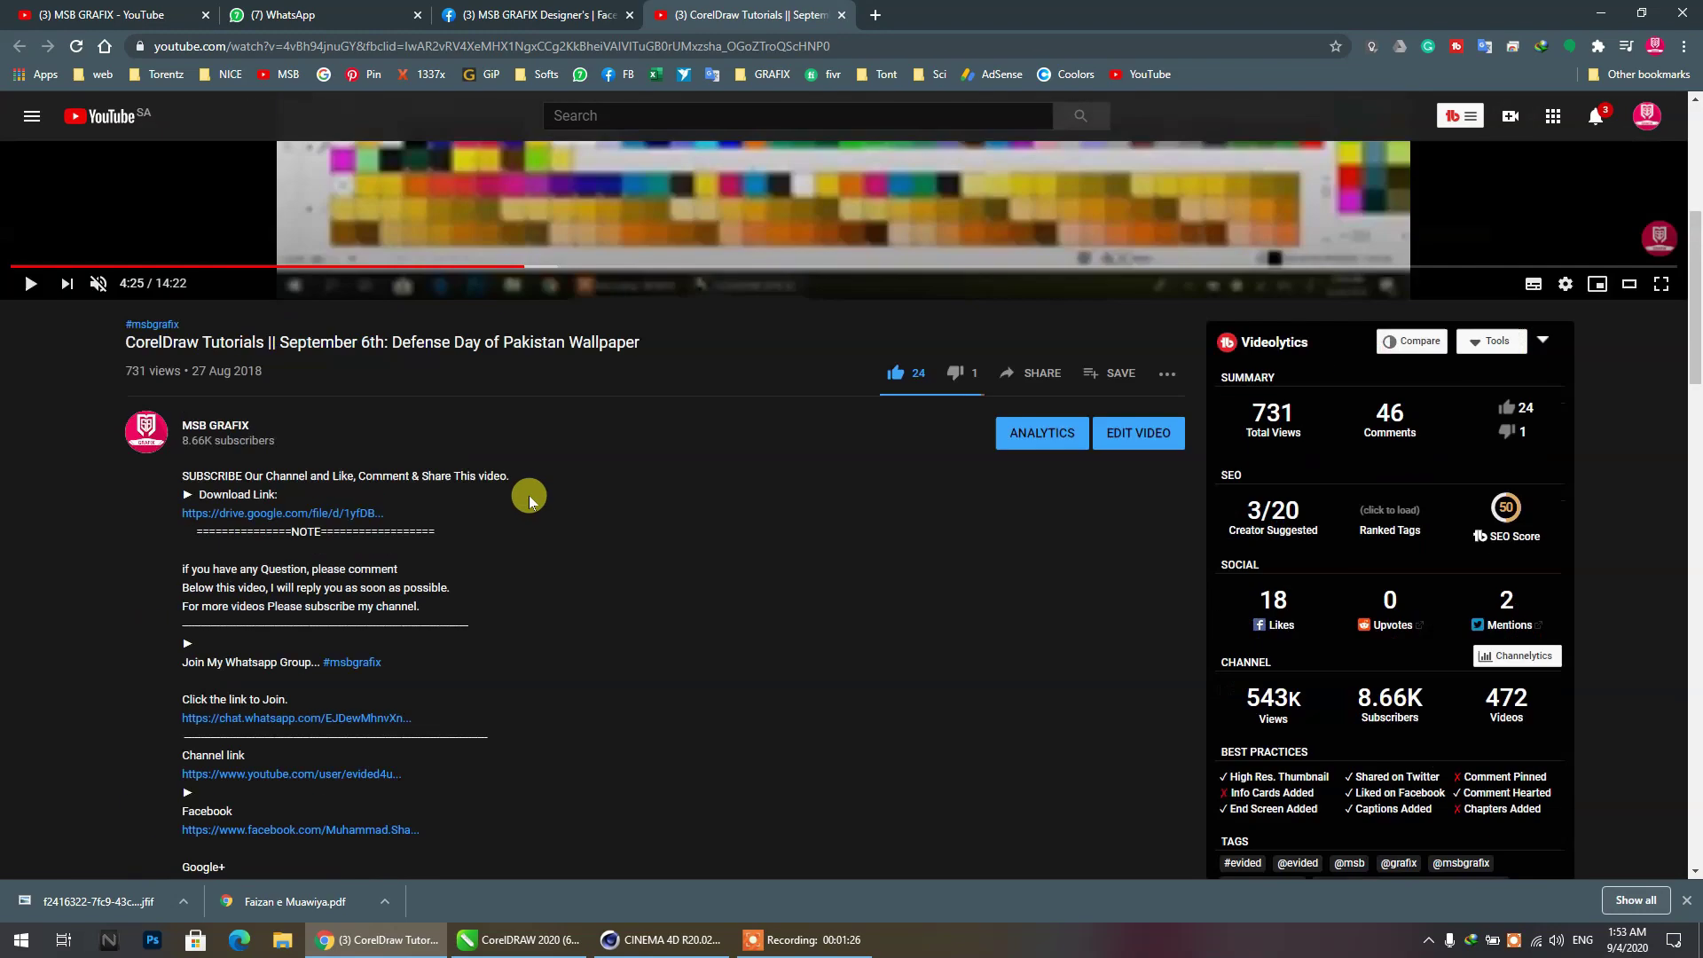
pyautogui.scroll(-8, 484, 692)
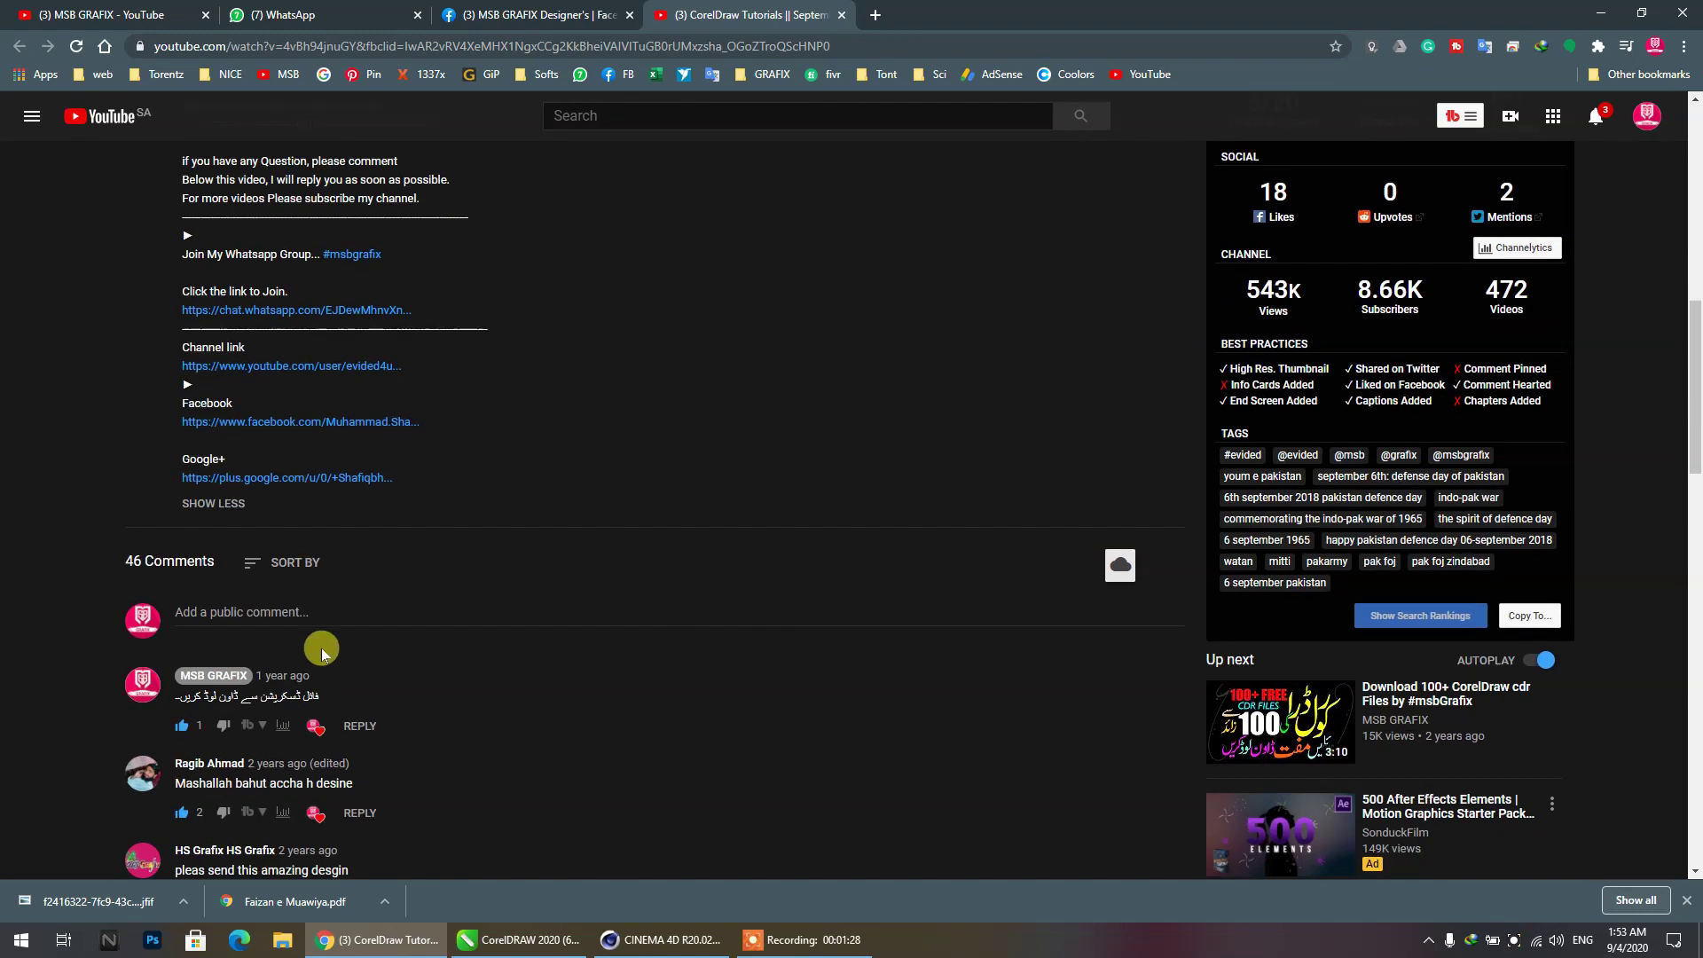
pyautogui.click(203, 499)
pyautogui.scroll(-3, 552, 503)
pyautogui.scroll(13, 552, 502)
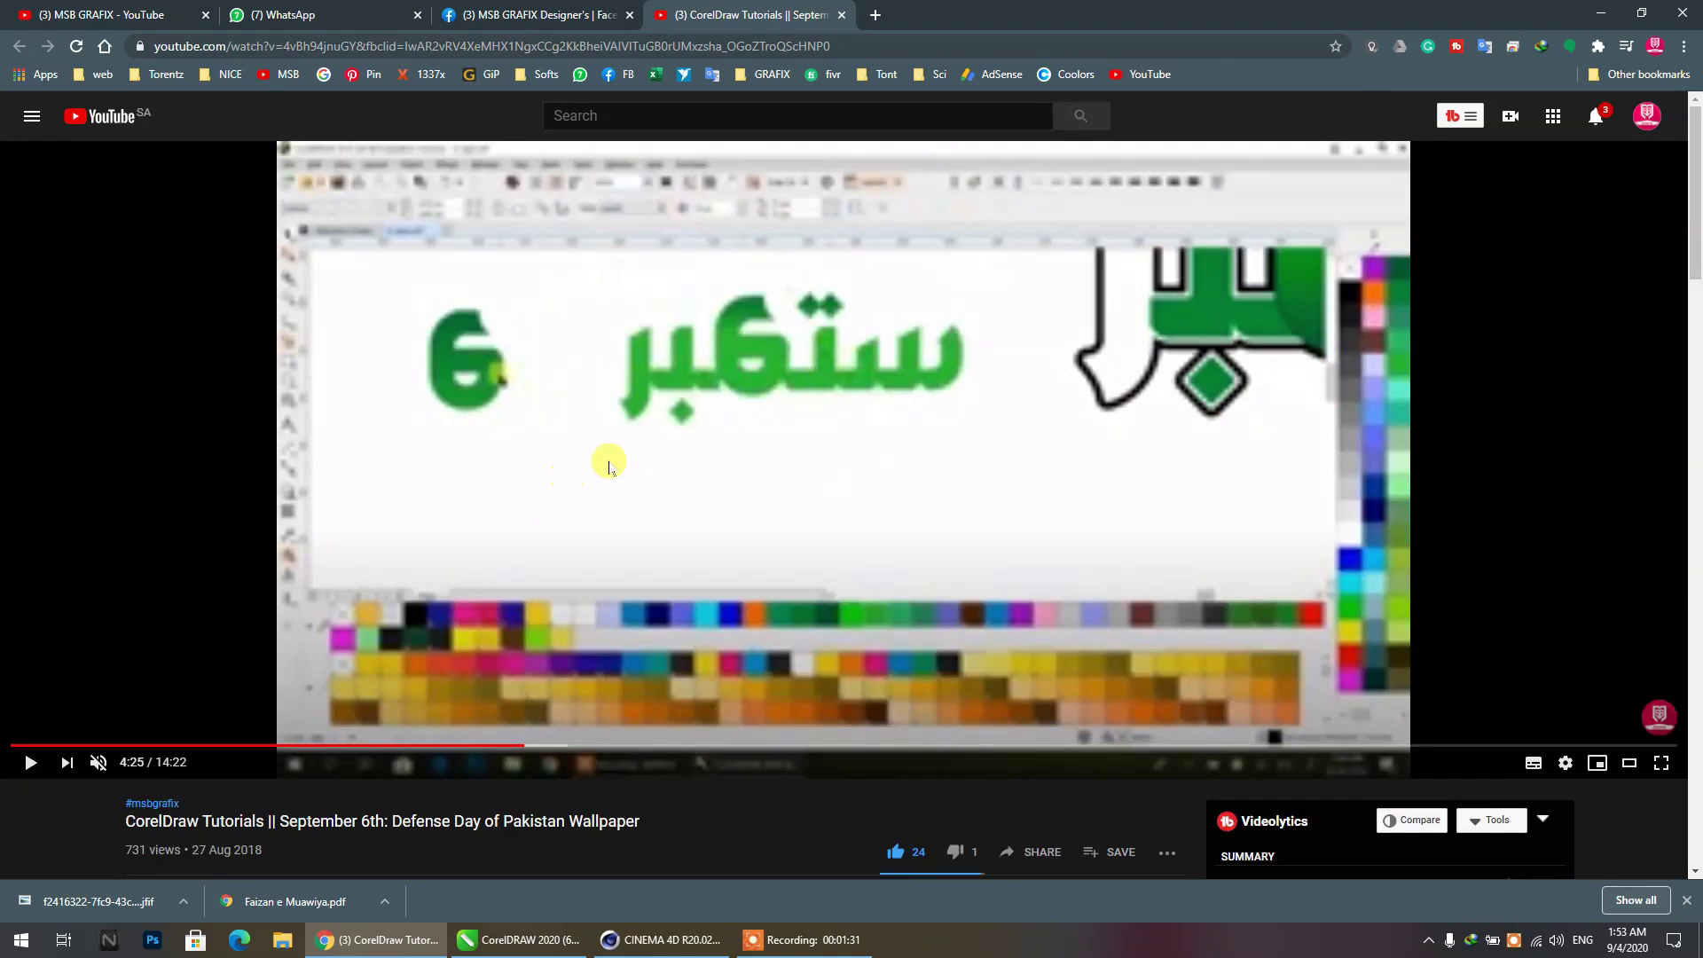
# Return to CorelDRAW and fill the large lettering on the page with blue (#0000FF).
pyautogui.click(1592, 23)
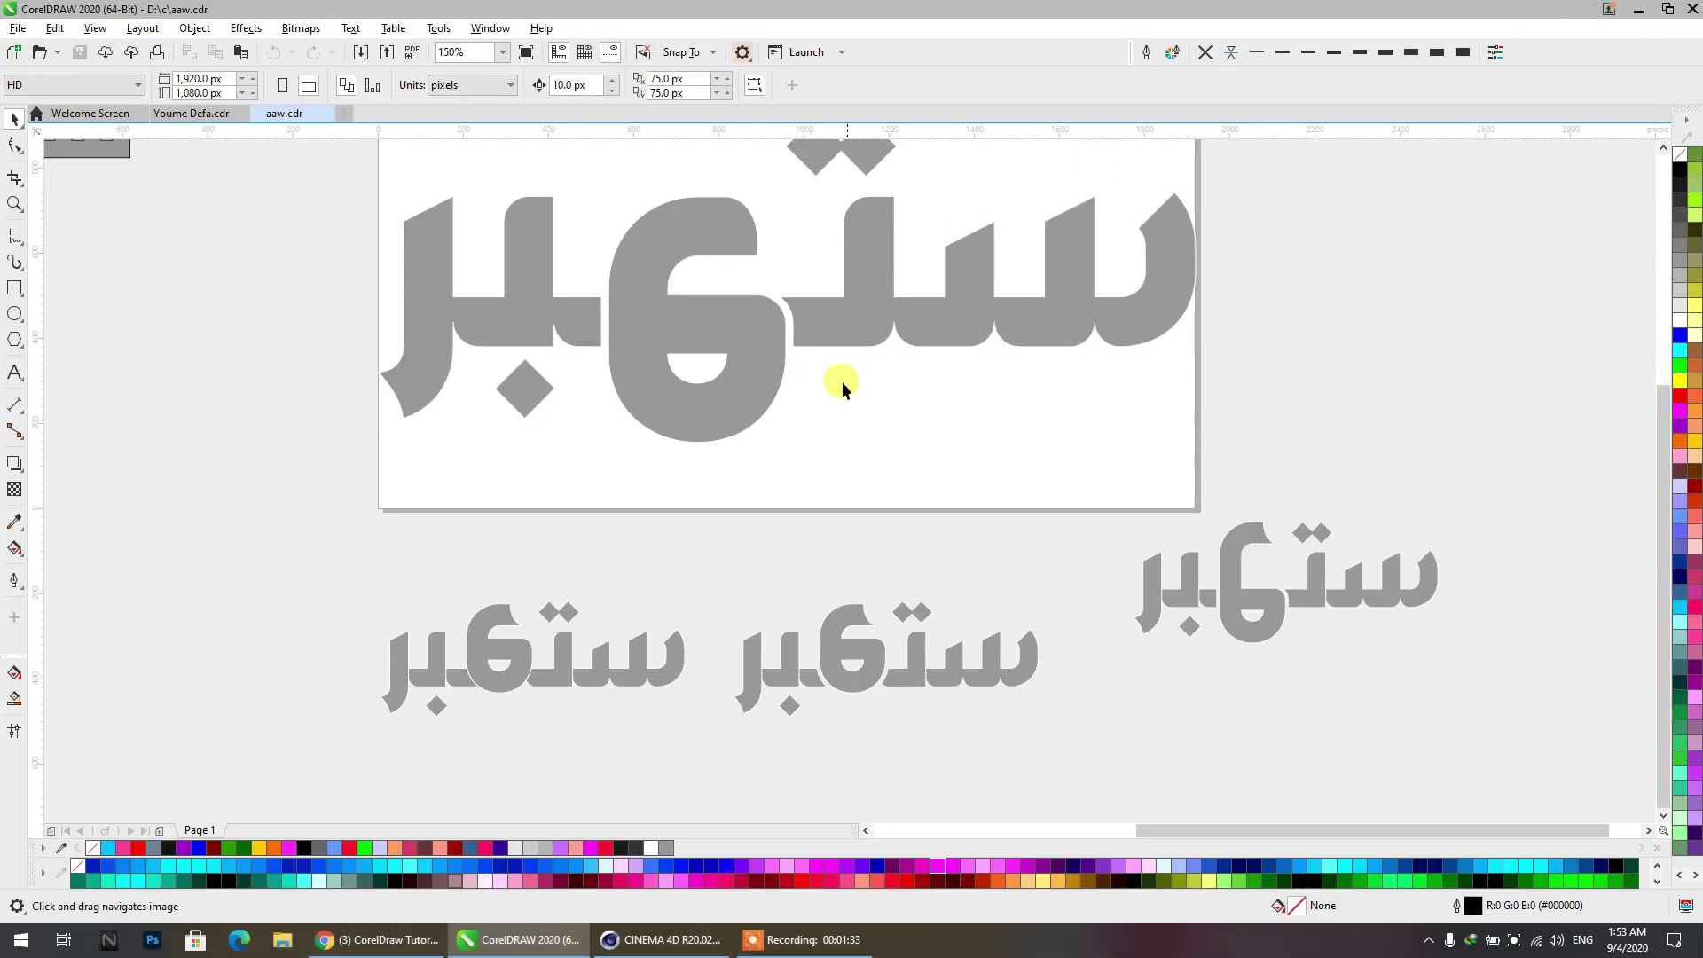
pyautogui.scroll(-2, 816, 421)
pyautogui.moveTo(816, 420); pyautogui.dragTo(827, 466, button='middle')
pyautogui.click(797, 449)
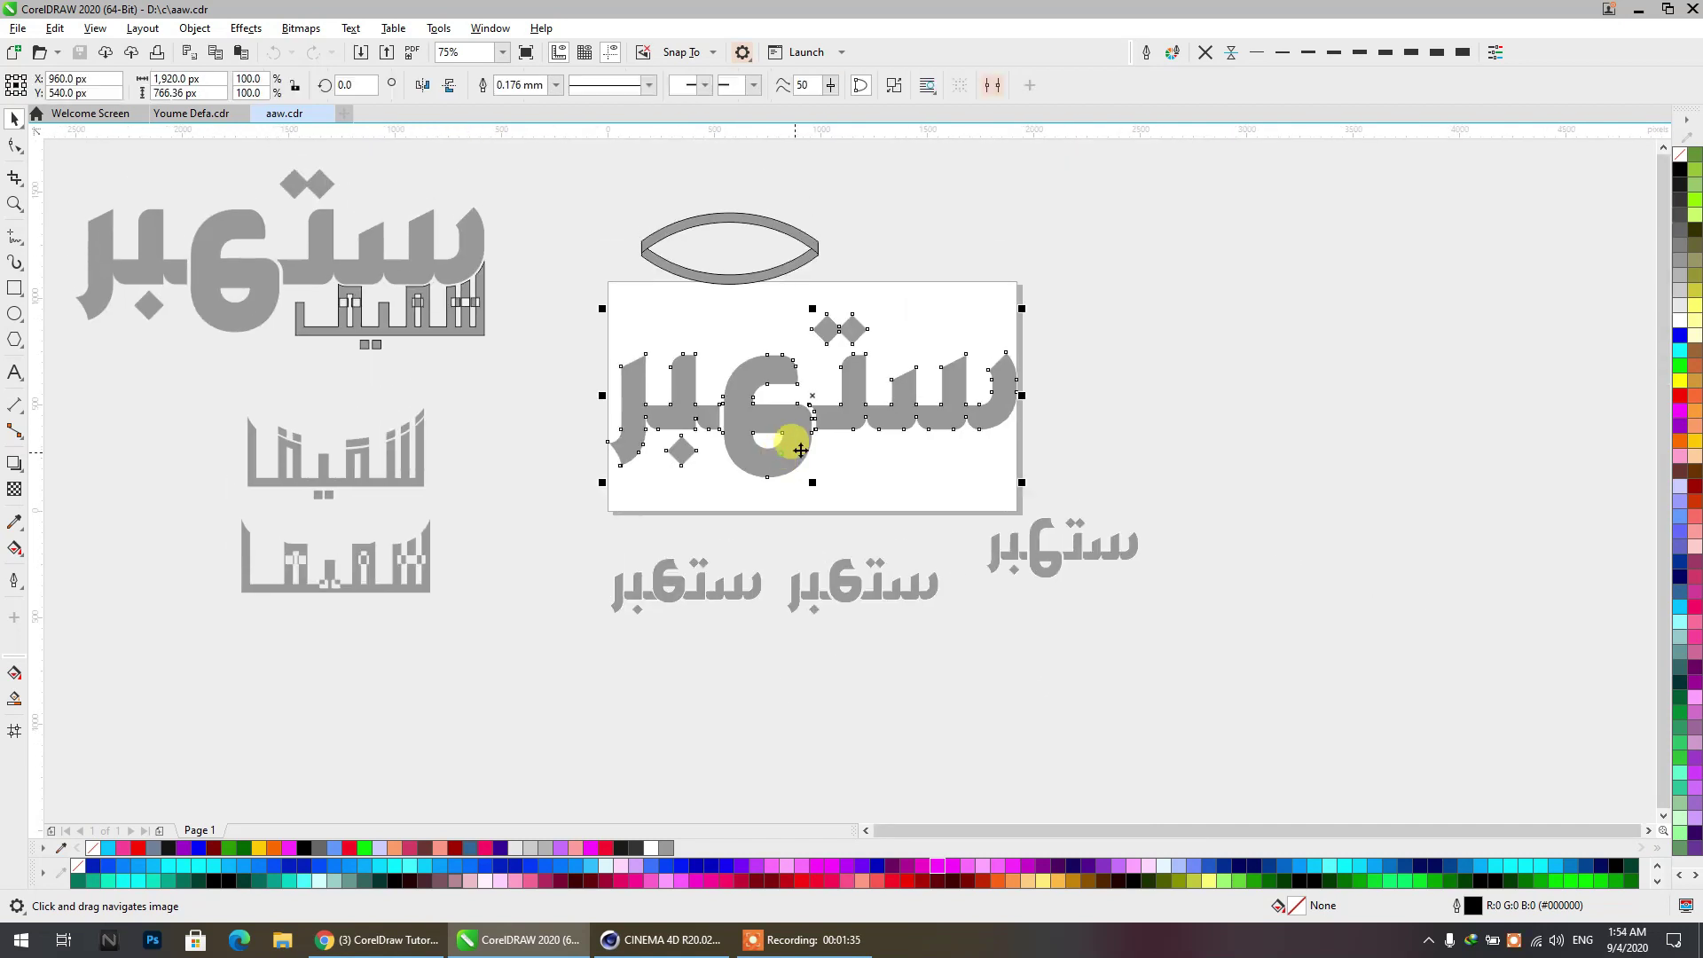
pyautogui.scroll(2, 774, 412)
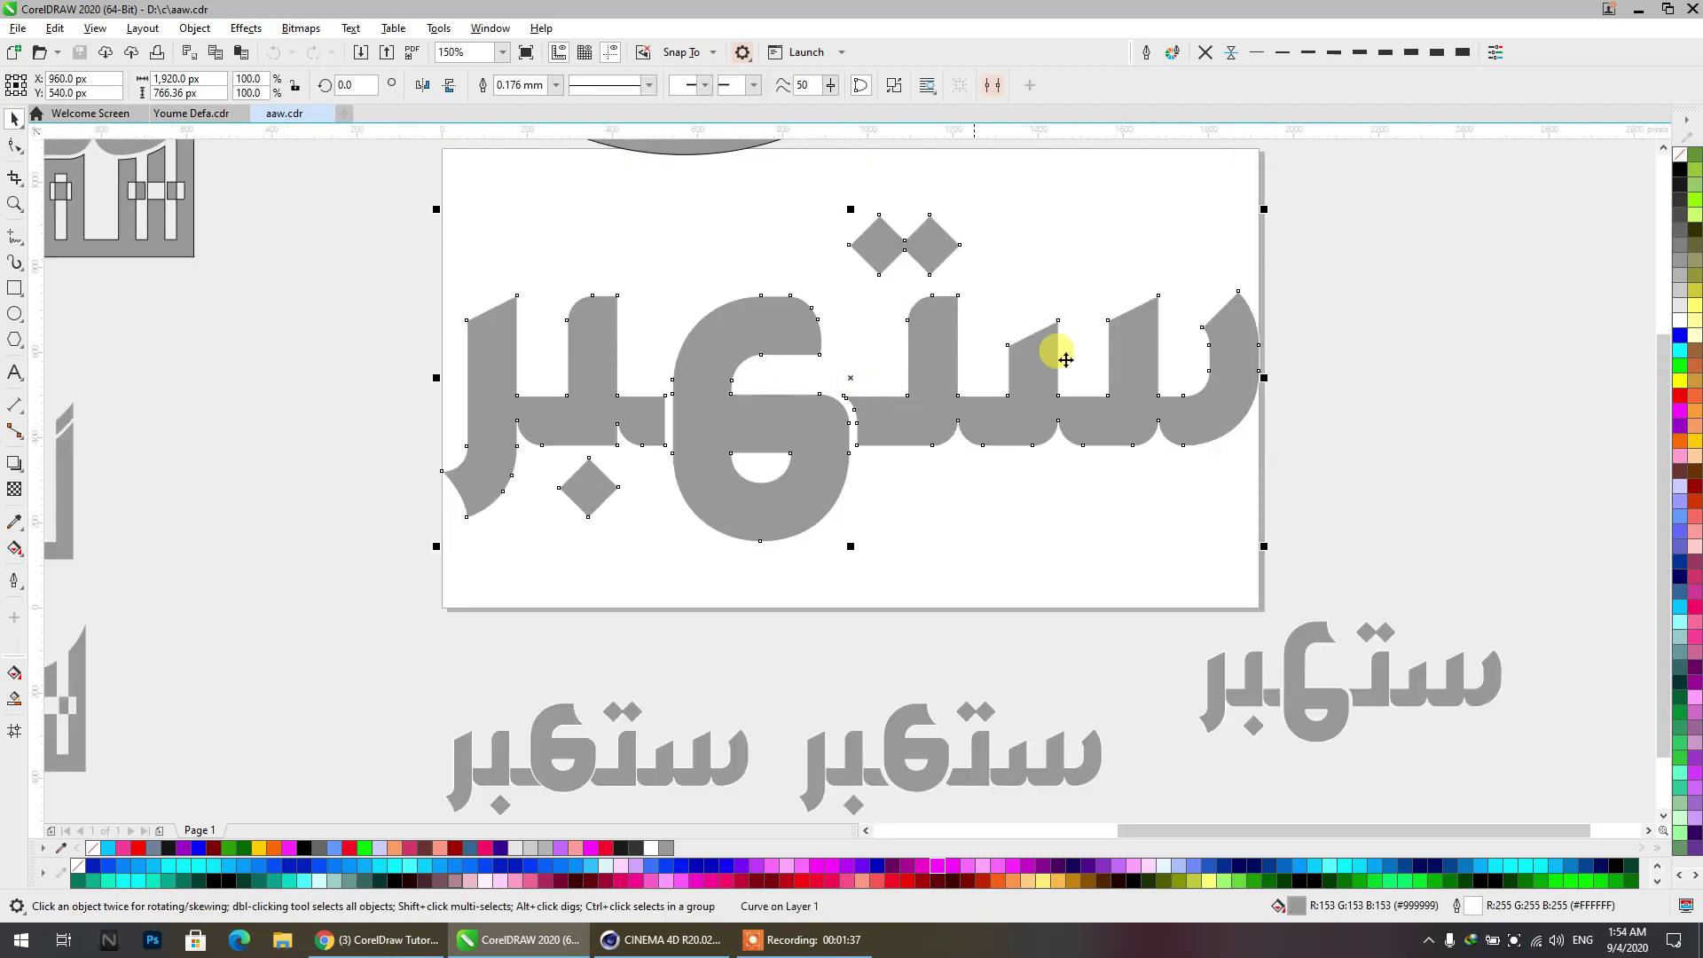
pyautogui.click(1681, 334)
pyautogui.click(1321, 383)
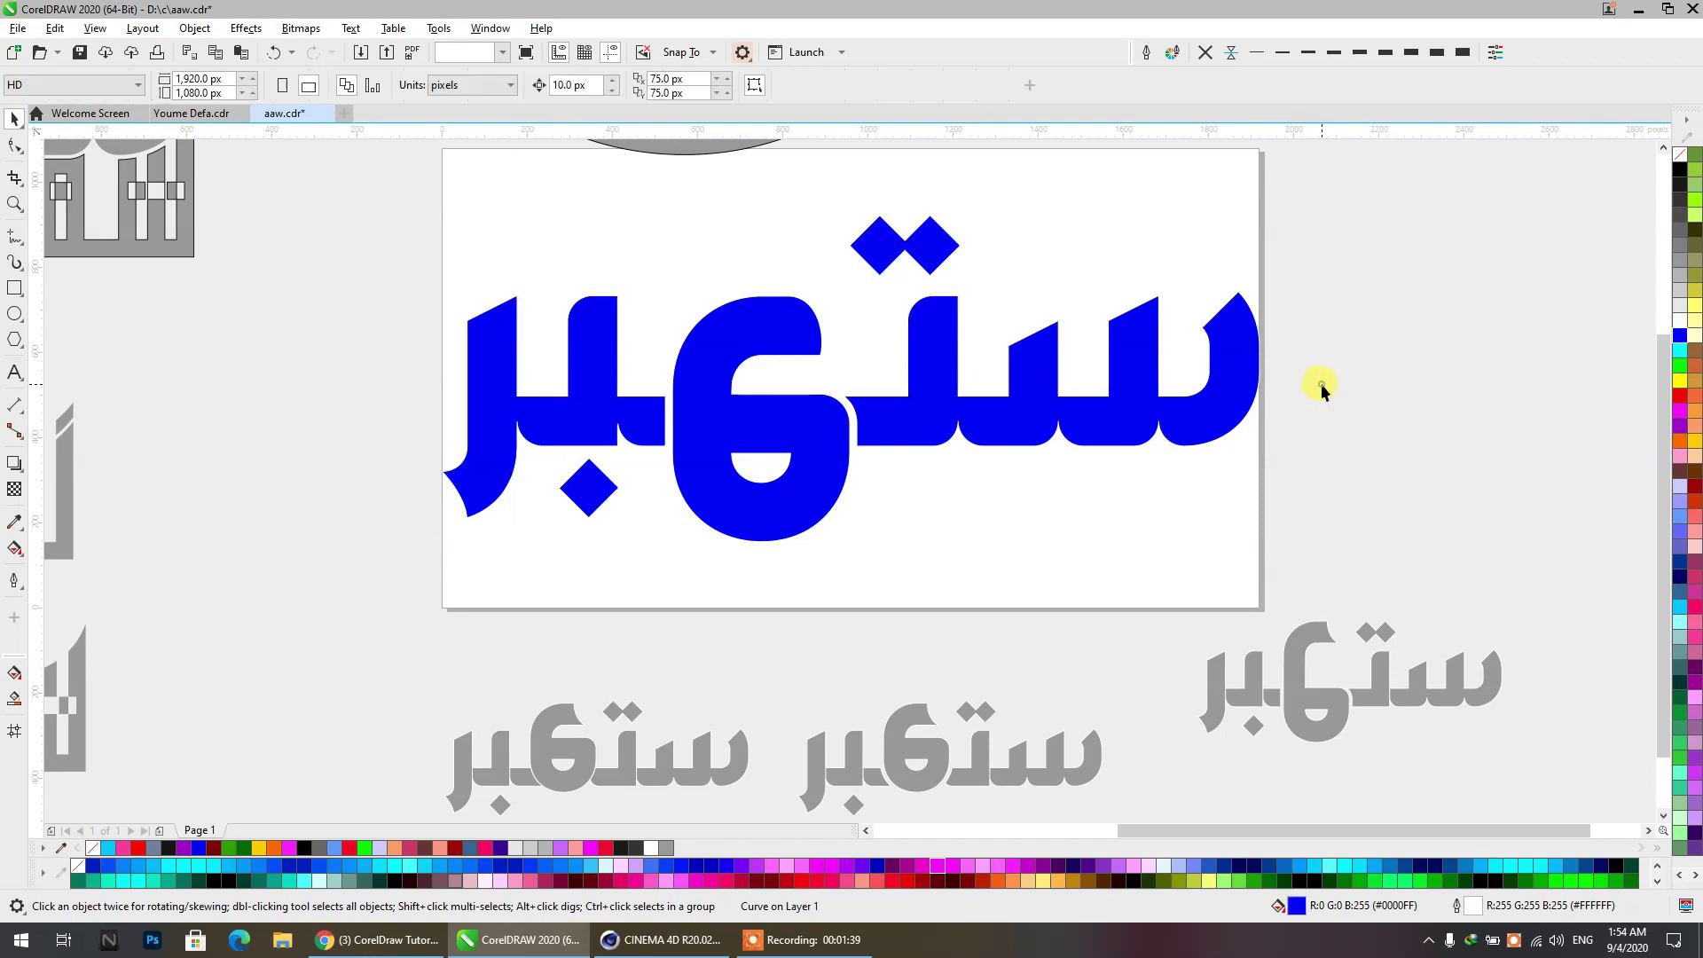
# Look over the lettering variants around the page and close aaw.cdr without saving the changes.
pyautogui.scroll(-2, 849, 344)
pyautogui.scroll(2, 710, 570)
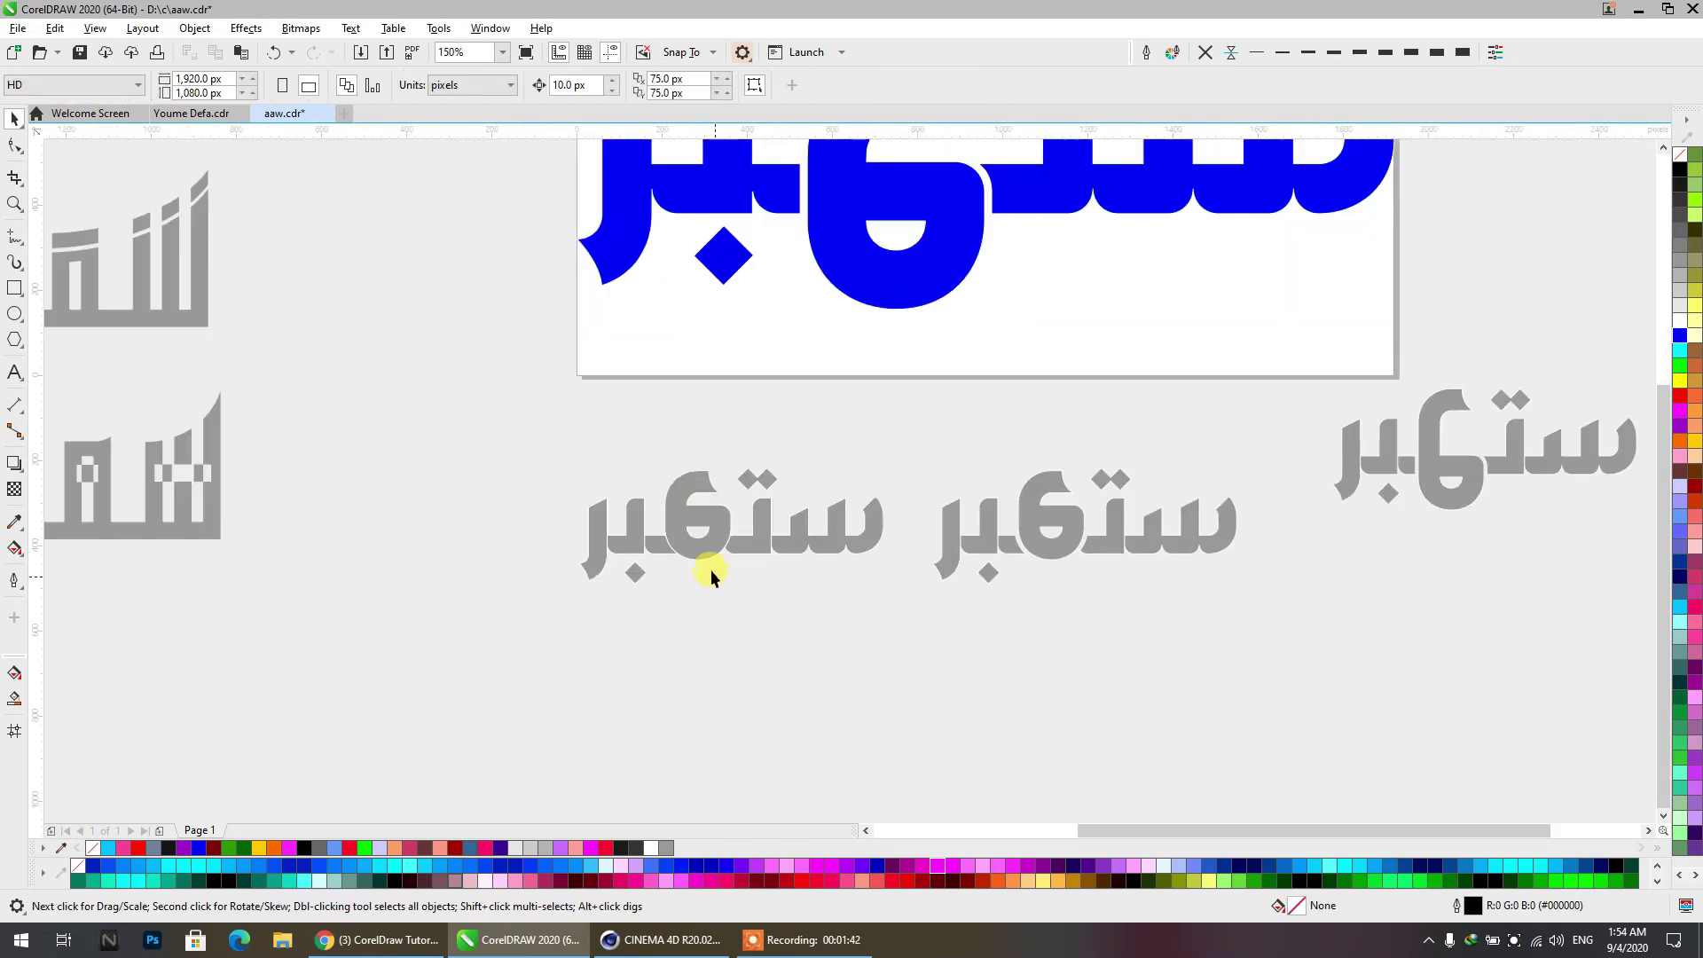
pyautogui.scroll(1, 720, 467)
pyautogui.moveTo(720, 468); pyautogui.dragTo(735, 577, button='middle')
pyautogui.scroll(-1, 737, 575)
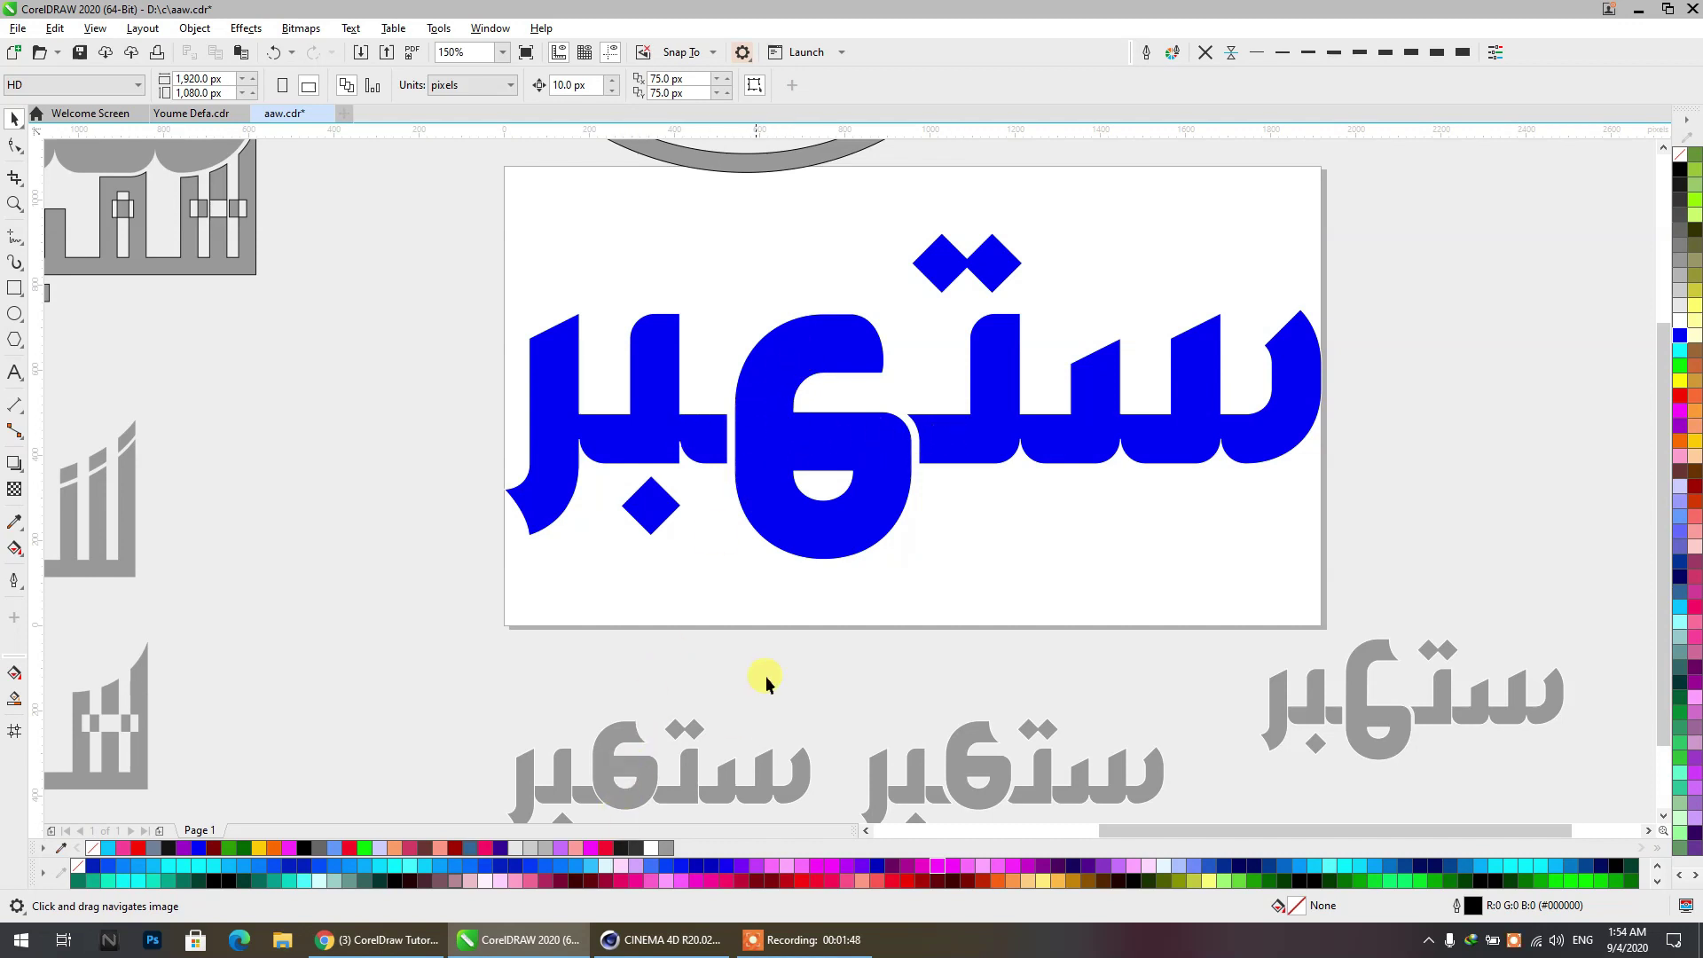
pyautogui.scroll(-1, 619, 463)
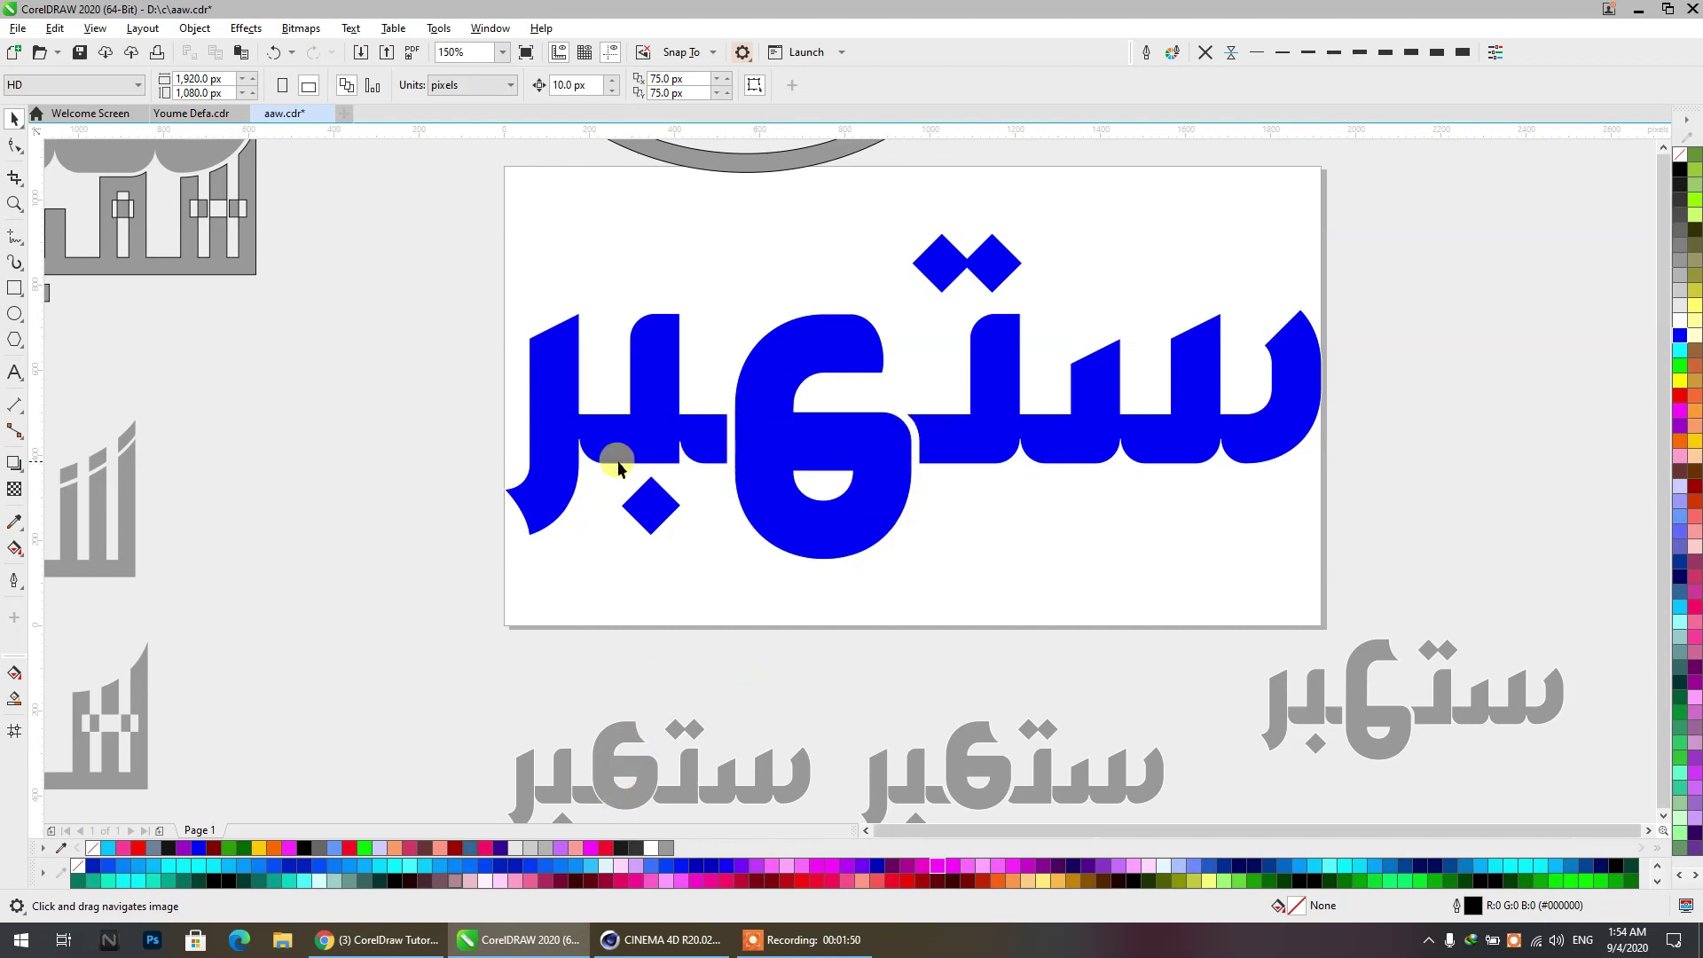
pyautogui.moveTo(778, 522); pyautogui.dragTo(983, 556, button='middle')
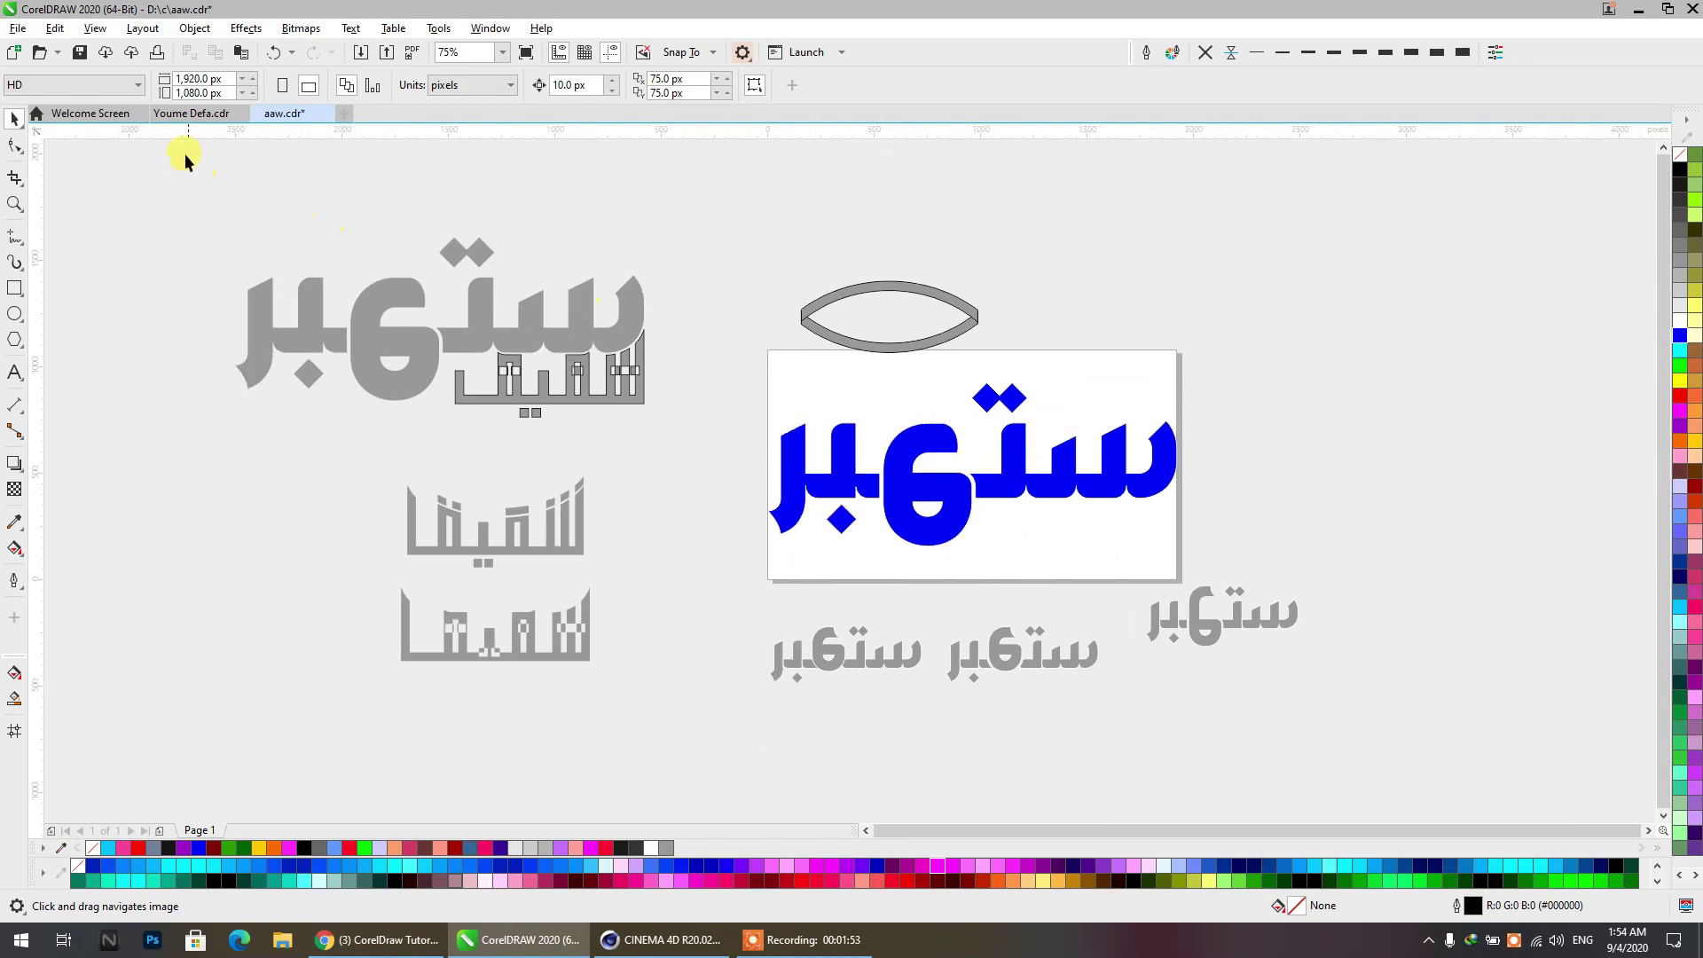
pyautogui.click(326, 114)
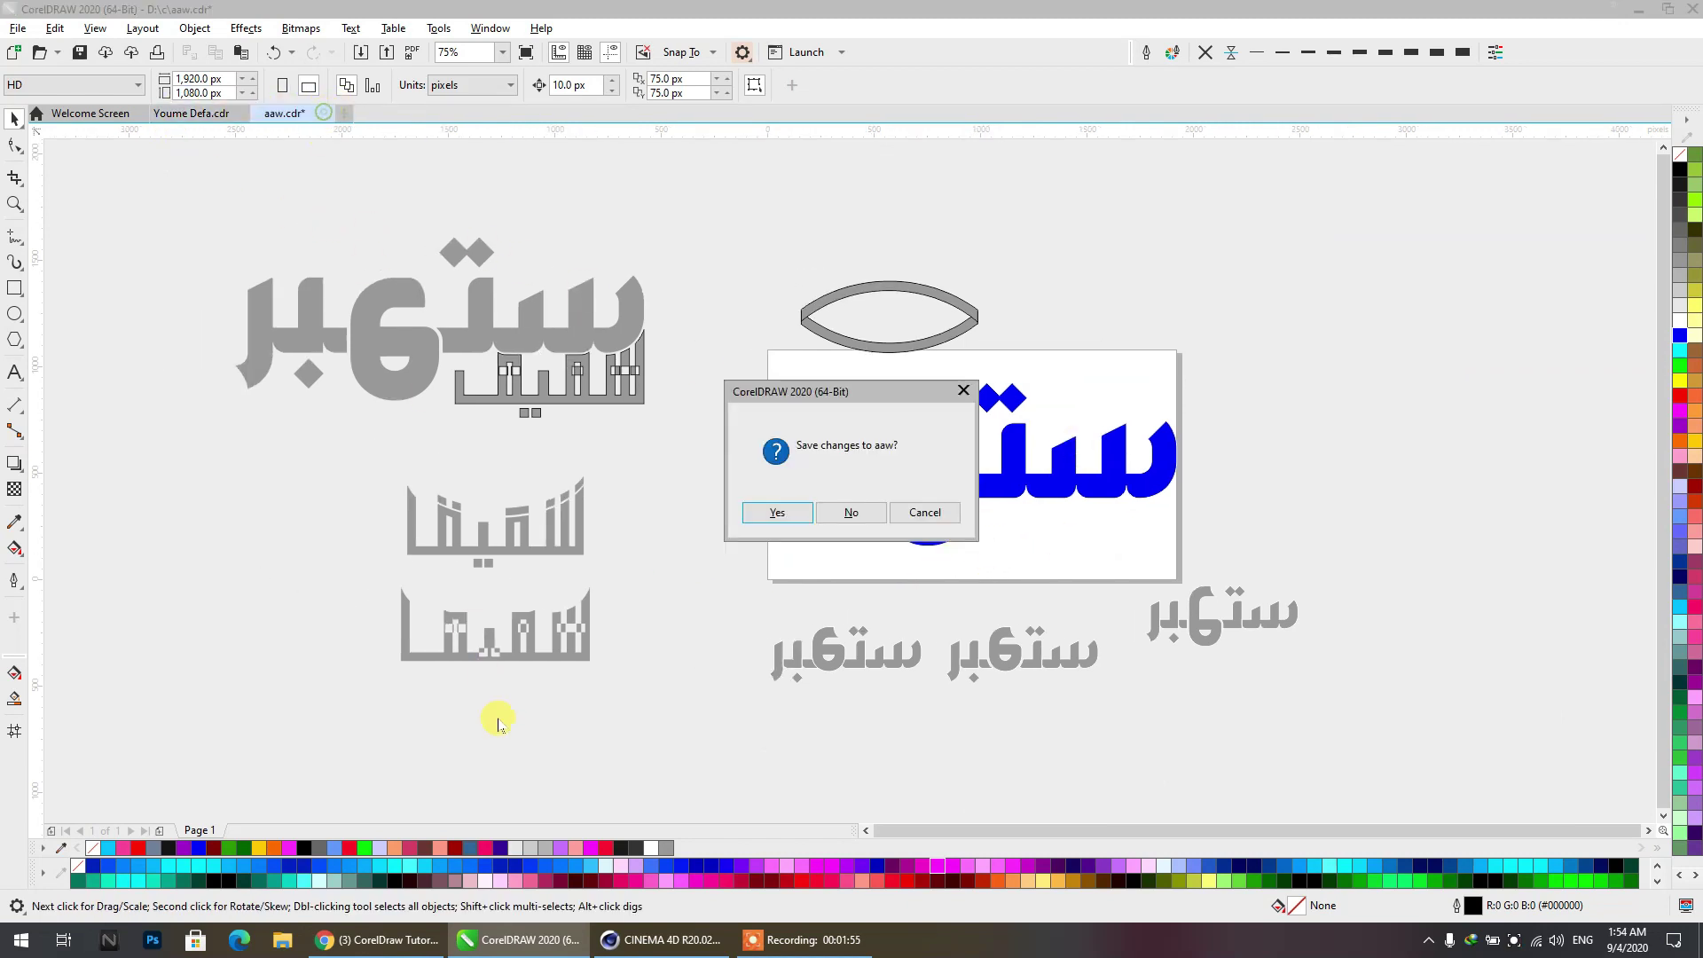
pyautogui.click(843, 513)
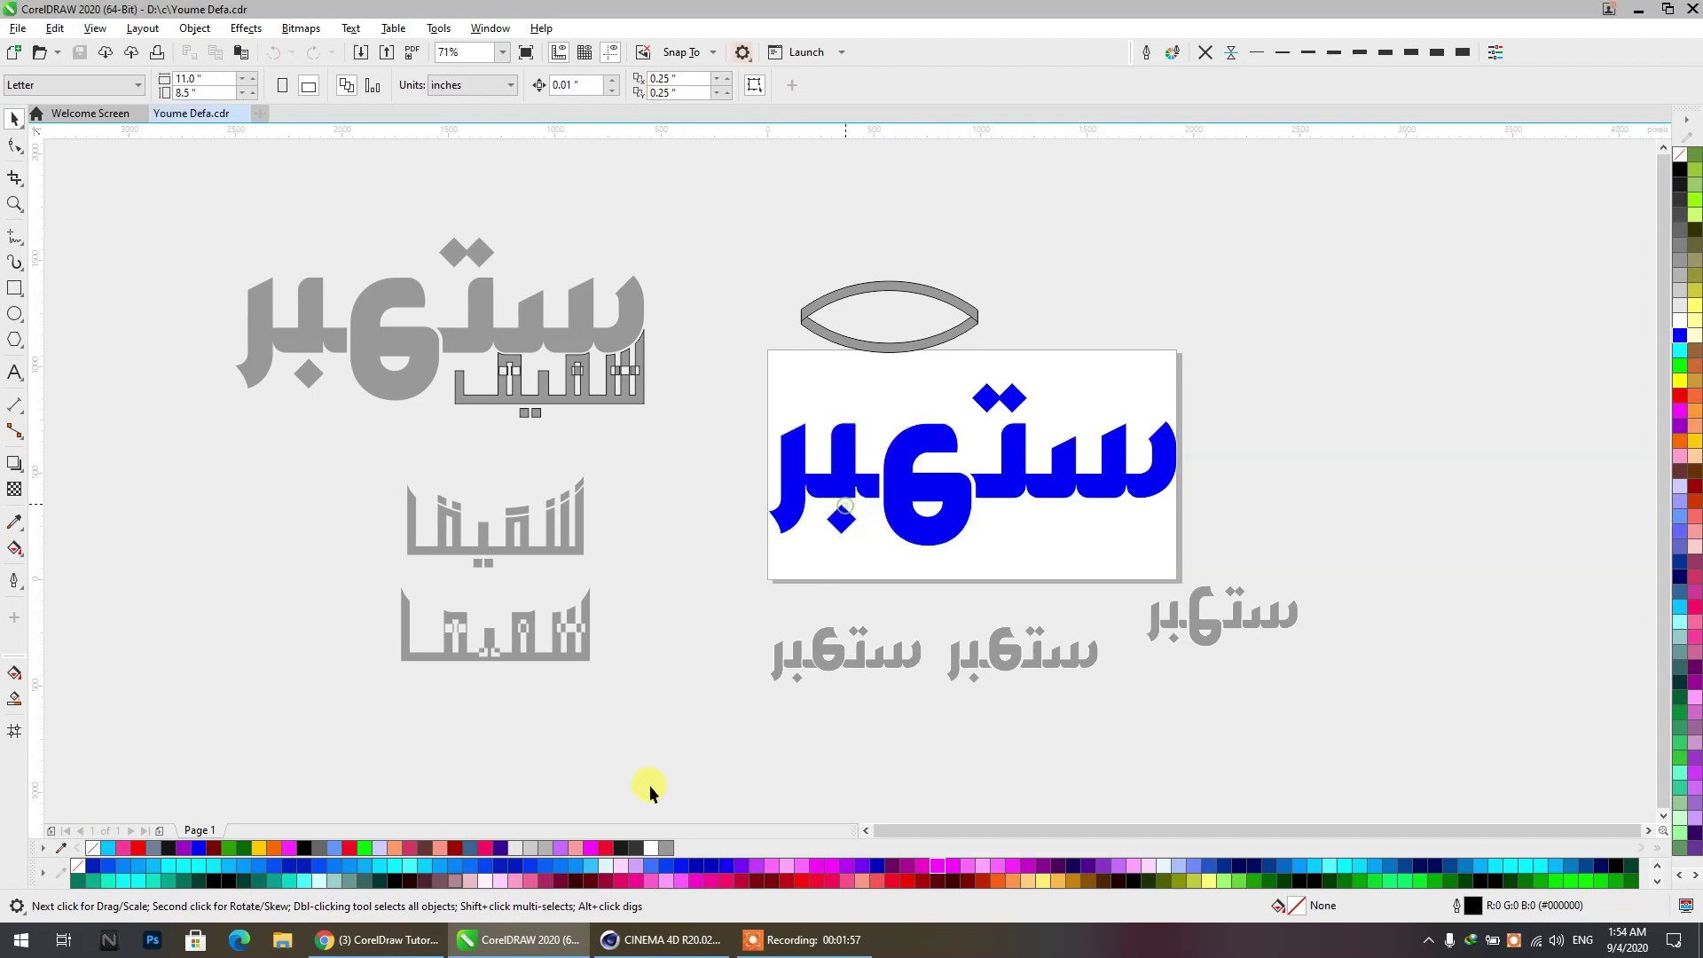
# Switch to Cinema 4D and maximize the Picture Viewer window with the 6SEPT render.
pyautogui.click(640, 939)
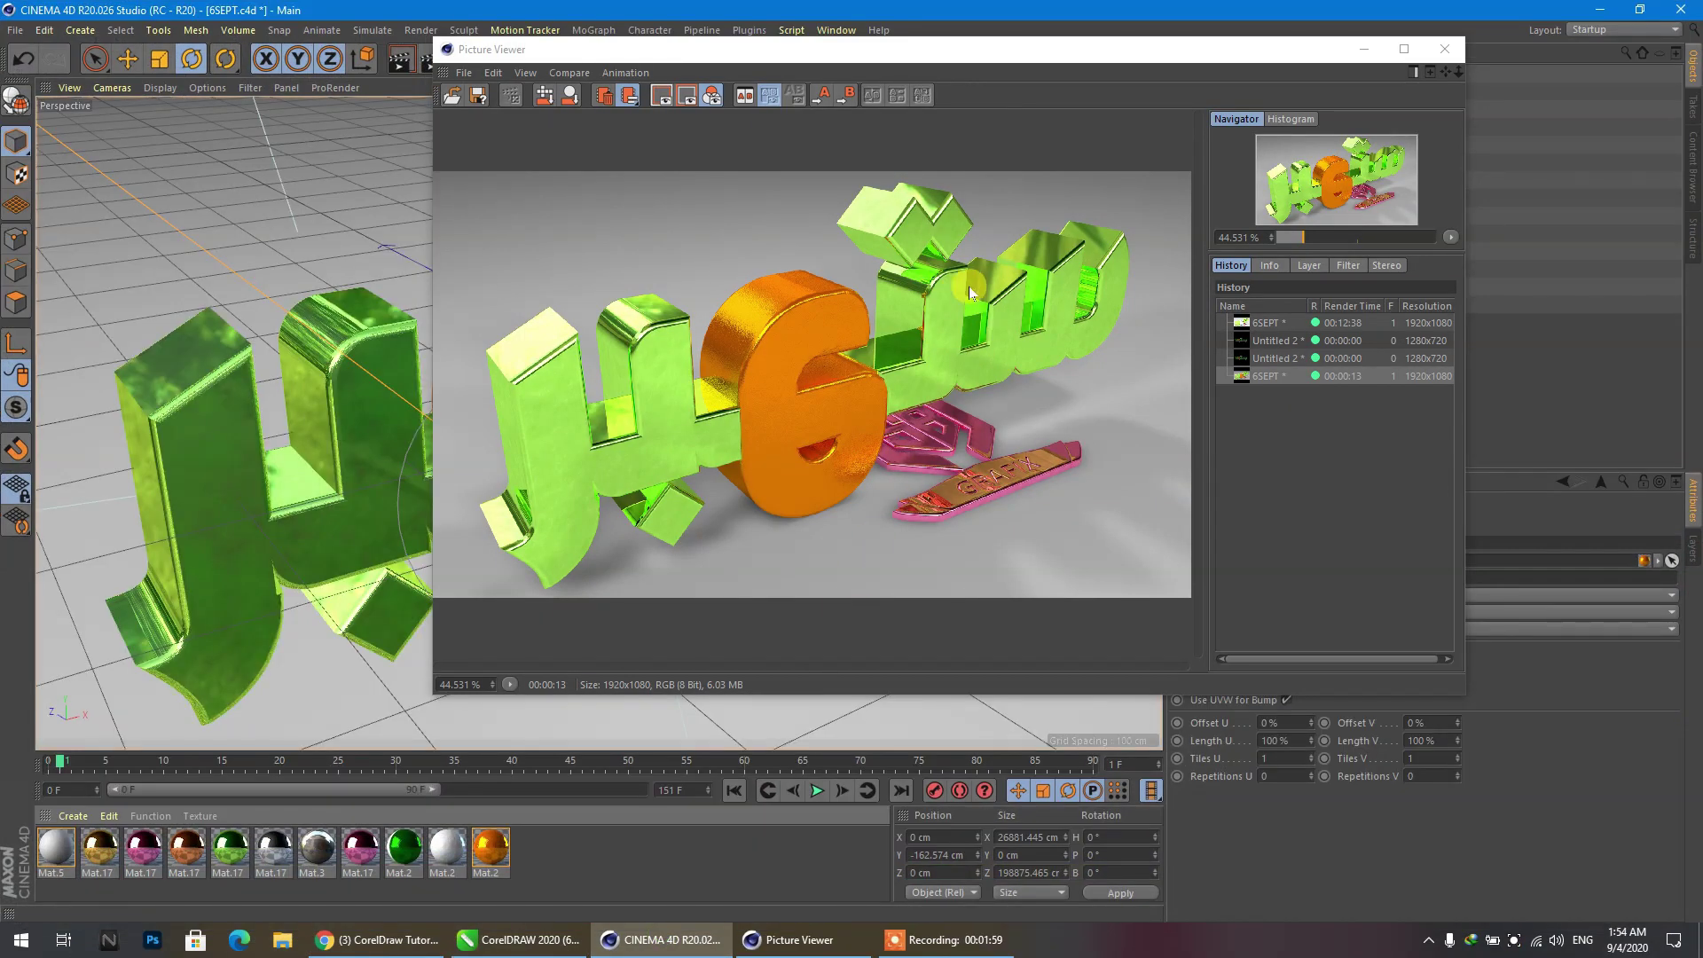
pyautogui.click(1404, 49)
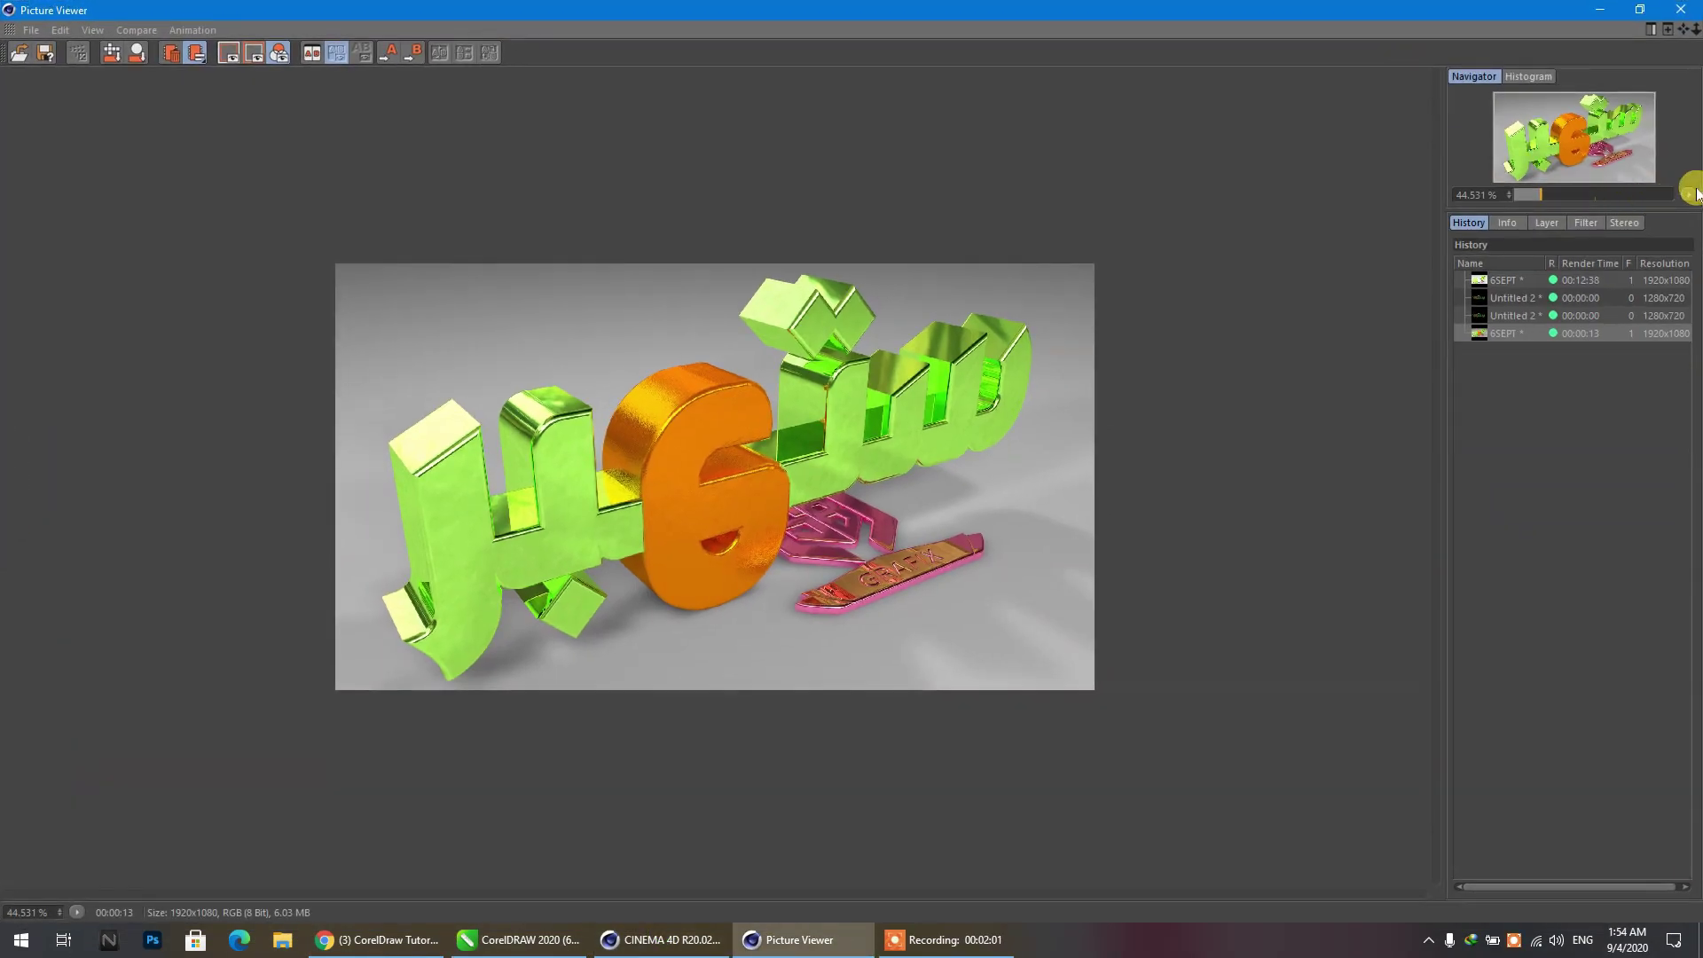
# Fit the 6SEPT render to the Picture Viewer area for a closer look and minimize the viewer.
pyautogui.click(1690, 193)
pyautogui.click(1658, 210)
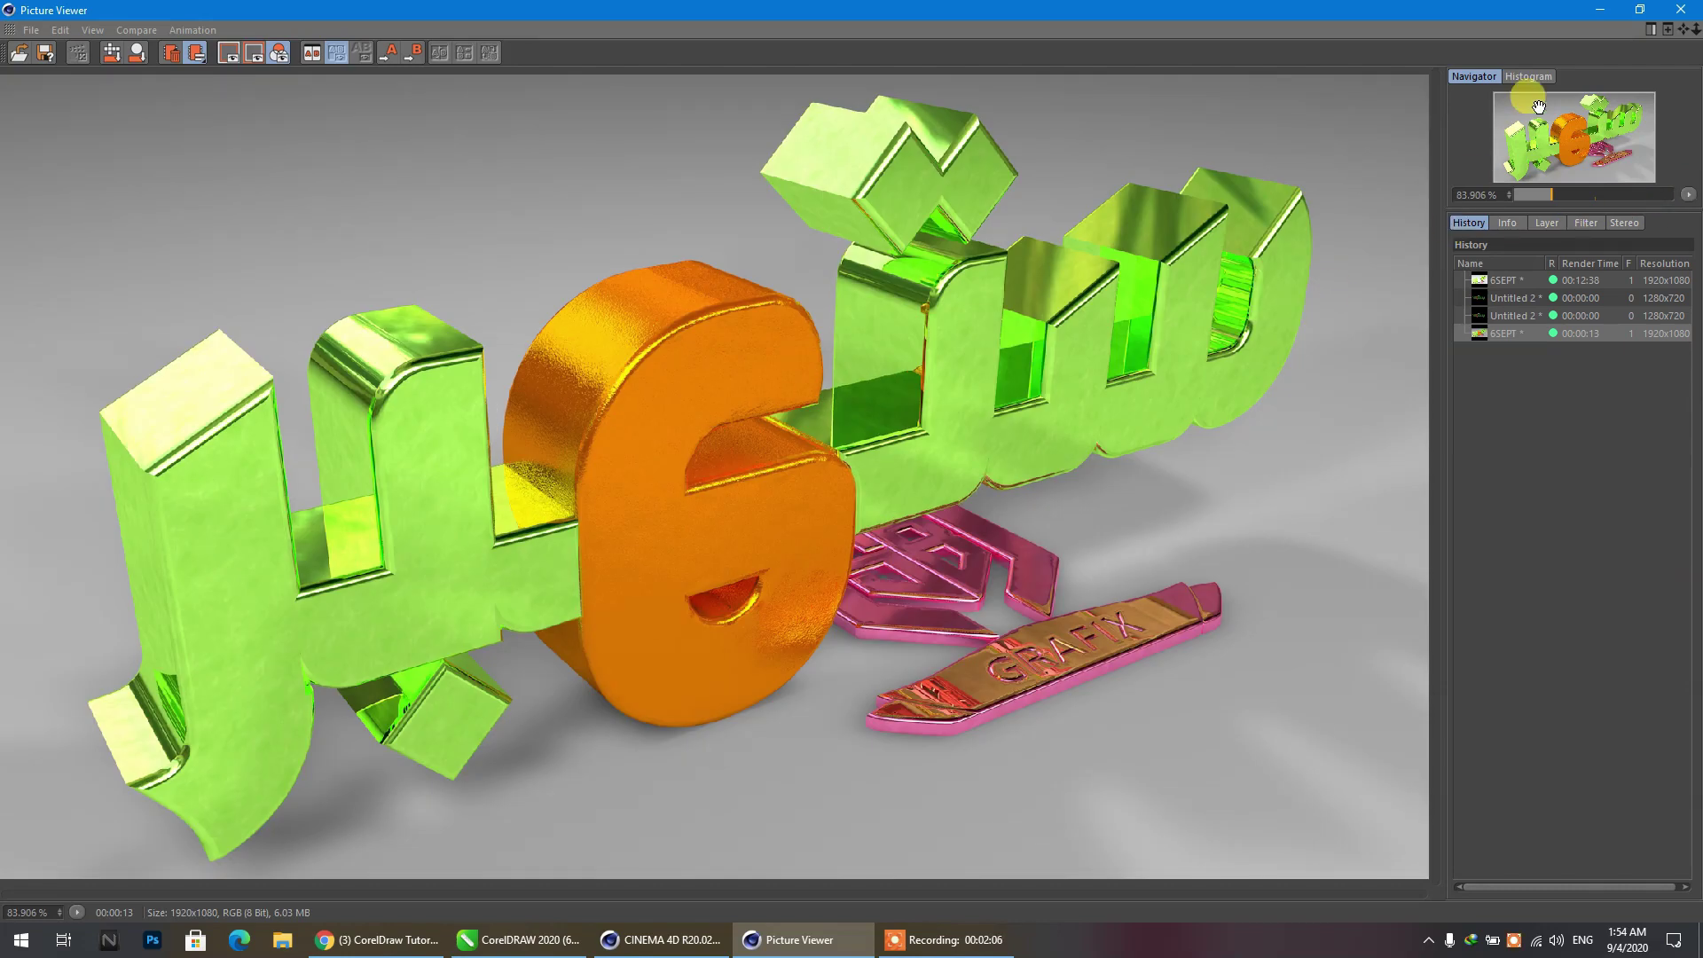
pyautogui.click(1602, 11)
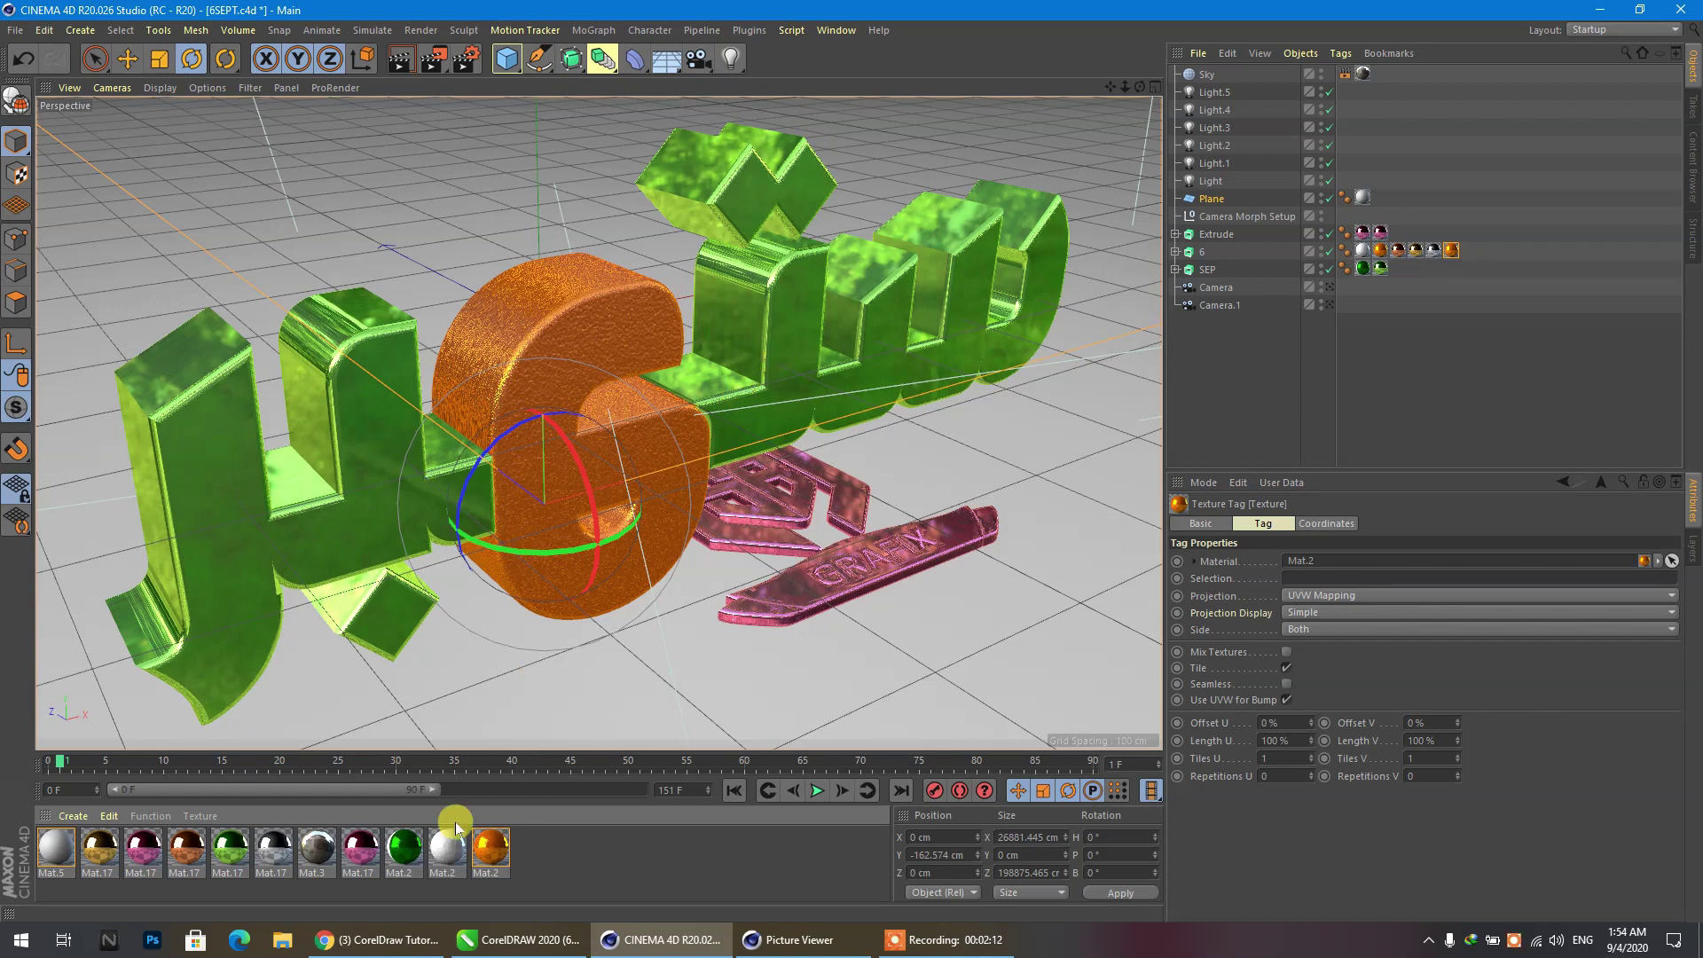
# Apply the silver Mat.17 material to the extruded 6 and delete the last two texture tags of that object.
pyautogui.moveTo(284, 856); pyautogui.dragTo(569, 306)
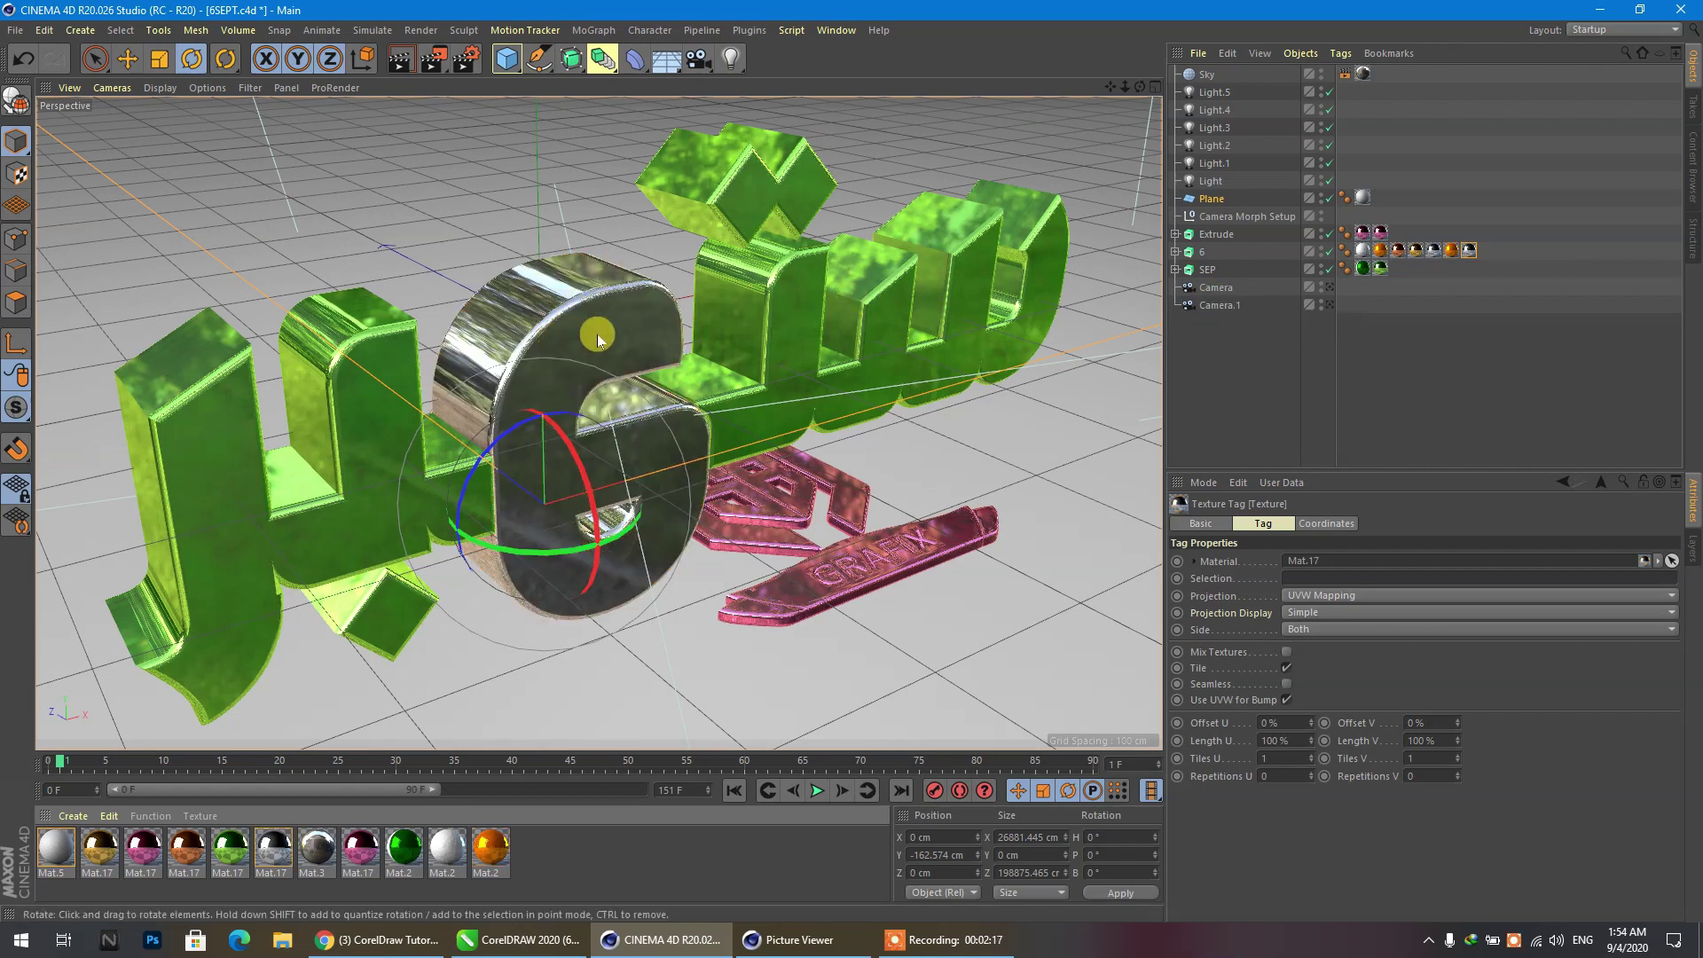
pyautogui.moveTo(1513, 286); pyautogui.dragTo(1451, 187)
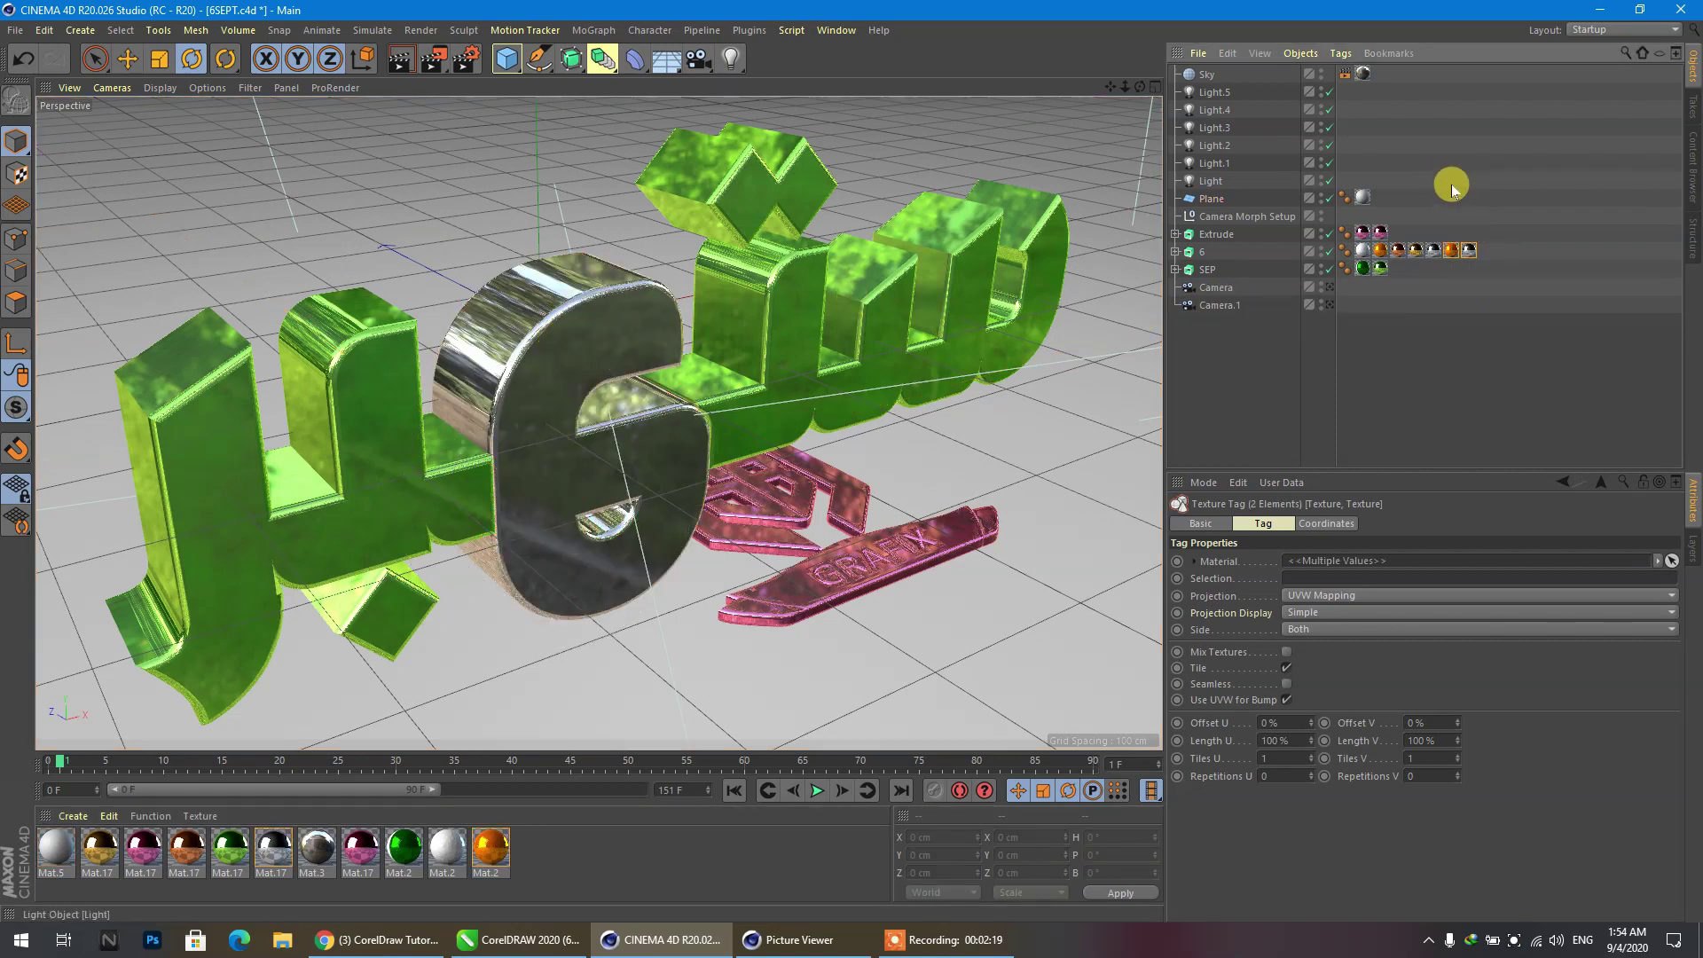
pyautogui.press('Delete')
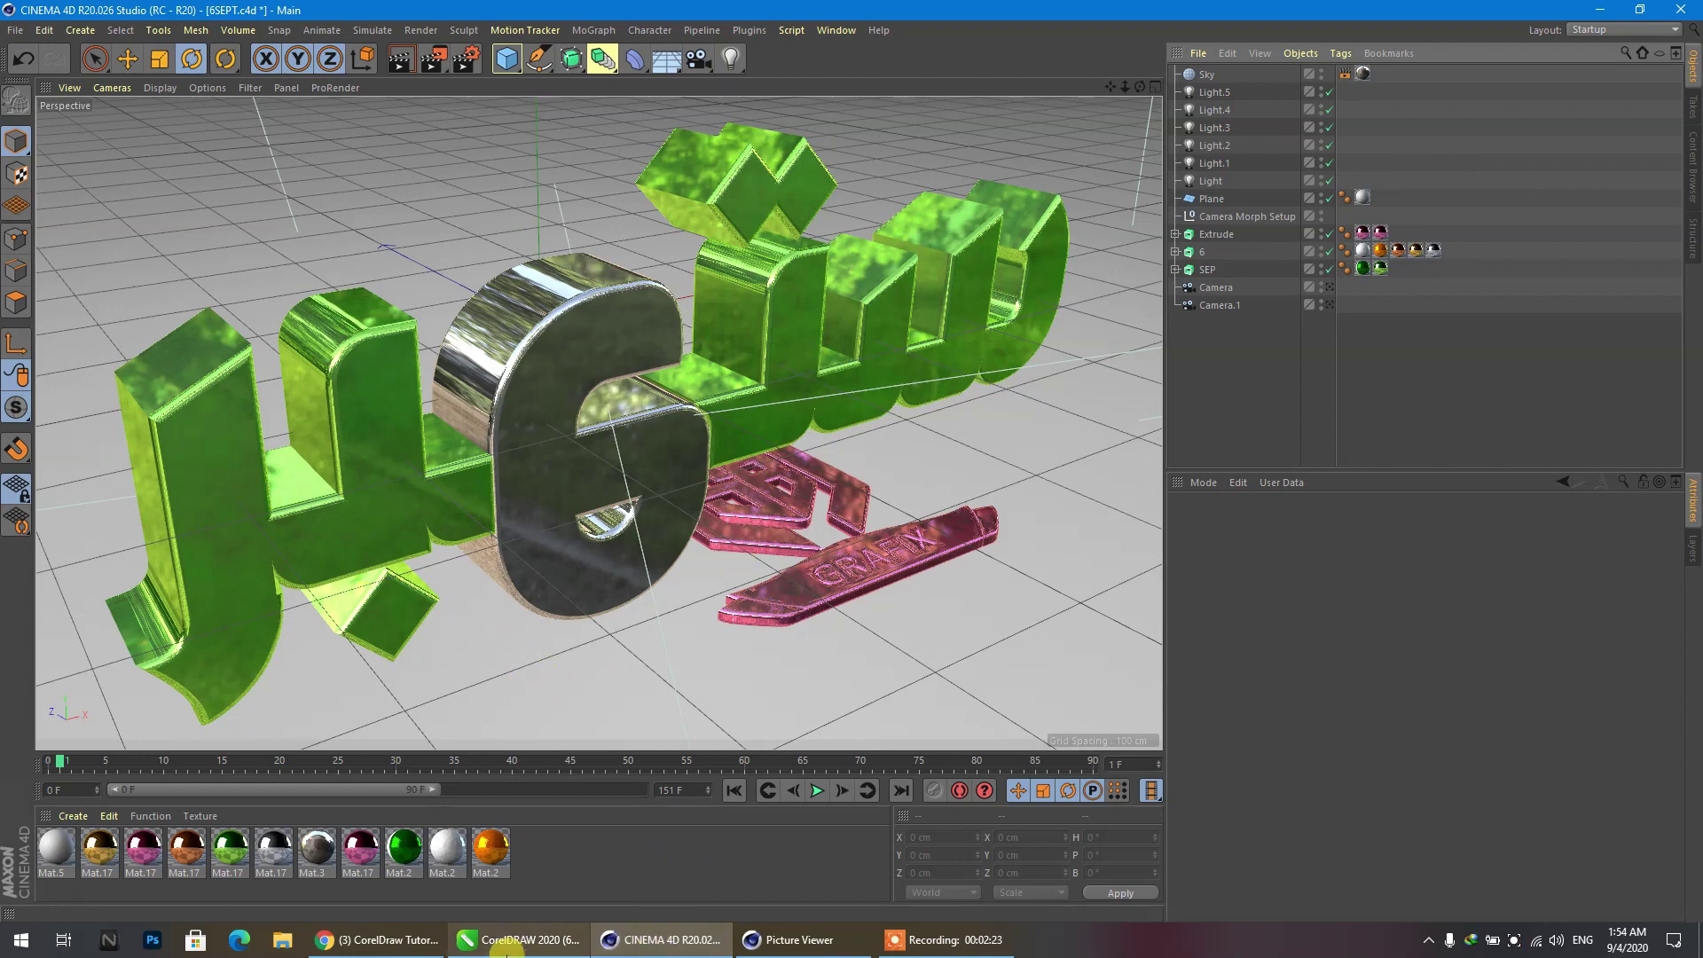
# Switch to CorelDRAW and check the green lettering in Youme Defa.cdr by selecting and deselecting it.
pyautogui.click(410, 942)
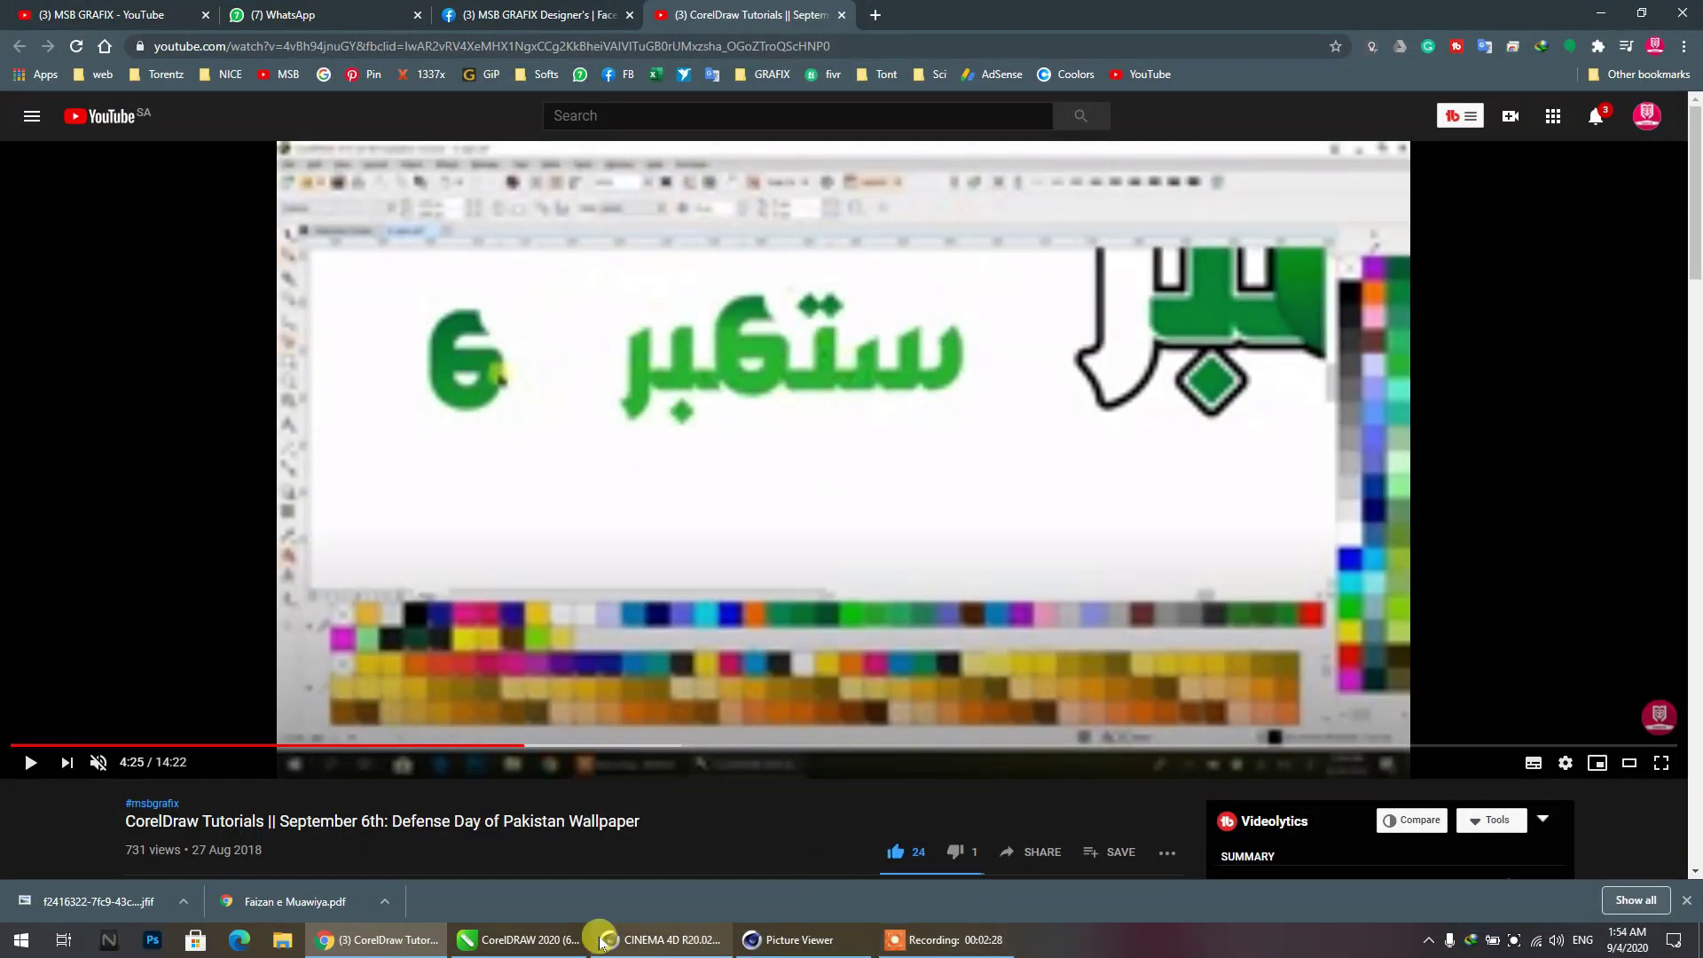
pyautogui.click(521, 940)
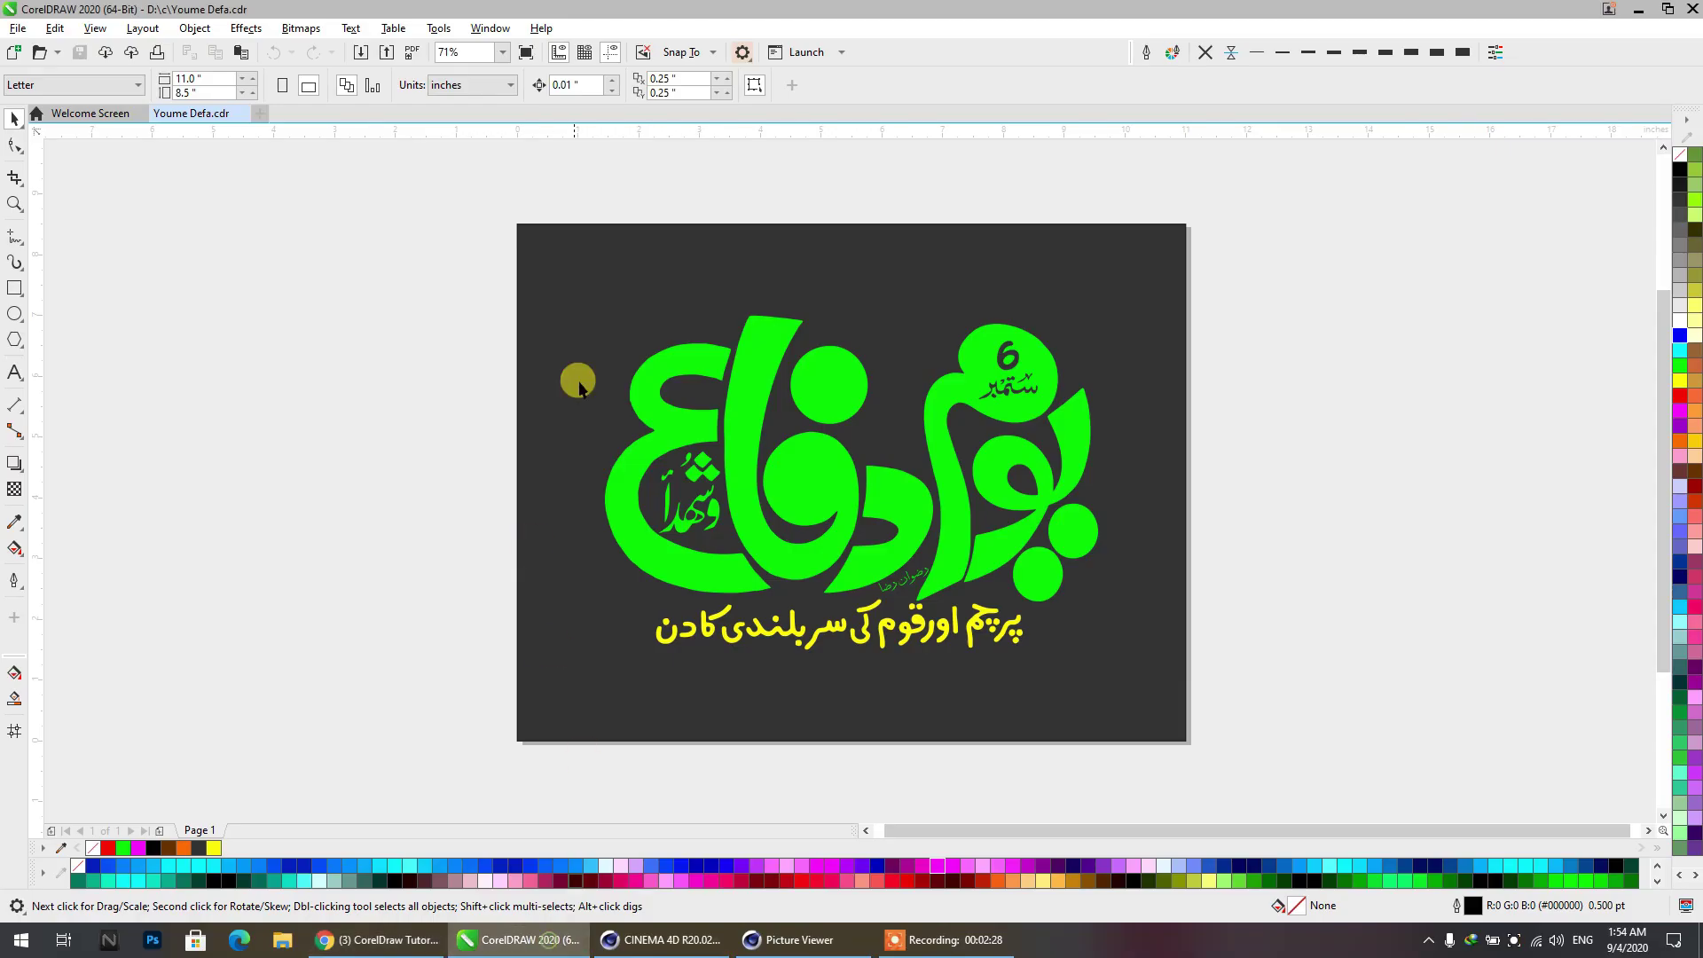
pyautogui.click(828, 521)
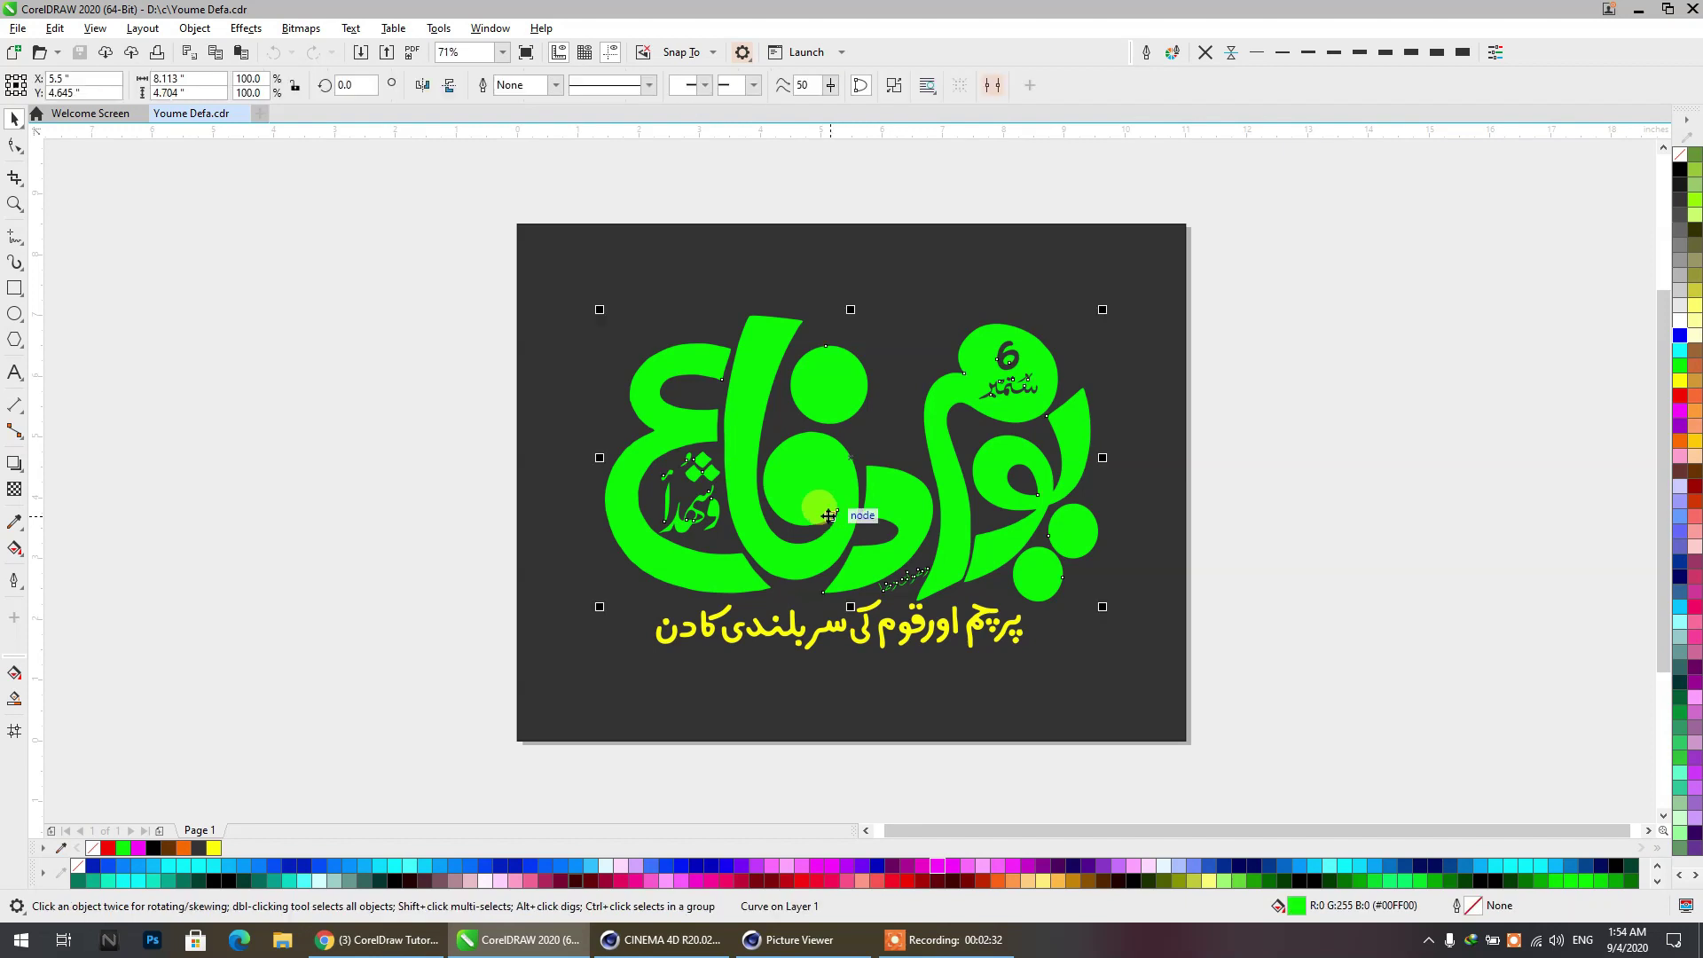
pyautogui.click(1224, 443)
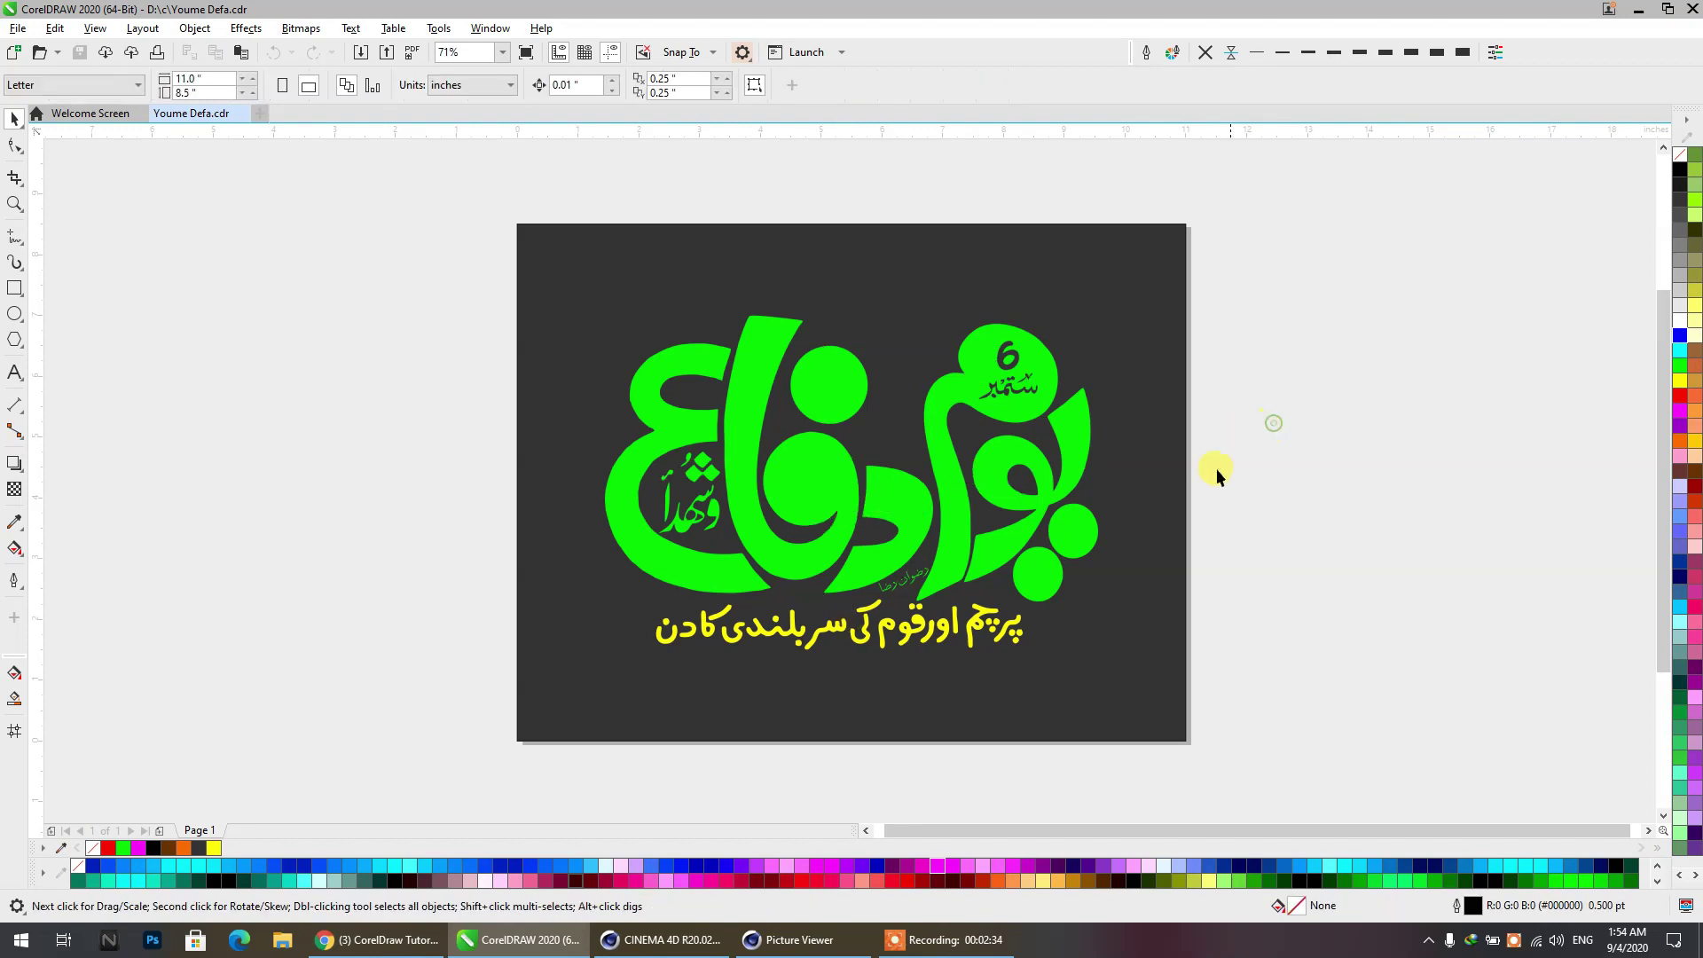
# Take the green lettering off the dark background, fill it with black (#000000), and centre it on the page.
pyautogui.click(1017, 557)
pyautogui.moveTo(992, 558); pyautogui.dragTo(323, 520)
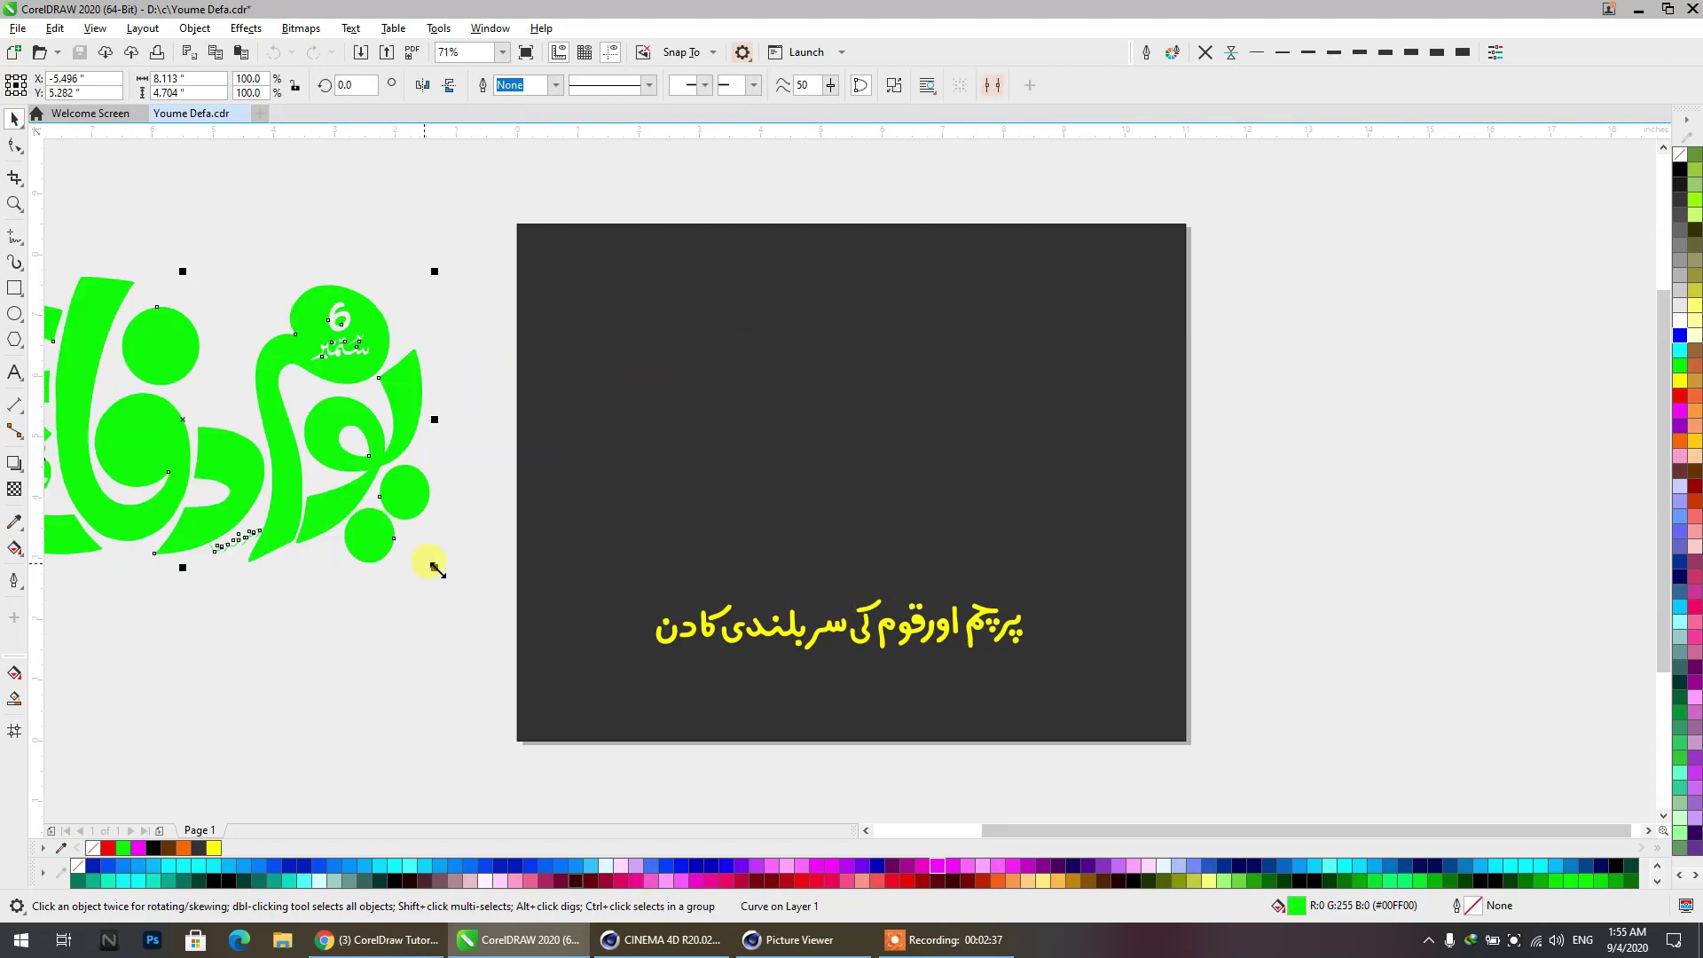
pyautogui.moveTo(435, 568); pyautogui.dragTo(980, 610, button='middle')
pyautogui.moveTo(878, 537); pyautogui.dragTo(829, 573)
pyautogui.click(1680, 471)
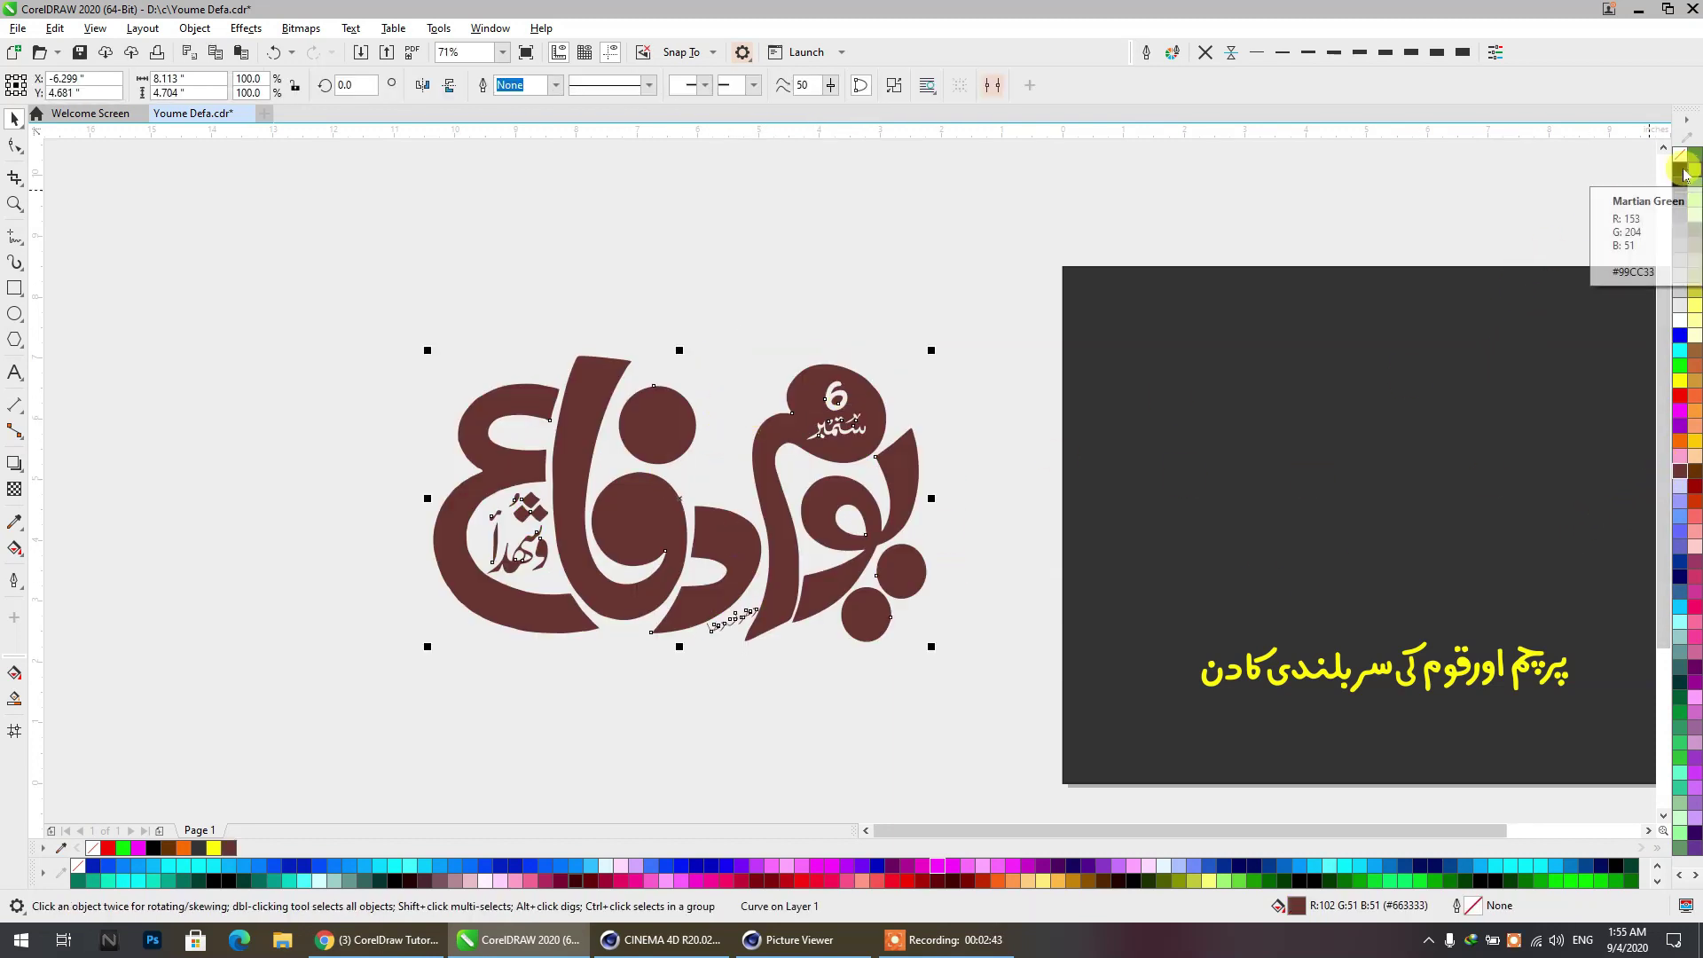
pyautogui.click(1682, 170)
pyautogui.press('p')
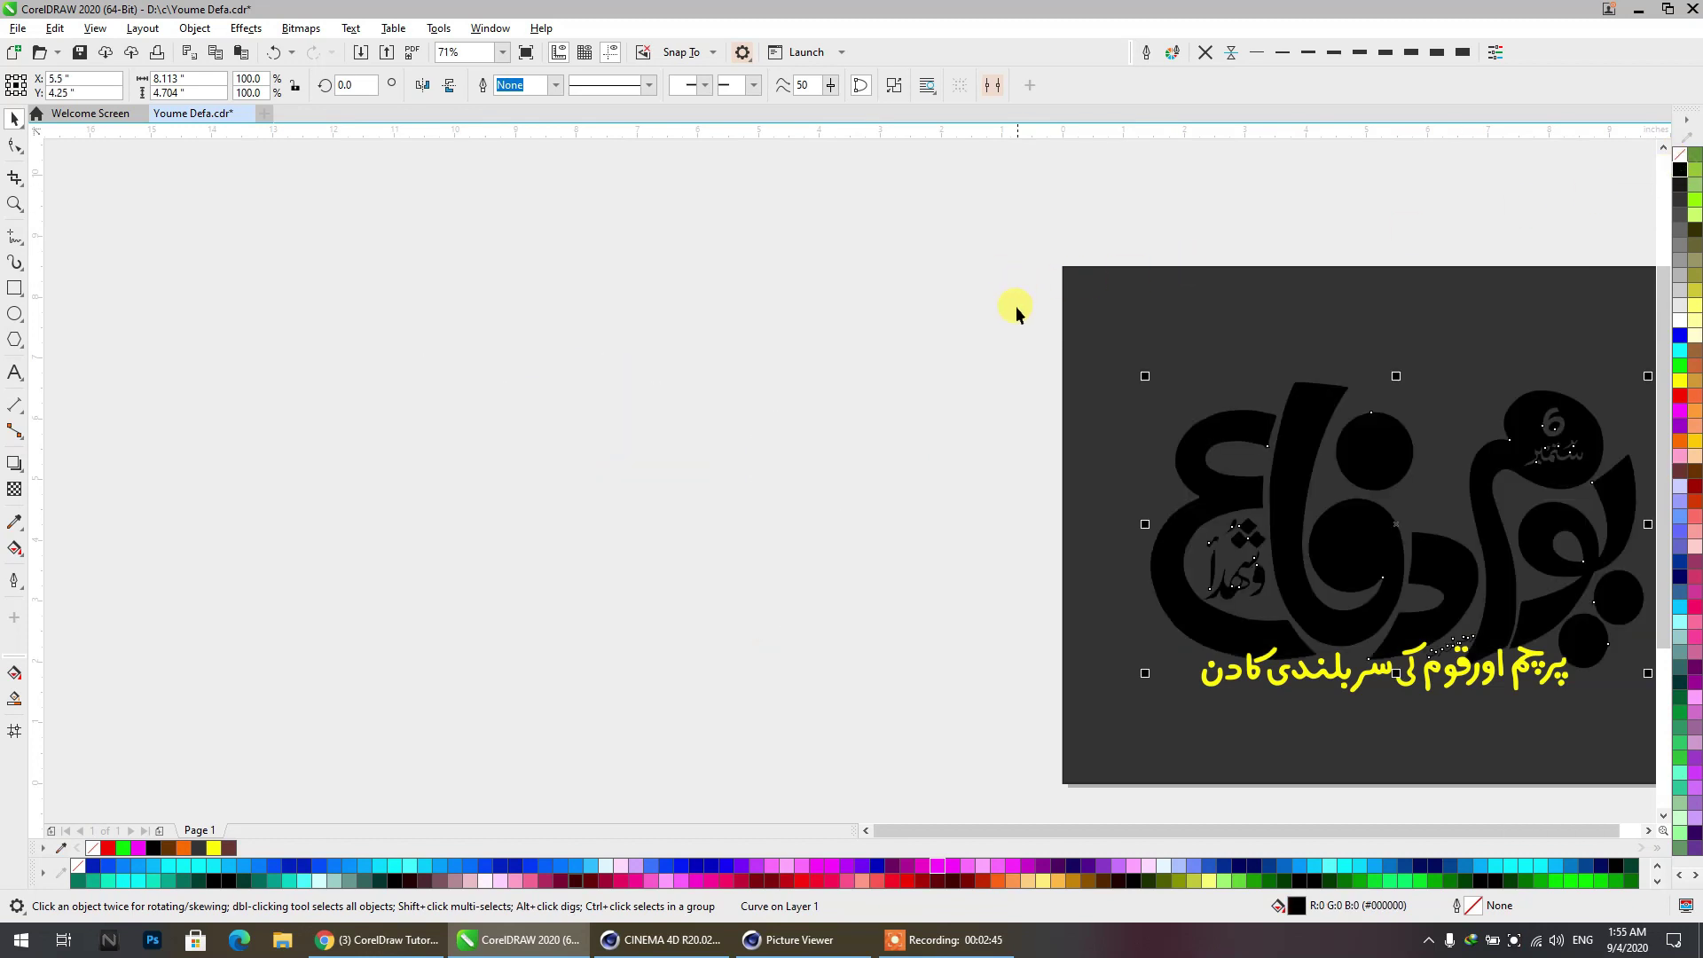
# Move the dark background rectangle and the yellow tagline off the page, leaving only the black lettering on it.
pyautogui.moveTo(924, 408); pyautogui.dragTo(559, 387, button='middle')
pyautogui.moveTo(742, 266); pyautogui.dragTo(1572, 241)
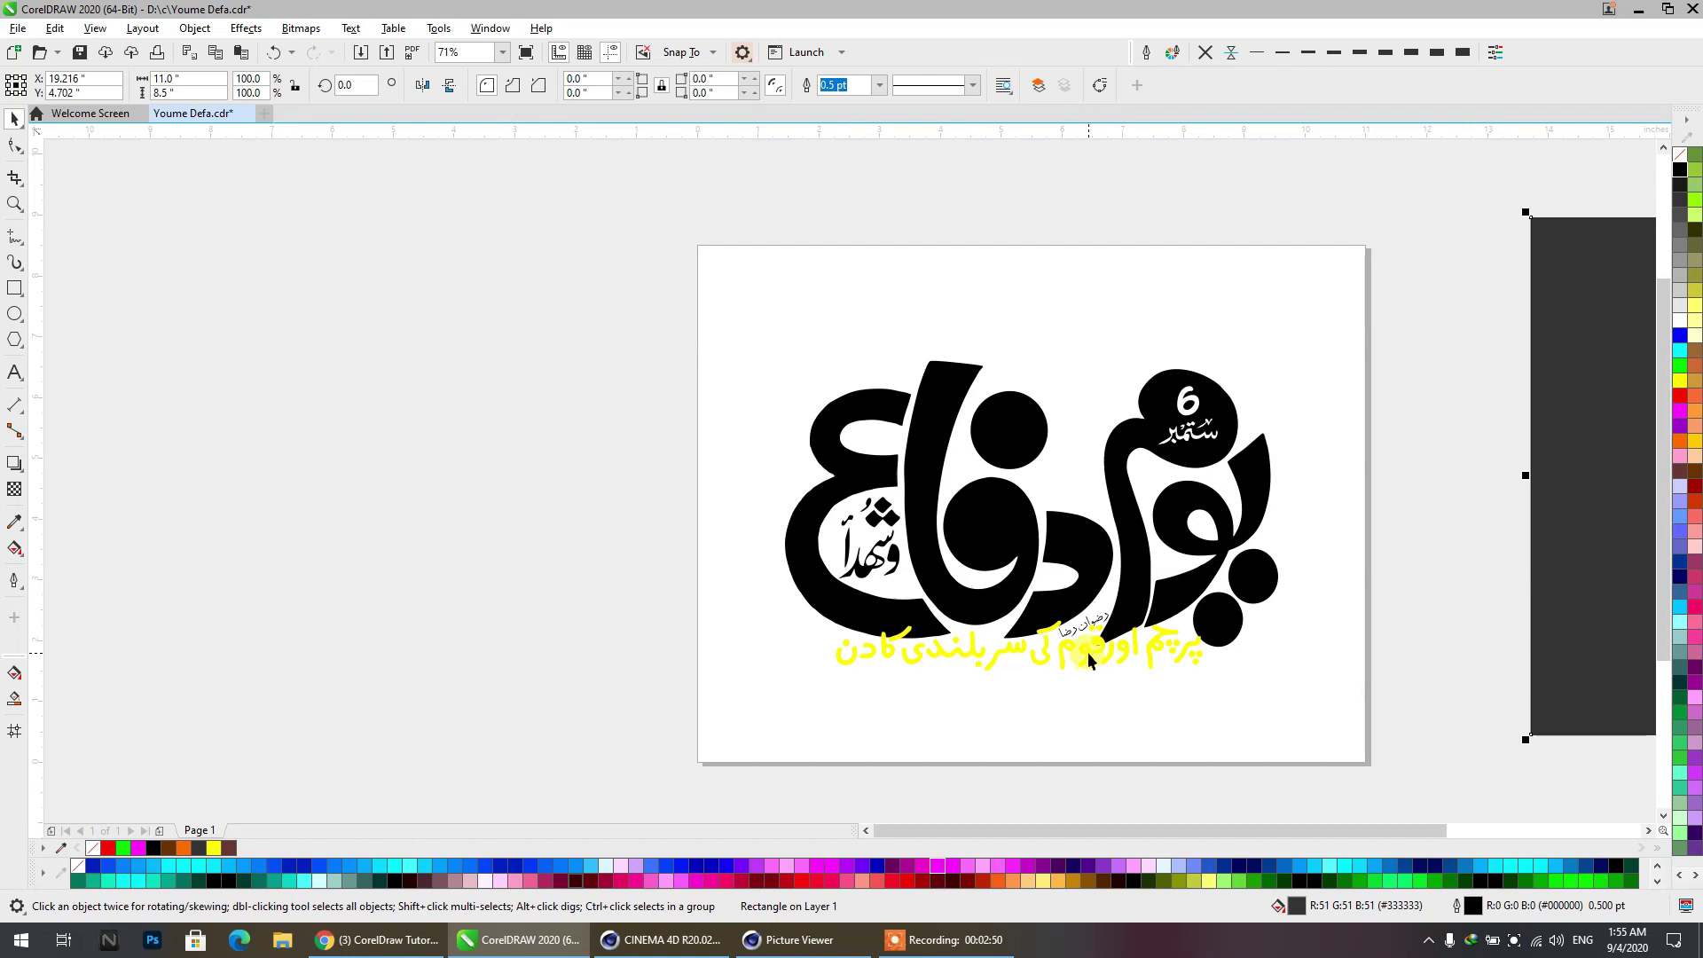
pyautogui.moveTo(1088, 652); pyautogui.dragTo(1609, 701)
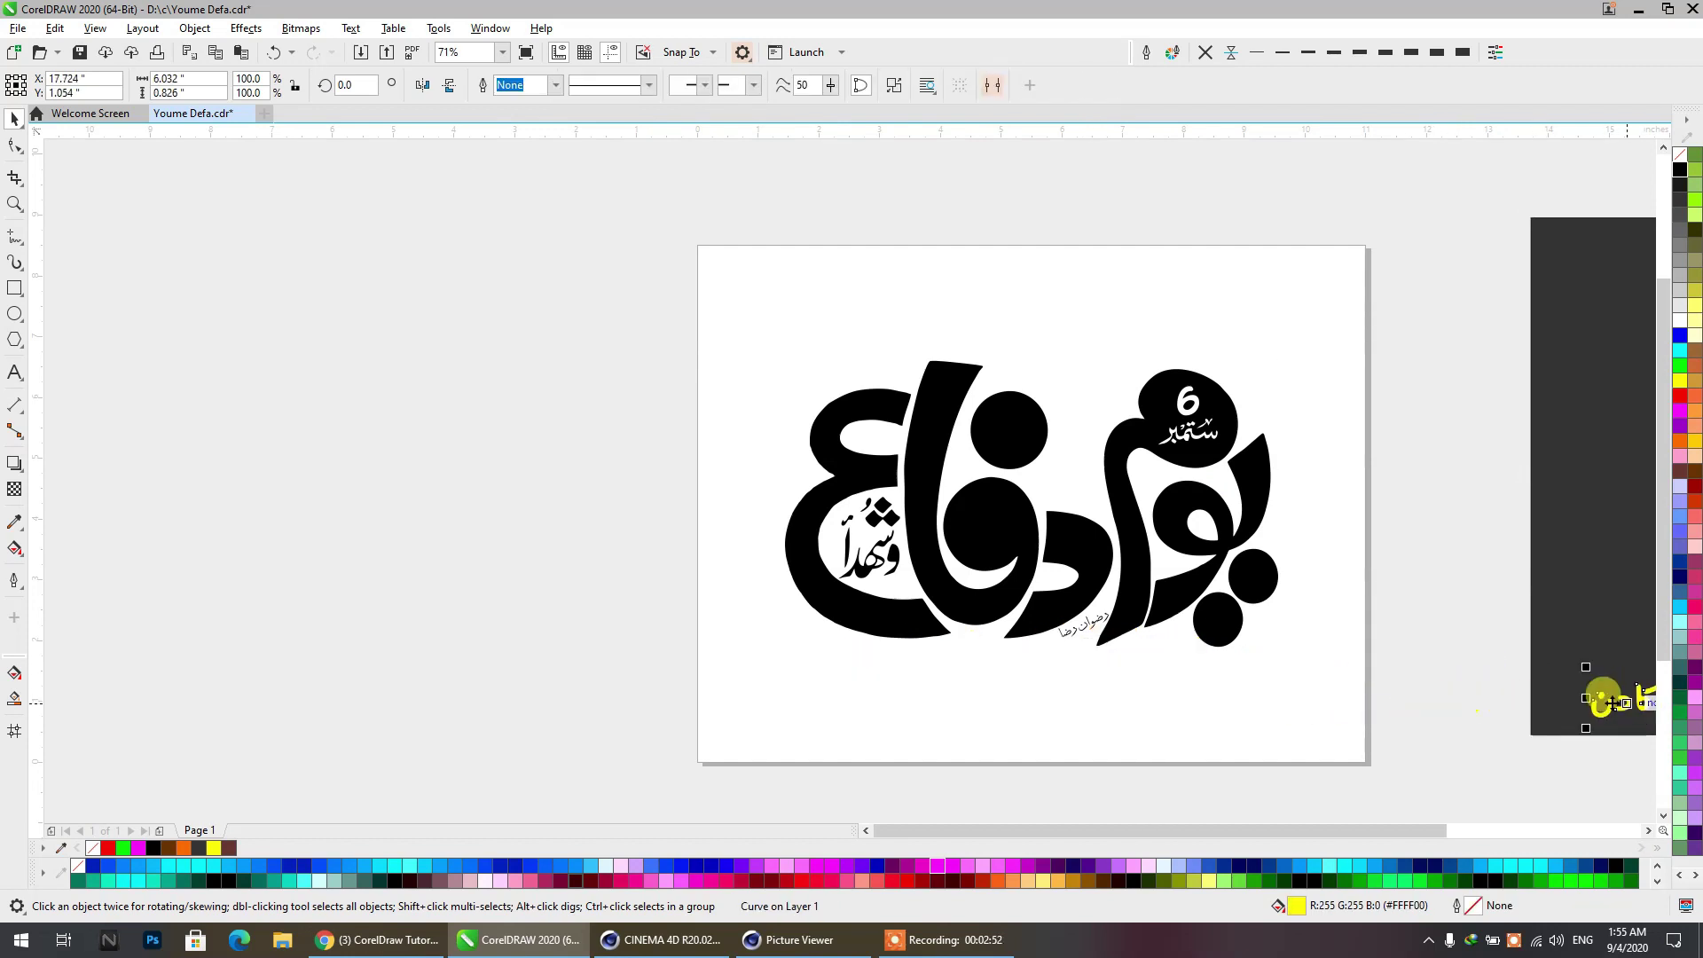
# Export only the selected lettering to Soft (D:) as the Adobe Illustrator file Youme Defa with Adobe Illustrator 8.0 compatibility.
pyautogui.click(1187, 606)
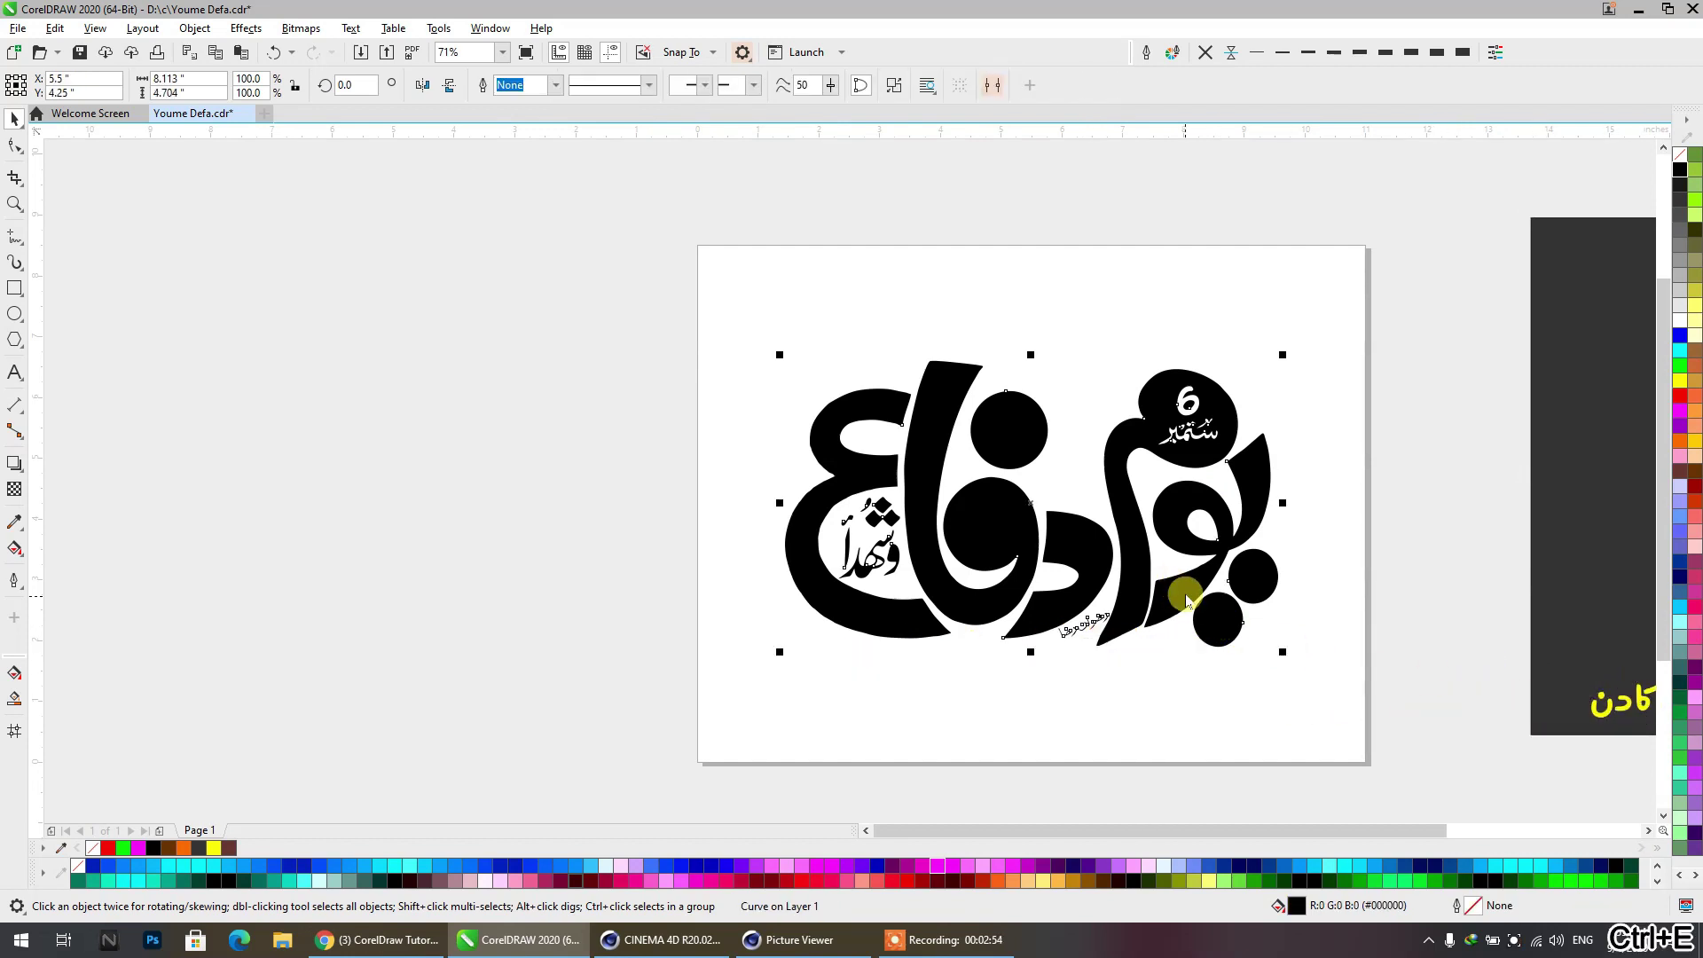
pyautogui.hotkey('ctrl', 'e')
pyautogui.click(720, 585)
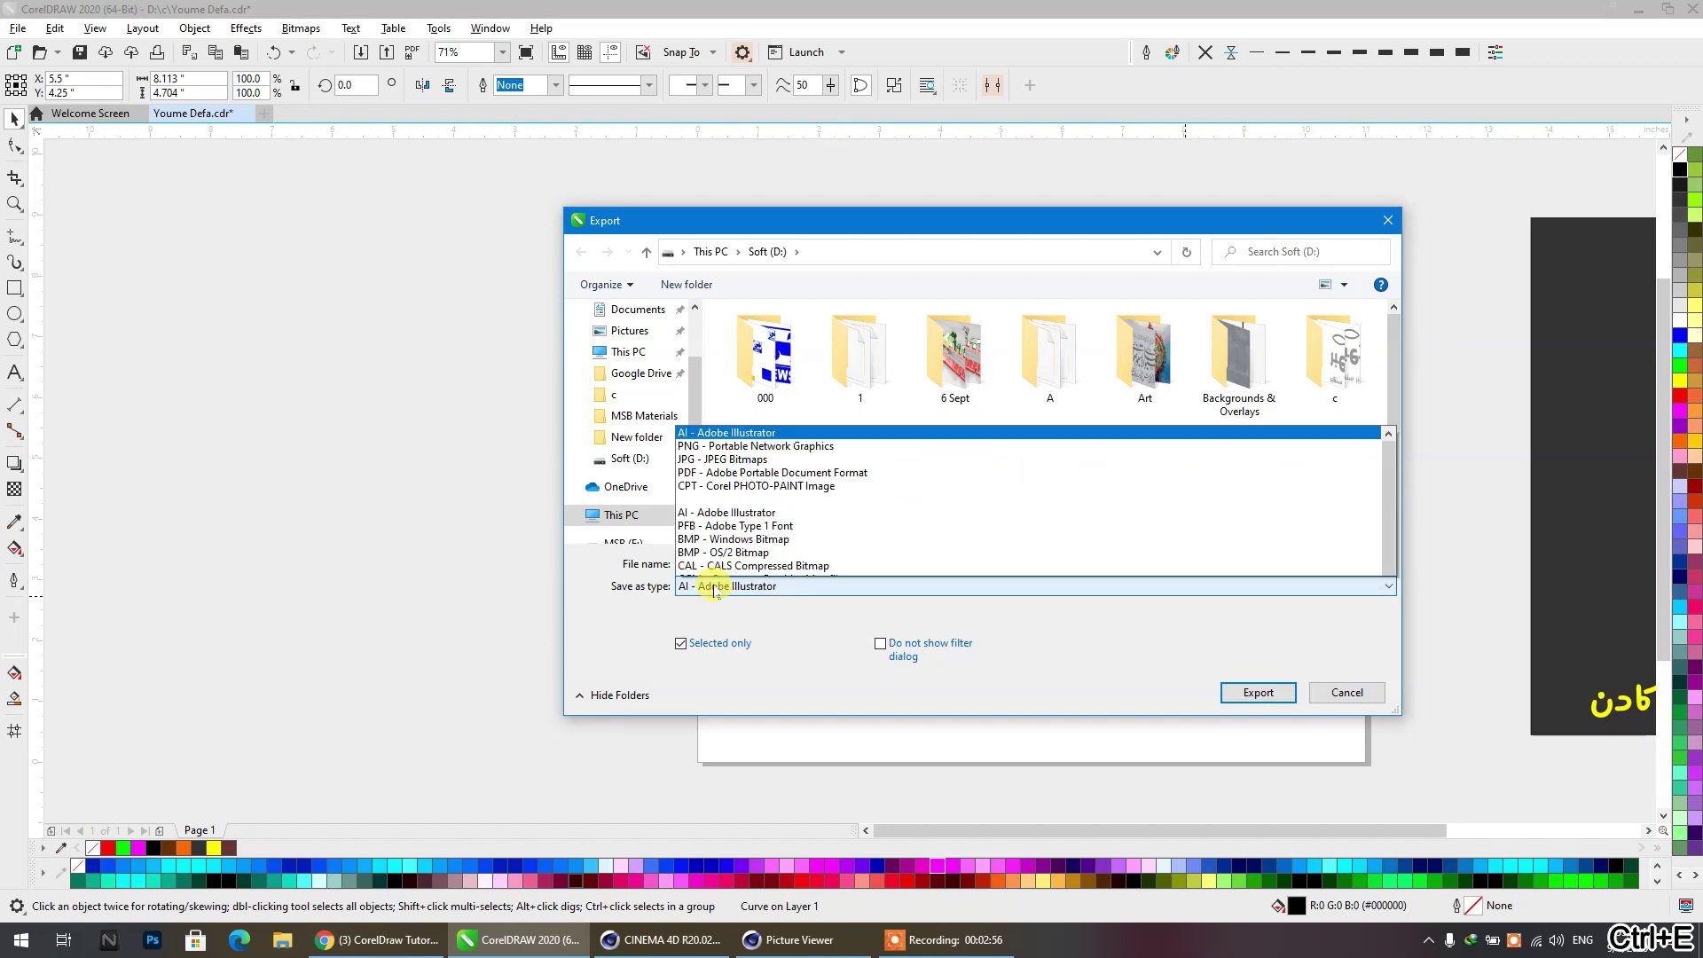
pyautogui.click(677, 182)
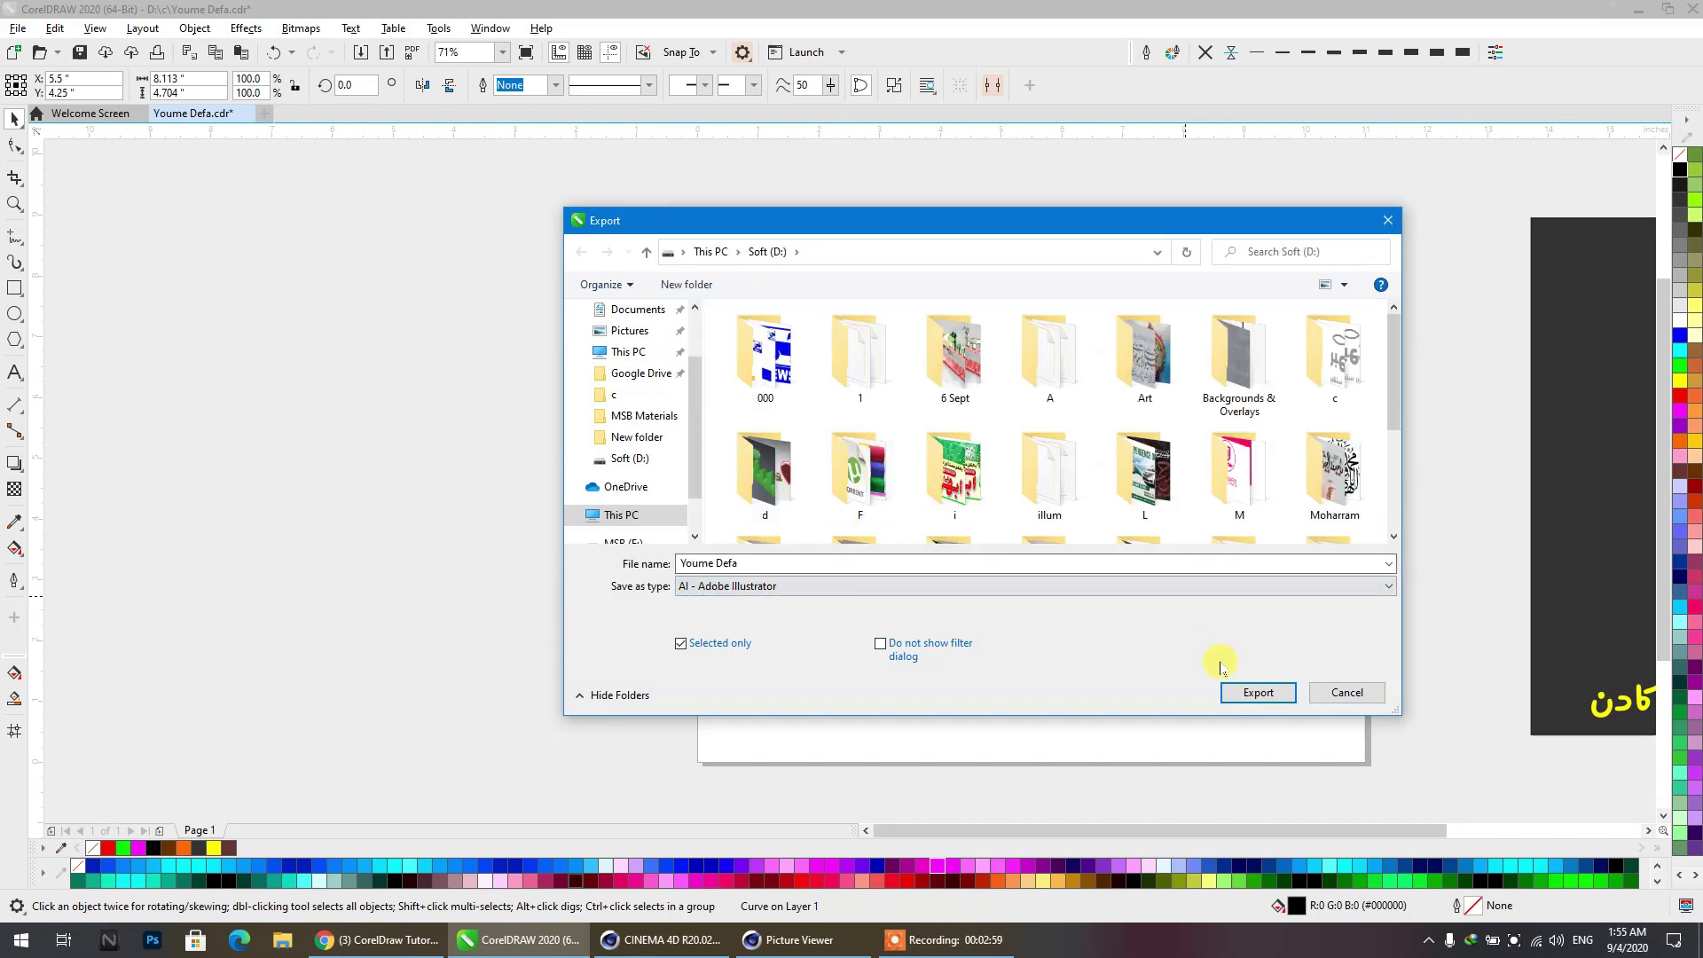
pyautogui.click(1242, 692)
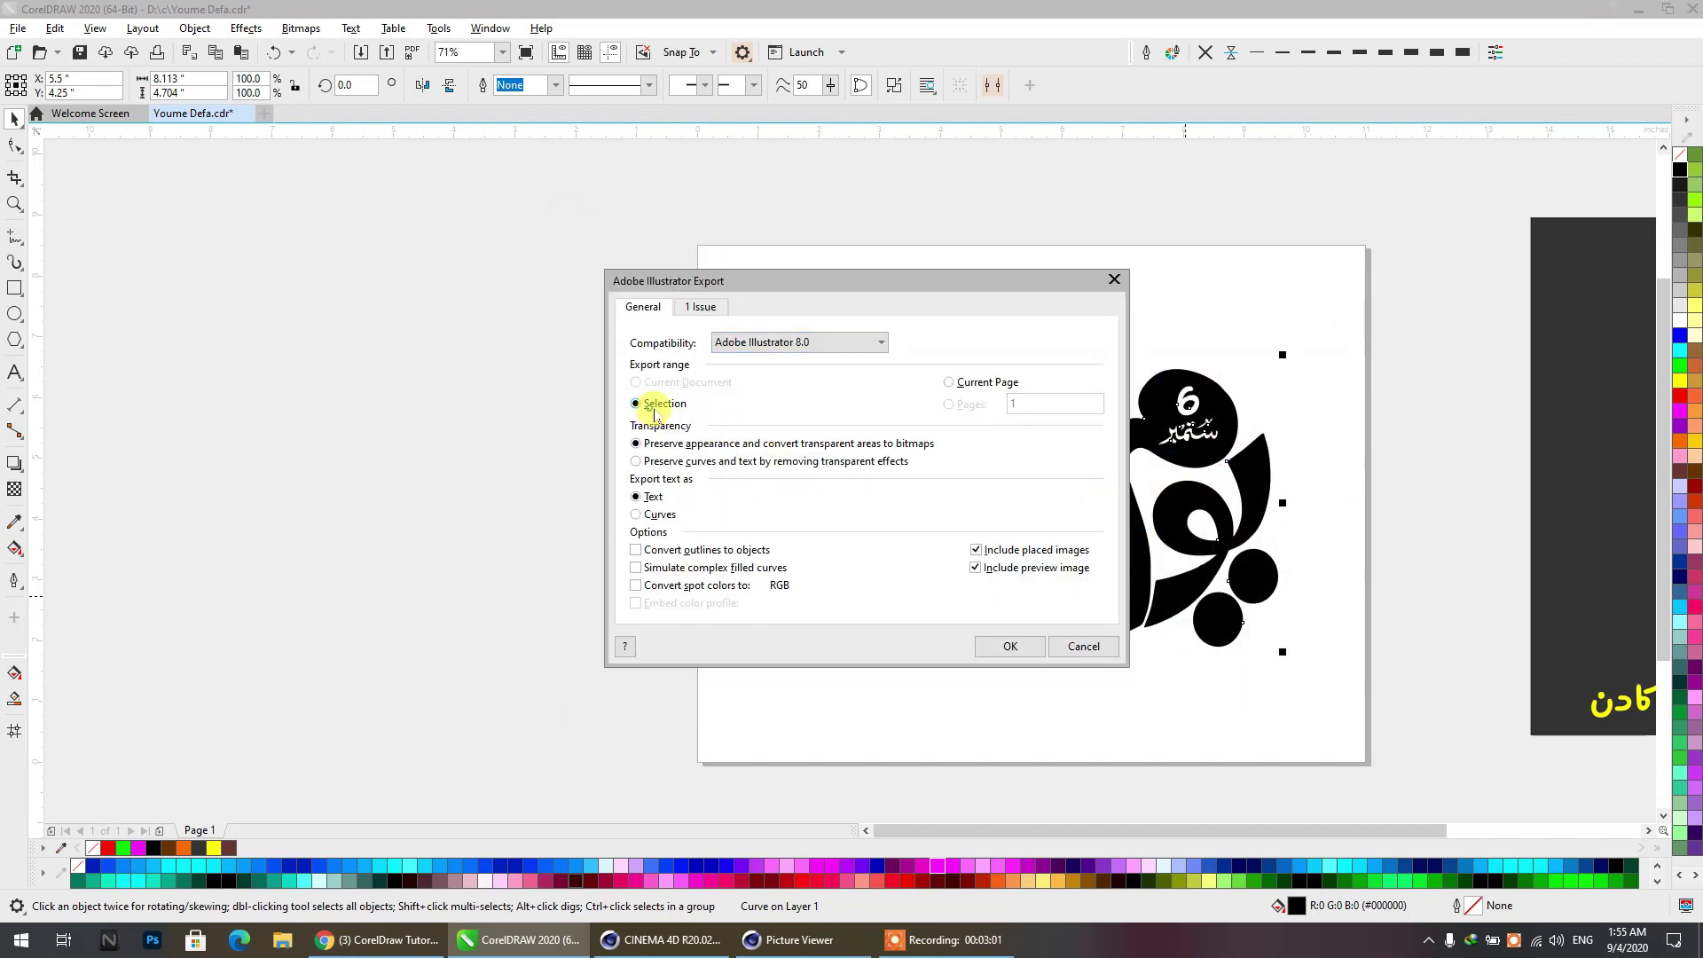
pyautogui.click(1009, 647)
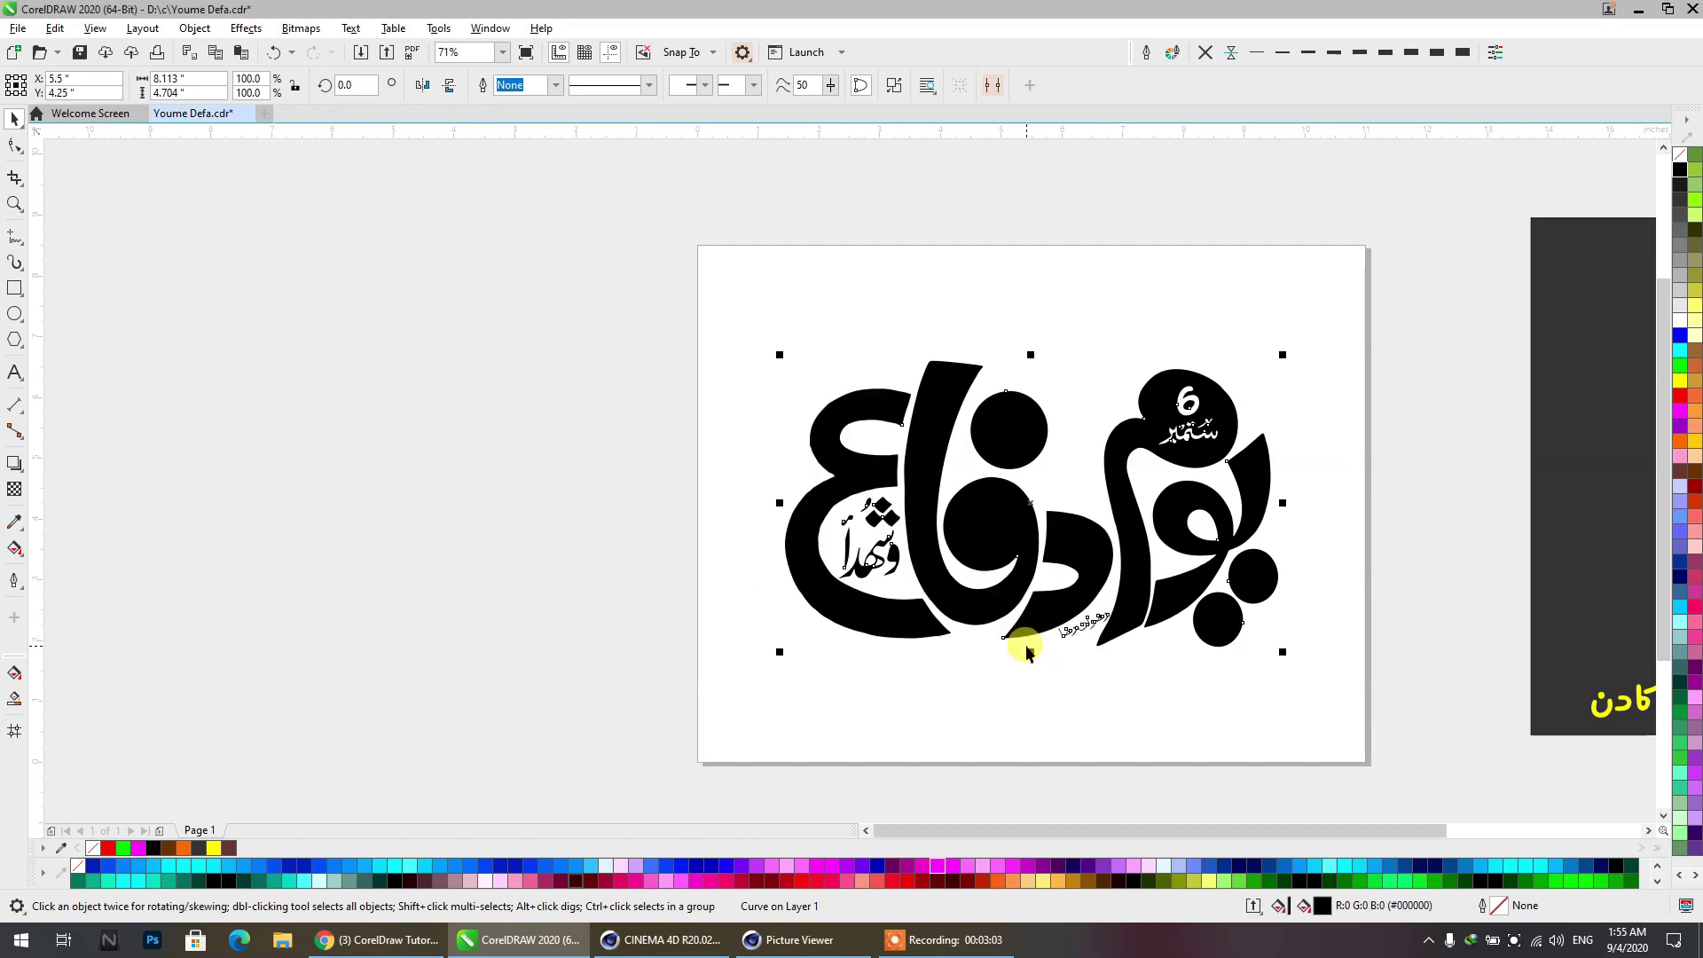
# Return to Cinema 4D, close the Picture Viewer, and copy the pink Mat.17 material from the 6SEPT project.
pyautogui.click(700, 949)
pyautogui.click(790, 942)
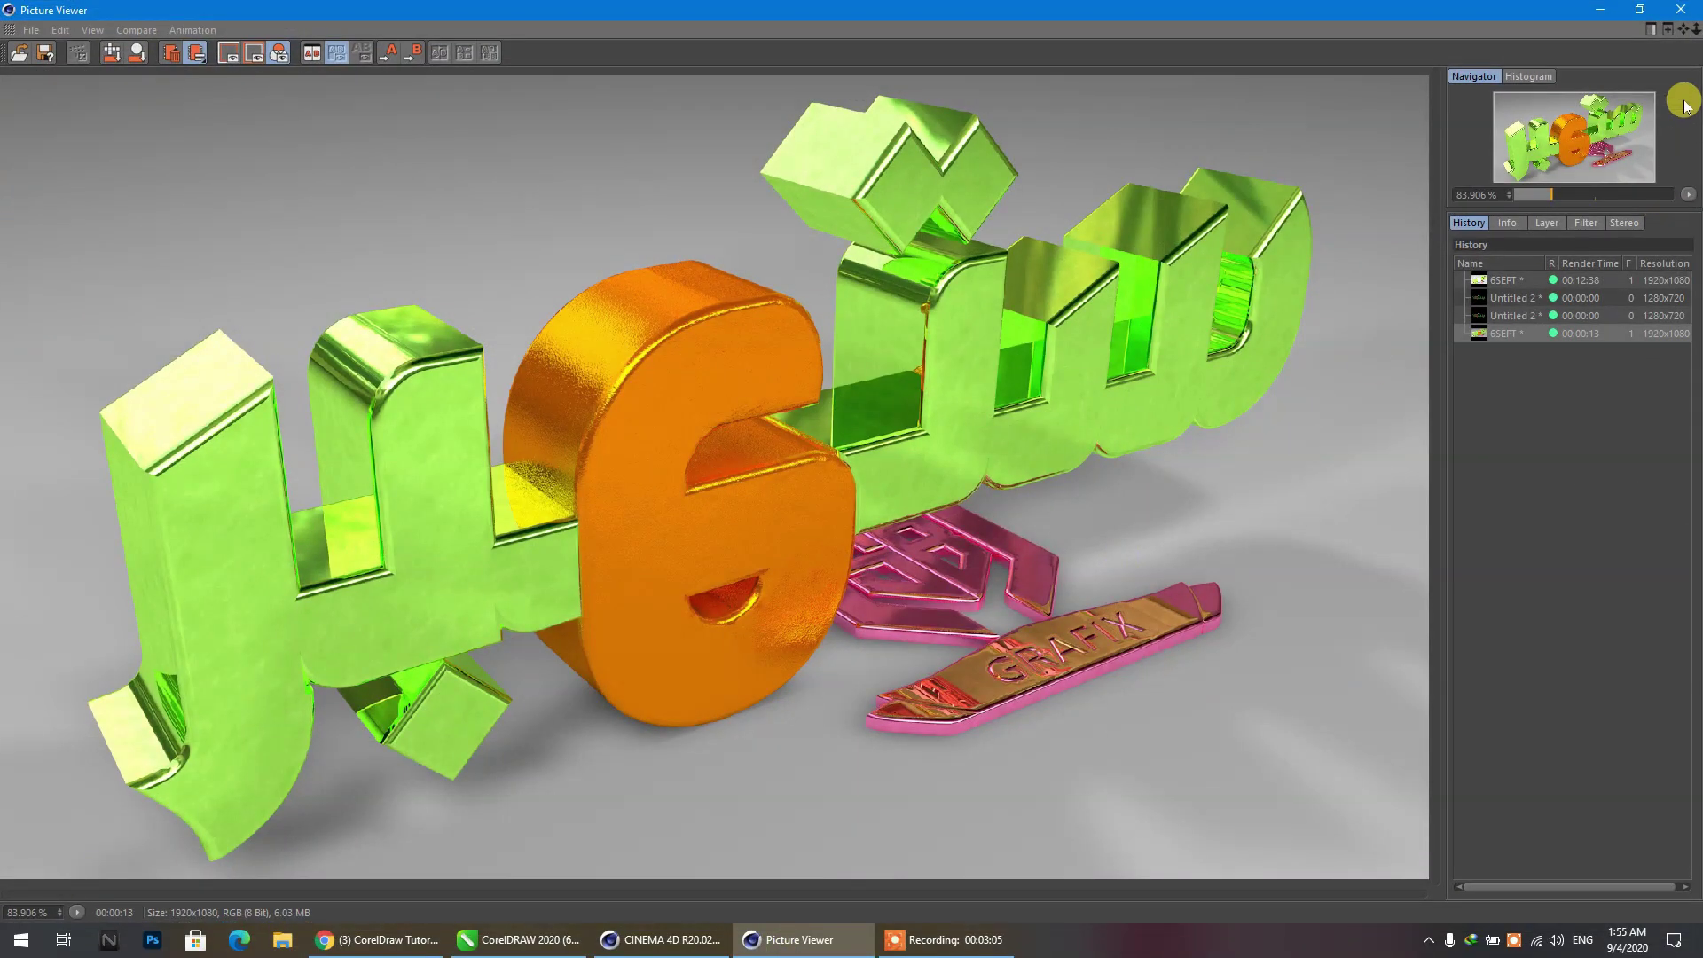
pyautogui.click(1684, 8)
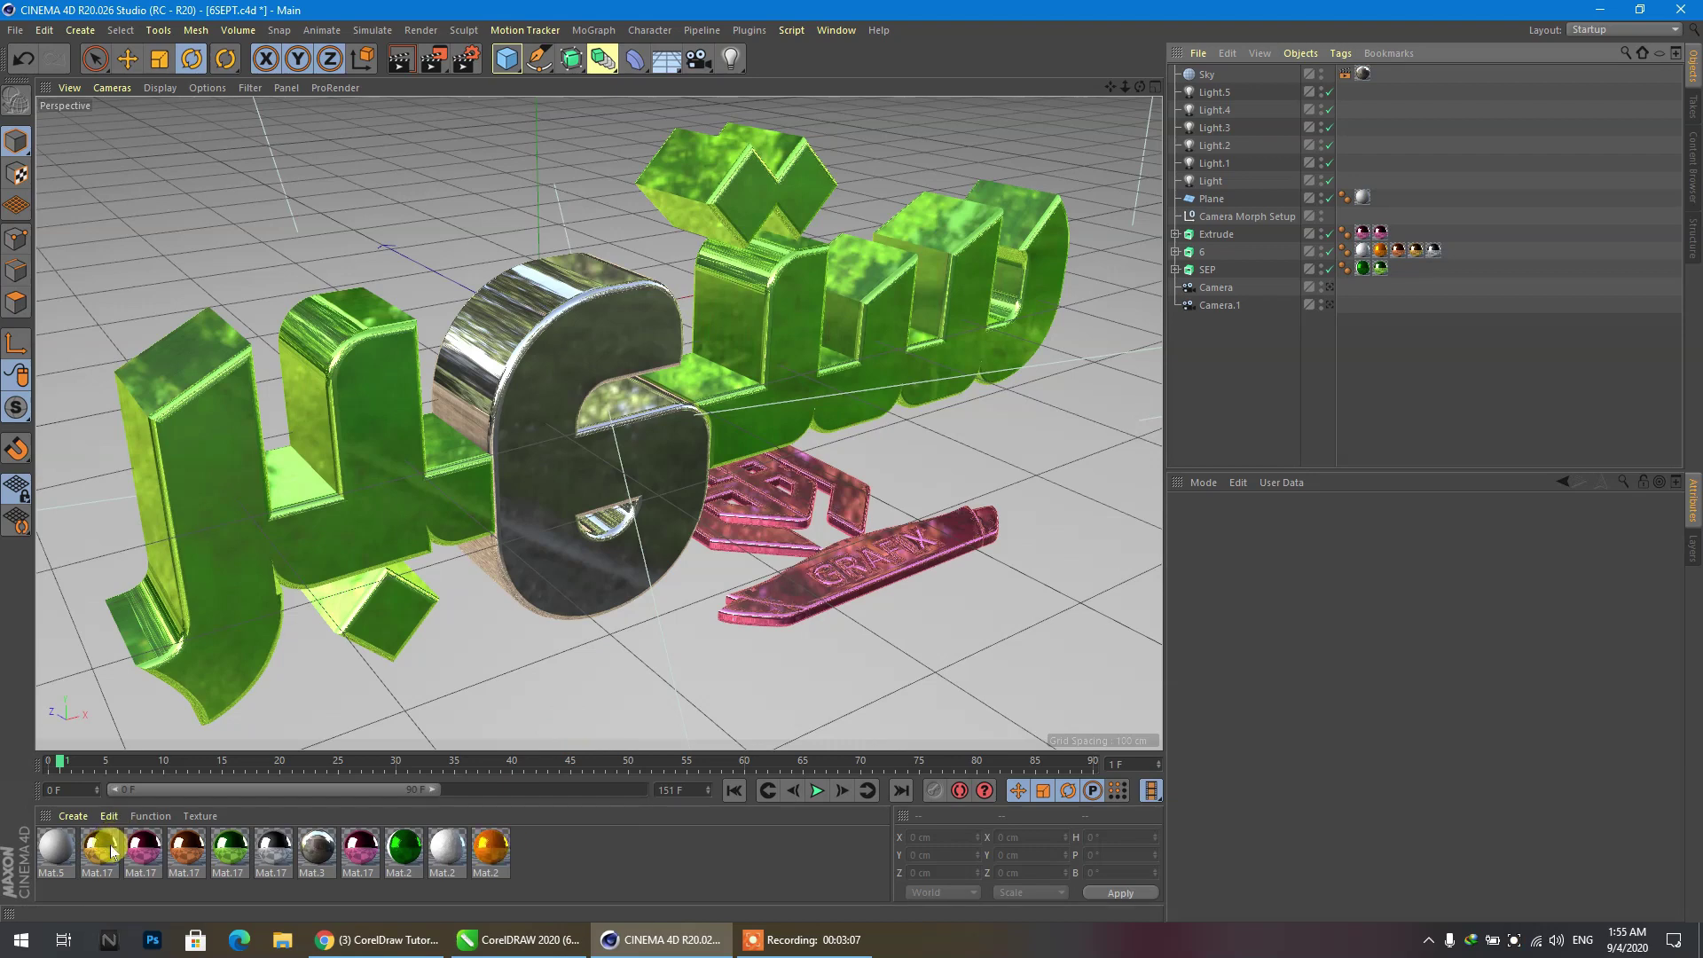
pyautogui.click(142, 847)
pyautogui.click(109, 816)
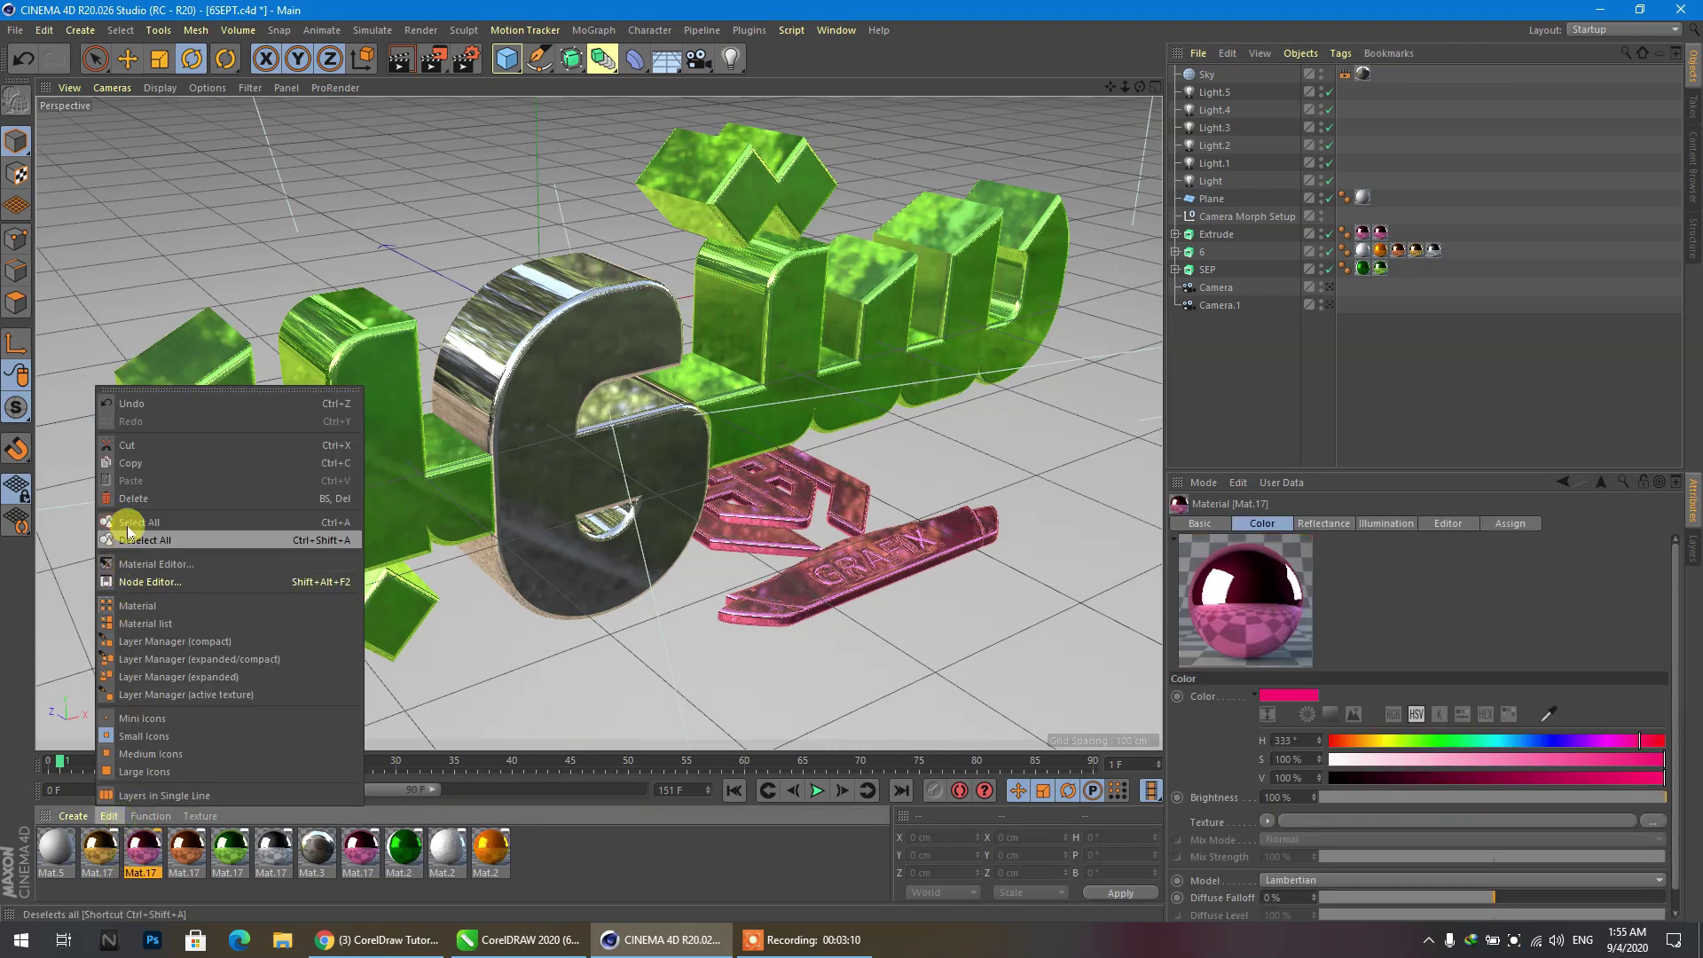
pyautogui.click(123, 460)
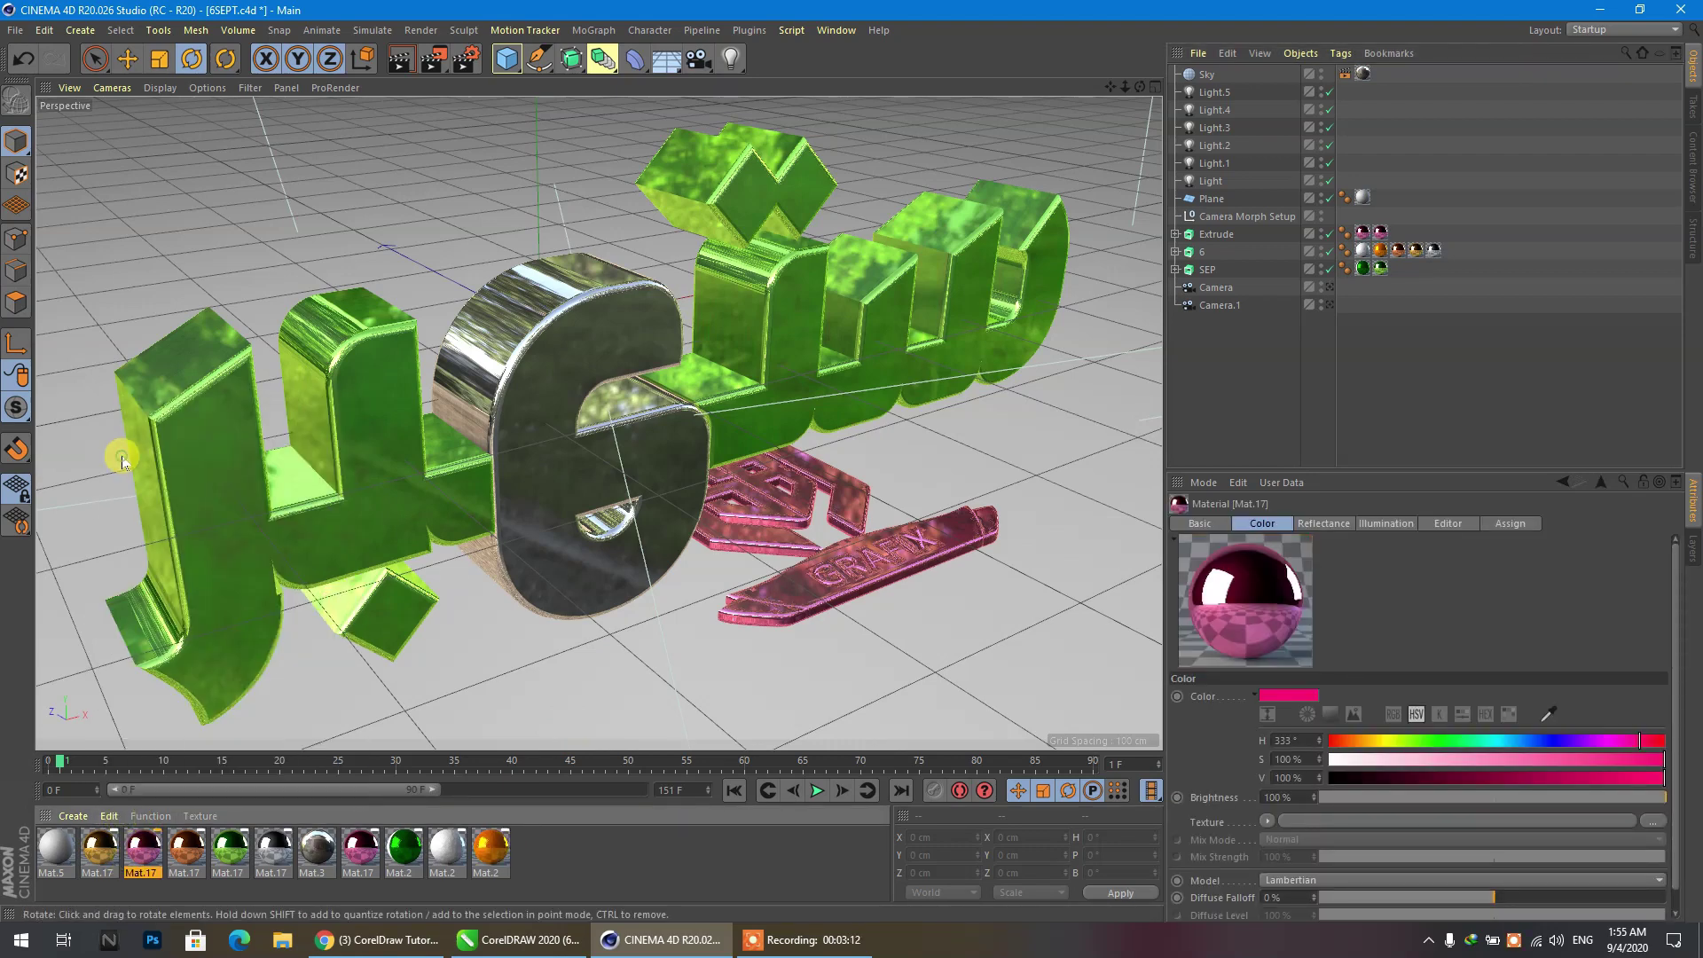
# Create a new project and paste the copied pink material into it.
pyautogui.click(17, 31)
pyautogui.click(19, 55)
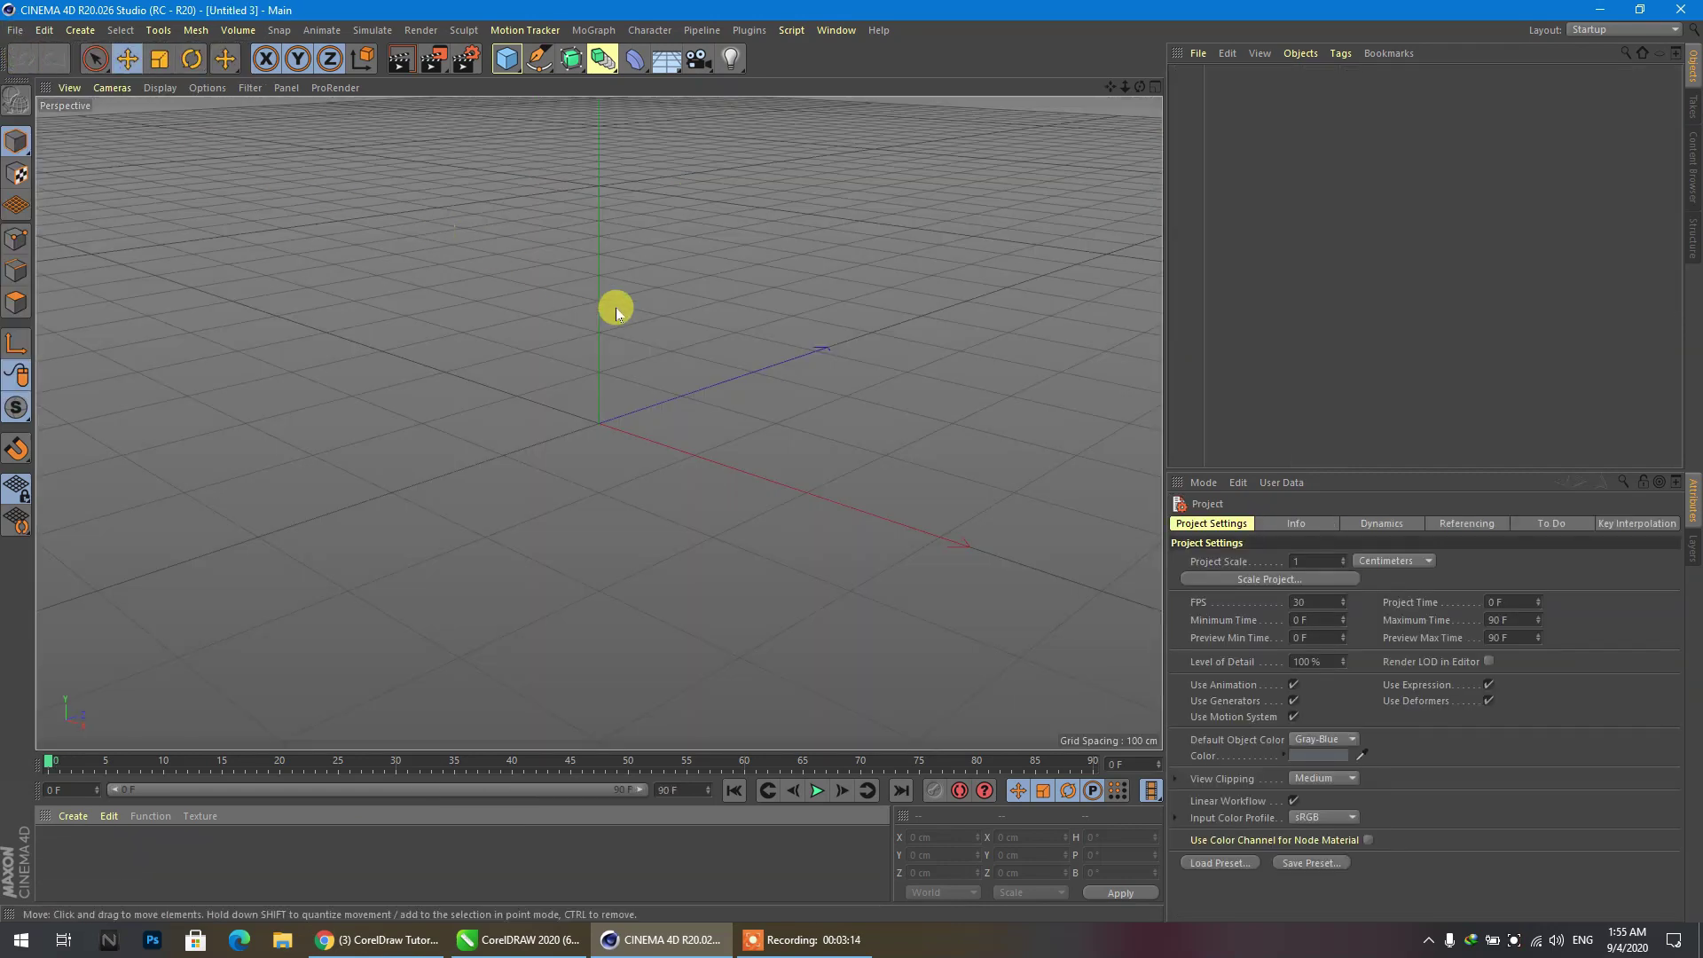
pyautogui.click(15, 30)
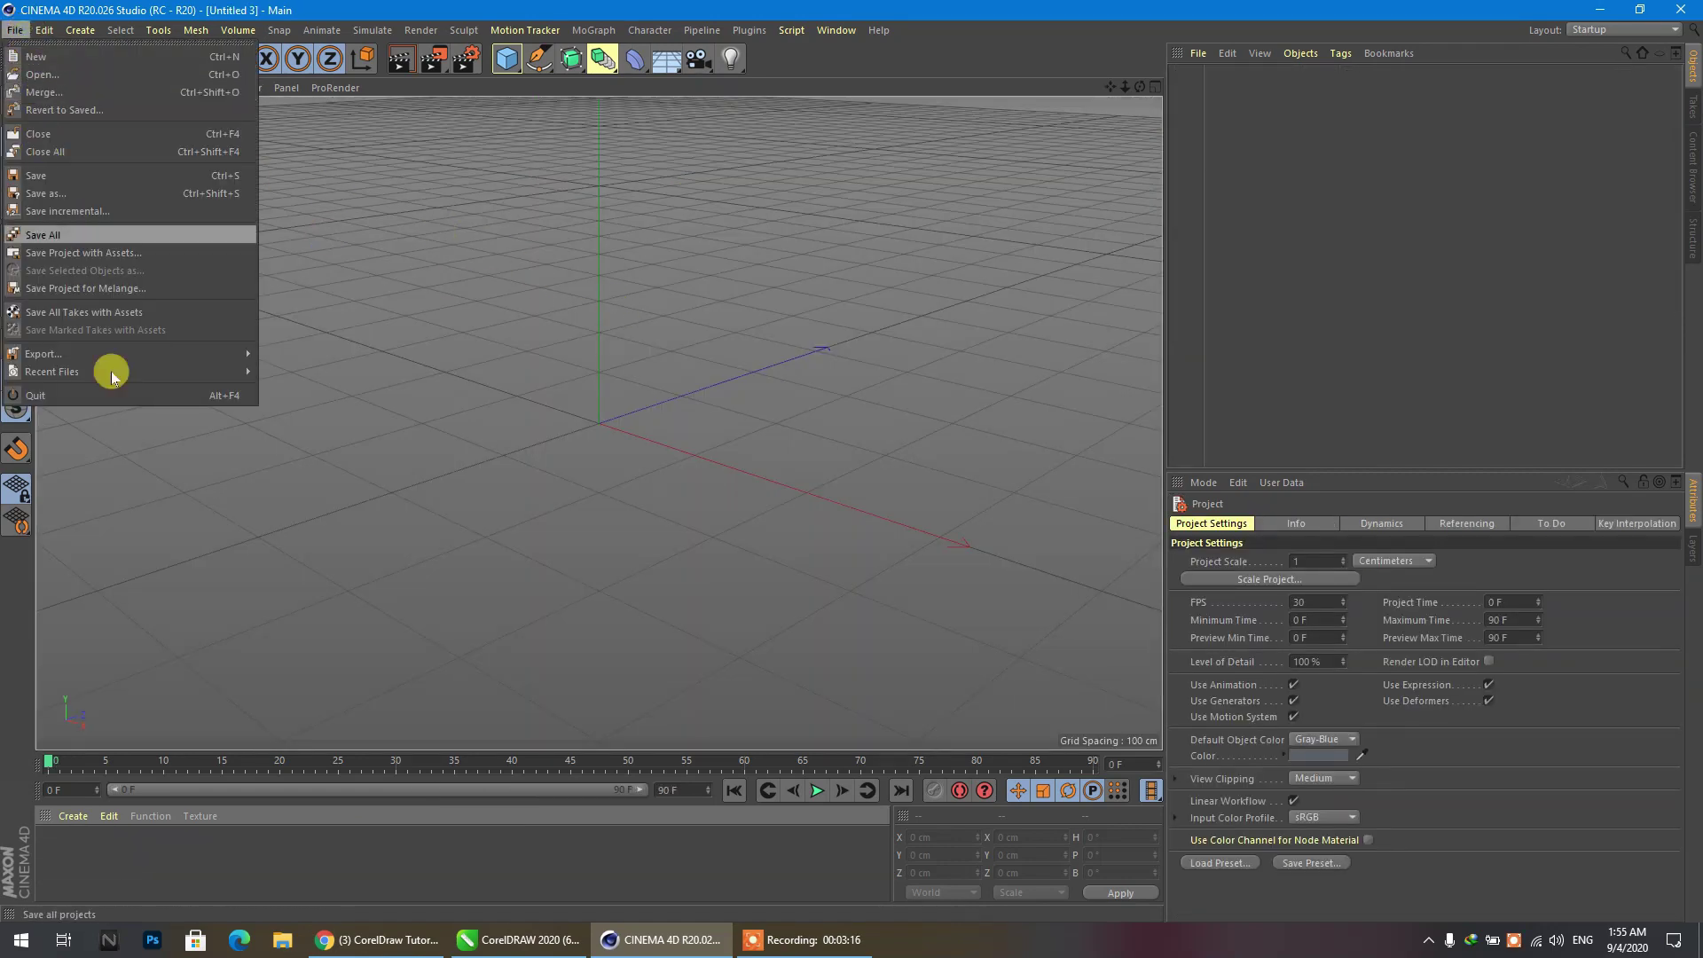
pyautogui.click(104, 813)
pyautogui.click(108, 815)
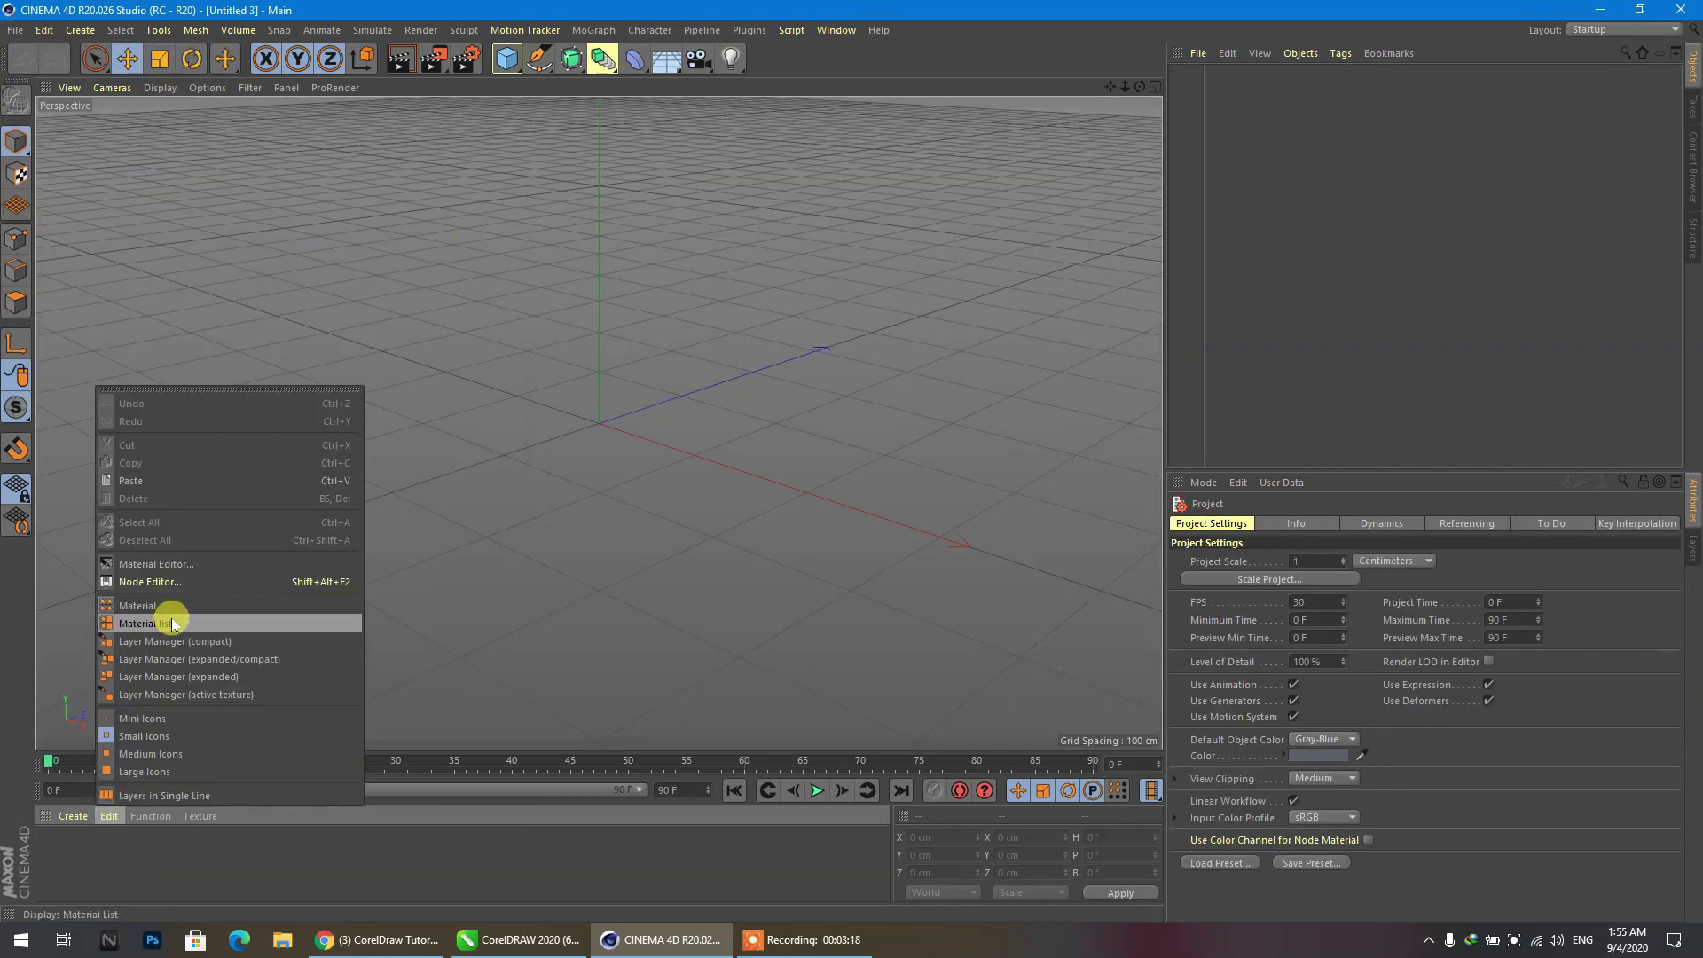
pyautogui.click(146, 487)
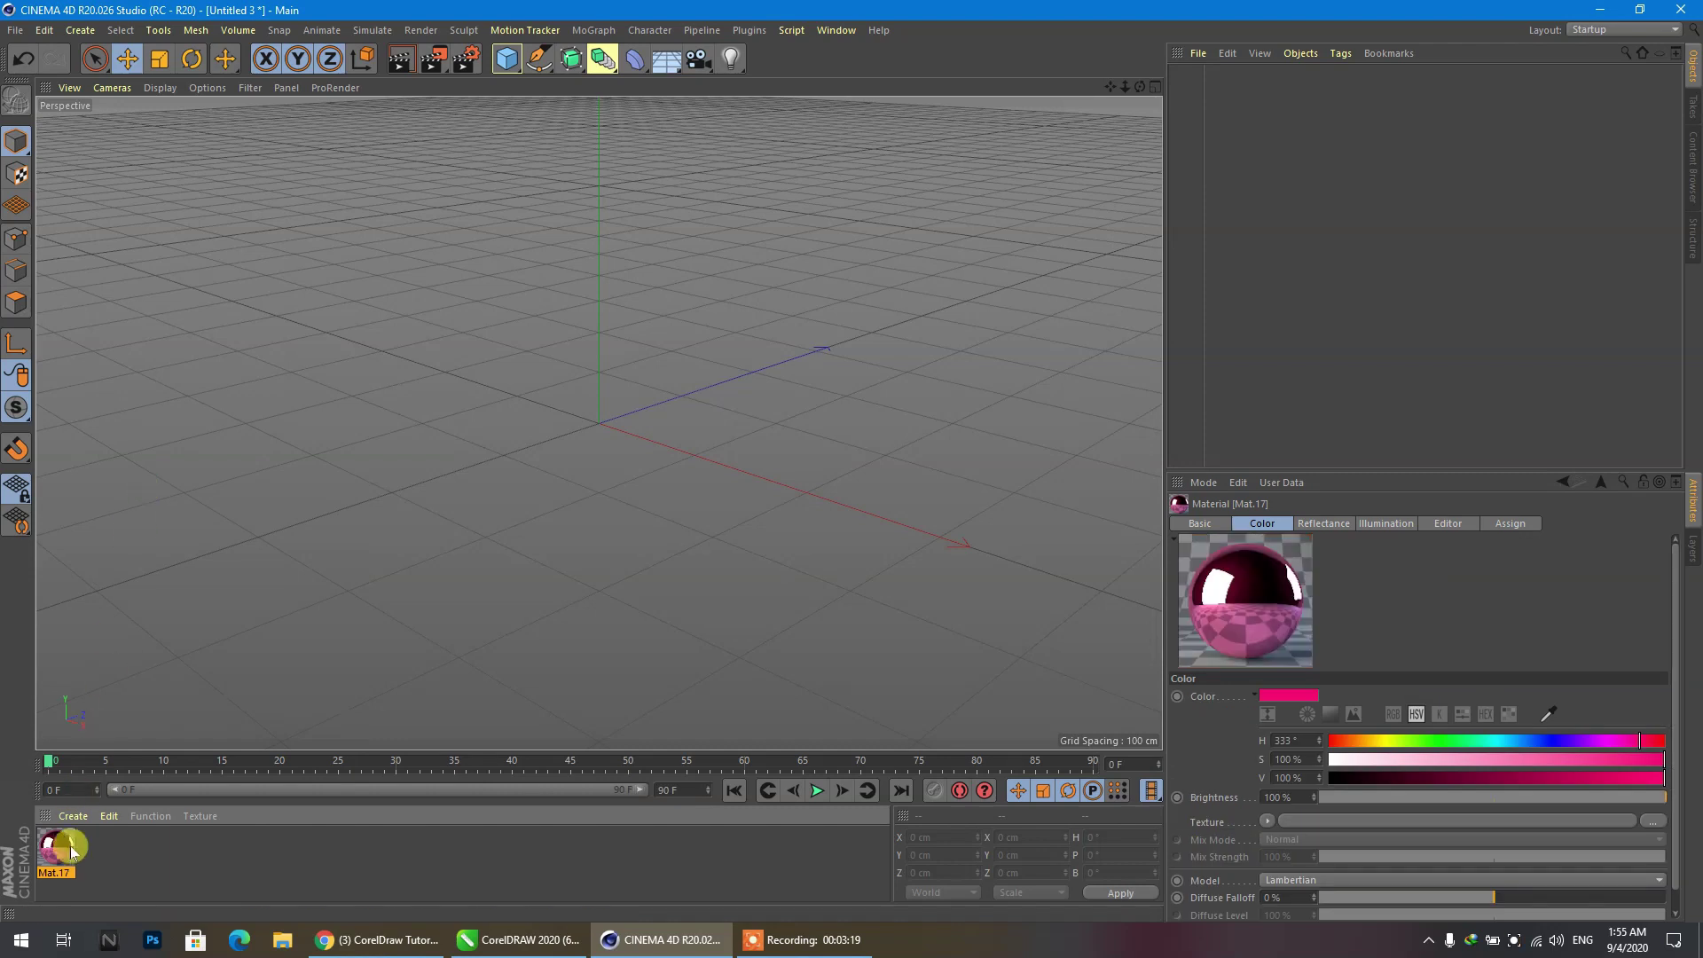
# Import the exported Youme Defa Illustrator file from Soft (D:) into the project.
pyautogui.click(15, 31)
pyautogui.click(44, 76)
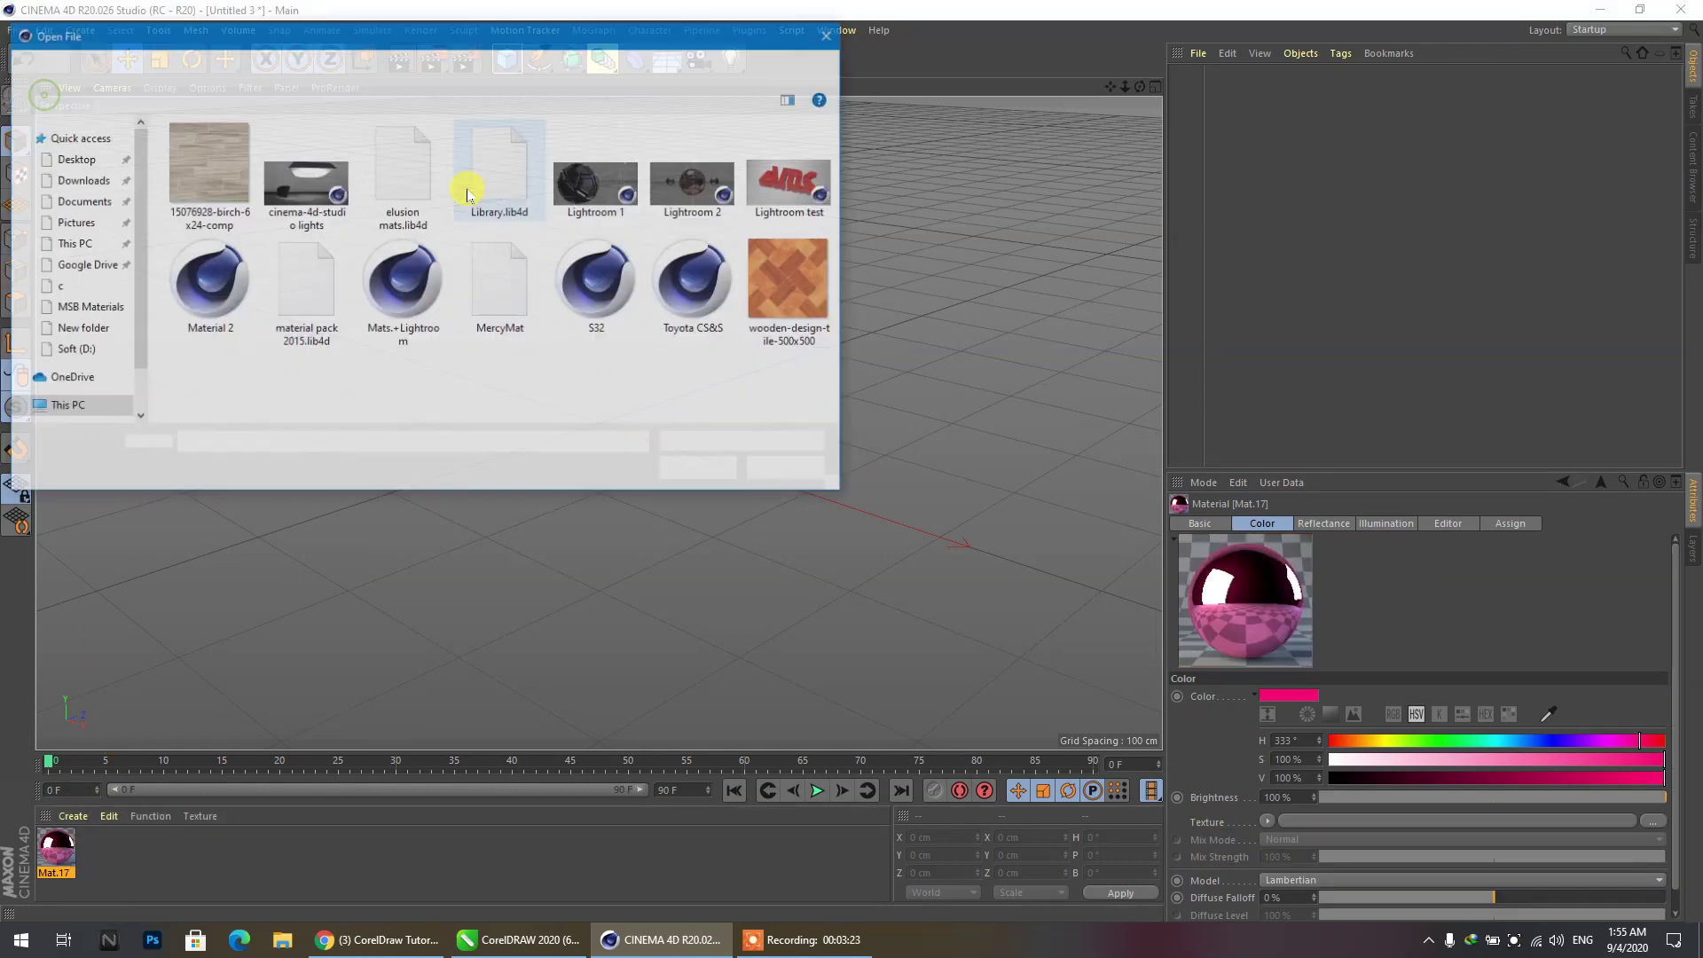
pyautogui.click(199, 64)
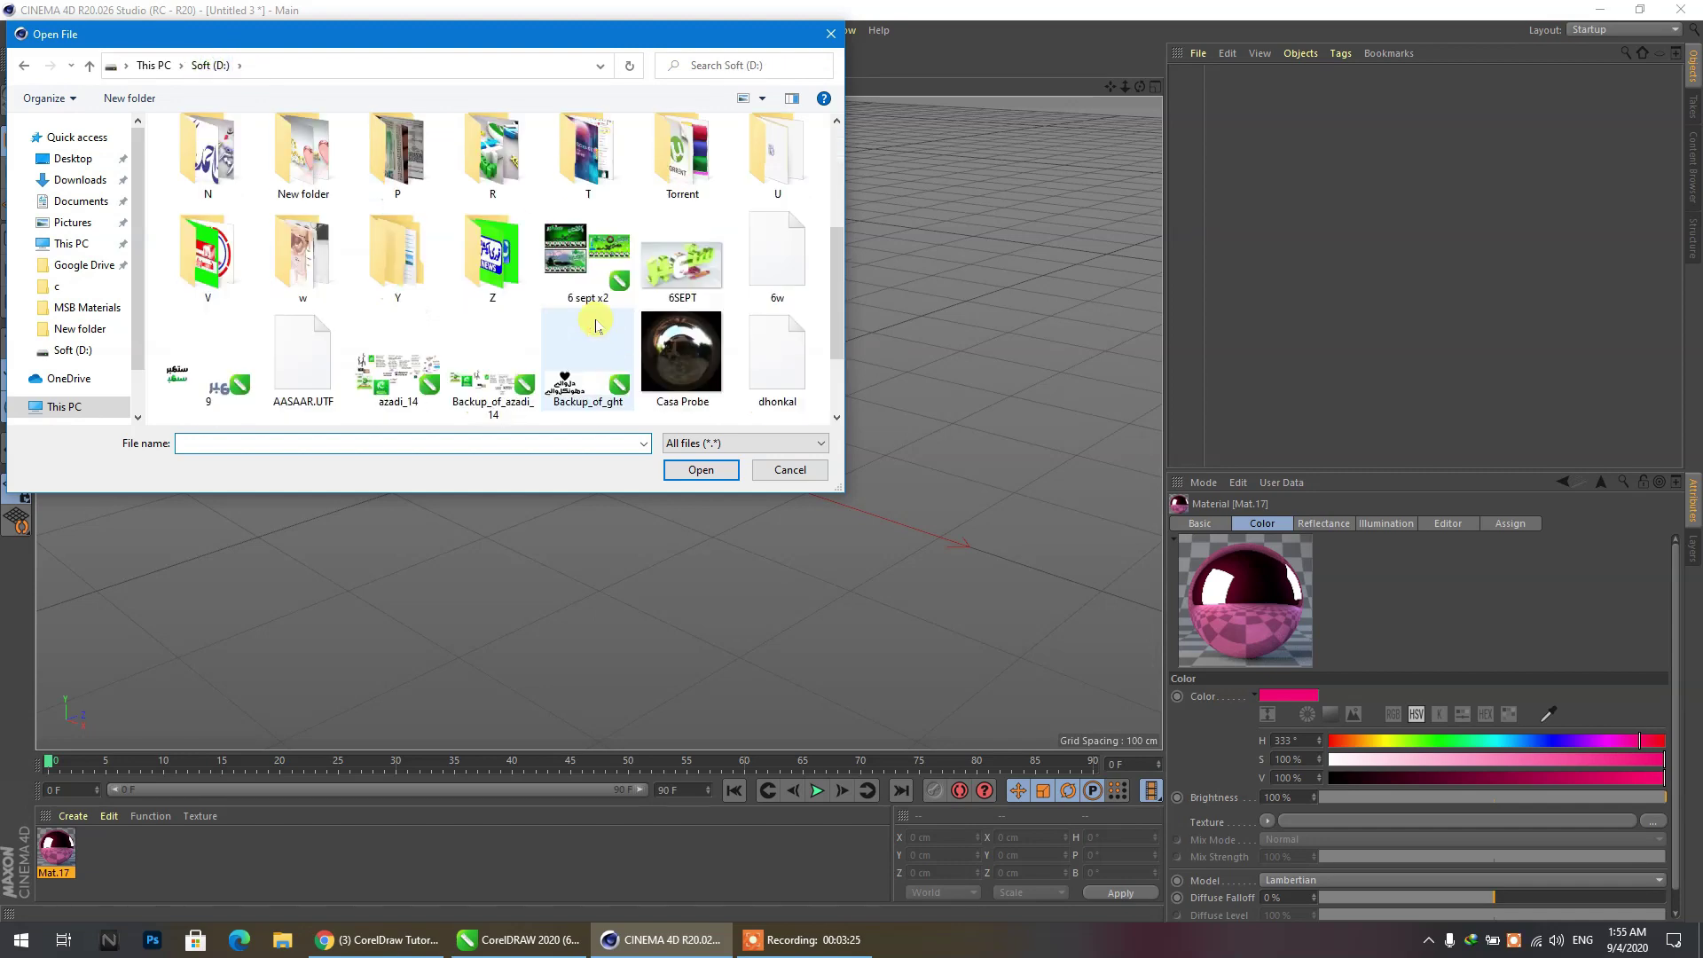
pyautogui.scroll(-5, 735, 344)
pyautogui.click(696, 387)
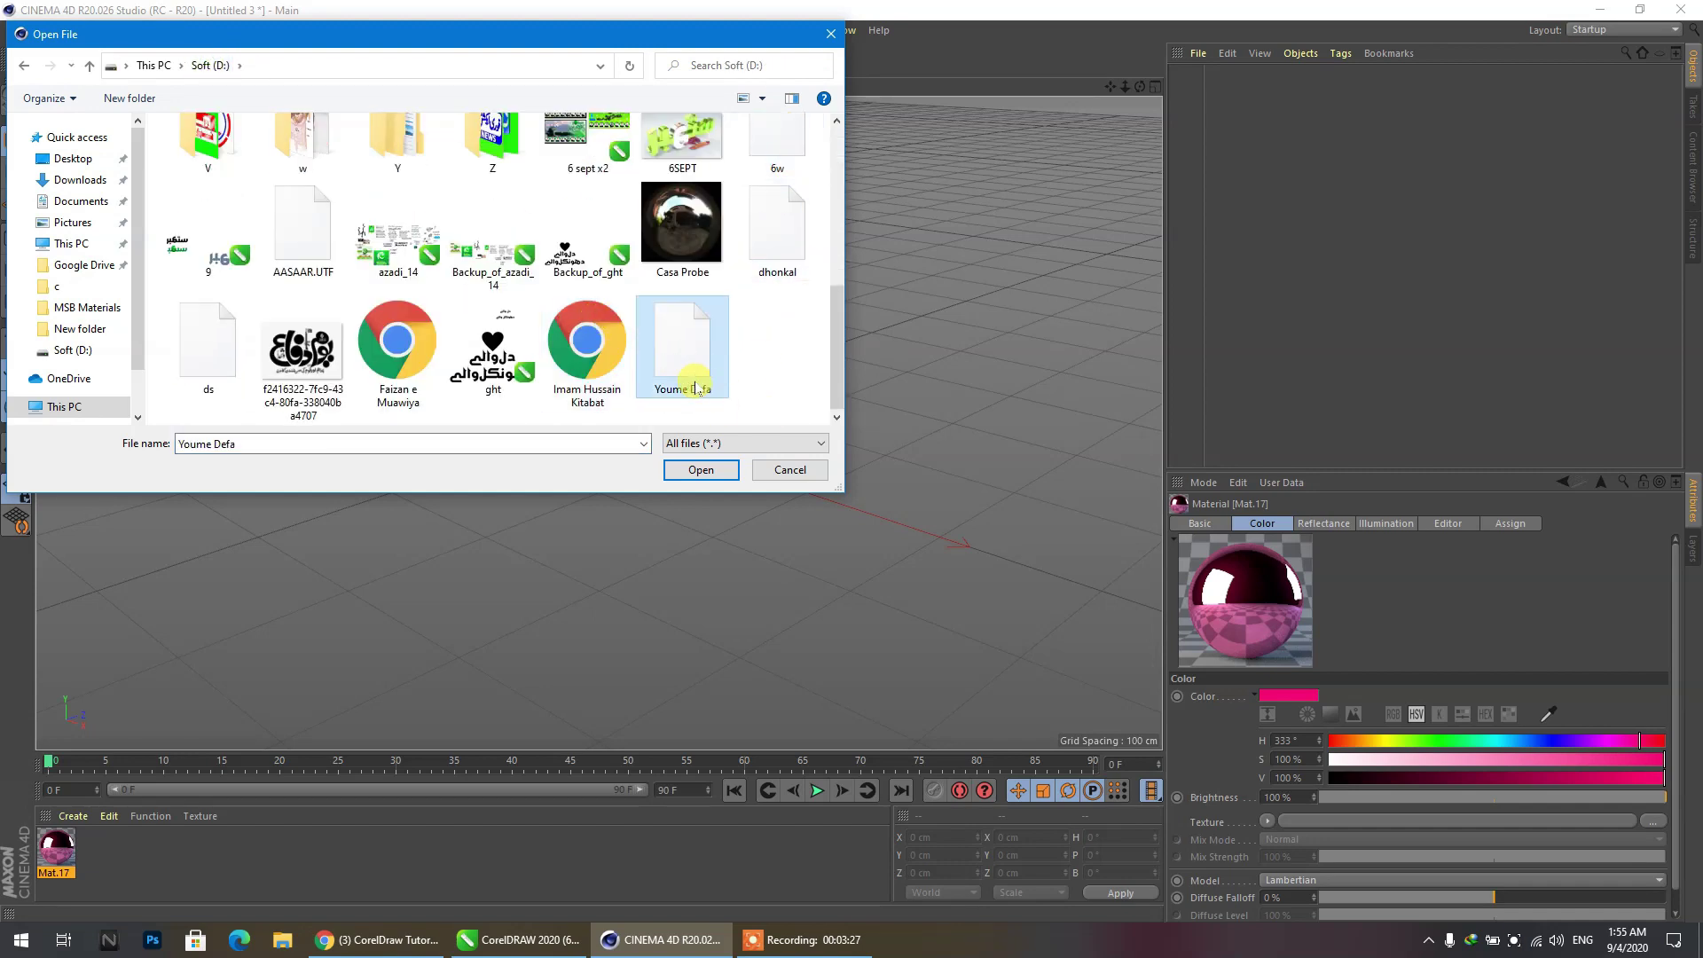
pyautogui.click(703, 471)
pyautogui.click(690, 665)
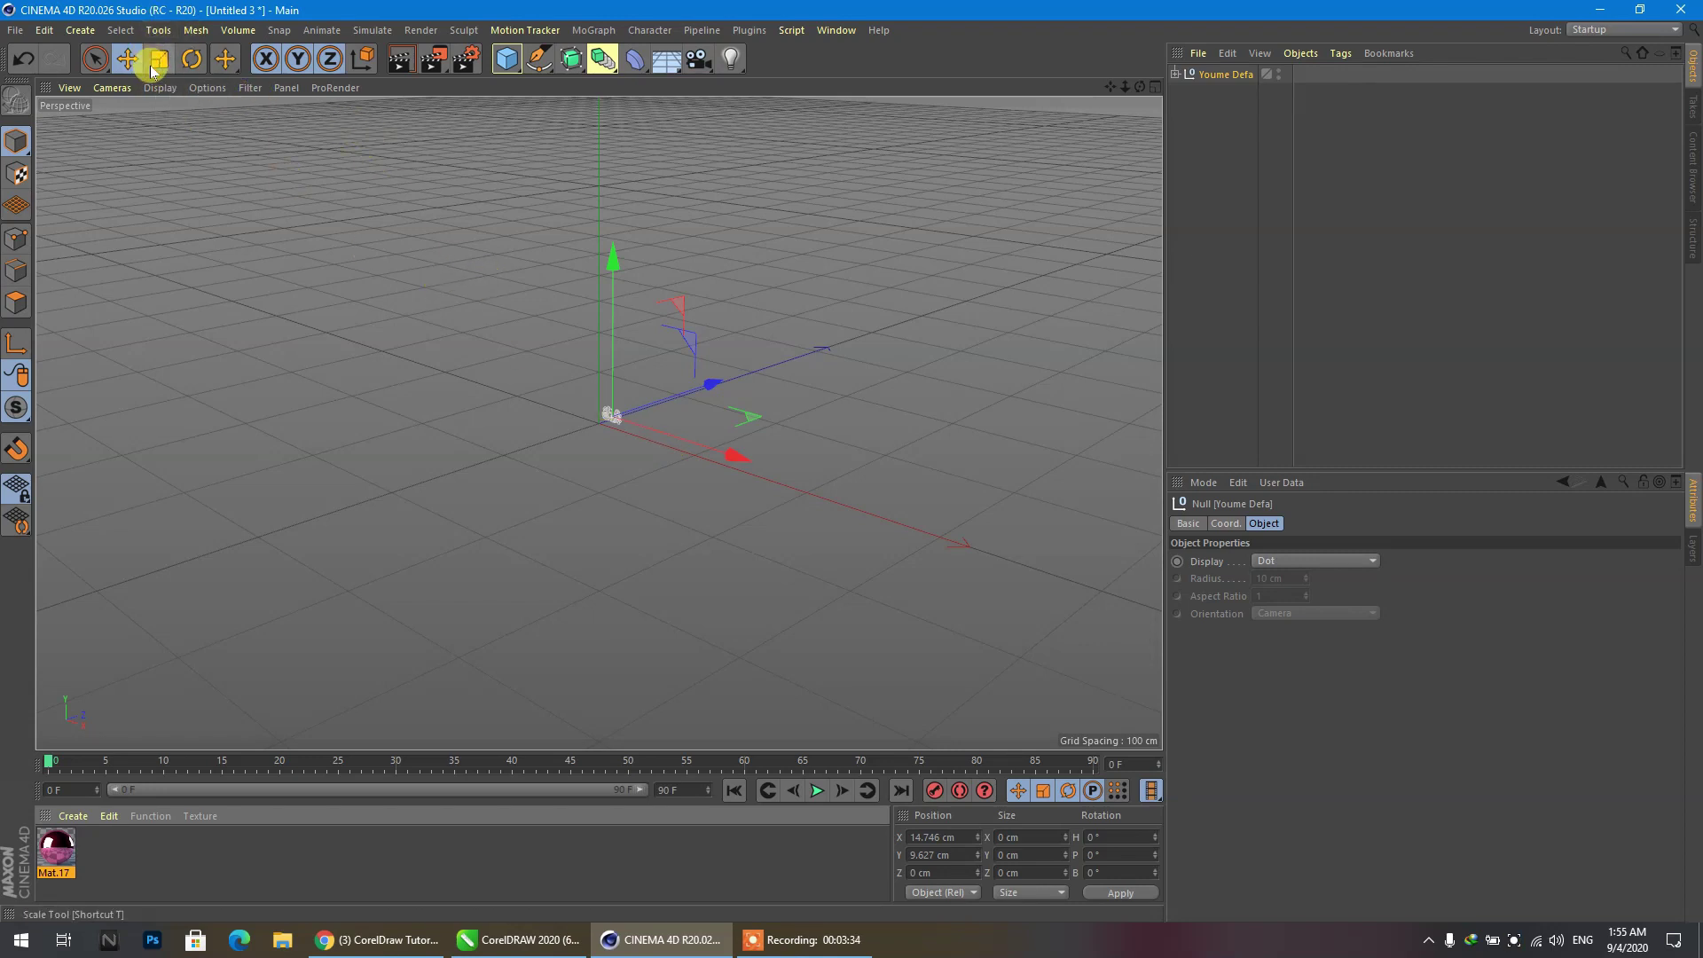
# Add a 200 cm cube as a size reference and move the Youme Defa lettering in front of it, to about -136 cm in Z.
pyautogui.click(508, 59)
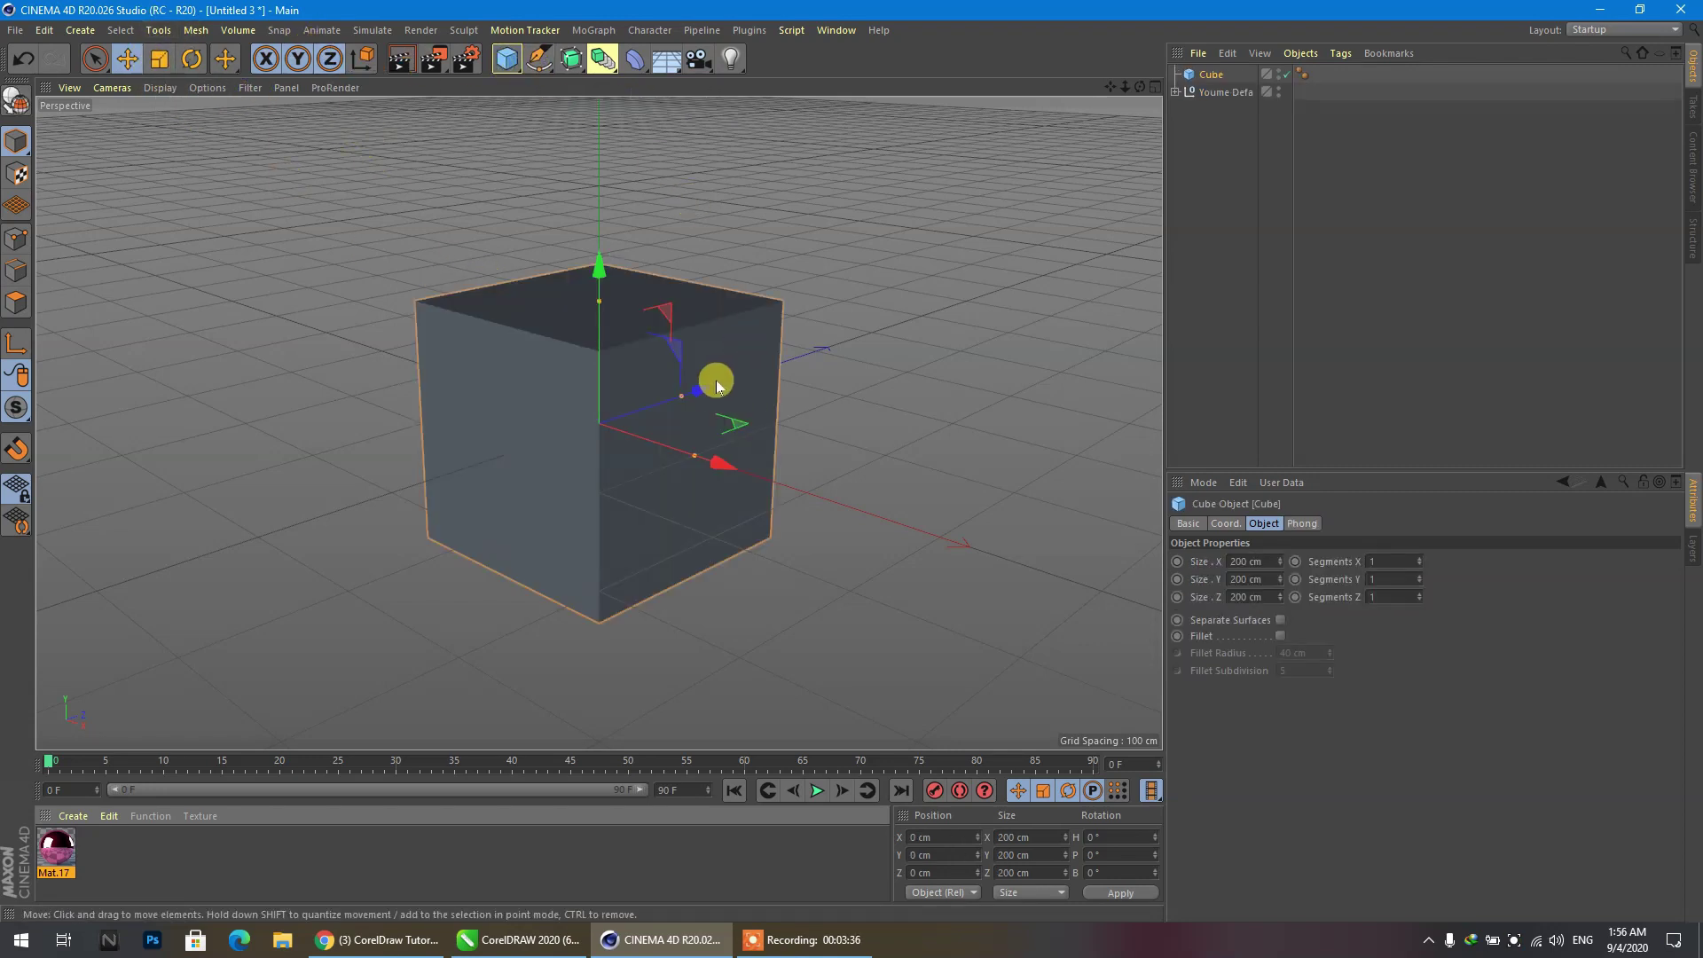
pyautogui.click(1225, 92)
pyautogui.moveTo(722, 391); pyautogui.dragTo(595, 446)
# Scale the Youme Defa lettering up uniformly until it is about as tall as the cube and wider than its front face.
pyautogui.click(160, 62)
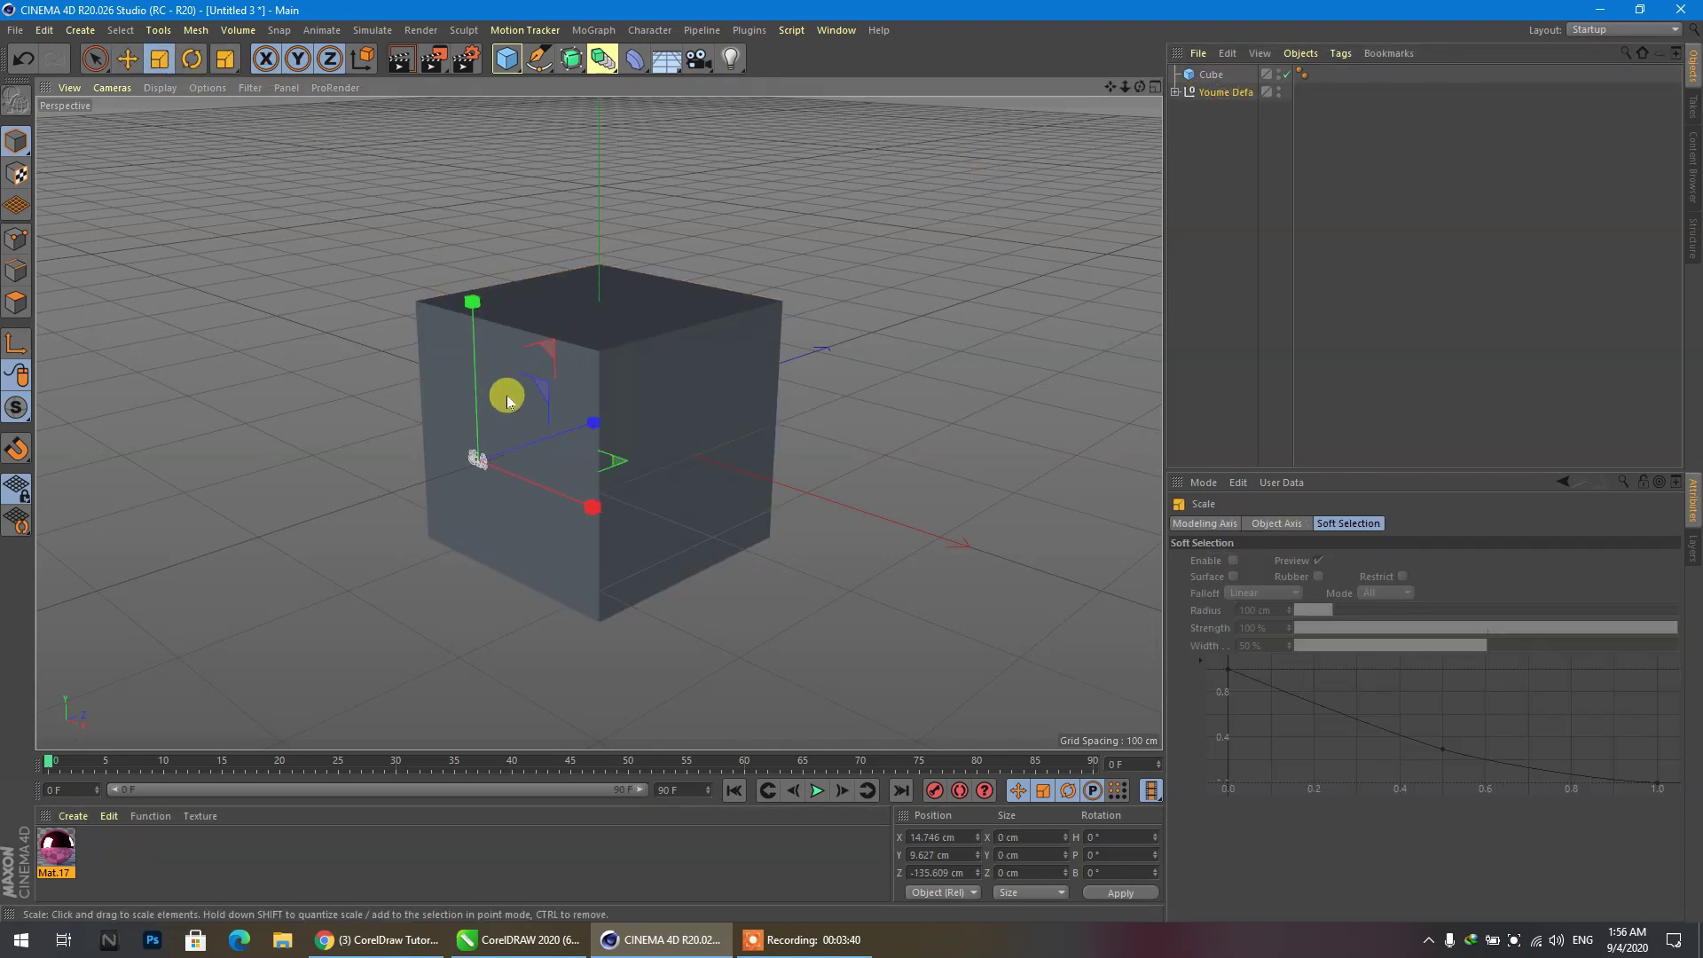
pyautogui.moveTo(543, 388); pyautogui.dragTo(1038, 133)
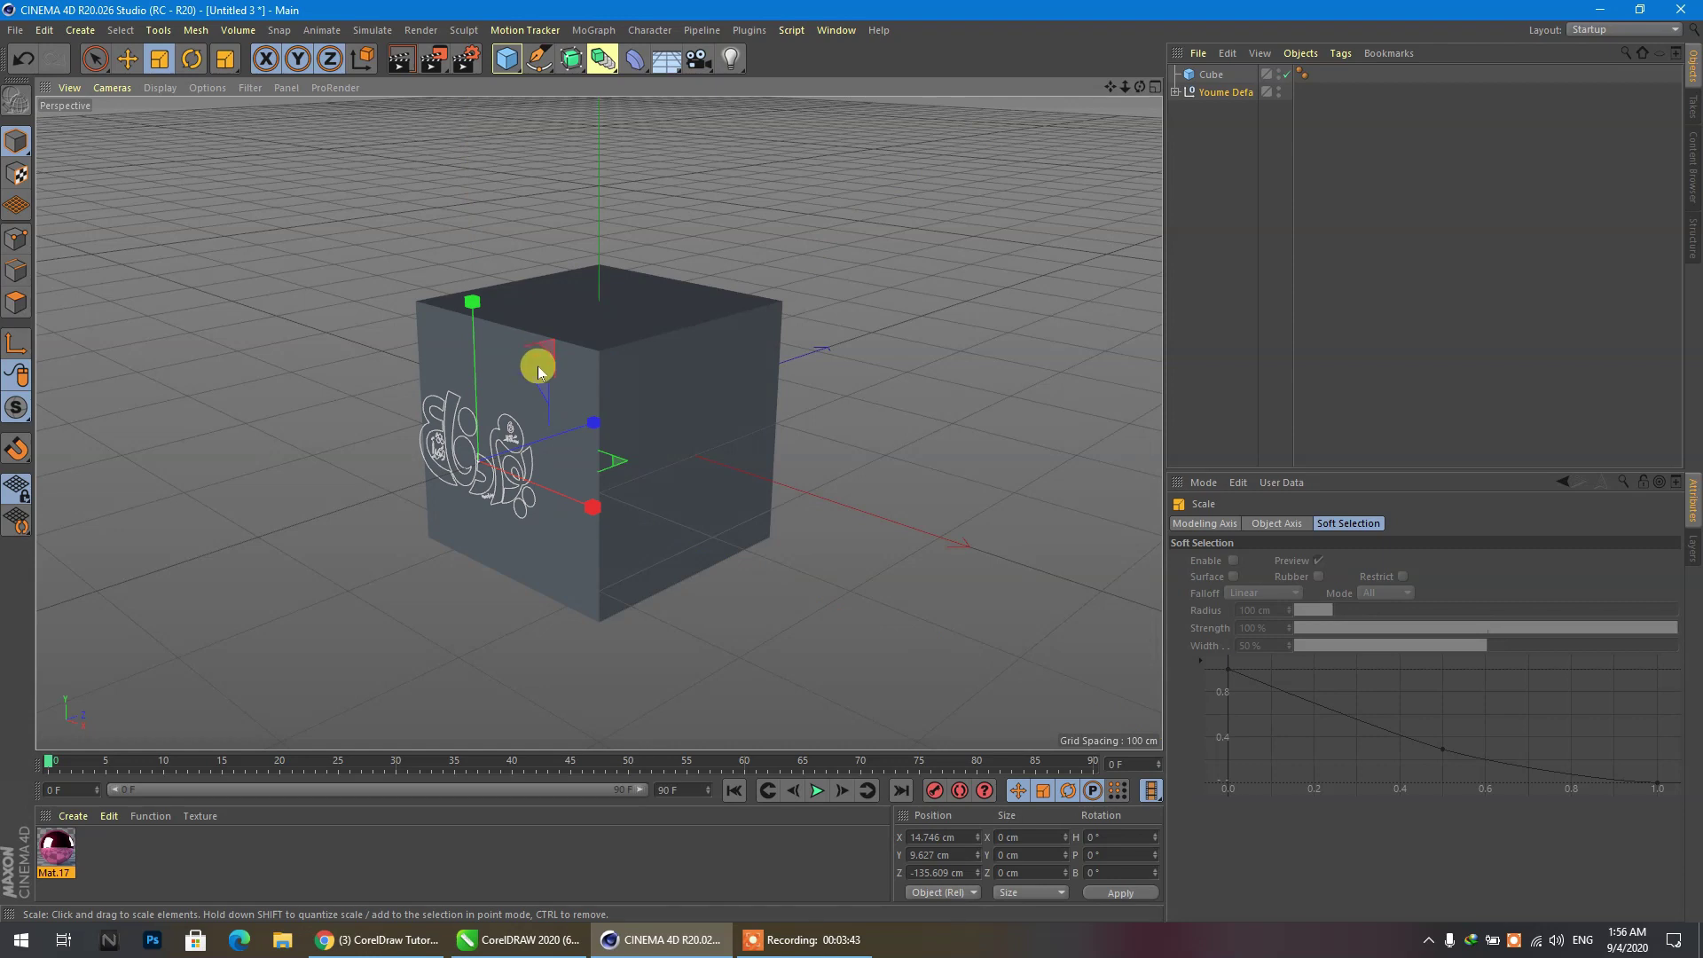
pyautogui.moveTo(537, 366); pyautogui.dragTo(710, 254)
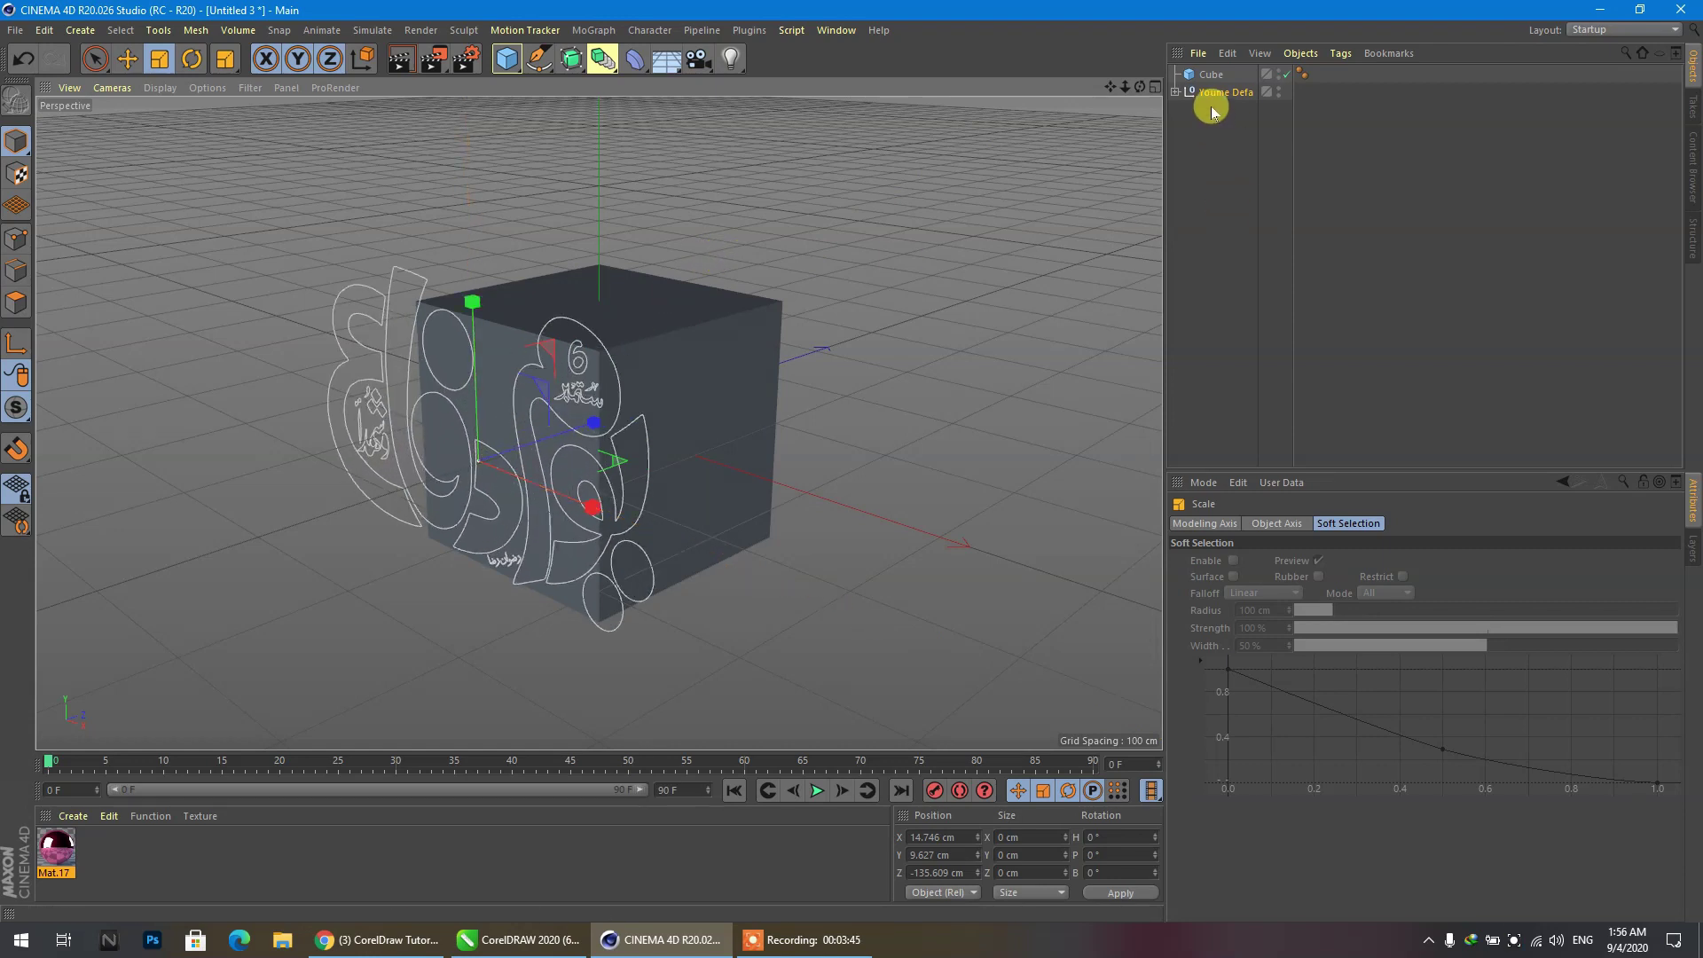
# Delete the reference cube and expand the Youme Defa group to list its paths.
pyautogui.click(1210, 75)
pyautogui.press('Delete')
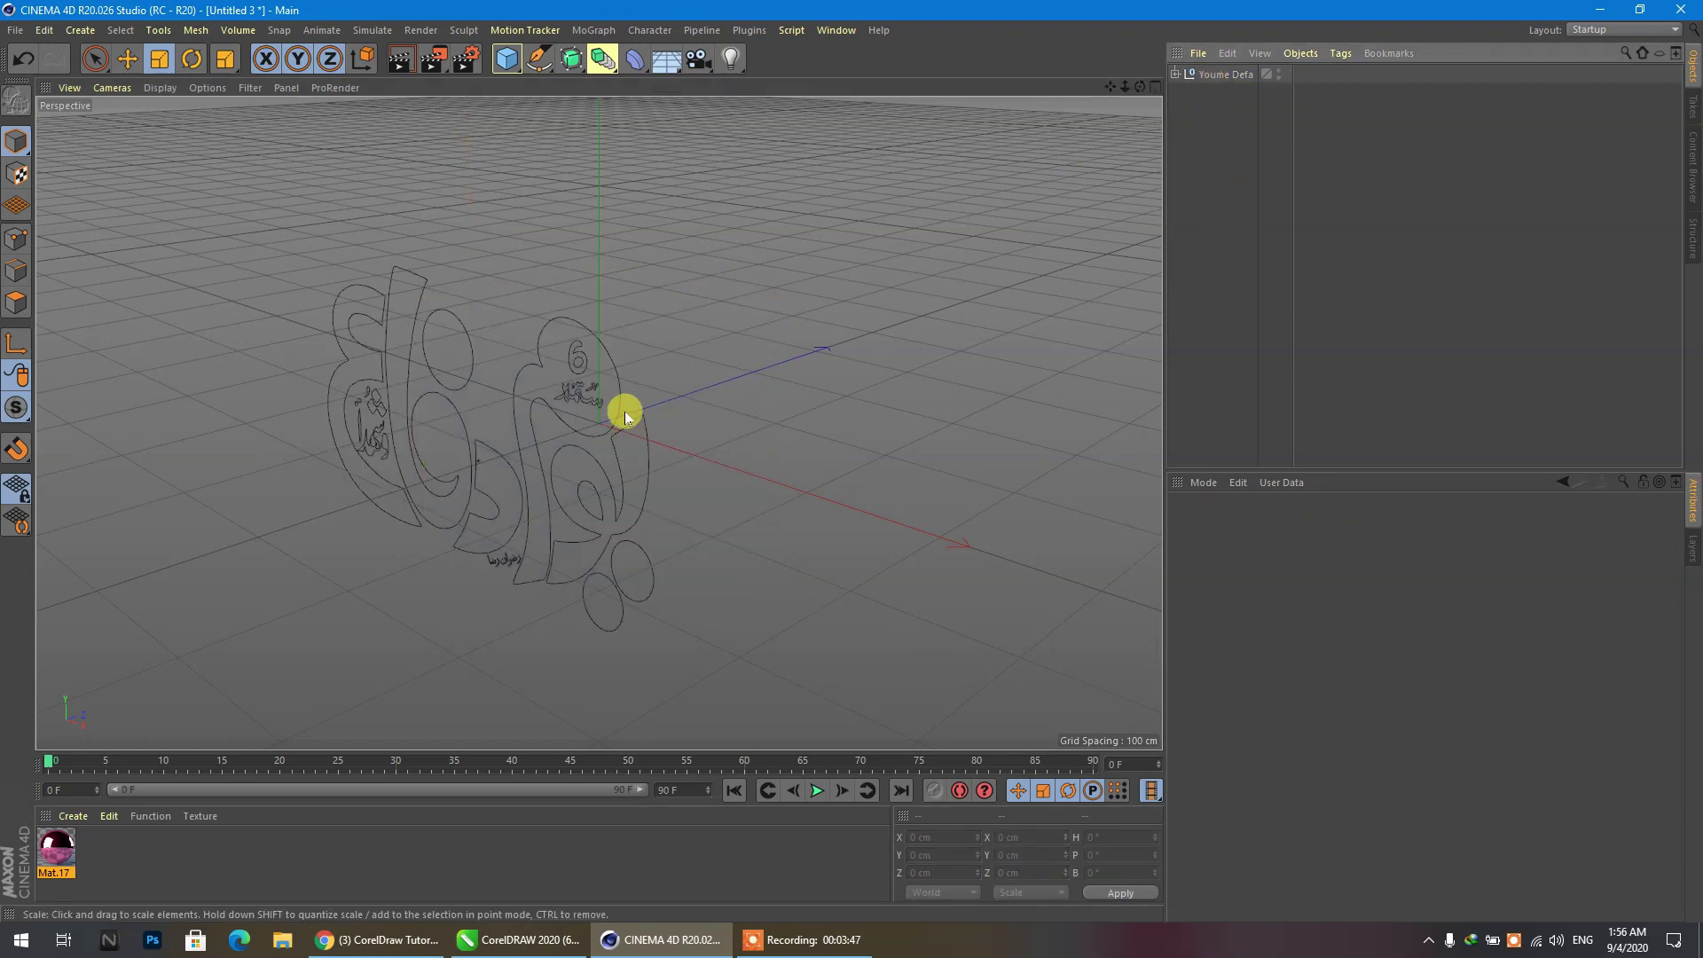
pyautogui.click(1175, 74)
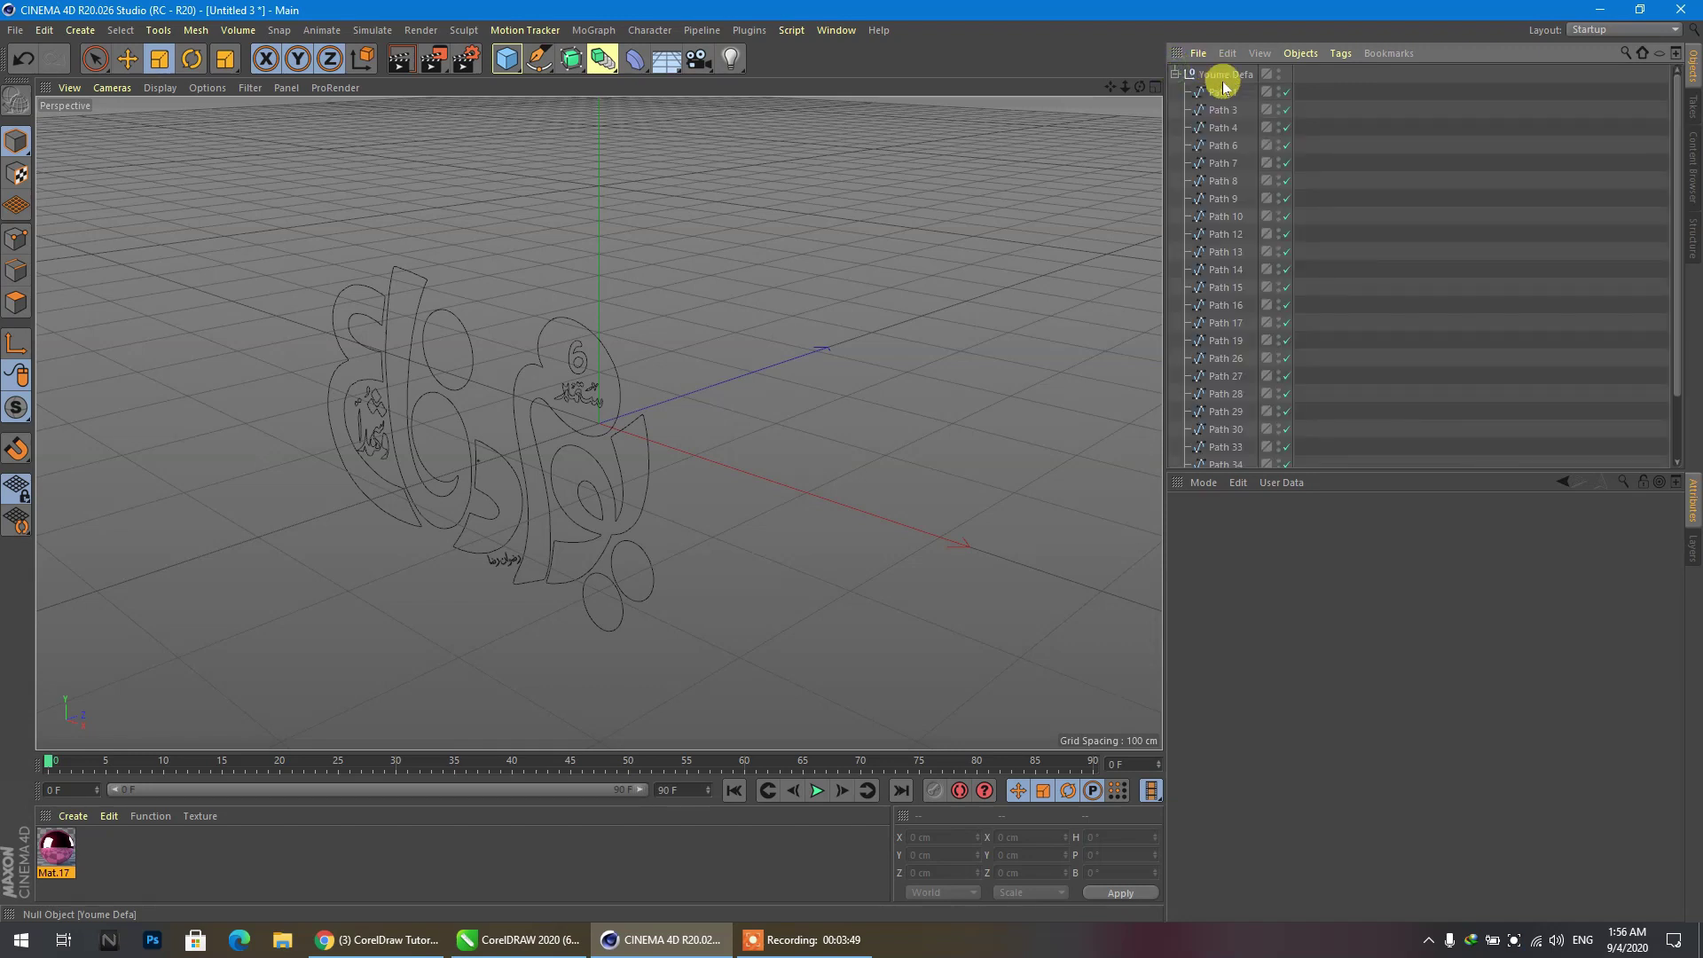
pyautogui.scroll(-3, 1216, 398)
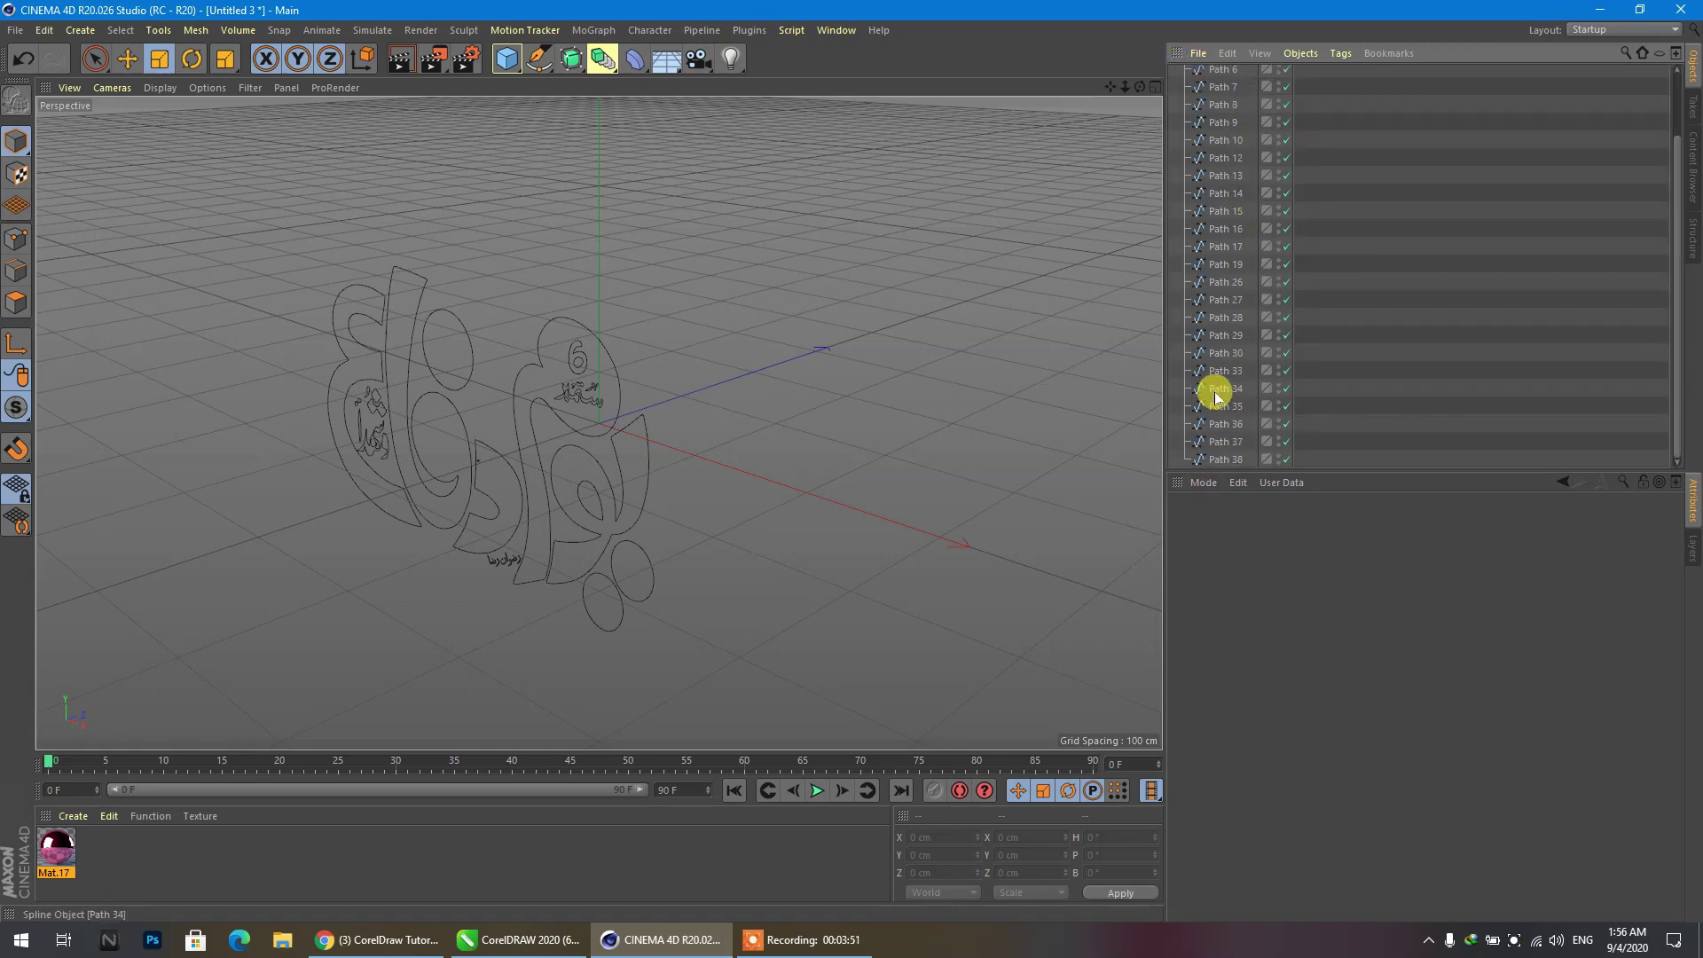
# Identify the small credit text beneath the lettering among the paths and delete Path 1 through Path 14.
pyautogui.click(1219, 444)
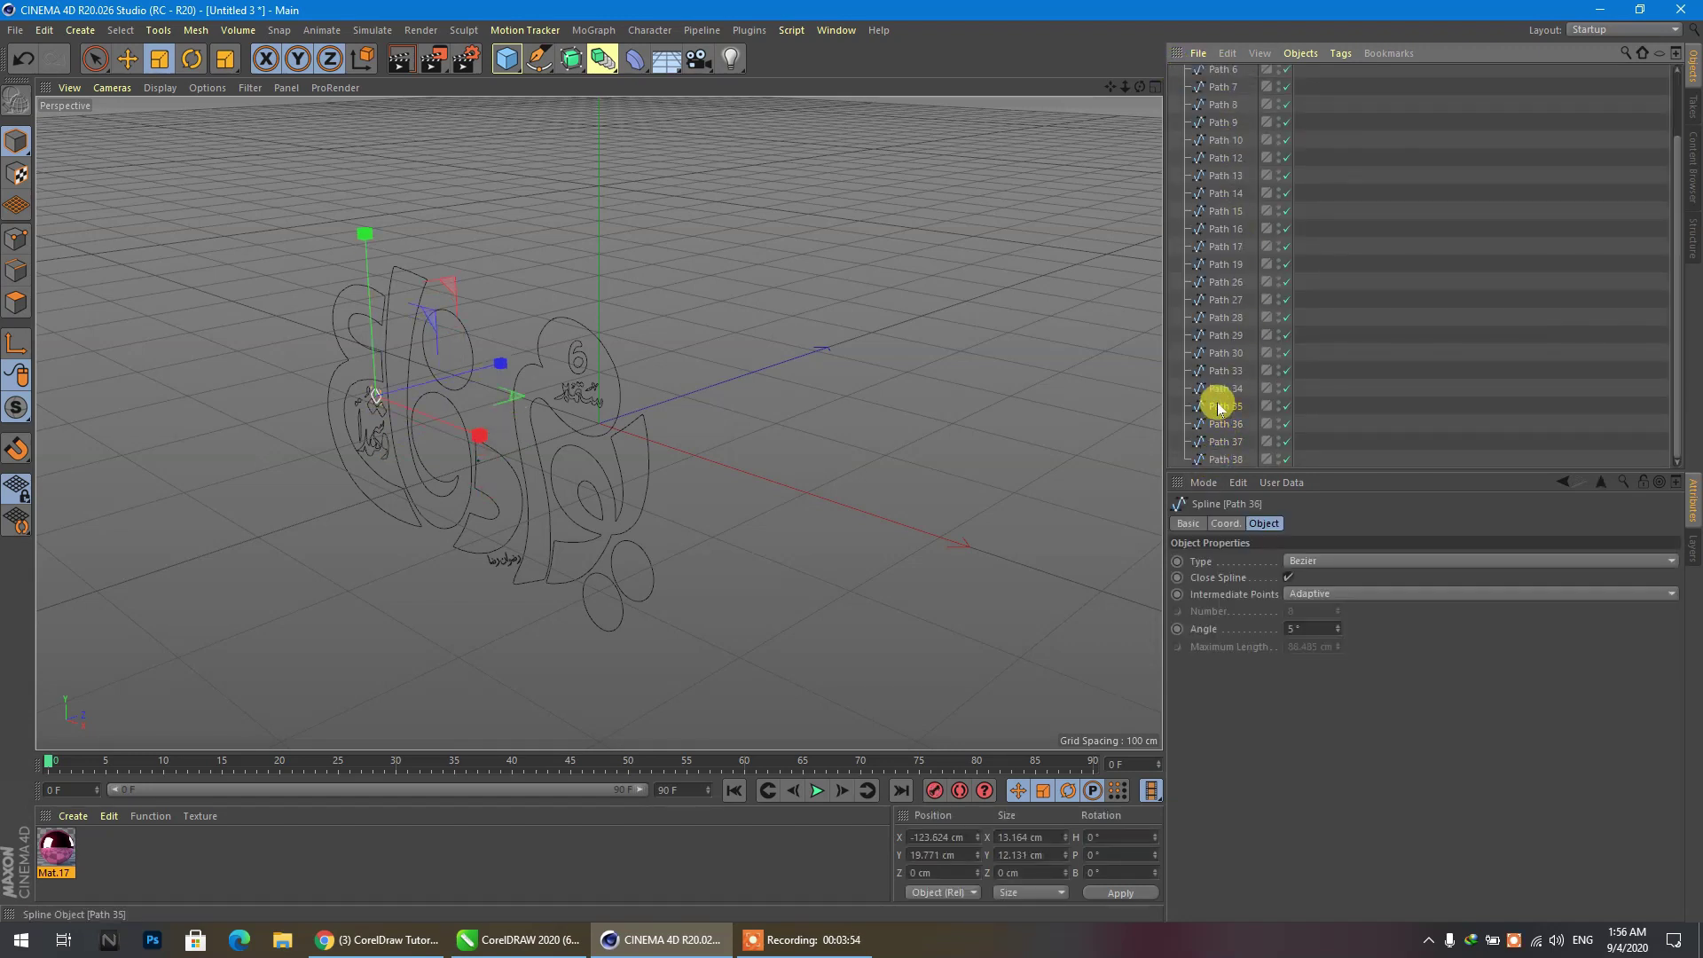
pyautogui.click(1225, 245)
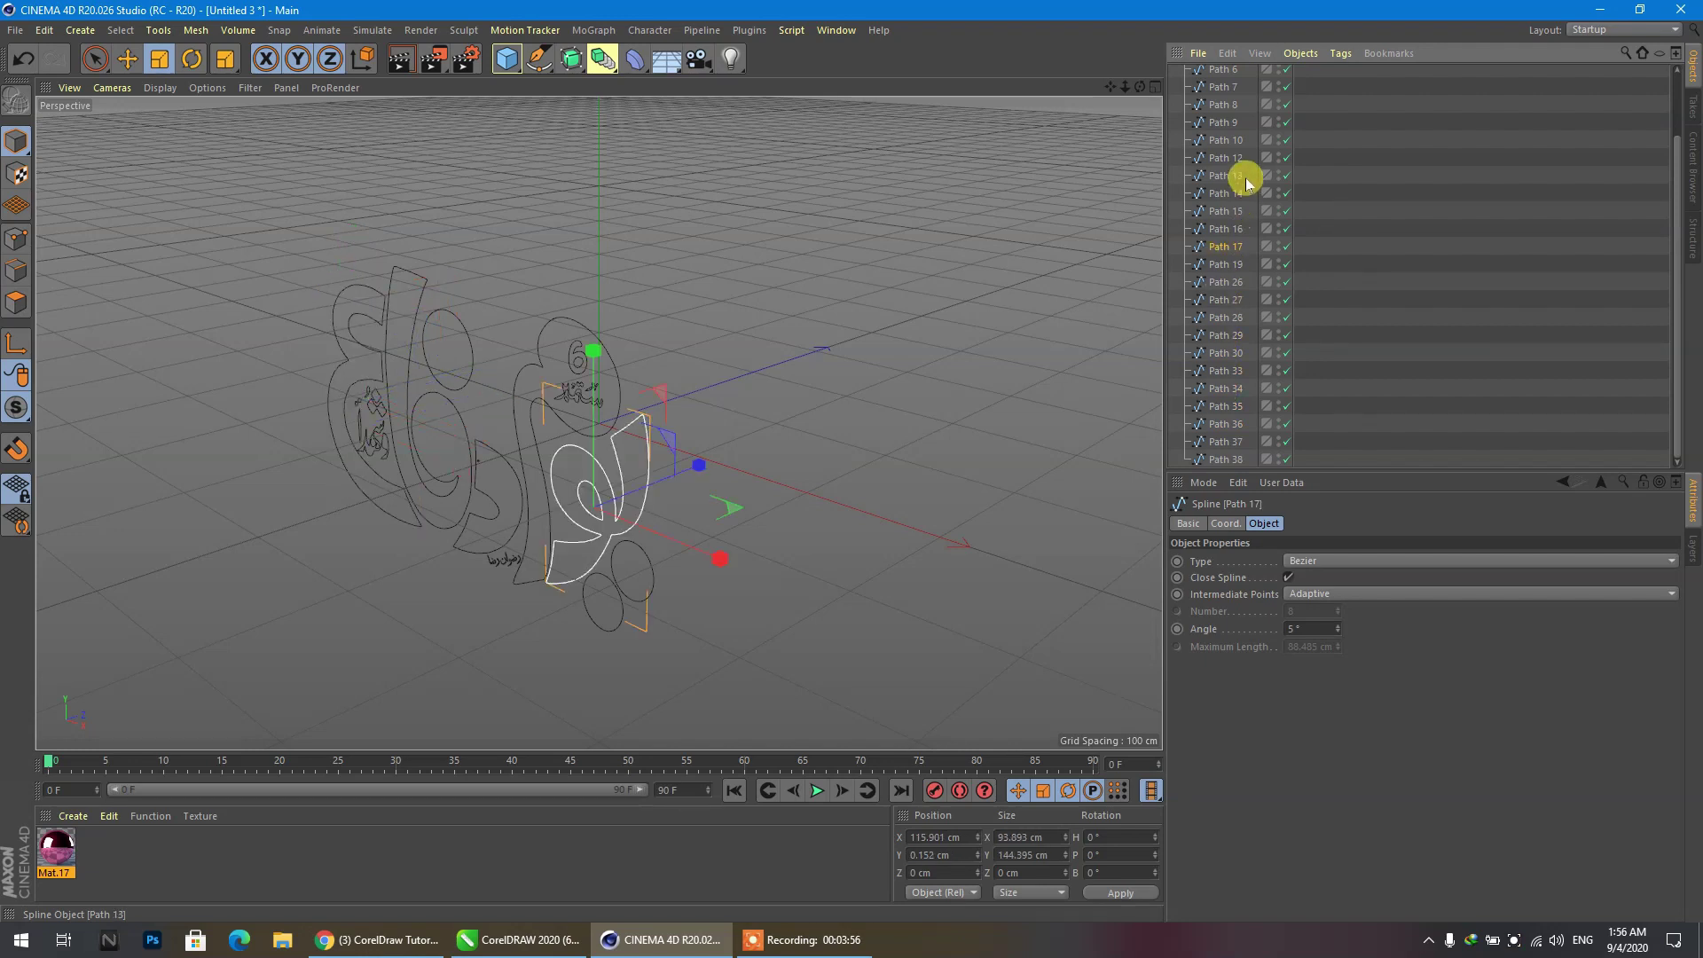
pyautogui.click(1228, 121)
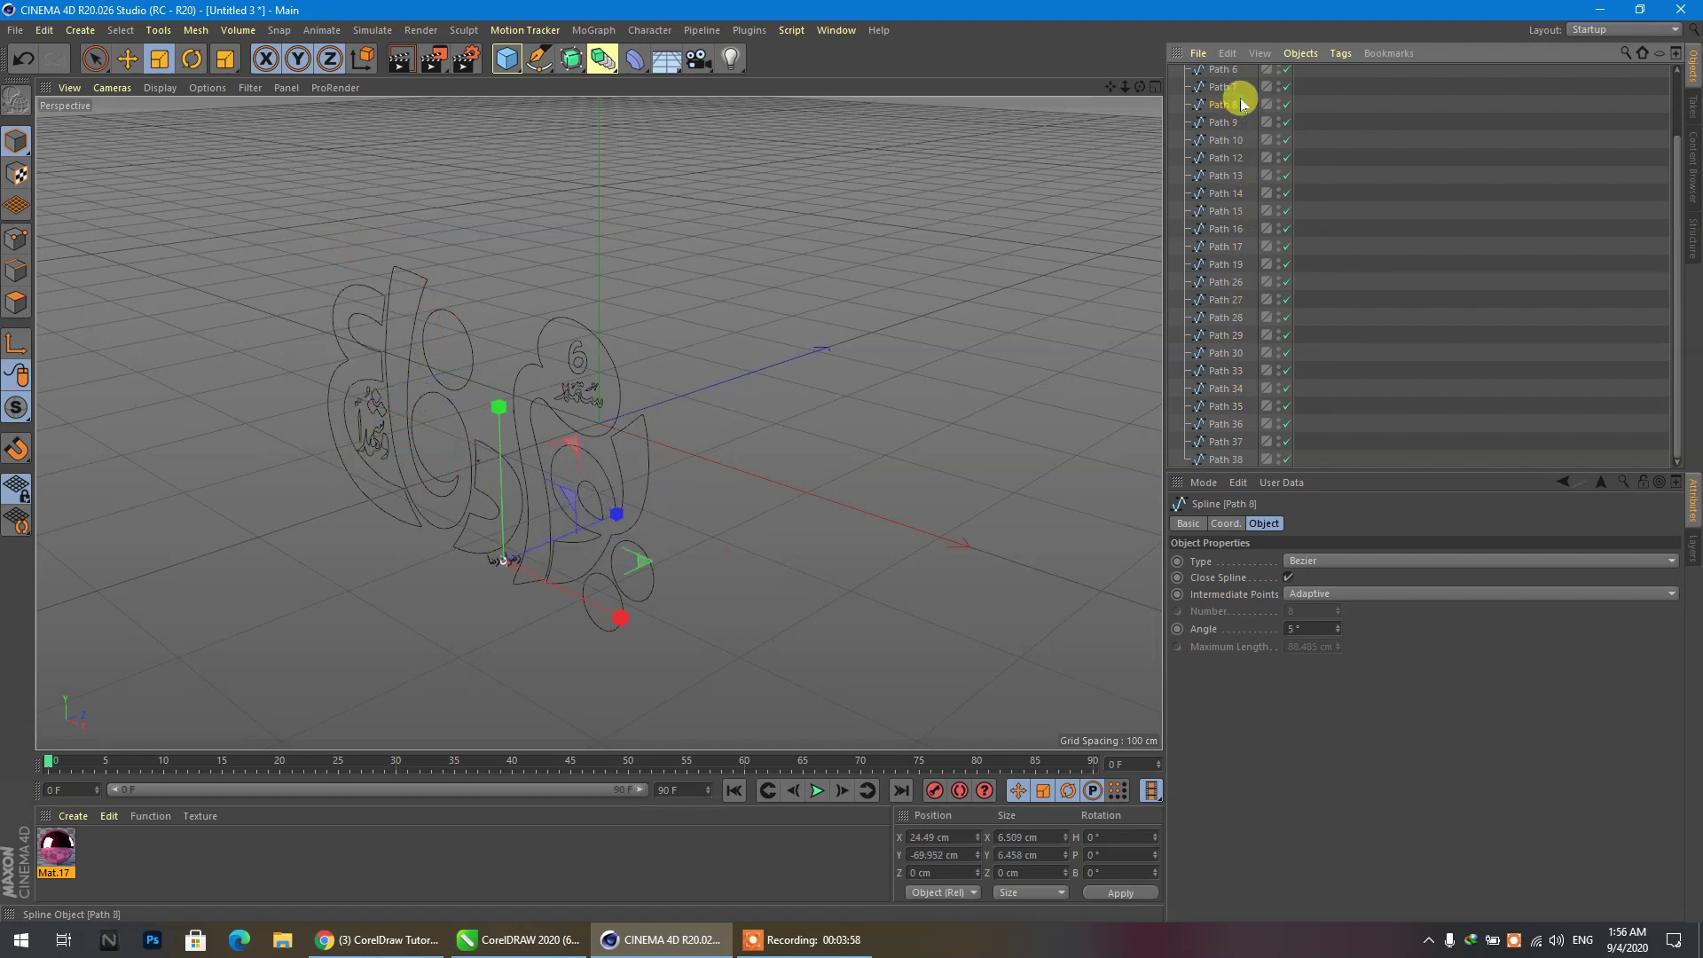
pyautogui.scroll(2, 1221, 147)
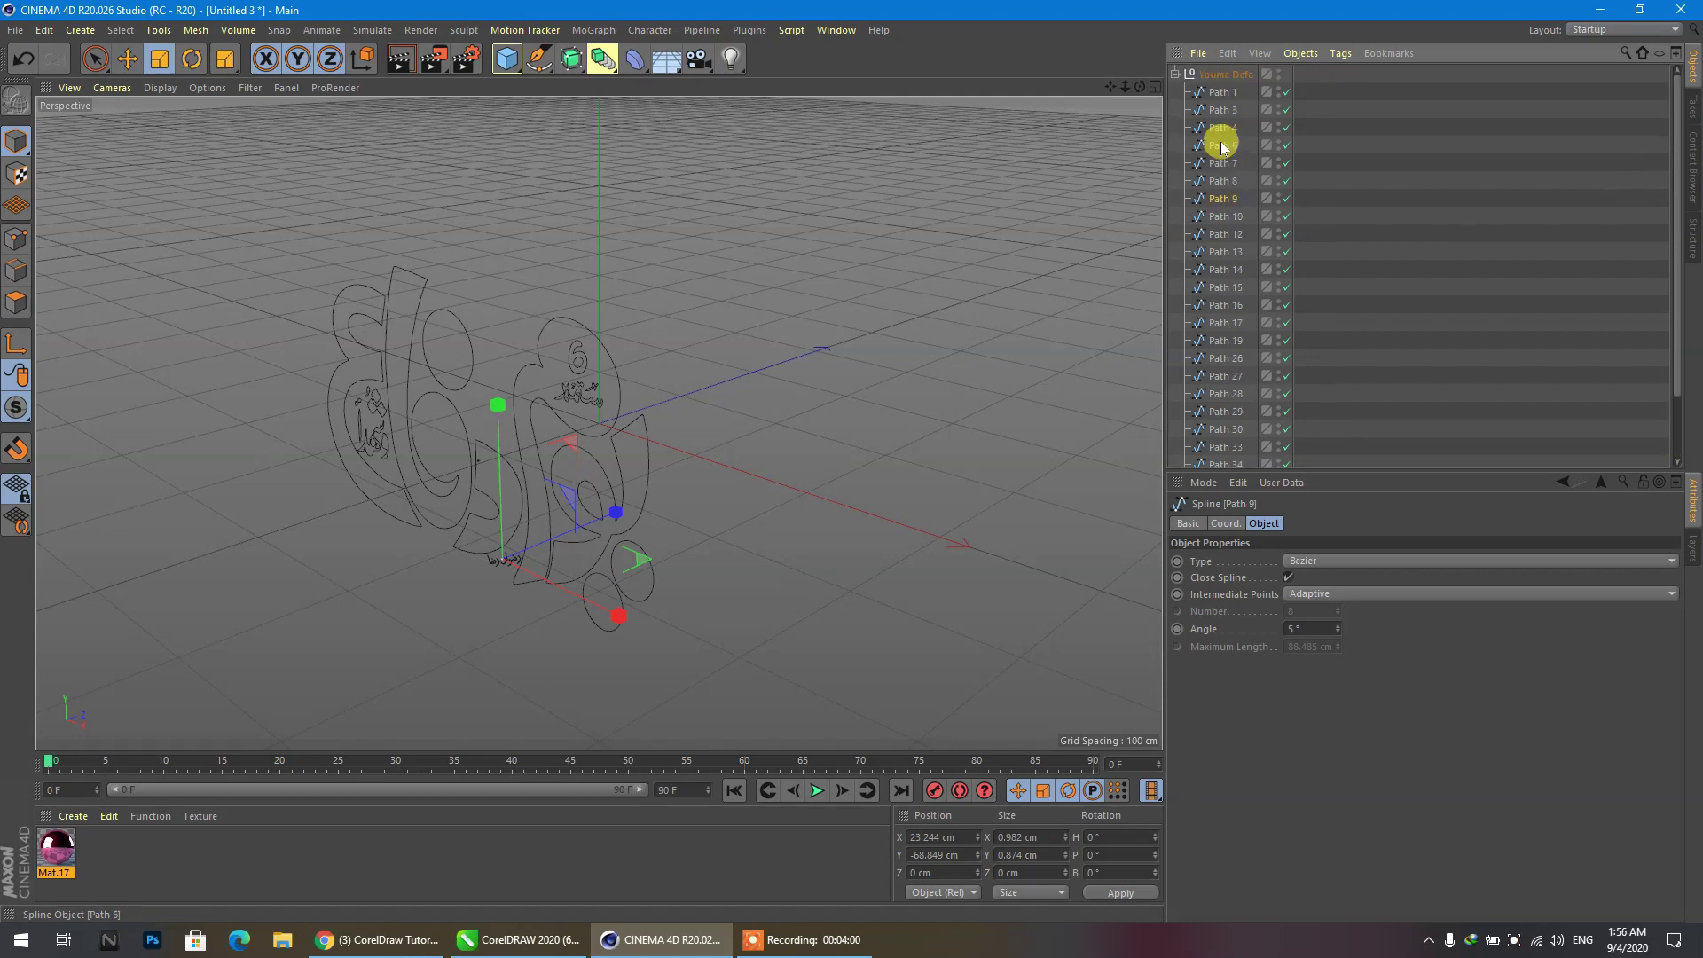
pyautogui.click(1226, 94)
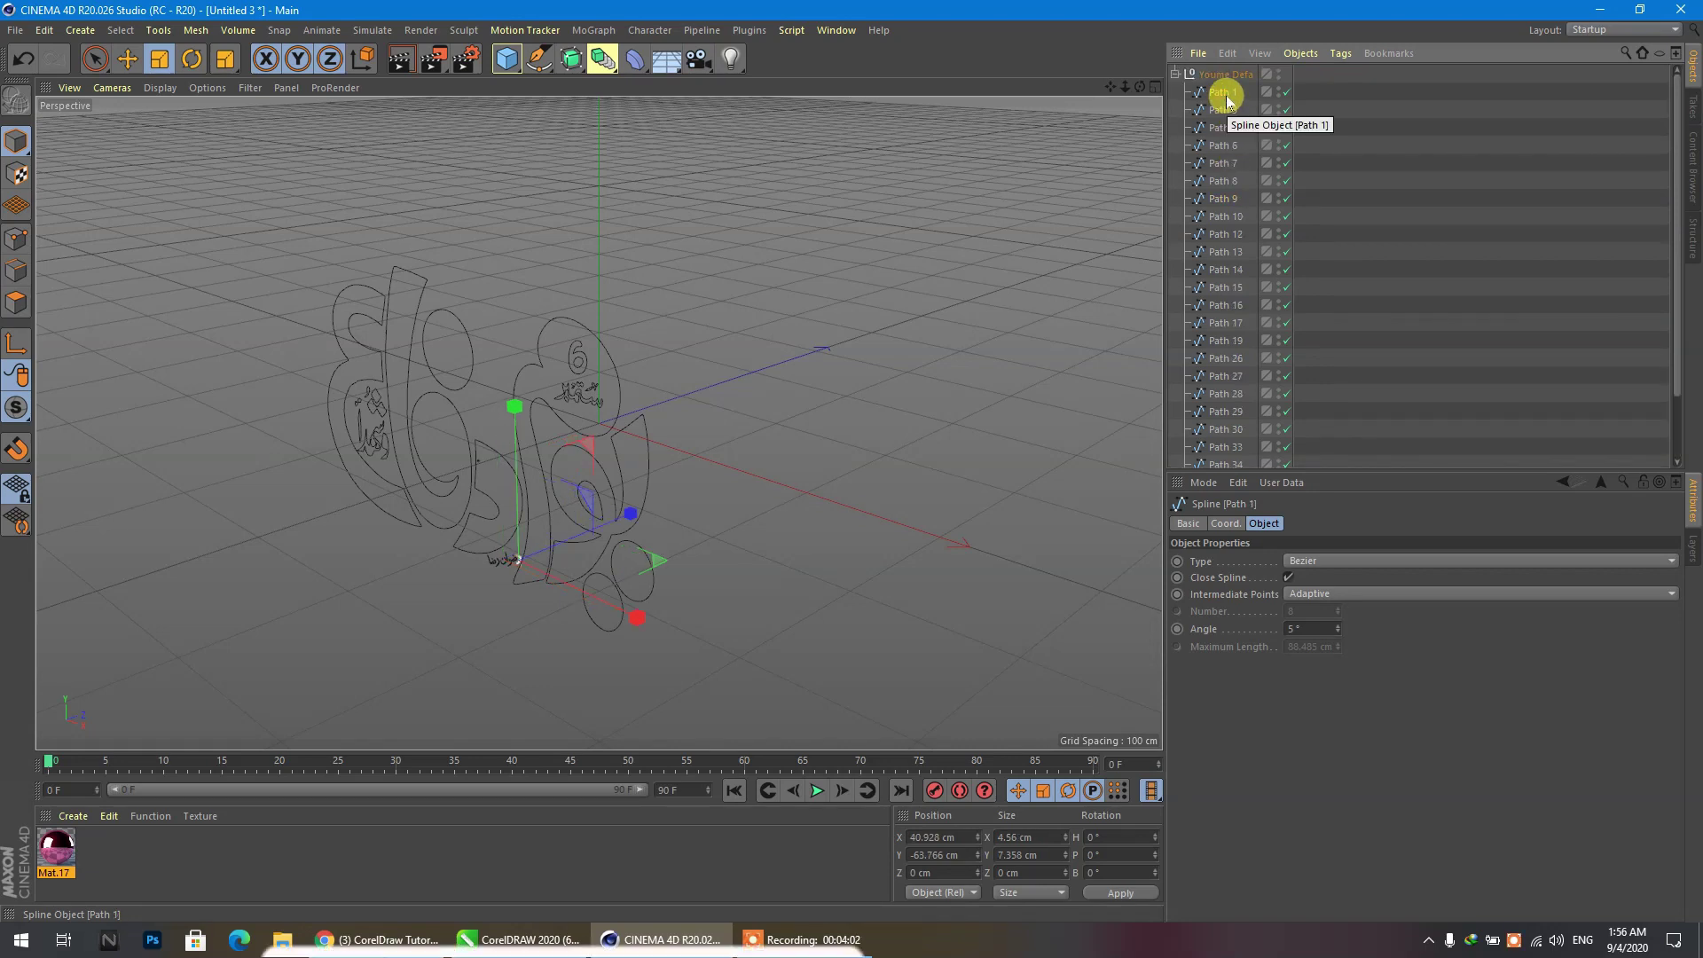
pyautogui.keyDown('shift'); pyautogui.click(1224, 199); pyautogui.keyUp('shift')
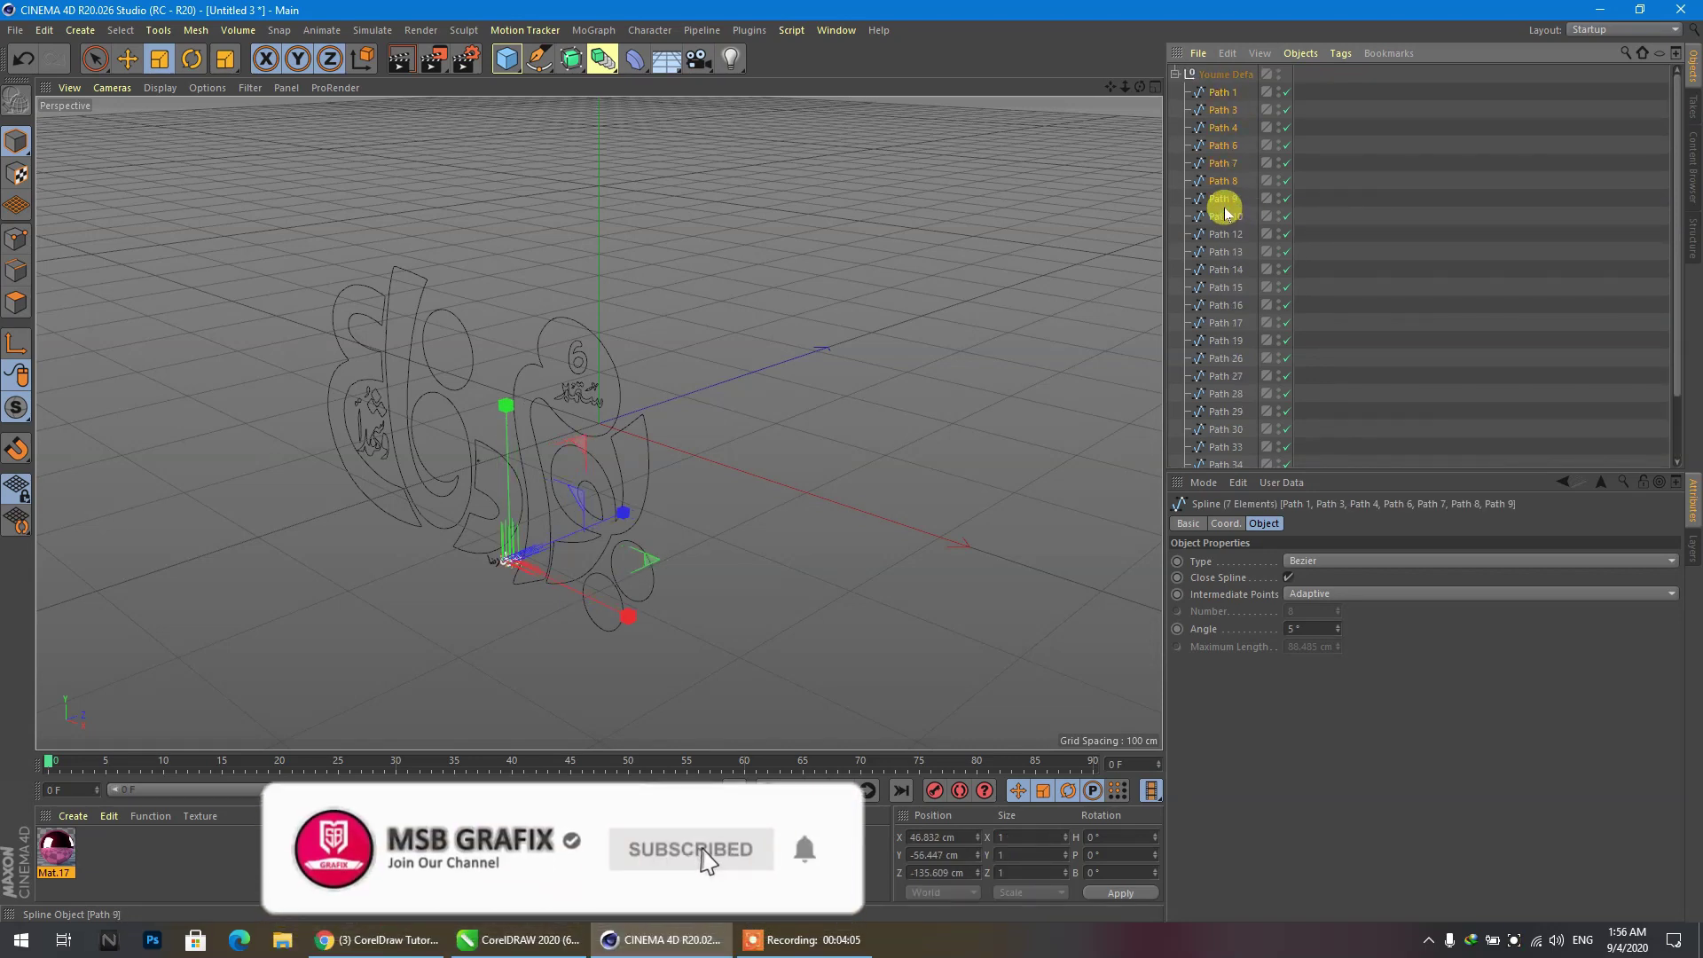
pyautogui.keyDown('shift'); pyautogui.click(1225, 269); pyautogui.keyUp('shift')
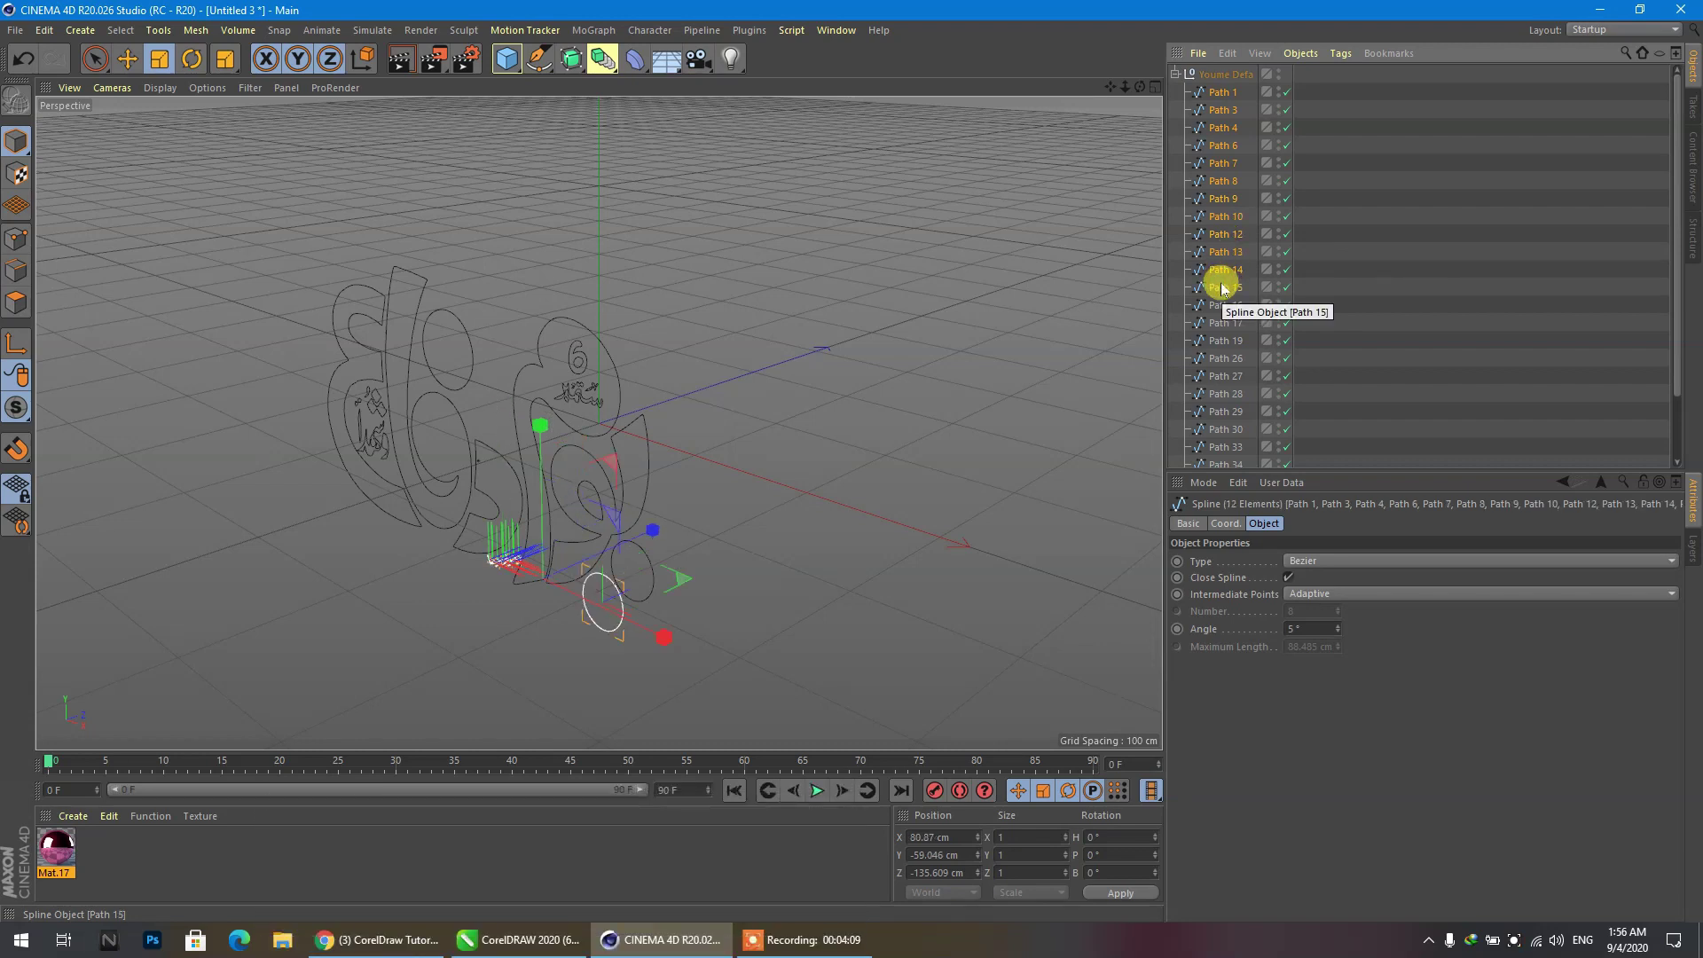
pyautogui.press('Delete')
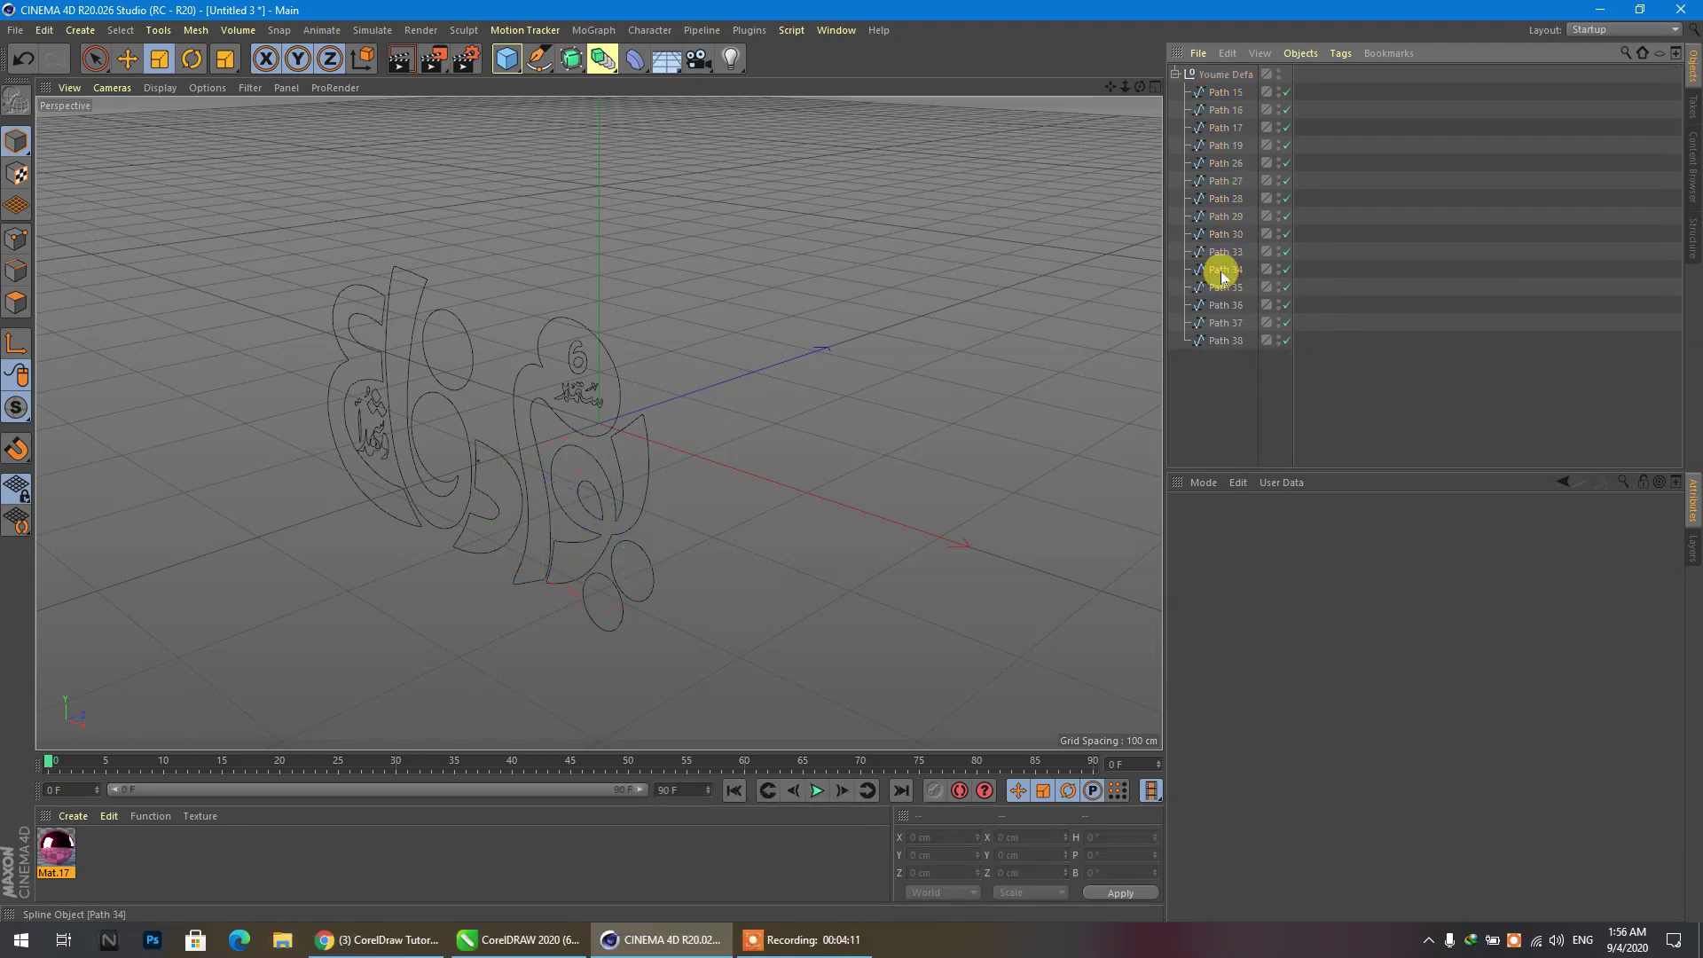
# Merge all remaining paths in the Youme Defa group into a single spline using Connect Objects + Delete.
pyautogui.moveTo(1232, 360); pyautogui.dragTo(1208, 83)
pyautogui.rightClick(1221, 92)
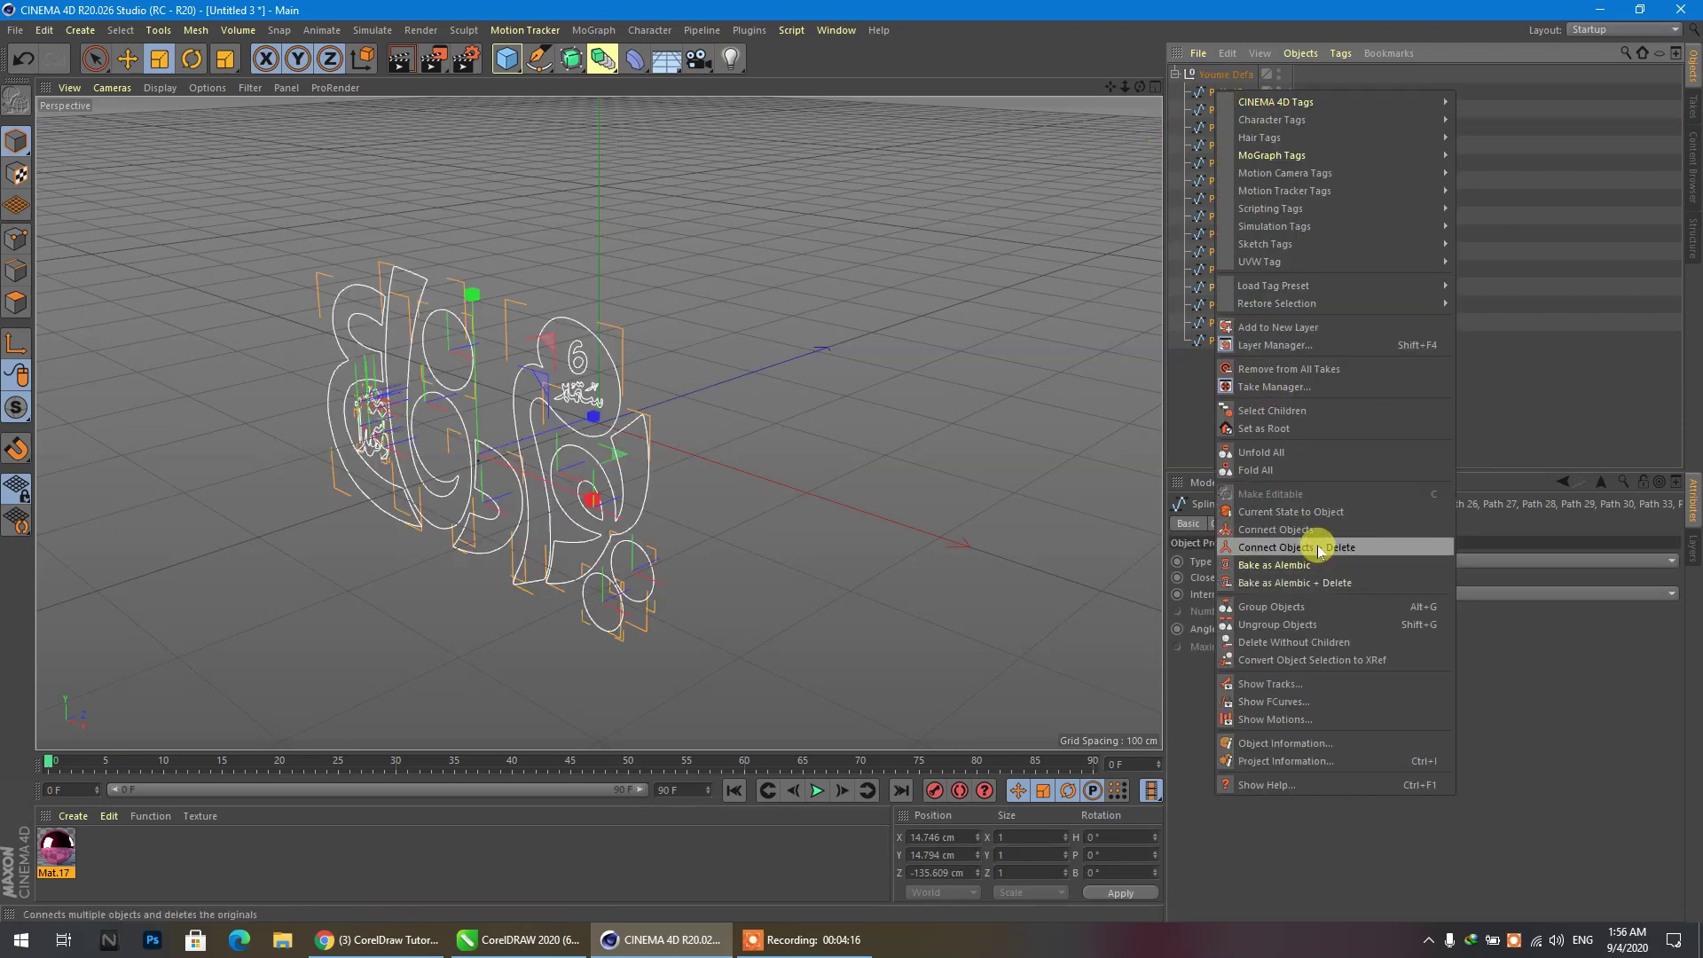
pyautogui.click(1318, 547)
# Move the merged spline out of the Youme Defa group and delete the empty group.
pyautogui.click(1219, 111)
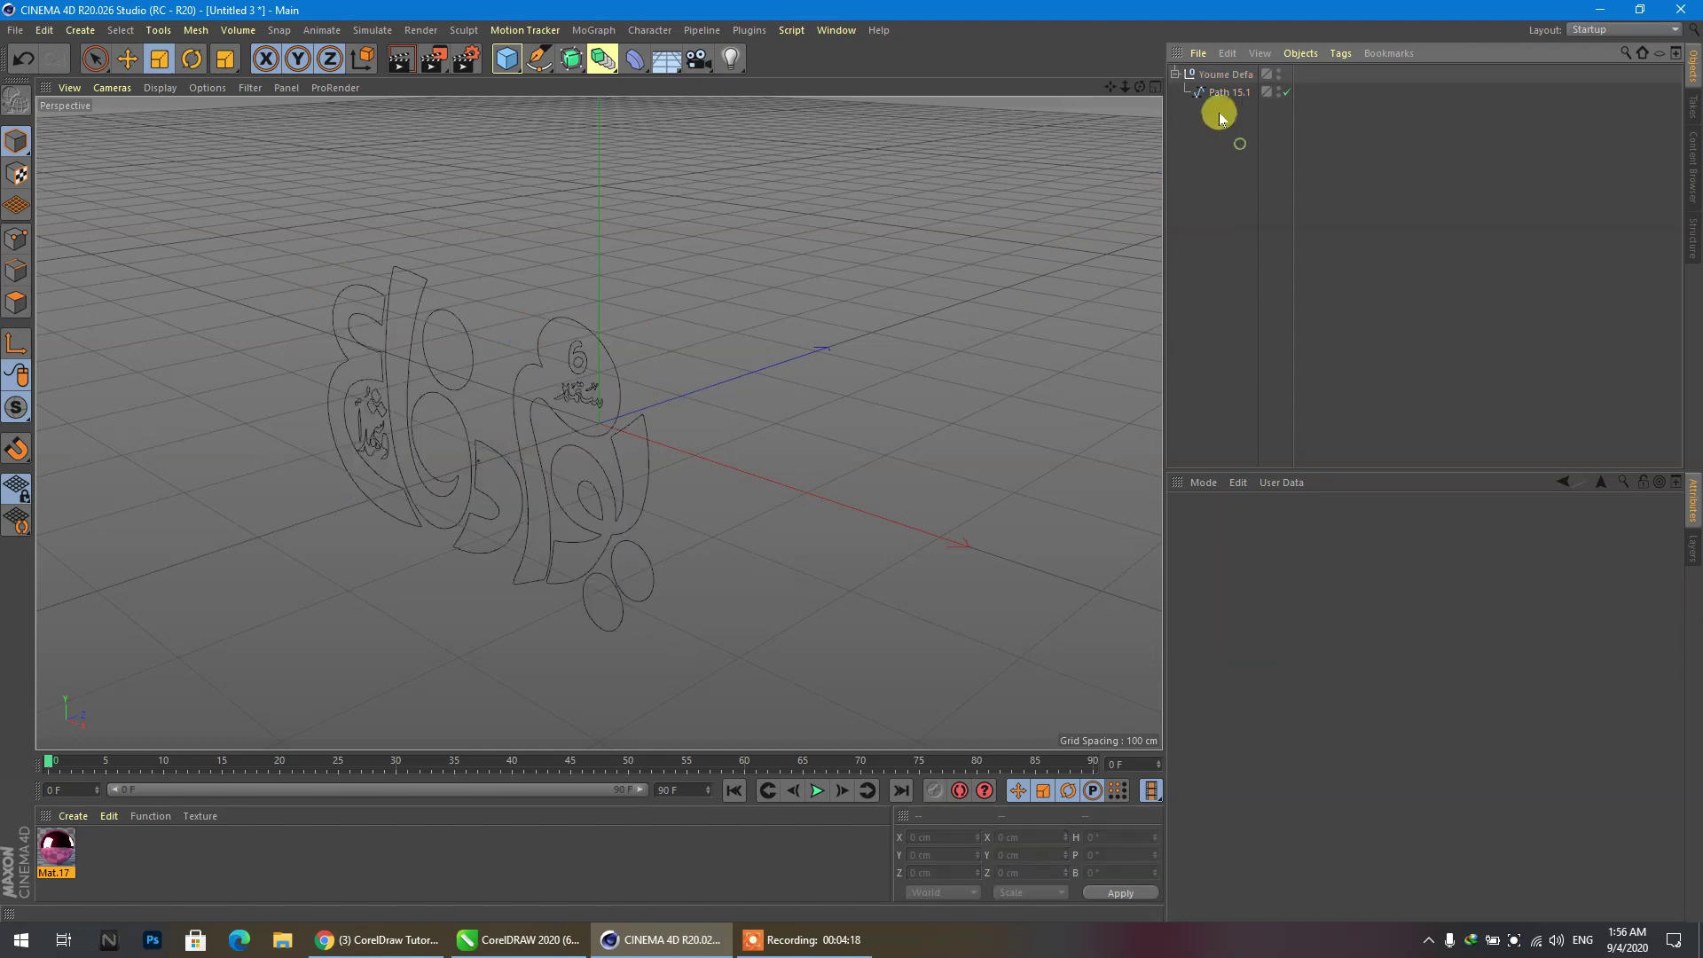
pyautogui.moveTo(1211, 104); pyautogui.dragTo(1211, 107)
pyautogui.click(1212, 73)
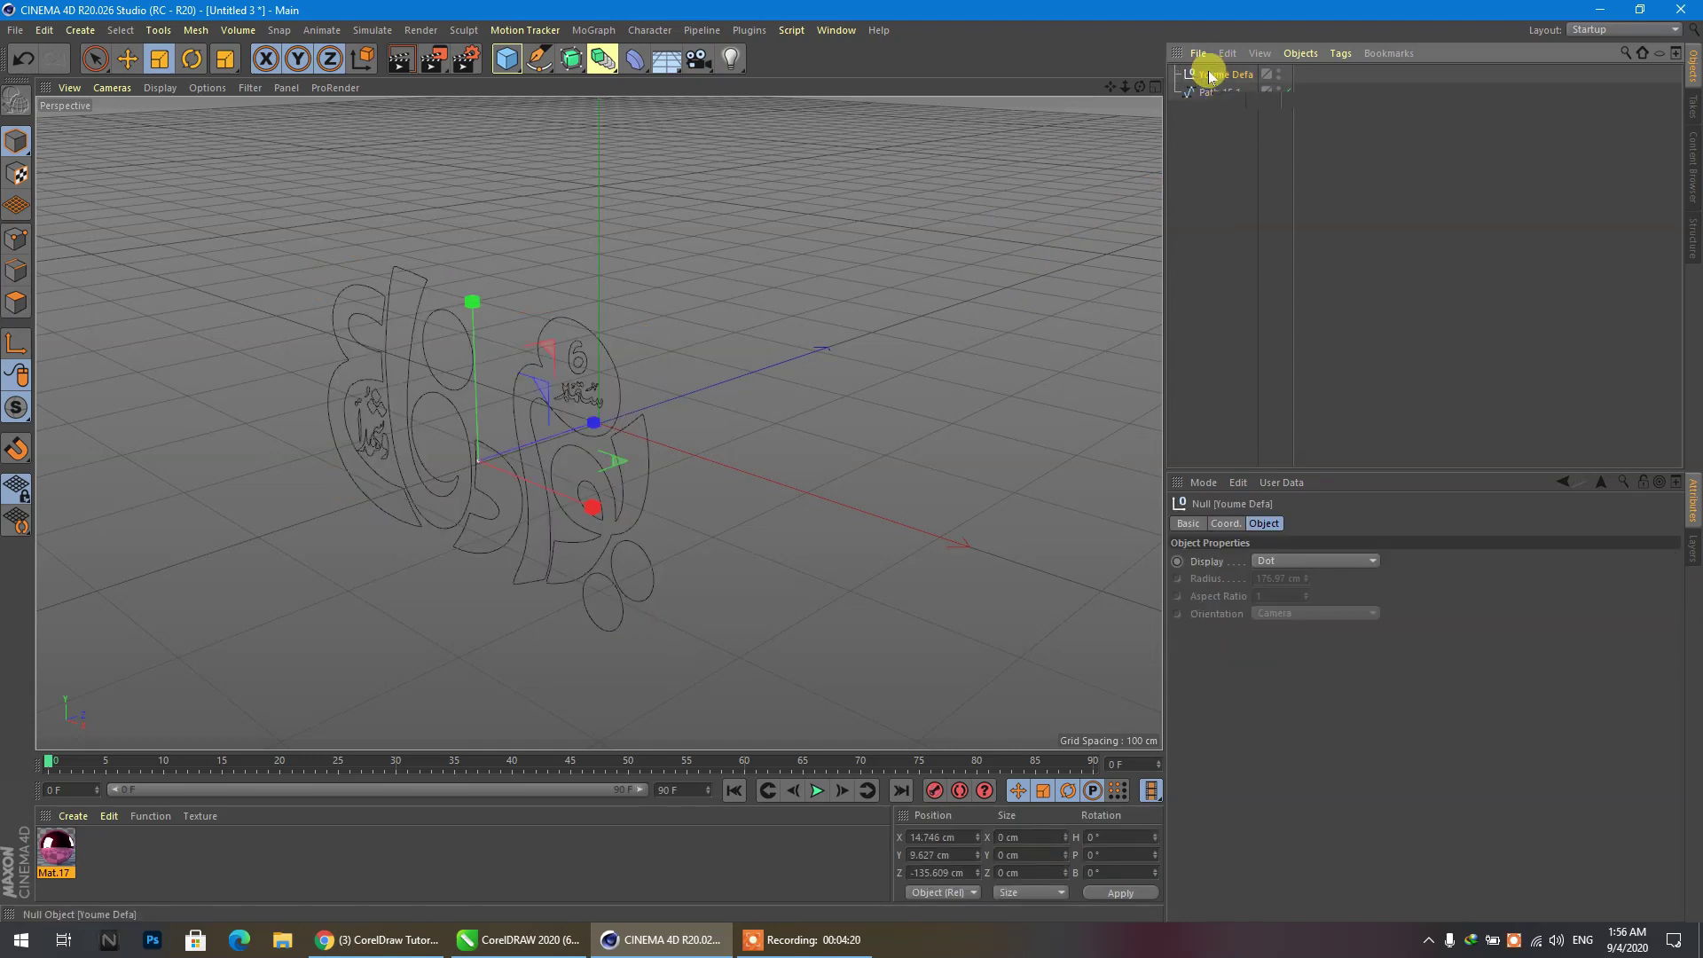
pyautogui.press('Delete')
# Add an Extrude generator and make the merged lettering spline its child.
pyautogui.click(1220, 76)
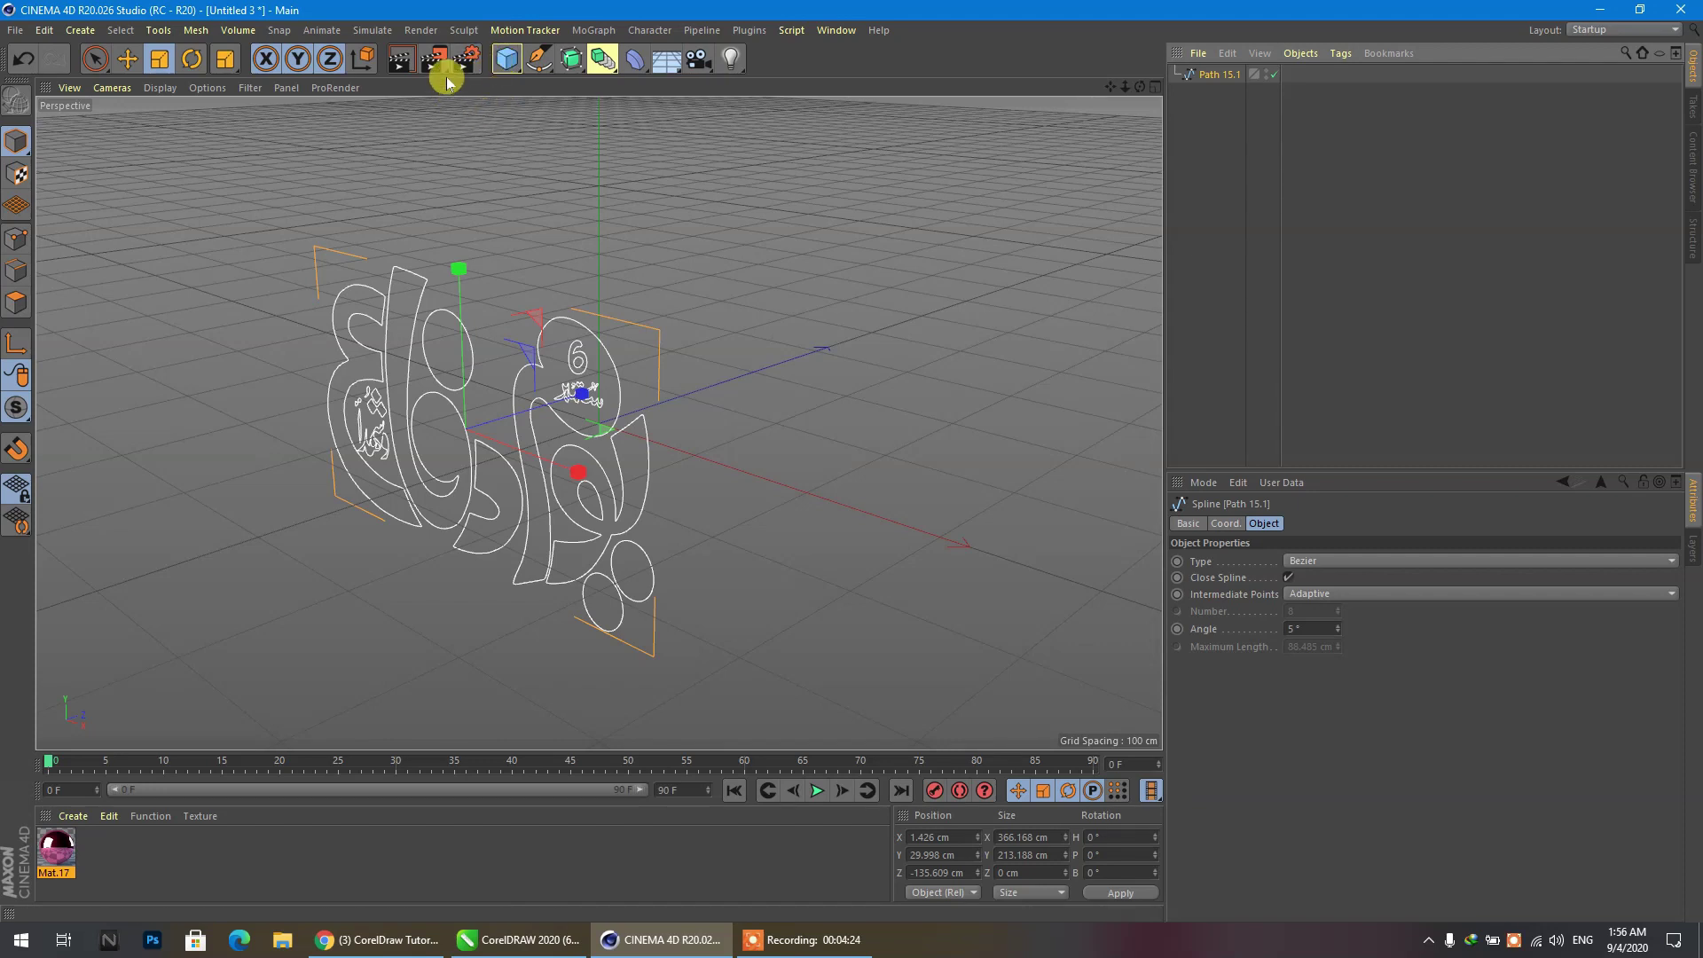
pyautogui.click(573, 62)
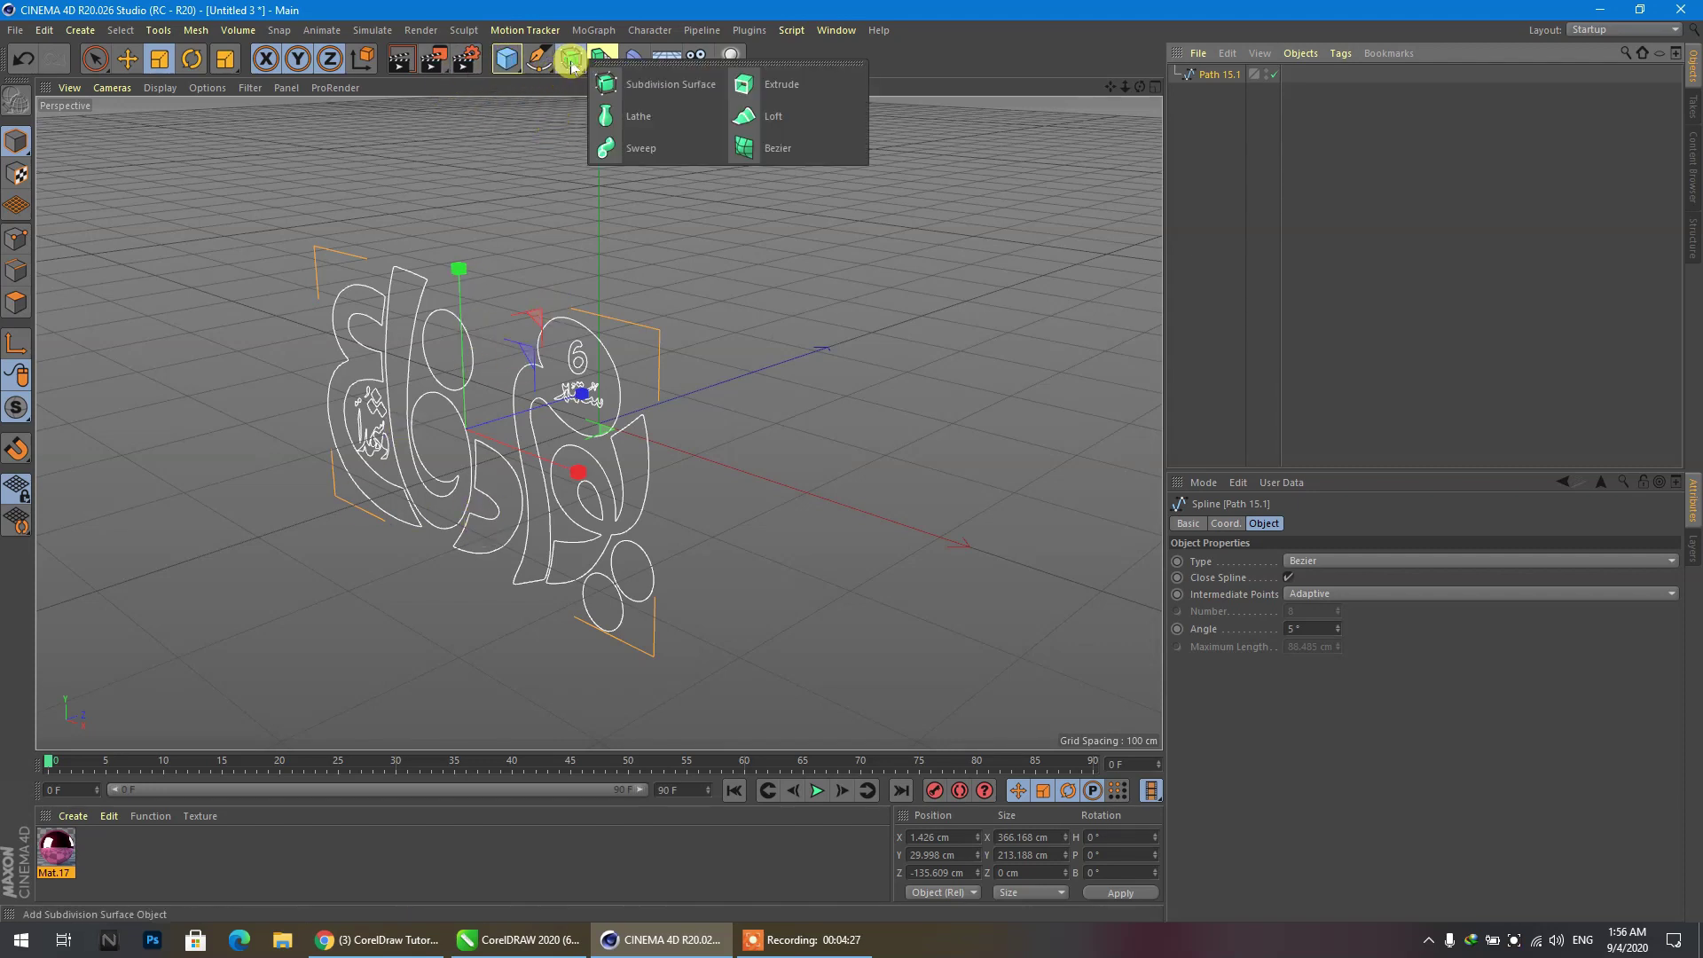
pyautogui.click(798, 82)
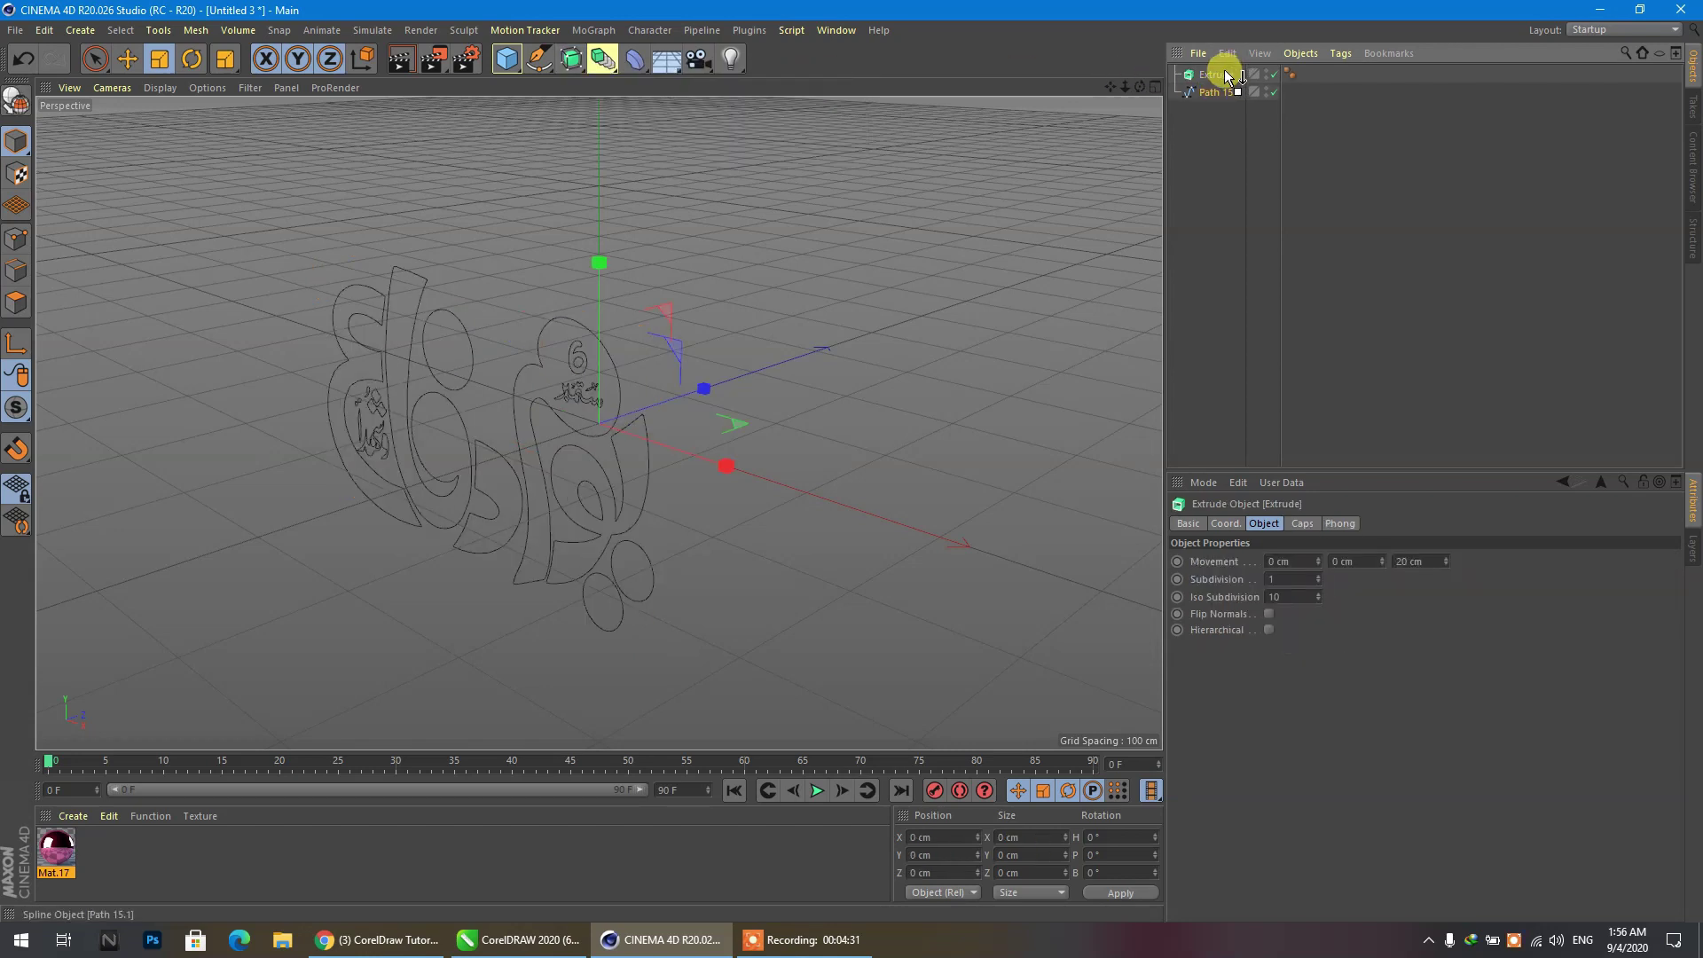
pyautogui.moveTo(1224, 75); pyautogui.dragTo(1224, 75)
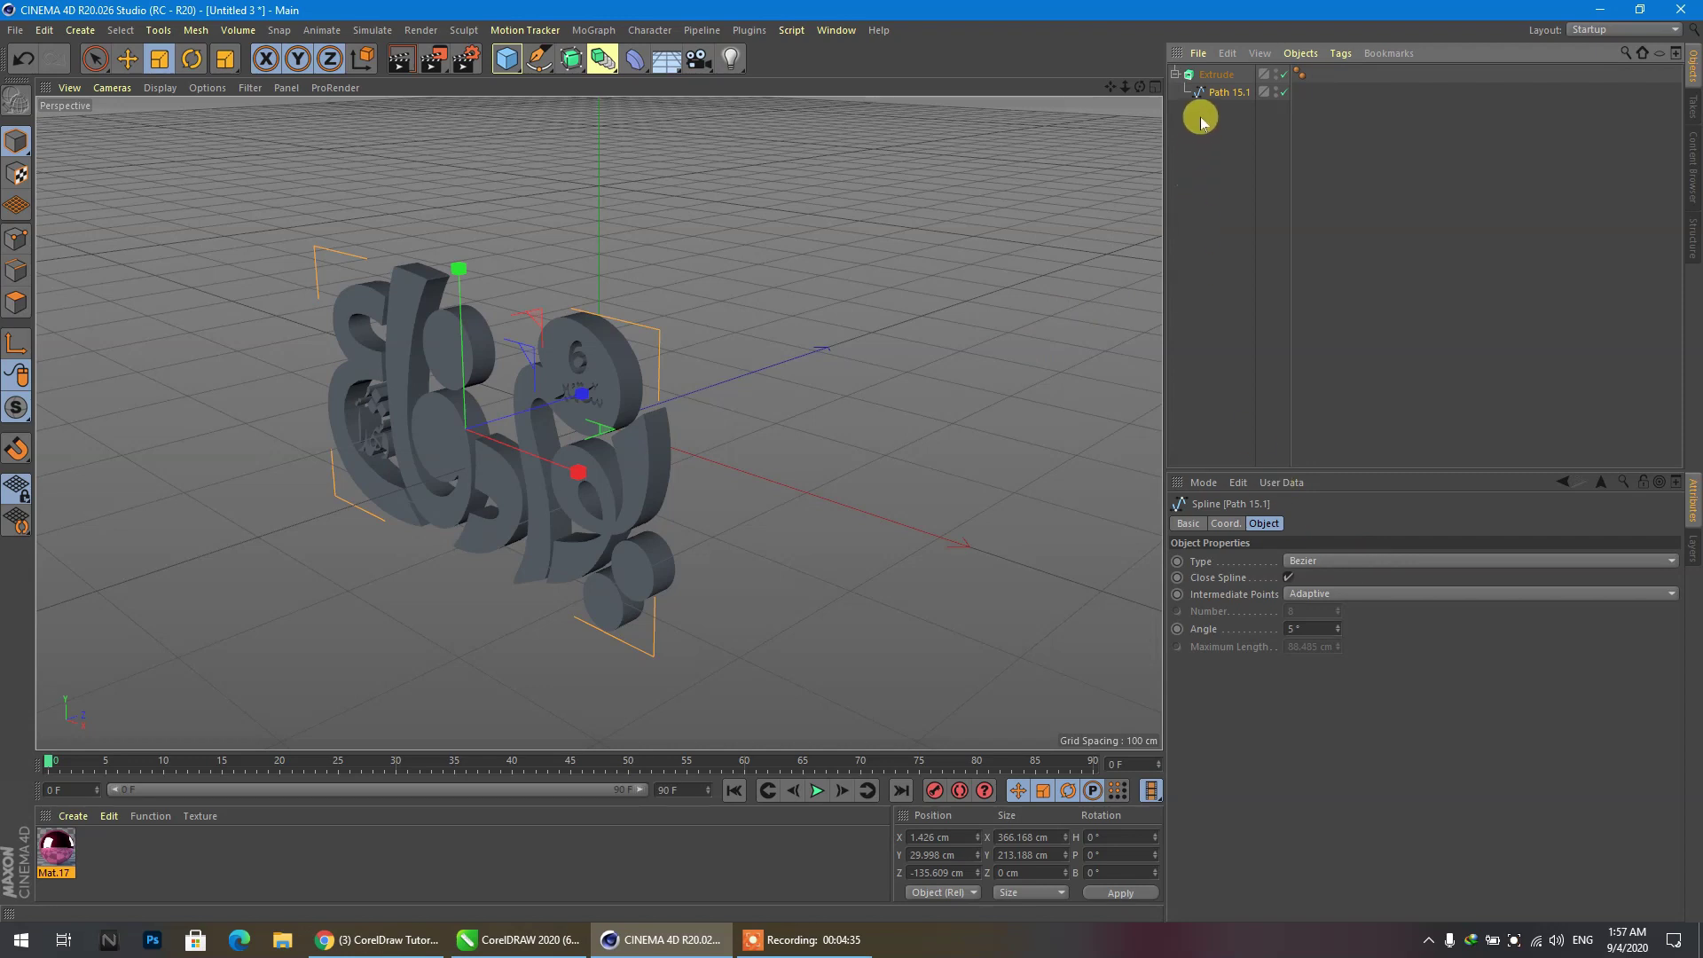
# Set the lettering's extrusion depth to 50 cm in Z.
pyautogui.click(1224, 75)
pyautogui.click(1416, 560)
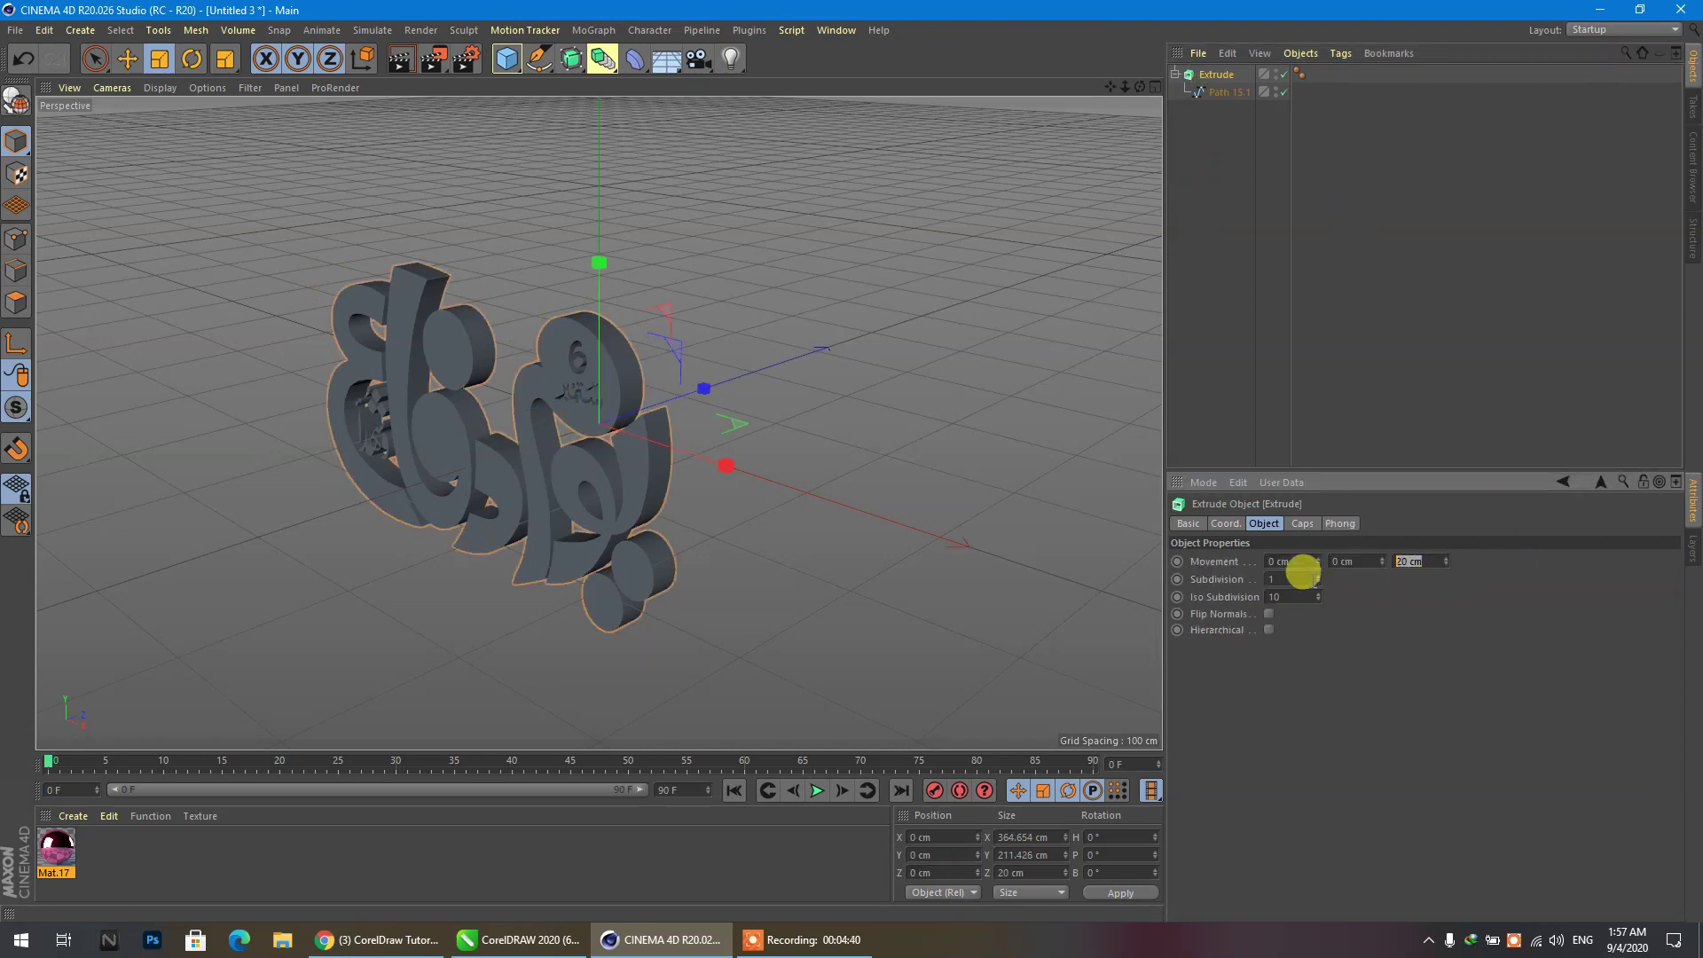
pyautogui.write('50')
pyautogui.press('Return')
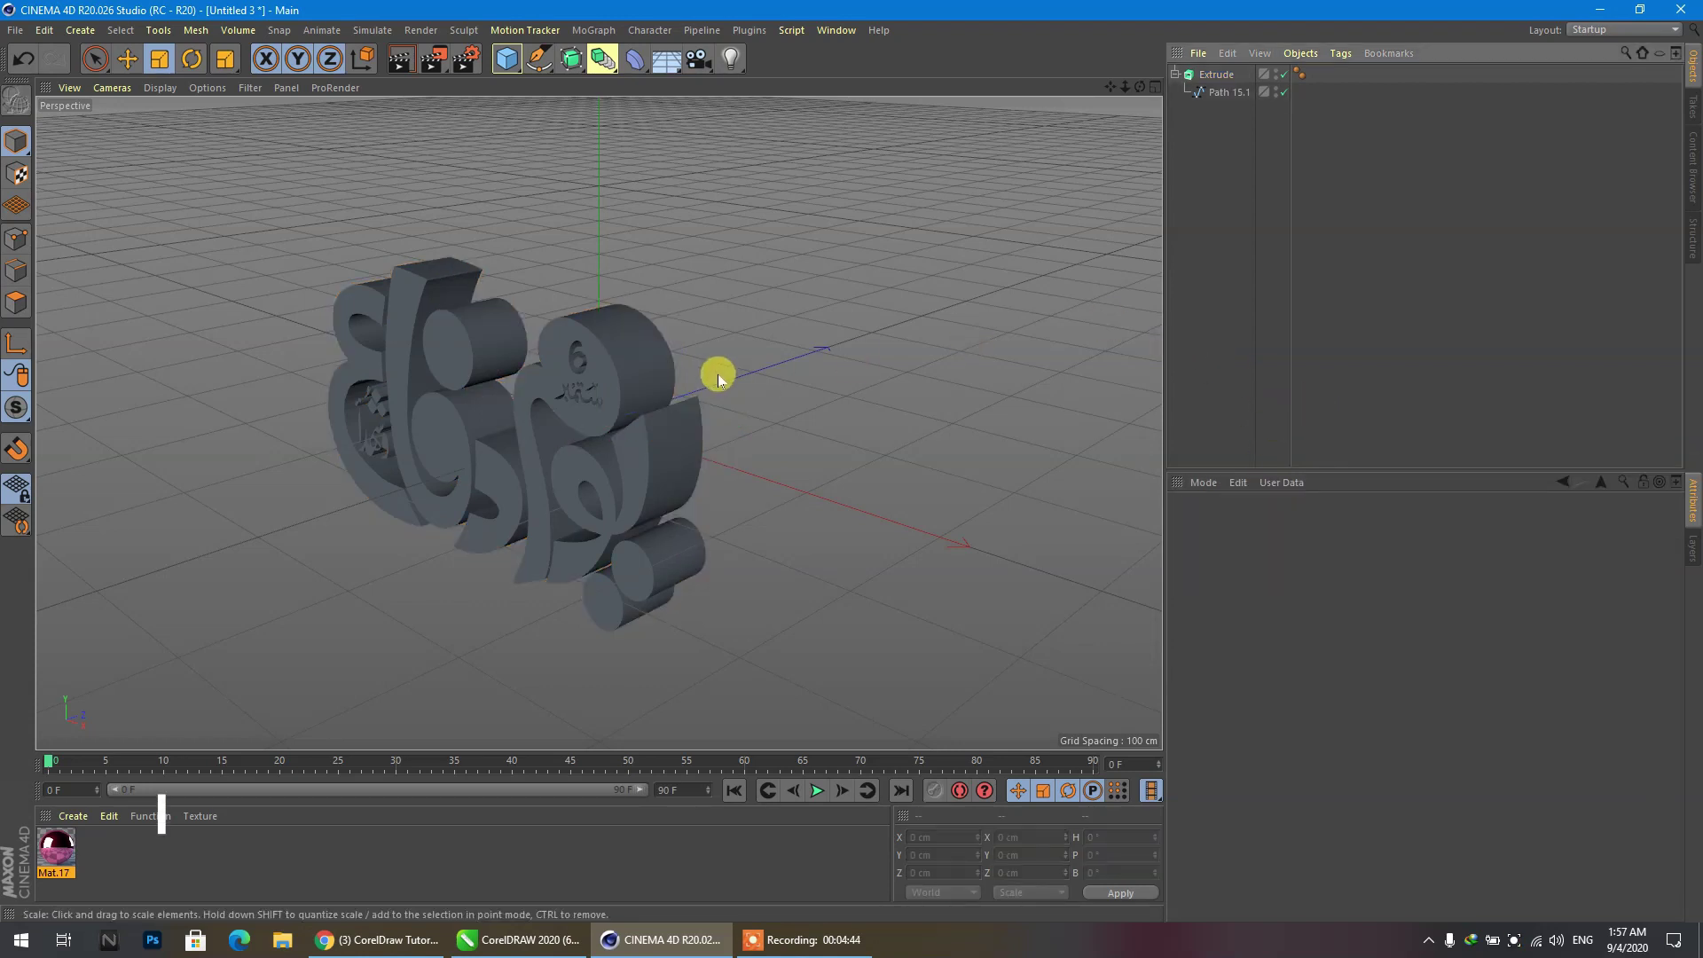
# Duplicate the extruded lettering along the Z axis, placing the copy behind the original at about 102 cm.
pyautogui.scroll(4, 424, 461)
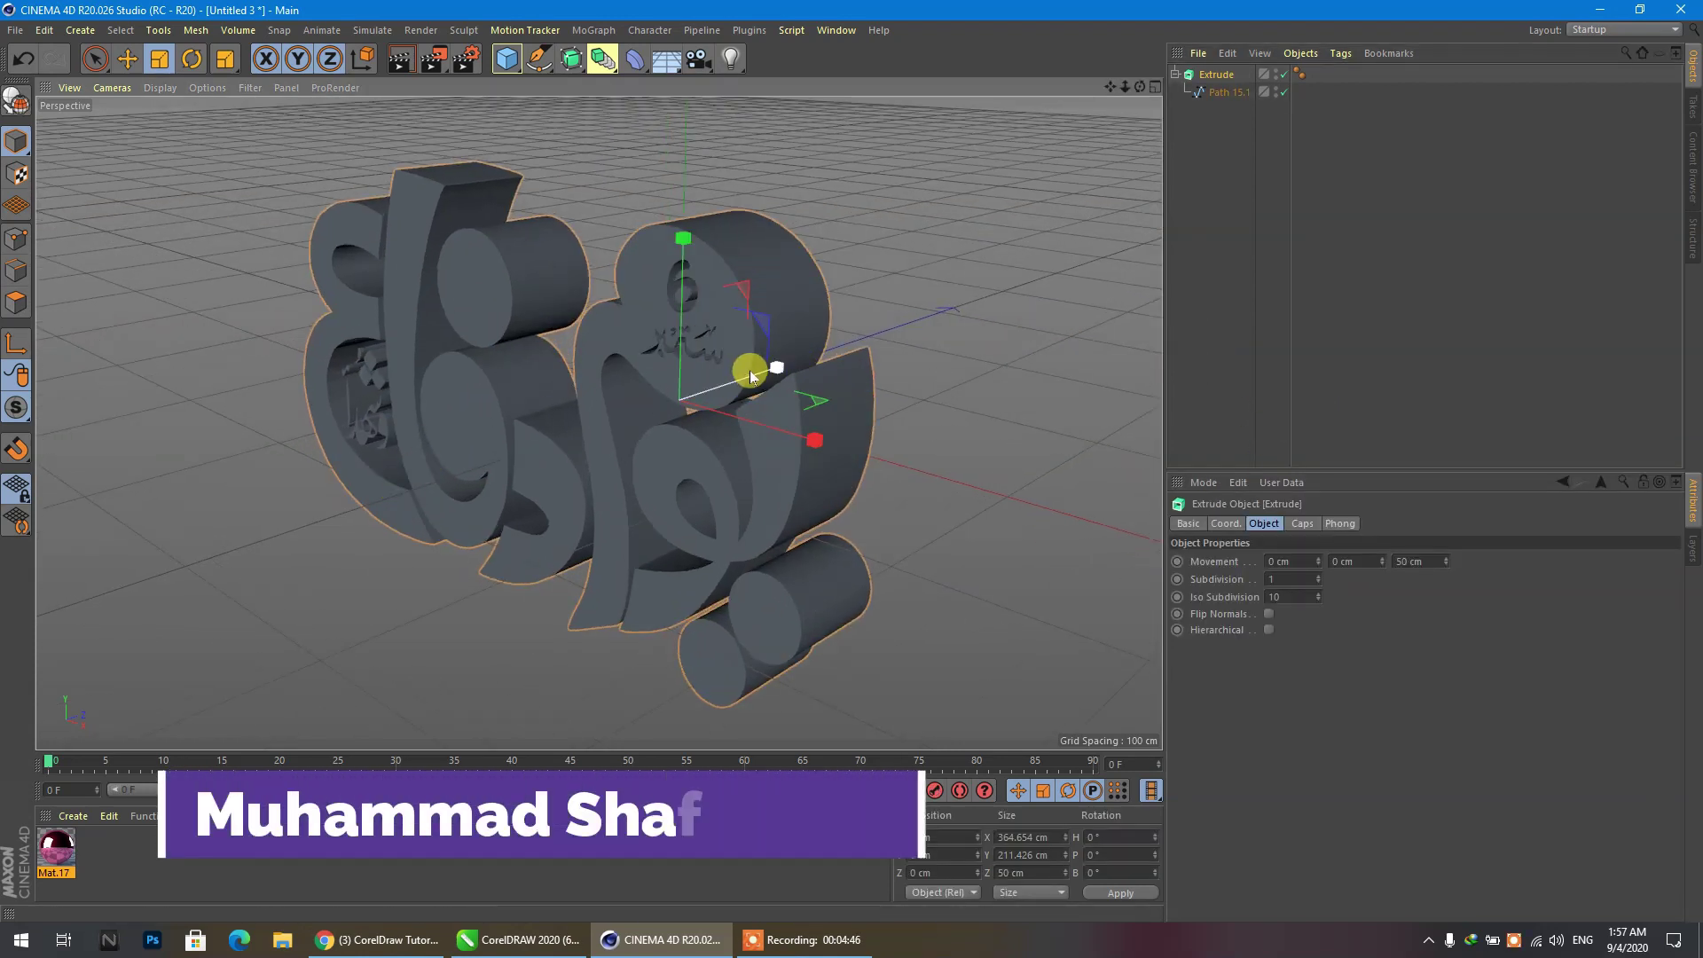
pyautogui.click(129, 59)
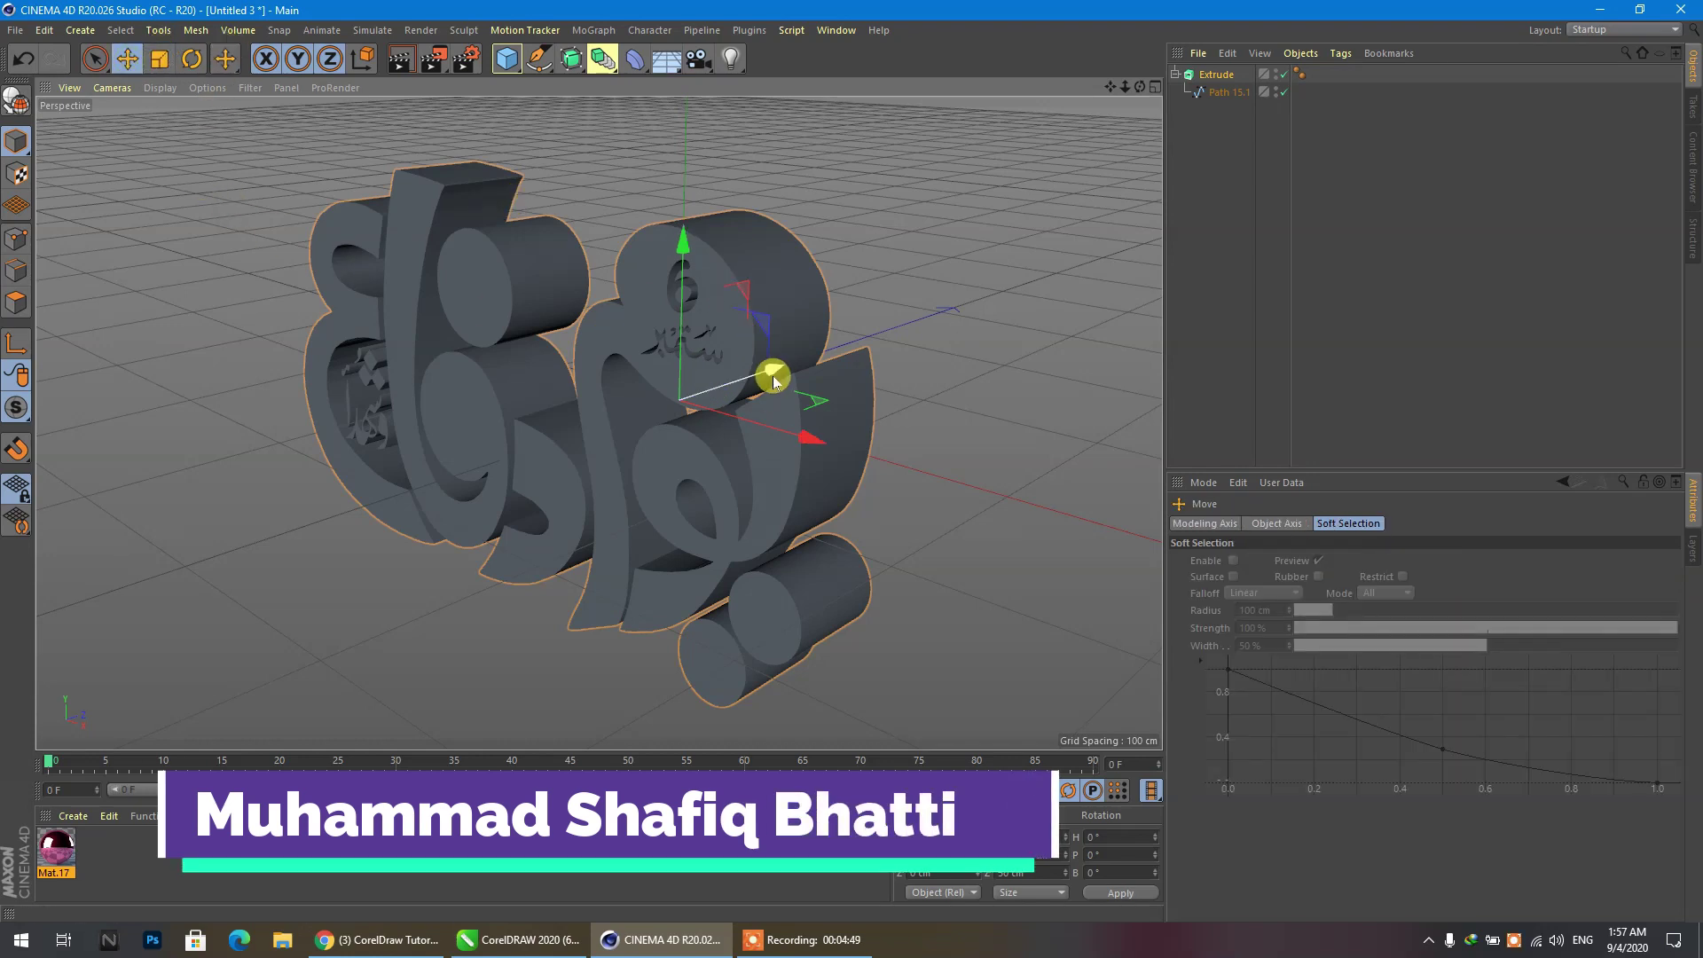
pyautogui.moveTo(774, 374); pyautogui.dragTo(868, 337)
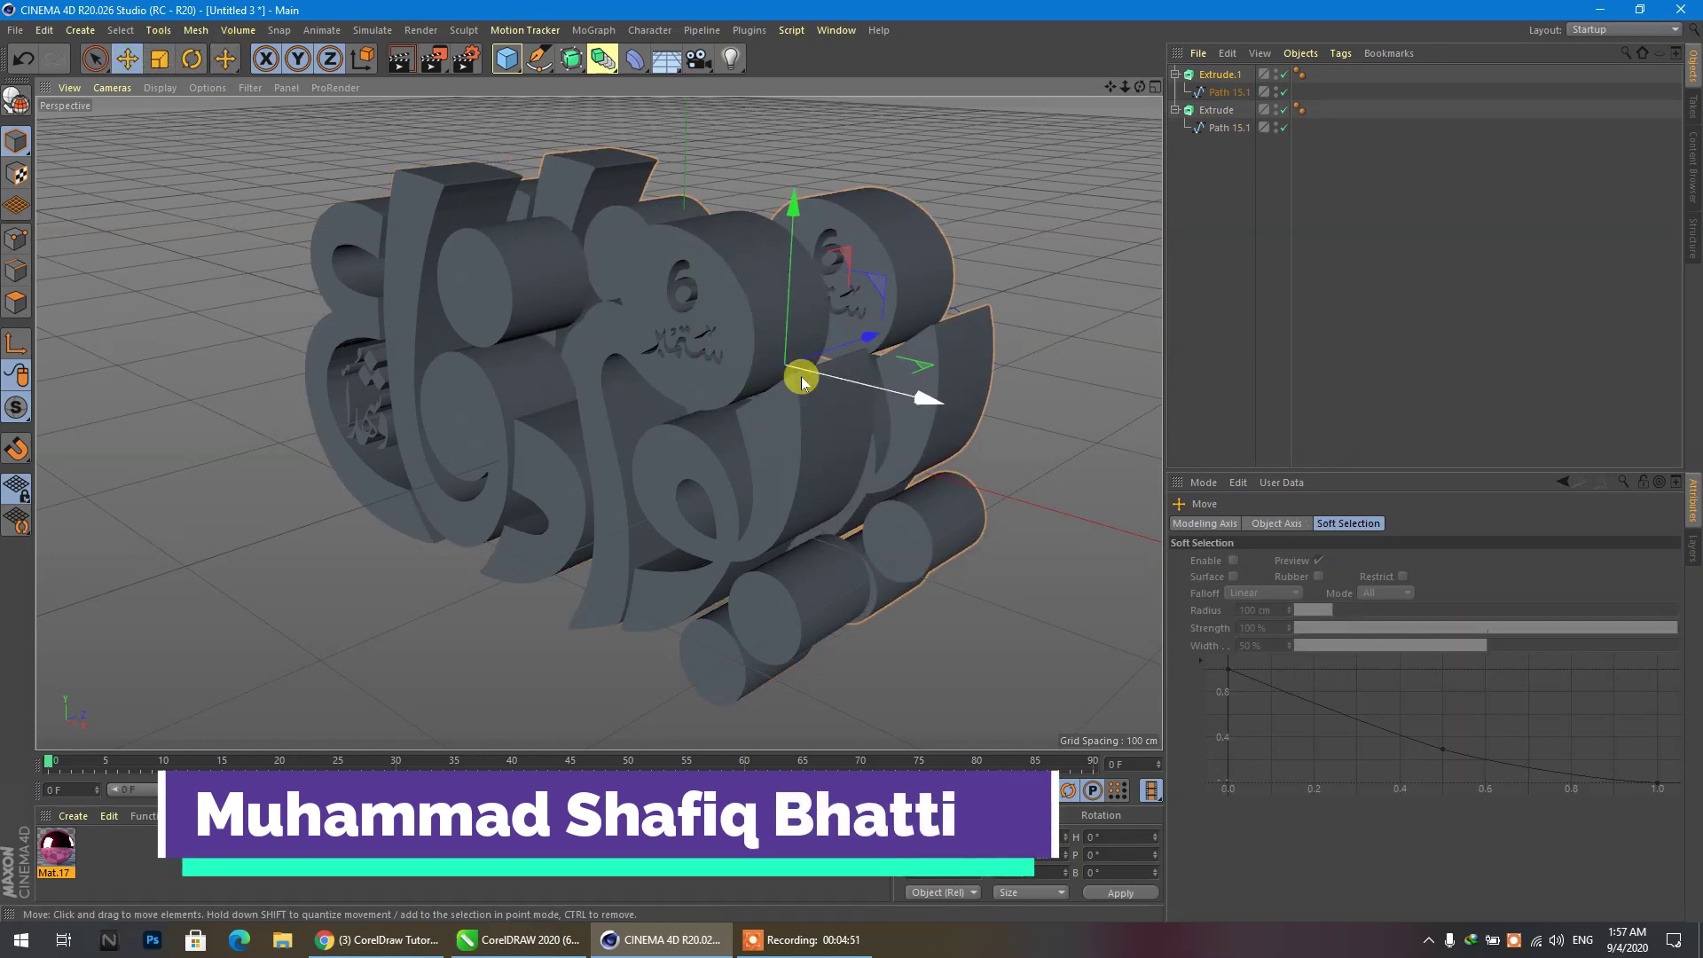
# Set both the start and end caps to Fillet Cap on the two lettering extrusions together.
pyautogui.click(1227, 78)
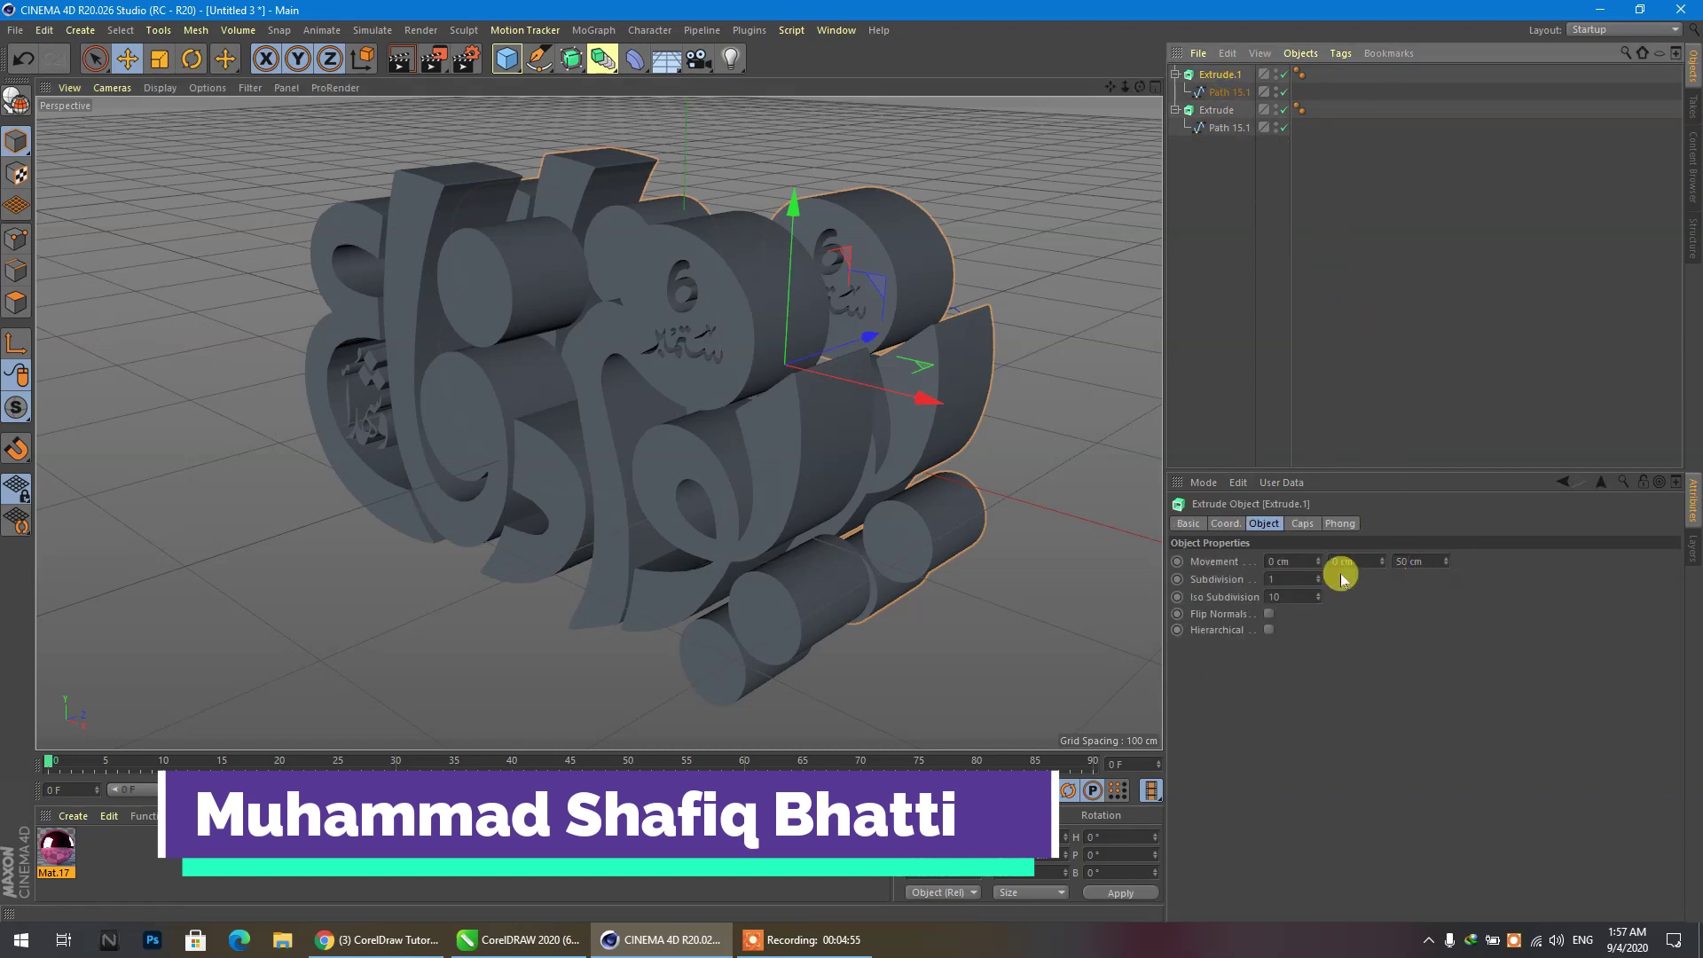
pyautogui.click(1302, 526)
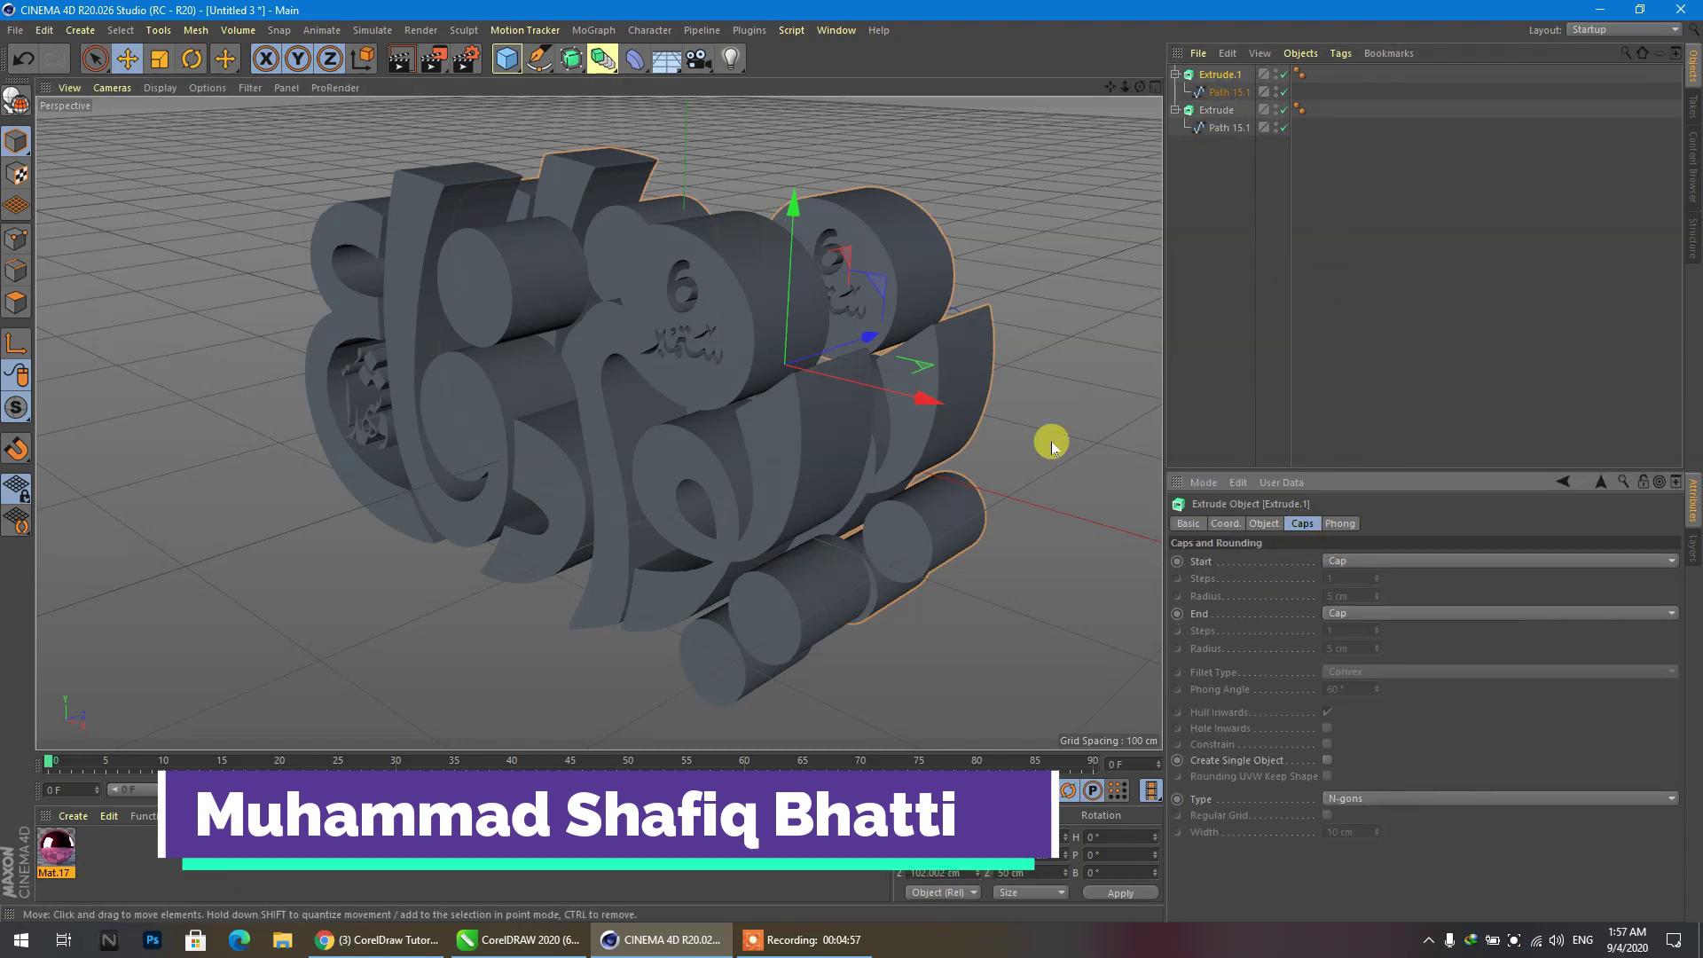
pyautogui.moveTo(1224, 139); pyautogui.dragTo(1207, 58)
pyautogui.click(1176, 74)
pyautogui.click(1175, 92)
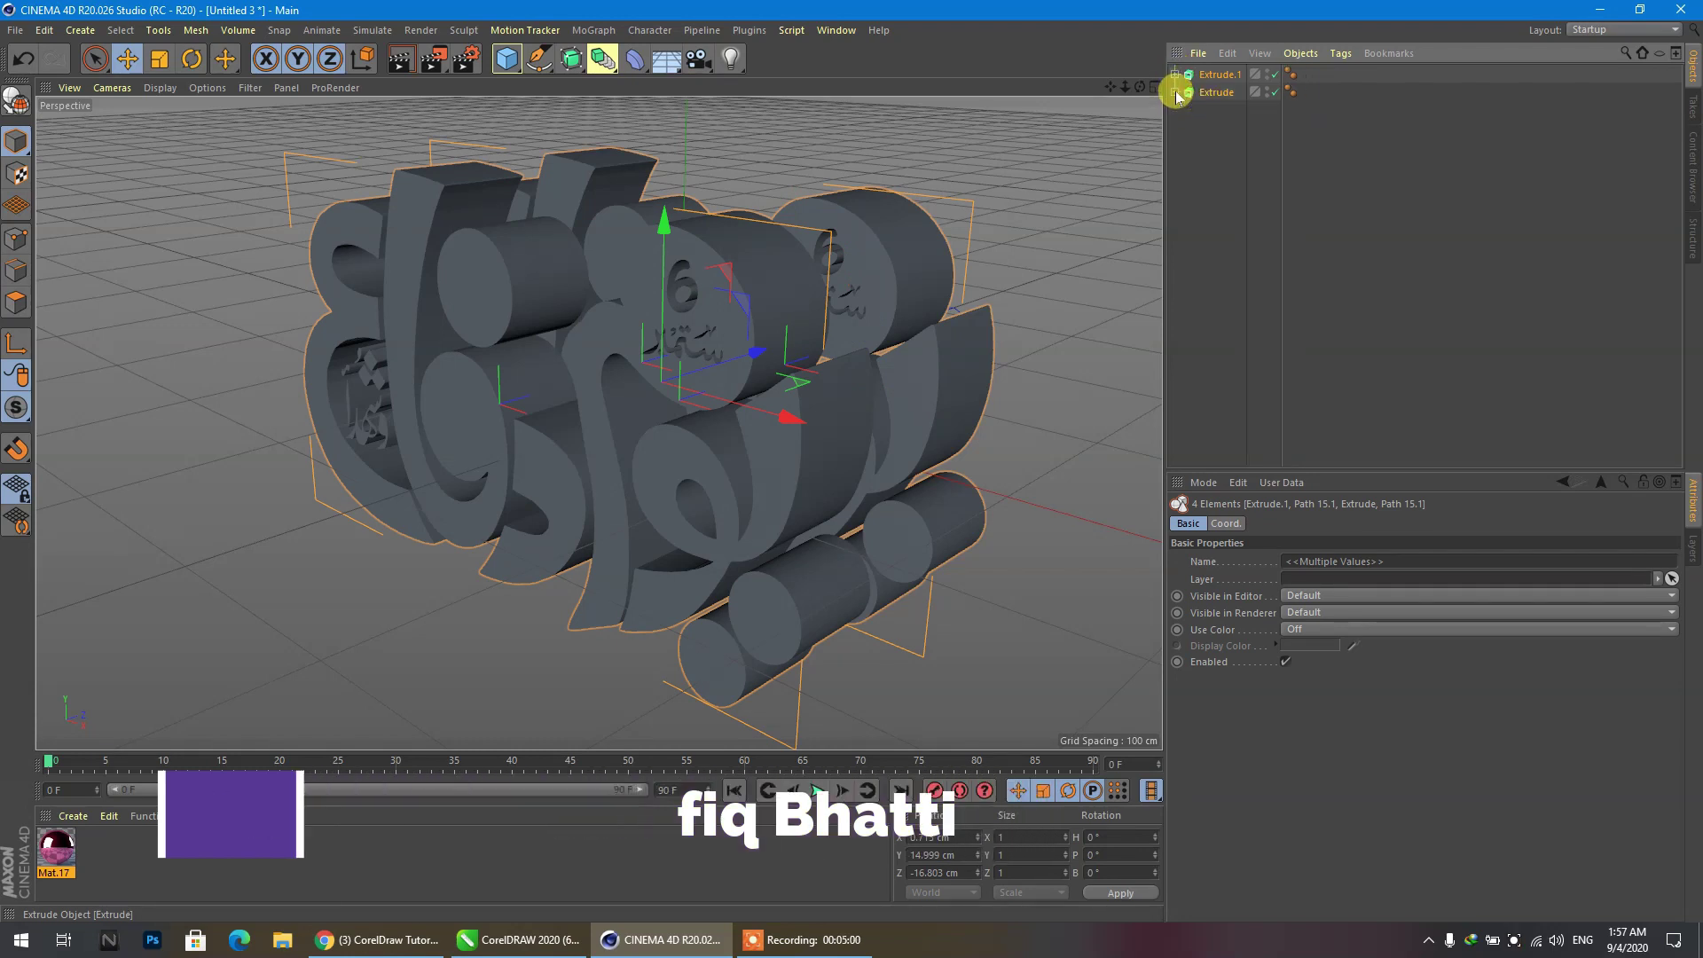
pyautogui.moveTo(1221, 133); pyautogui.dragTo(1200, 59)
pyautogui.click(1348, 560)
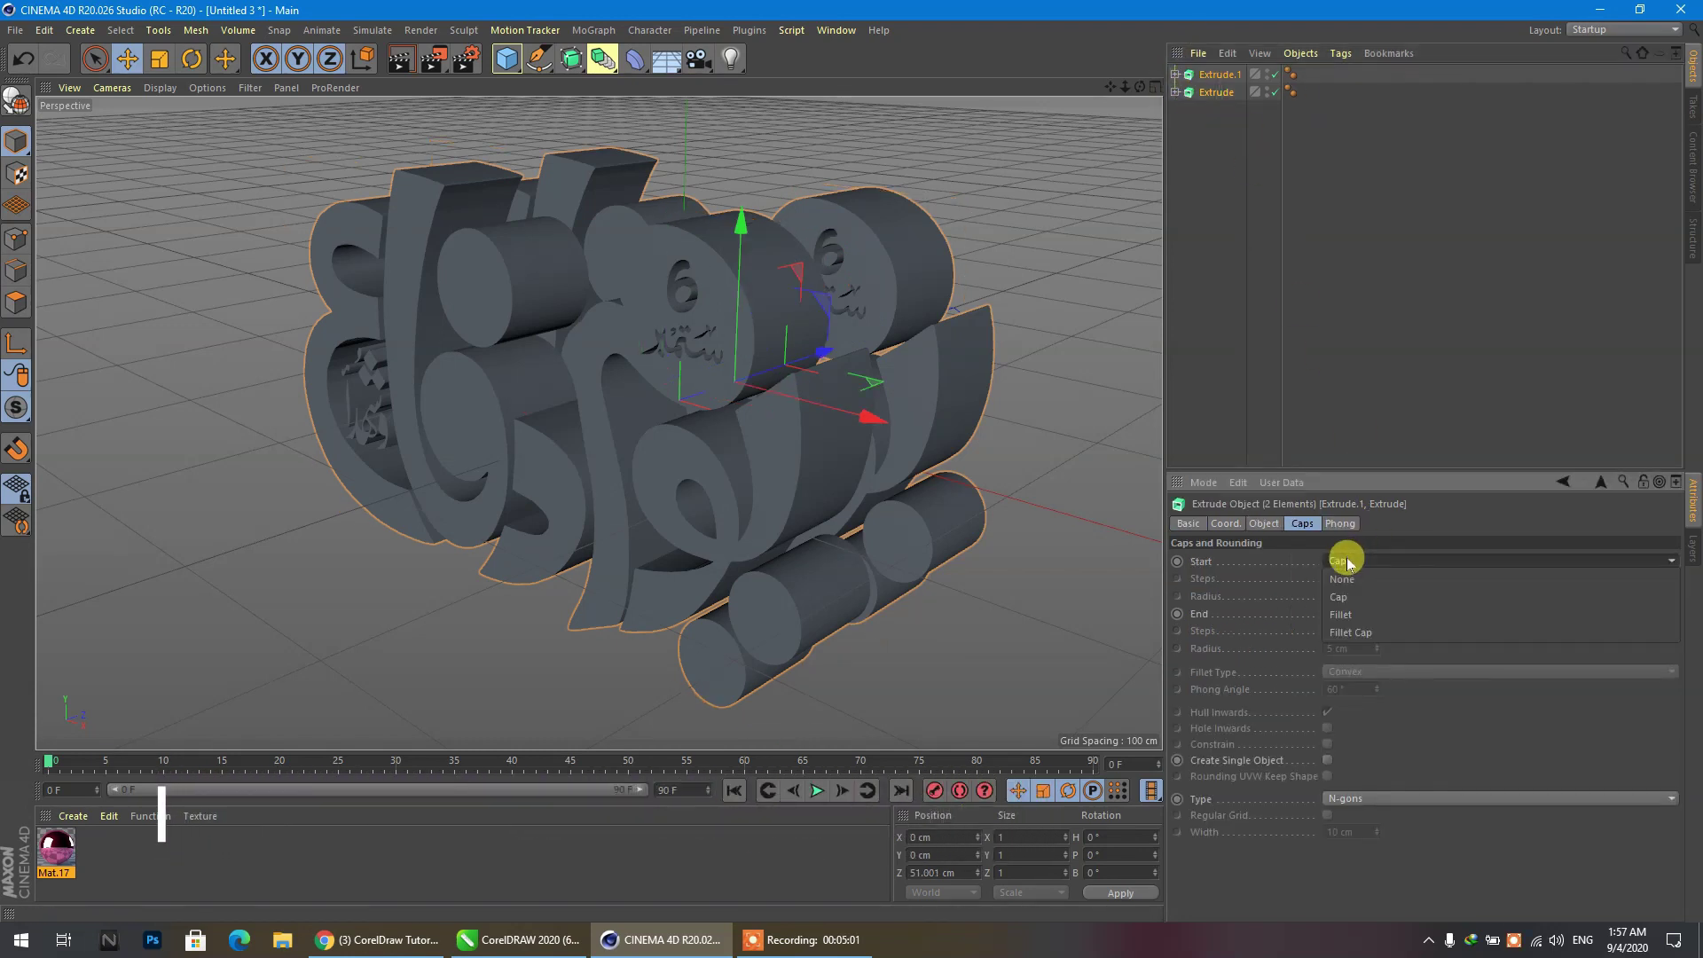
pyautogui.click(1355, 630)
pyautogui.click(1352, 616)
pyautogui.click(1349, 676)
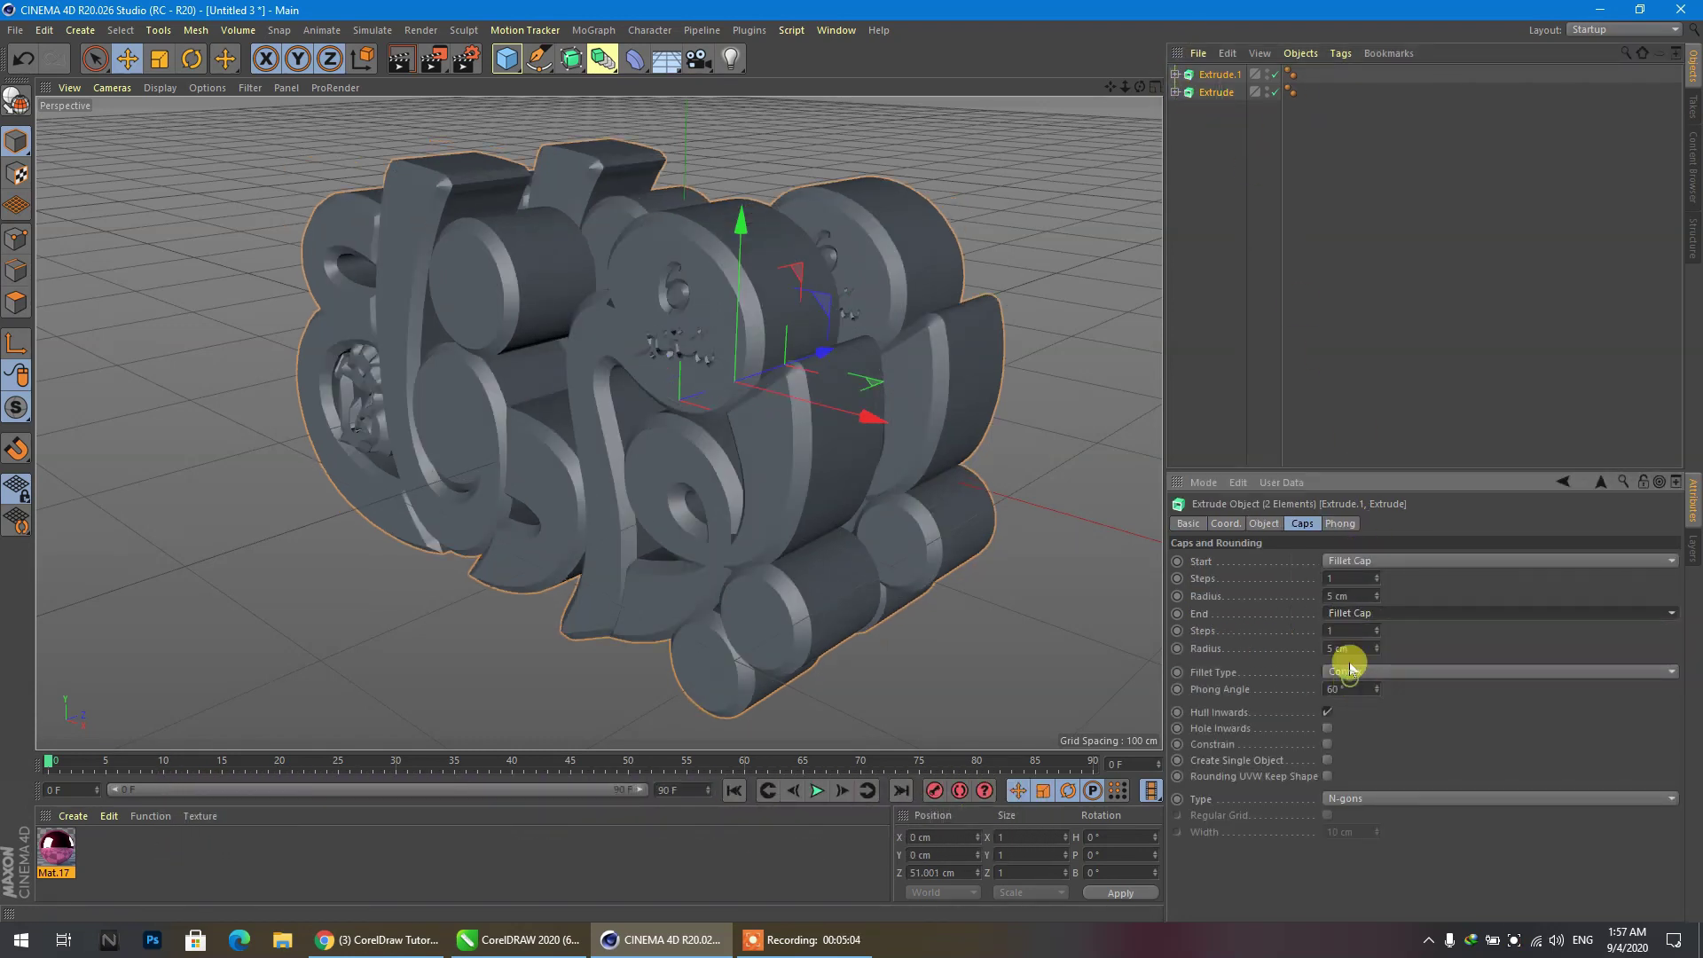
# Set the start and end fillets of both extrusions to 2 steps and a 2 cm radius.
pyautogui.moveTo(1348, 593); pyautogui.dragTo(1251, 596)
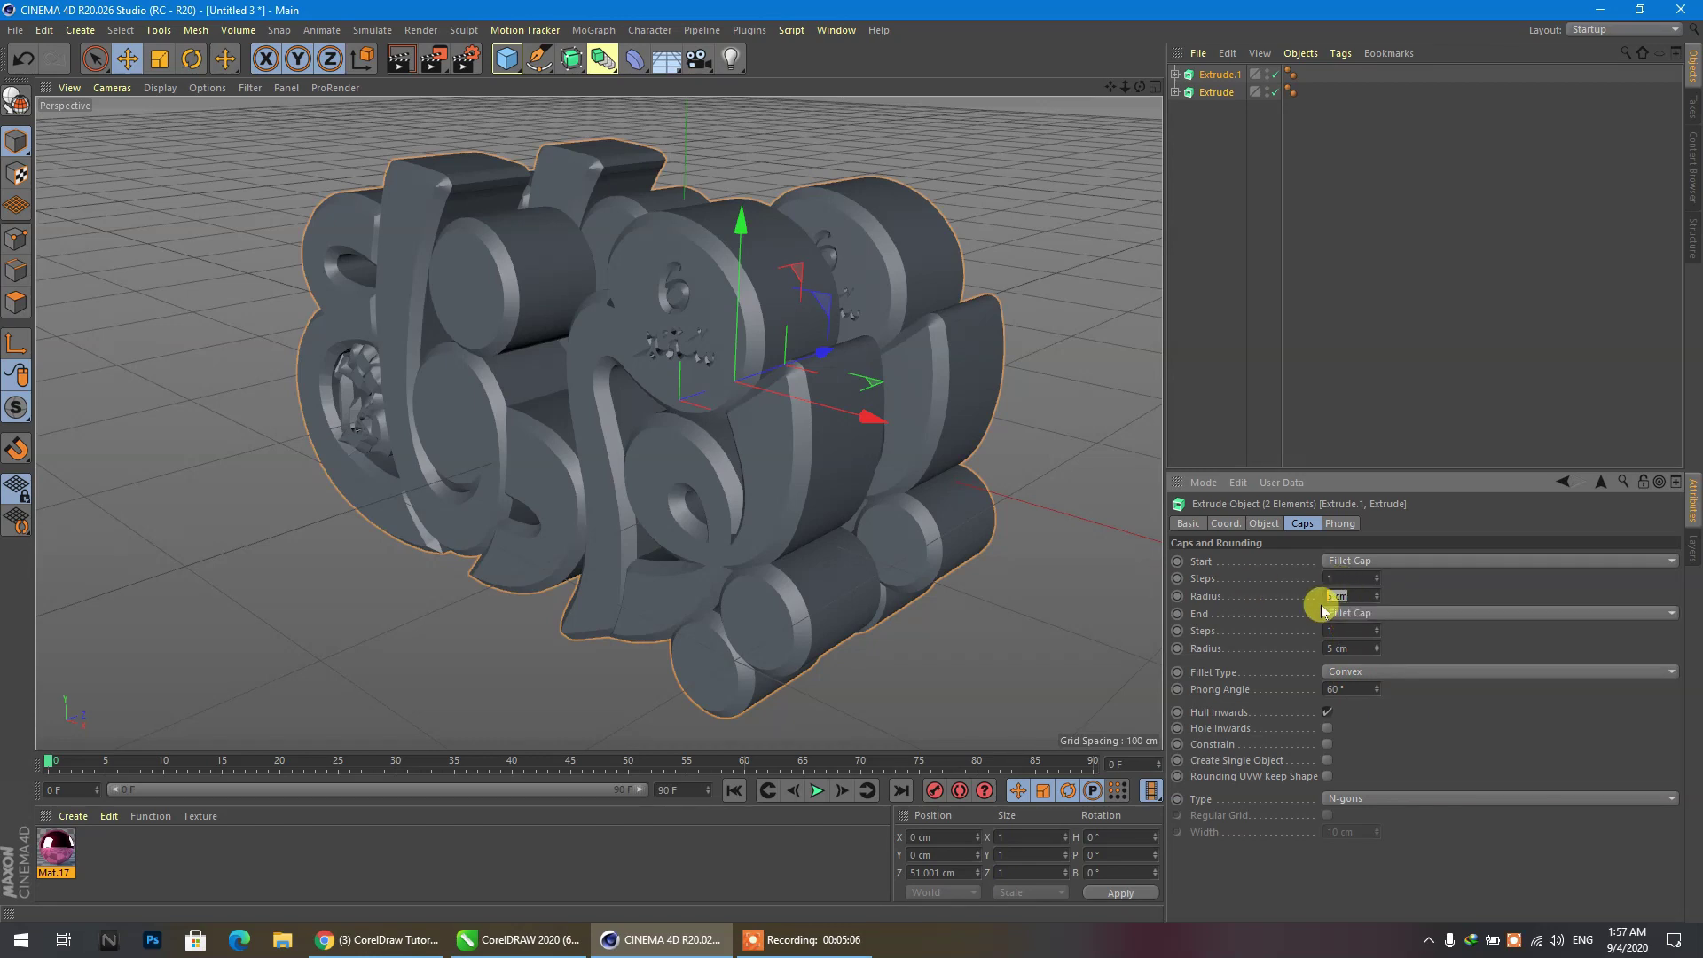
pyautogui.write('2')
pyautogui.moveTo(1361, 576); pyautogui.dragTo(1260, 575)
pyautogui.write('2')
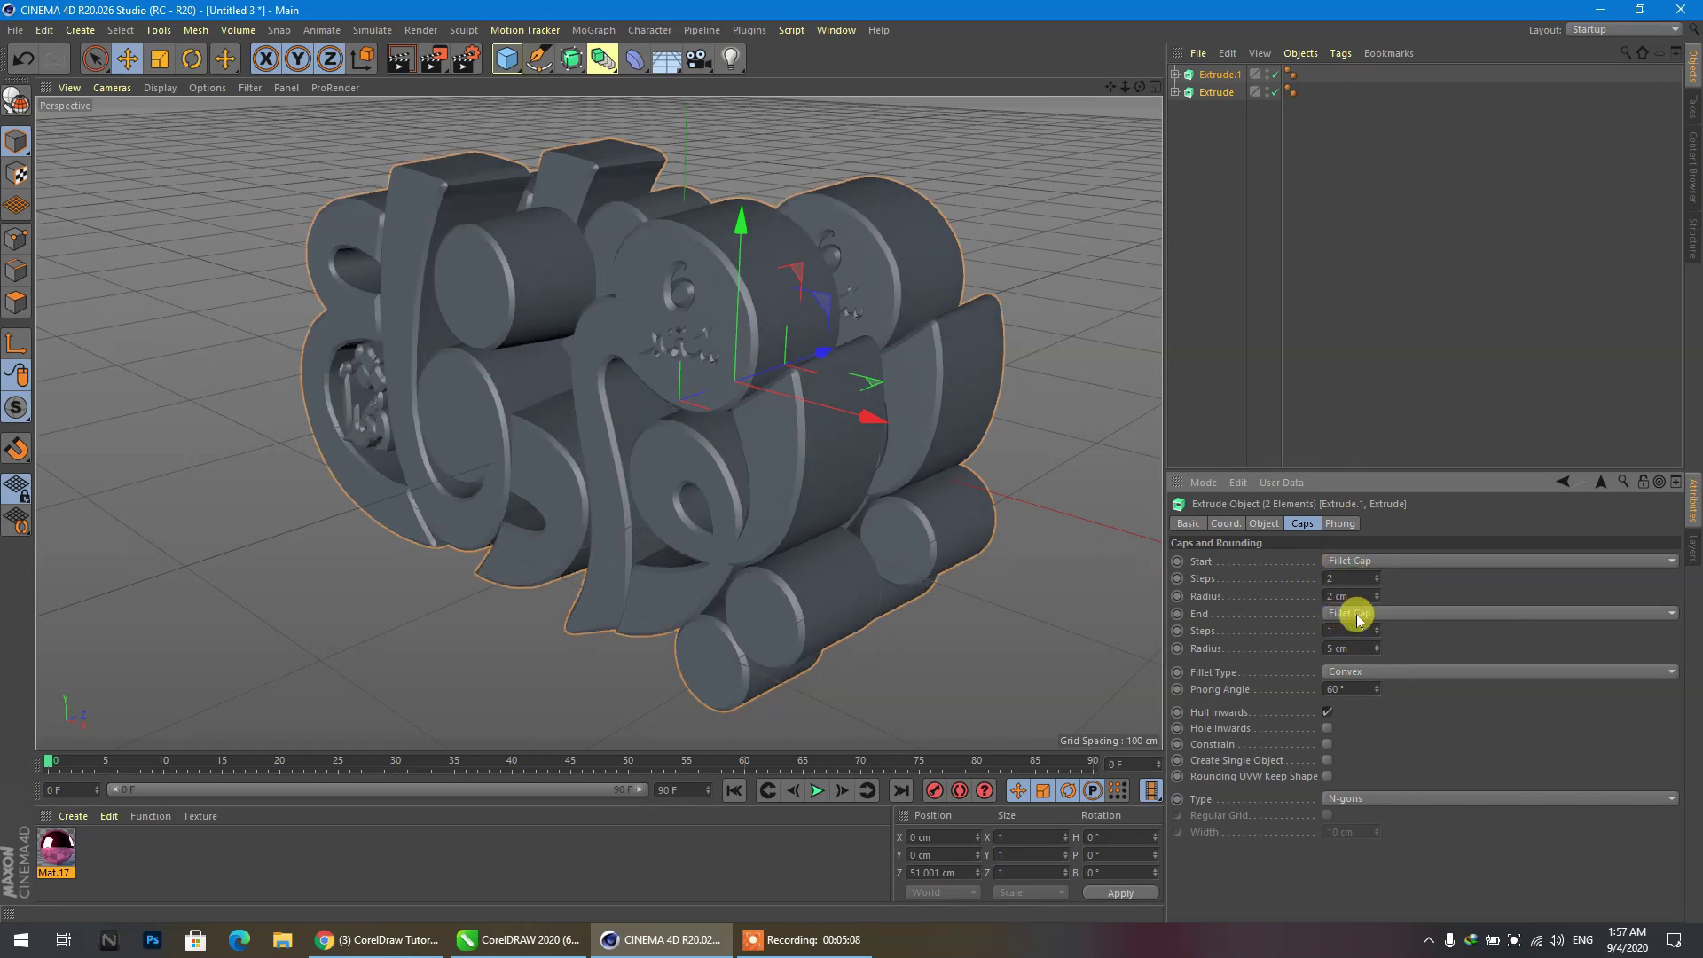
pyautogui.write('2')
pyautogui.moveTo(1344, 631); pyautogui.dragTo(1293, 643)
pyautogui.write('2')
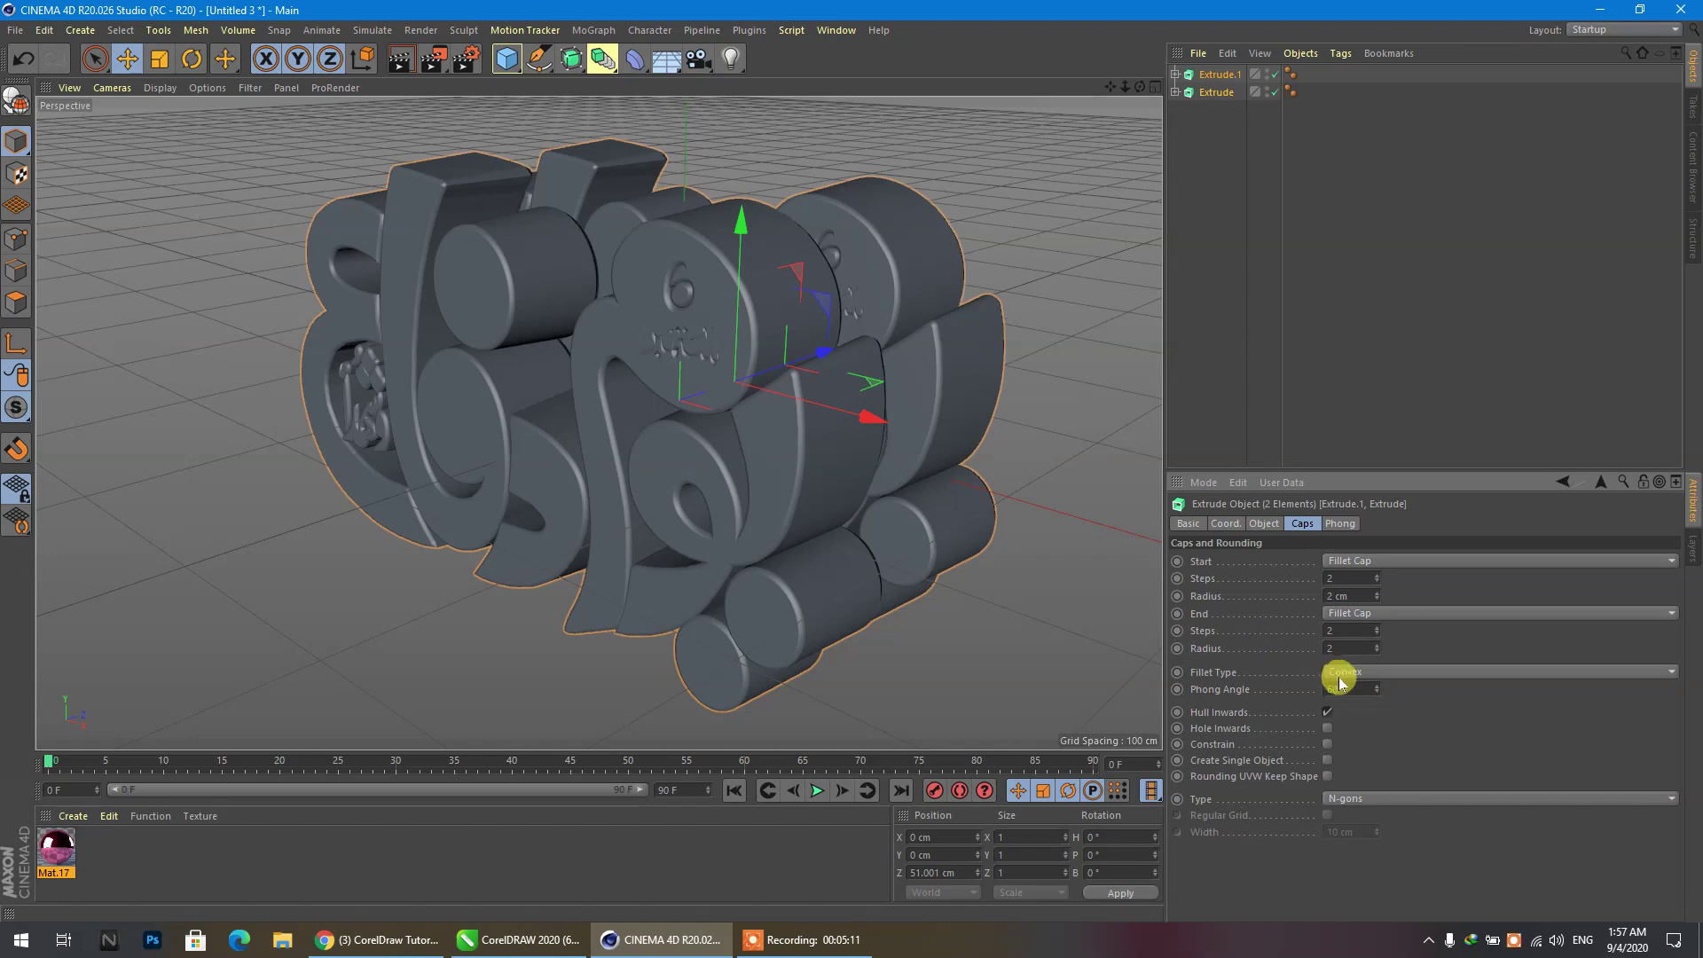
# Change the cap type of both extrusions to Quadrangles and display the viewport in Gouraud Shading (Lines).
pyautogui.click(1348, 798)
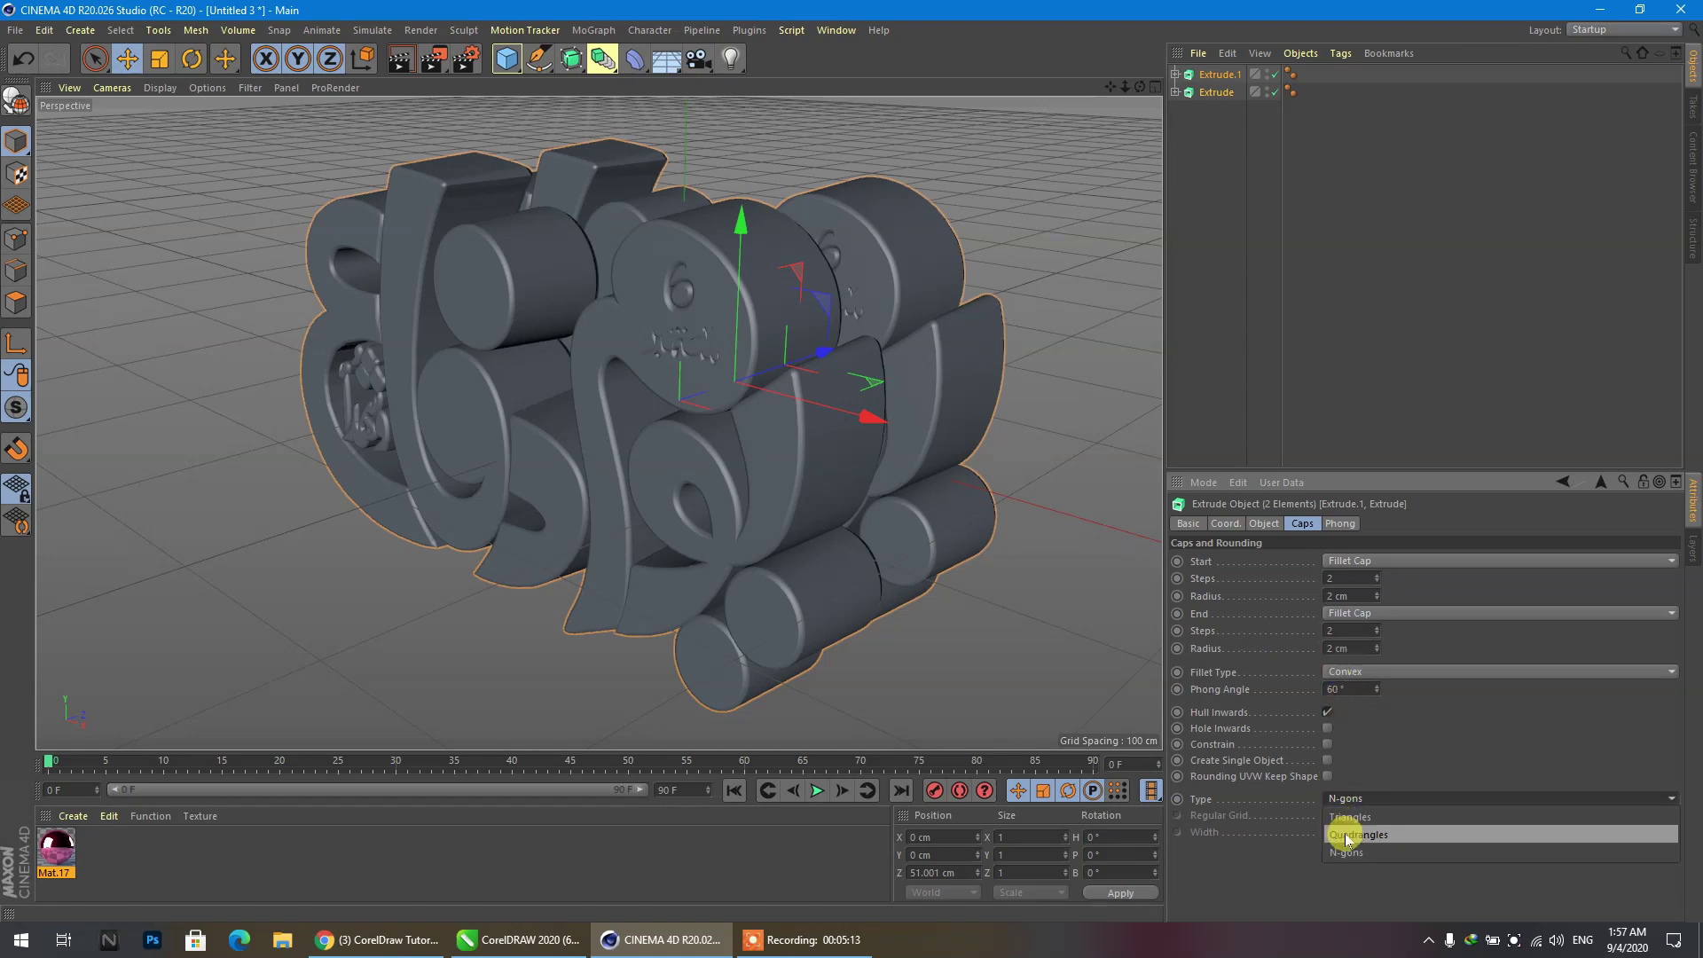
pyautogui.click(1377, 837)
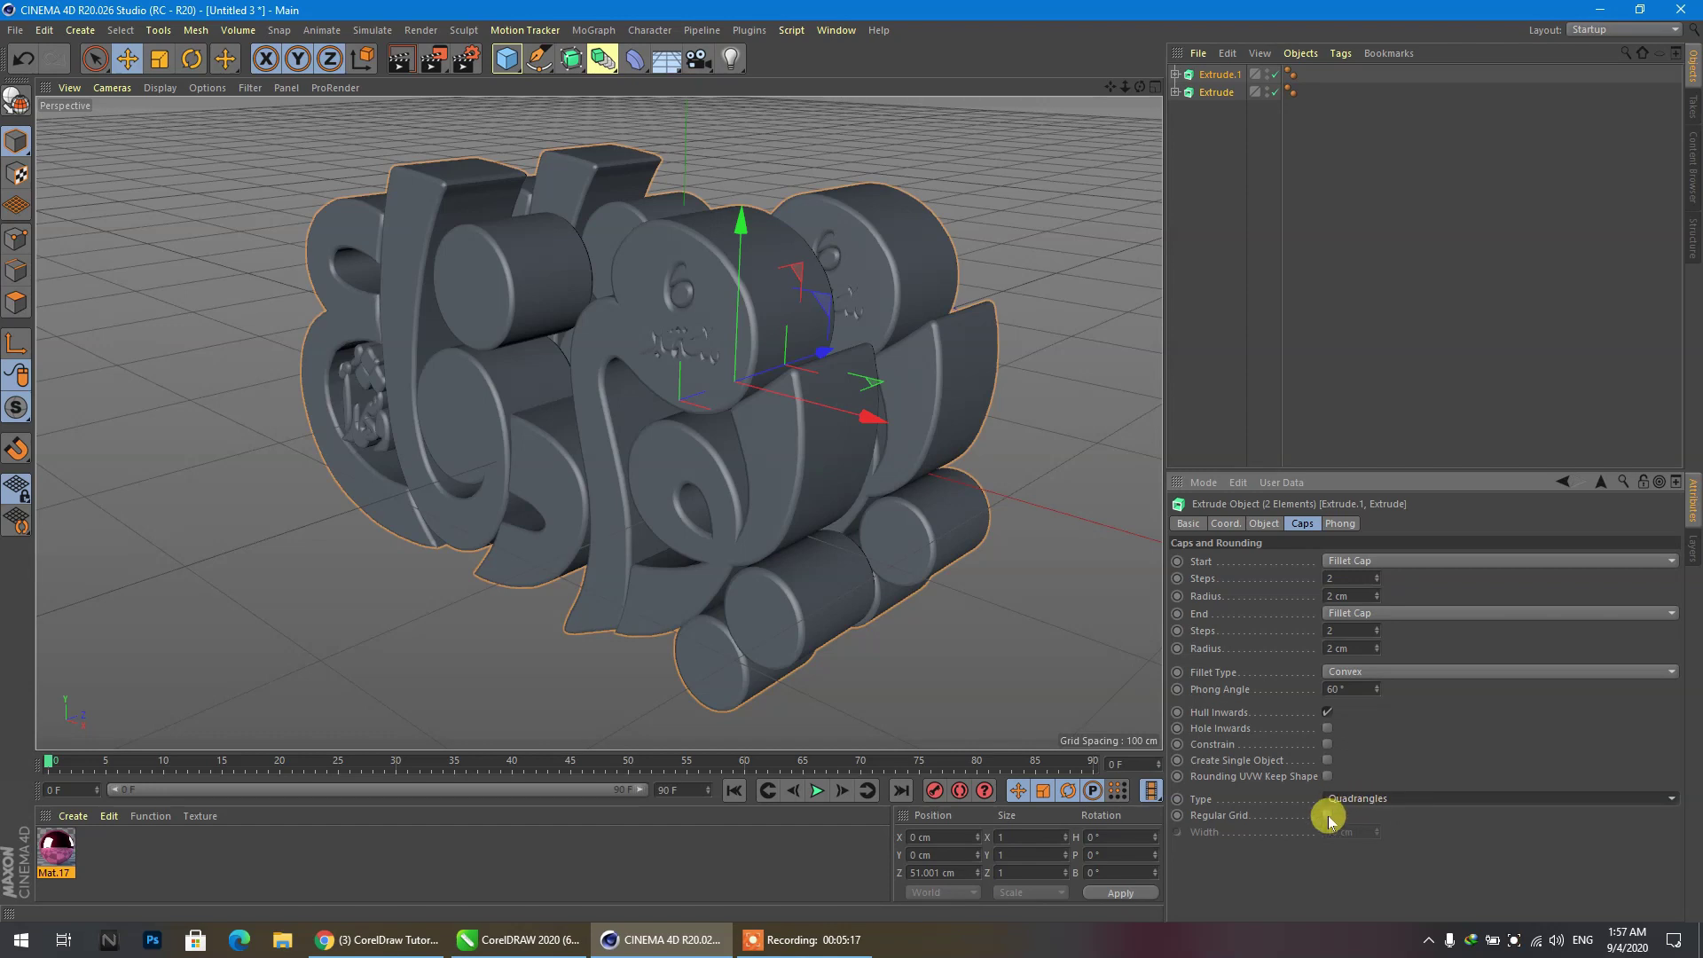
pyautogui.click(165, 87)
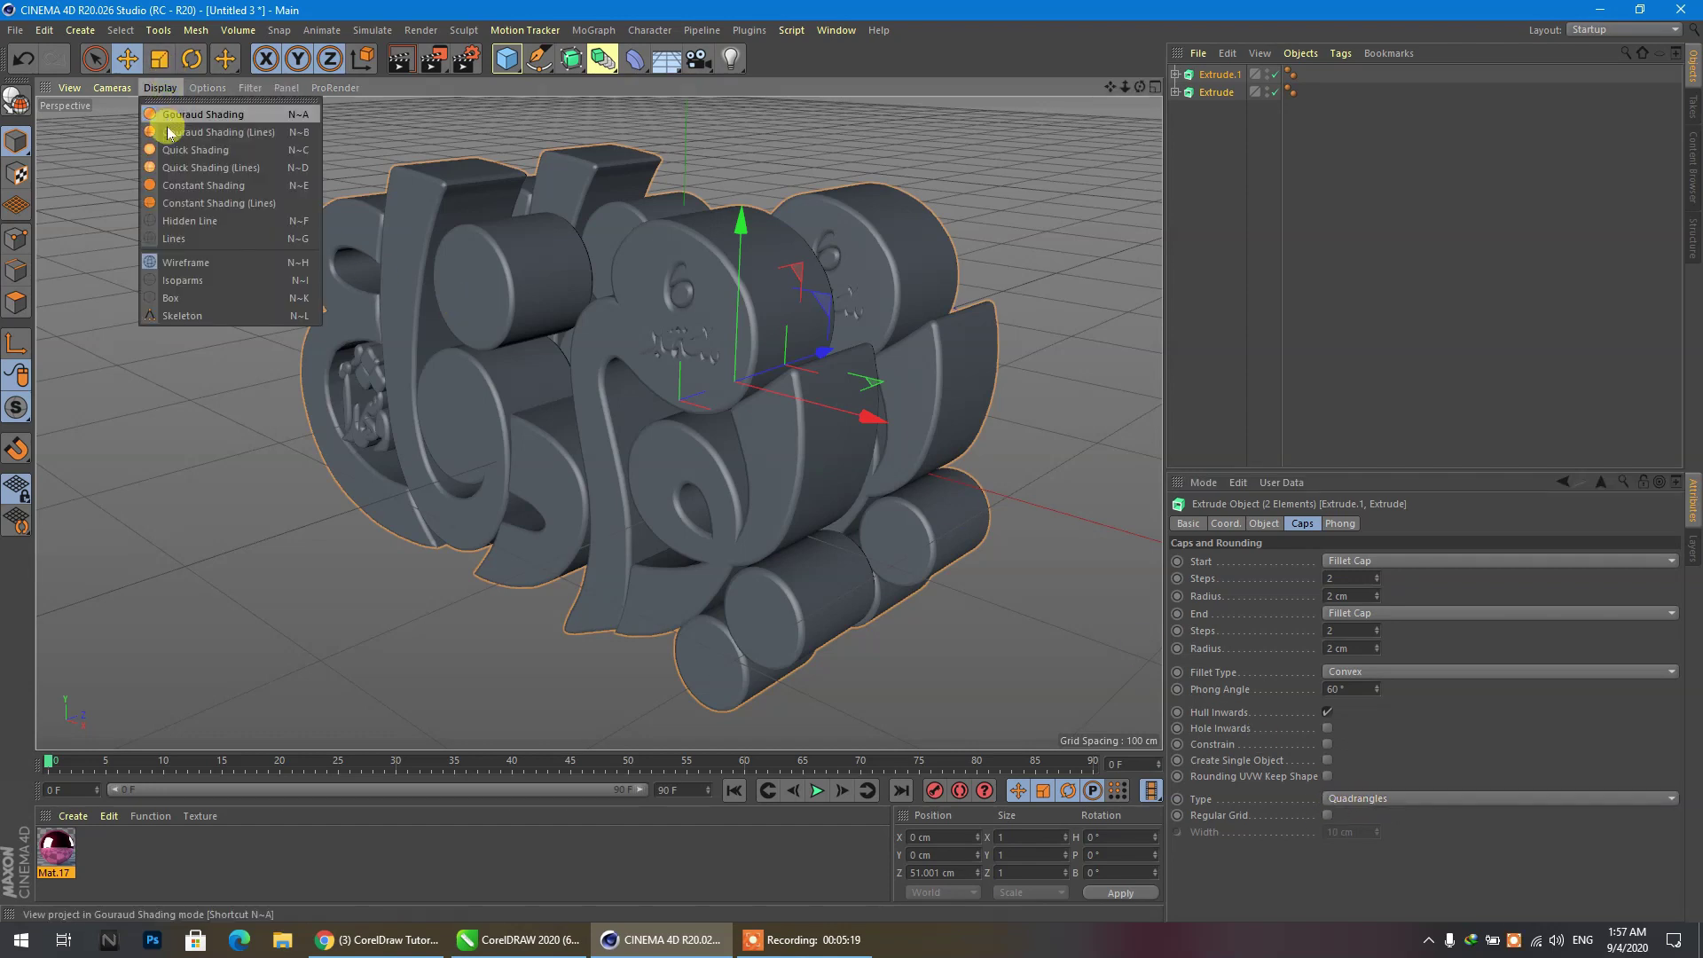
pyautogui.click(167, 126)
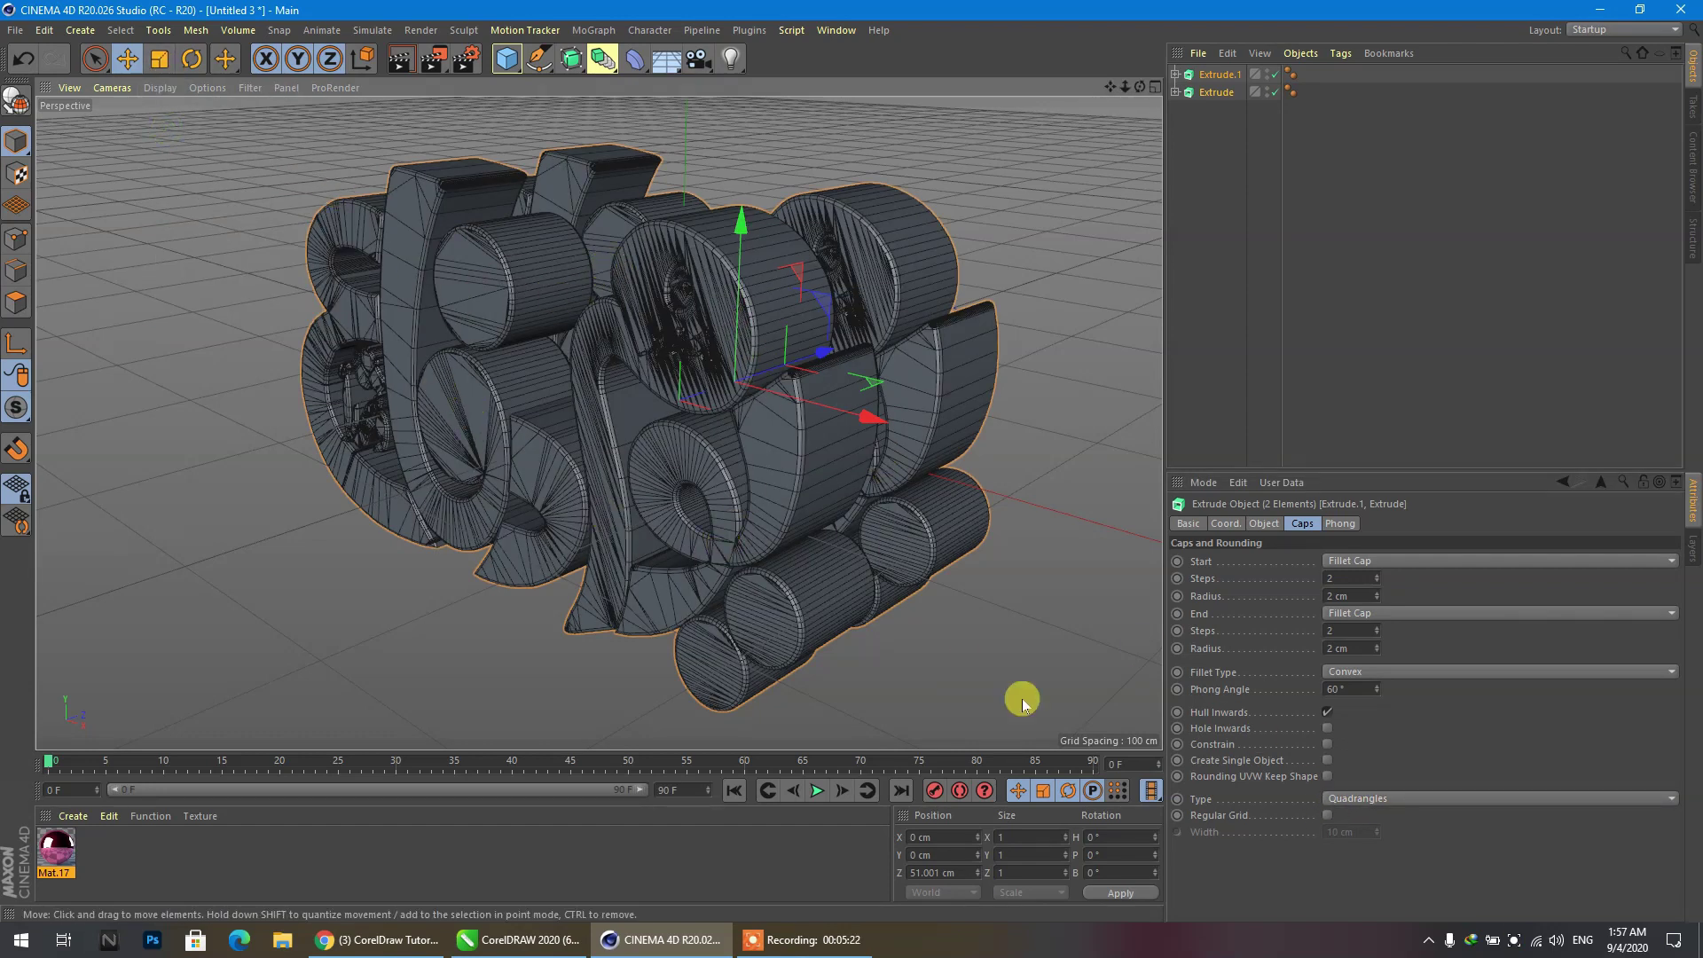
# Enable a regular grid 2 cm wide on the caps of both extrusions and display the viewport in plain Gouraud Shading.
pyautogui.click(1326, 816)
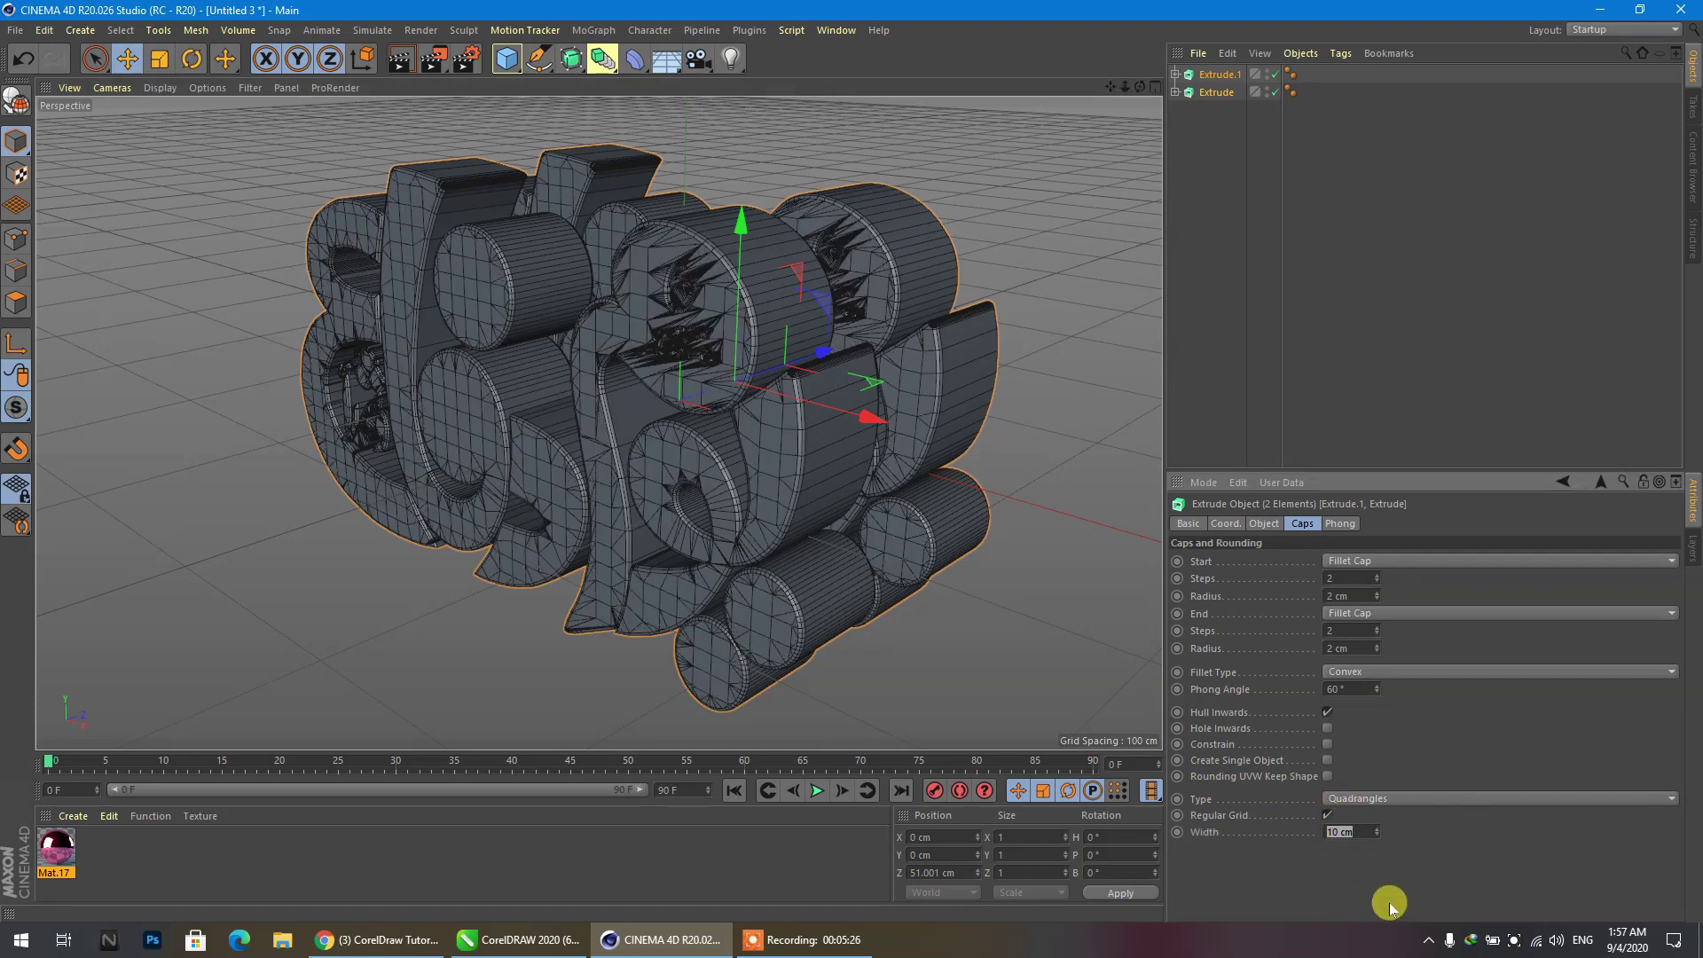
pyautogui.write('4')
pyautogui.press('Return')
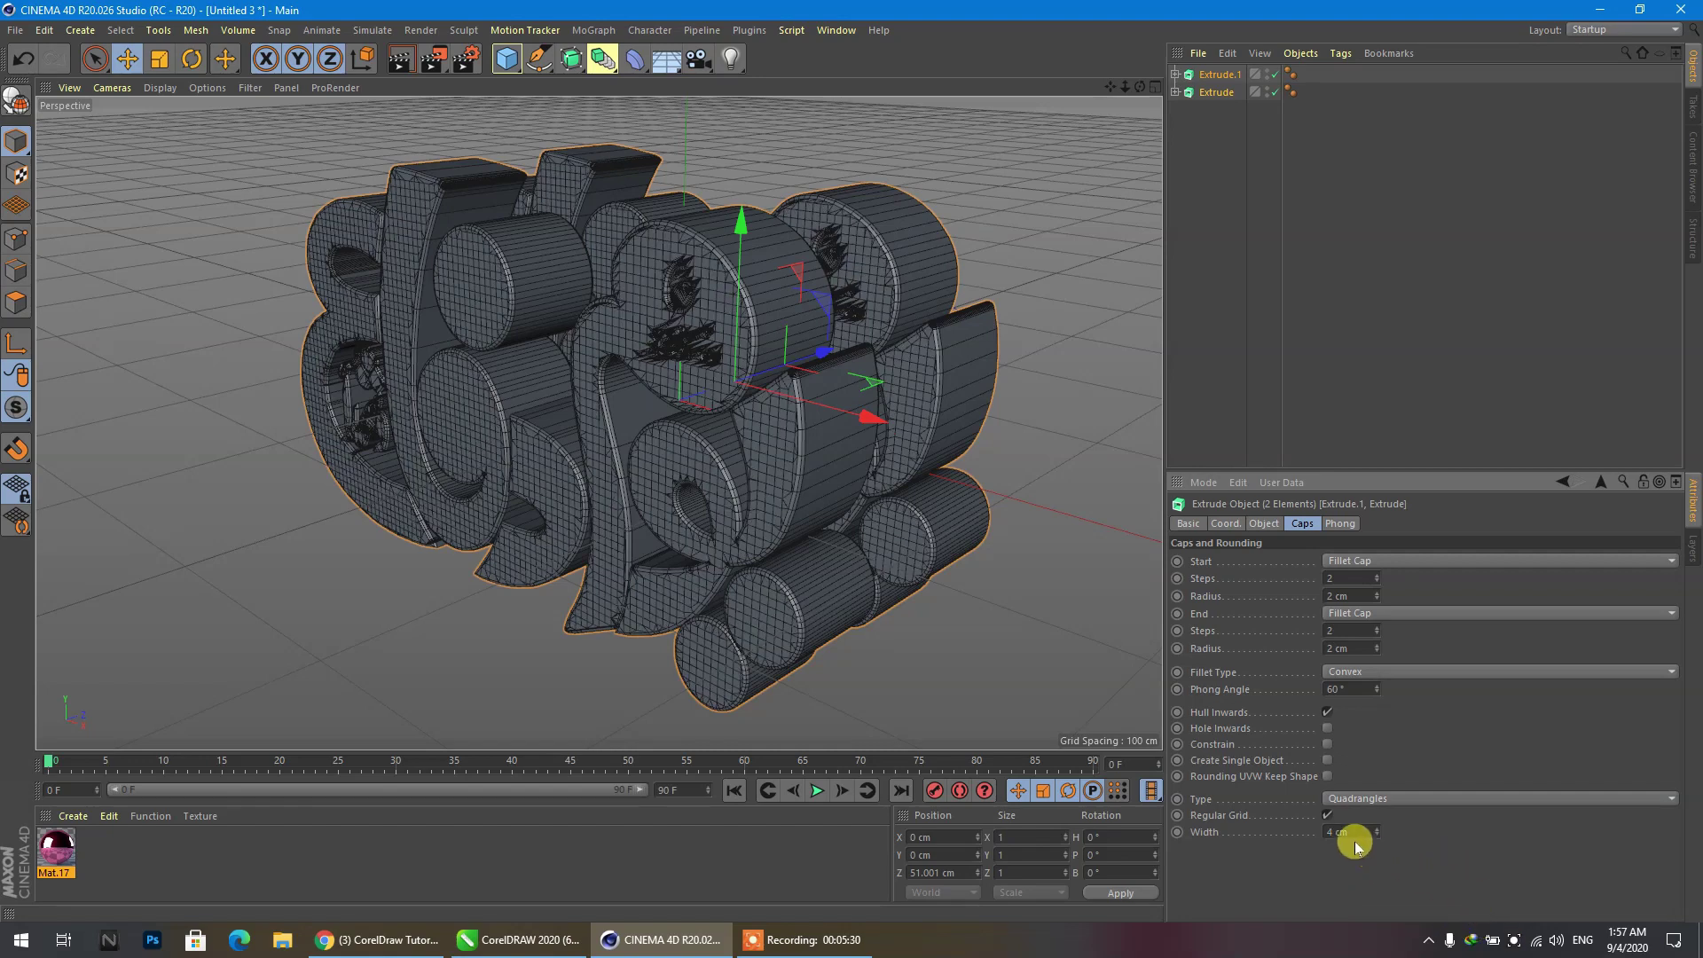
pyautogui.moveTo(1347, 829); pyautogui.dragTo(1304, 836)
pyautogui.write('2')
pyautogui.press('Return')
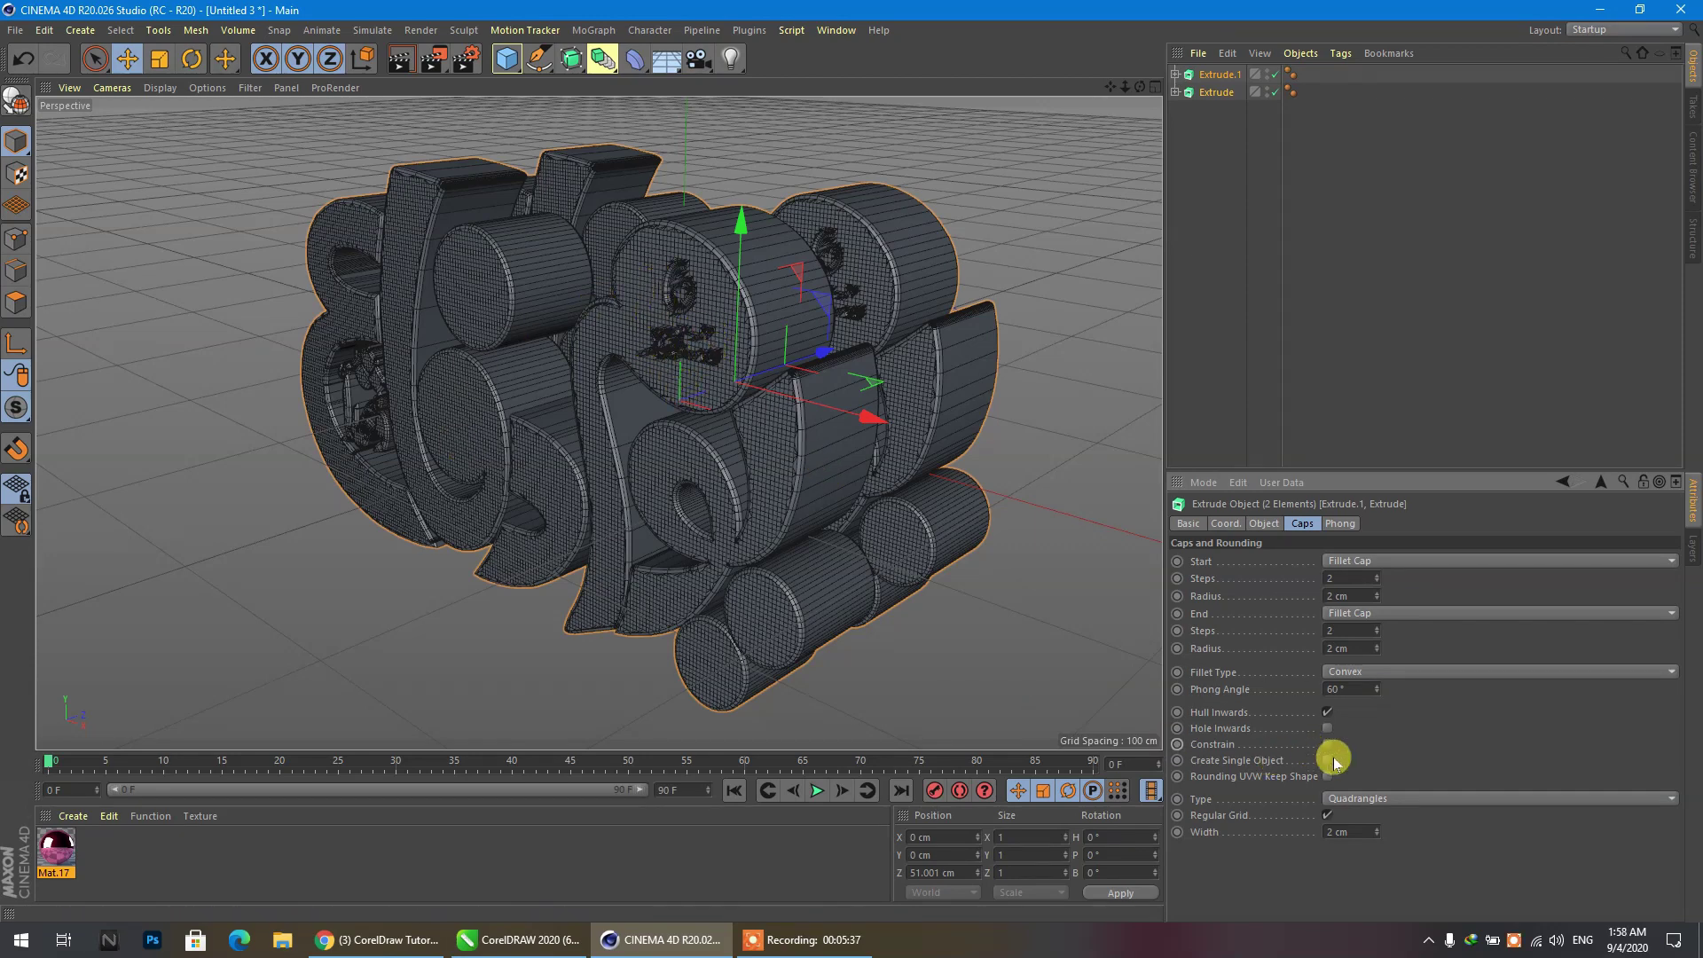
pyautogui.click(160, 88)
pyautogui.click(174, 112)
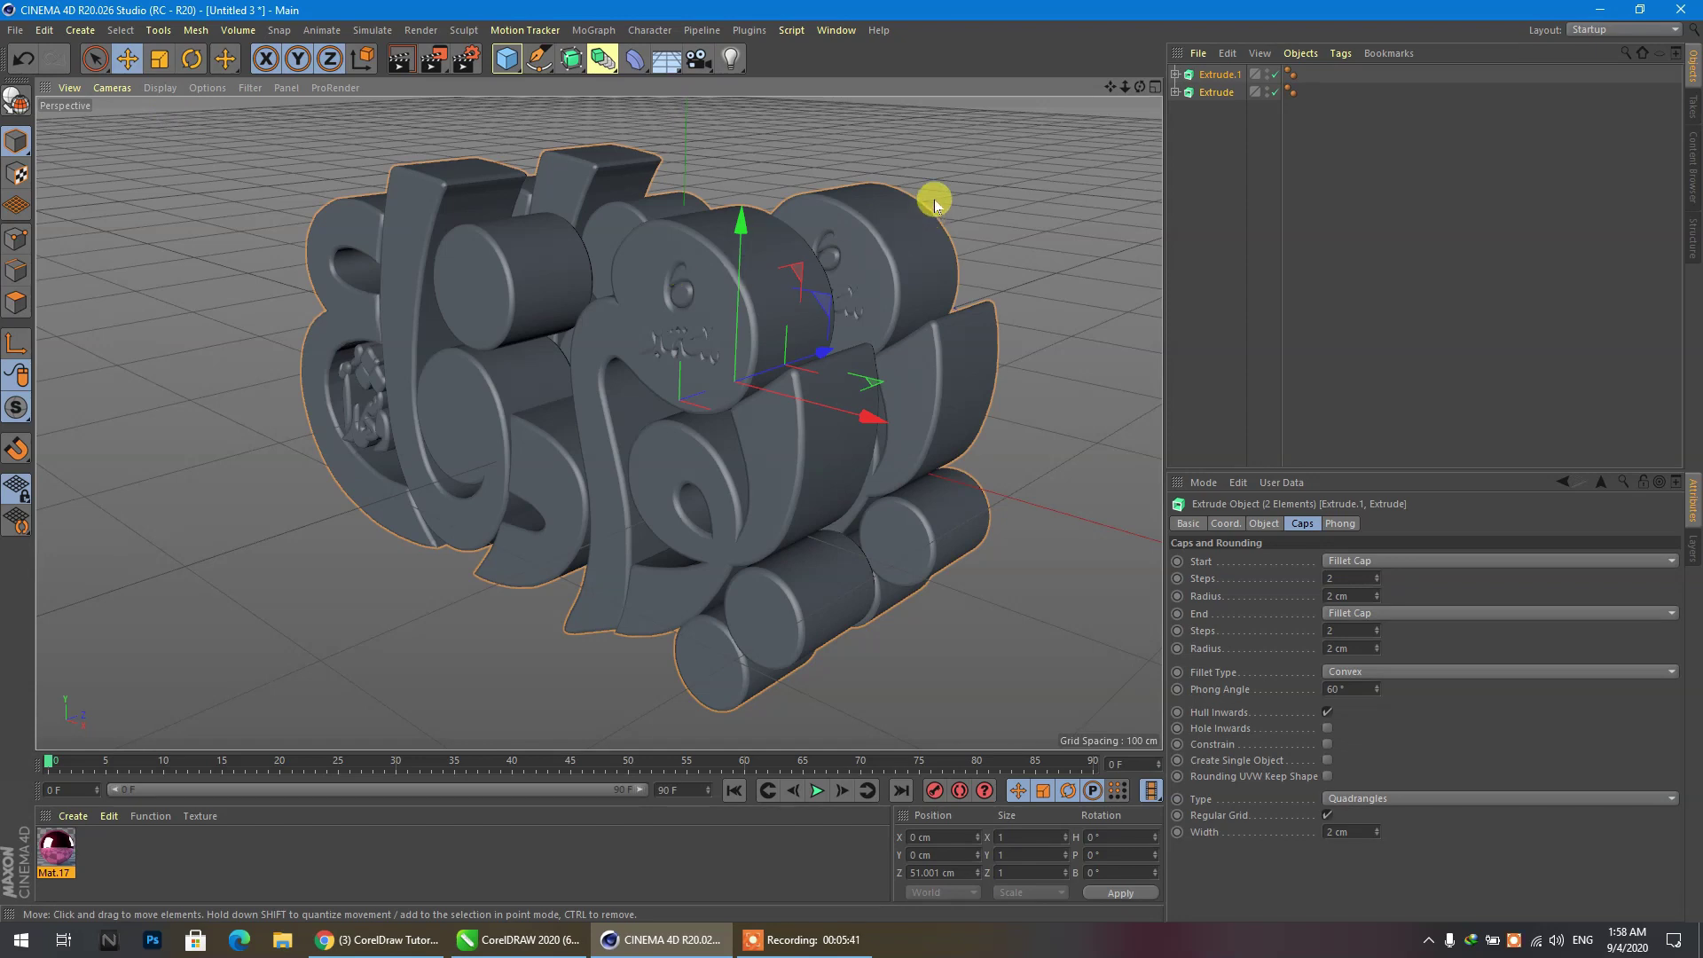
# Set the rear lettering extrusion's Z movement to 30 cm.
pyautogui.click(1263, 206)
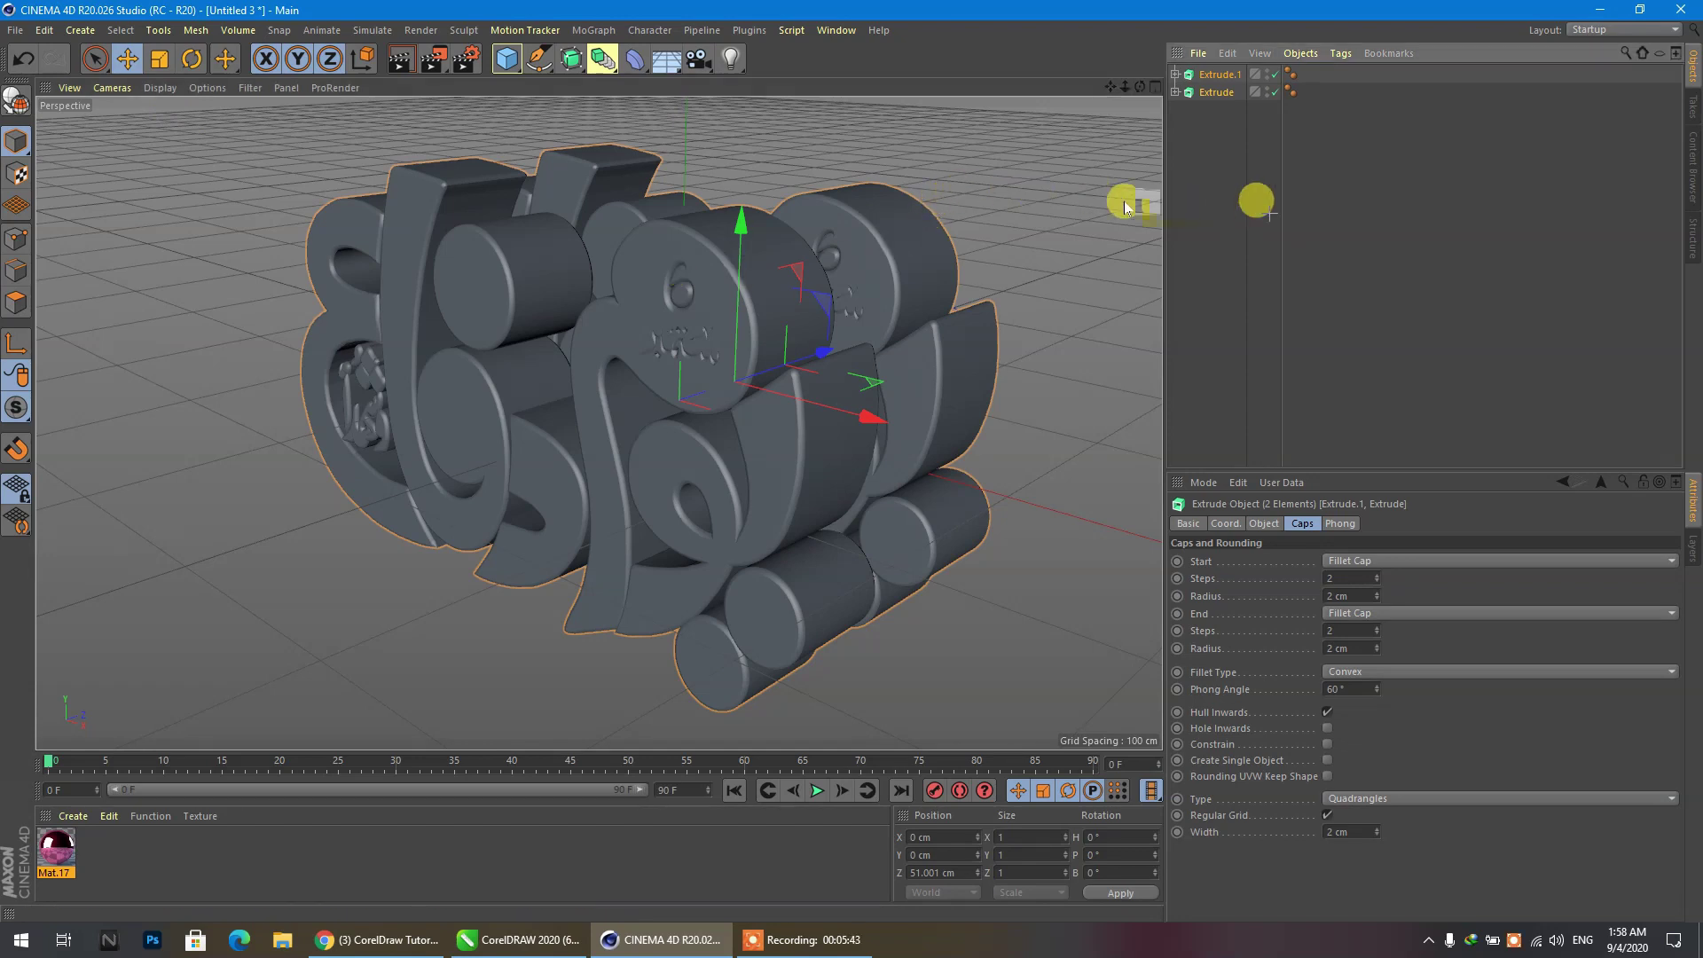
pyautogui.click(915, 257)
pyautogui.click(1264, 523)
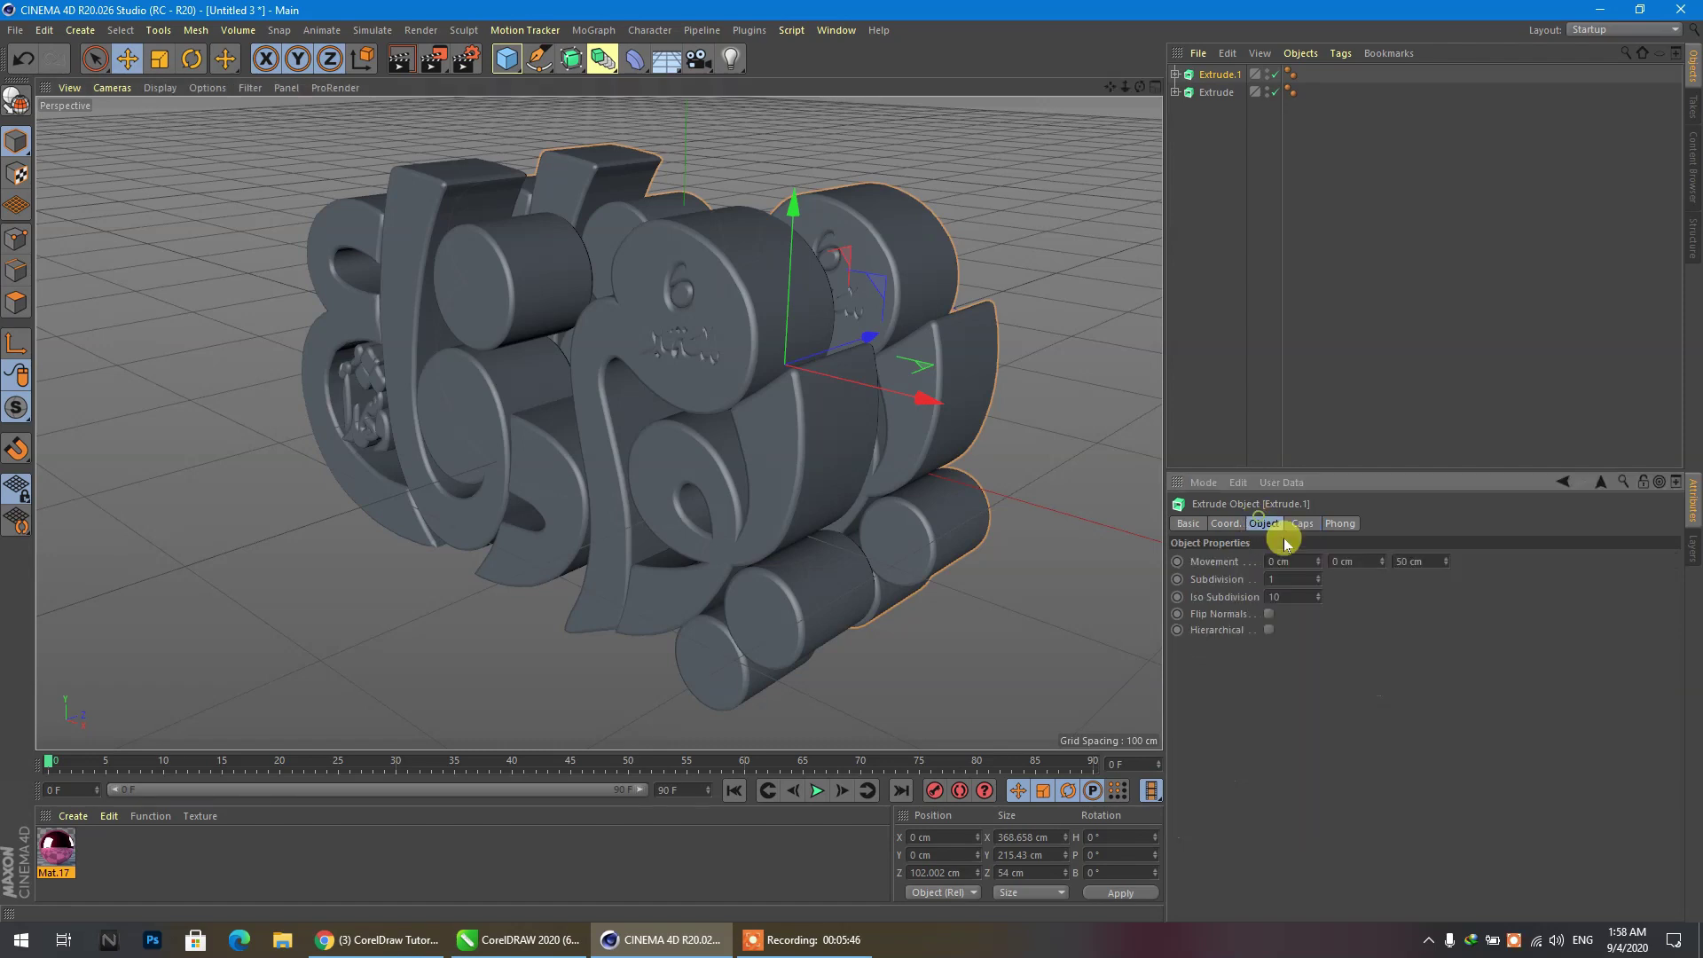
pyautogui.moveTo(1432, 560); pyautogui.dragTo(1216, 551)
pyautogui.write('30')
# Set the rear extrusion's start and end fillets to 5 steps and a 5 cm radius.
pyautogui.click(1302, 523)
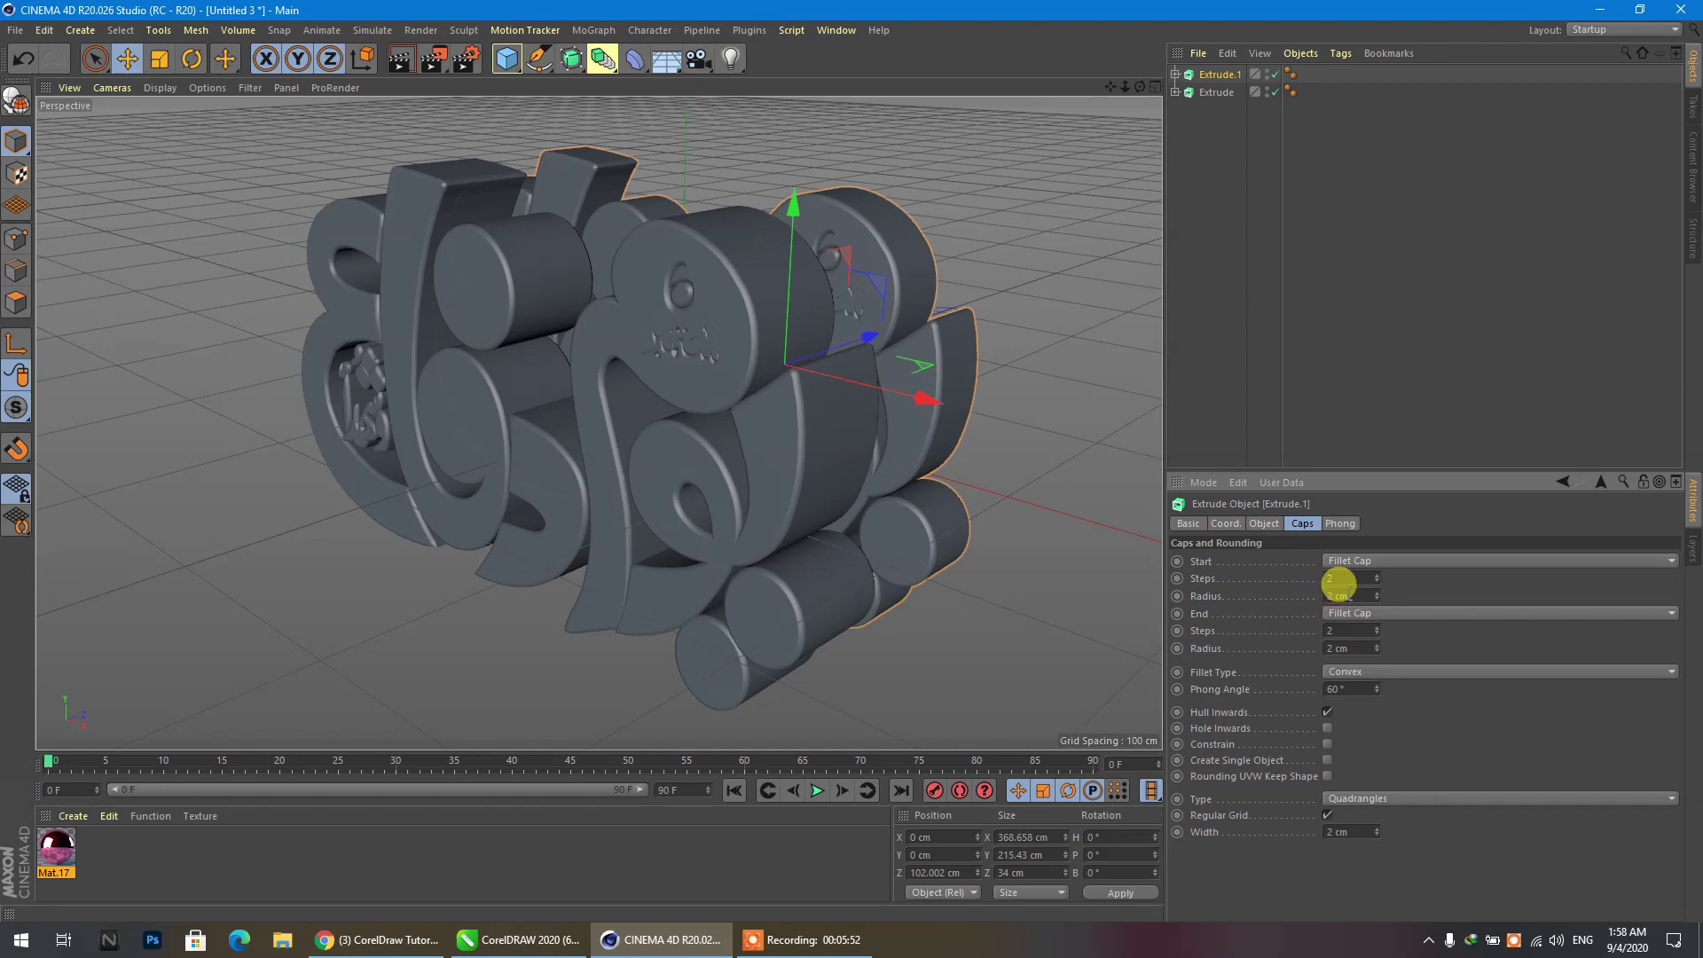
pyautogui.moveTo(1348, 595); pyautogui.dragTo(1283, 587)
pyautogui.write('5')
pyautogui.moveTo(1342, 582); pyautogui.dragTo(1292, 648)
pyautogui.write('555')
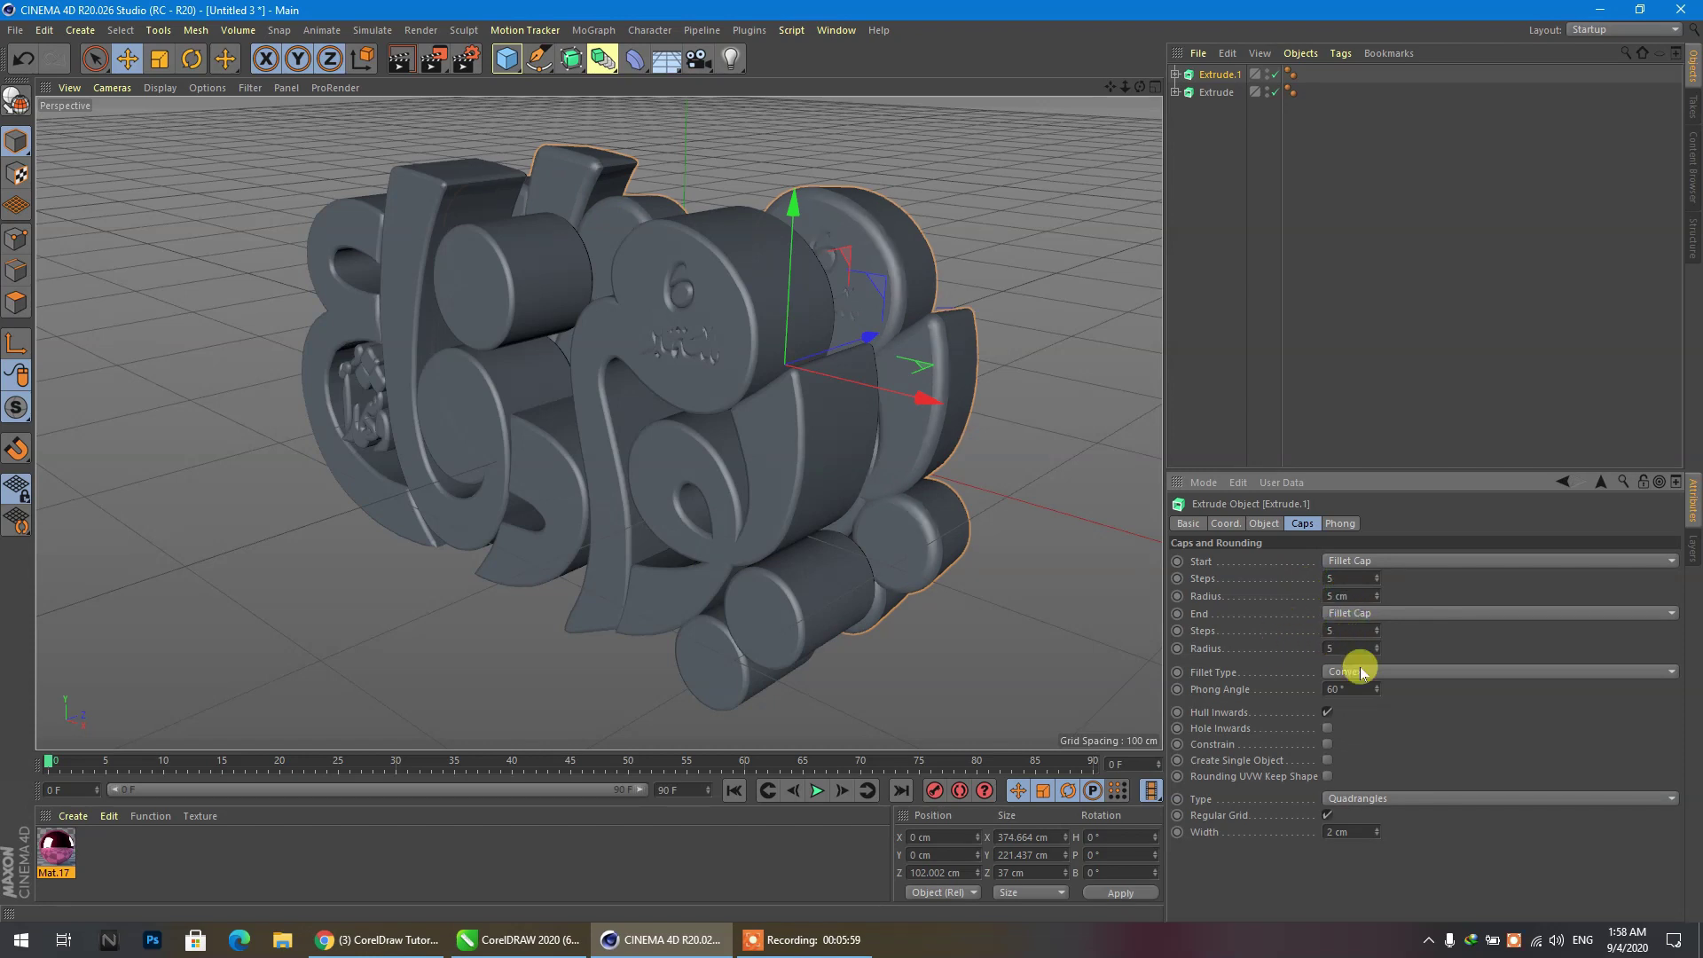
pyautogui.click(1339, 630)
pyautogui.click(1346, 592)
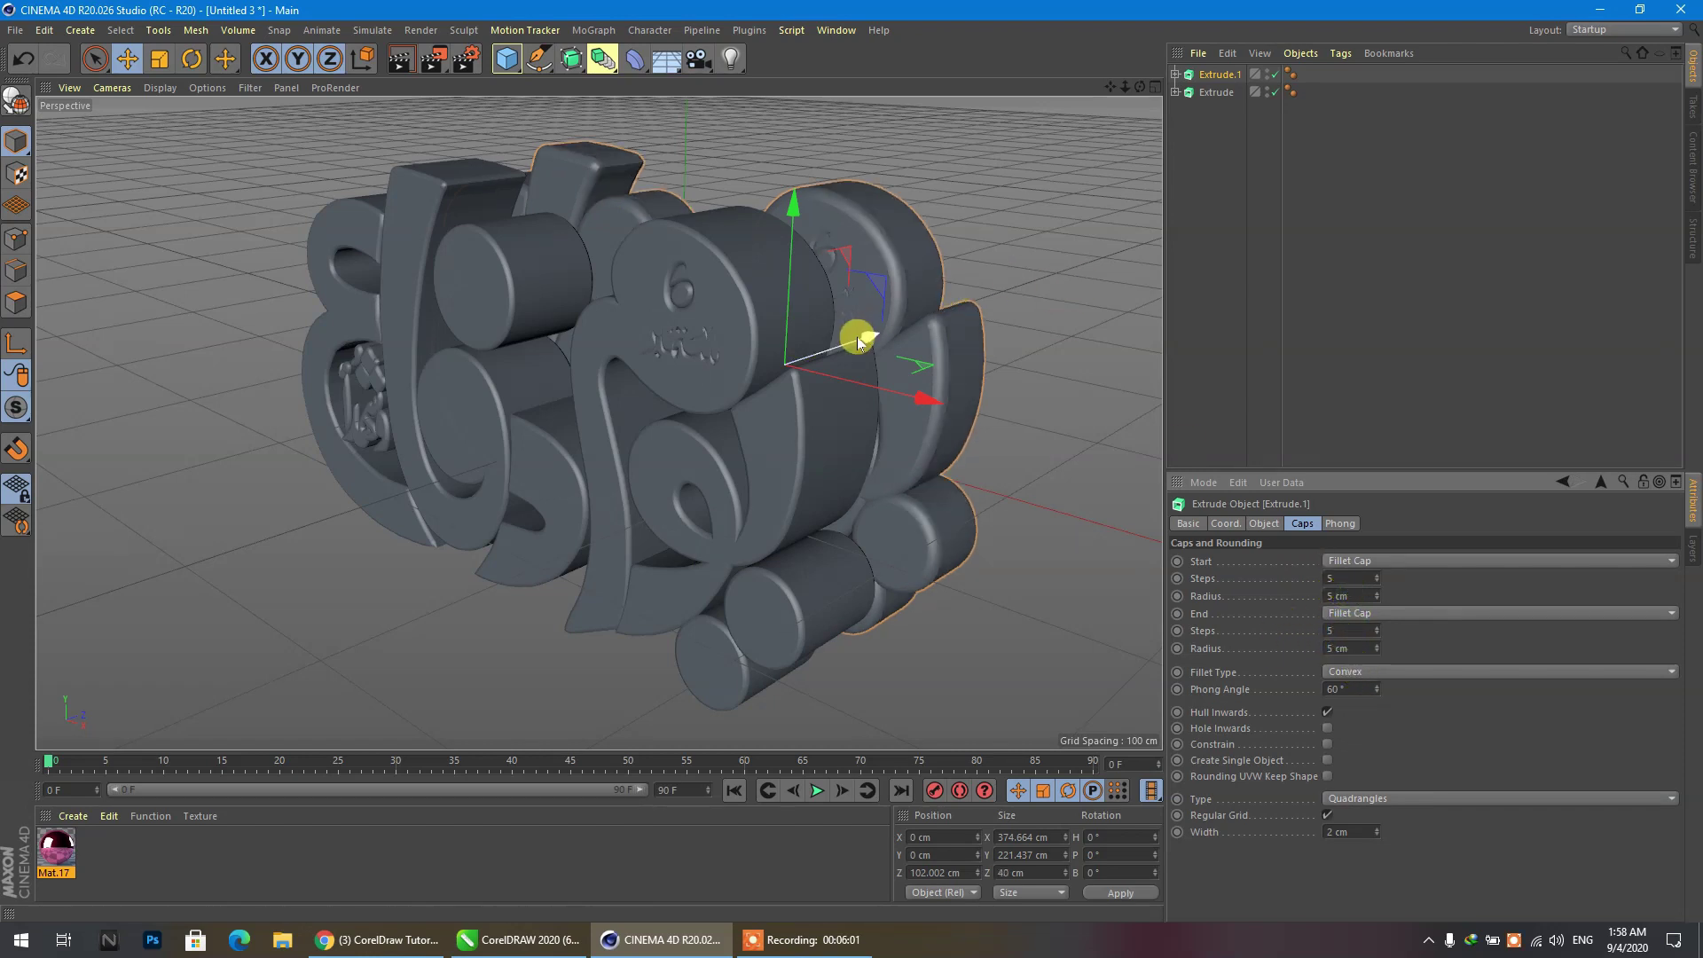
# Move the rear extrusion forward along Z to about 11.4 cm, placing it within the front lettering's depth, checked from the top.
pyautogui.moveTo(859, 335); pyautogui.dragTo(794, 369)
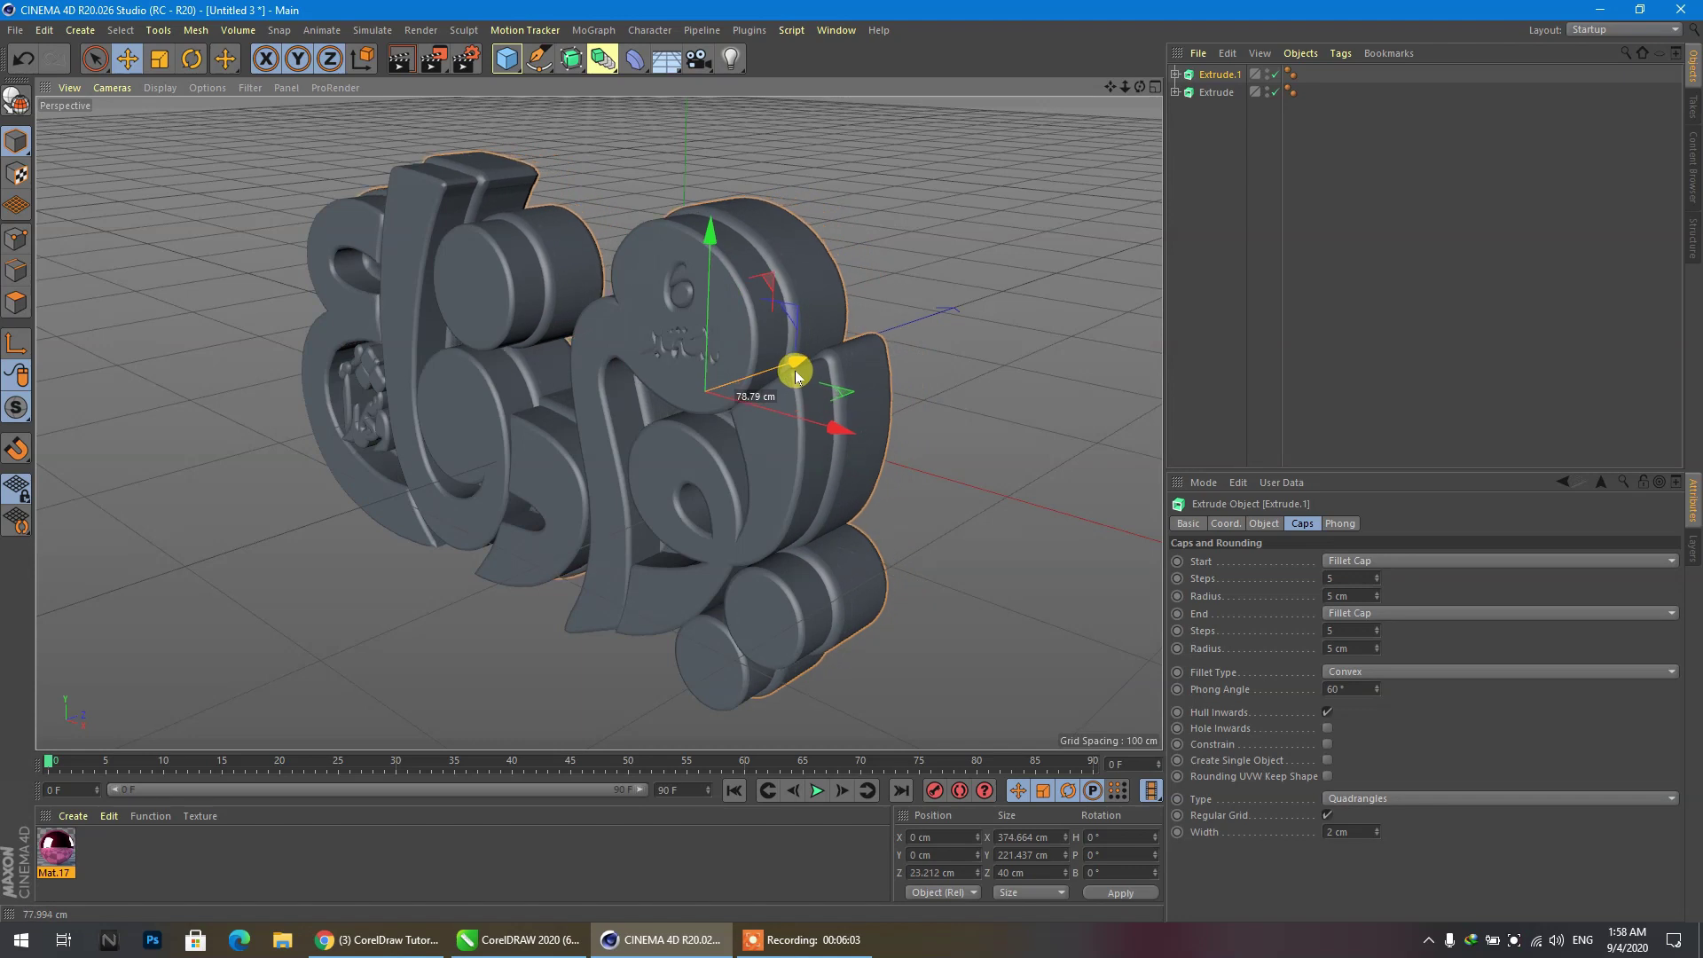
pyautogui.press('F5')
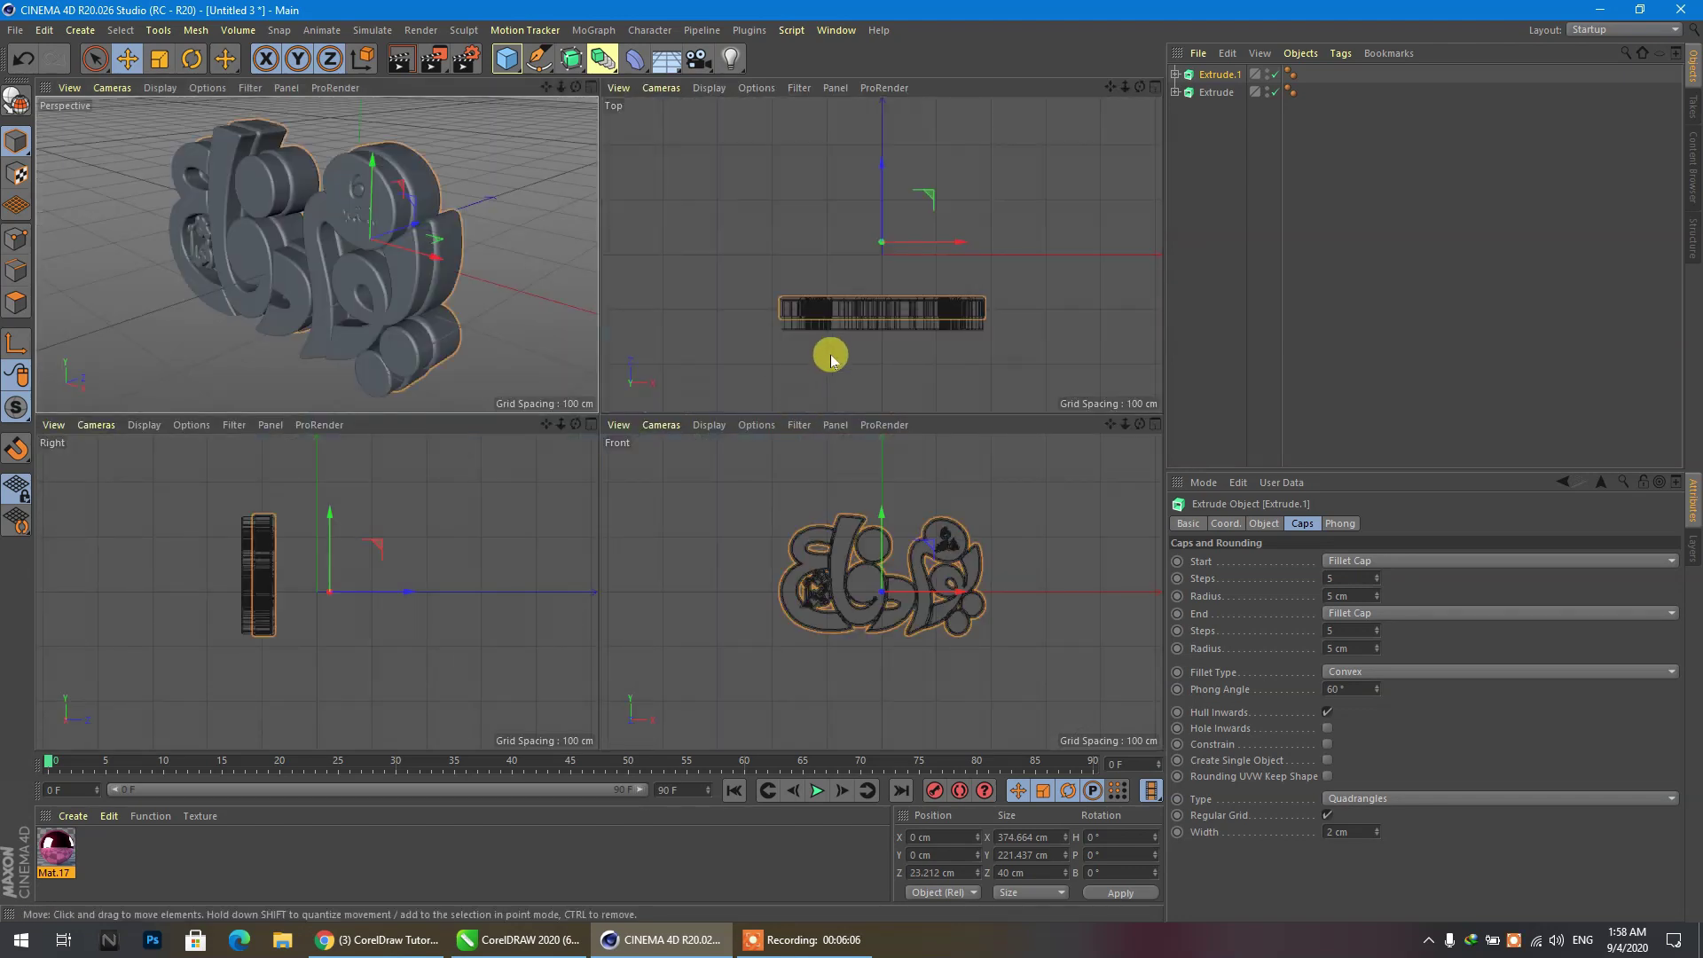
pyautogui.middleClick(837, 349)
pyautogui.scroll(3, 501, 575)
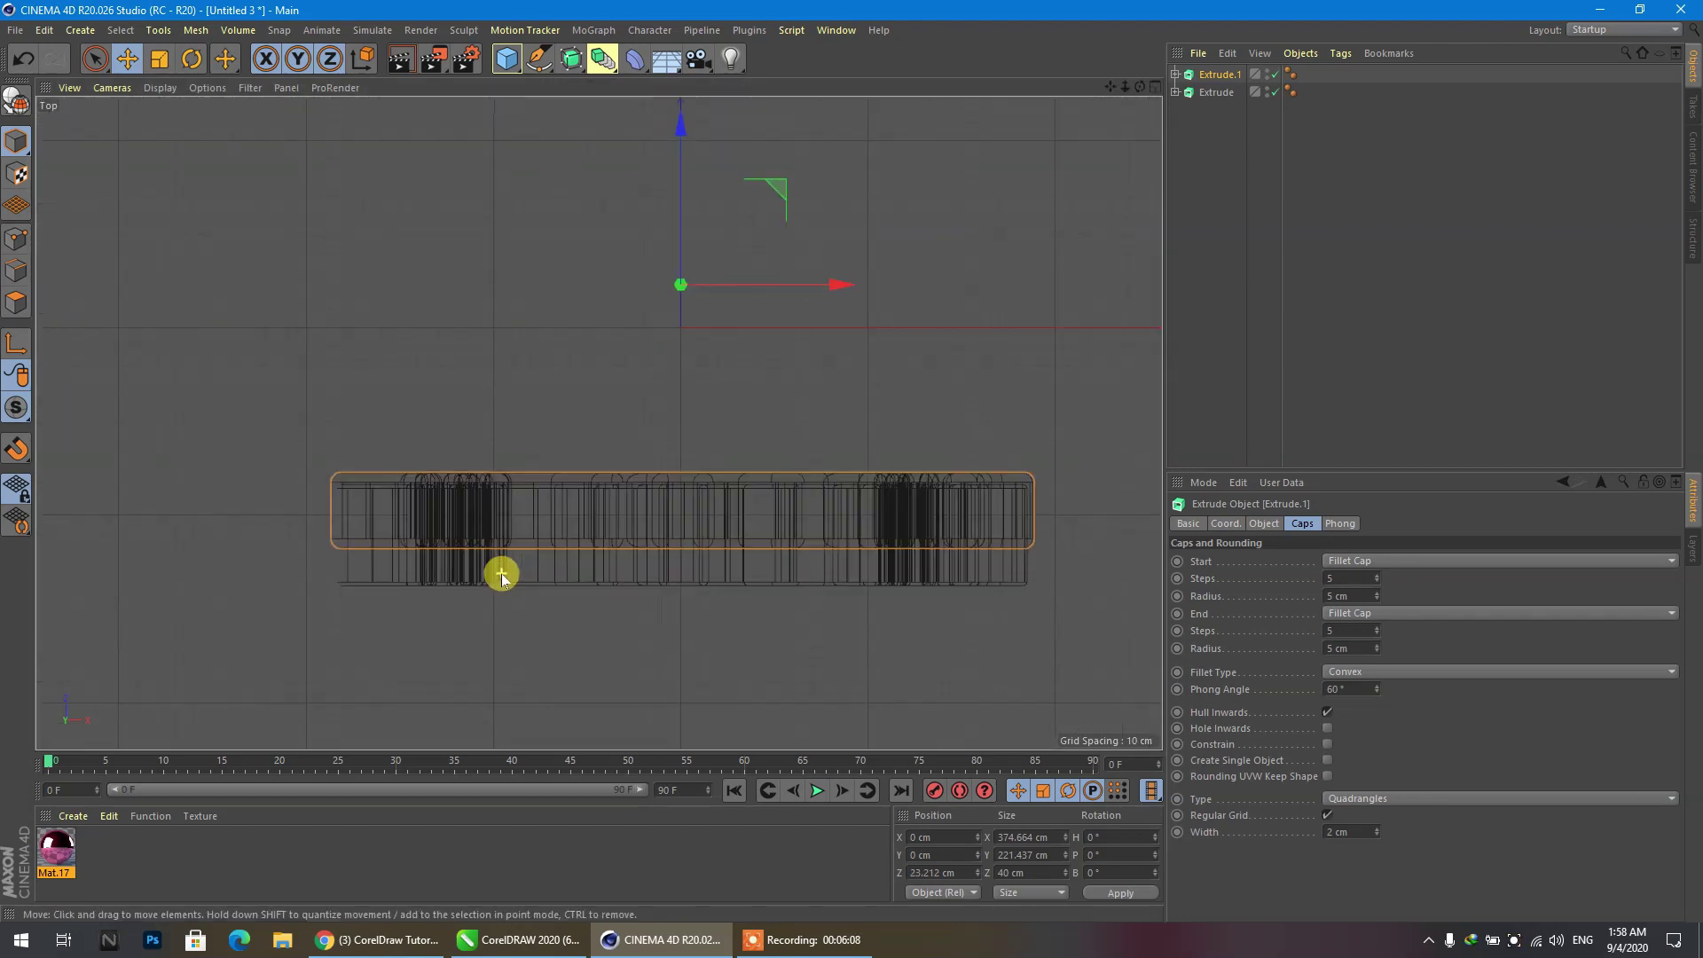
pyautogui.moveTo(677, 122); pyautogui.dragTo(677, 159)
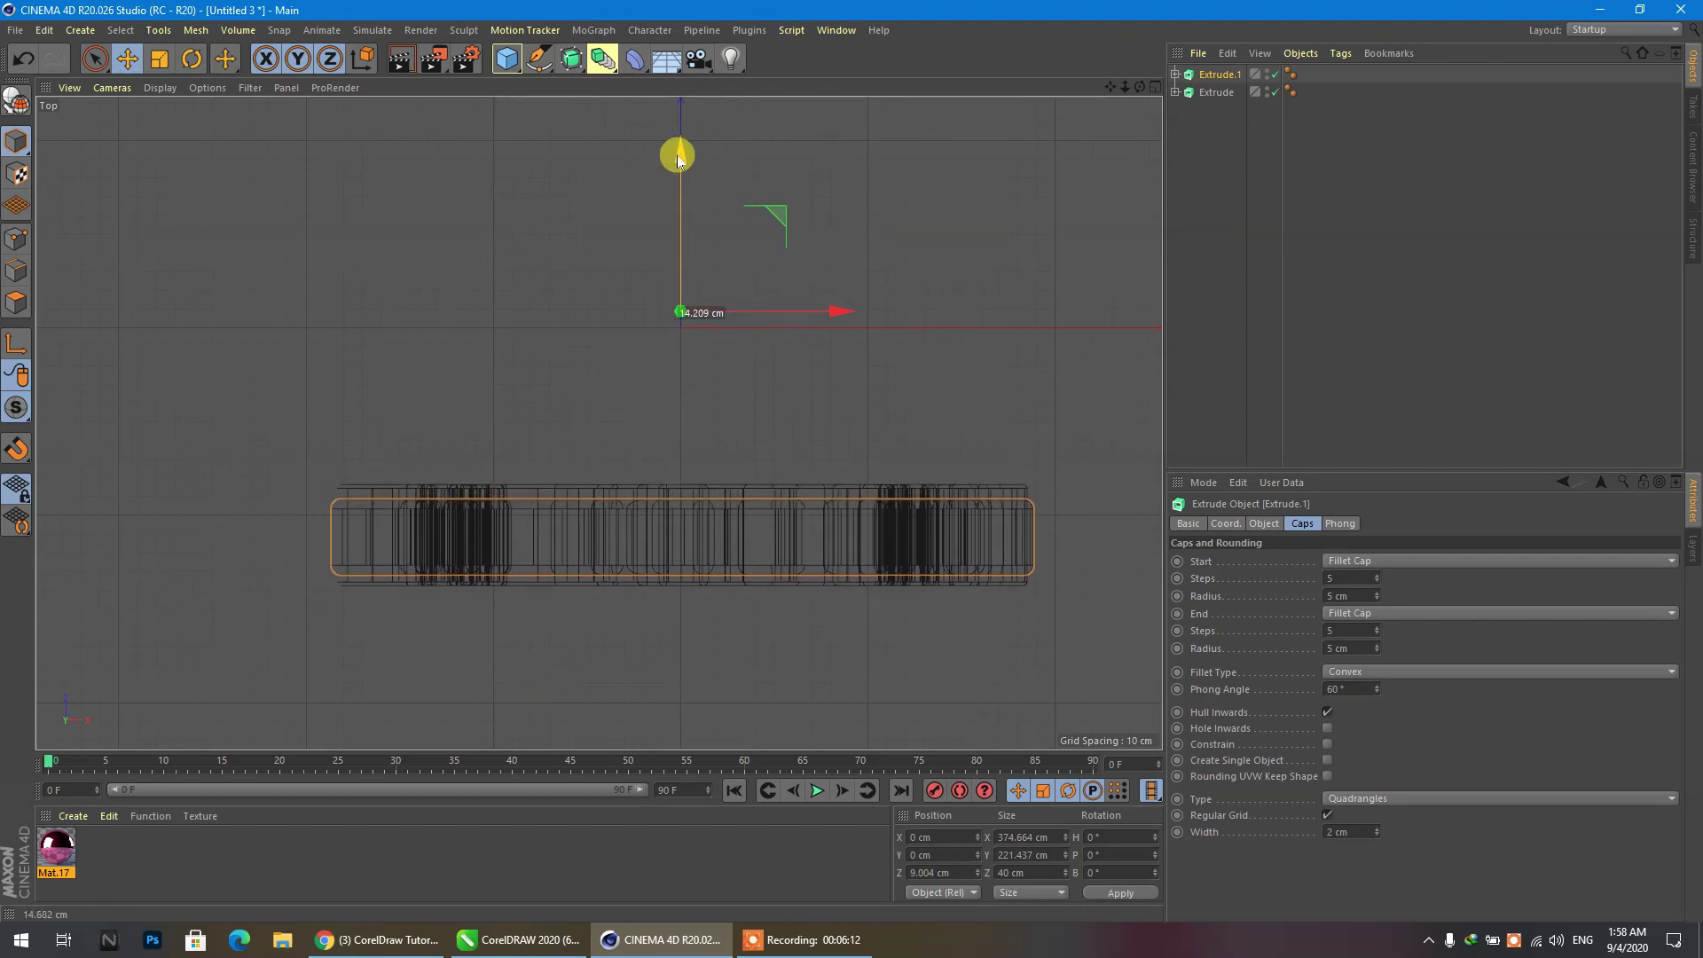
pyautogui.moveTo(677, 156); pyautogui.dragTo(677, 145)
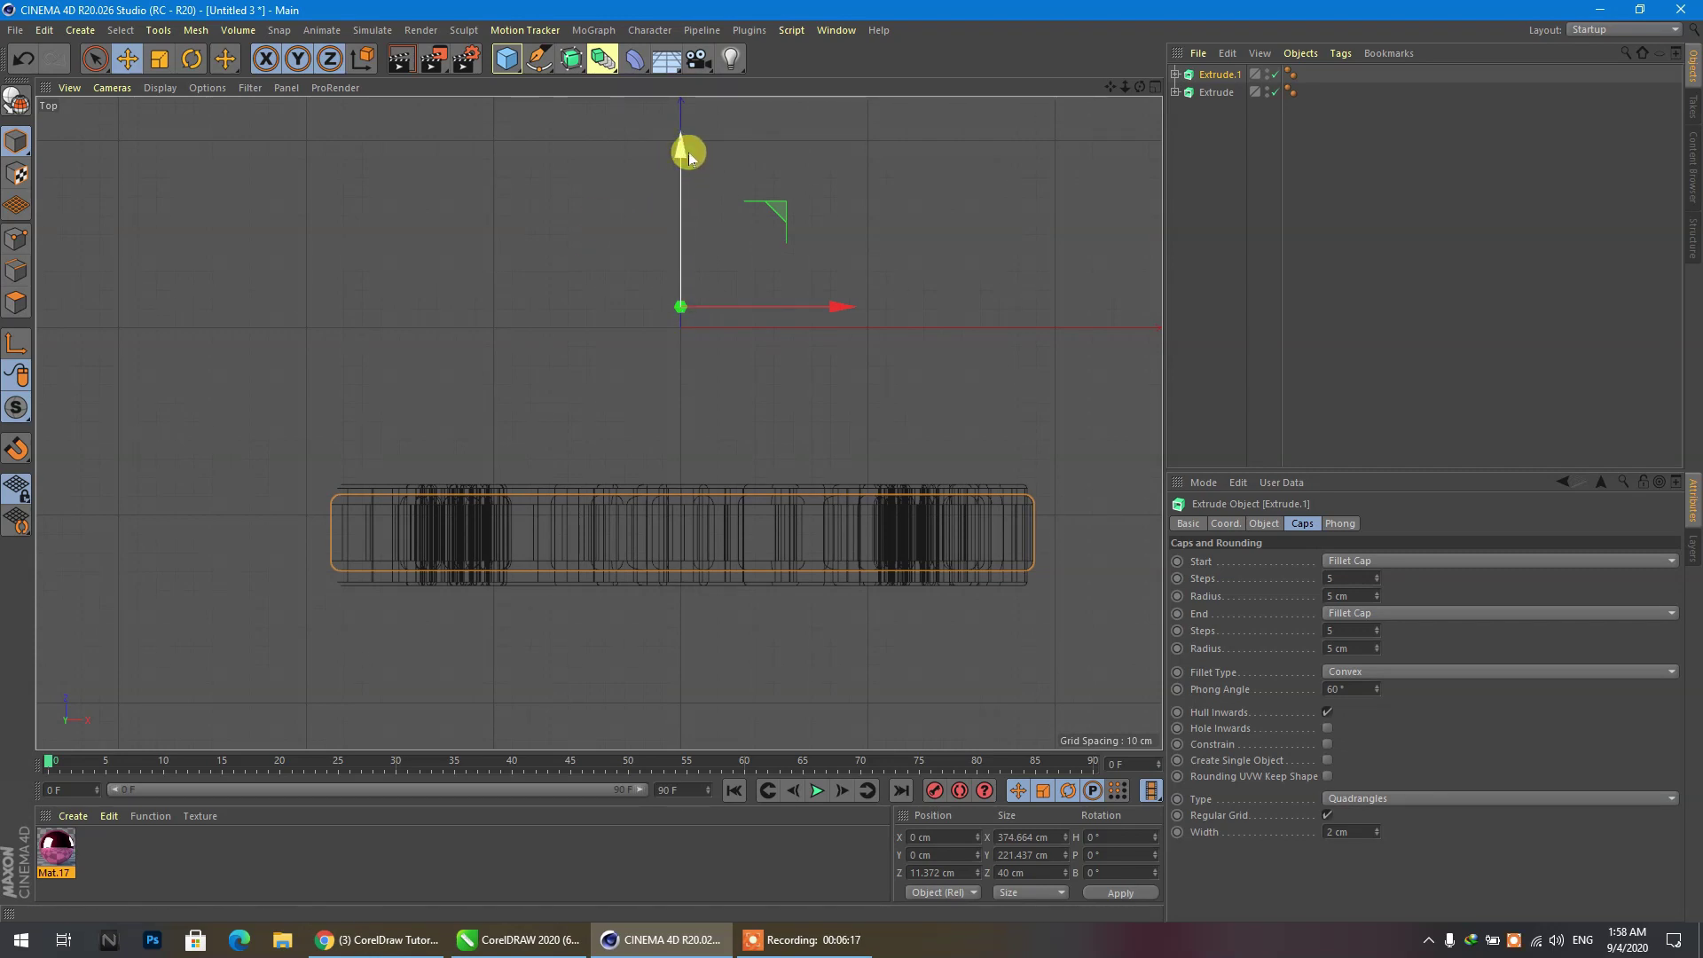
pyautogui.moveTo(689, 152); pyautogui.dragTo(688, 152)
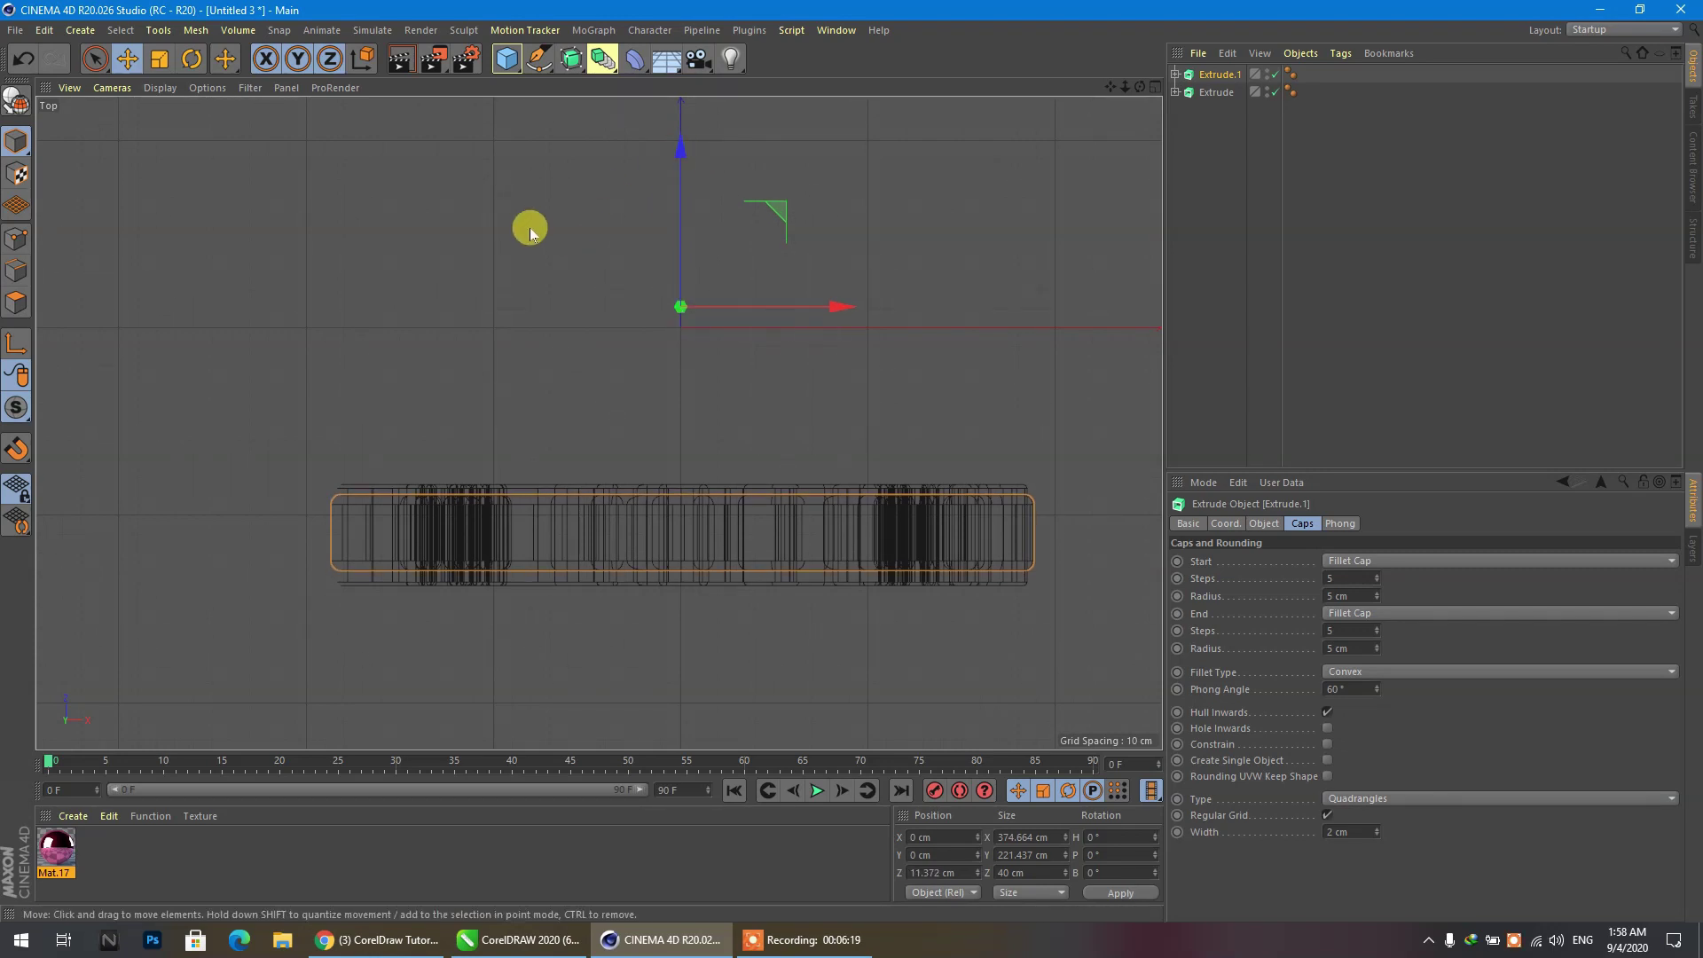
pyautogui.press('F1')
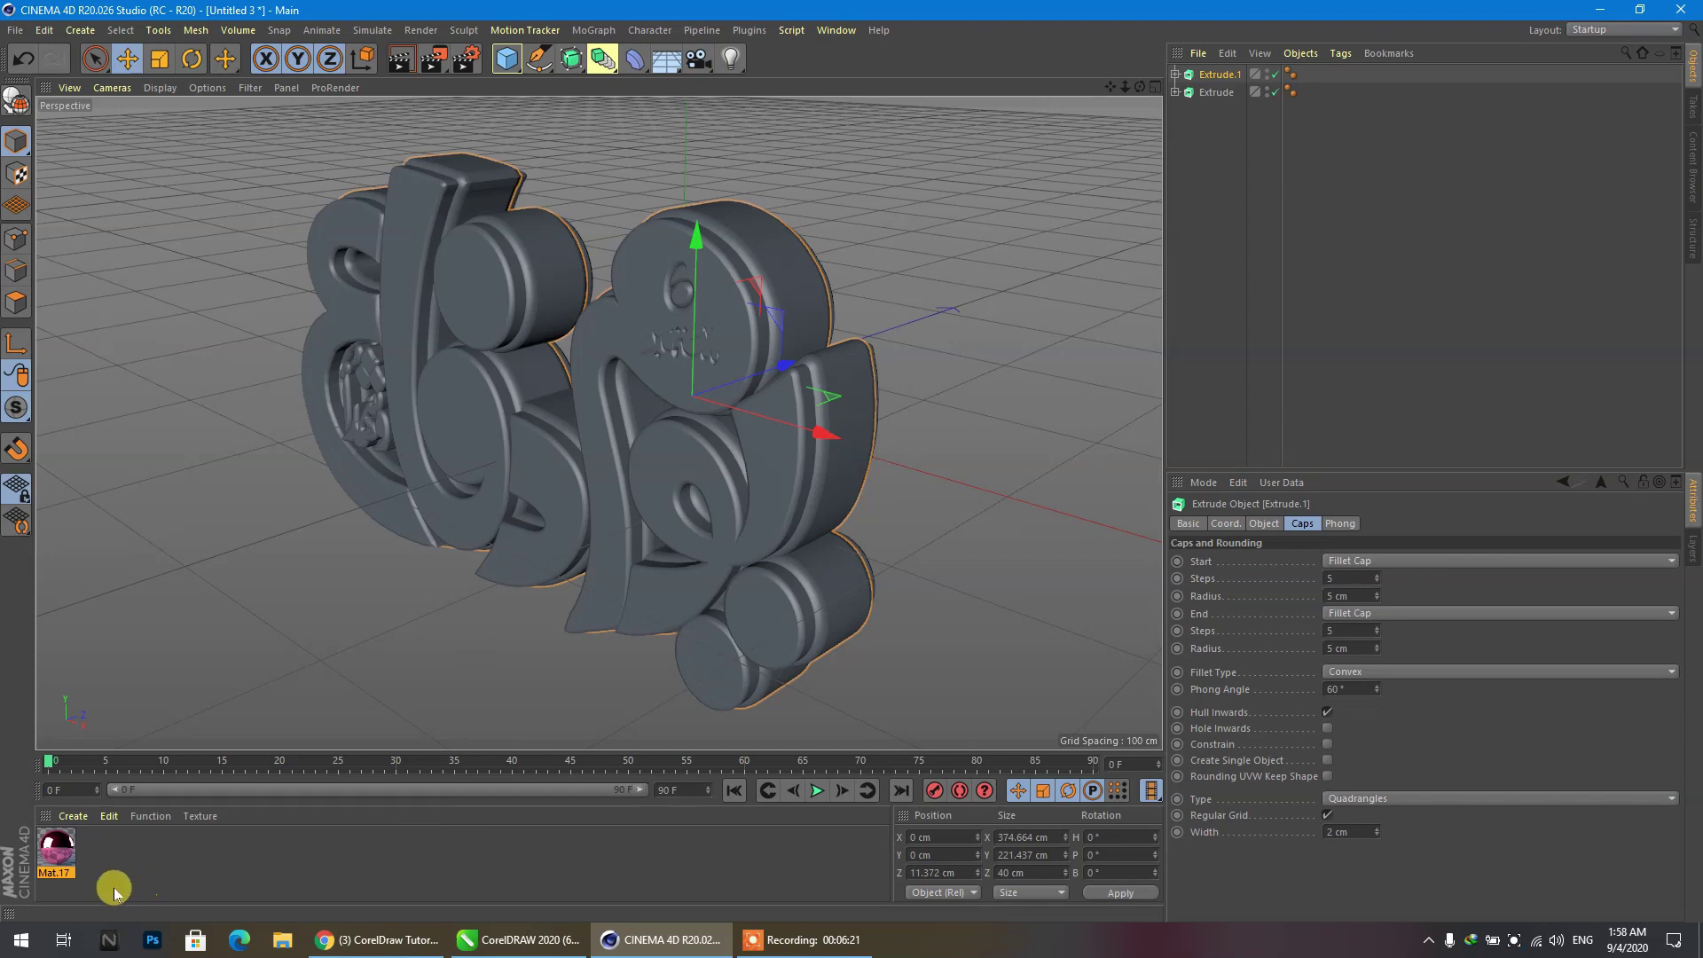
# Change the base color of material Mat.17 to green with a hue of 112°.
pyautogui.doubleClick(56, 847)
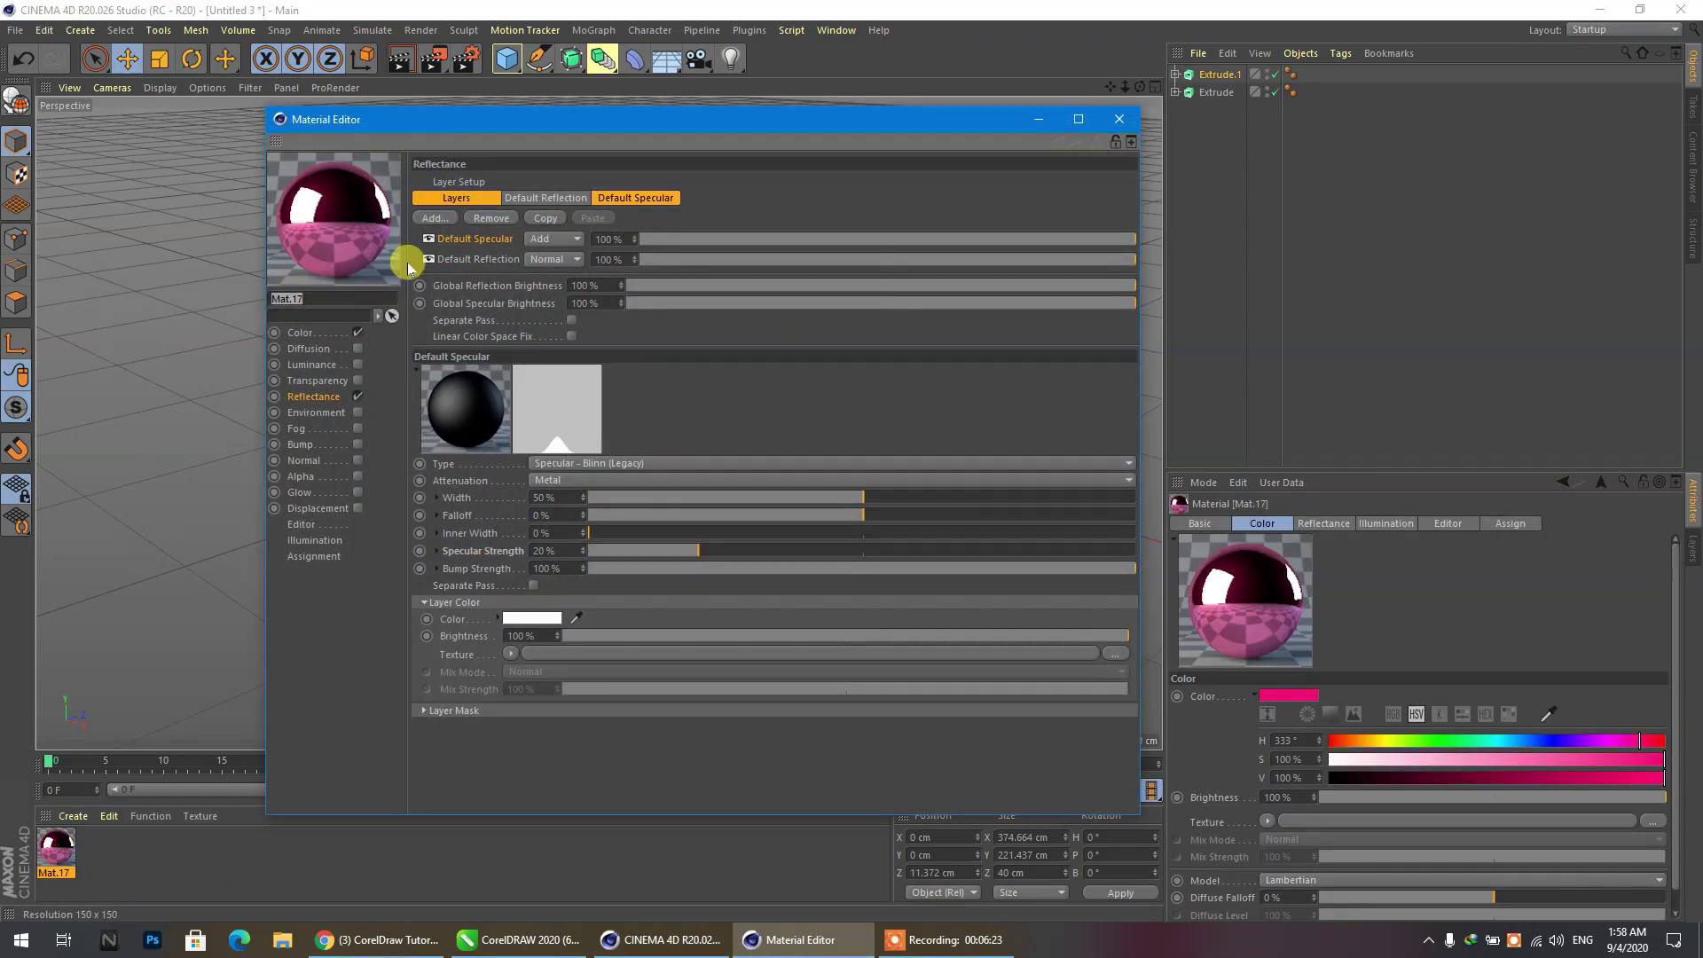
pyautogui.click(343, 332)
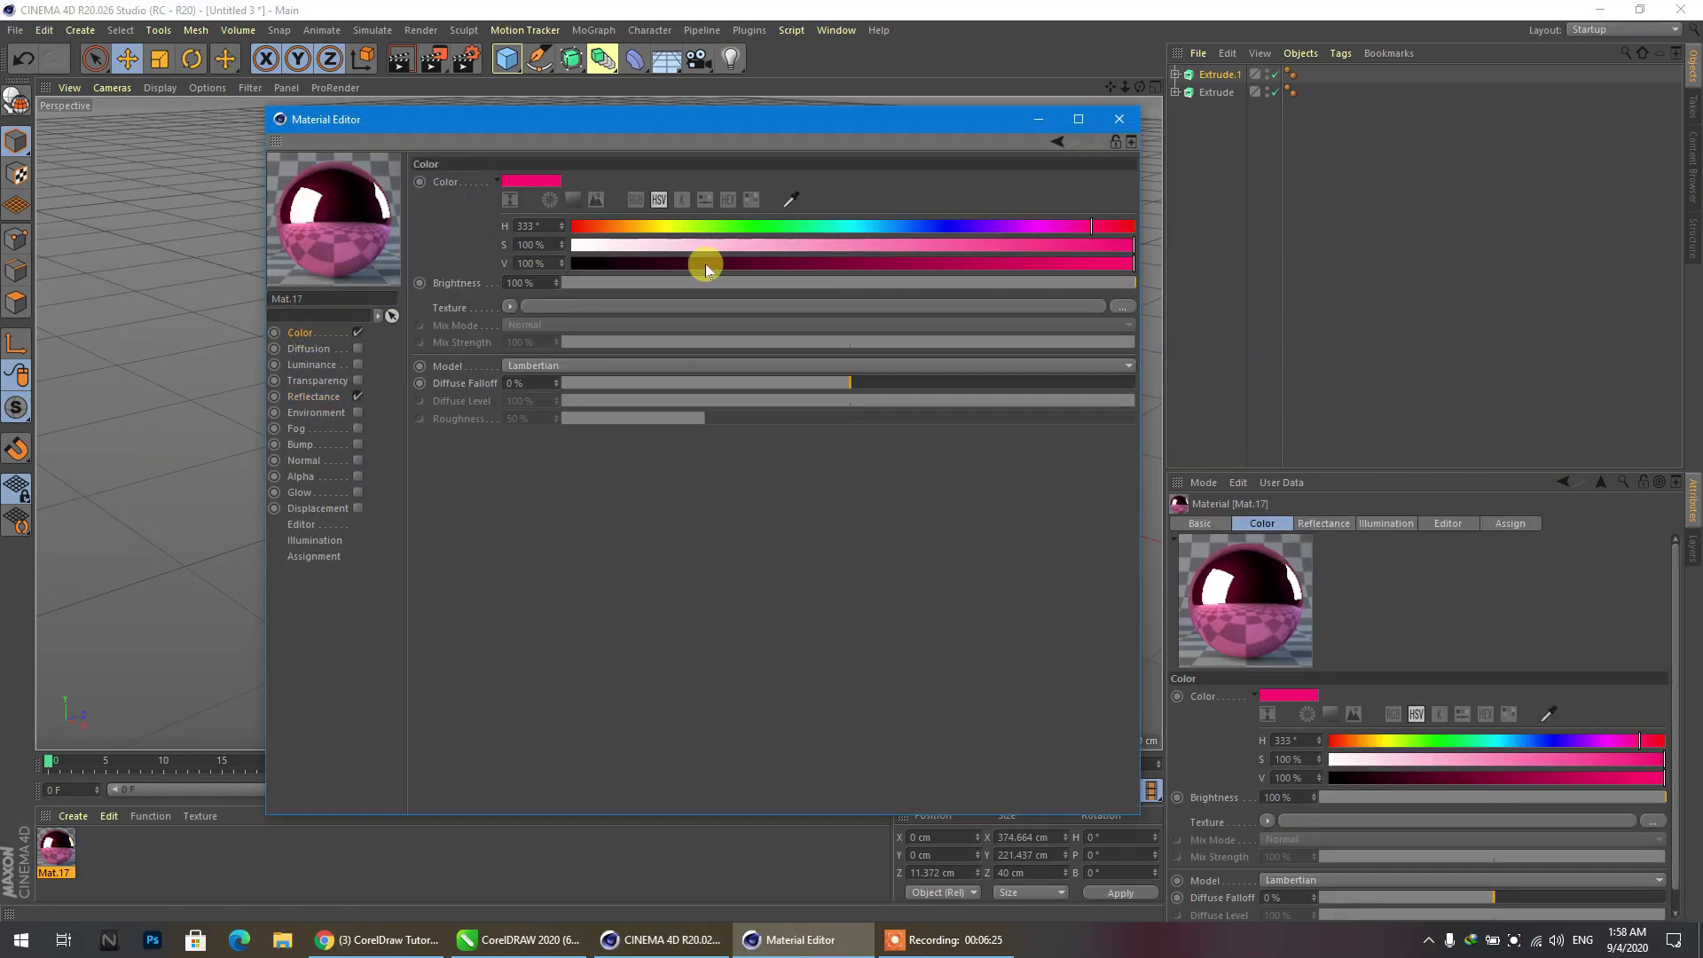
pyautogui.moveTo(1140, 459); pyautogui.dragTo(963, 461)
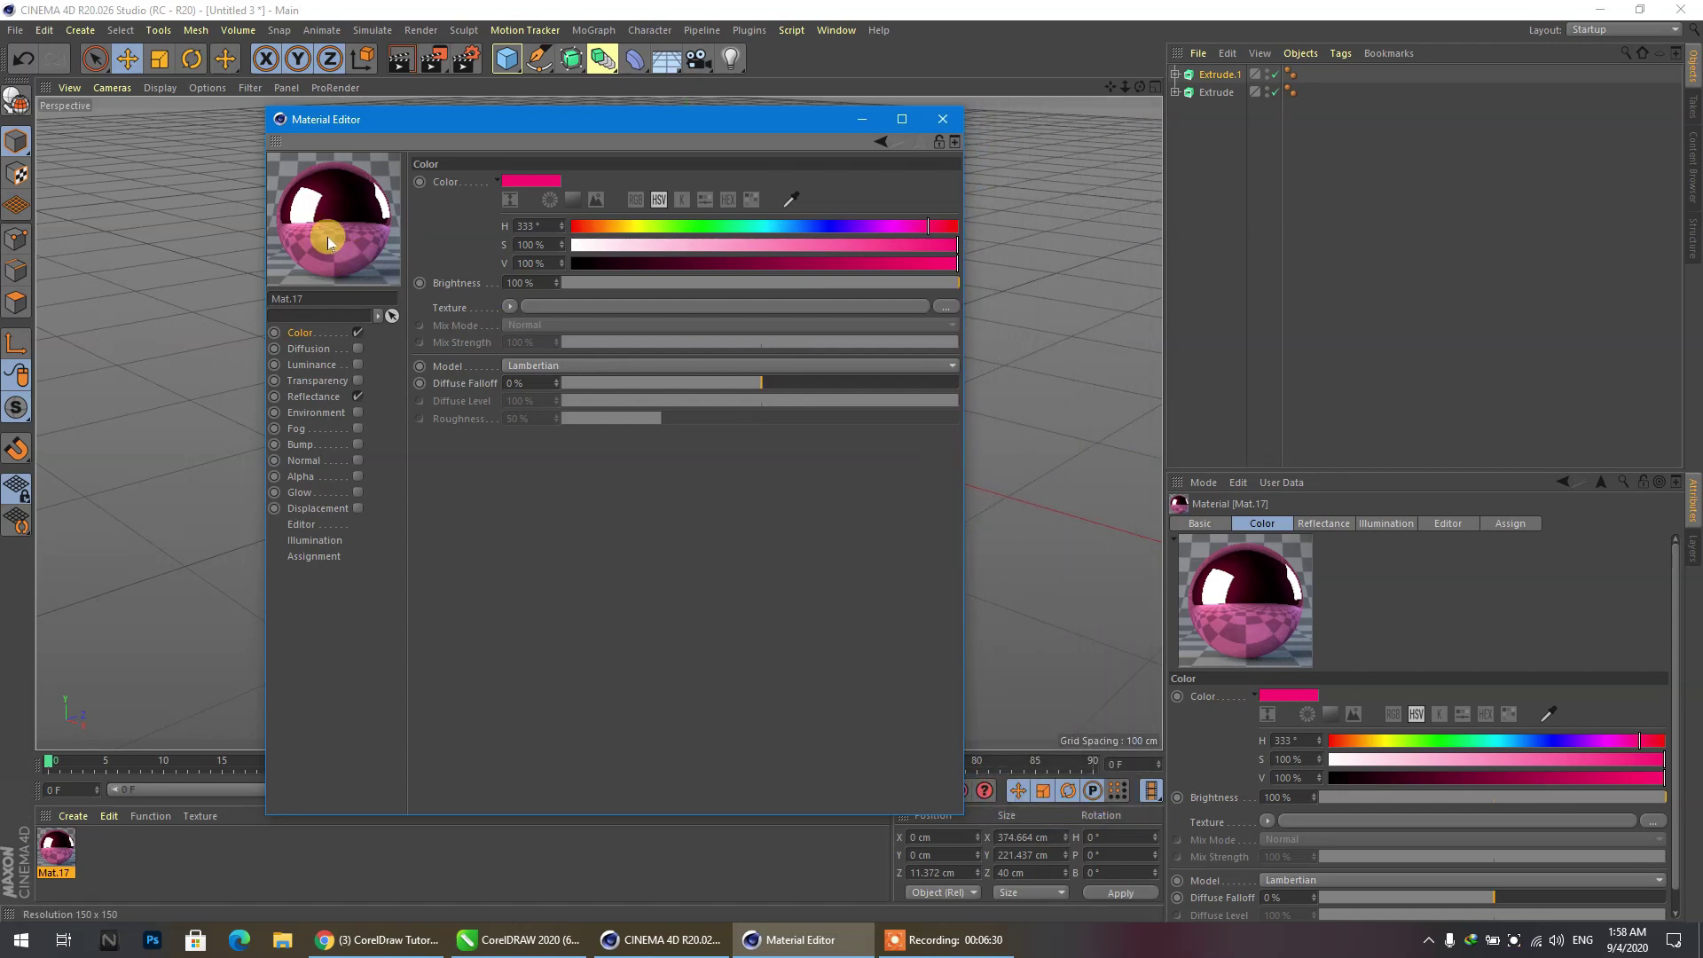
pyautogui.click(691, 229)
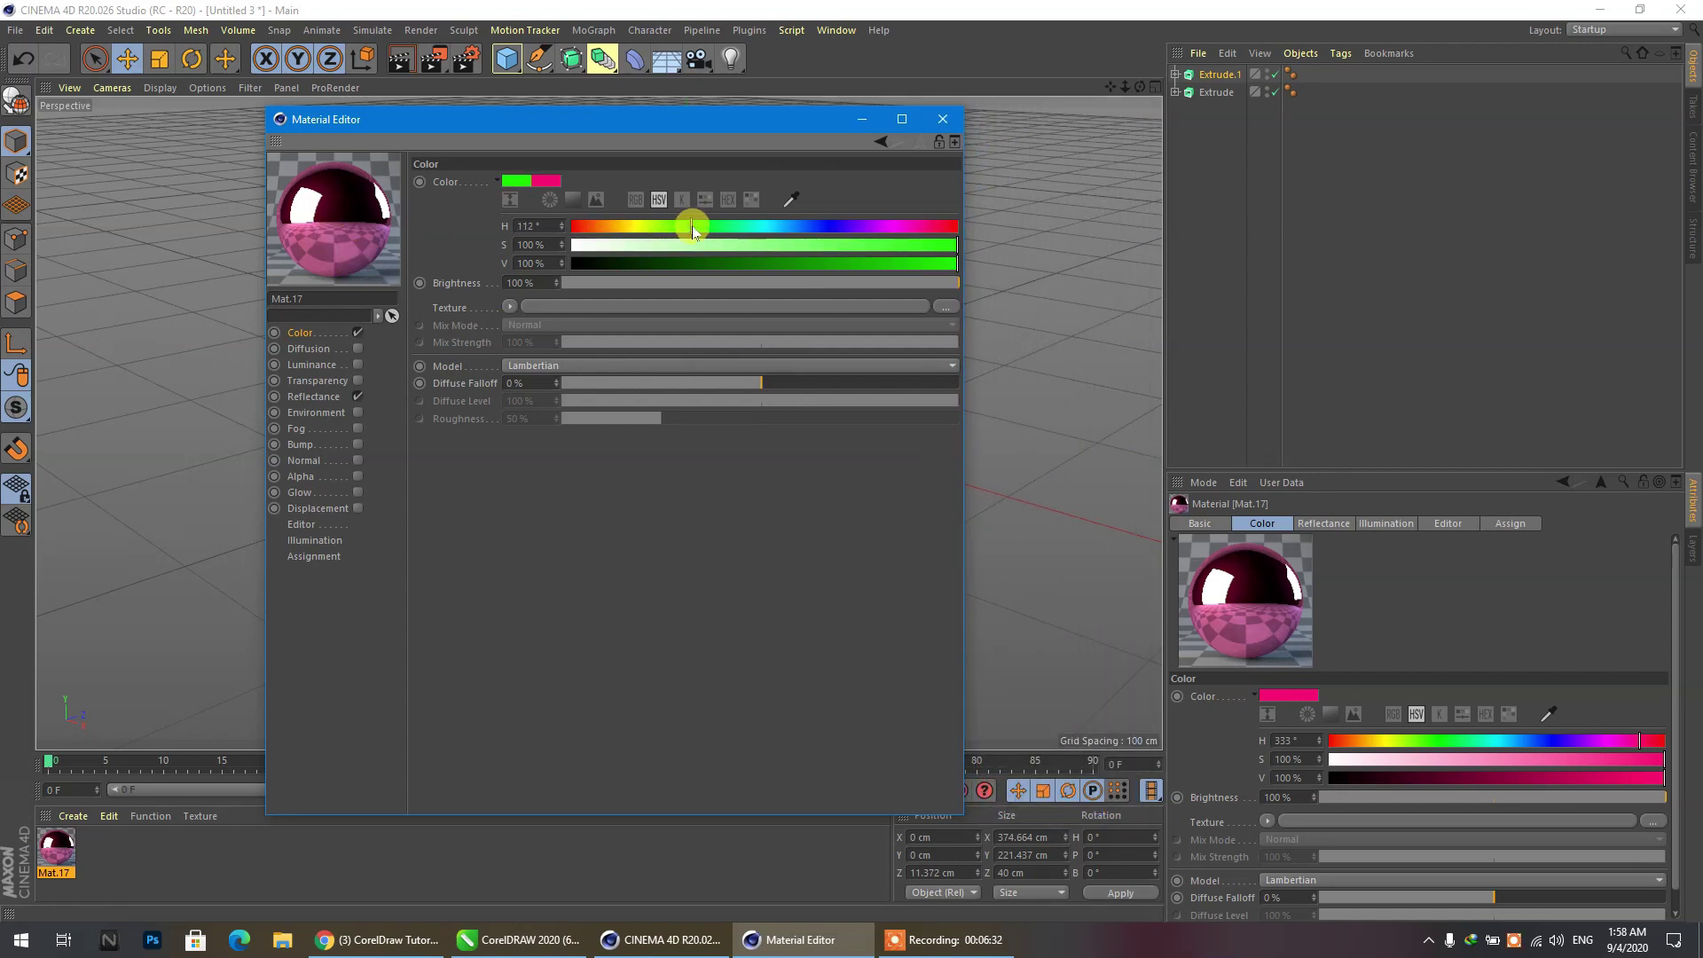
pyautogui.moveTo(537, 225); pyautogui.dragTo(434, 229)
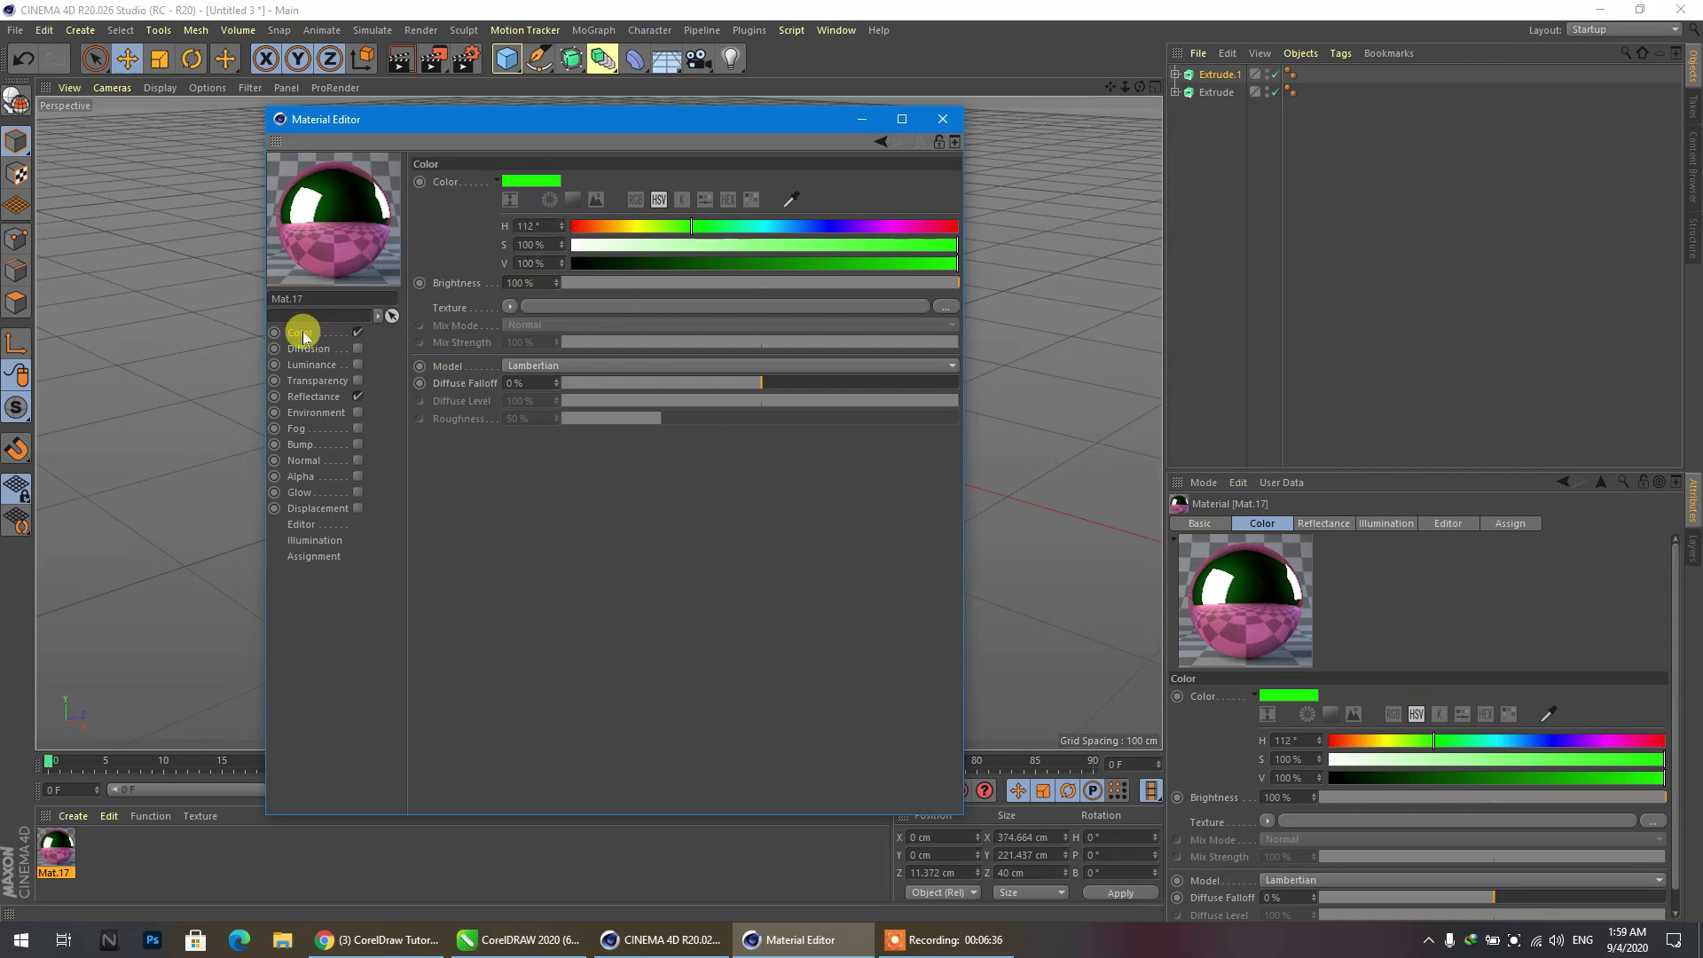
# Set the layer color hue of Mat.17's Default Reflection to 112°.
pyautogui.click(302, 398)
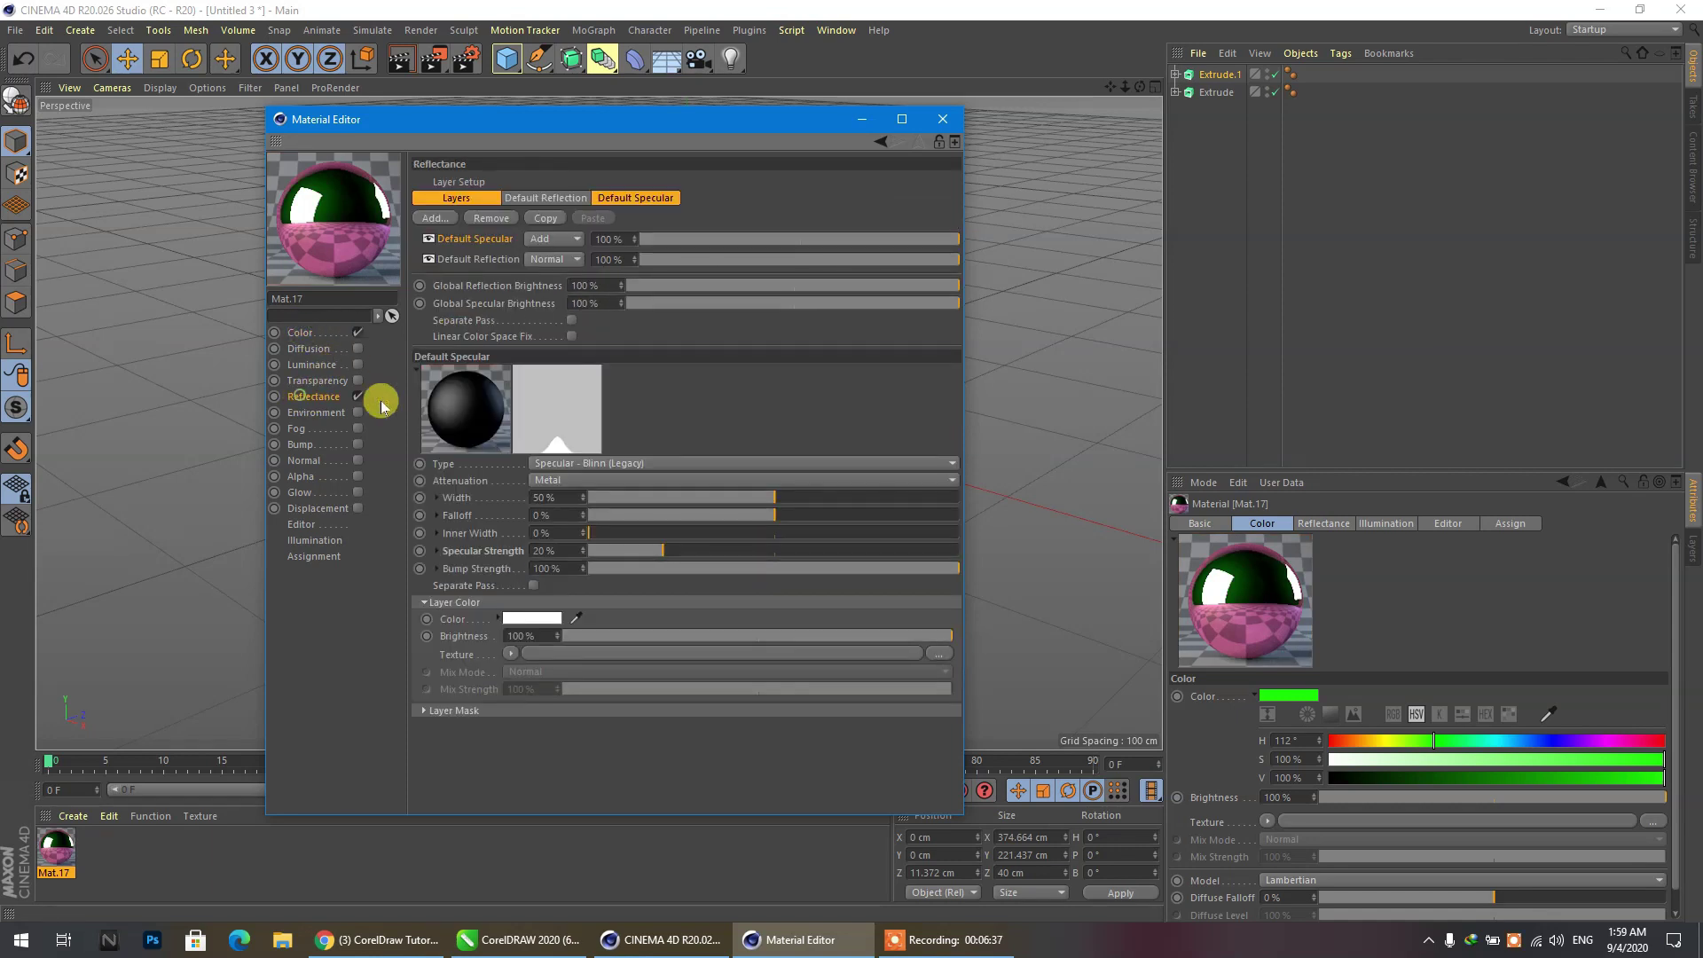
pyautogui.click(529, 200)
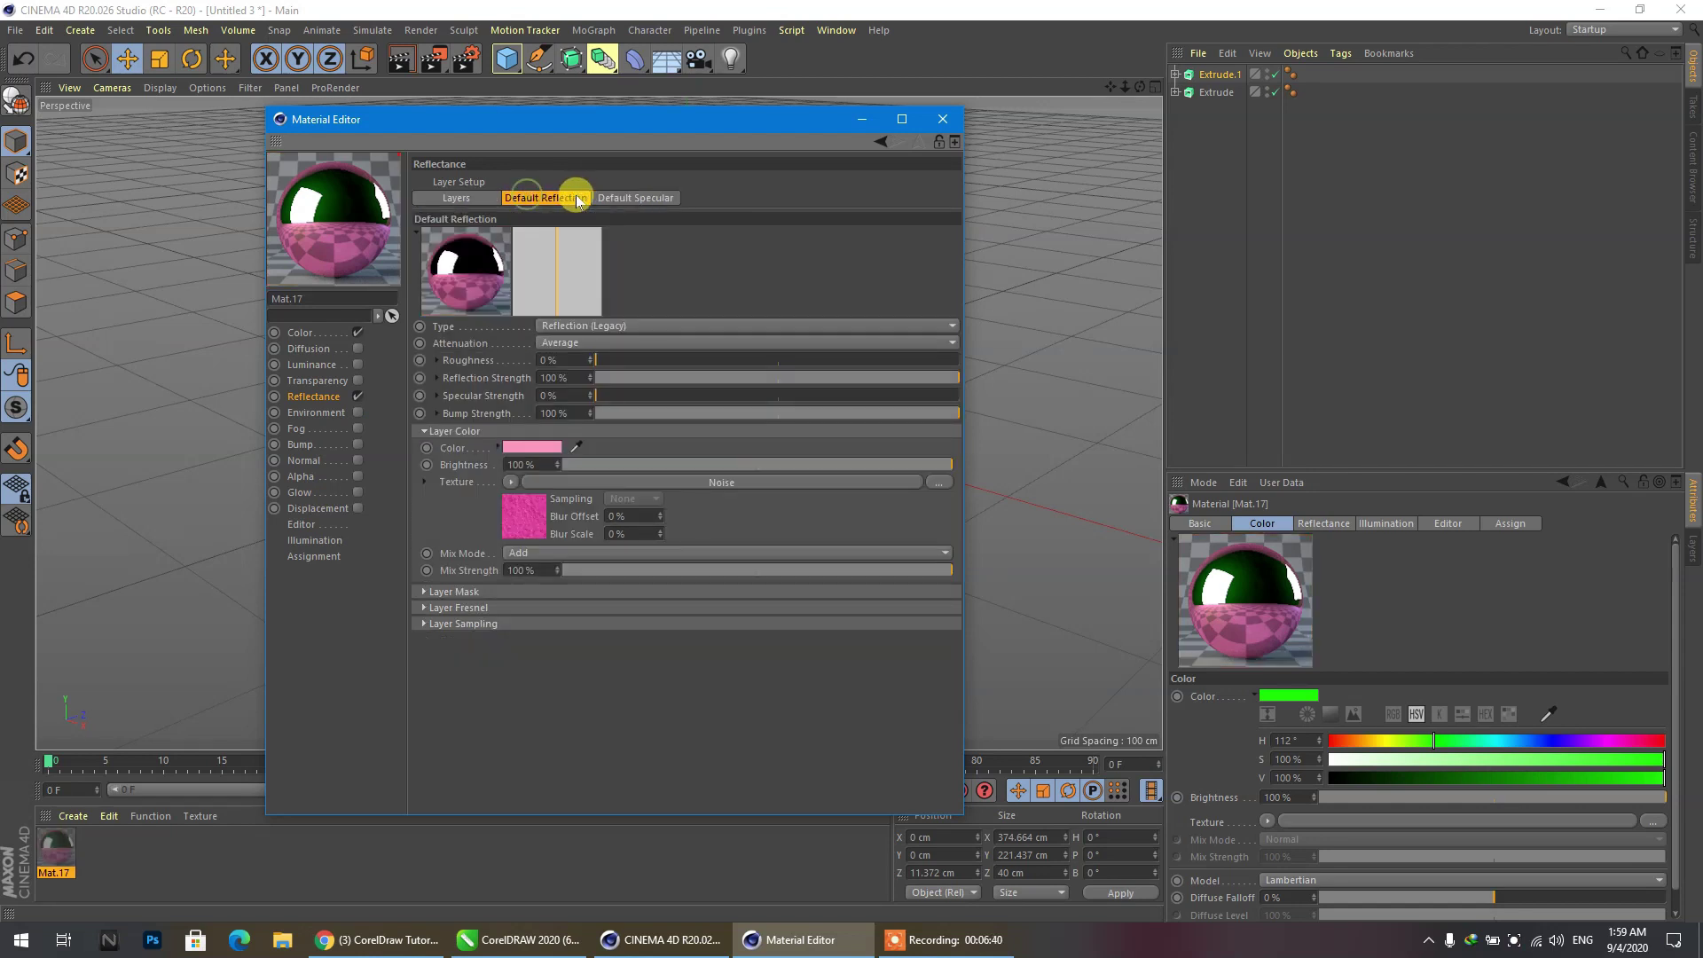
pyautogui.click(535, 448)
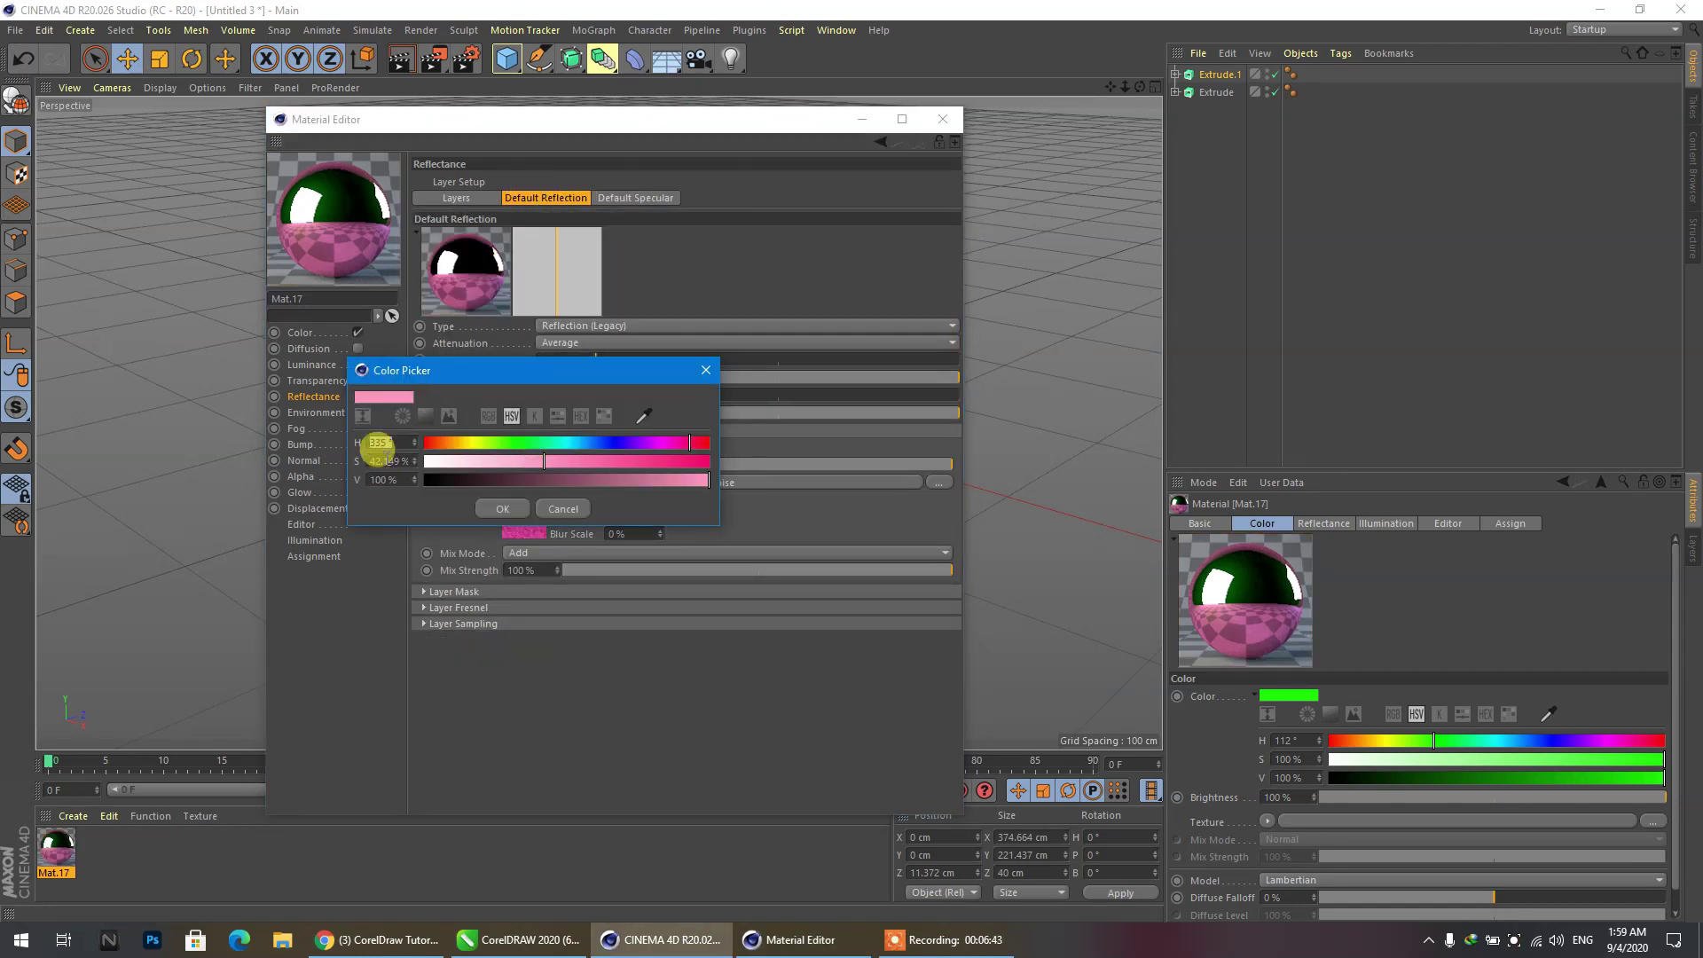
pyautogui.moveTo(397, 441); pyautogui.dragTo(275, 429)
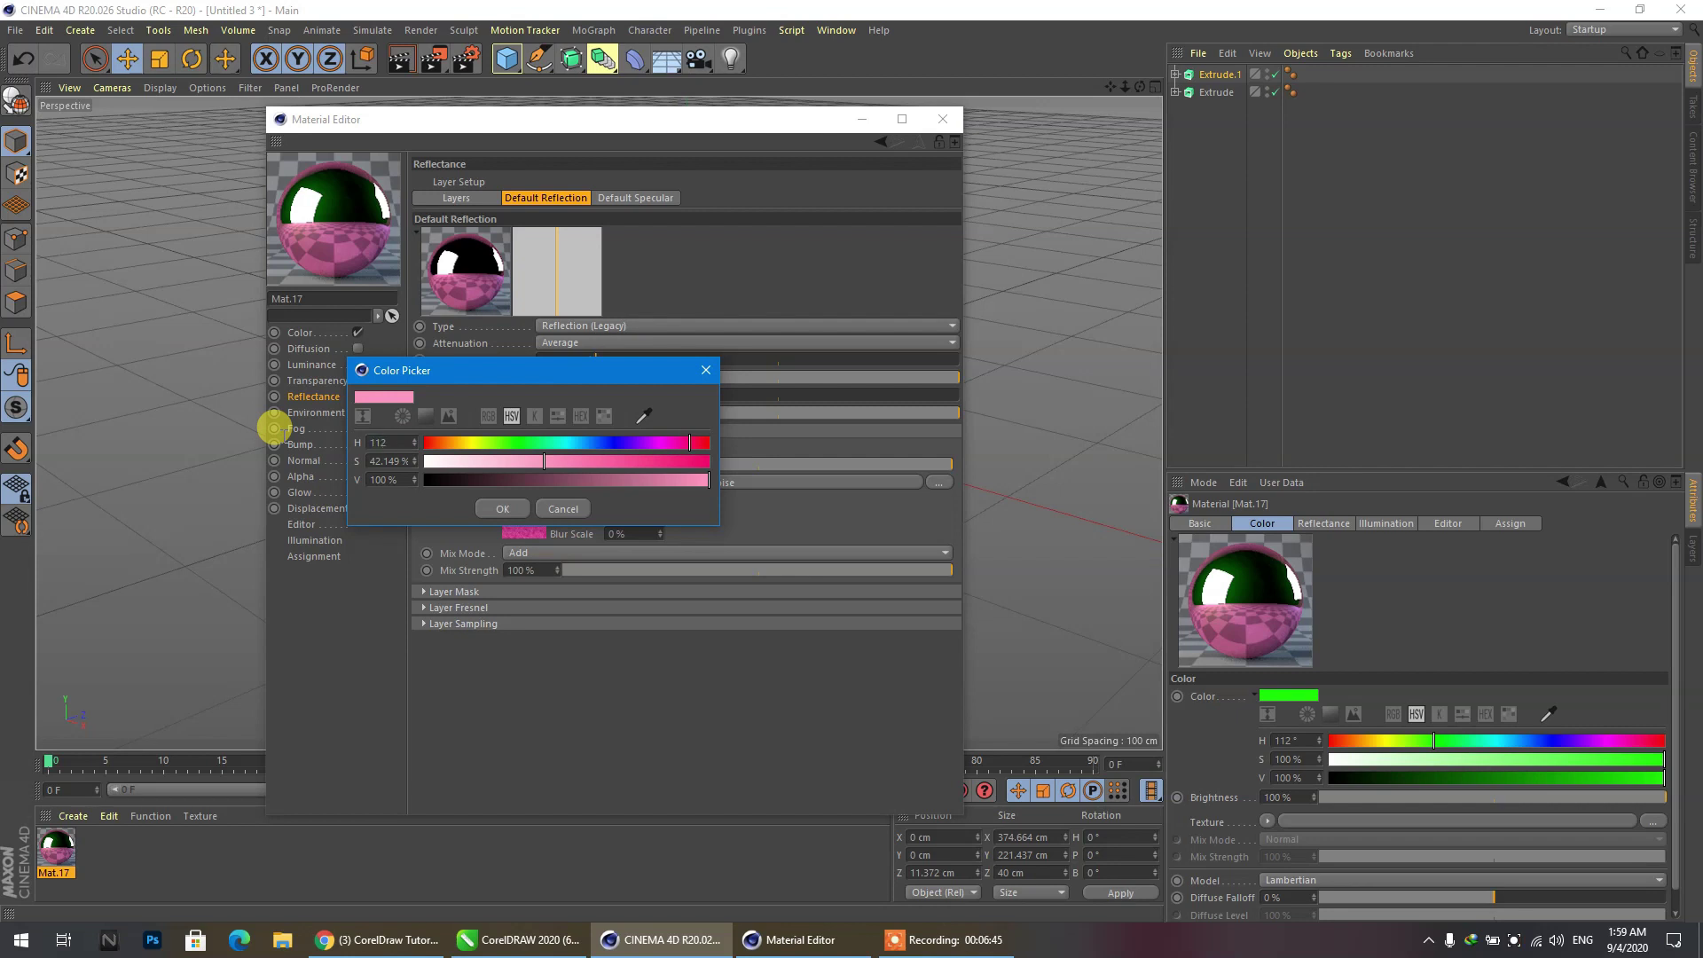
pyautogui.click(394, 461)
pyautogui.click(501, 508)
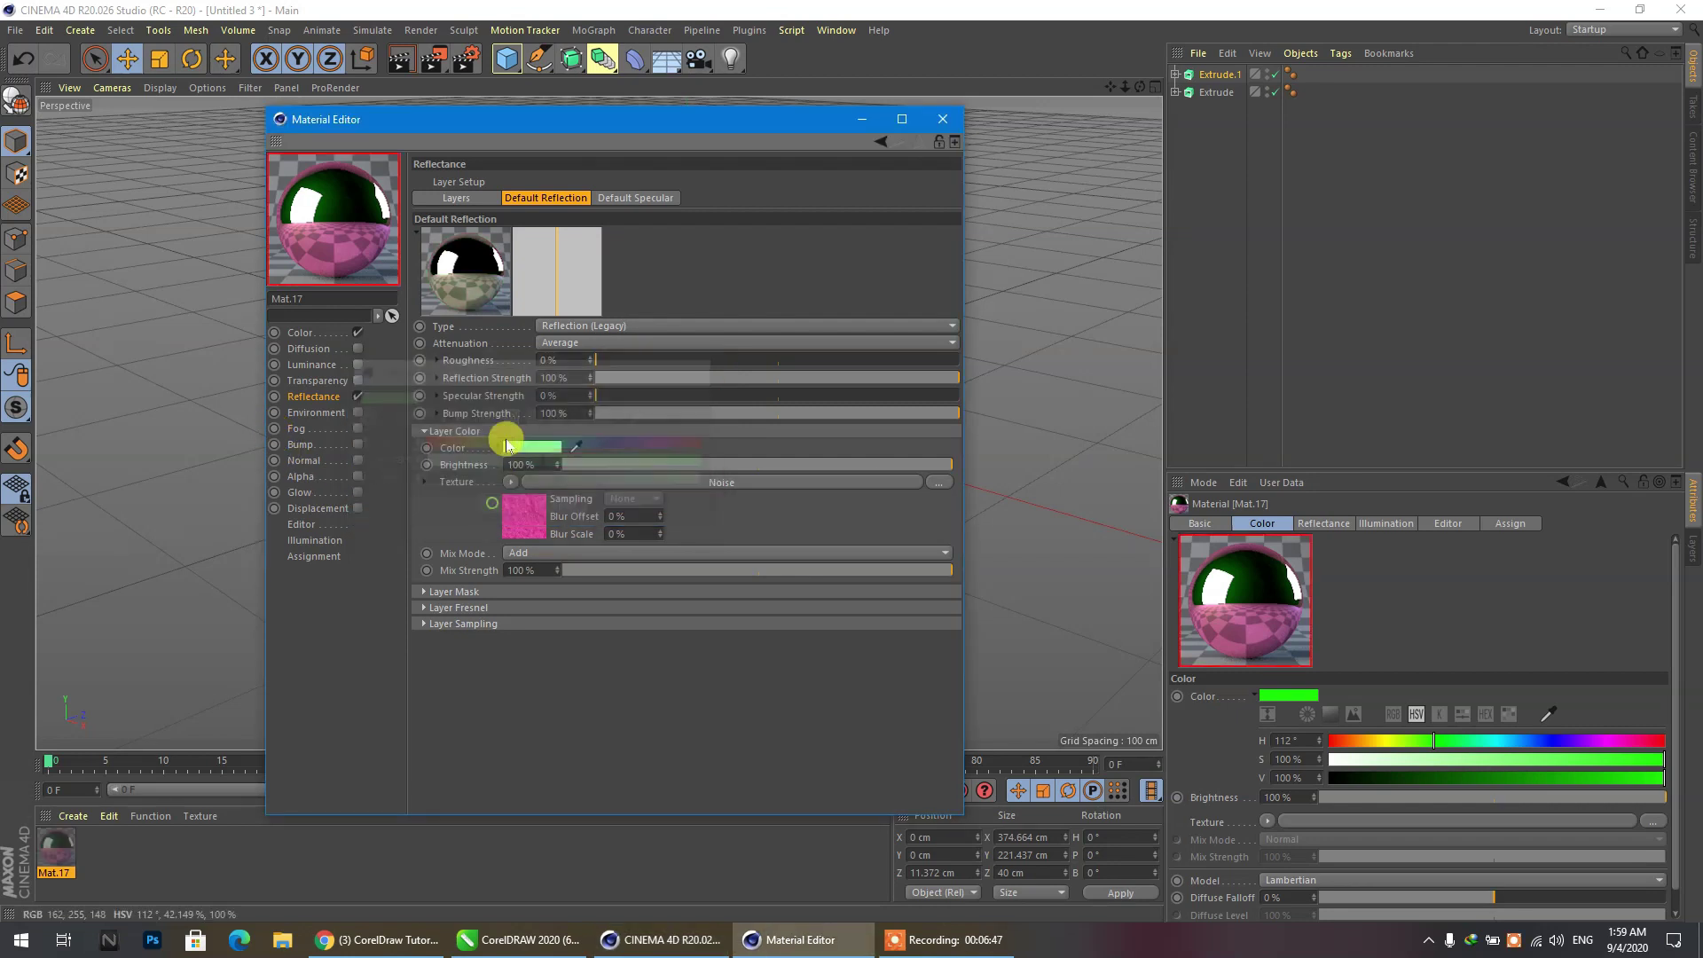
# Set the hue of both colors in the reflection's Noise texture to 112° and close the material editor.
pyautogui.click(520, 525)
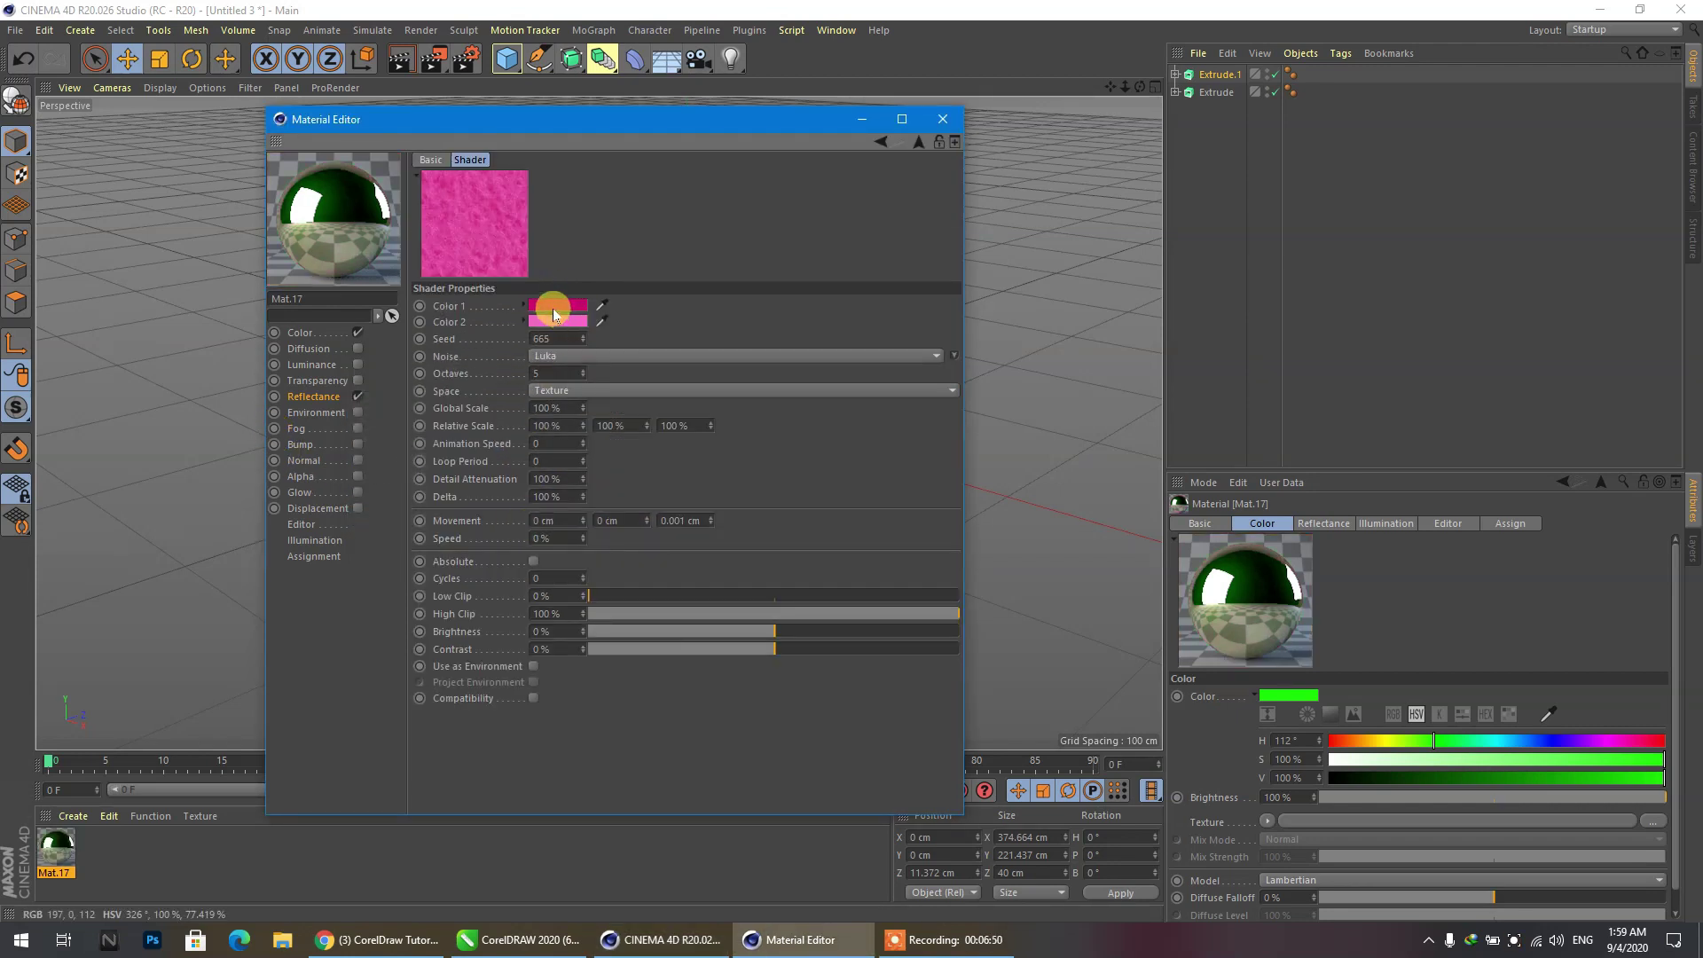
pyautogui.click(553, 309)
pyautogui.moveTo(412, 305); pyautogui.dragTo(333, 305)
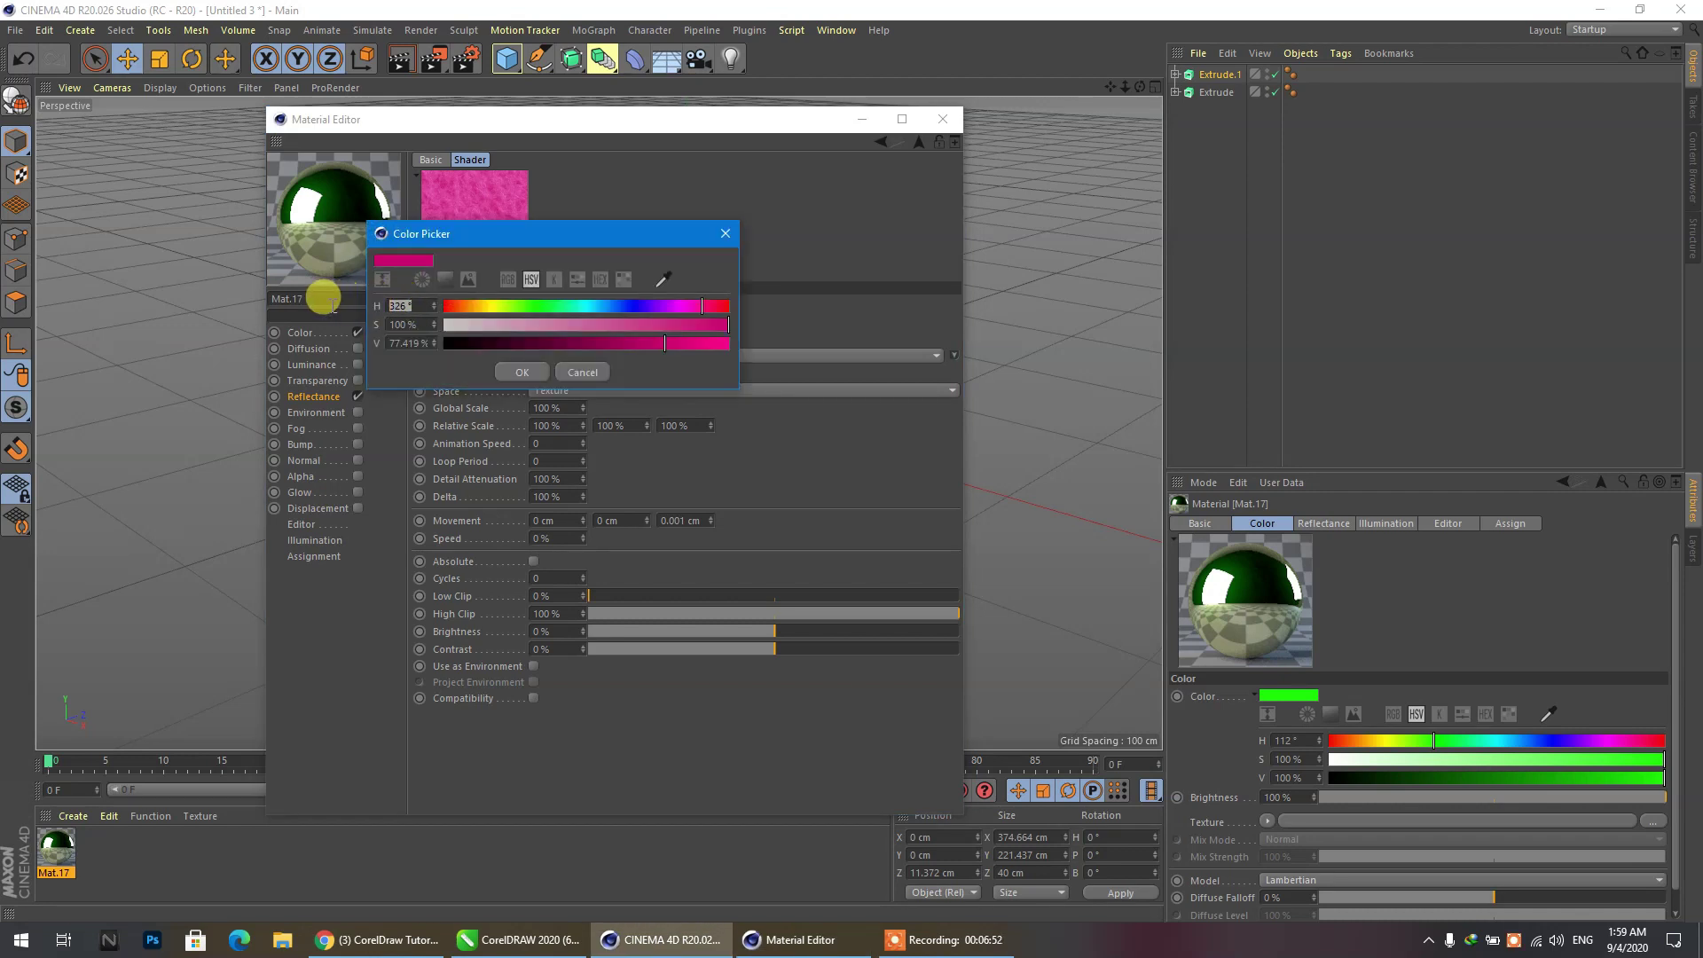
pyautogui.click(514, 369)
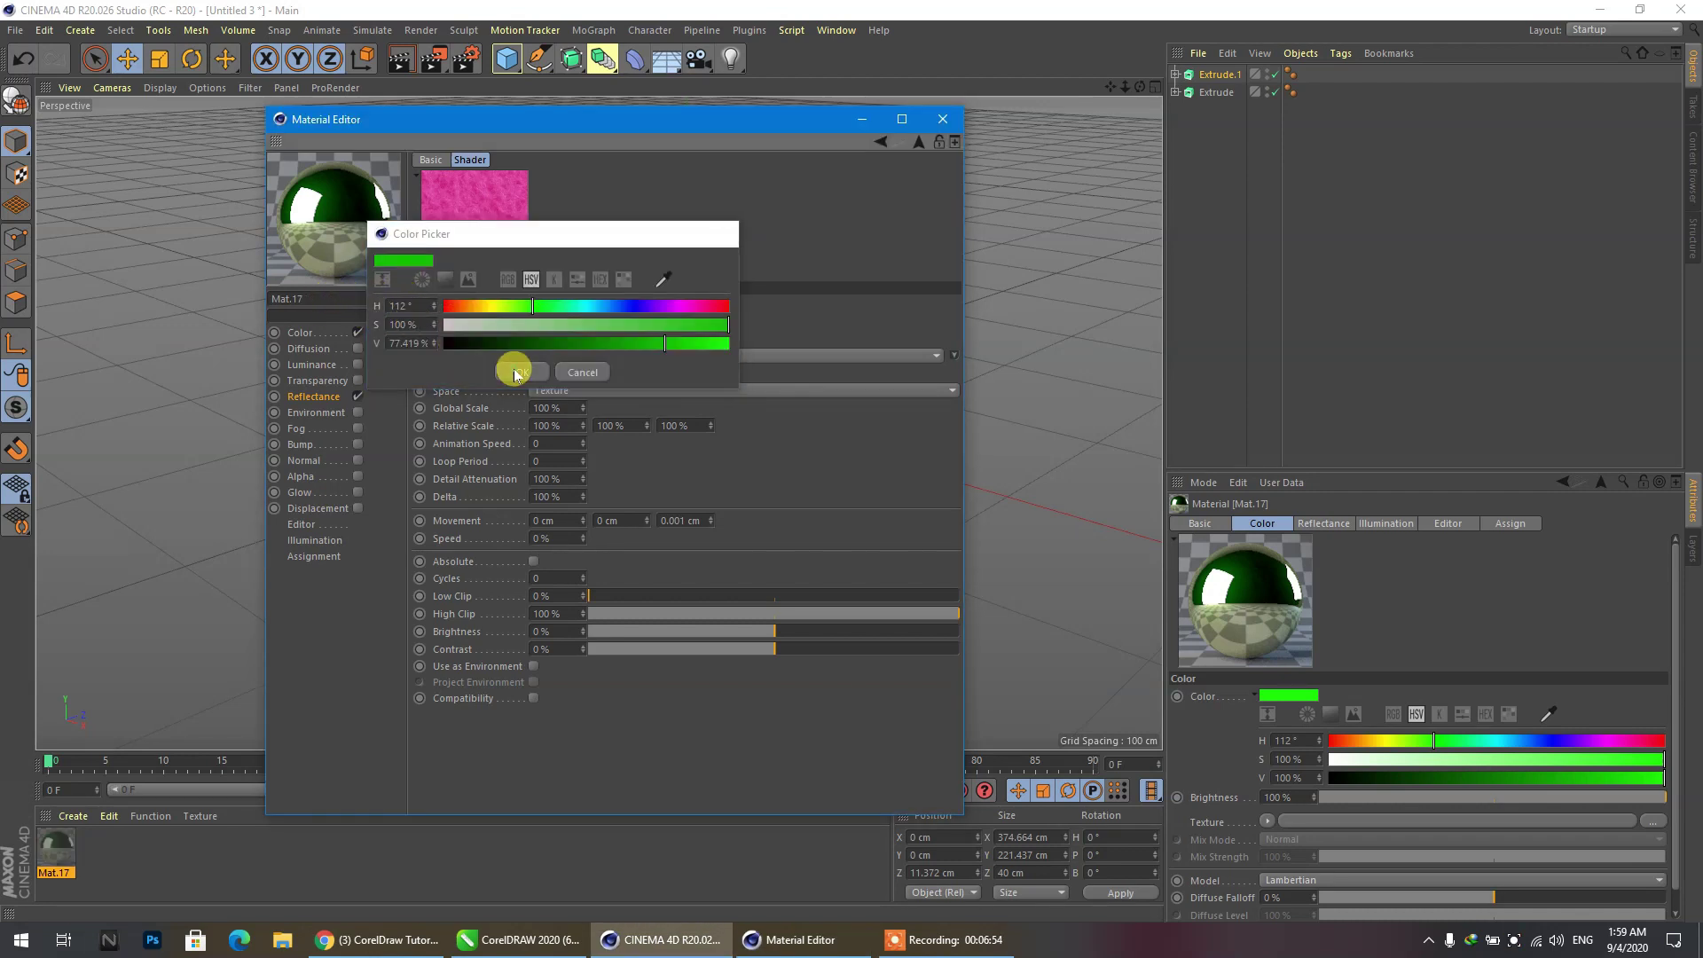
pyautogui.click(550, 321)
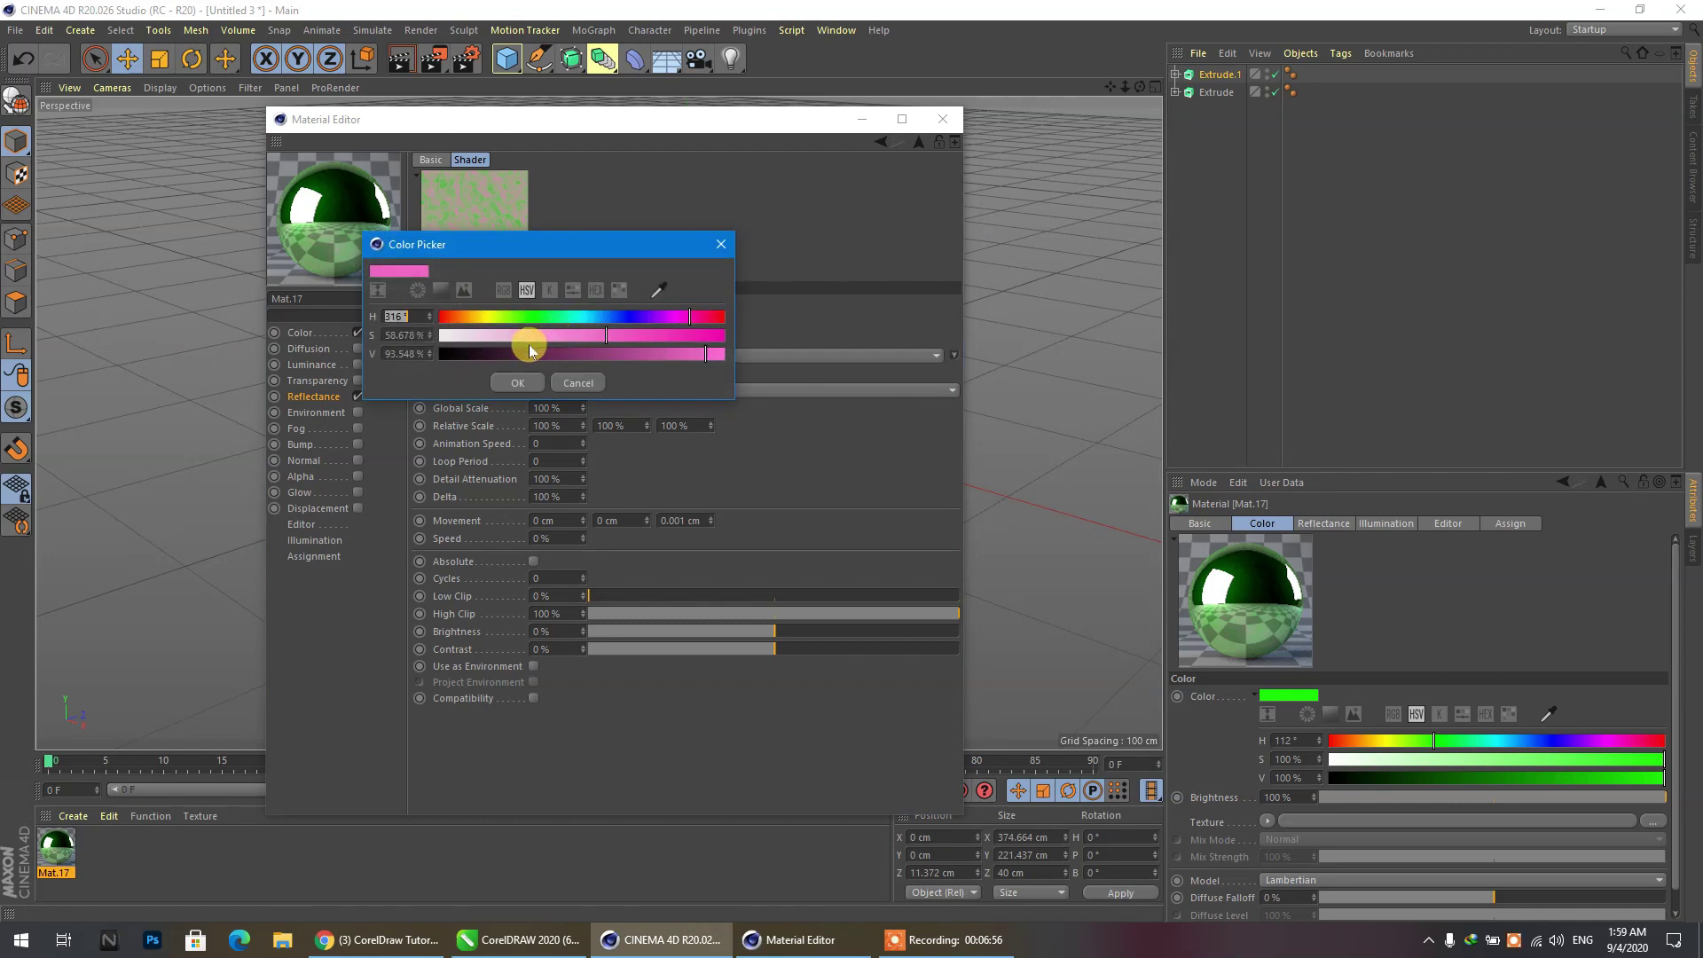
pyautogui.moveTo(415, 311); pyautogui.dragTo(282, 309)
pyautogui.write('112')
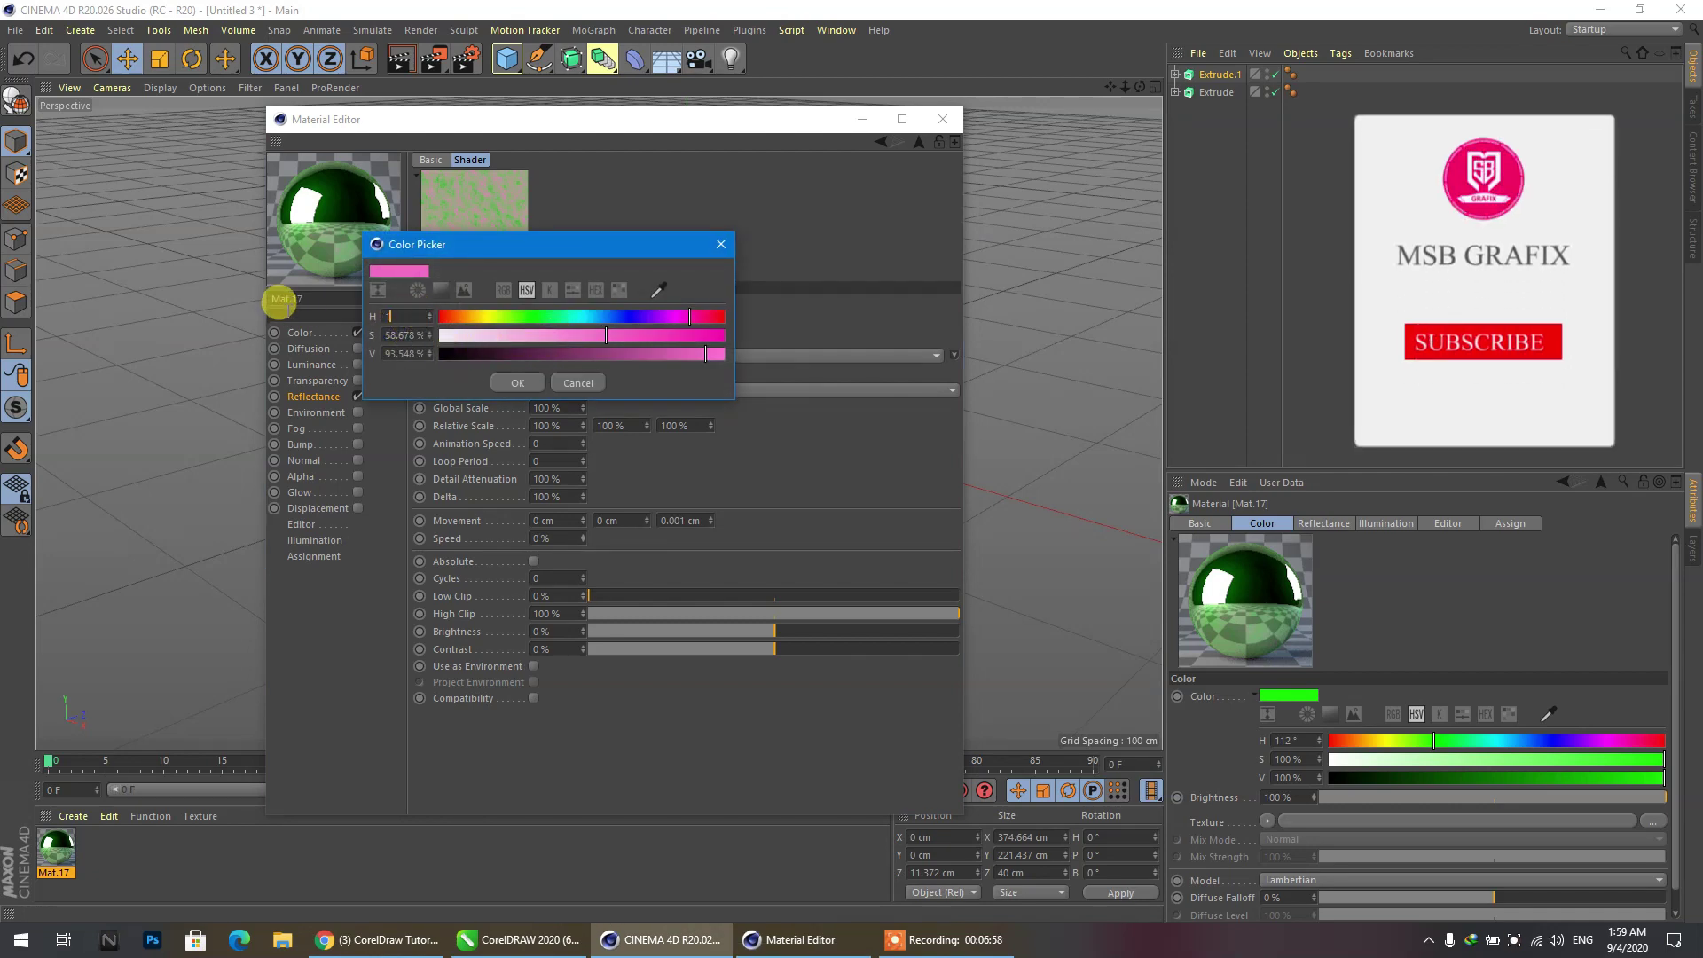
pyautogui.click(510, 385)
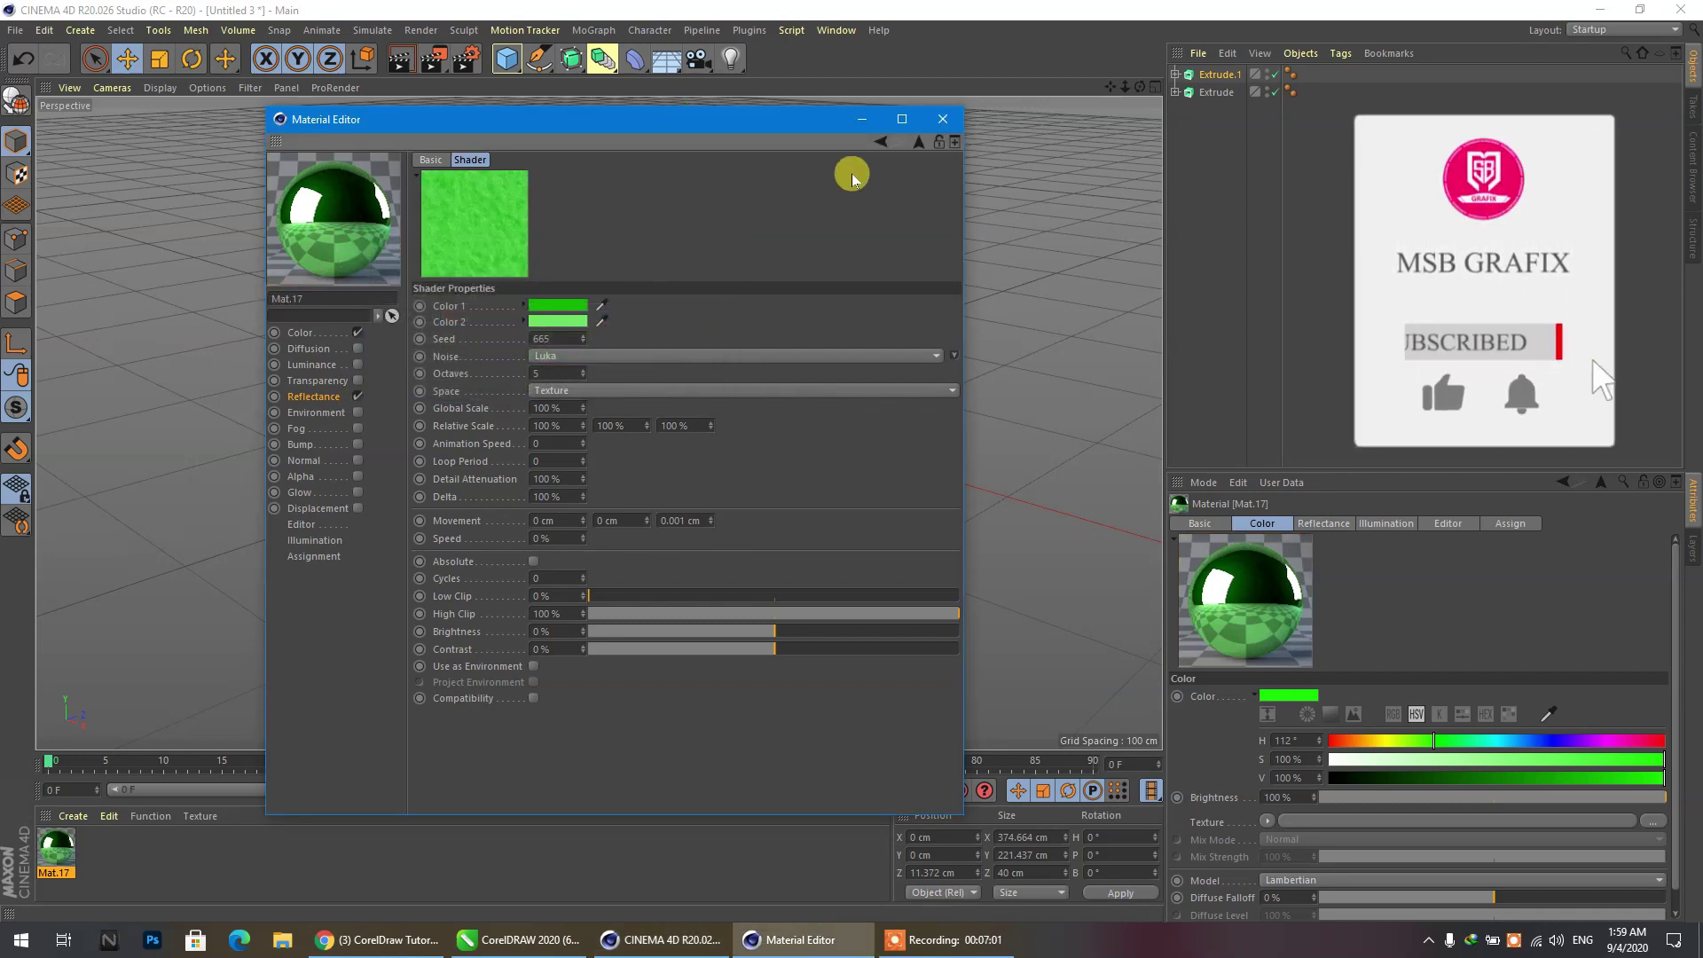
pyautogui.click(942, 119)
# Duplicate green material Mat.17 and set the copy's base color to orange-gold with a hue of 40°.
pyautogui.doubleClick(99, 850)
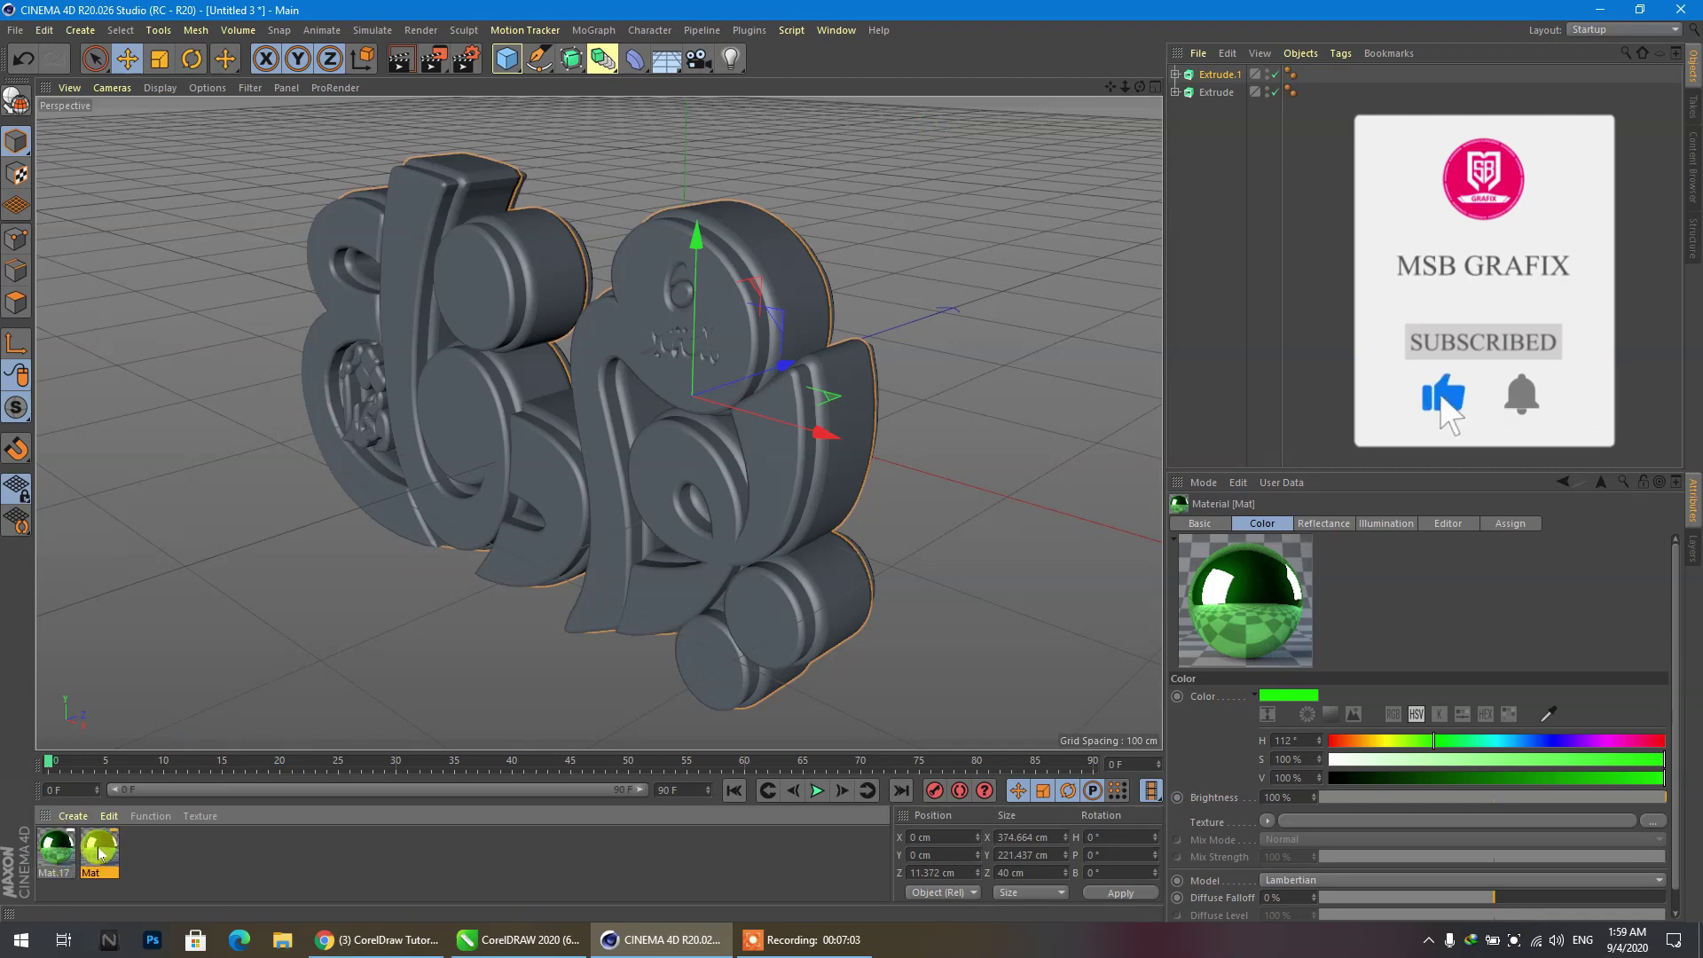
pyautogui.doubleClick(99, 850)
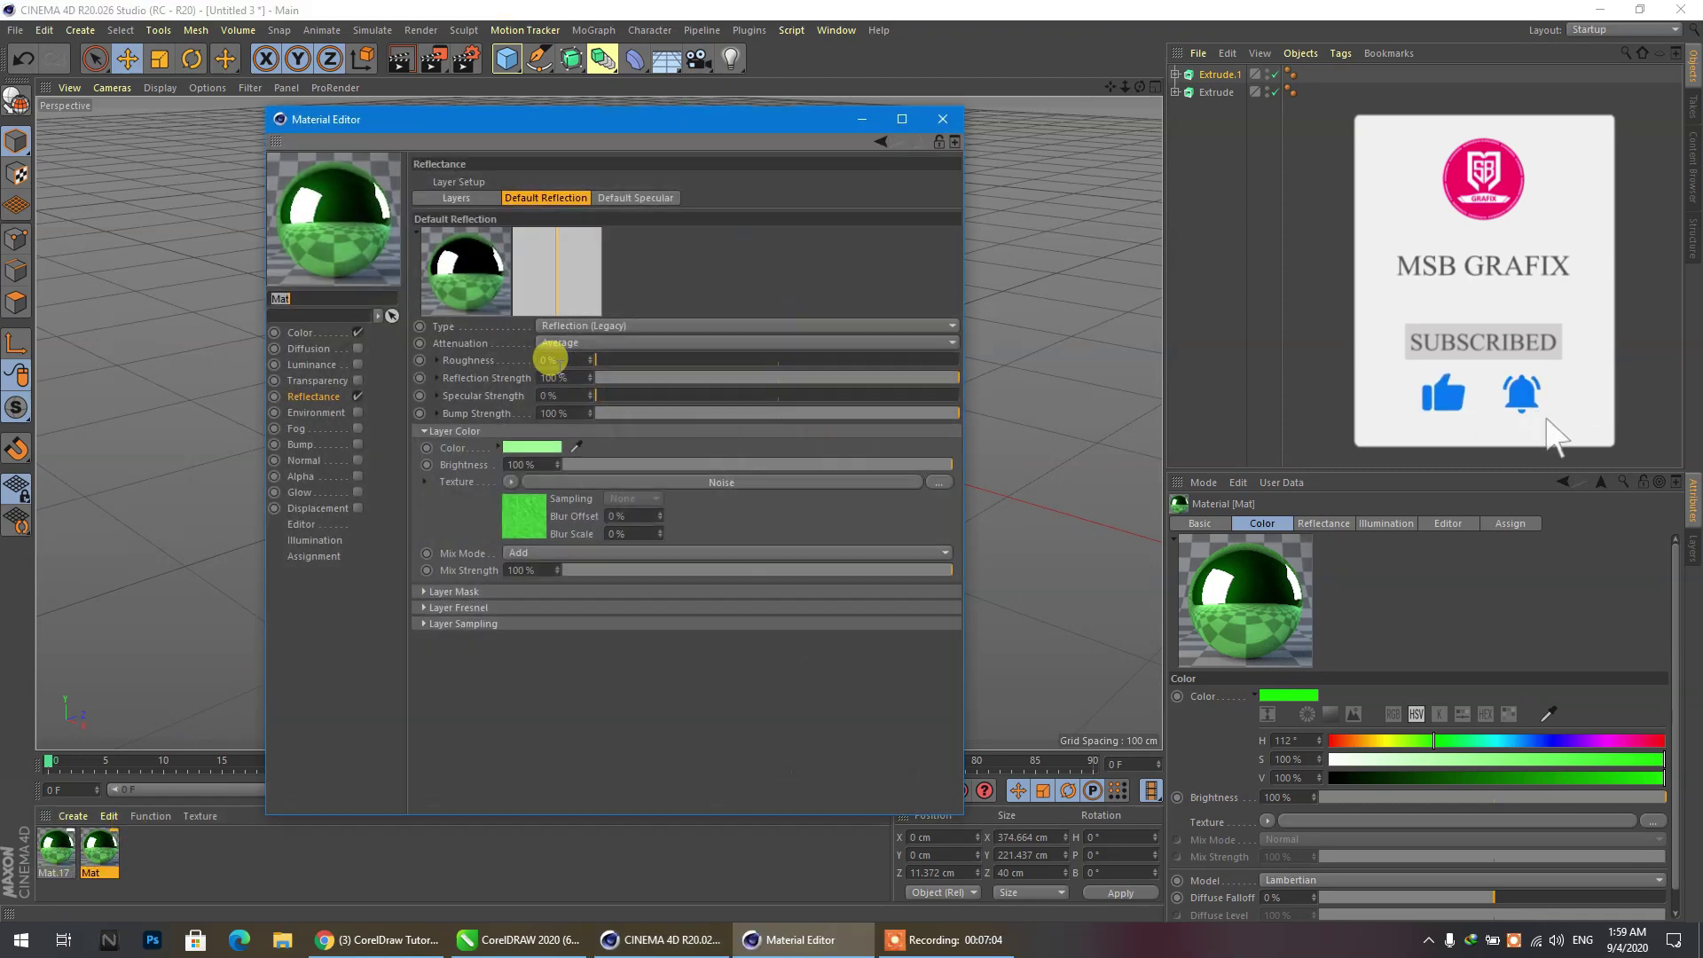
pyautogui.click(312, 332)
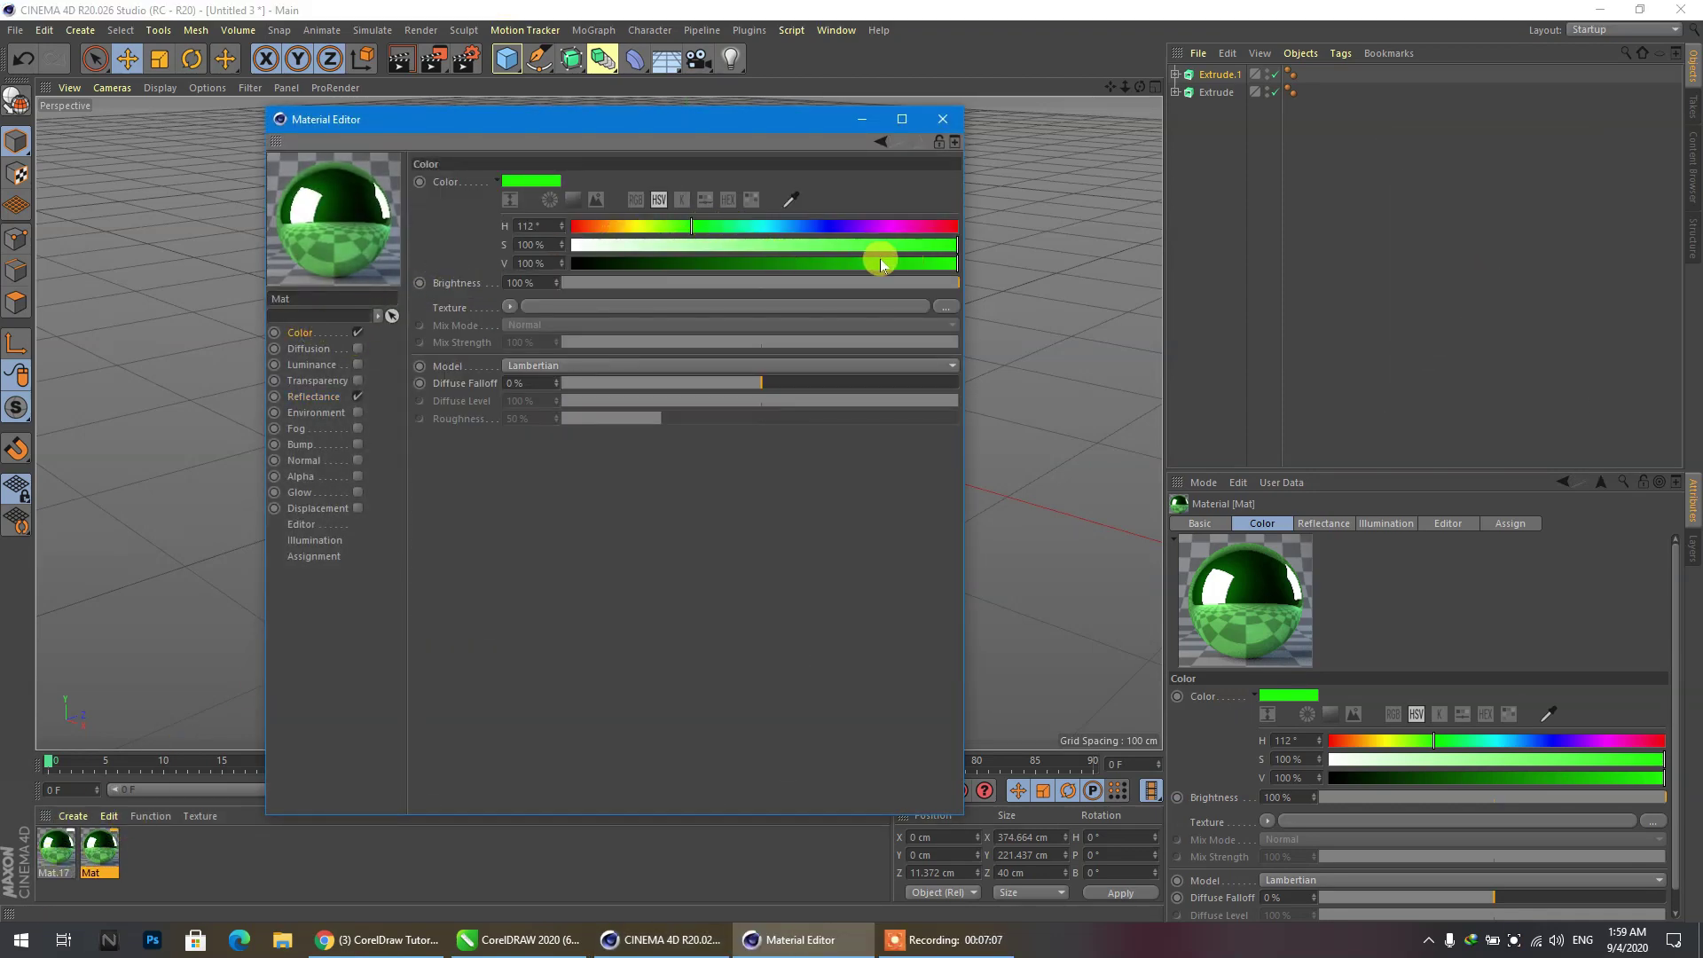
pyautogui.moveTo(691, 228); pyautogui.dragTo(613, 227)
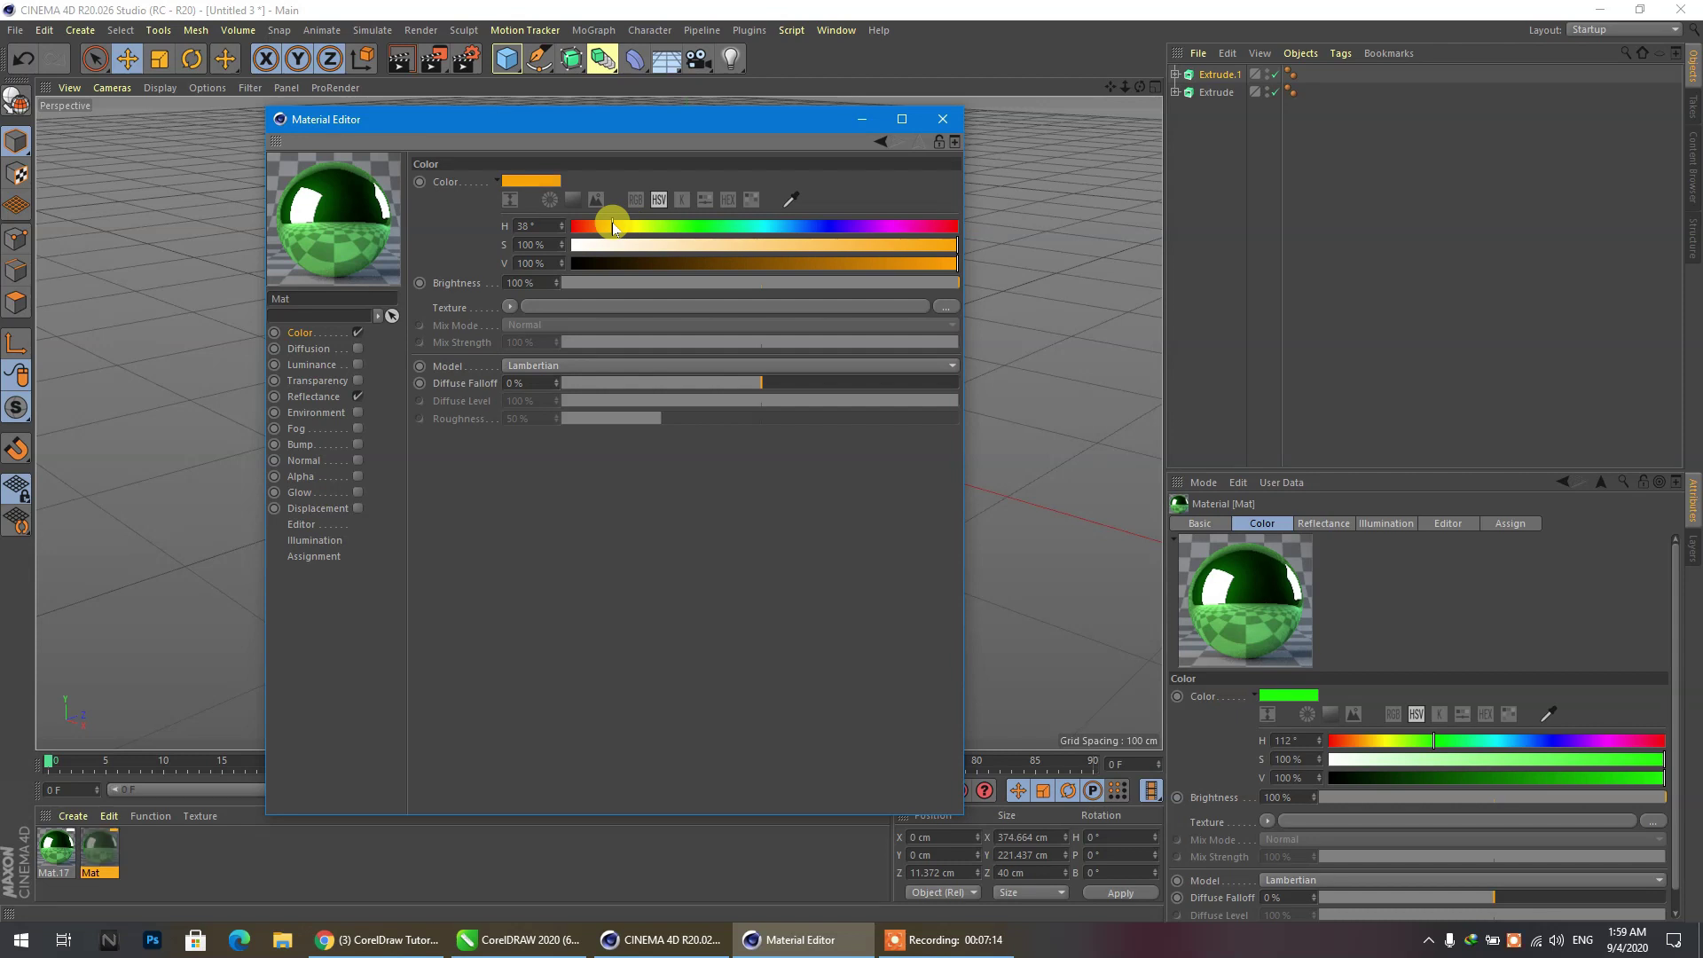
pyautogui.click(529, 225)
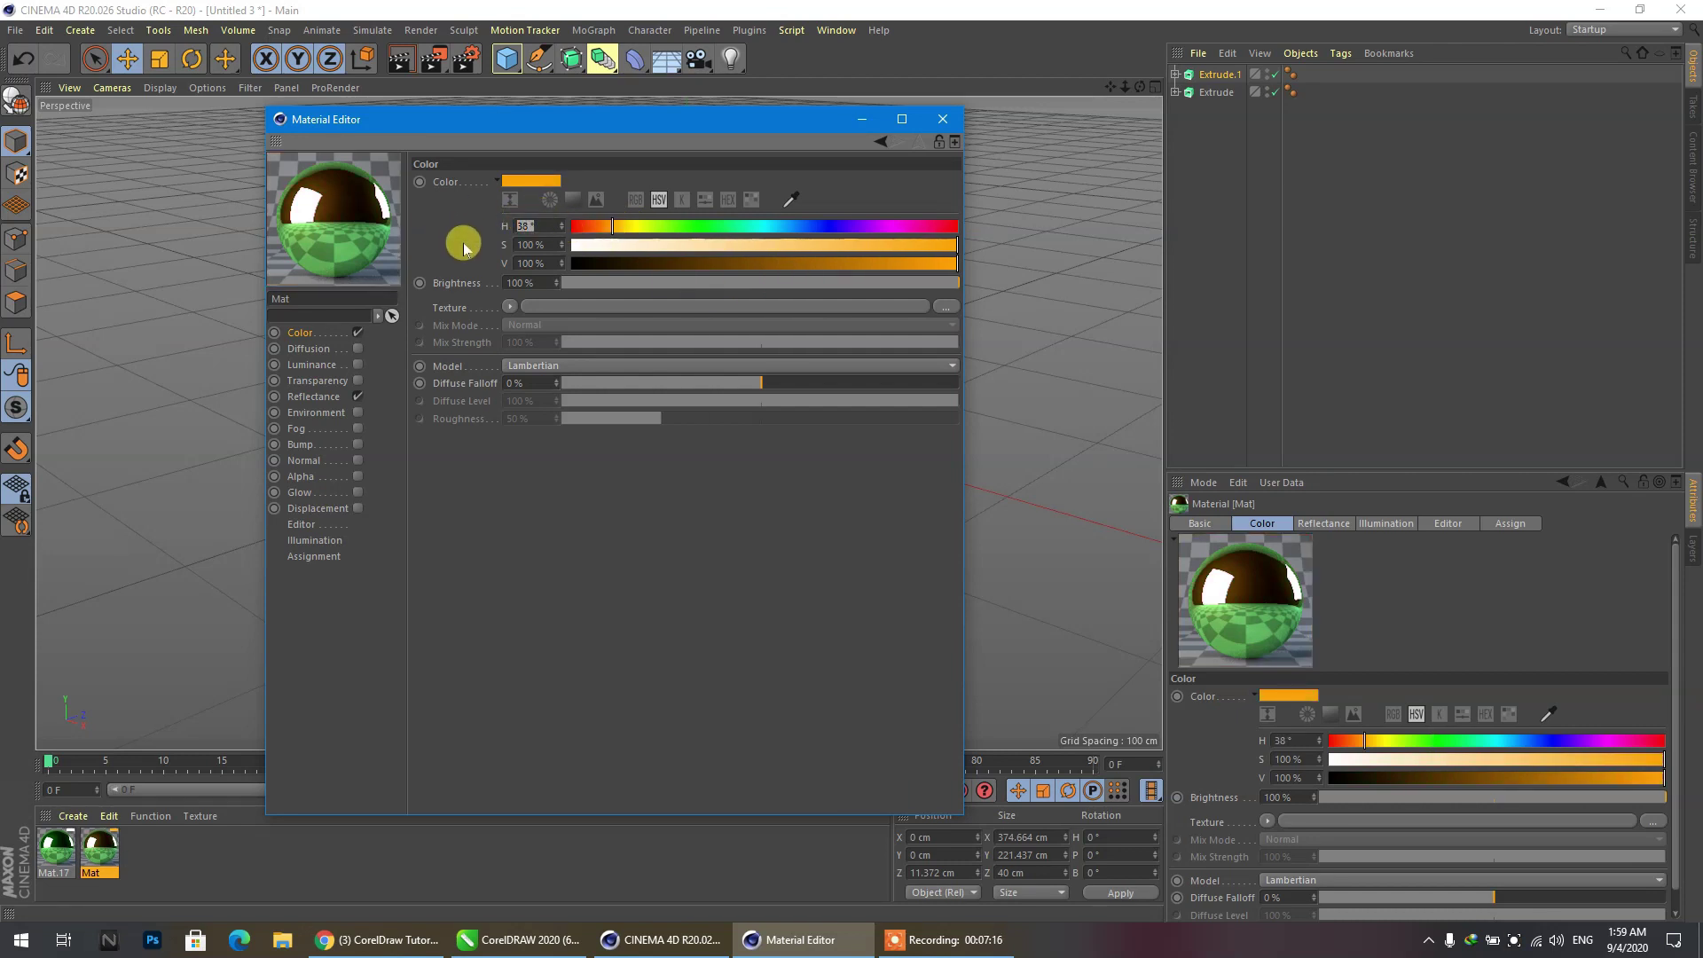
pyautogui.write('40')
pyautogui.press('Return')
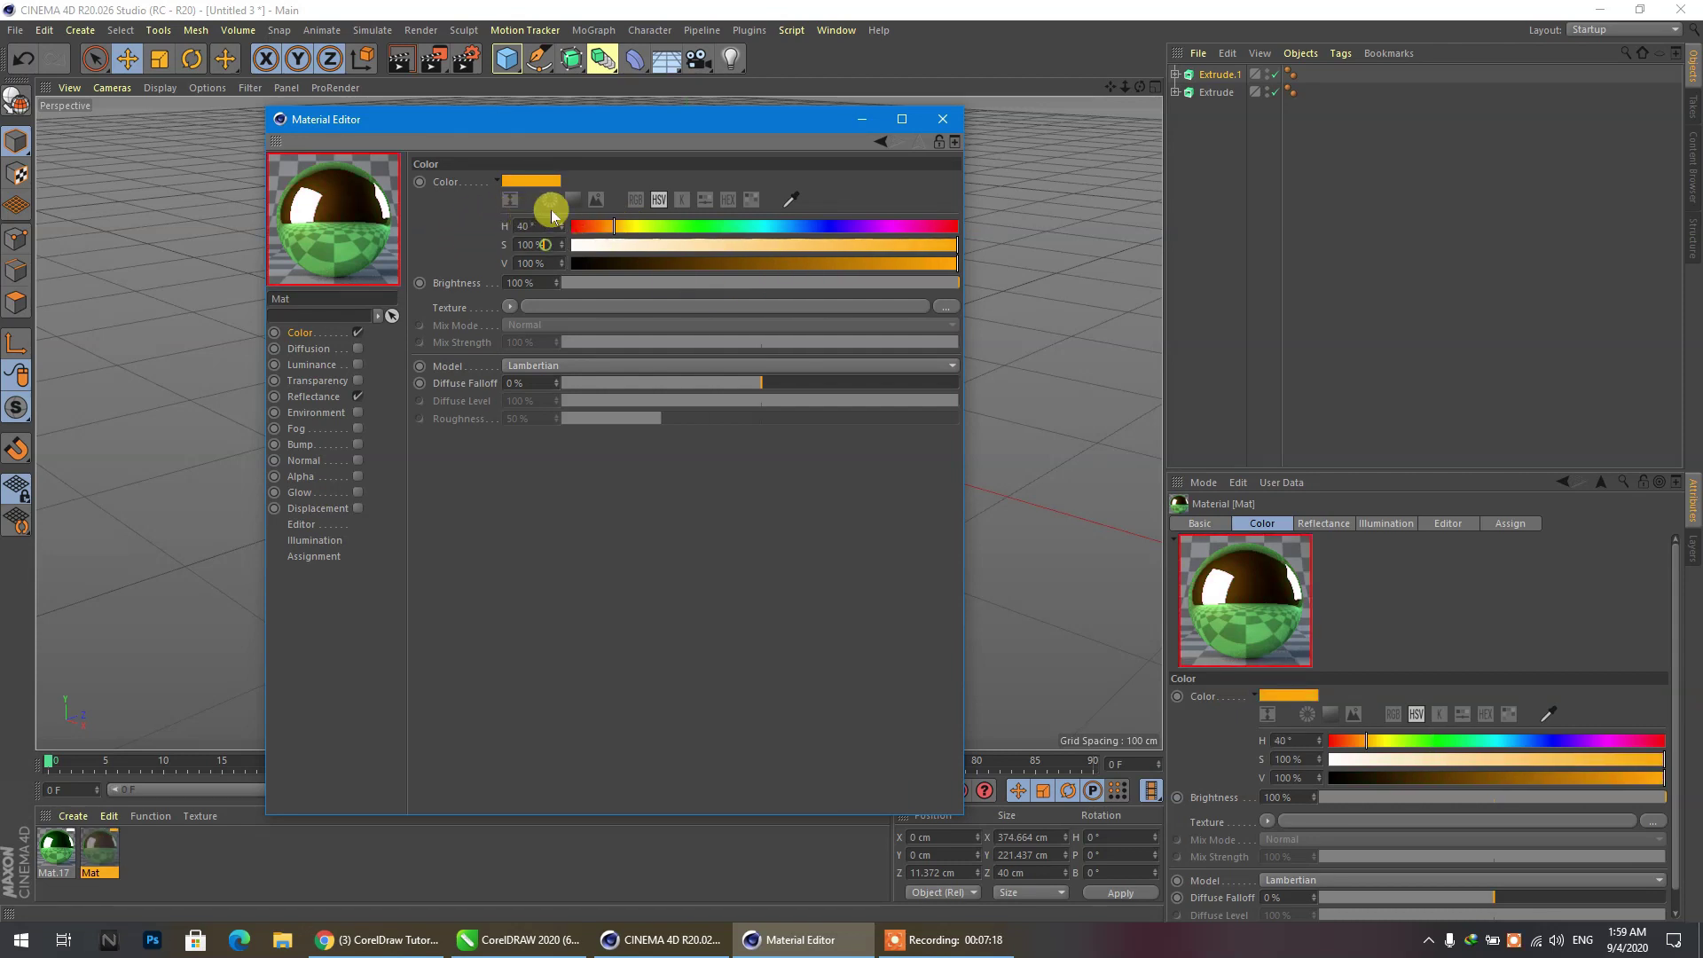
# Set the layer color hue of the copied material's Default Reflection to 40°.
pyautogui.click(311, 395)
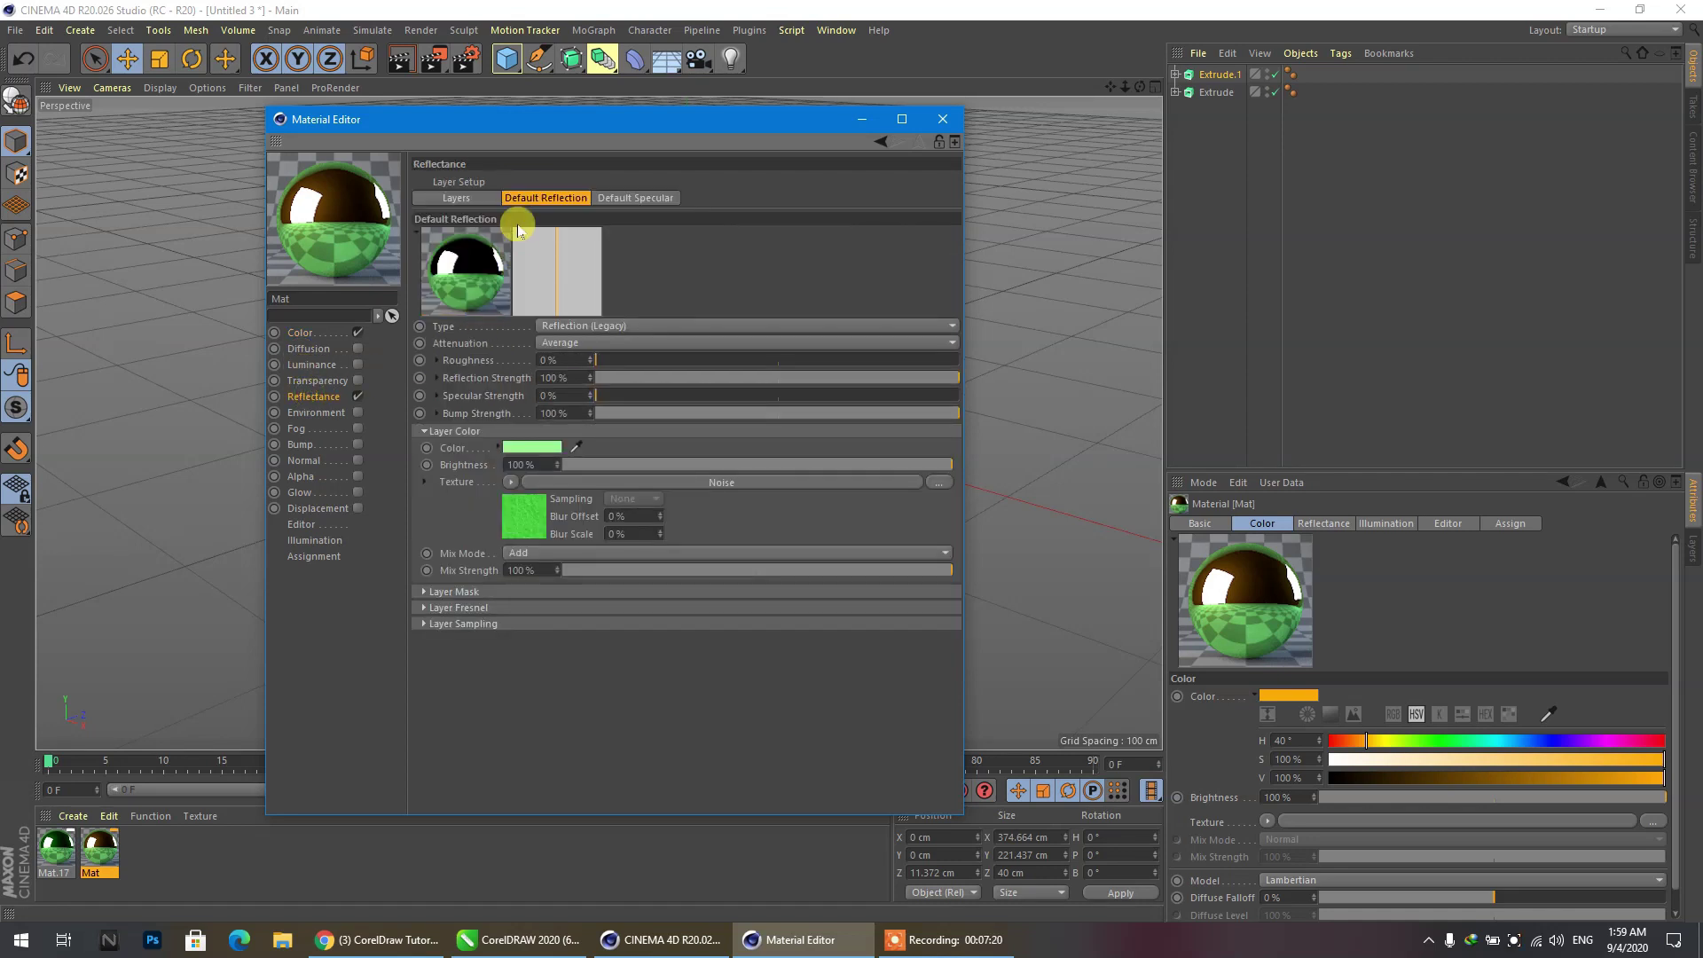
pyautogui.click(541, 448)
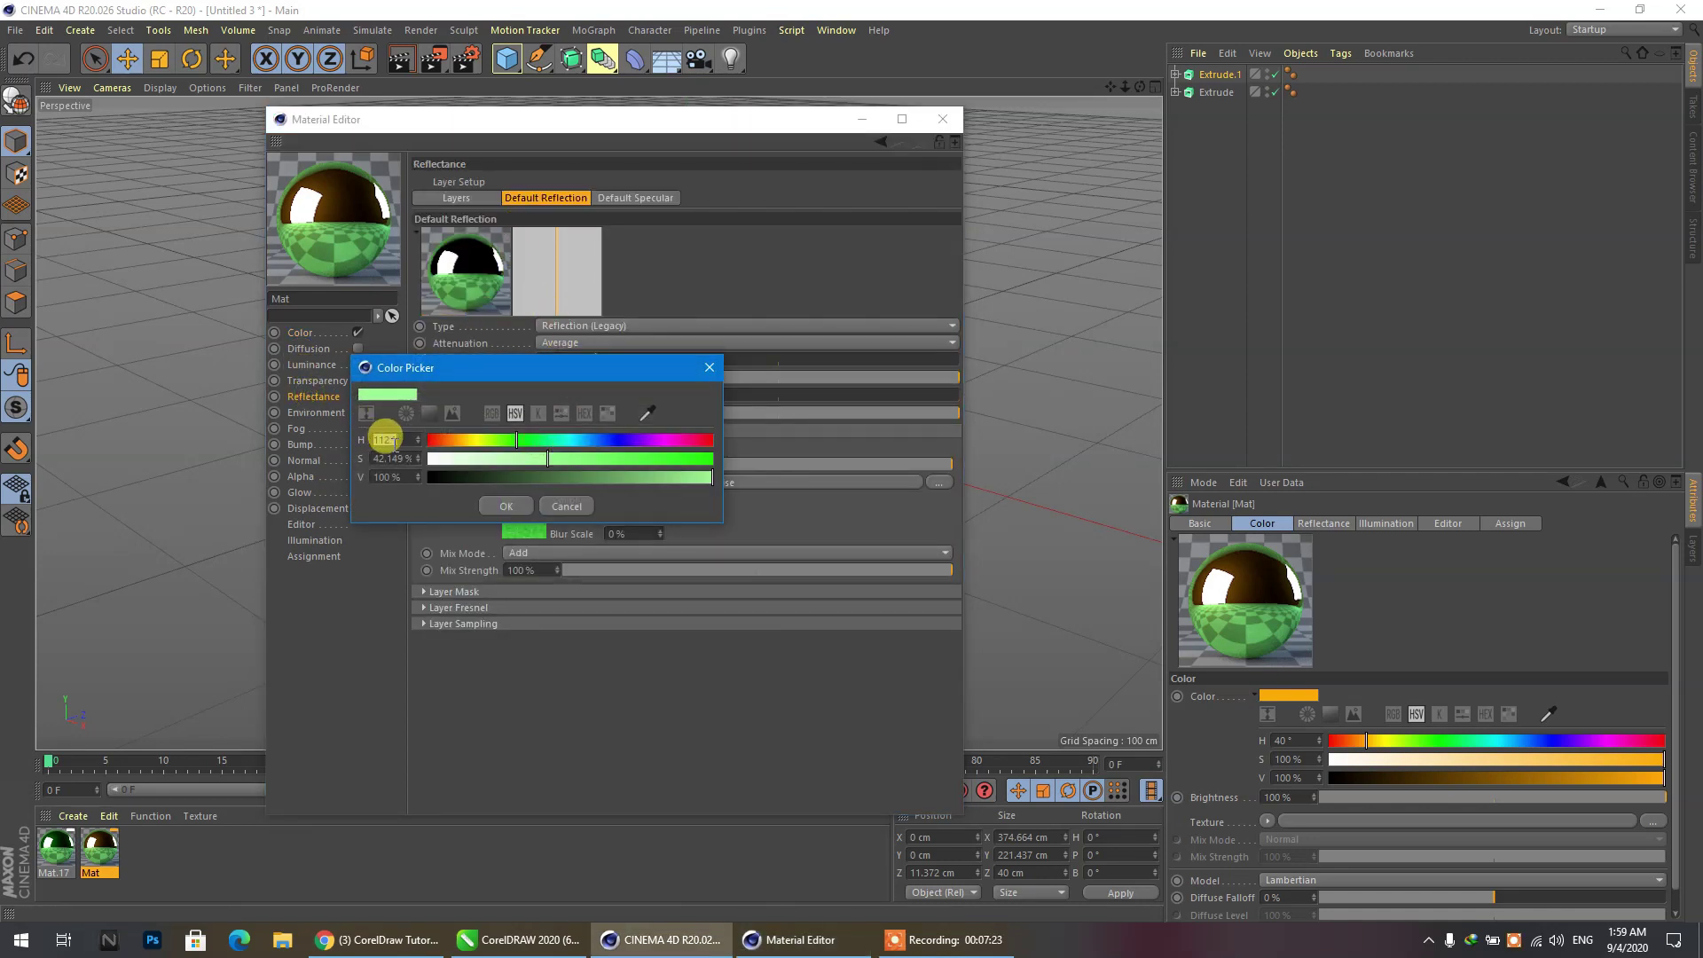
pyautogui.moveTo(400, 443); pyautogui.dragTo(337, 441)
pyautogui.write('40')
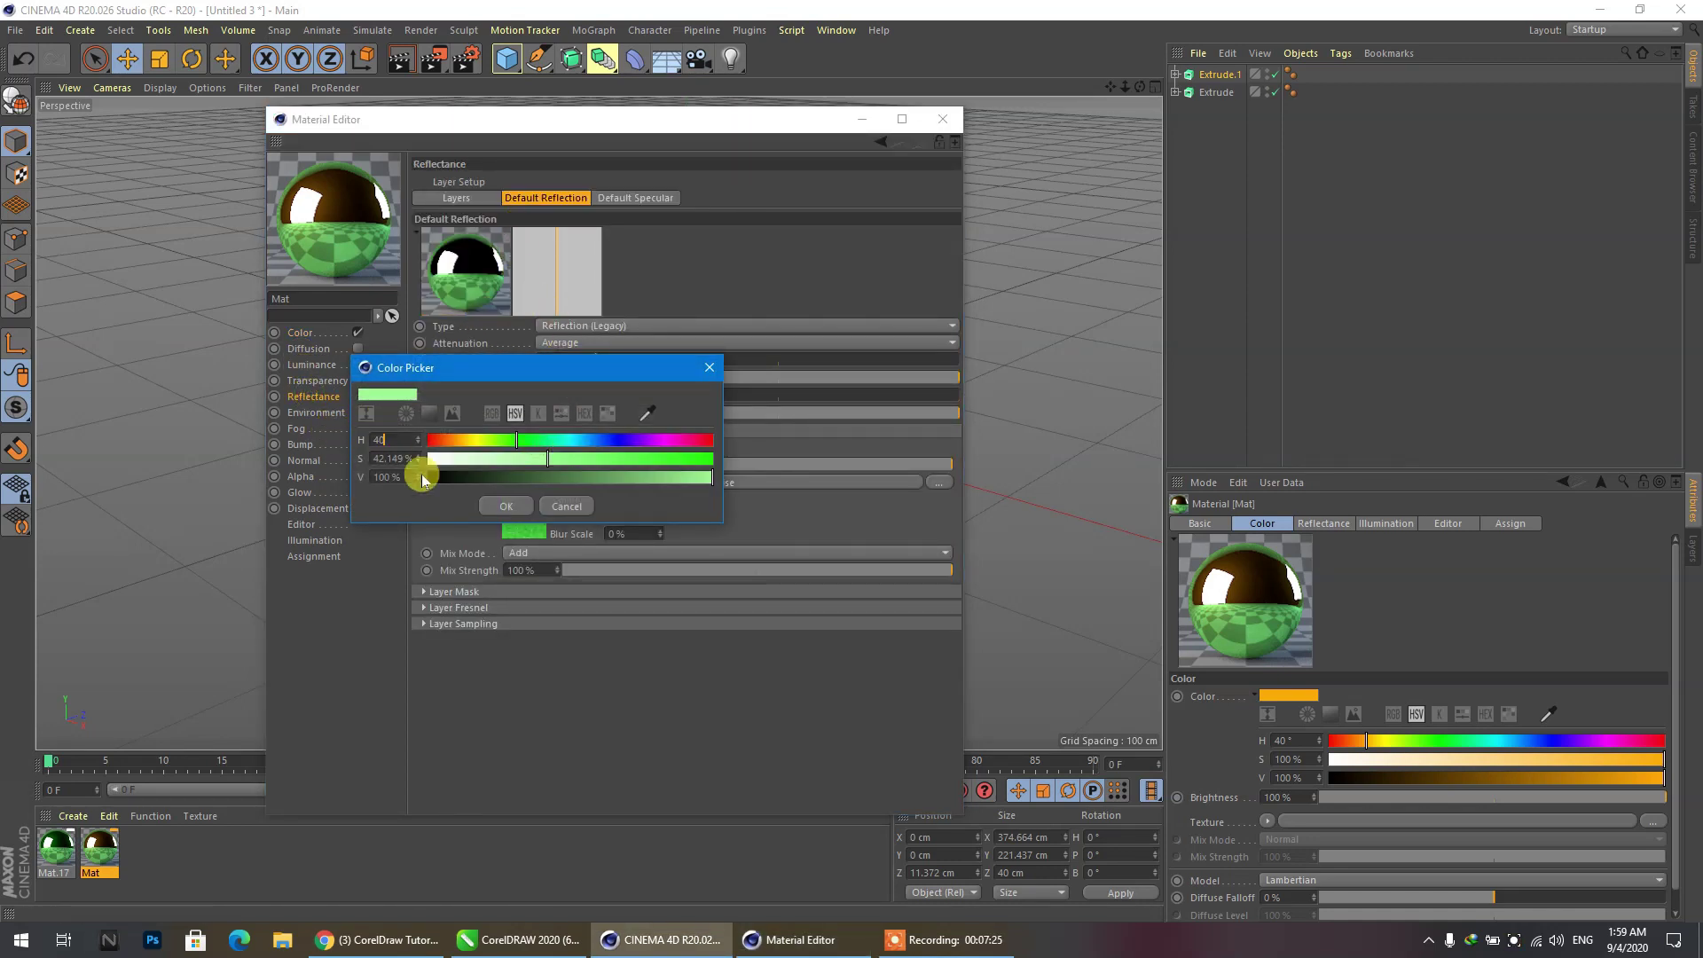
pyautogui.click(507, 507)
# Set the hue of both colors in the copied material's reflection Noise texture to 40° and close the material editor.
pyautogui.click(518, 514)
pyautogui.click(552, 300)
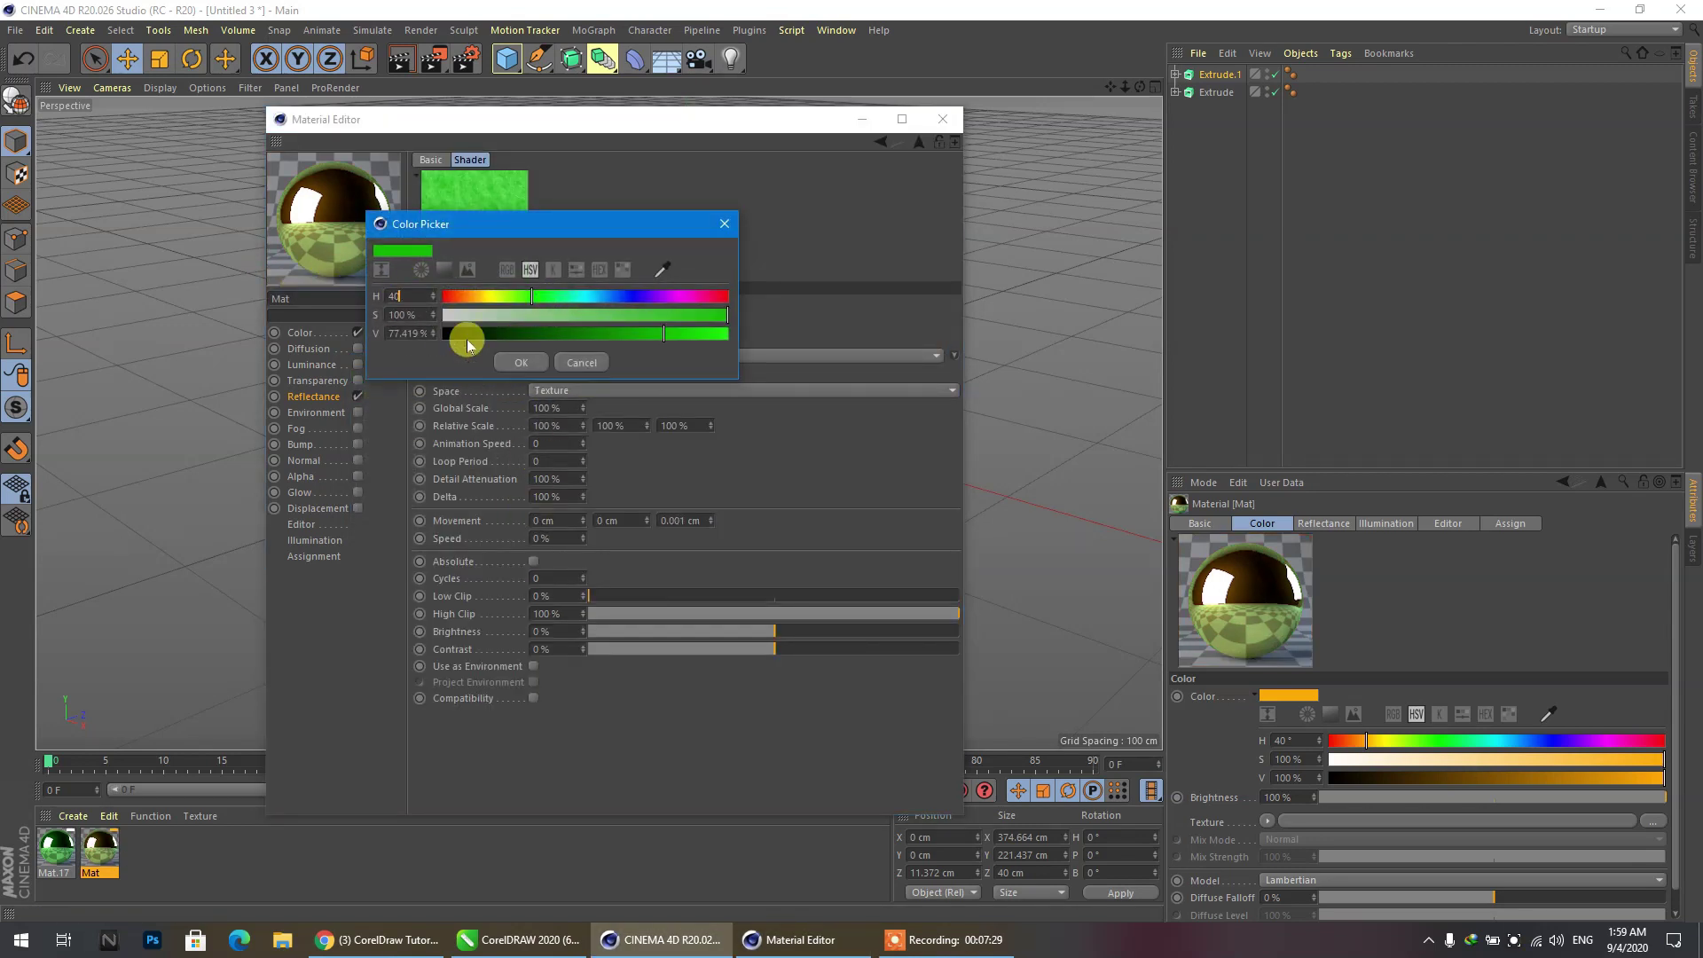
pyautogui.click(515, 366)
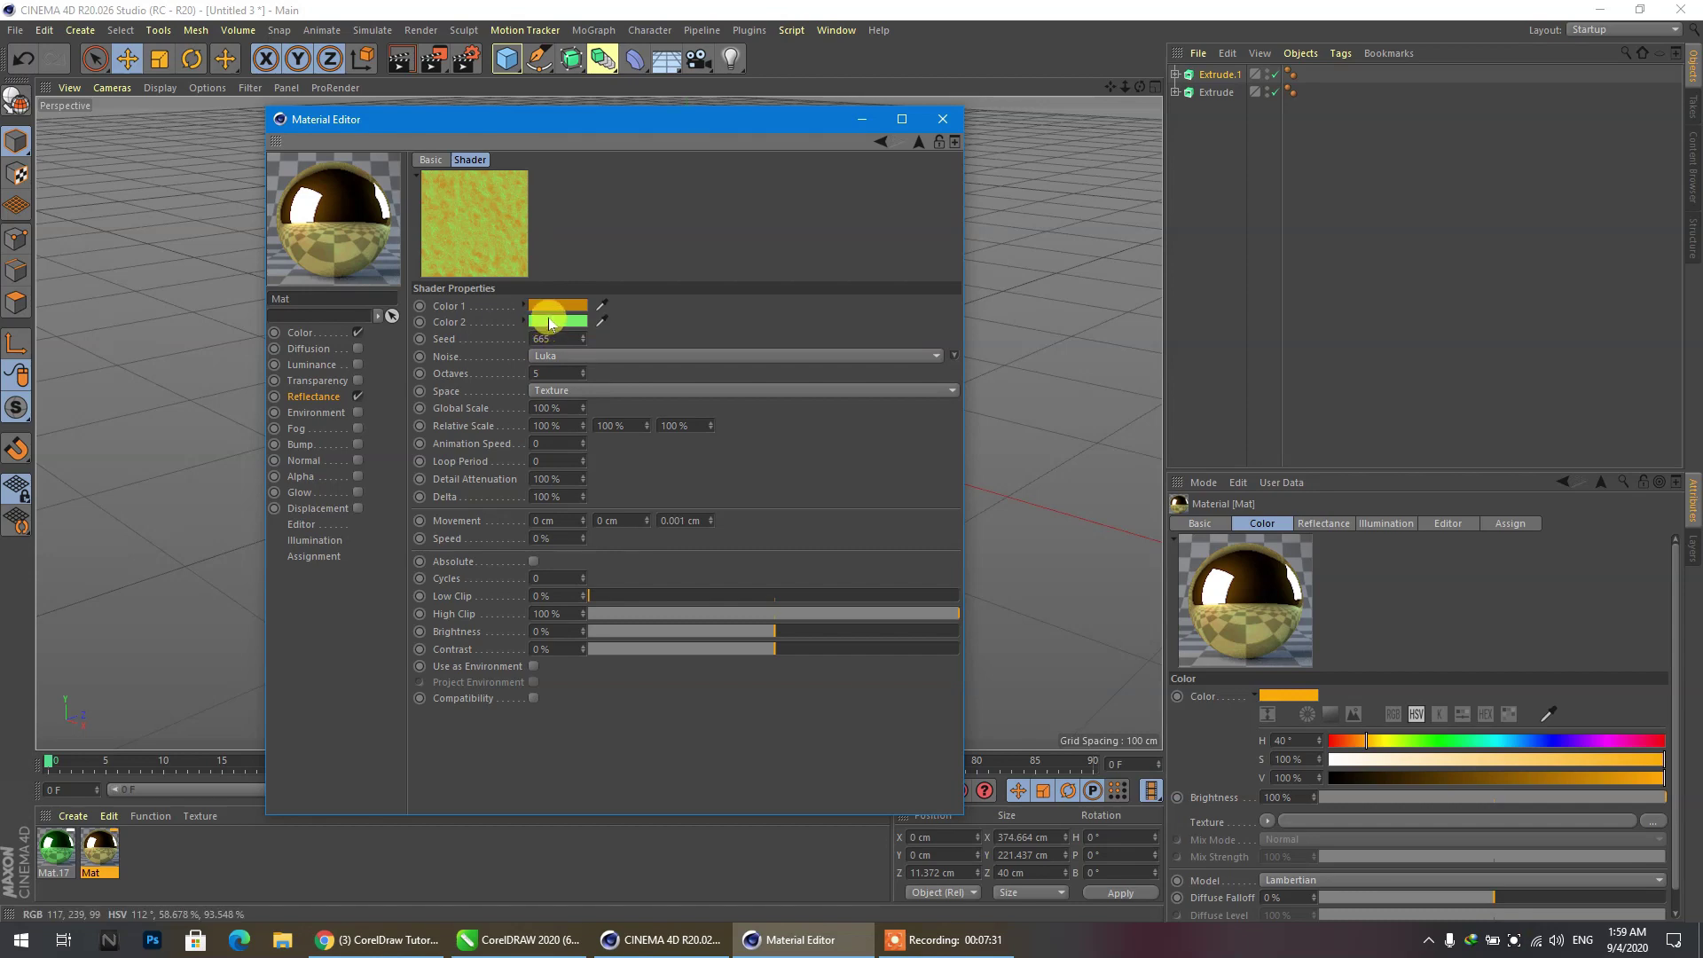
pyautogui.click(548, 318)
pyautogui.write('4')
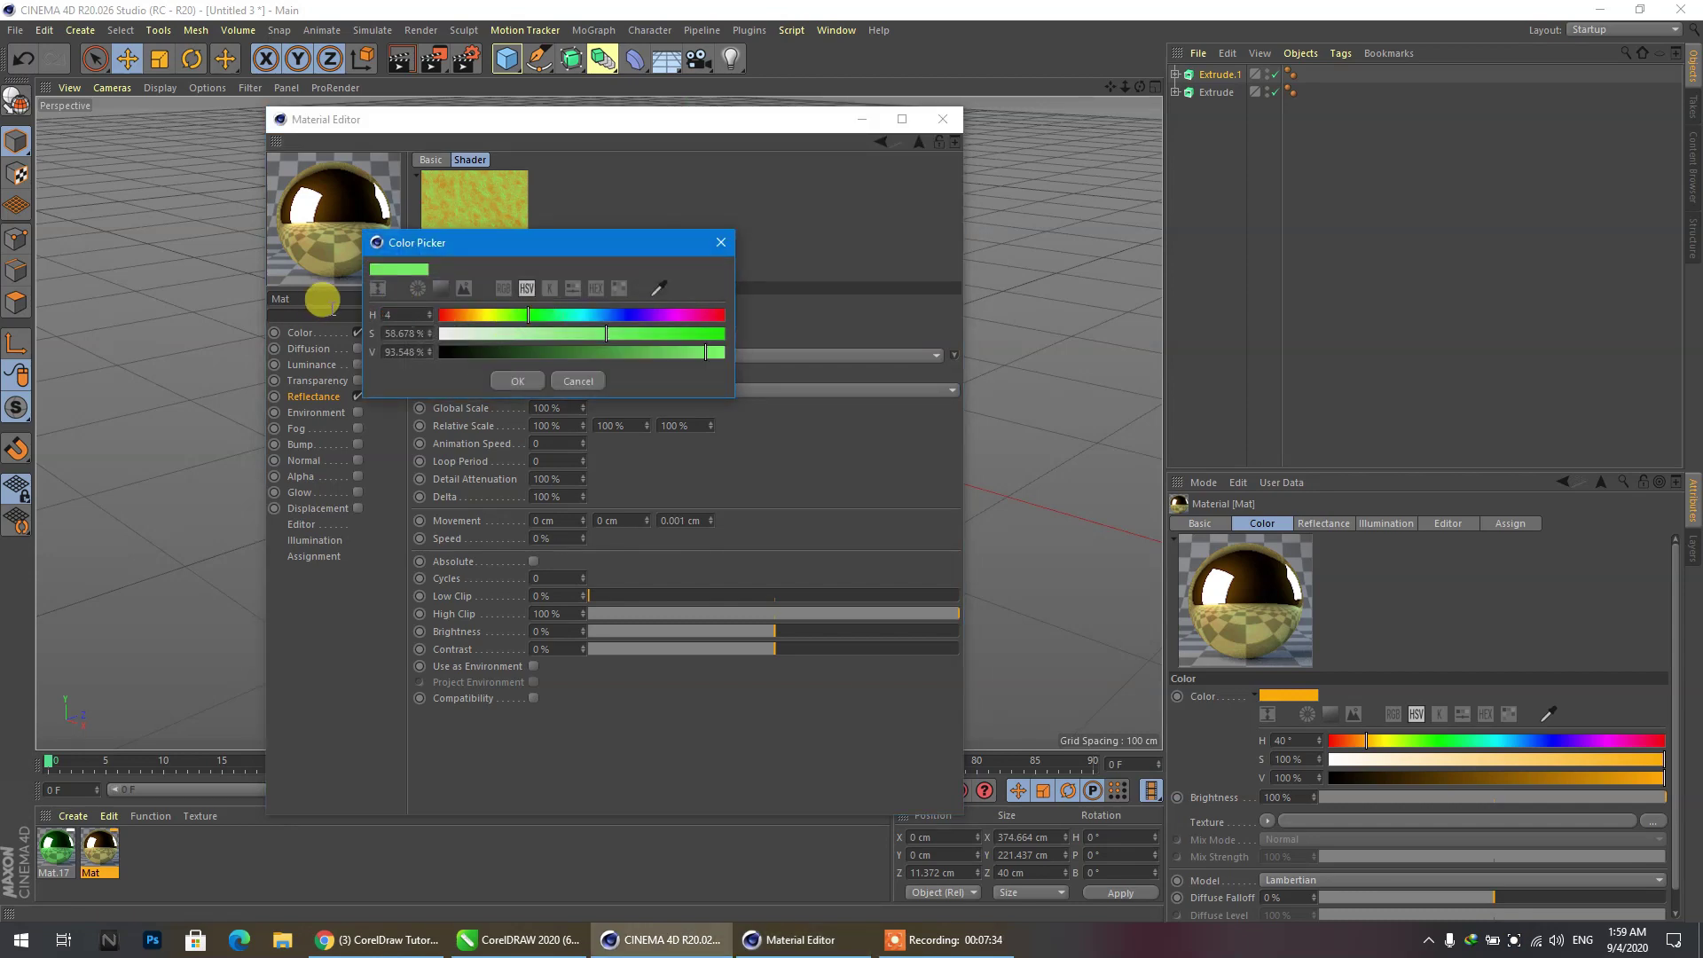
pyautogui.write('0')
pyautogui.click(508, 382)
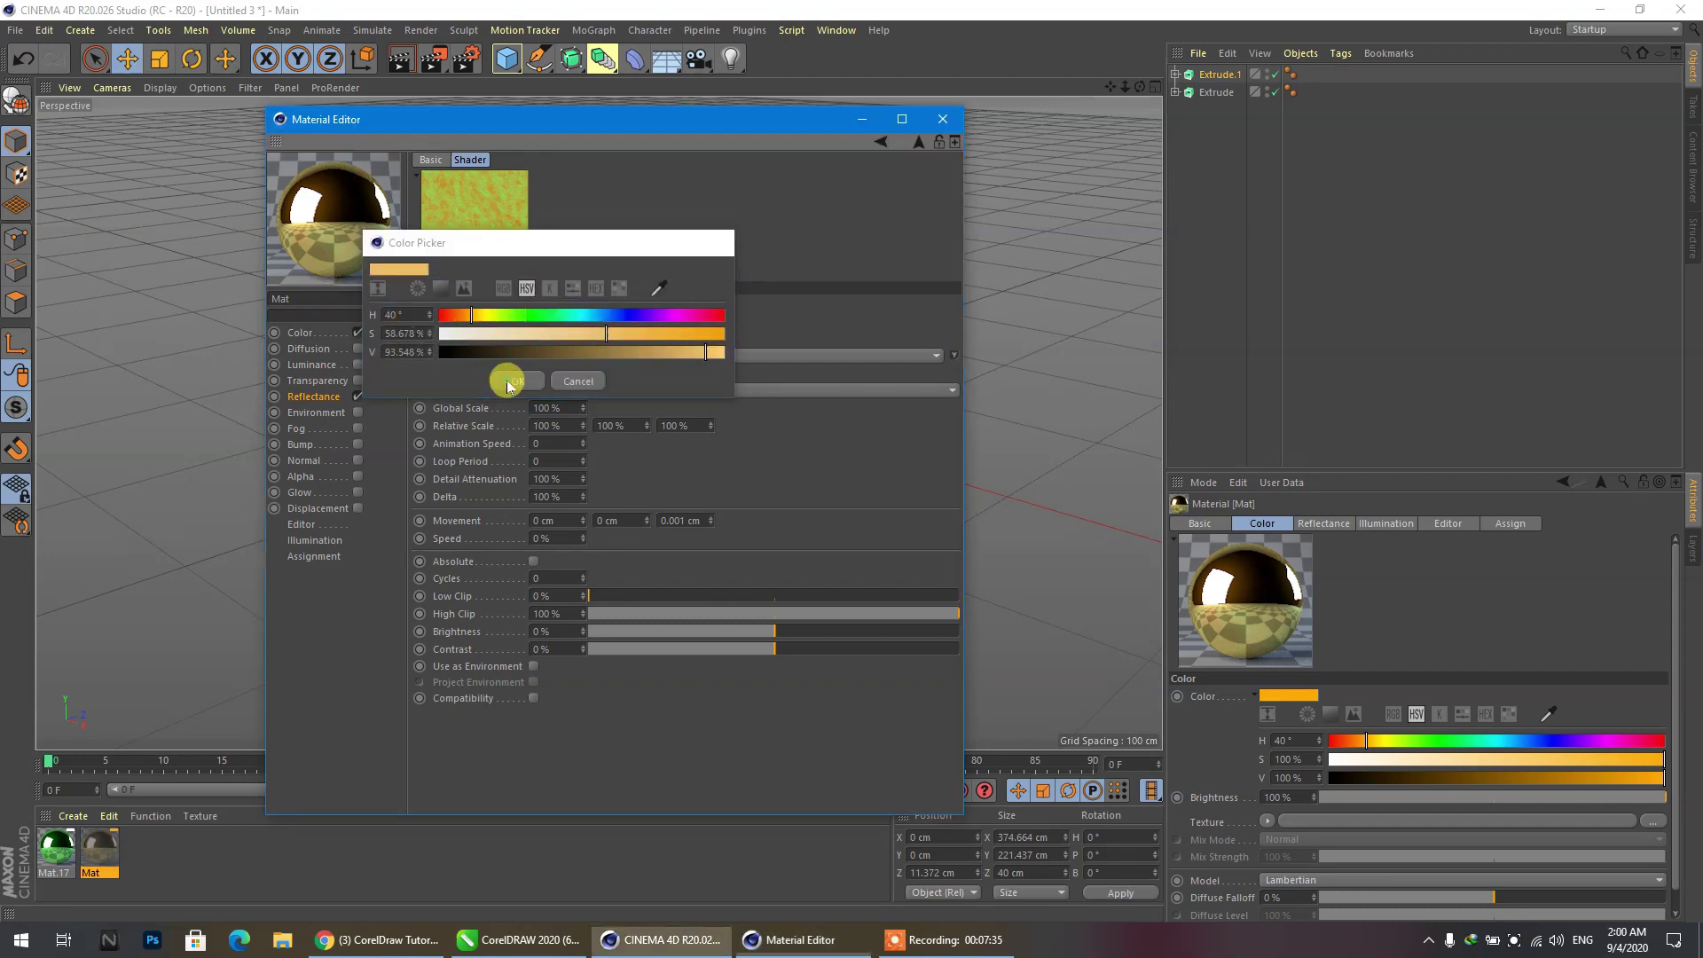
pyautogui.click(936, 122)
# Duplicate the gold material and make the copy's base color white by reducing its saturation to 0%.
pyautogui.keyDown('ctrl'); pyautogui.moveTo(107, 845); pyautogui.dragTo(183, 845); pyautogui.keyUp('ctrl')
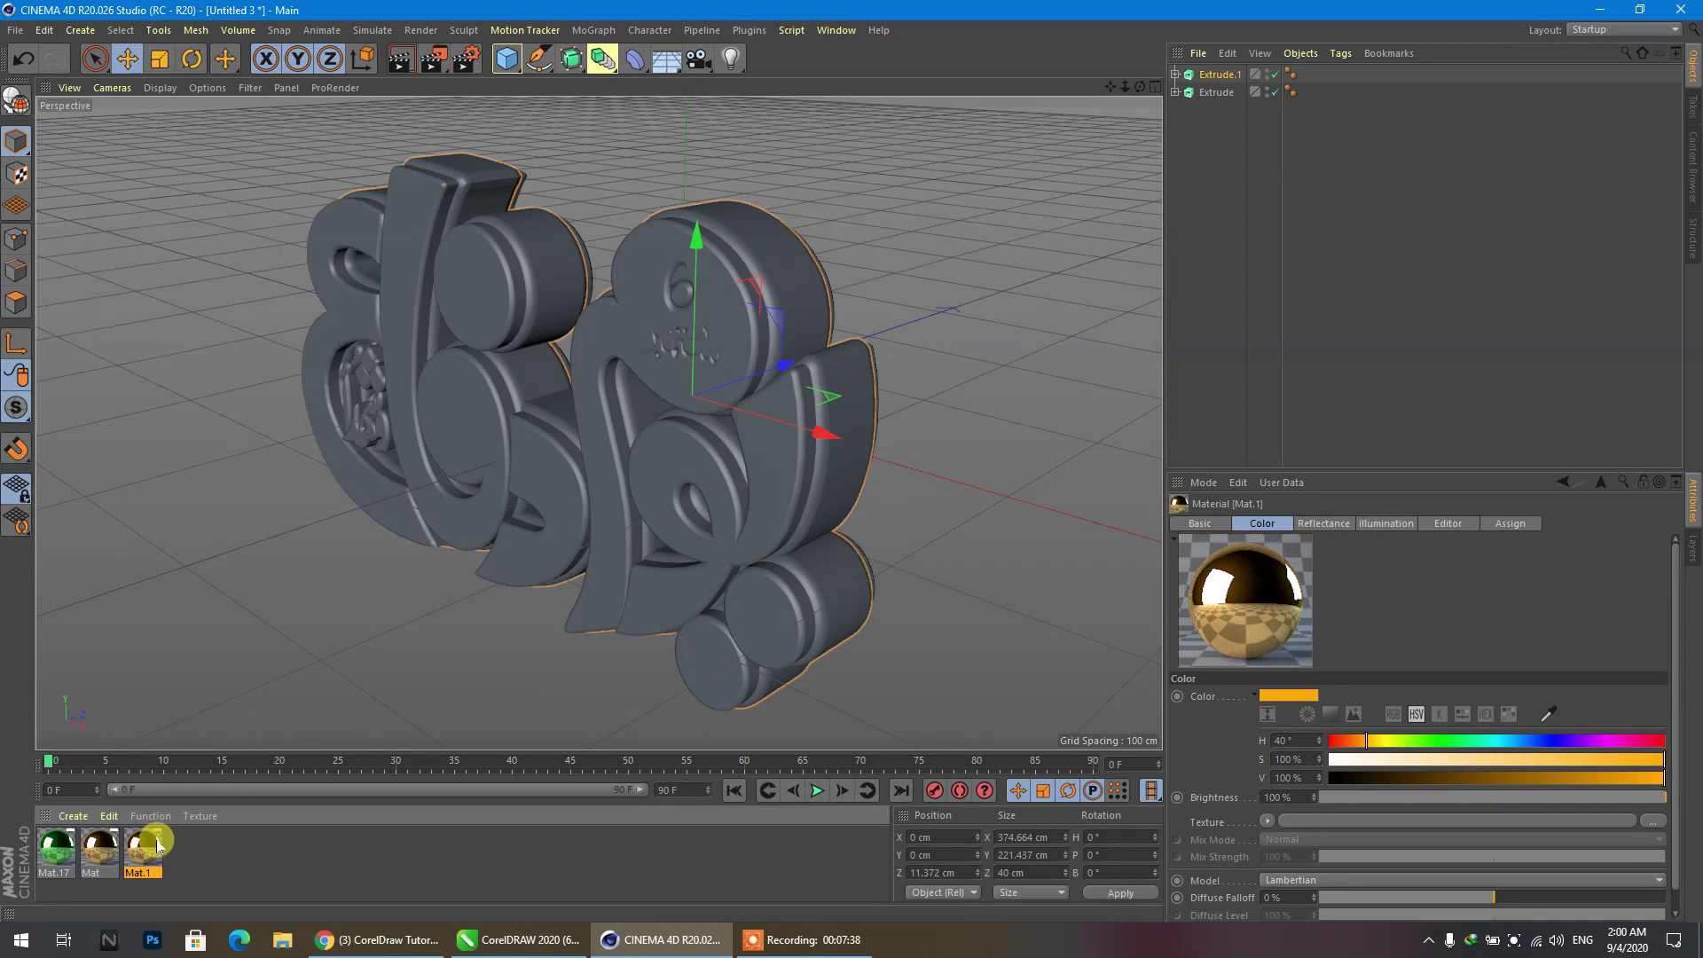
pyautogui.doubleClick(158, 846)
pyautogui.click(300, 332)
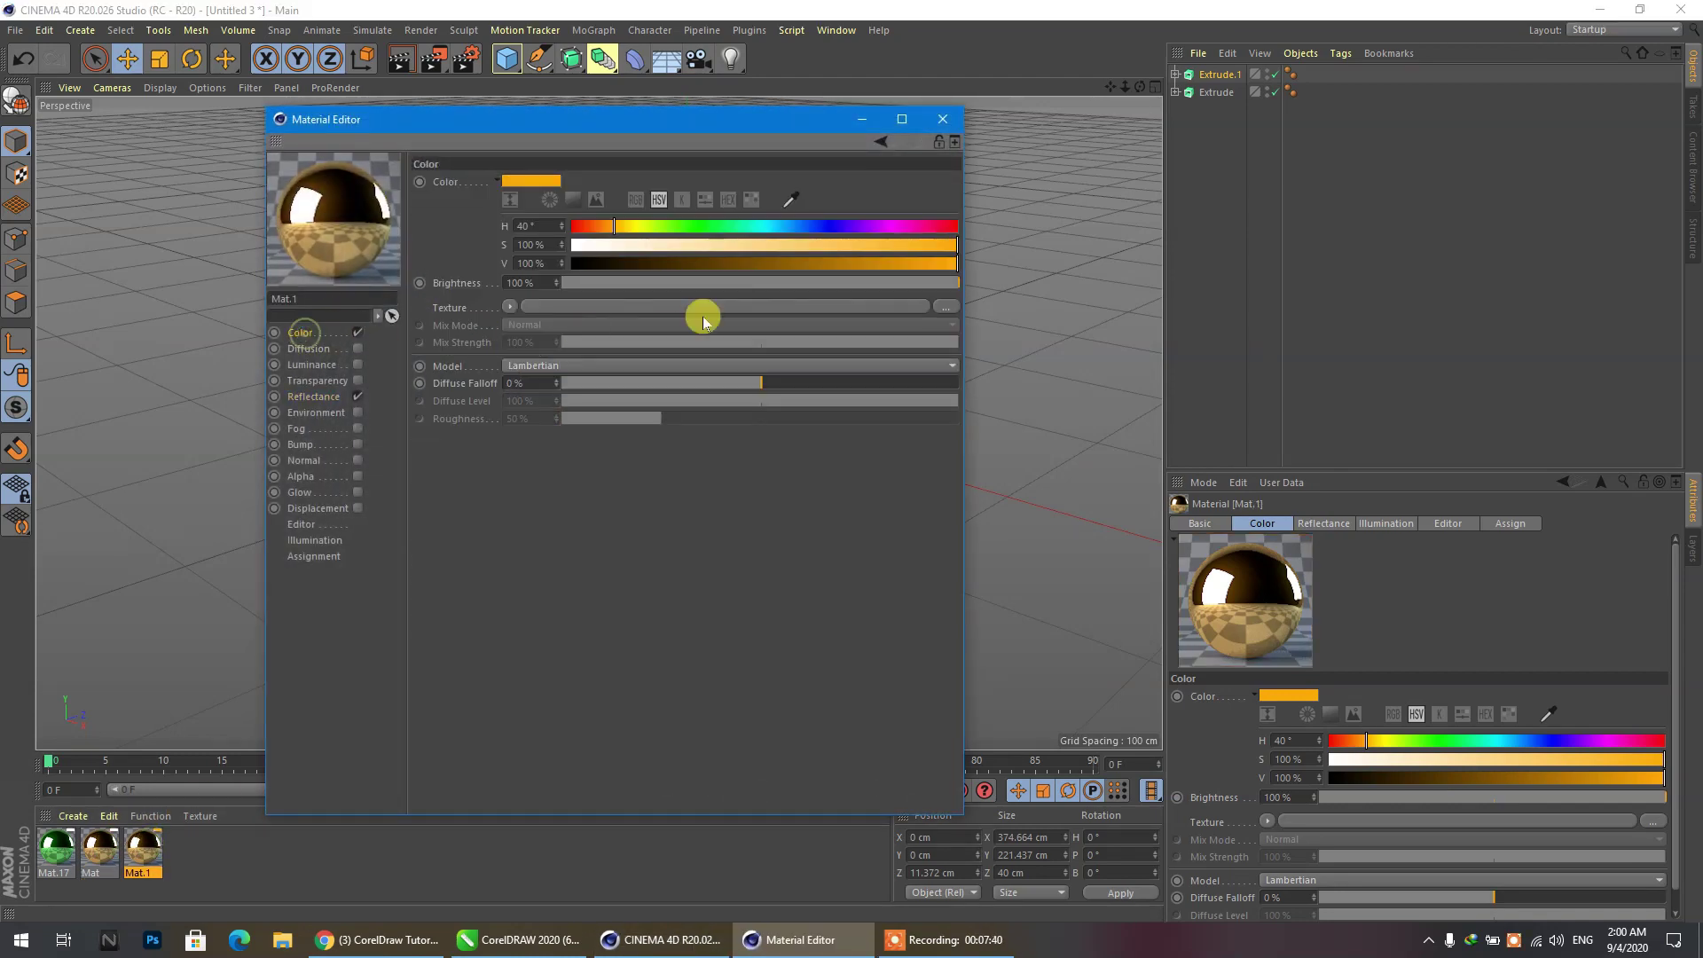
pyautogui.moveTo(699, 247); pyautogui.dragTo(414, 243)
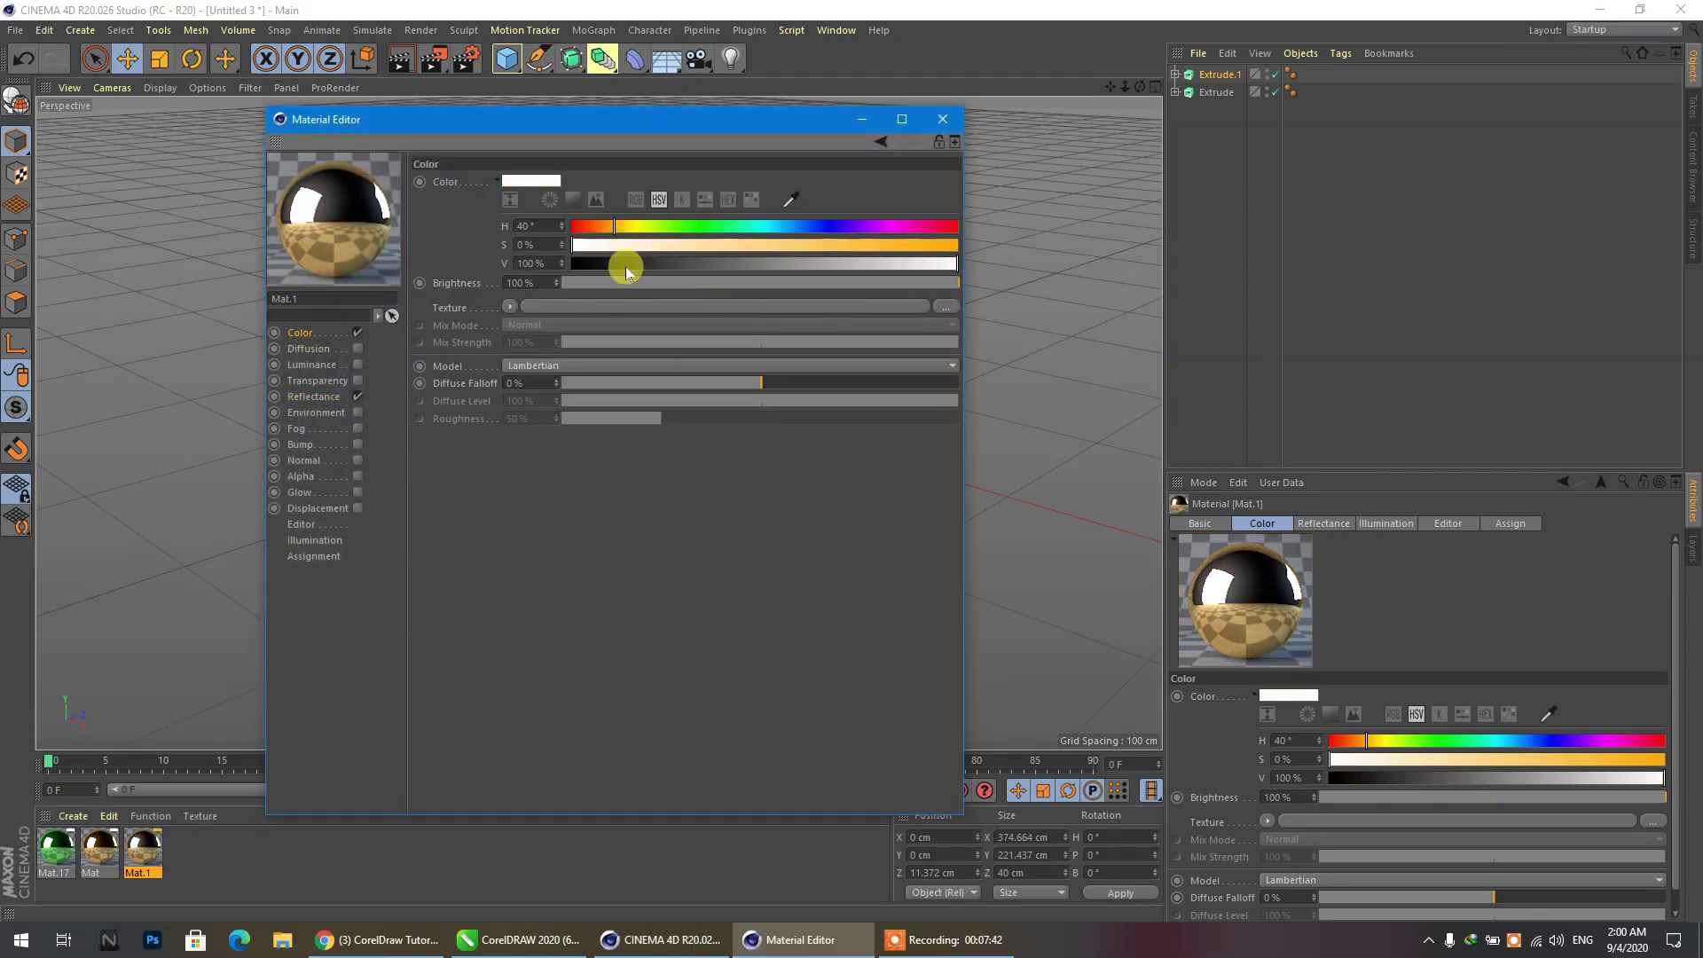
# Set the layer color of Mat.1's Default Reflection to light gray with 0% saturation and 83% value.
pyautogui.click(314, 397)
pyautogui.click(524, 443)
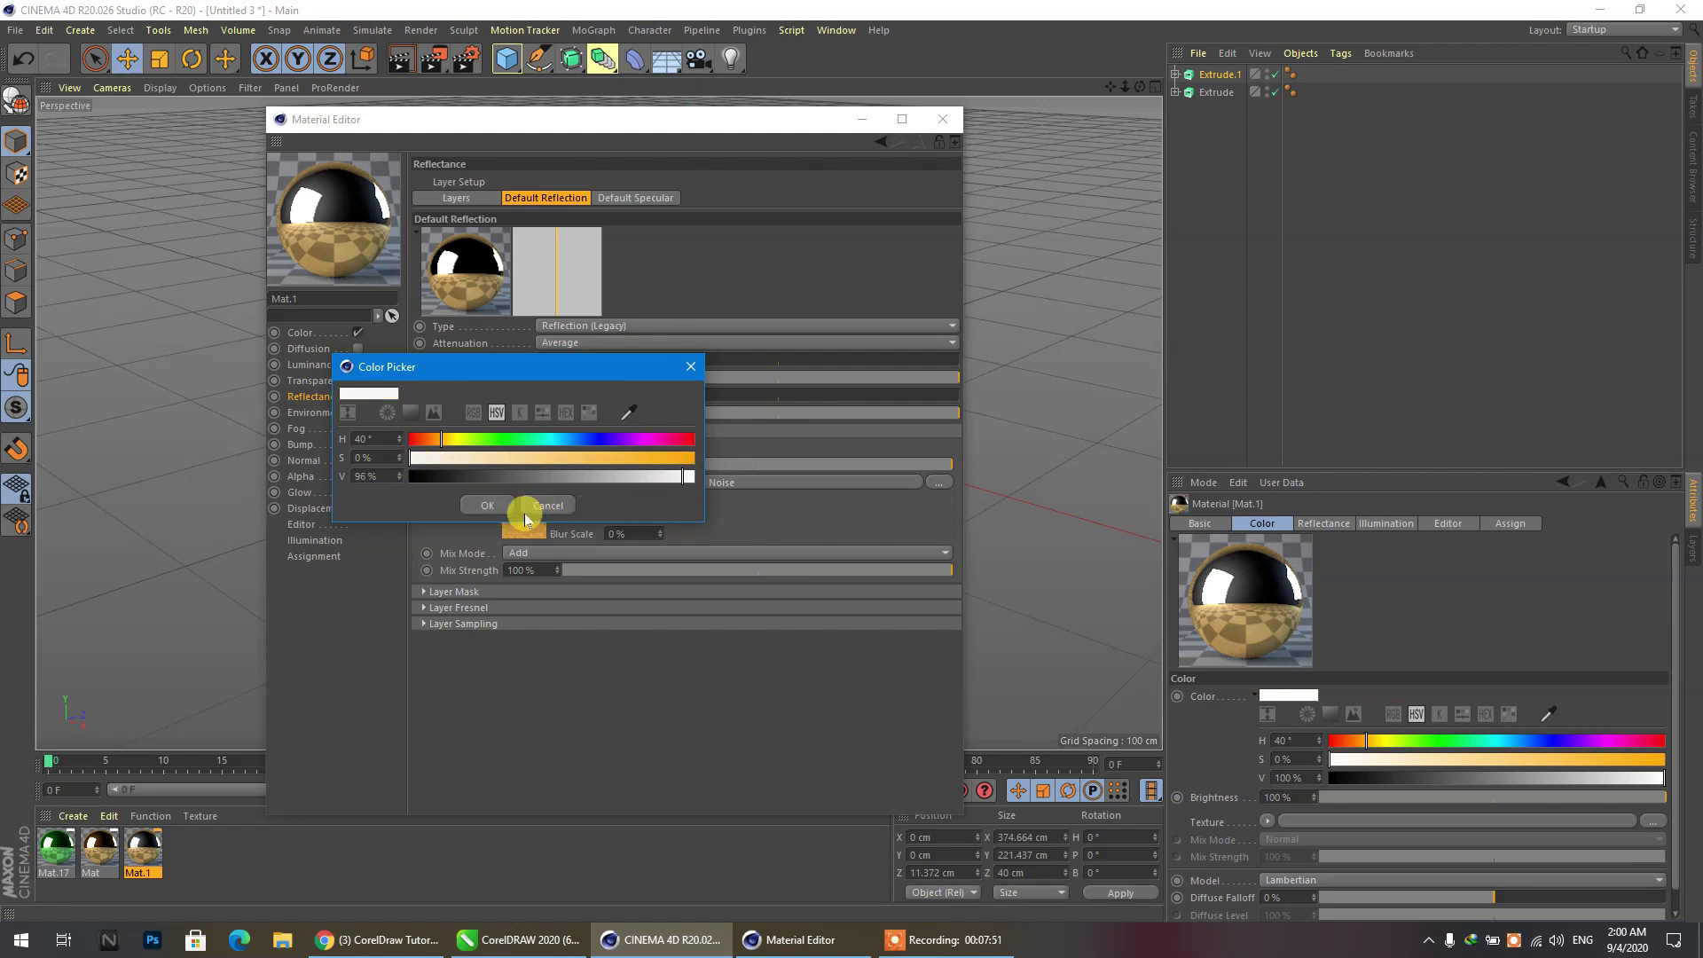
pyautogui.click(647, 477)
pyautogui.click(497, 505)
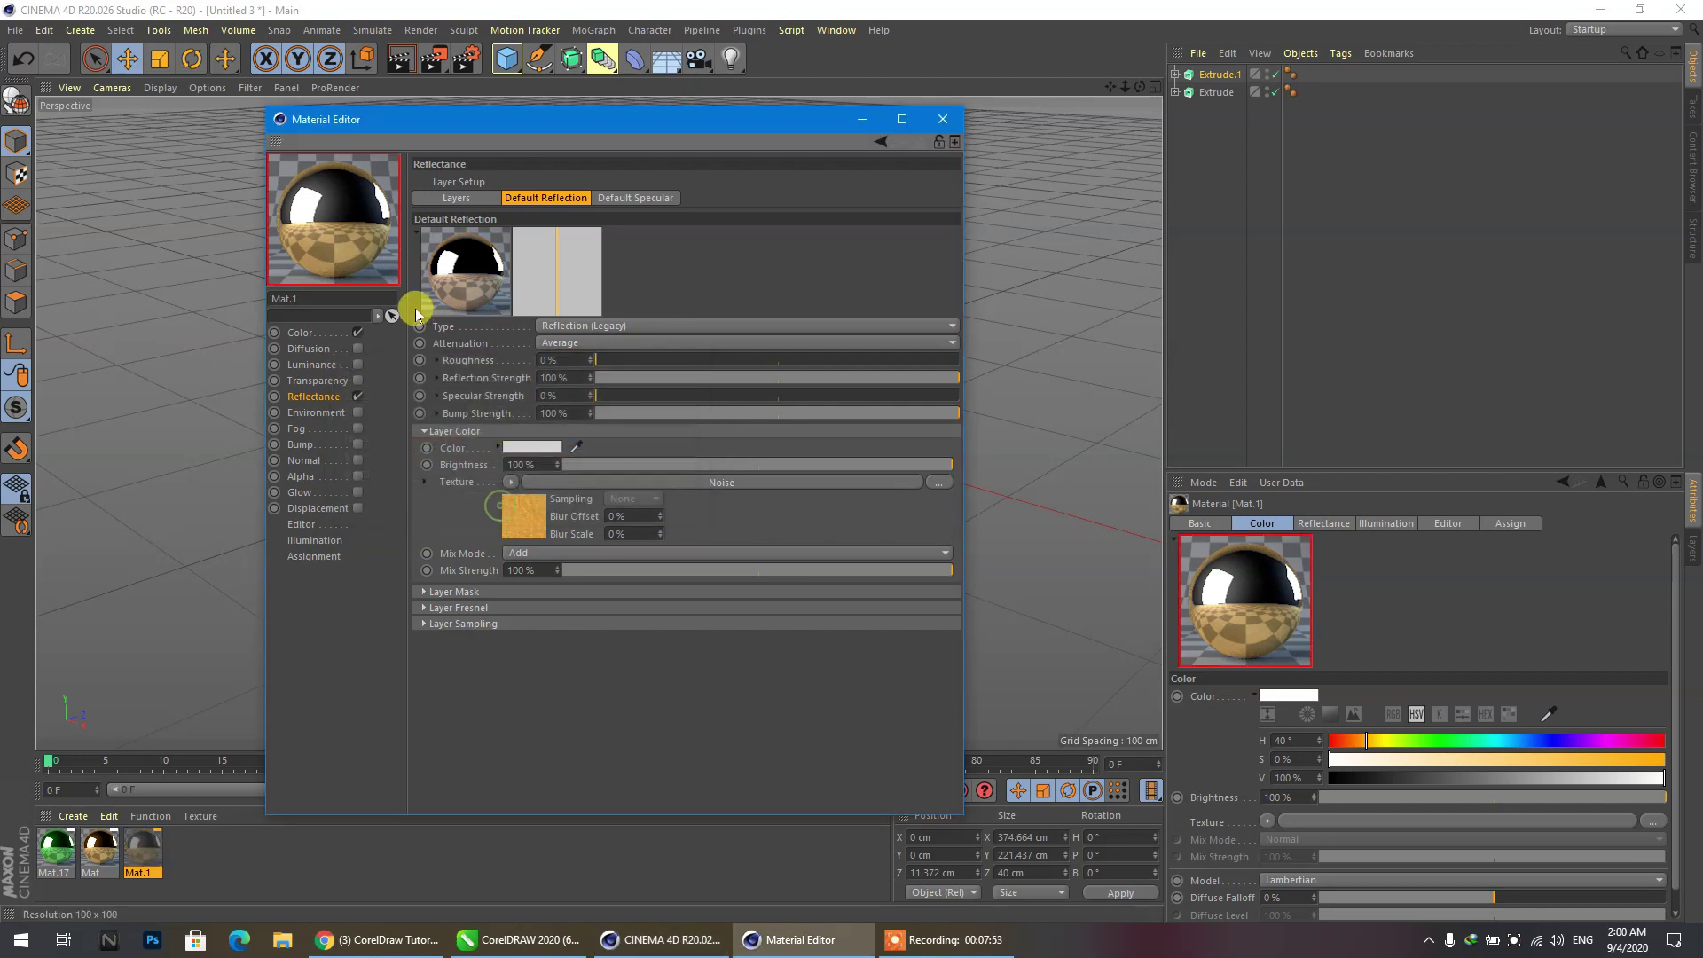
# Remove the saturation from both colors in Mat.1's reflection Noise texture and close the material editor.
pyautogui.click(535, 495)
pyautogui.click(564, 322)
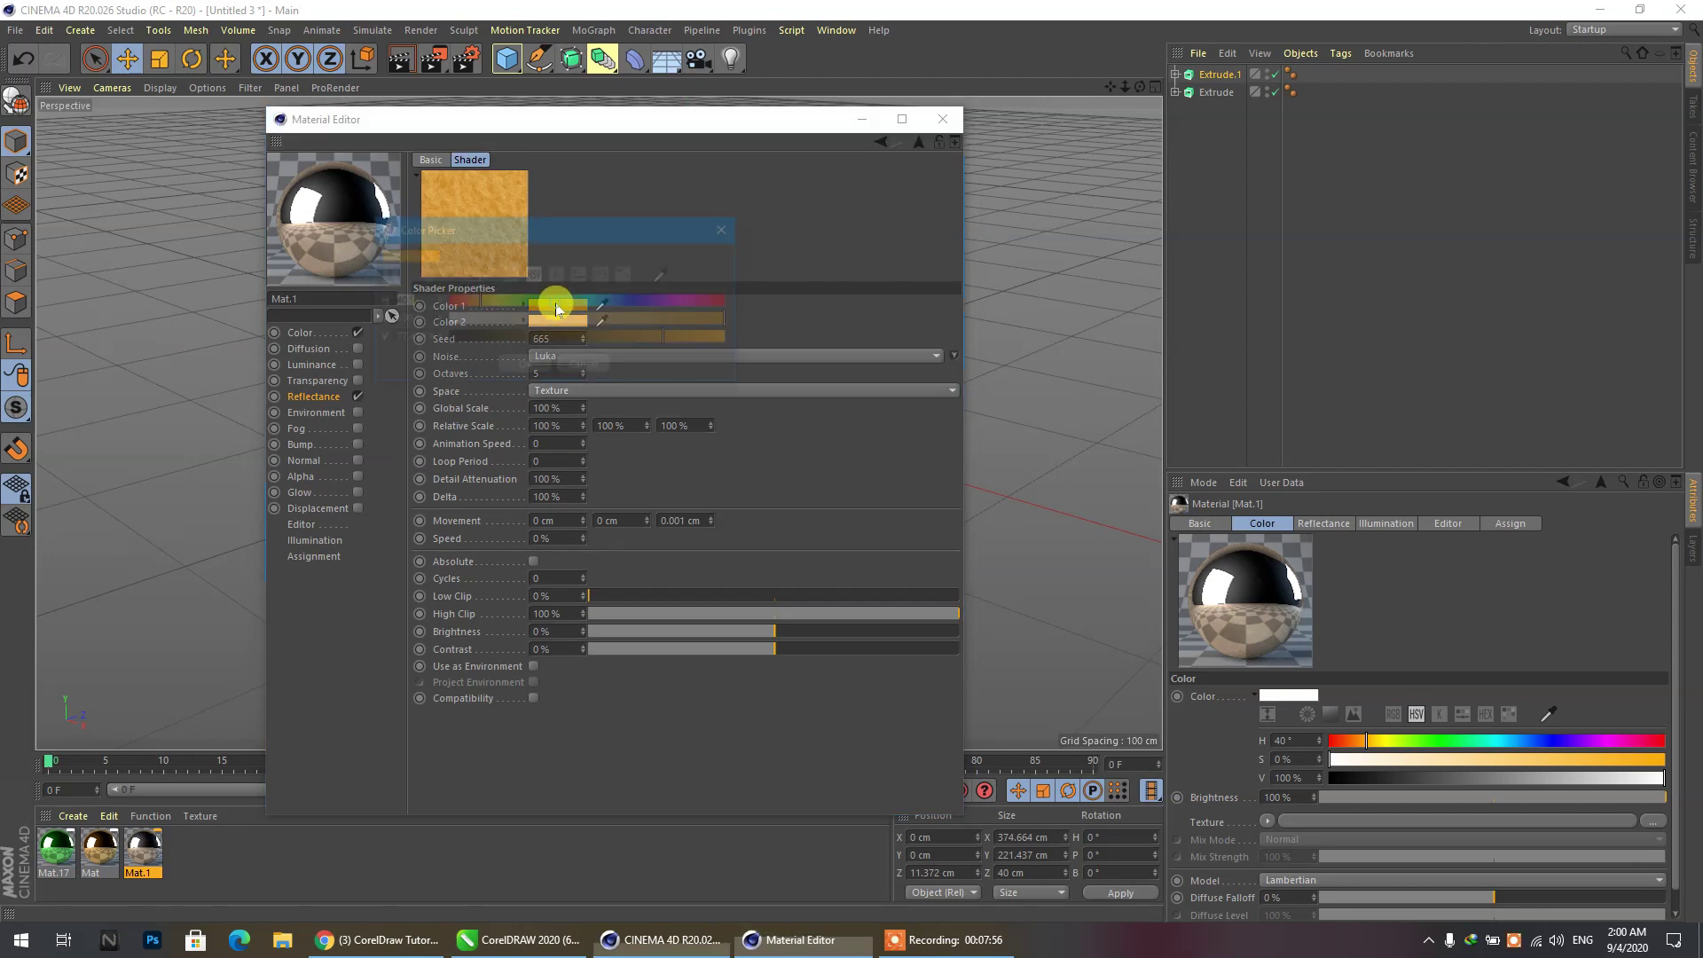
pyautogui.click(527, 367)
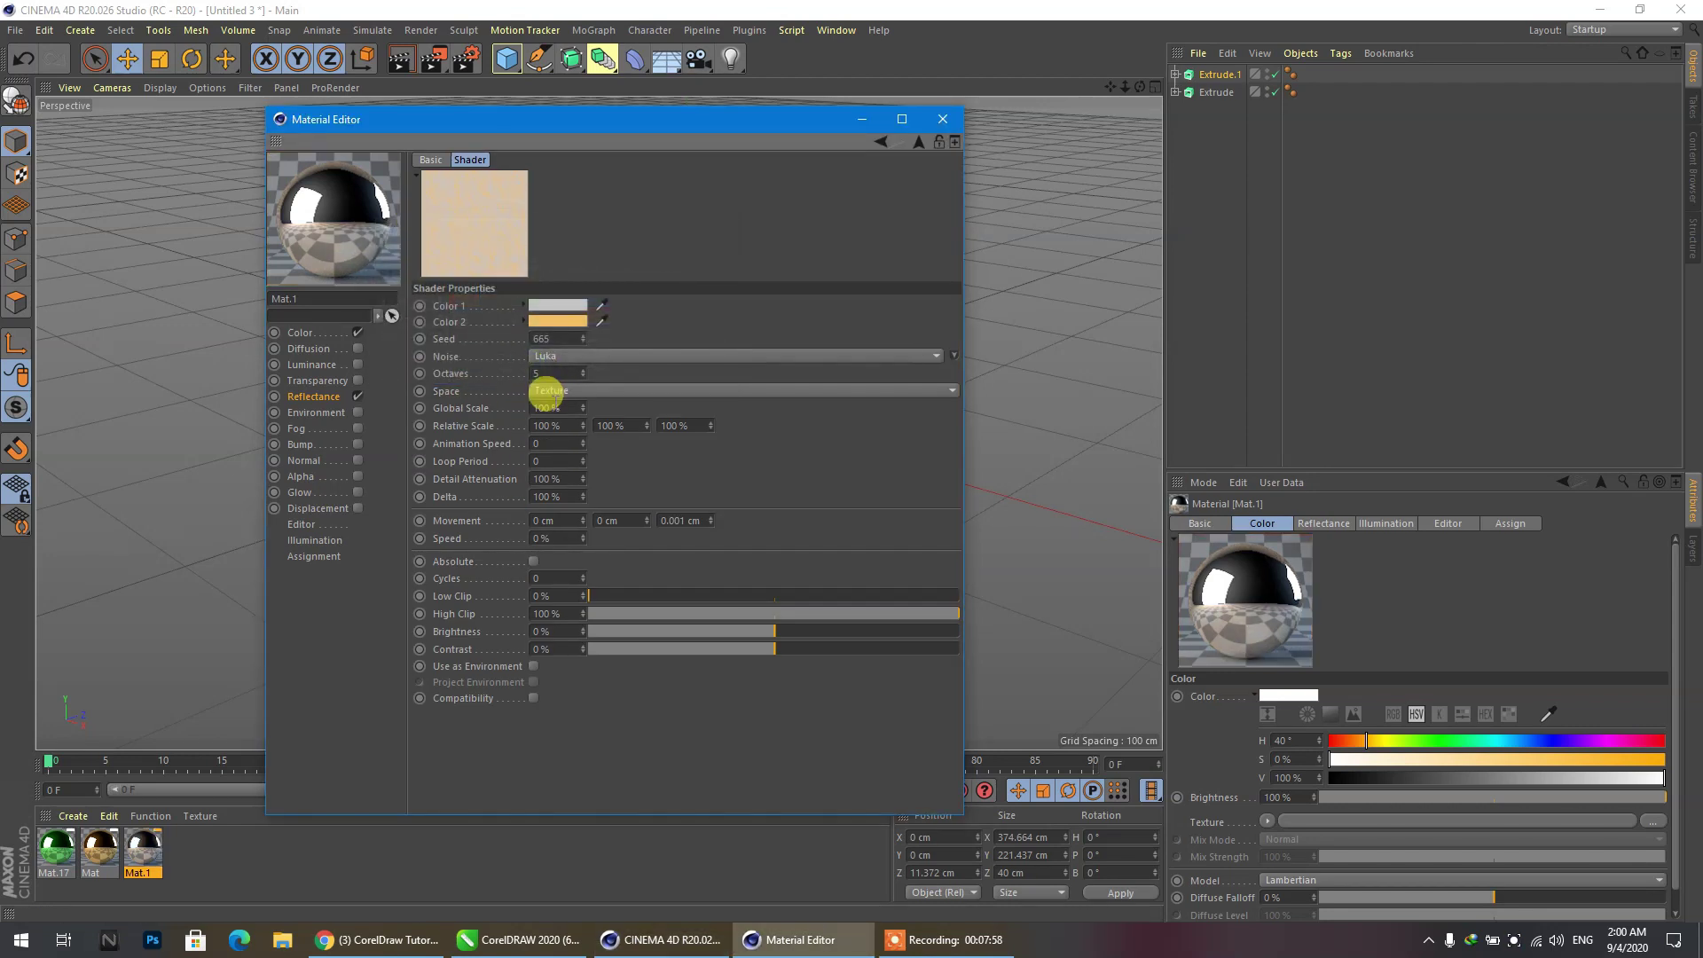
pyautogui.click(543, 324)
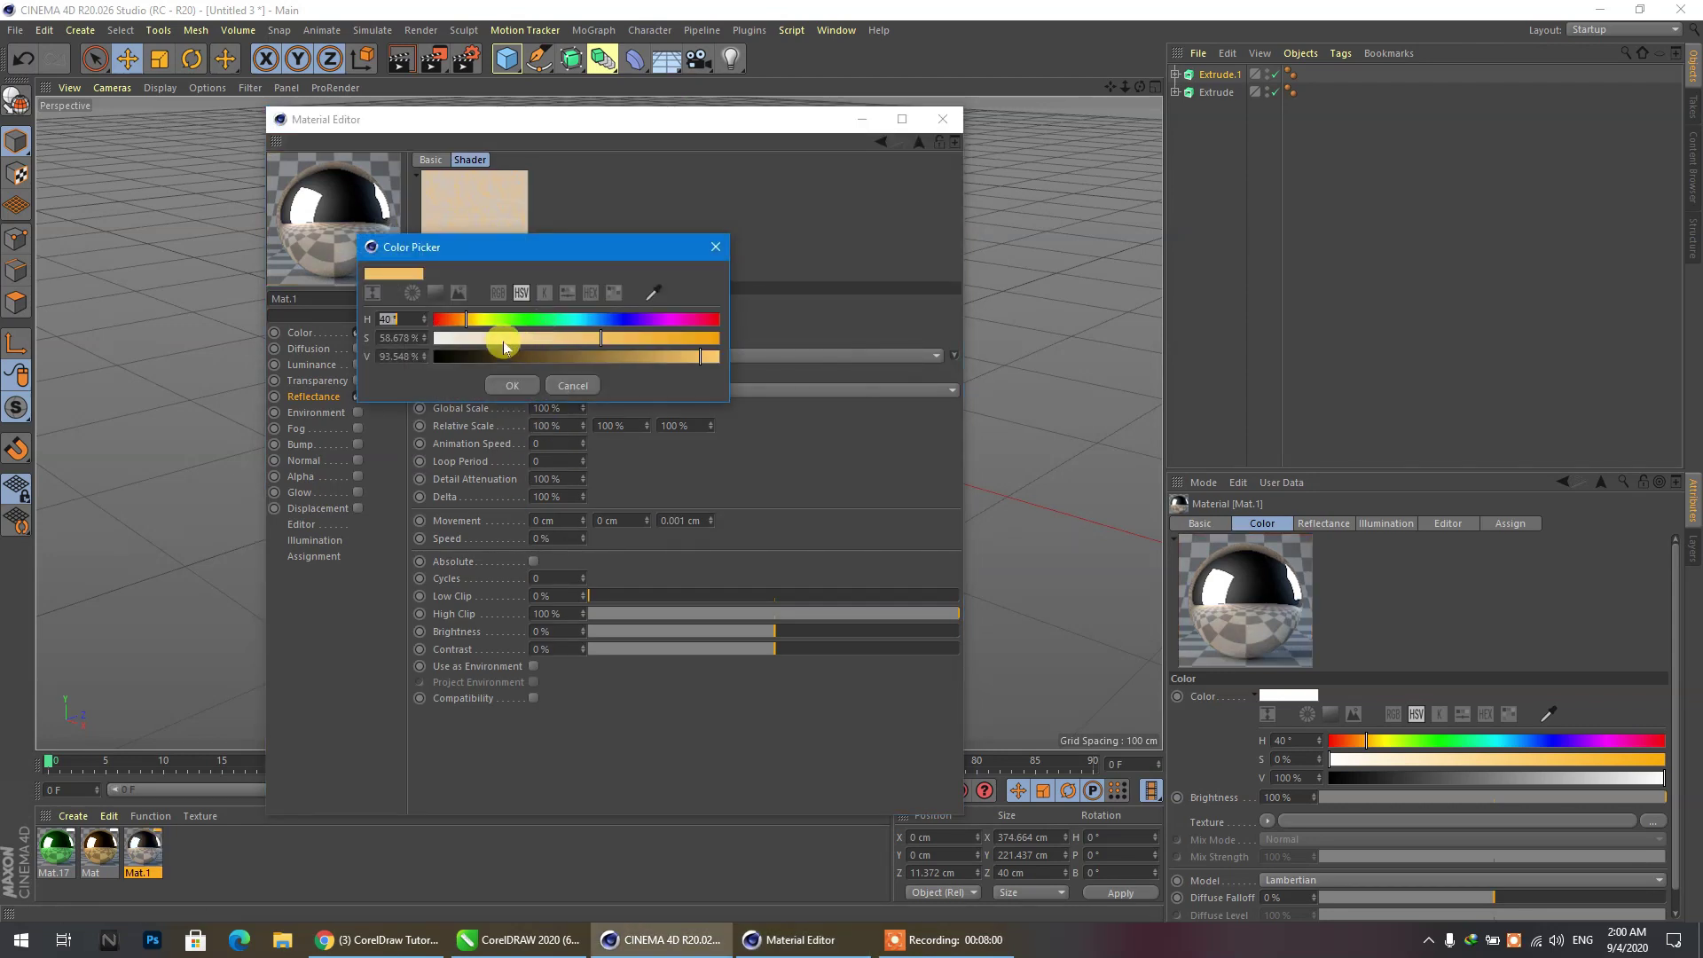
pyautogui.moveTo(471, 337); pyautogui.dragTo(314, 339)
pyautogui.click(499, 384)
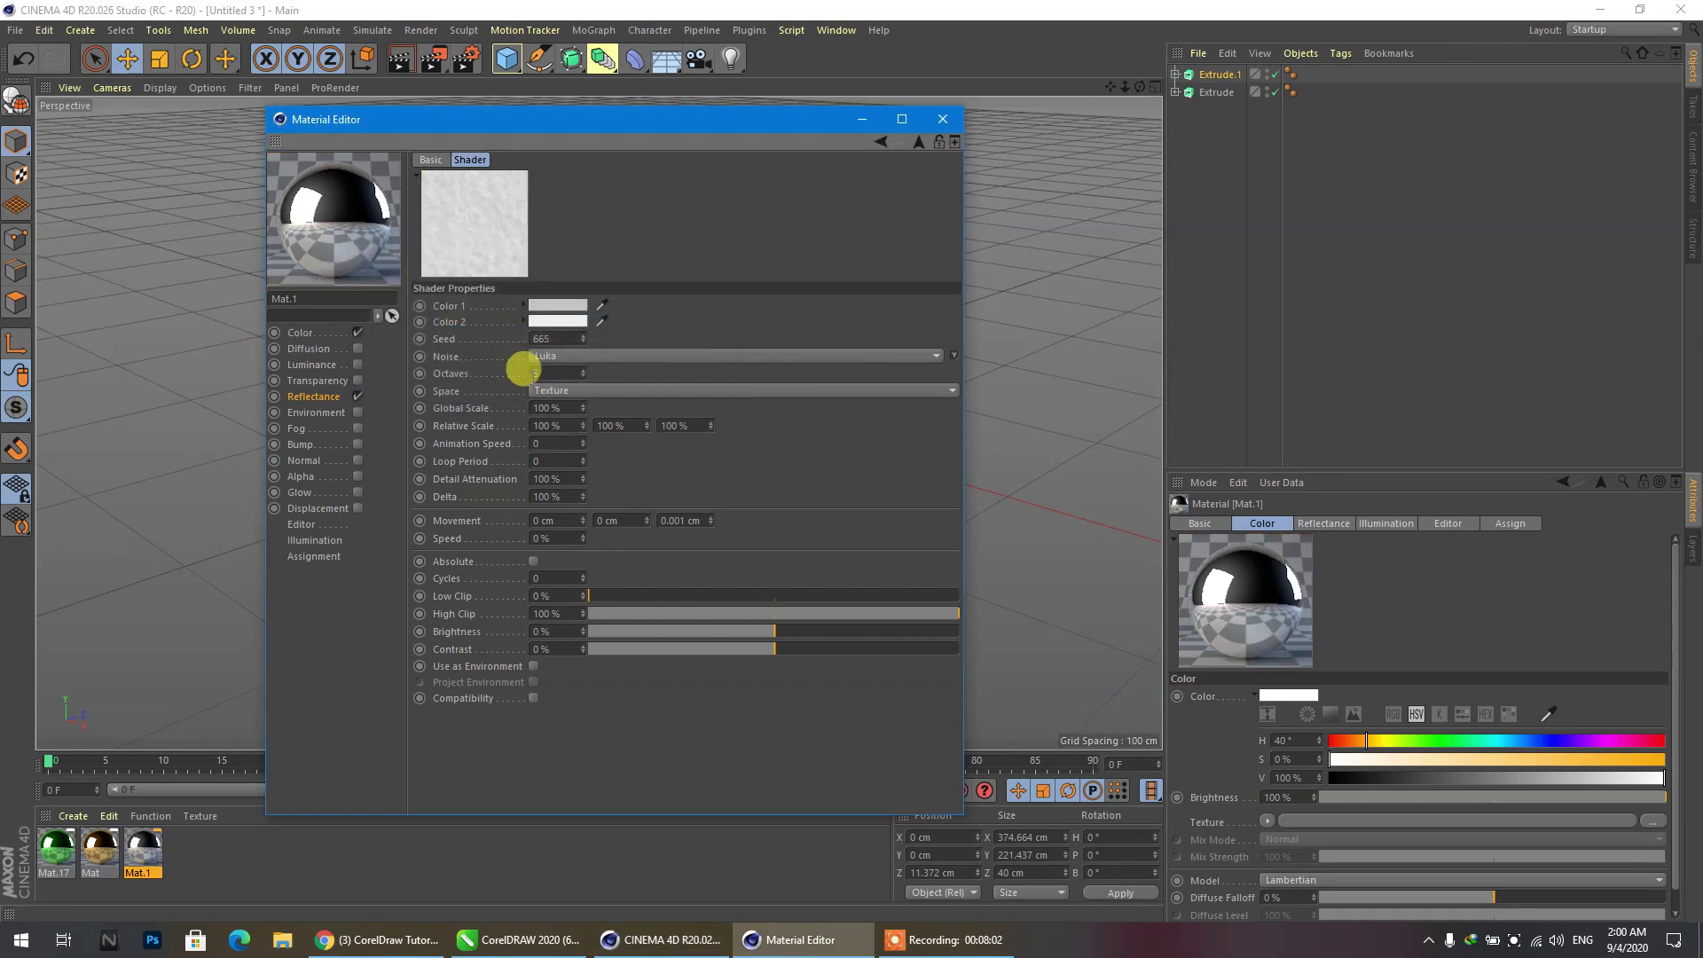
pyautogui.click(956, 118)
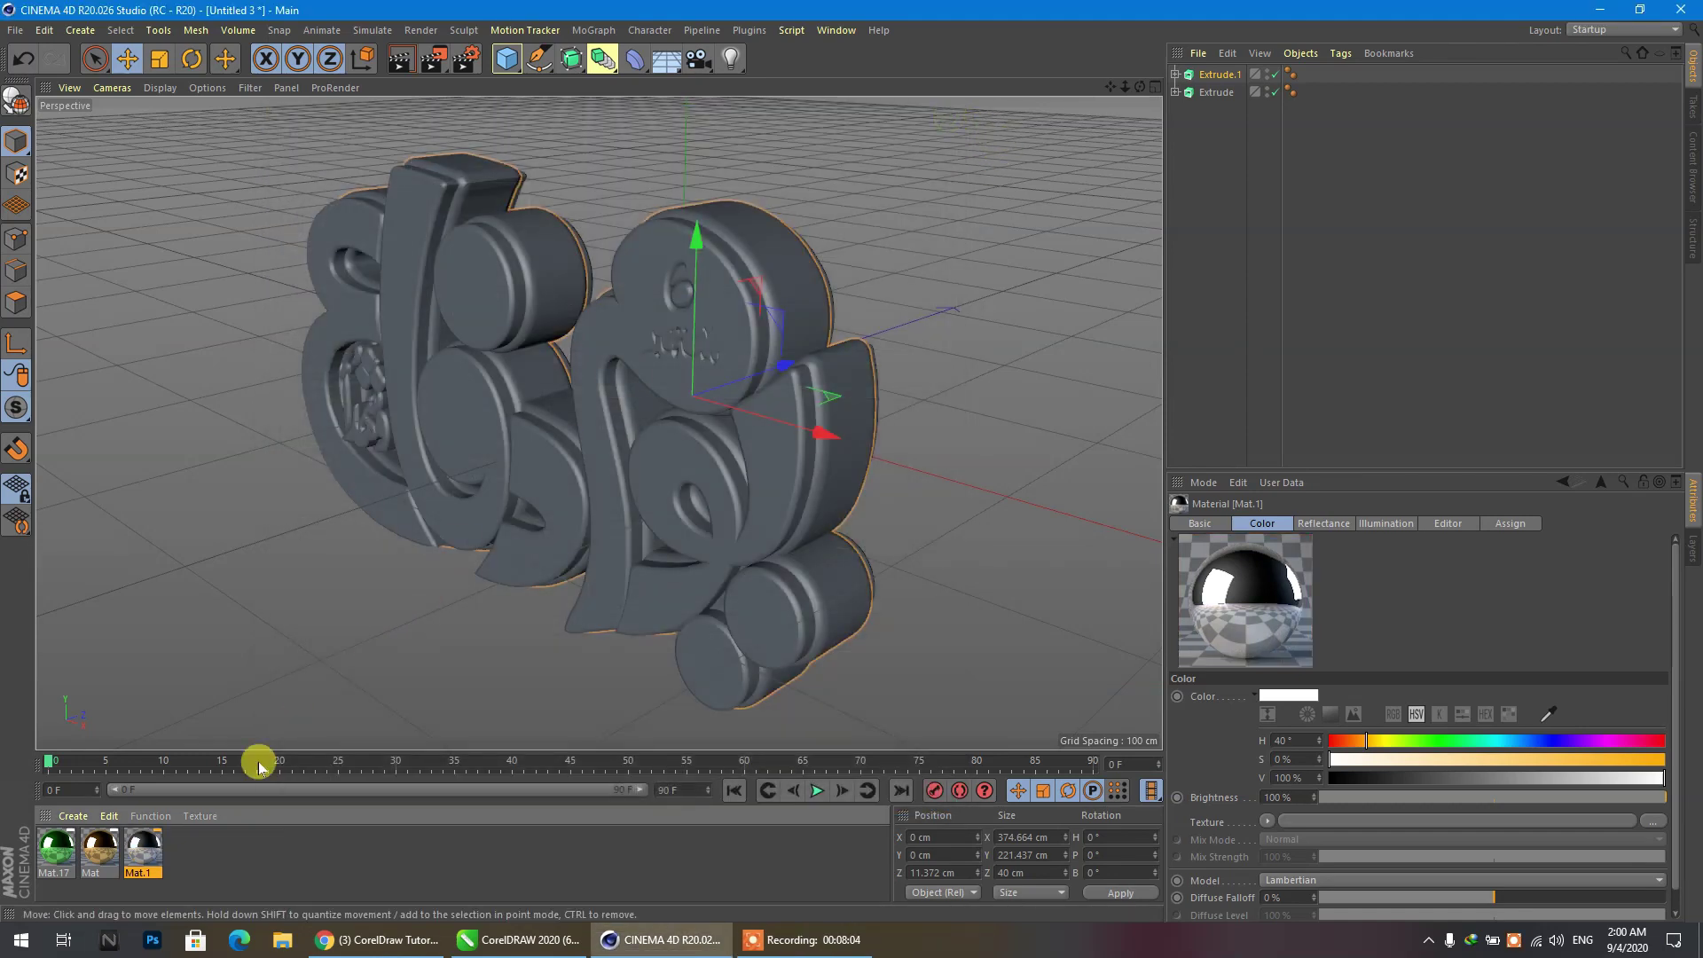
# Duplicate white material Mat.1 and set the copy's base color to mint green with 154° hue and 53% saturation.
pyautogui.moveTo(145, 847); pyautogui.dragTo(222, 854)
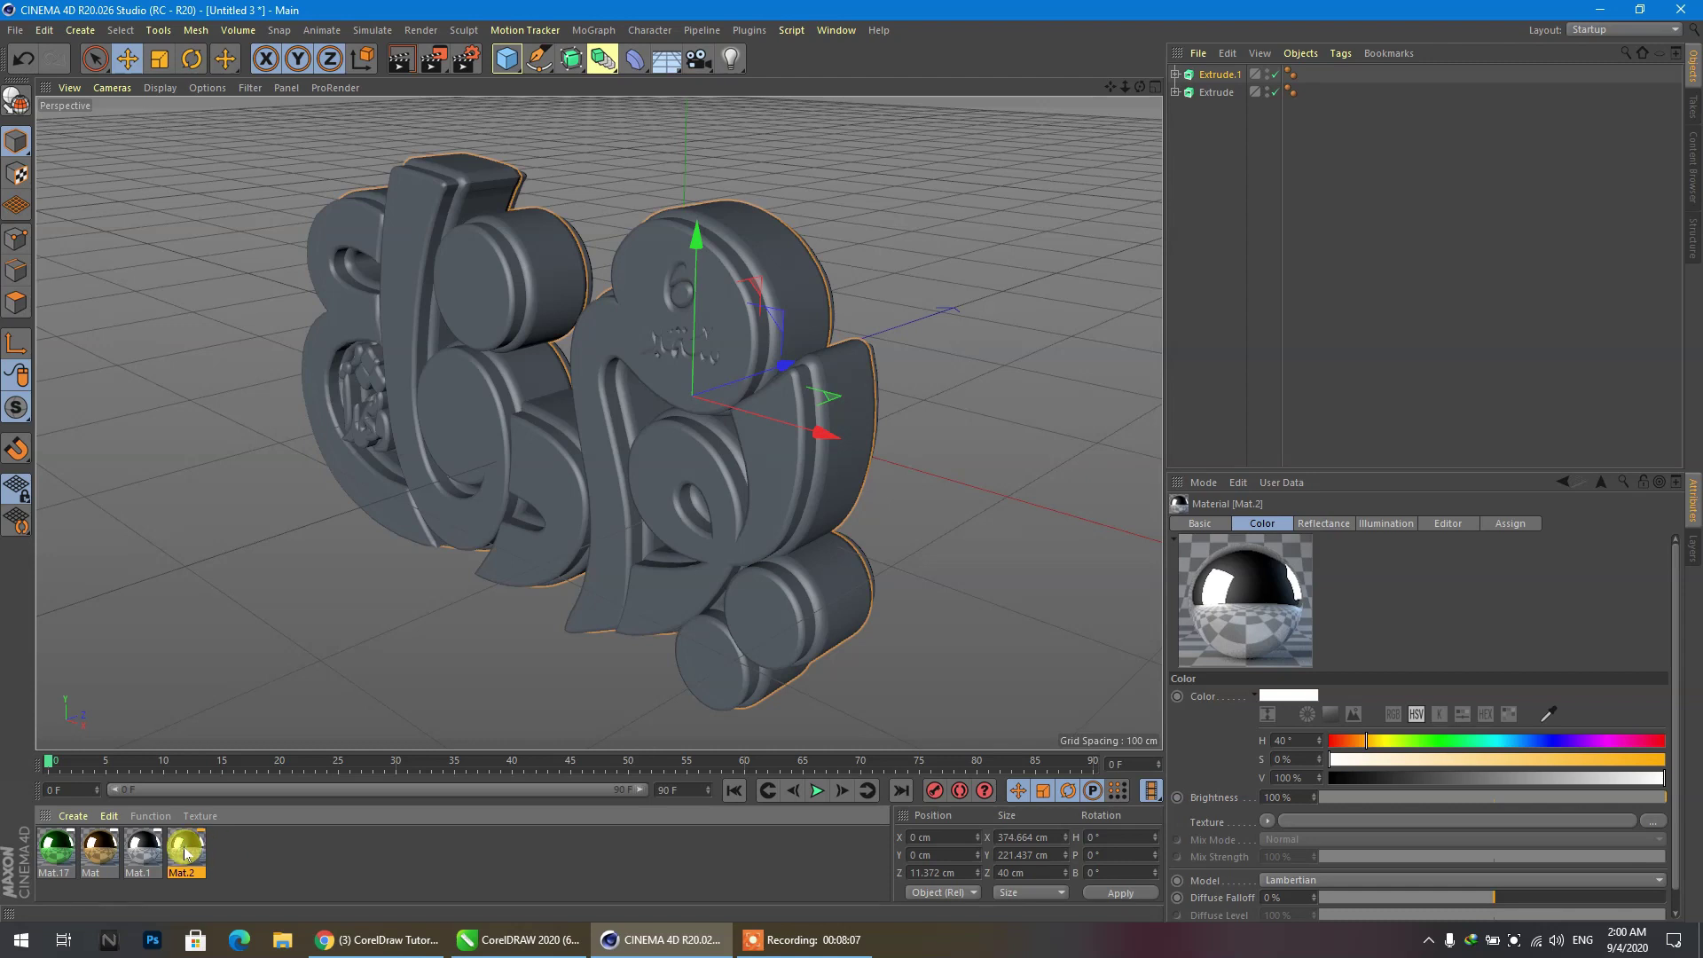
pyautogui.doubleClick(187, 849)
pyautogui.click(298, 330)
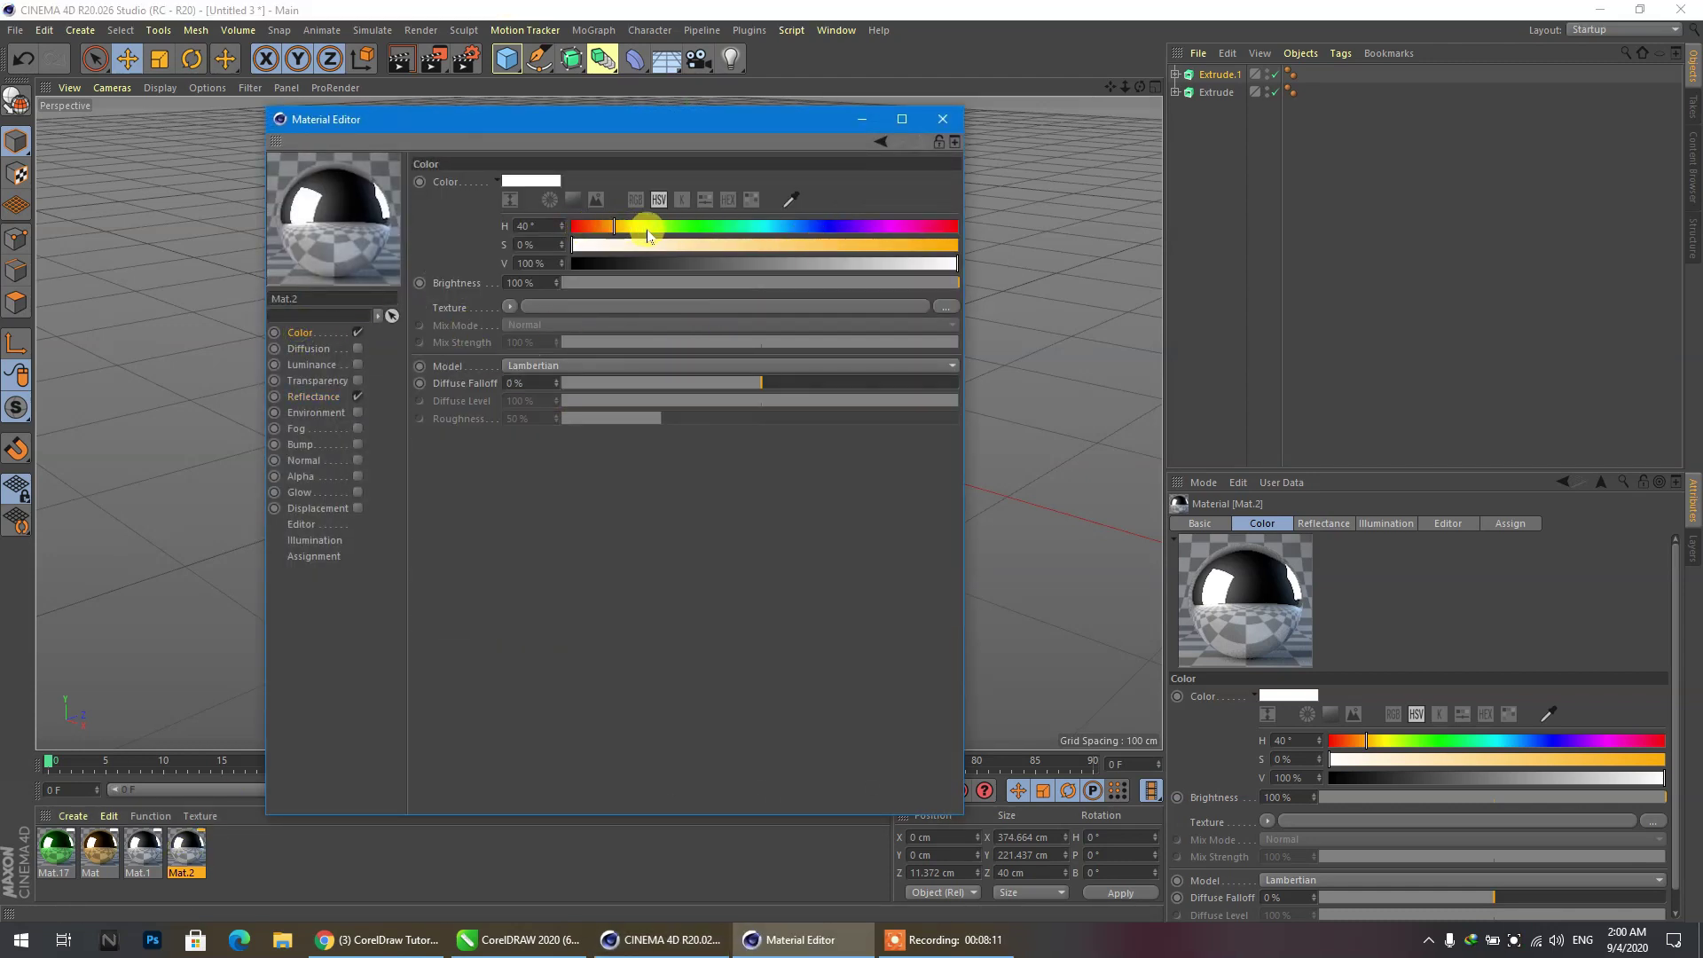
pyautogui.moveTo(609, 248); pyautogui.dragTo(738, 230)
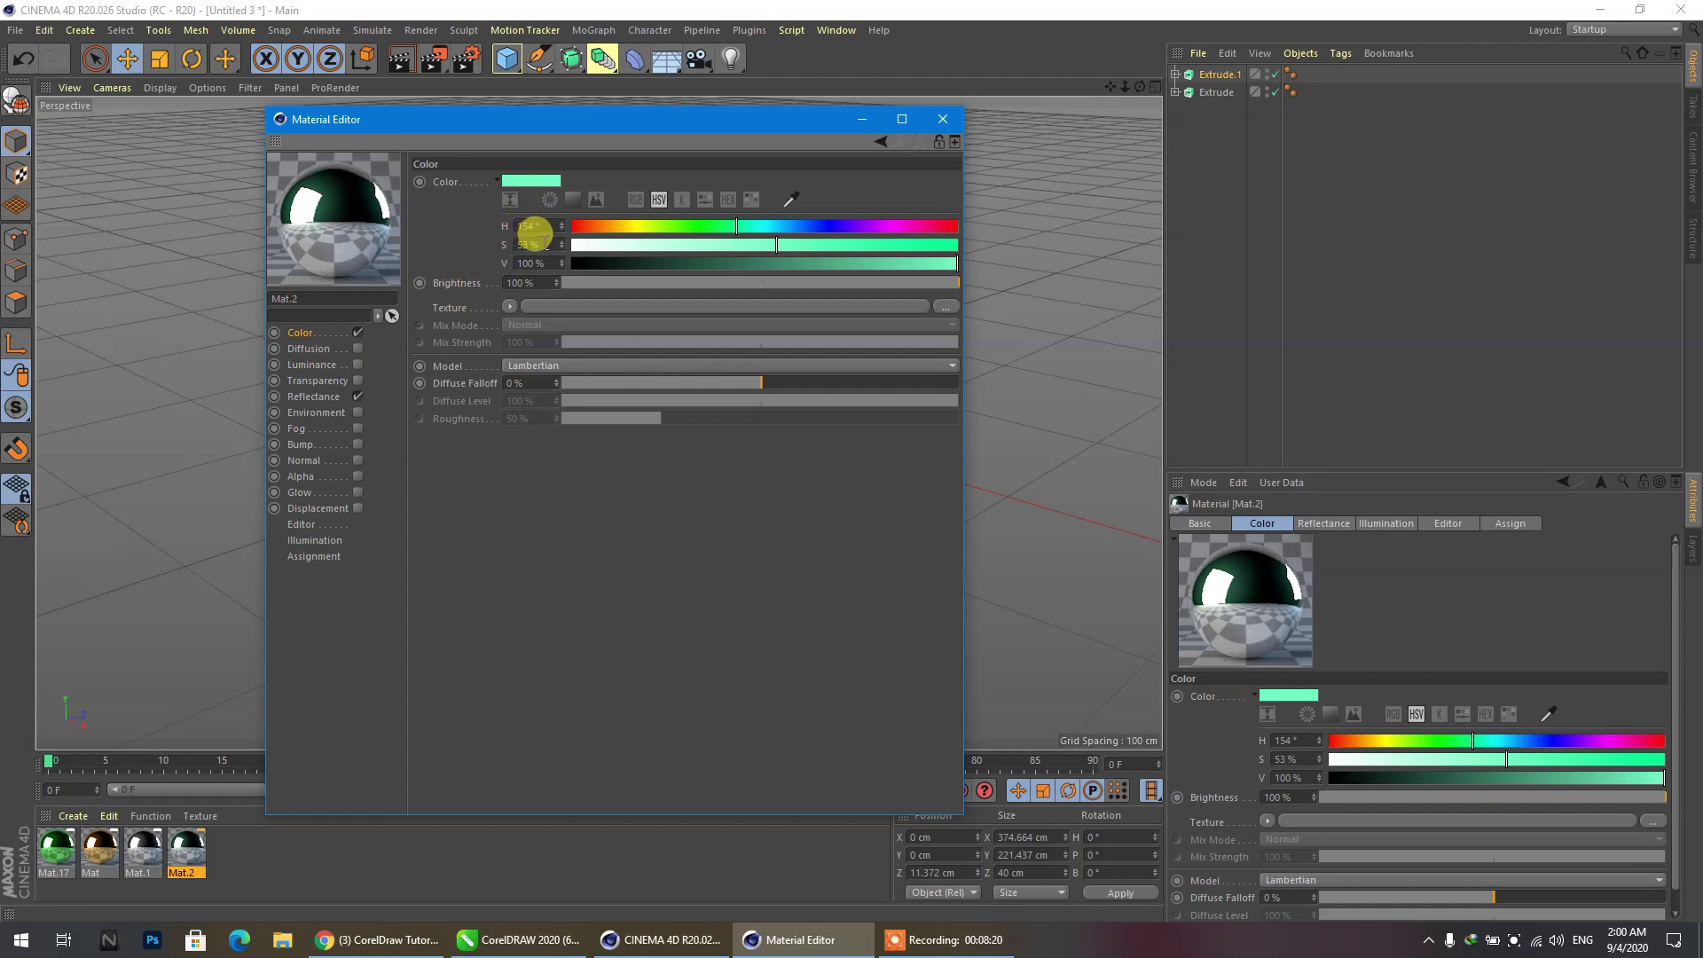
pyautogui.moveTo(546, 243); pyautogui.dragTo(472, 248)
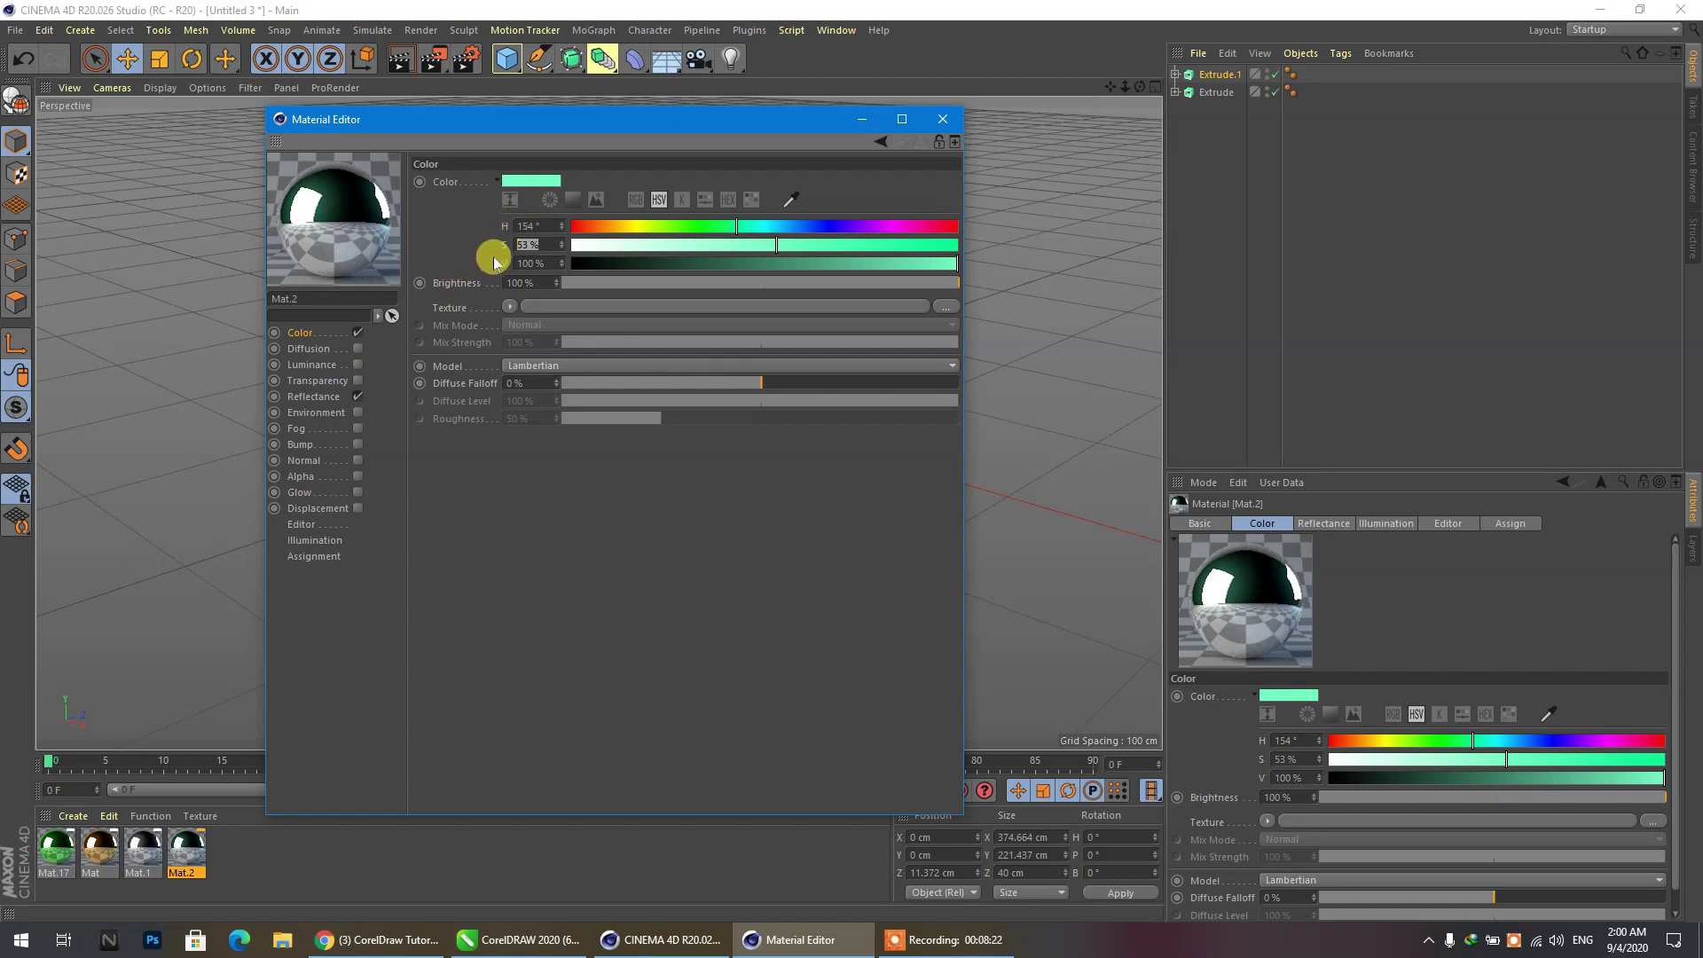
# Set the layer color of Mat.2's Default Reflection to a muted green with a hue of 154° and a value of 66%.
pyautogui.click(312, 395)
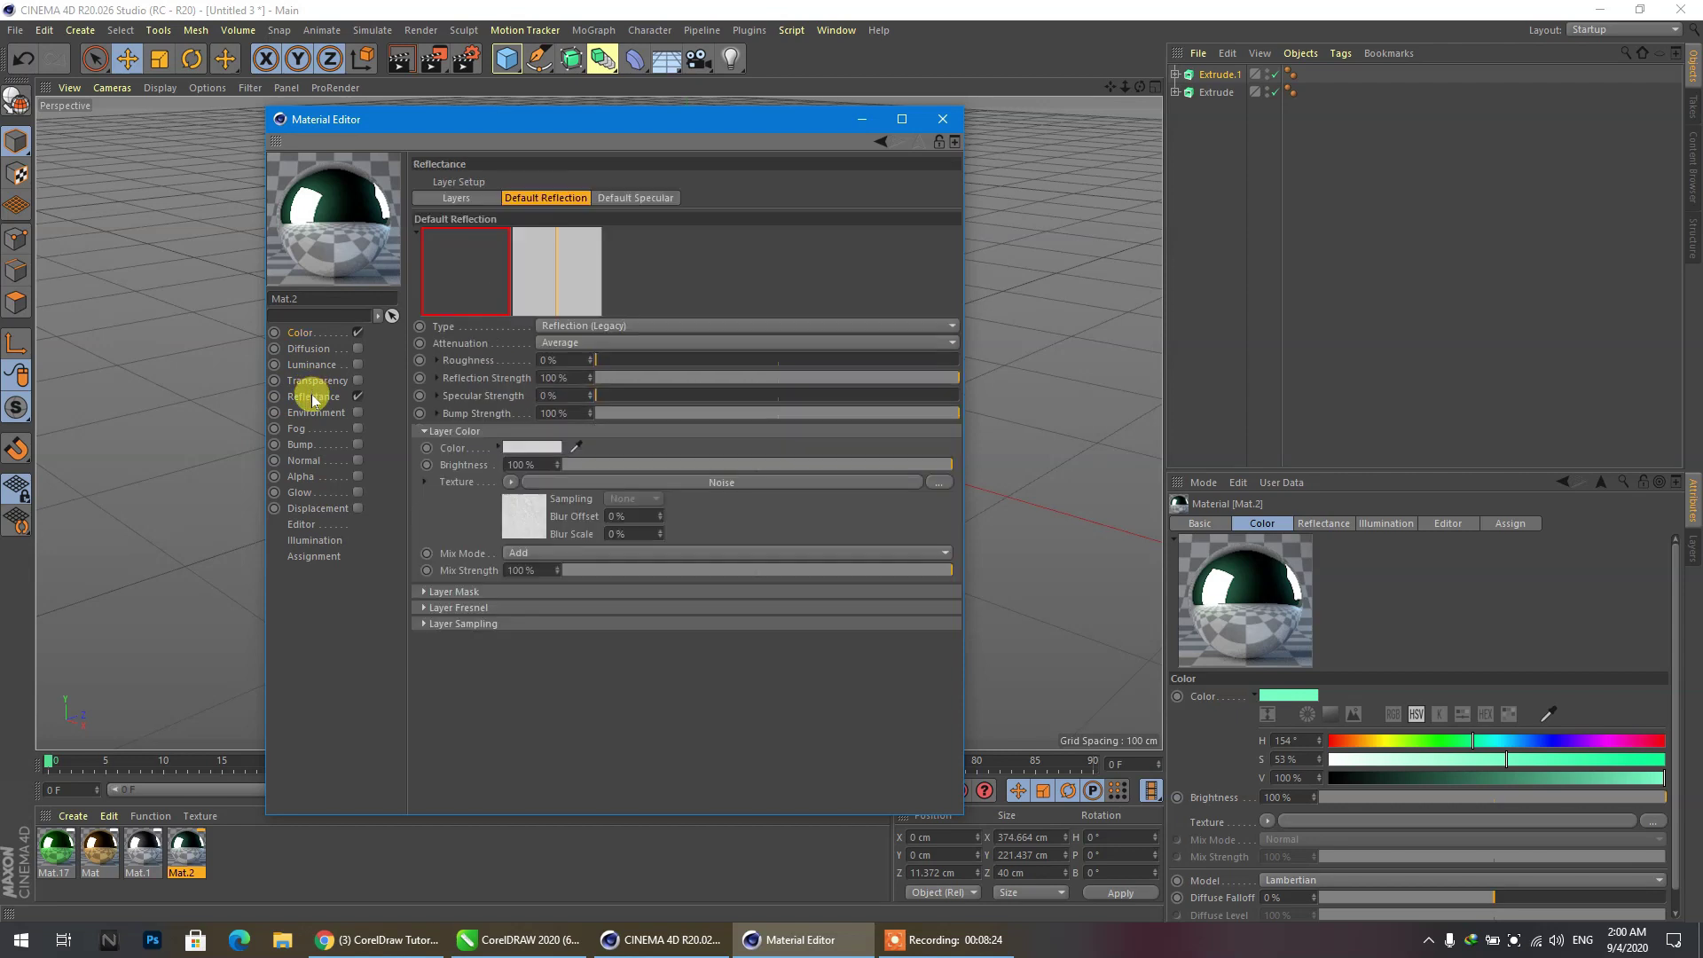
pyautogui.click(533, 446)
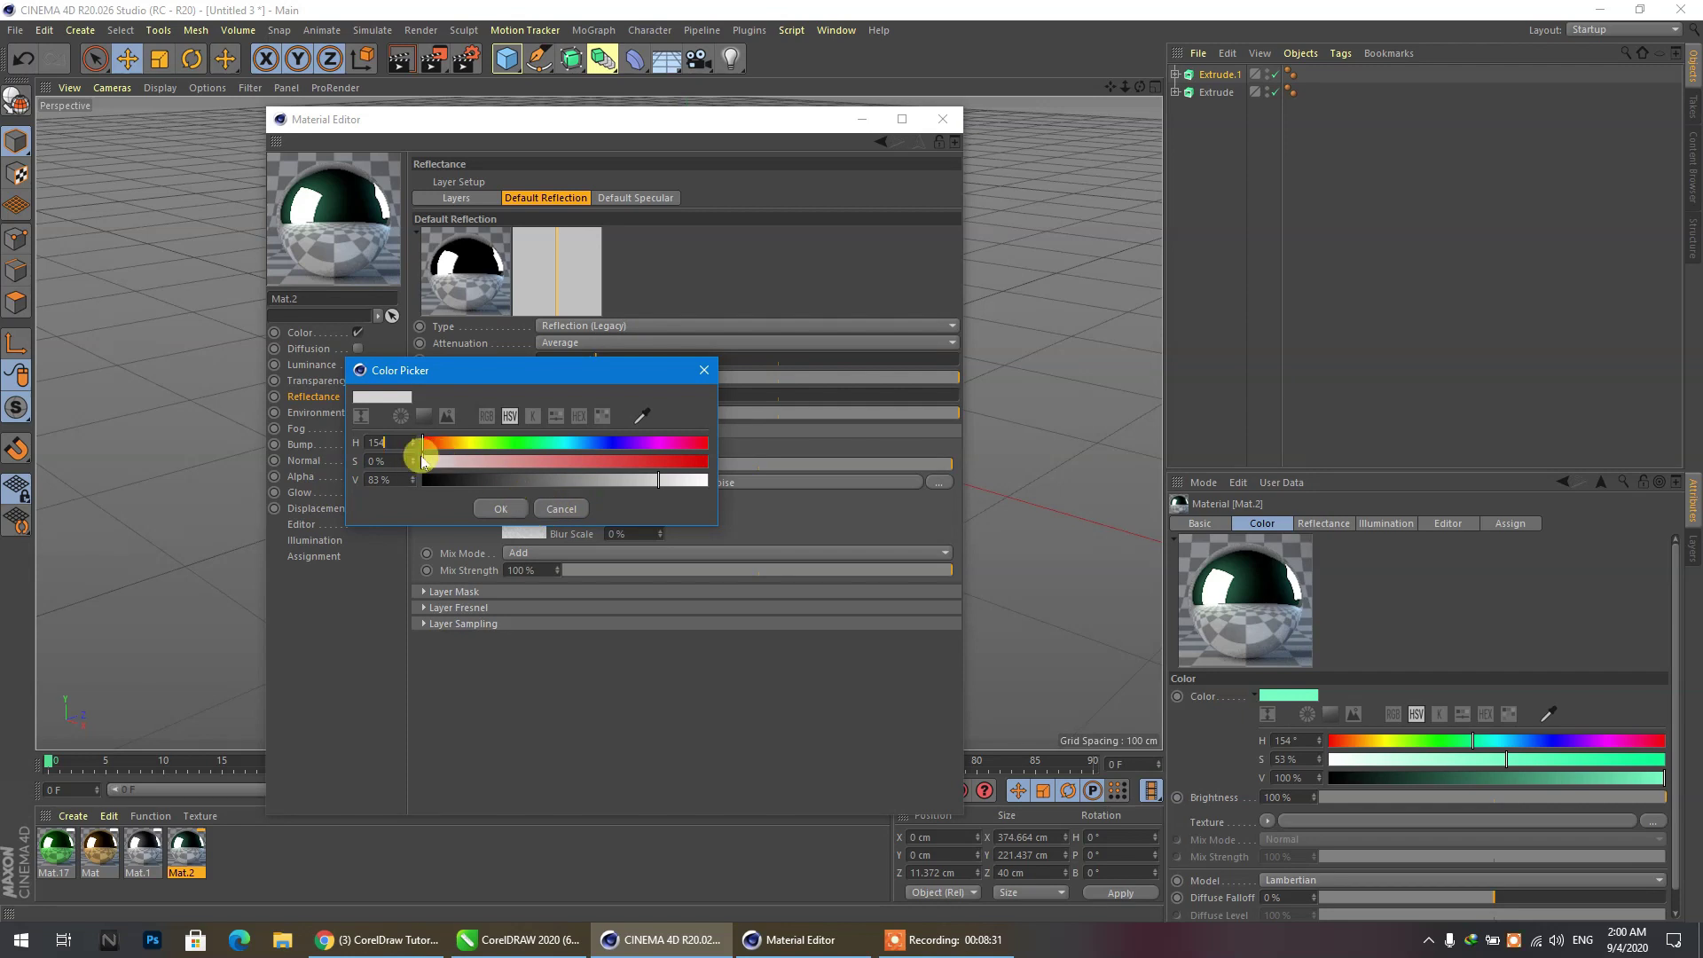
pyautogui.click(384, 456)
pyautogui.moveTo(384, 456); pyautogui.dragTo(338, 455)
pyautogui.write('53')
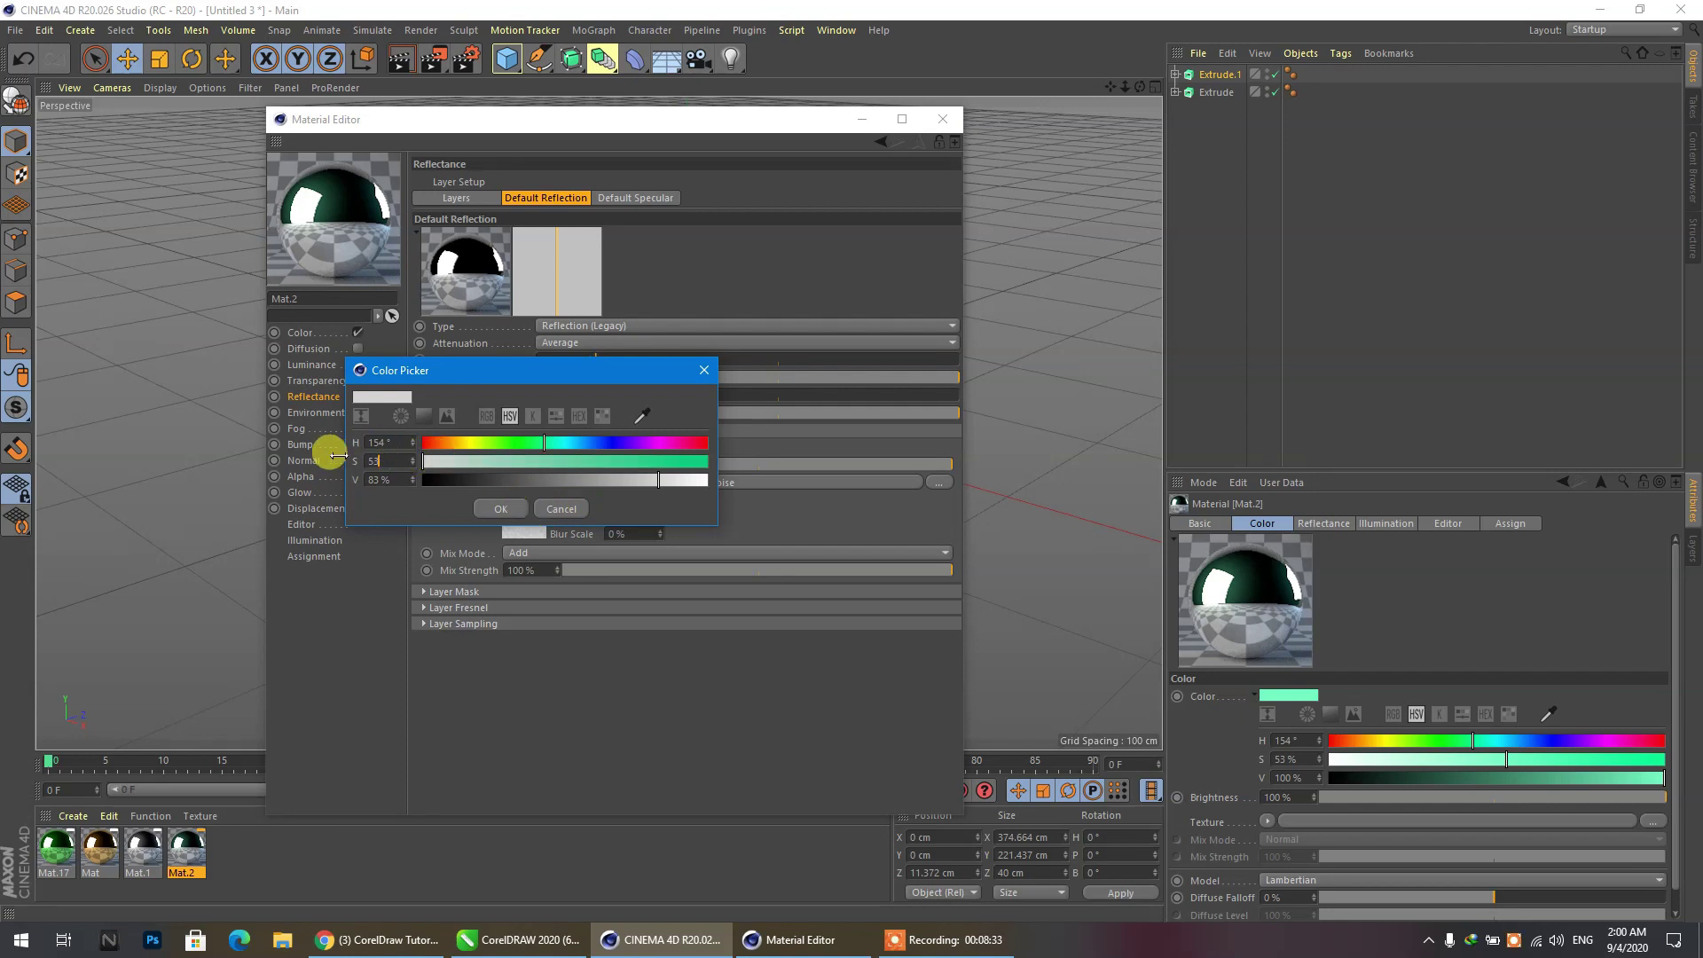
pyautogui.press('Tab')
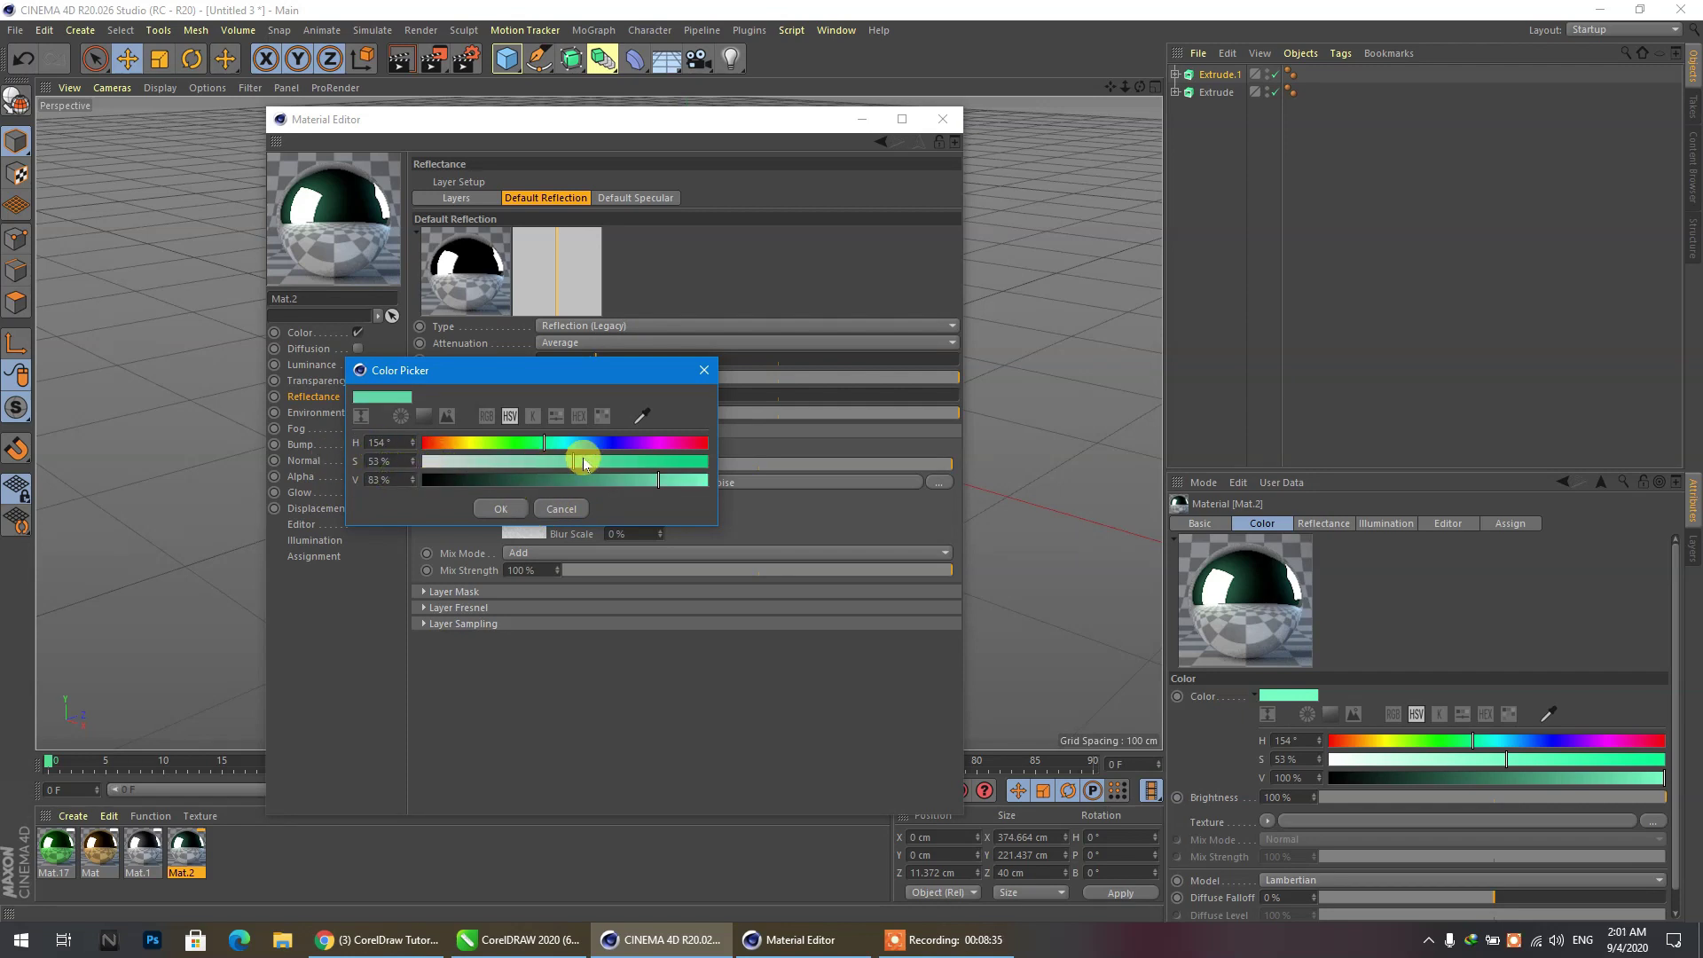
pyautogui.moveTo(583, 462); pyautogui.dragTo(760, 463)
pyautogui.moveTo(649, 480); pyautogui.dragTo(612, 481)
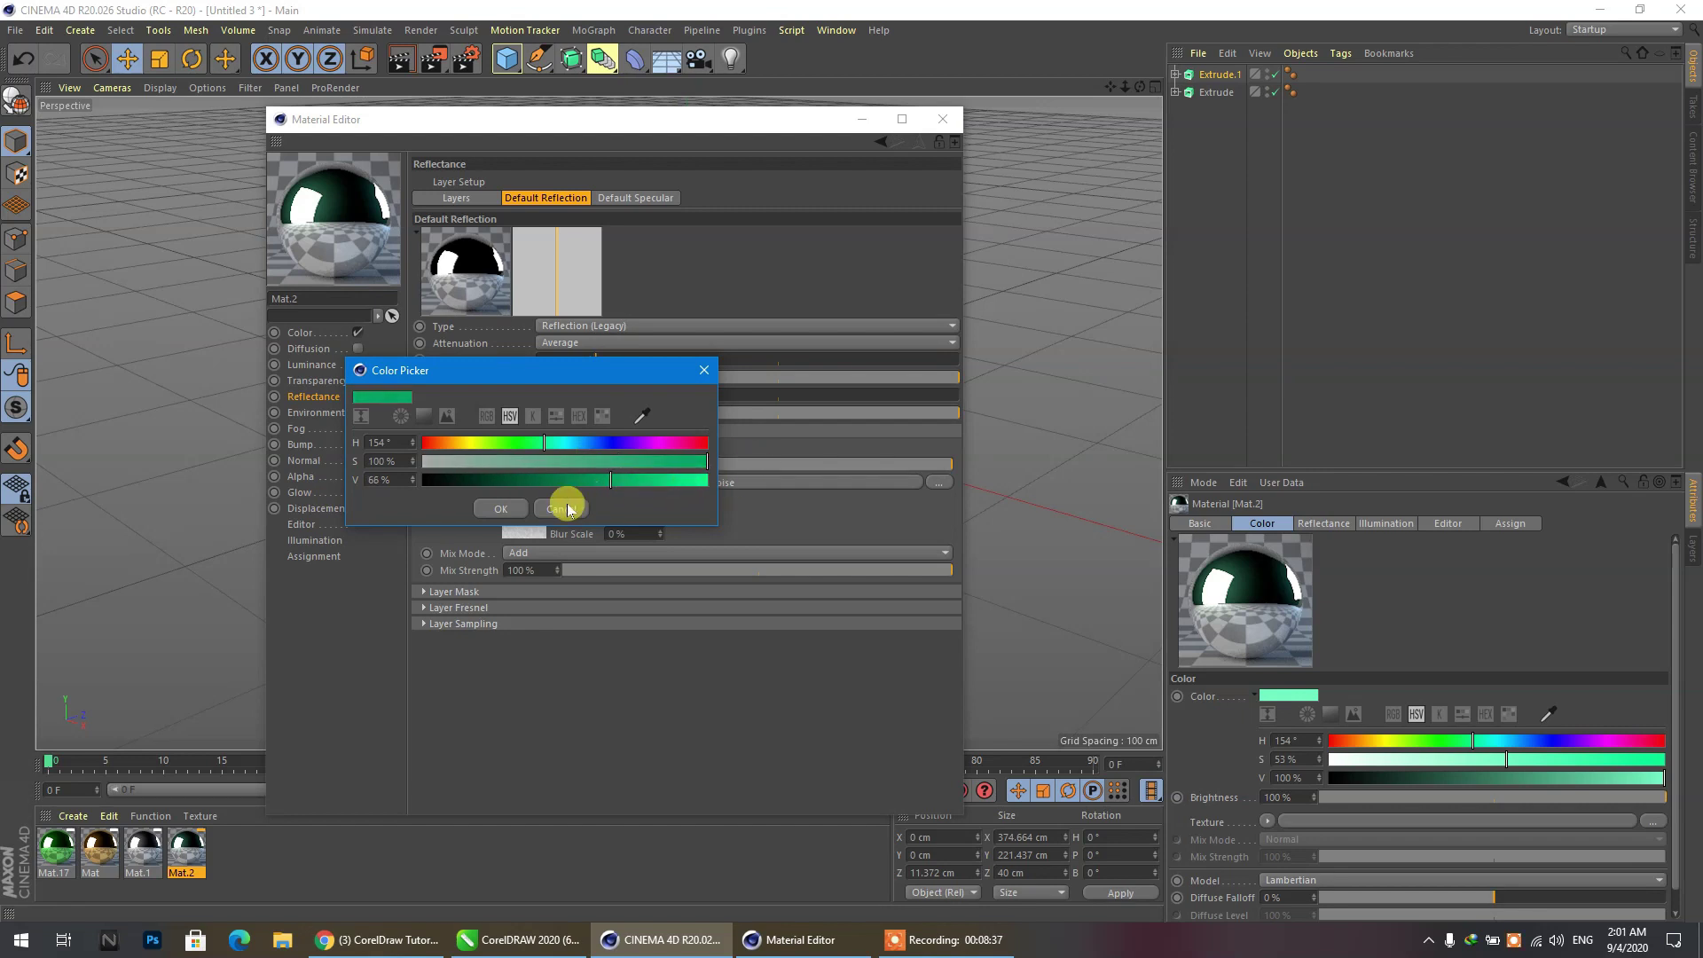
pyautogui.click(503, 509)
pyautogui.click(537, 448)
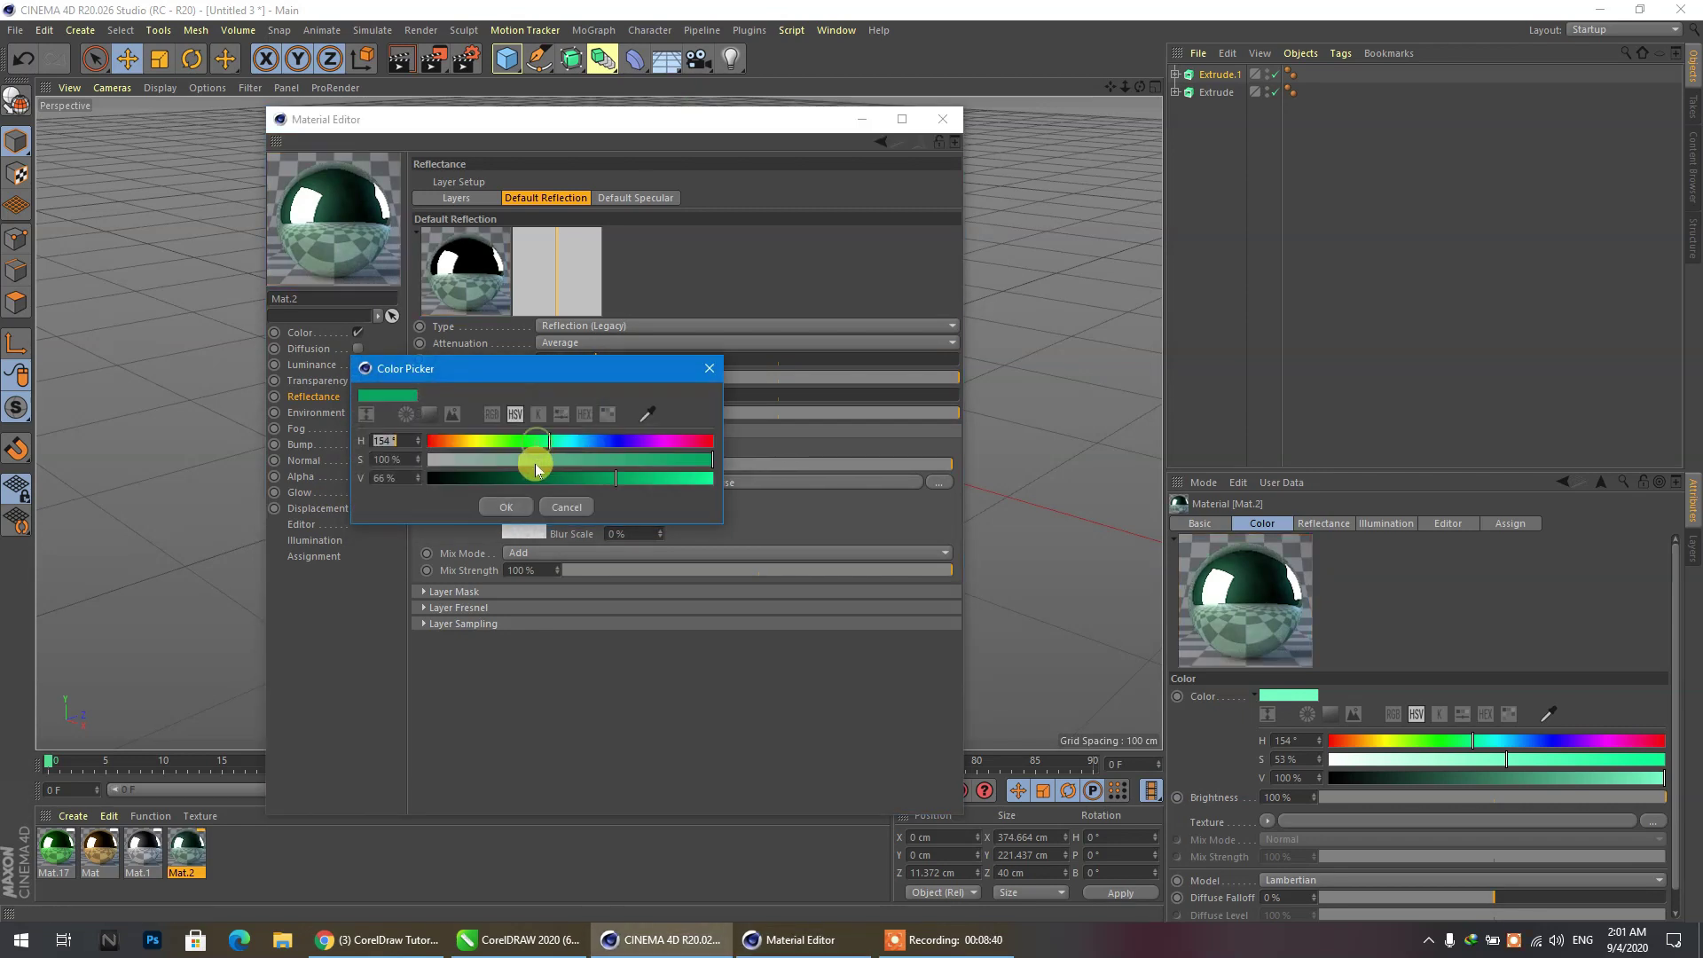
pyautogui.press('Return')
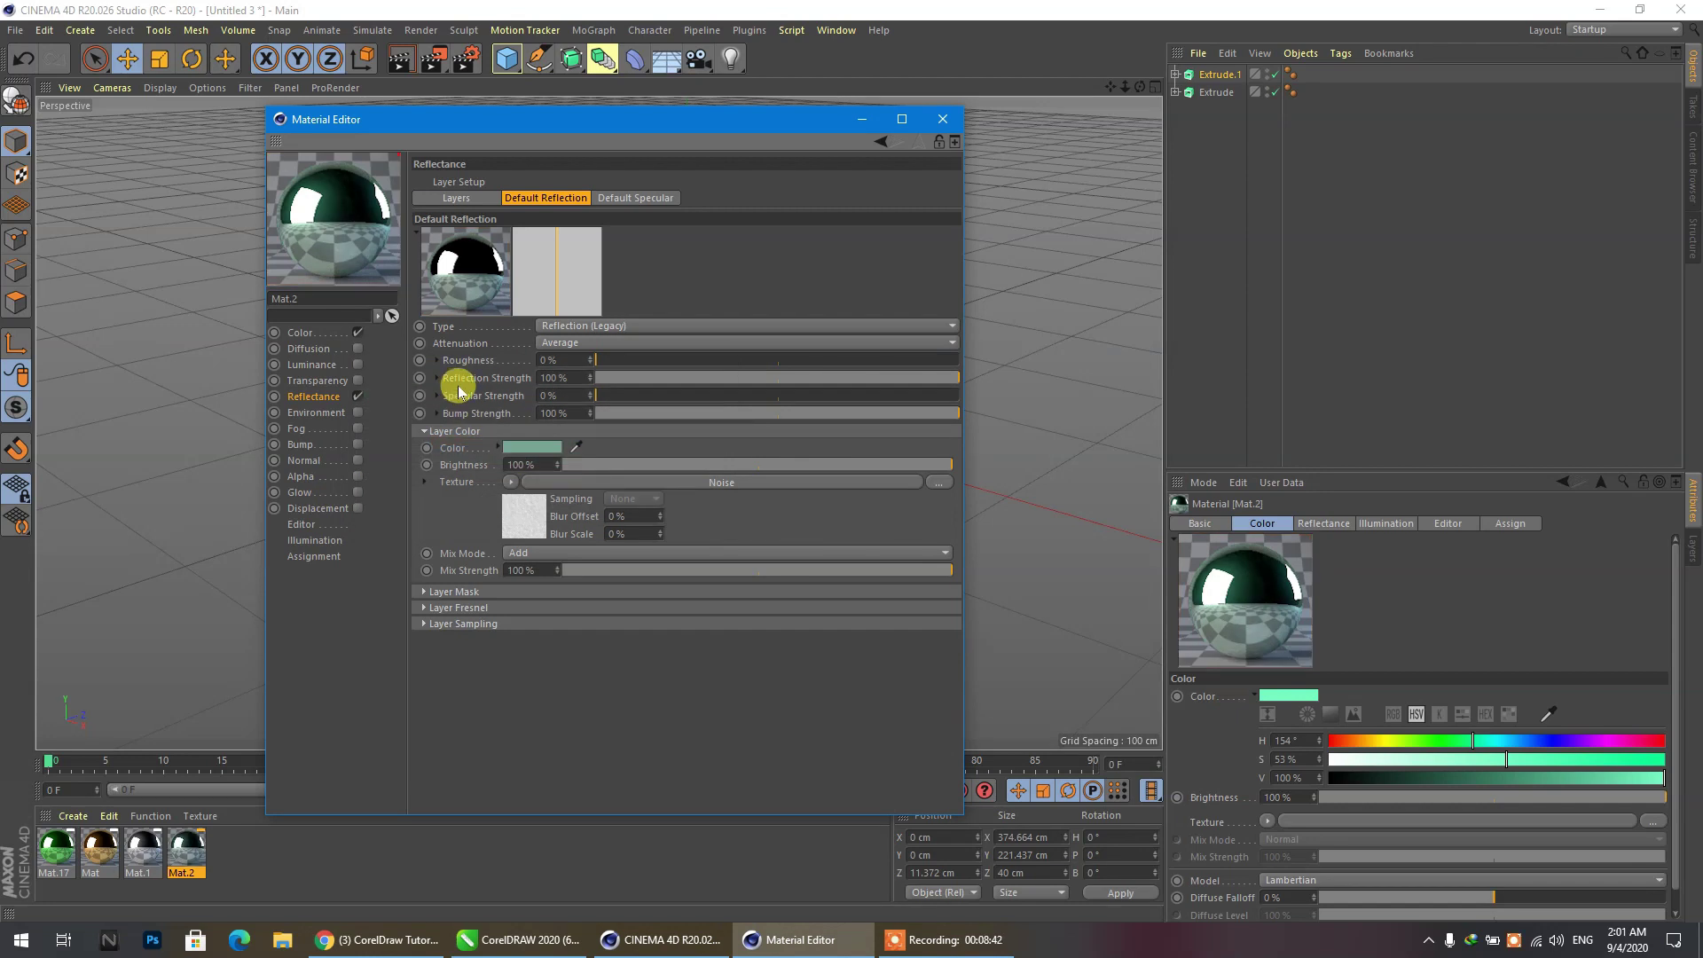
# Set Color 1 of Mat.2's reflection Noise texture to a dark green with a hue of 154°.
pyautogui.click(533, 481)
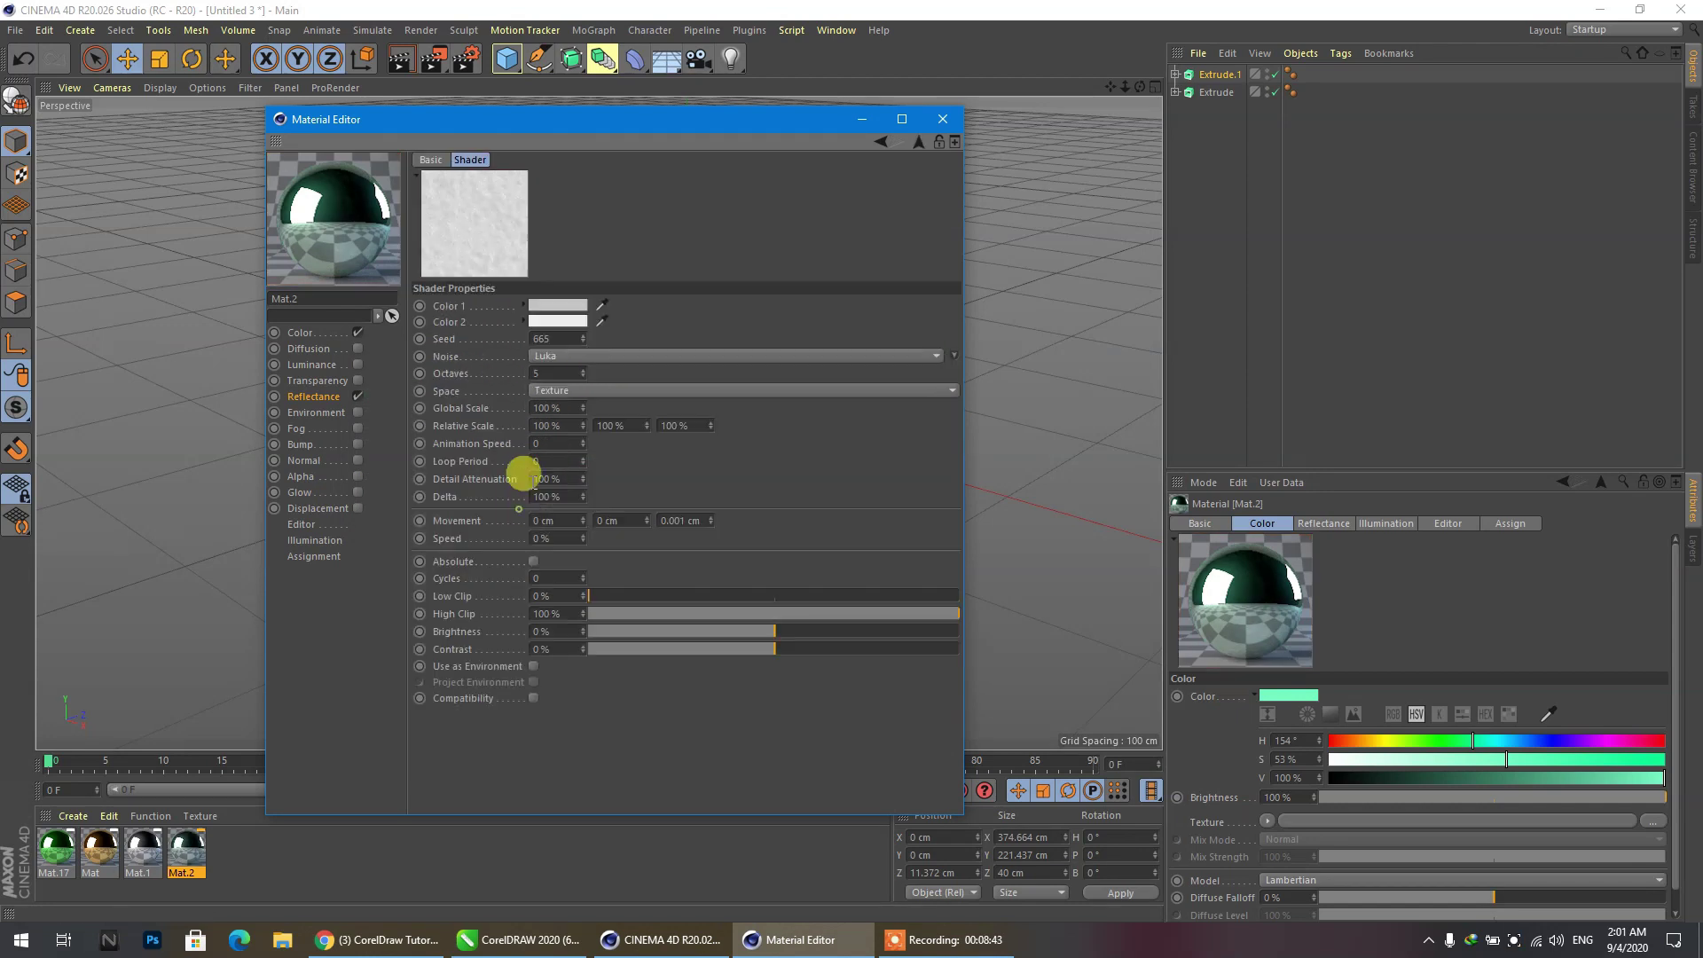
pyautogui.click(557, 306)
pyautogui.moveTo(420, 303); pyautogui.dragTo(312, 307)
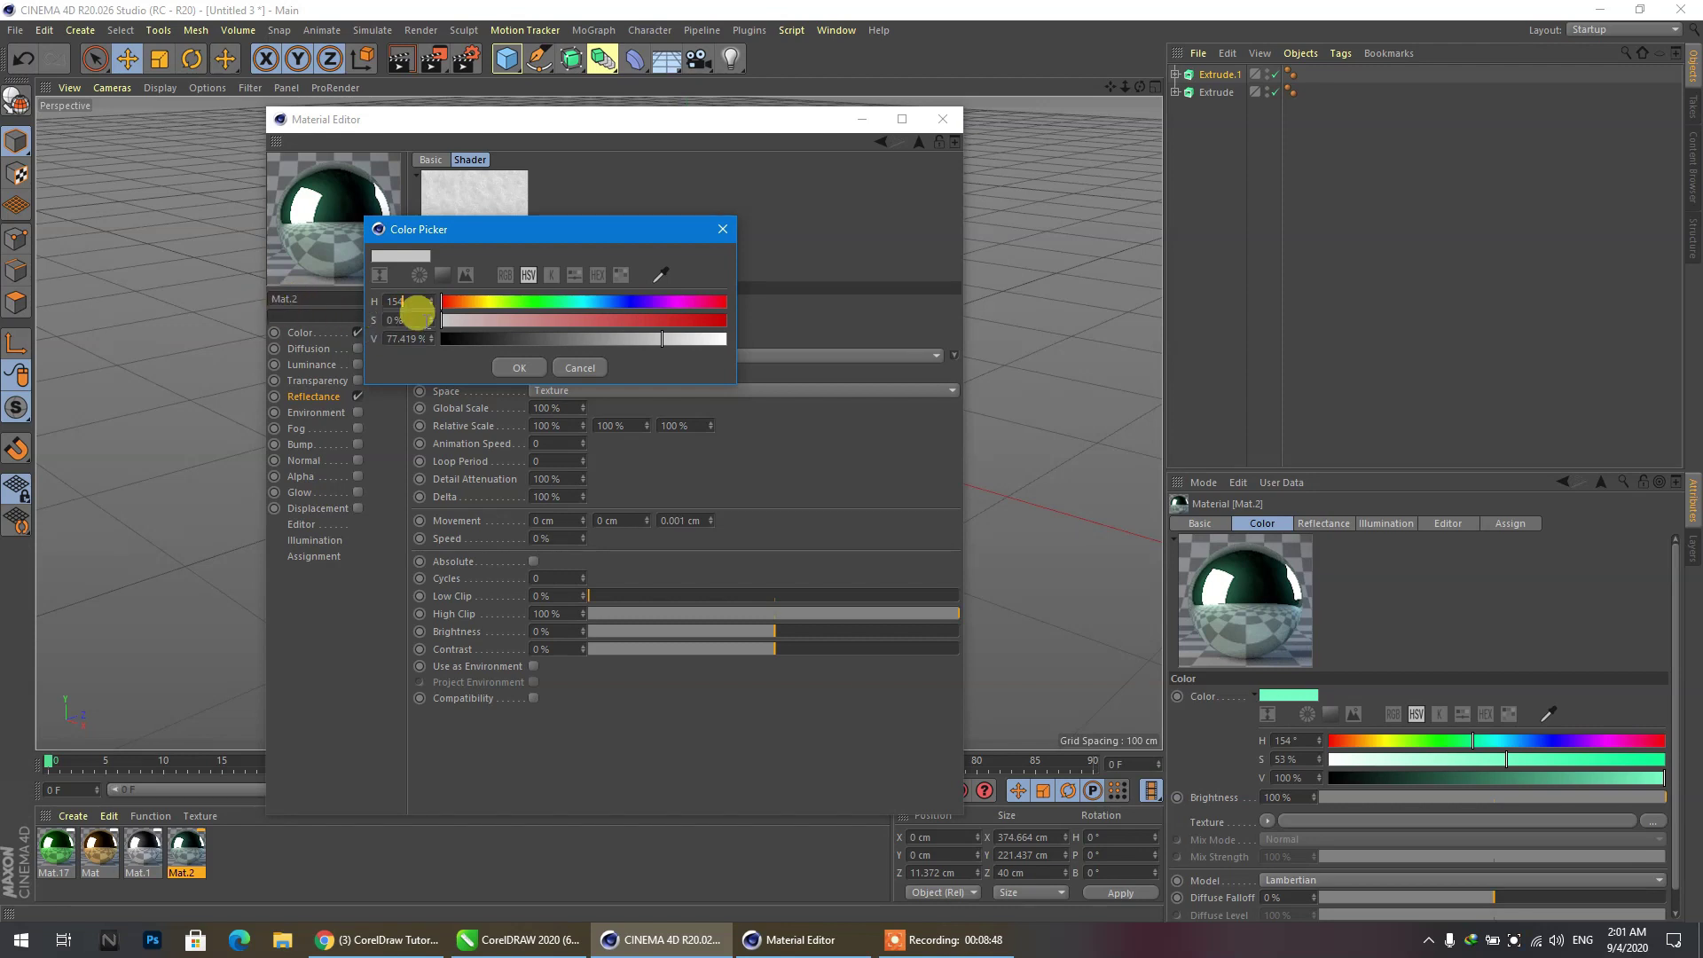
pyautogui.moveTo(426, 321); pyautogui.dragTo(358, 315)
pyautogui.moveTo(599, 320)
pyautogui.mouseDown()
pyautogui.moveTo(636, 320)
pyautogui.moveTo(575, 339)
pyautogui.mouseUp()
pyautogui.click(519, 367)
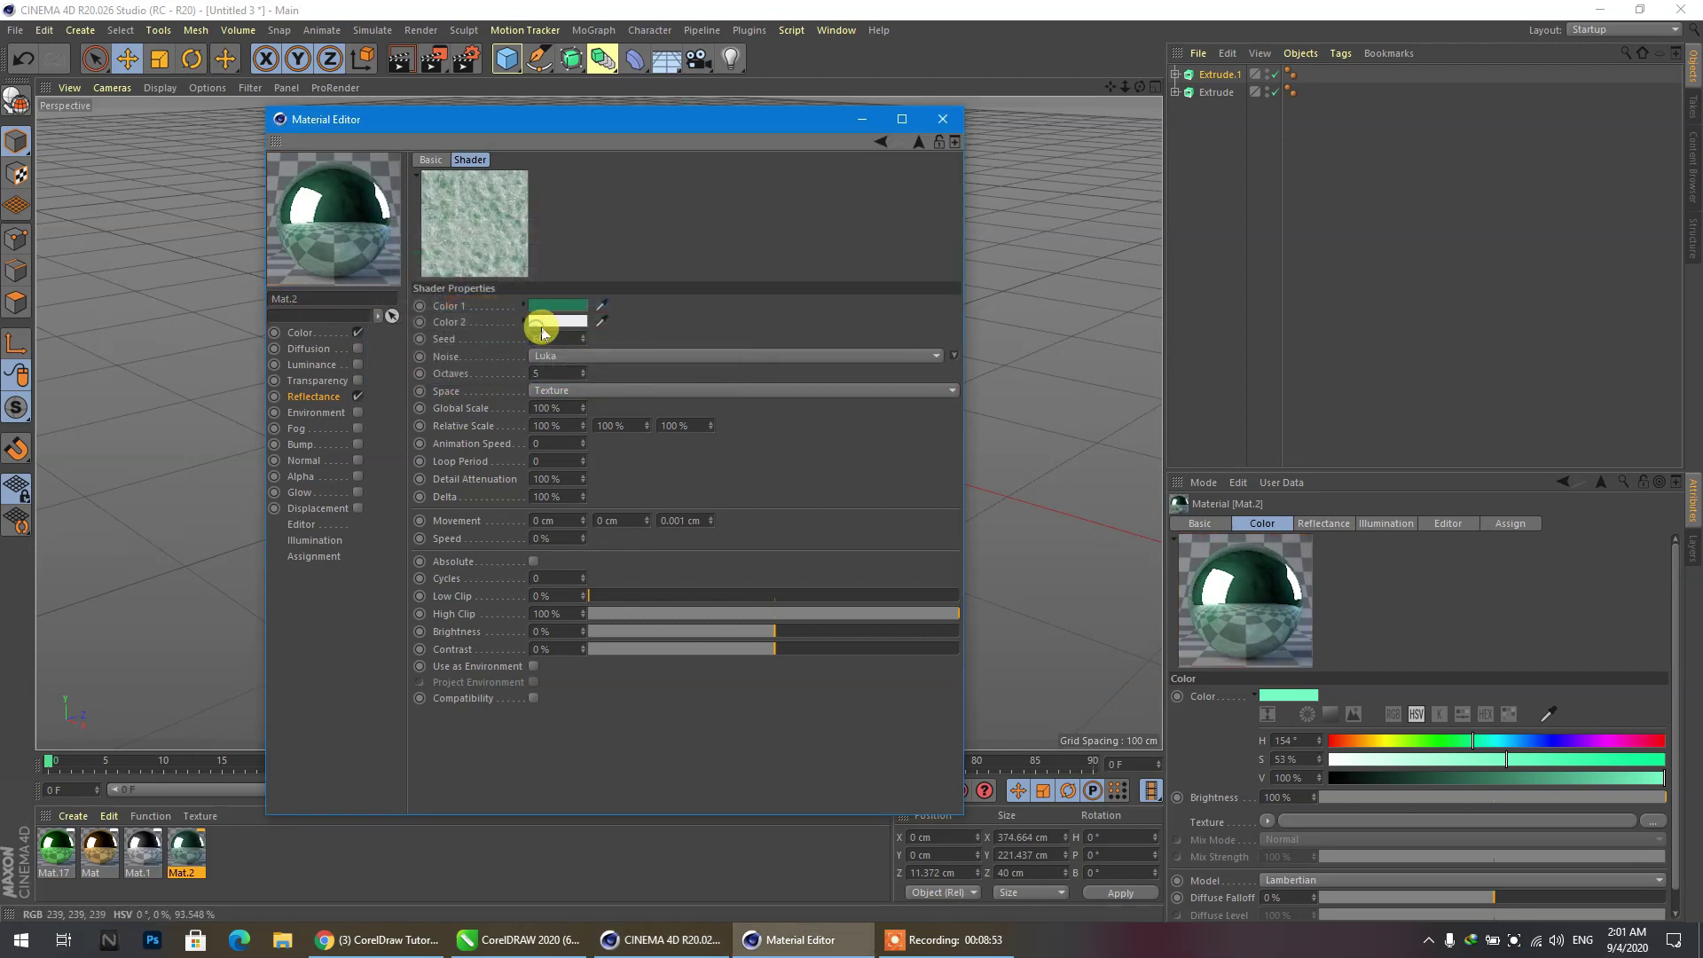
# Set Color 2 of Mat.2's reflection Noise texture to 154° hue and 36% saturation, and close the material editor.
pyautogui.click(542, 325)
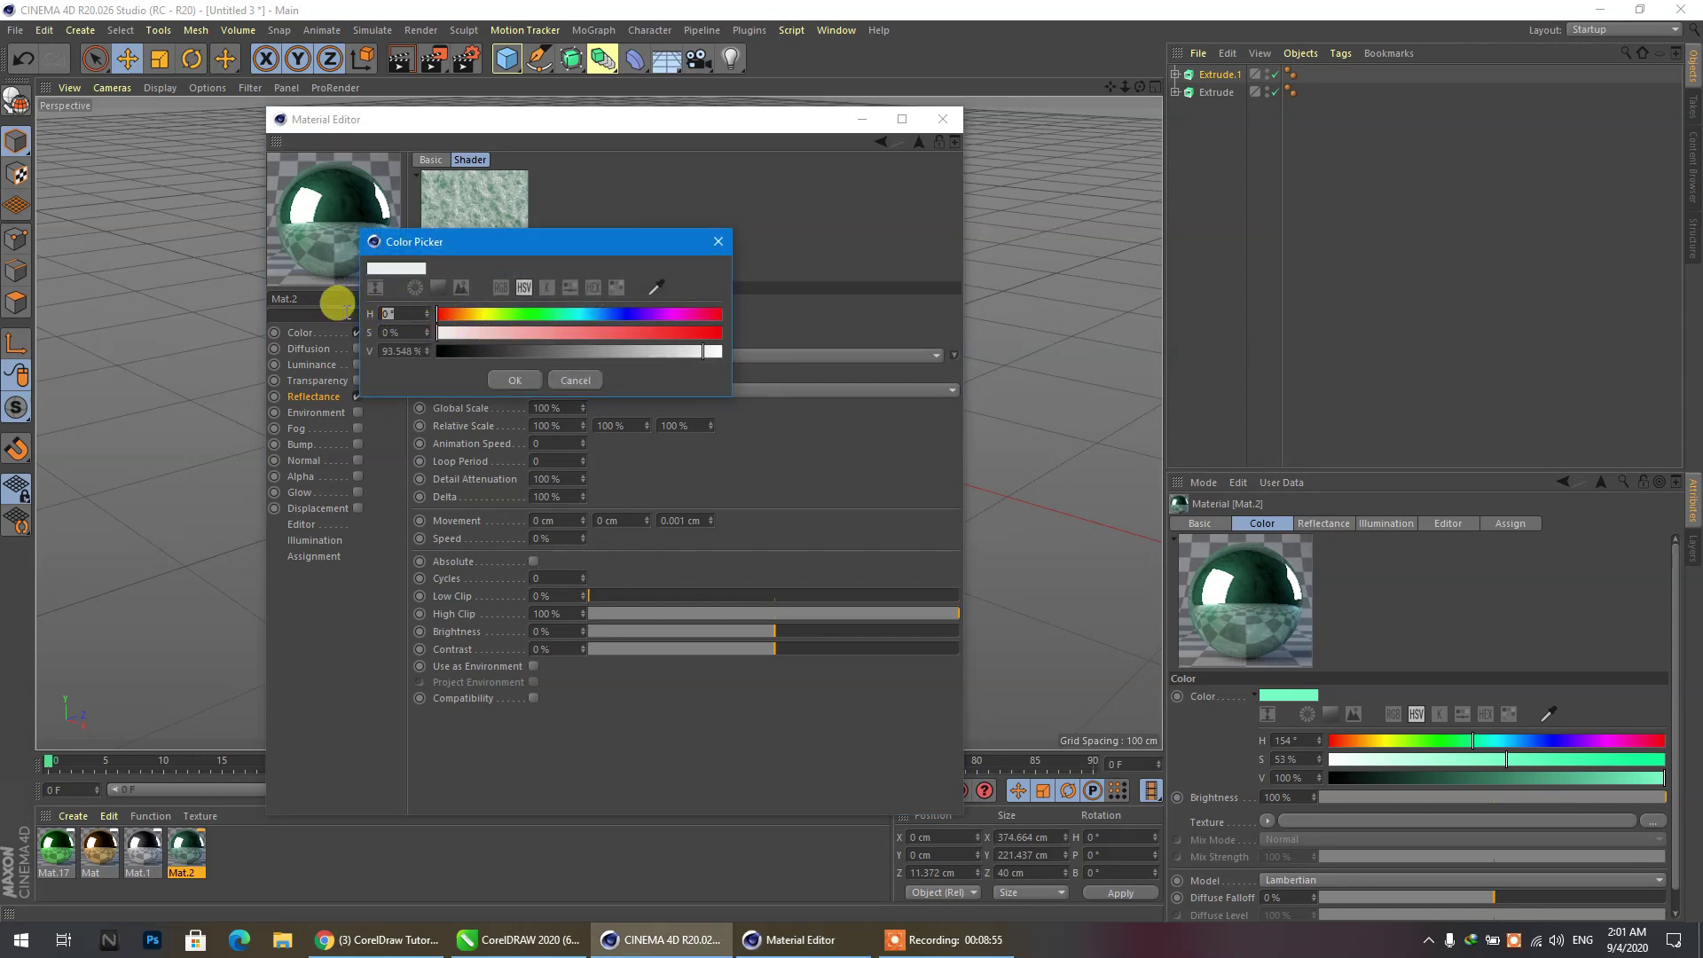
pyautogui.press('Return')
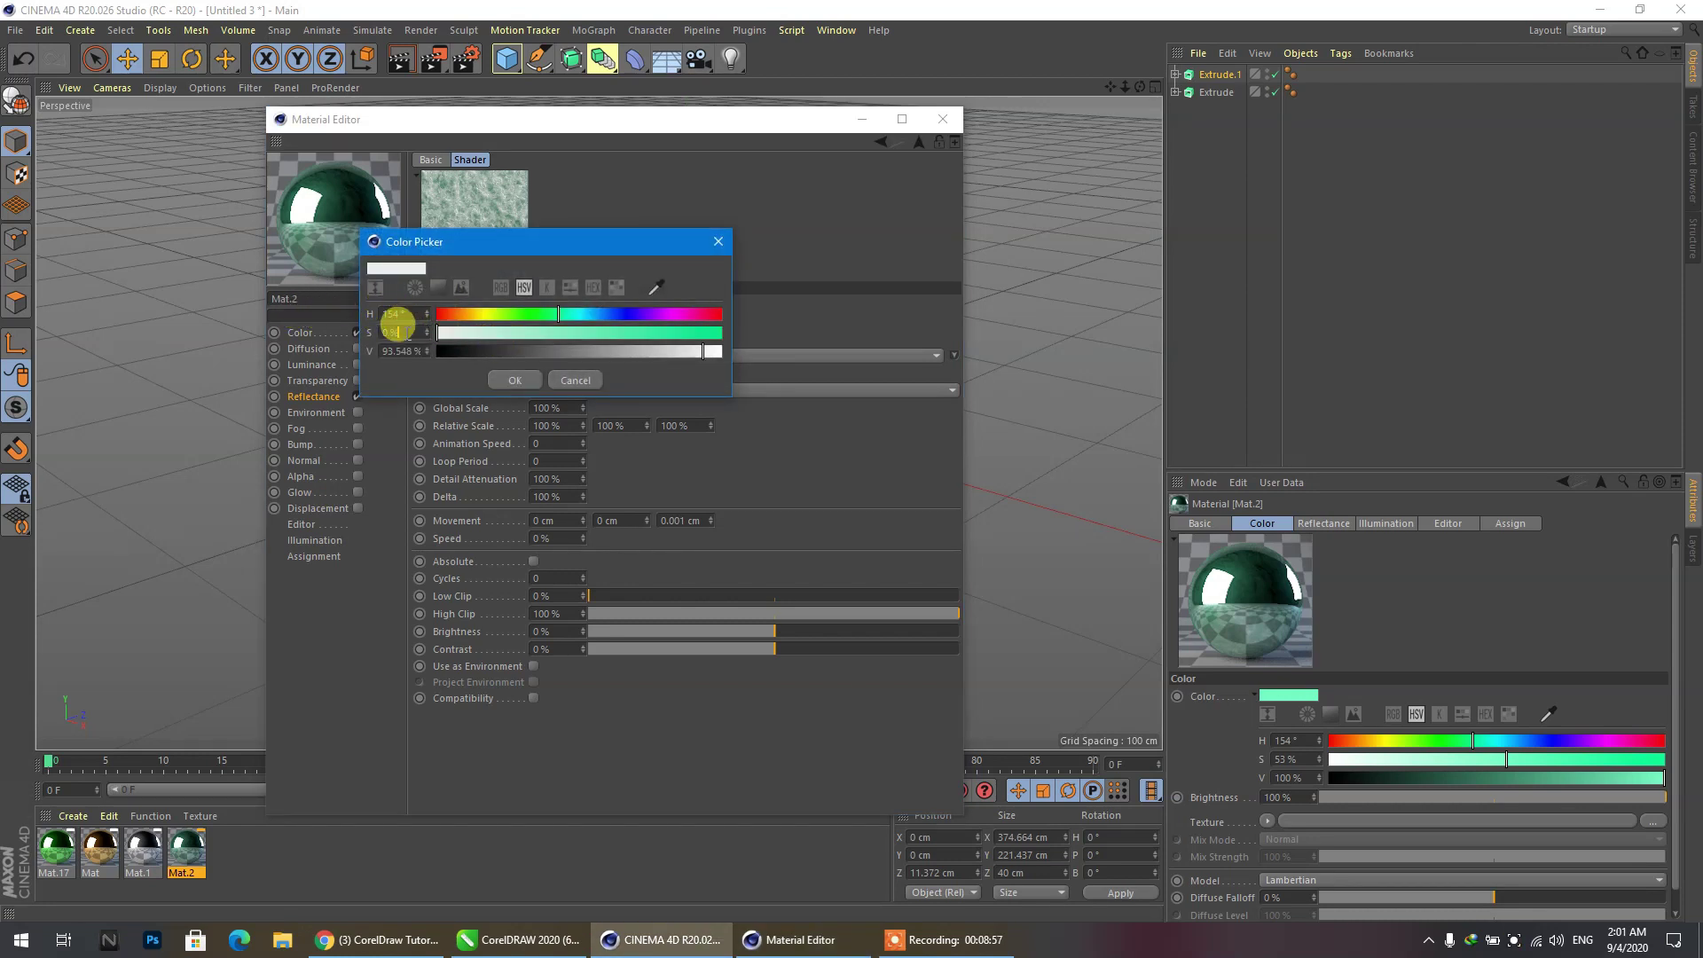
pyautogui.moveTo(559, 333); pyautogui.dragTo(539, 334)
pyautogui.click(515, 379)
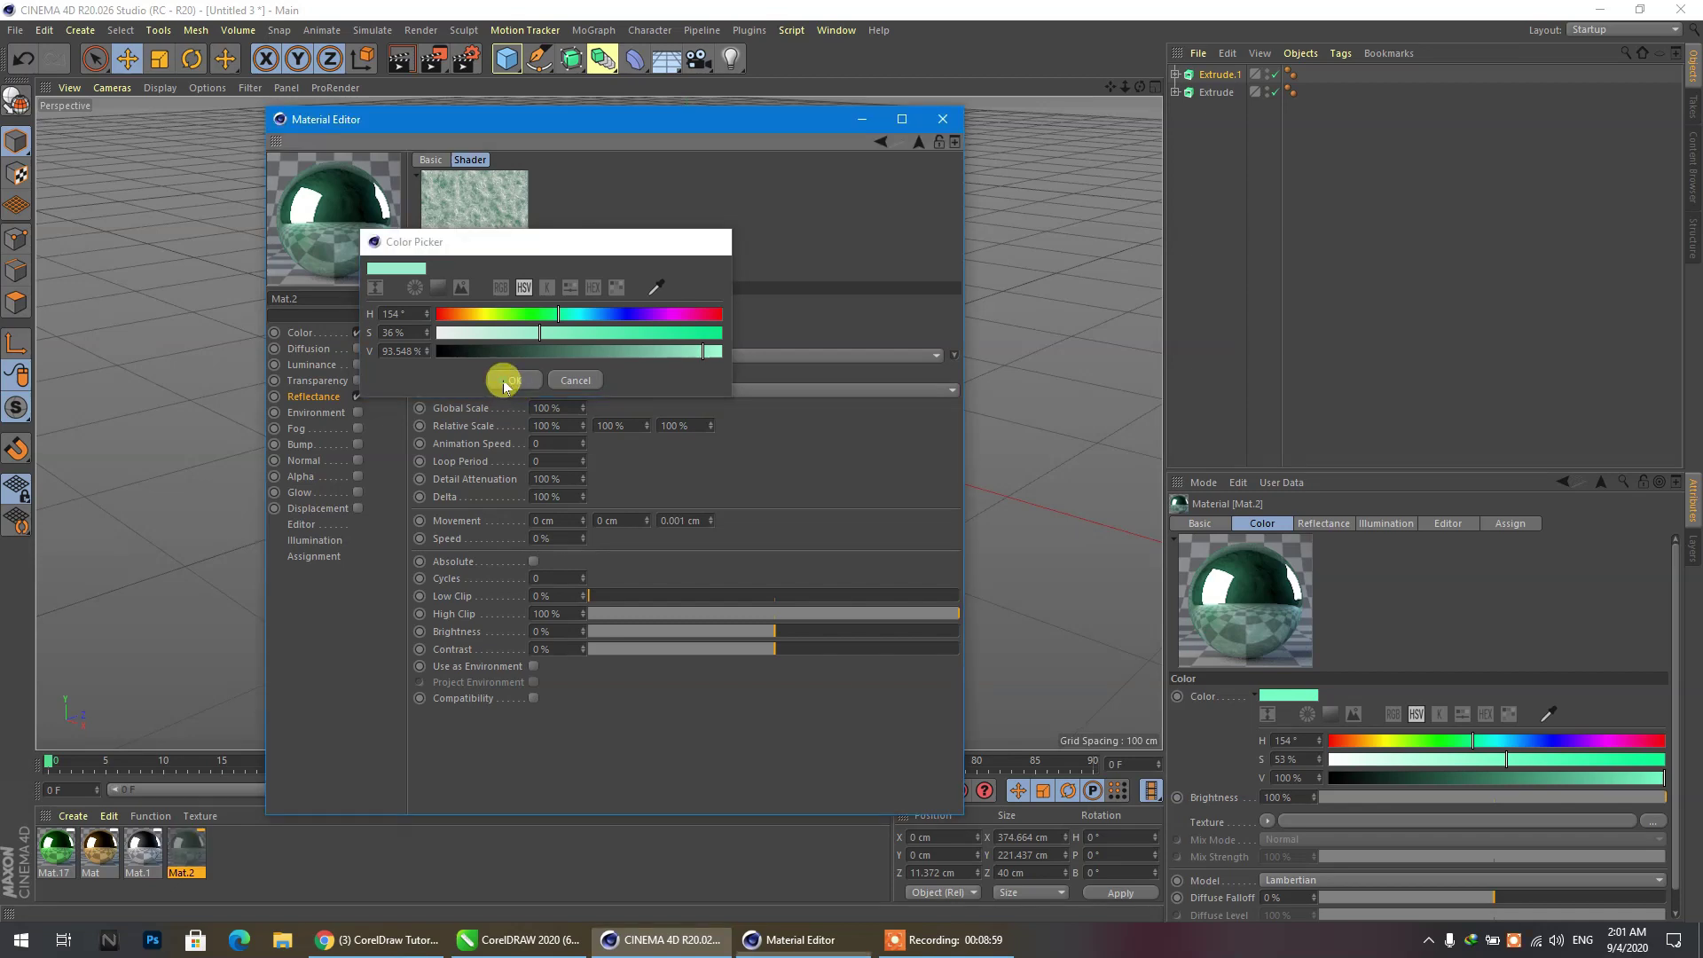
pyautogui.click(942, 118)
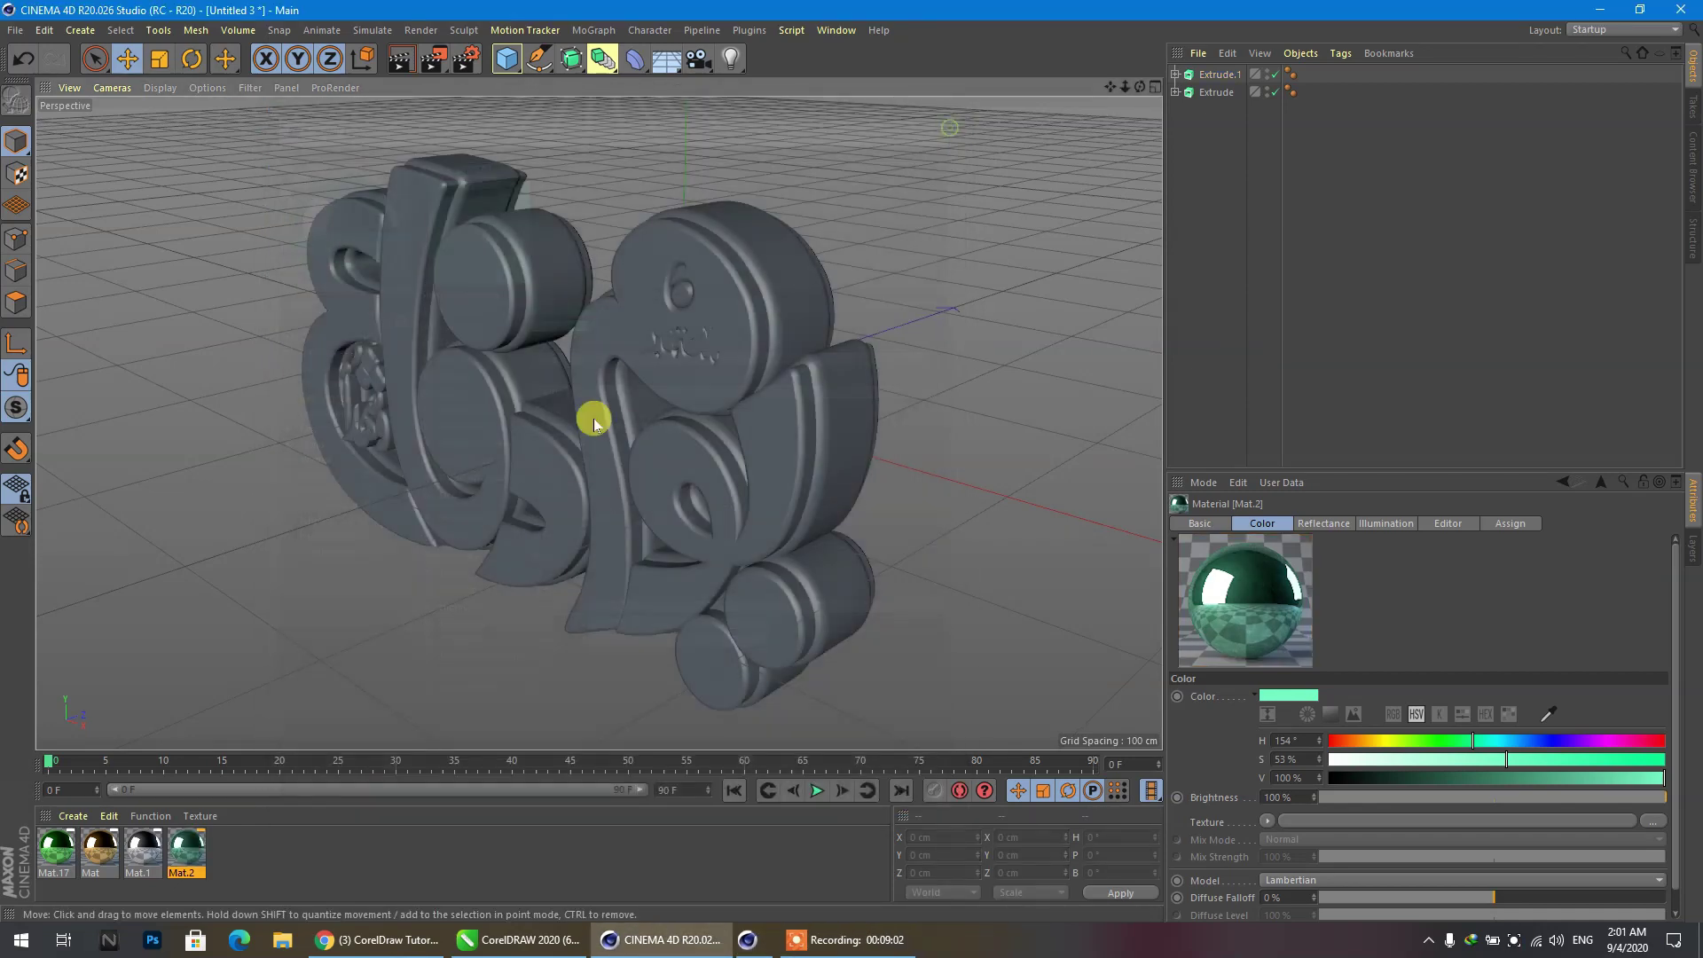
# Create a new material with the Casa Probe HDR image from drive D as its color texture and close the material editor.
pyautogui.click(263, 864)
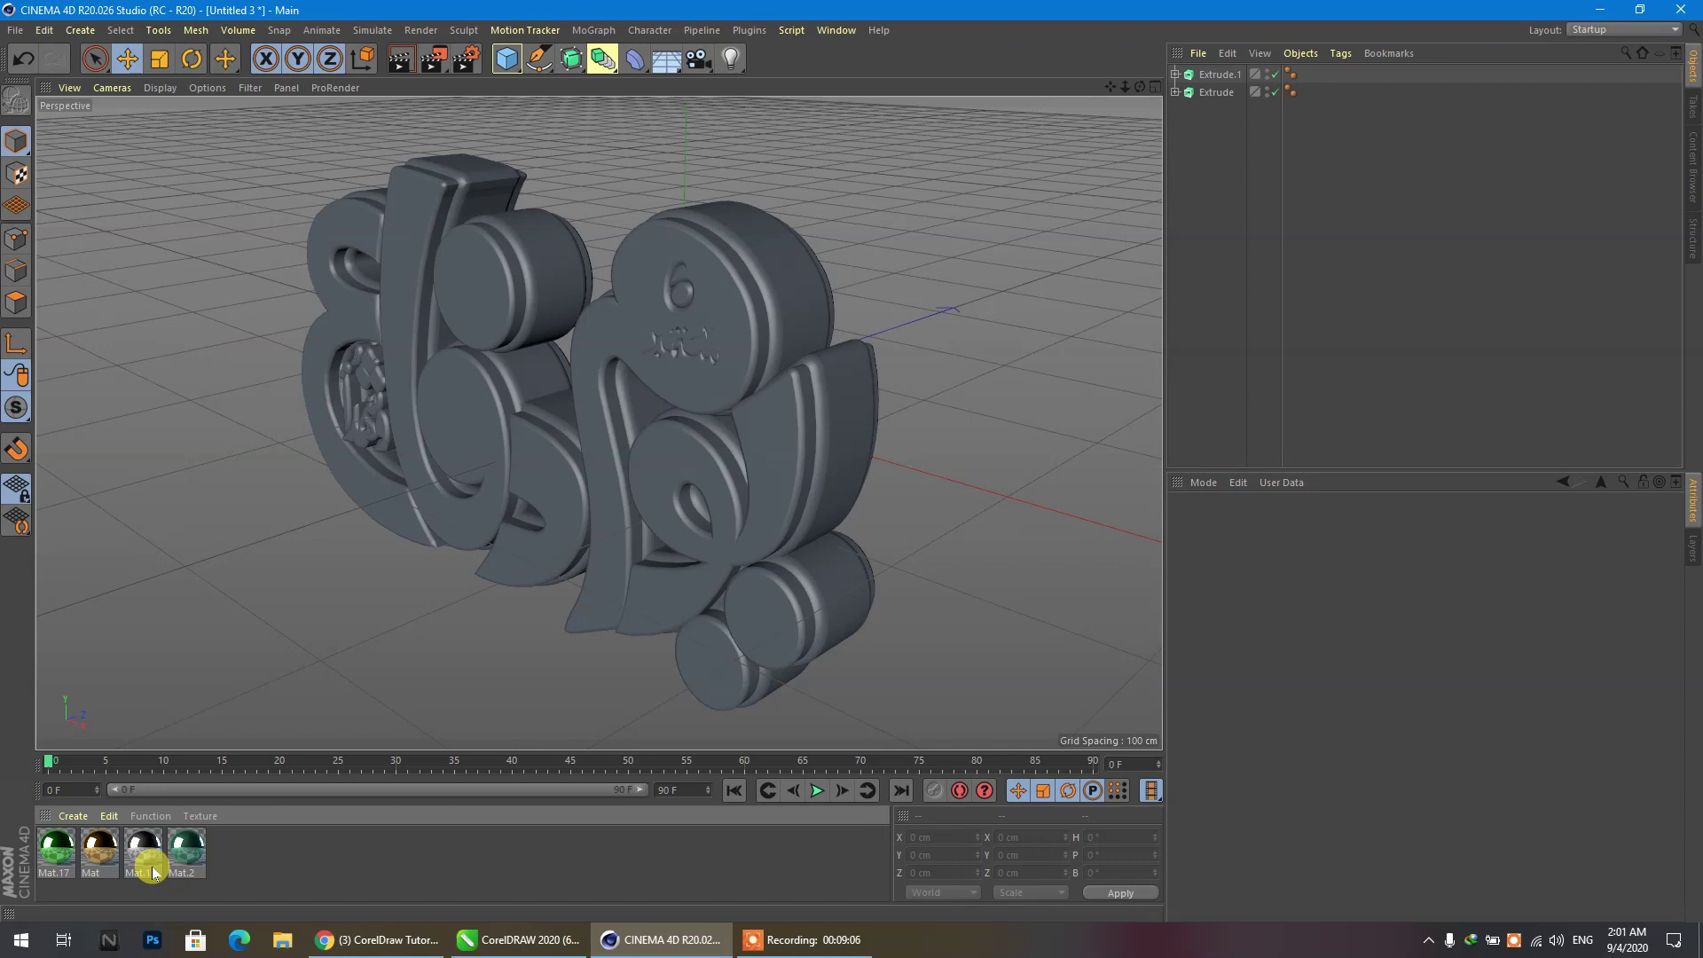
pyautogui.doubleClick(232, 880)
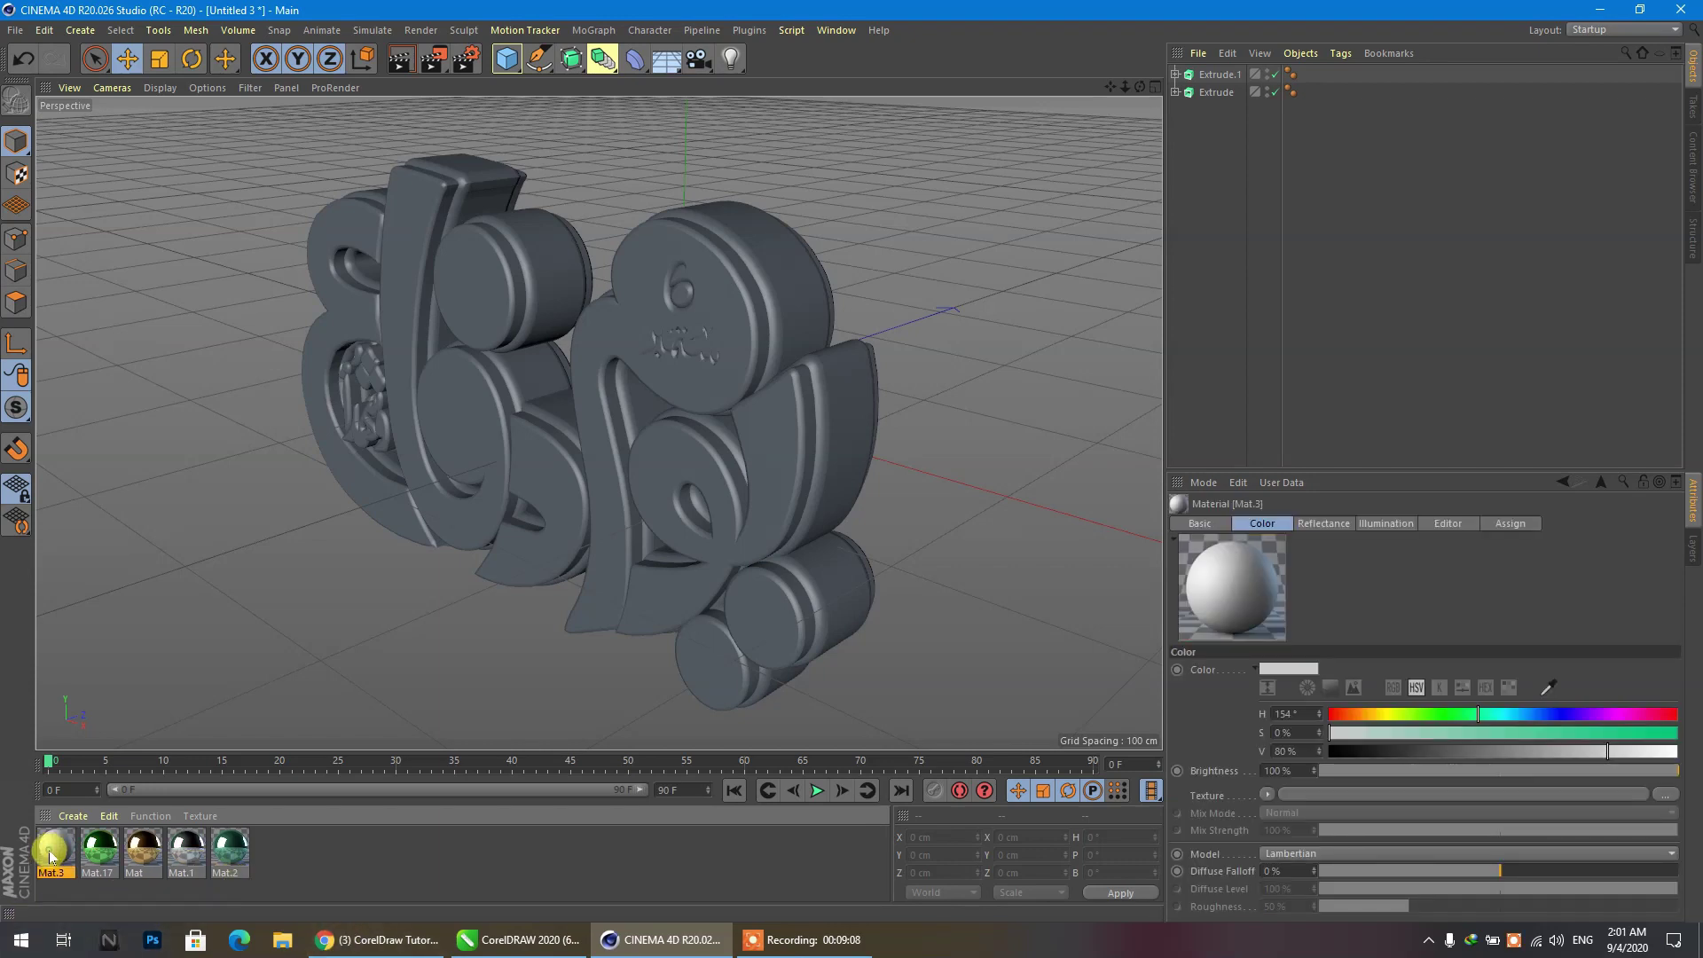
pyautogui.doubleClick(52, 849)
pyautogui.click(318, 308)
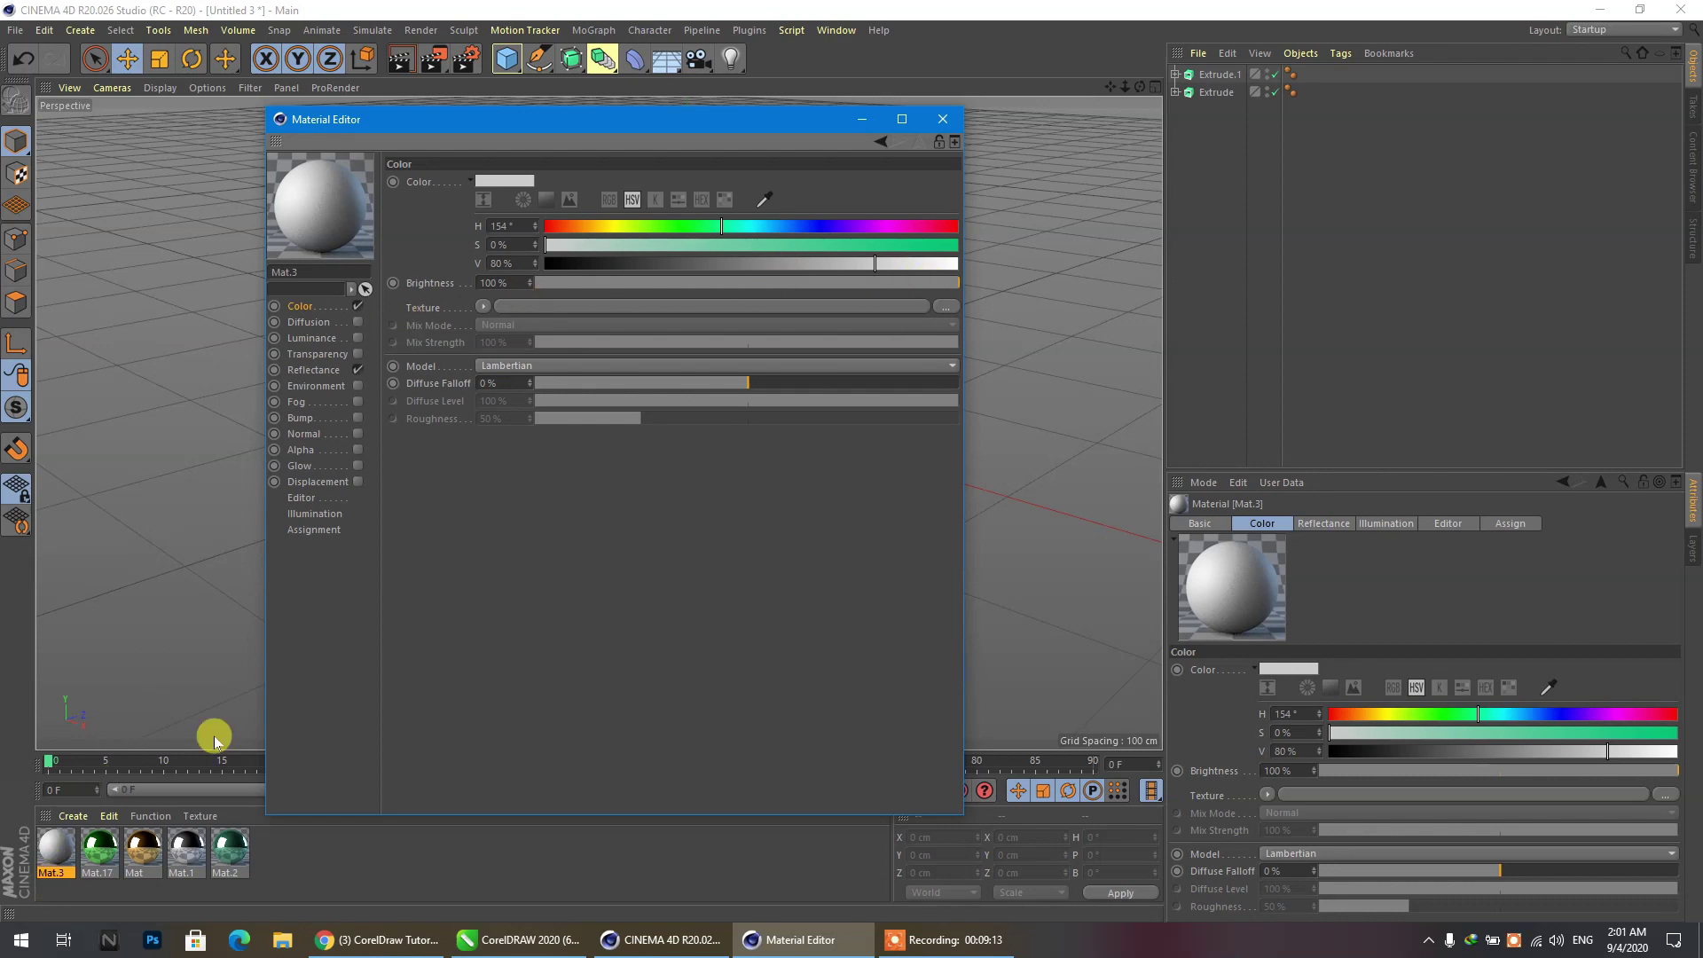
pyautogui.click(943, 306)
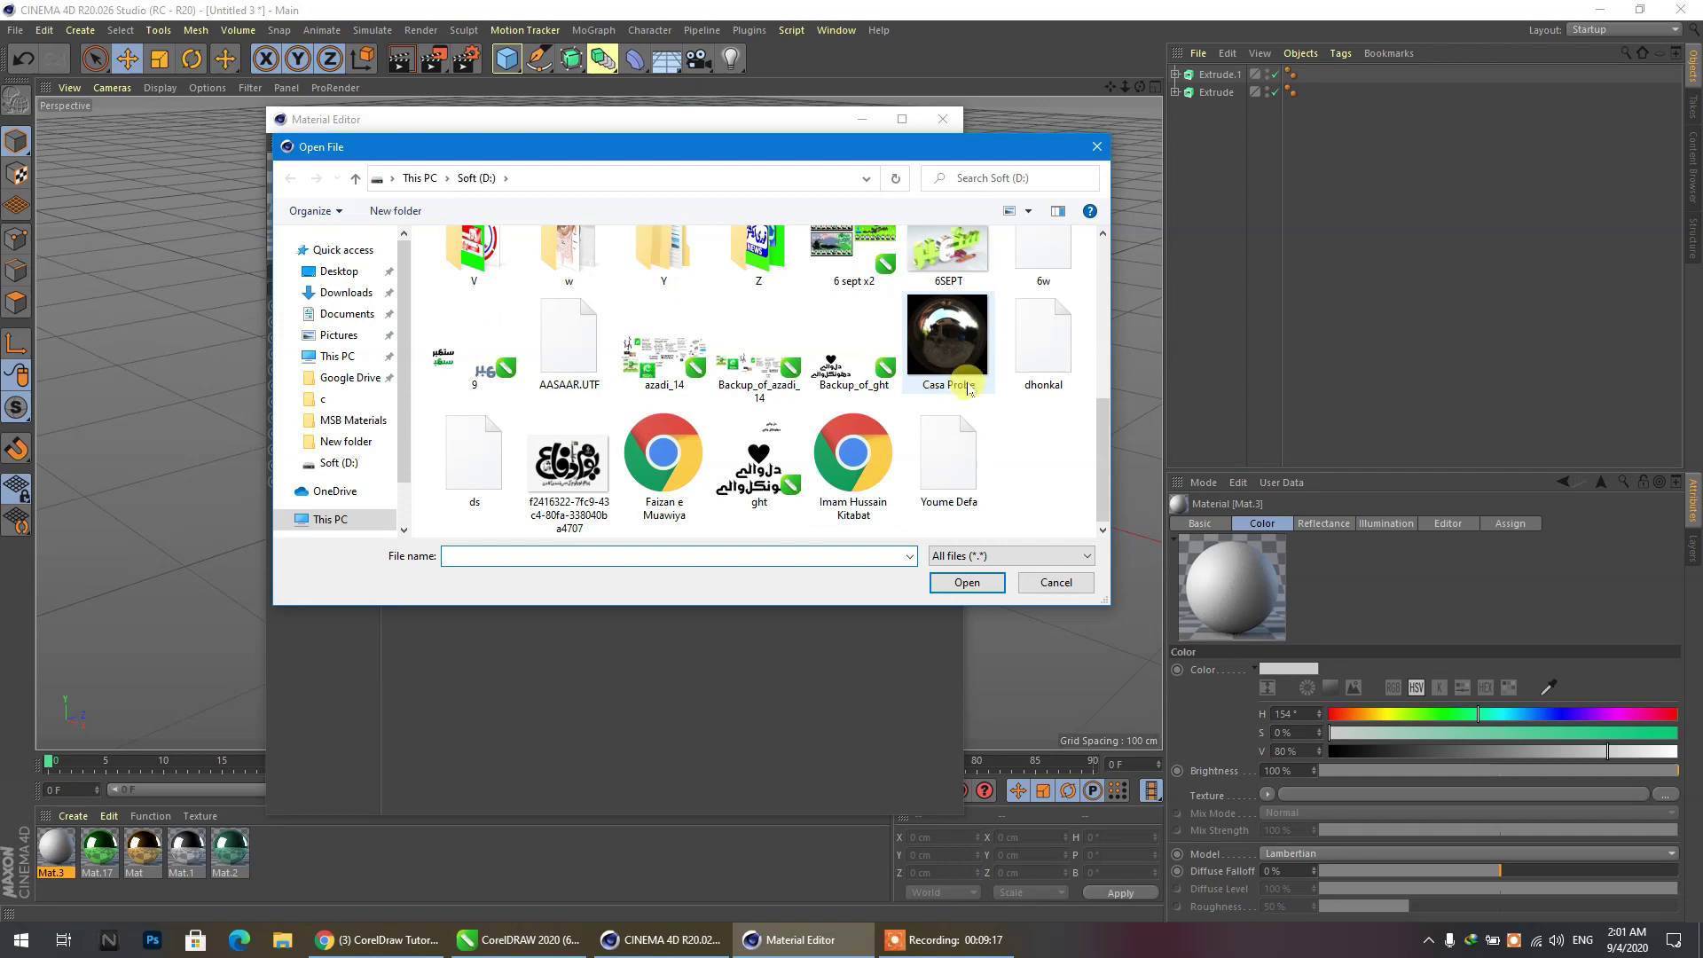
pyautogui.click(967, 389)
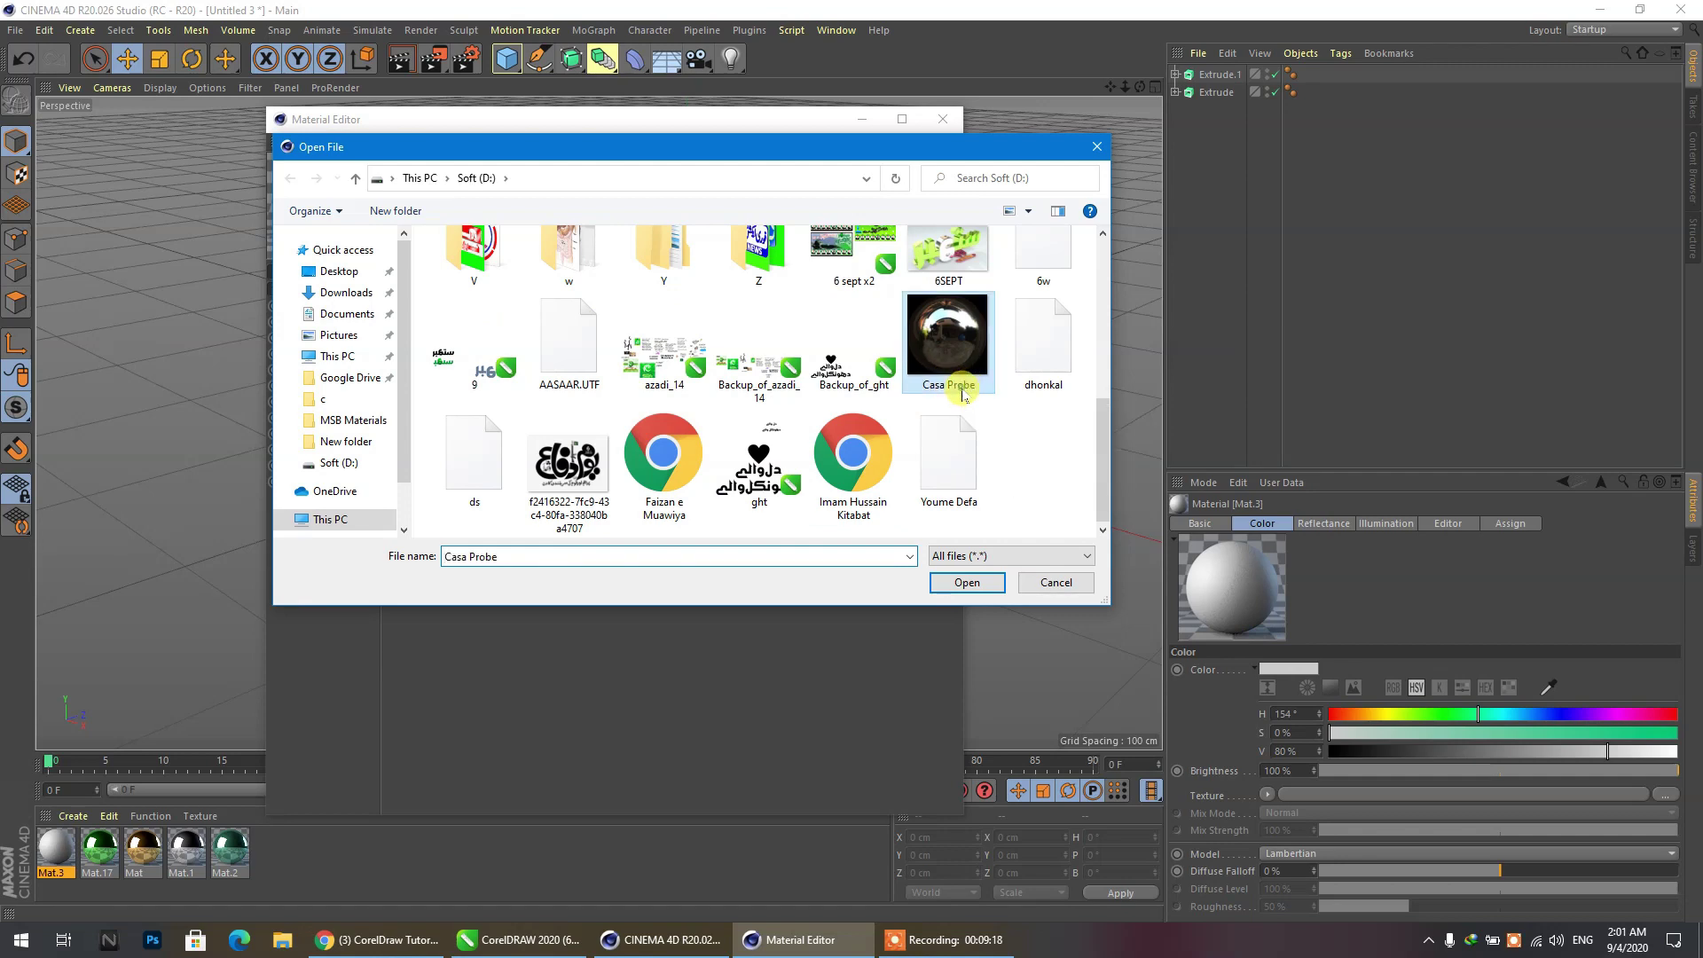
pyautogui.click(961, 593)
pyautogui.click(938, 533)
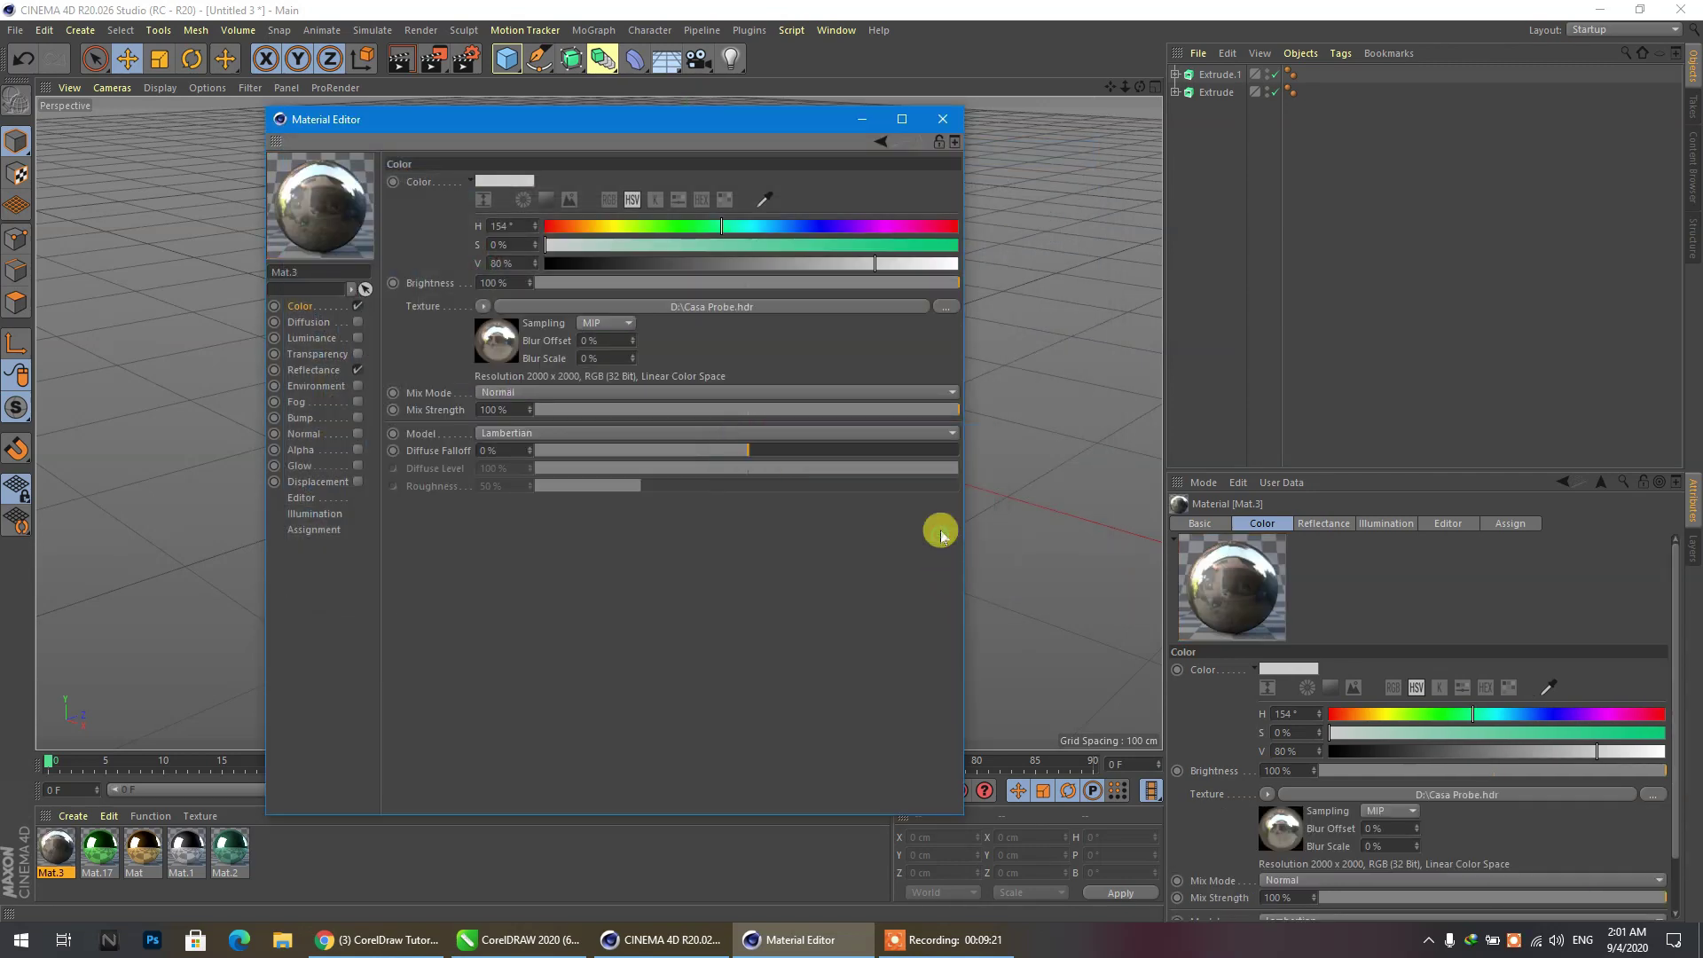
pyautogui.click(940, 120)
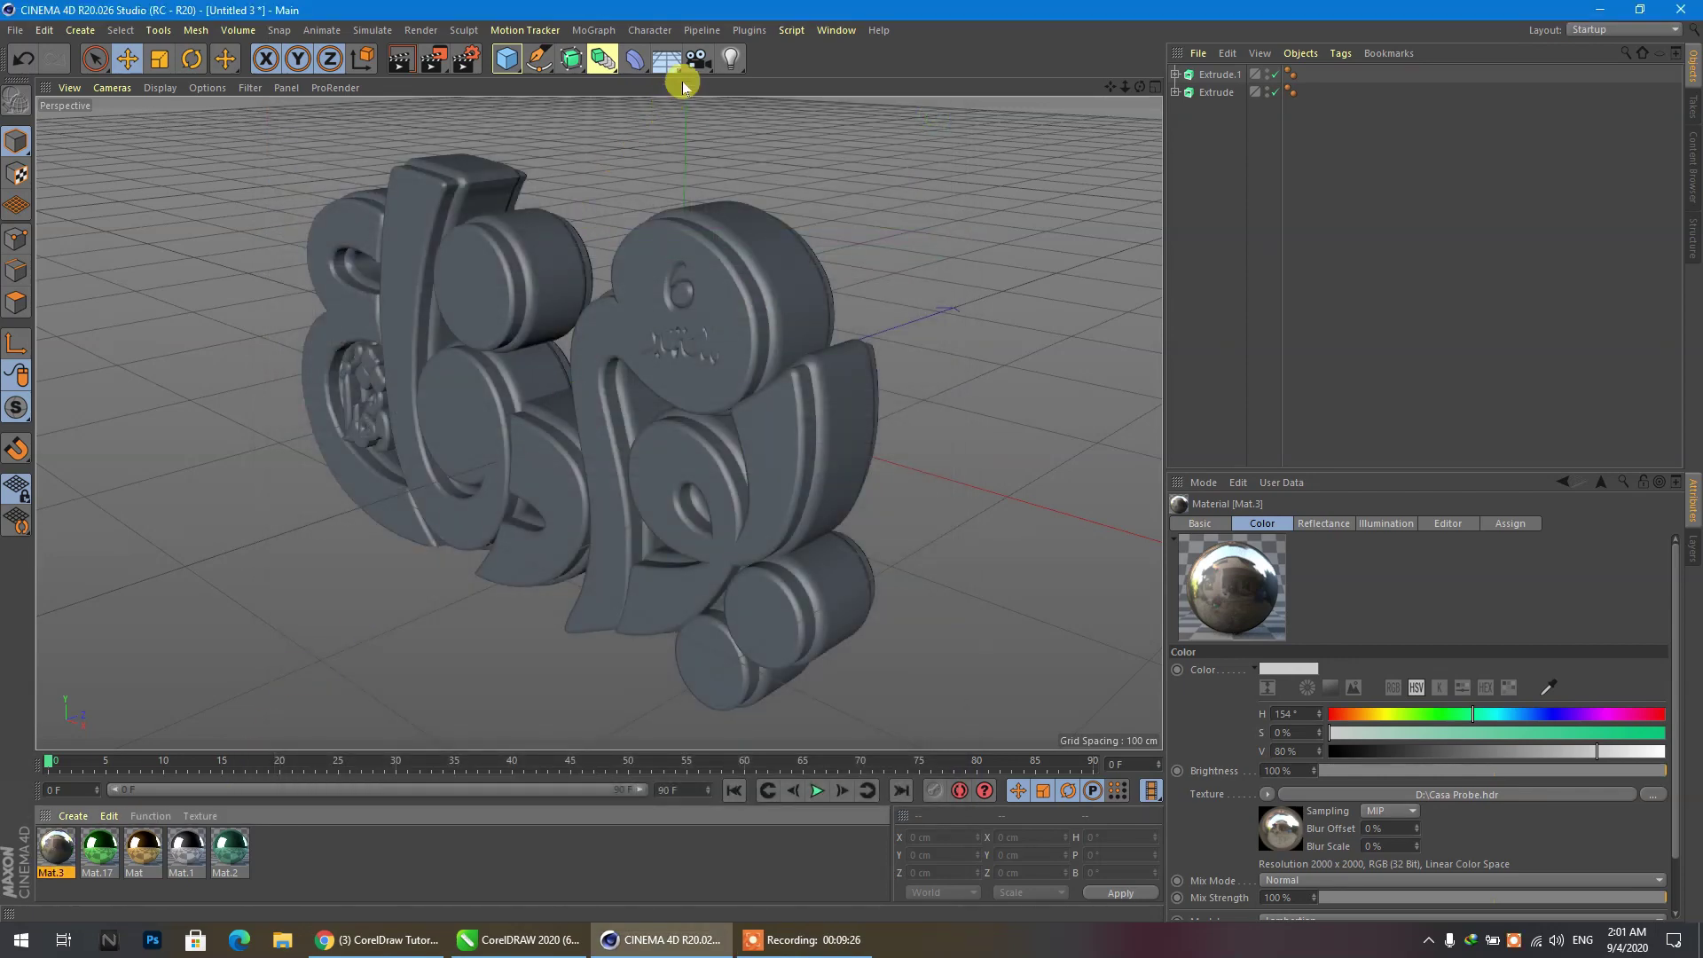
# Add a Sky object to the scene and apply the Casa Probe material Mat.3 to it.
pyautogui.click(699, 66)
pyautogui.click(674, 73)
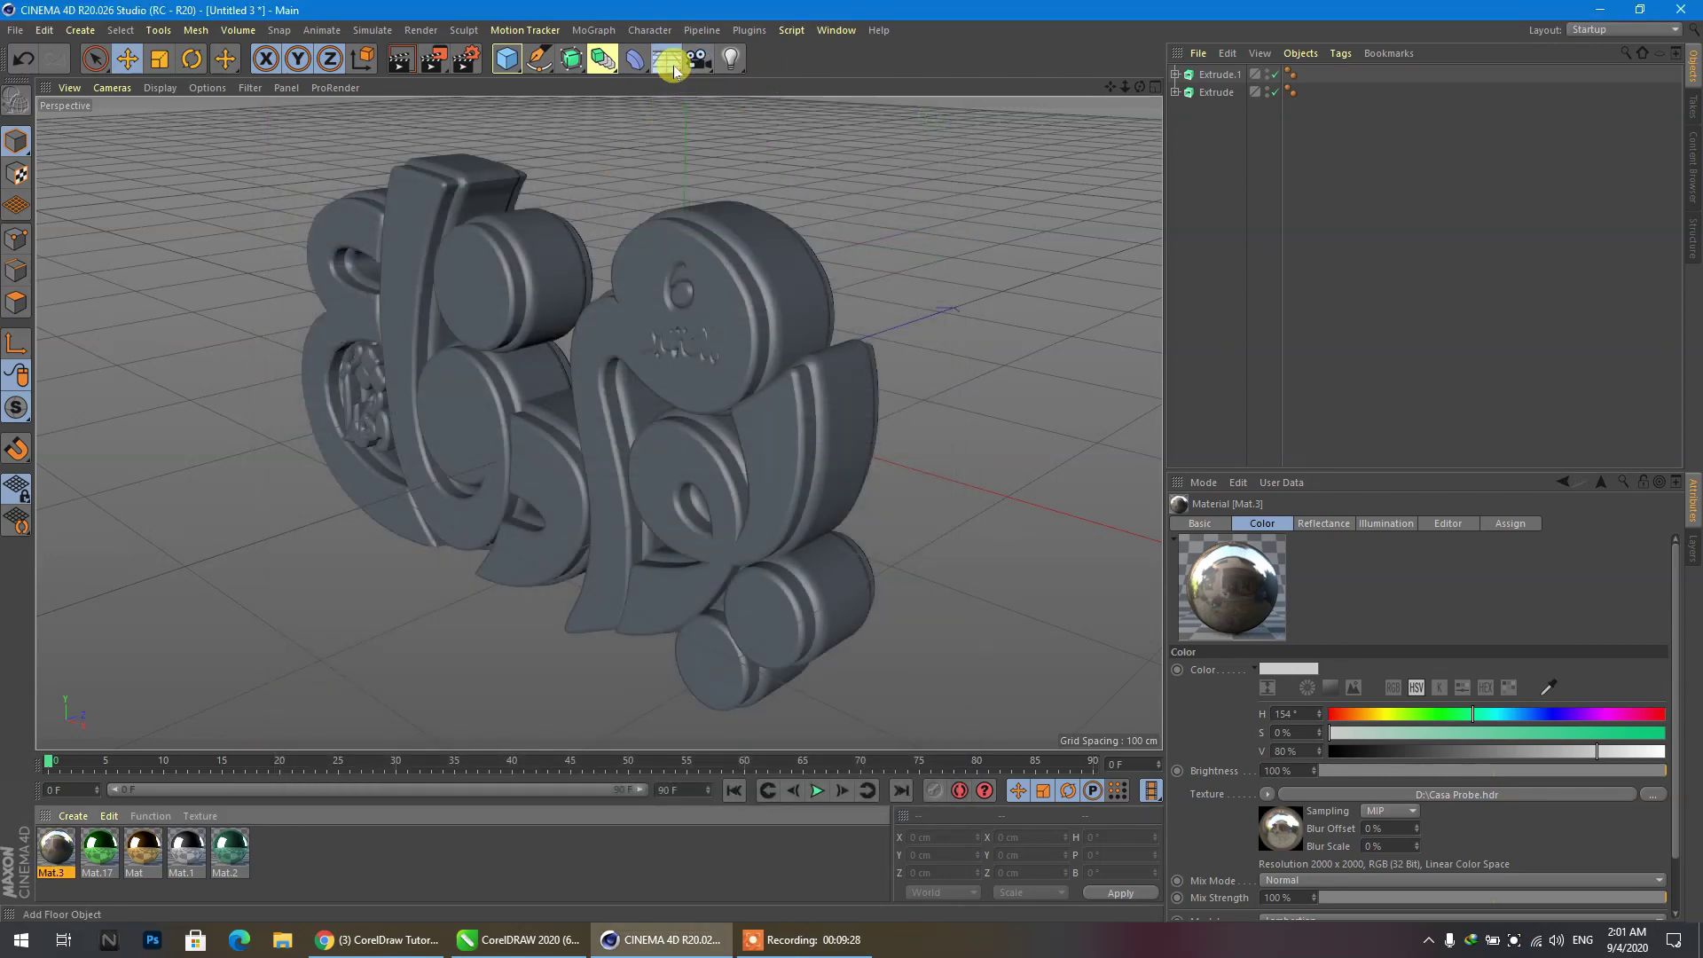
pyautogui.click(675, 72)
pyautogui.click(717, 113)
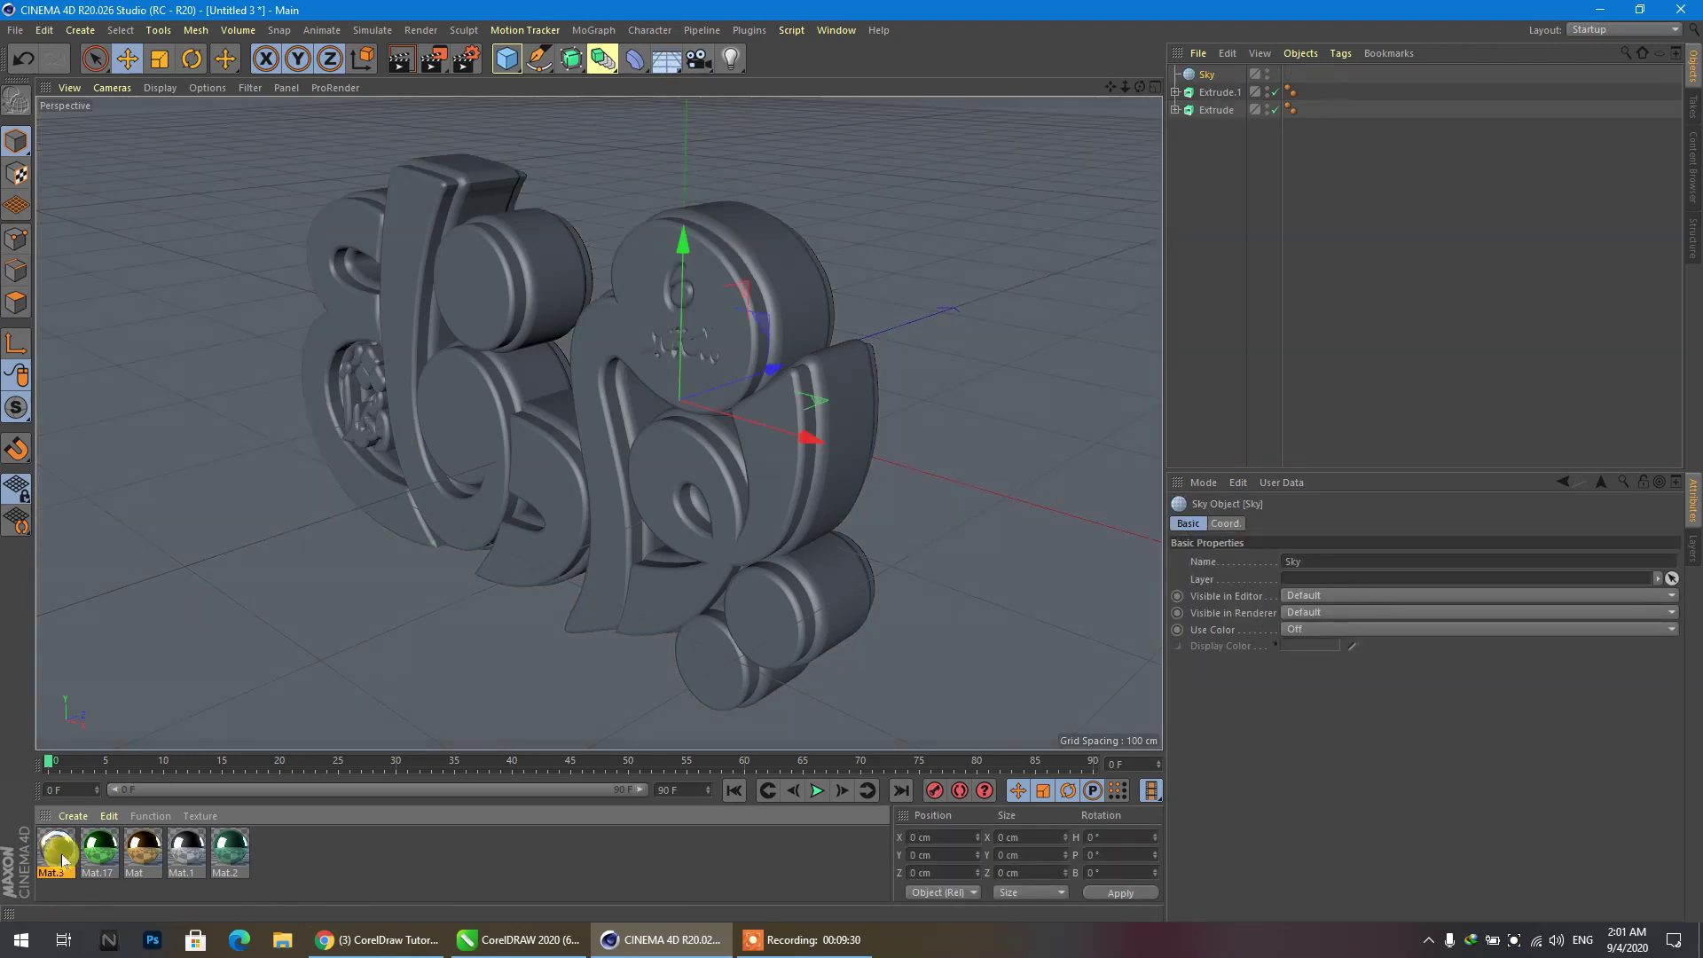
pyautogui.moveTo(62, 860); pyautogui.dragTo(1212, 78)
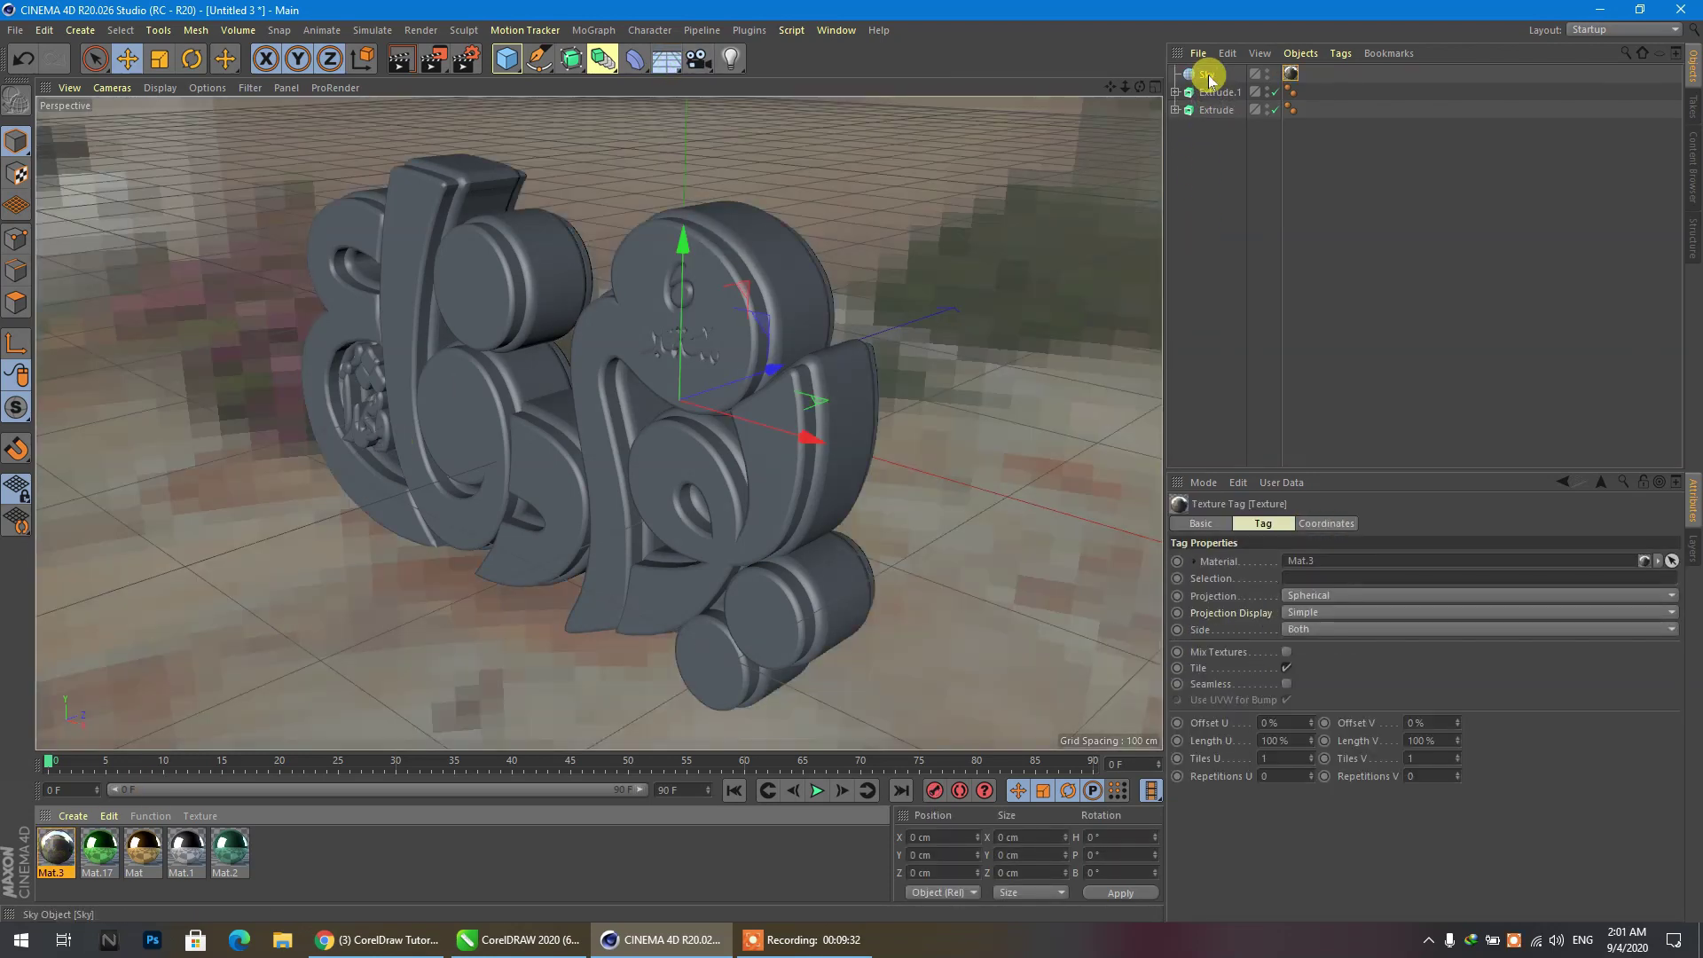
# Give the Sky a Compositing tag with Compositing Background and Compositing Background for HDR Maps enabled and Seen by Camera disabled.
pyautogui.rightClick(1211, 78)
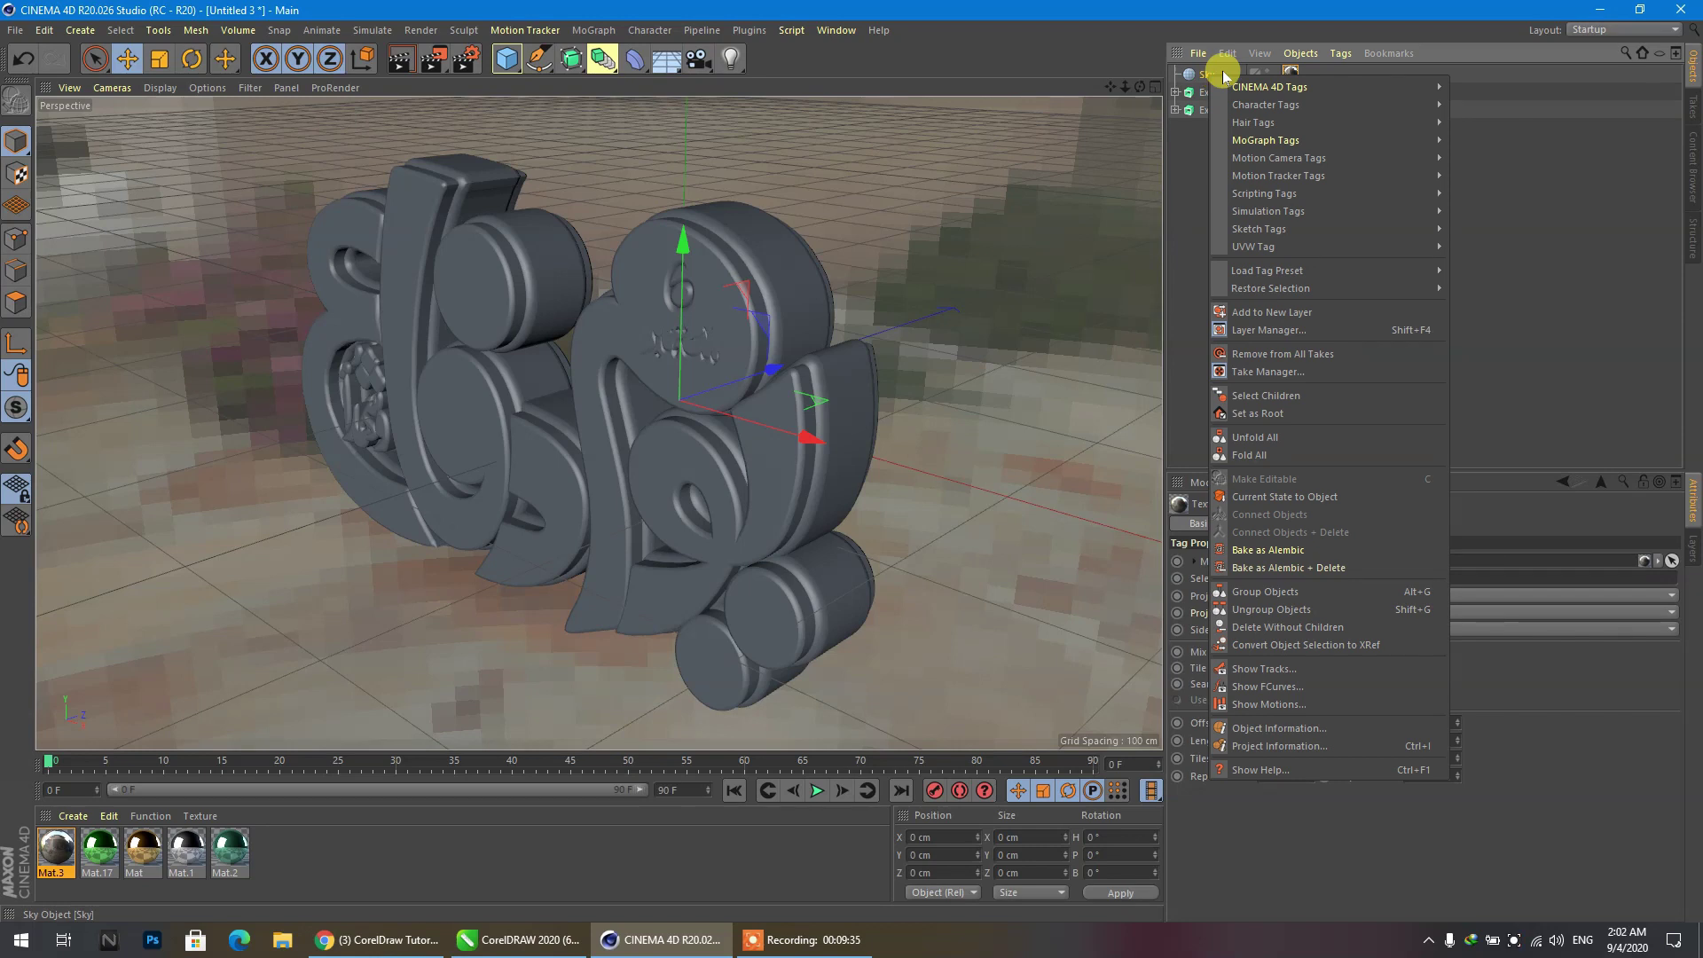
pyautogui.moveTo(1268, 87)
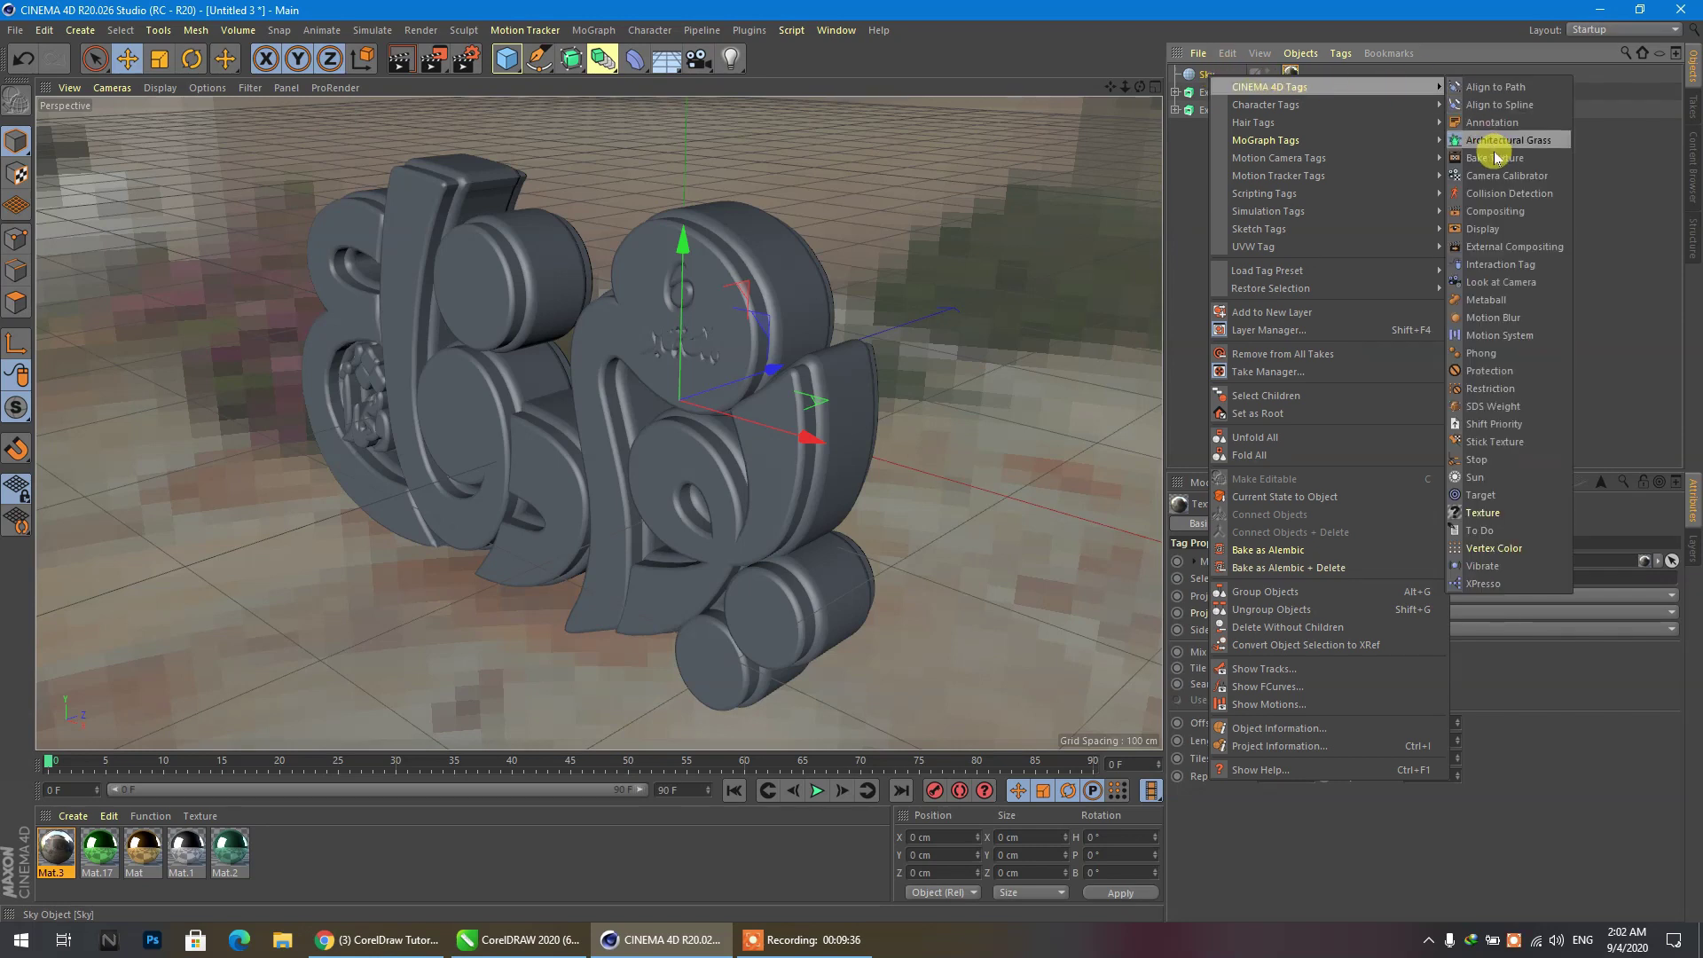
pyautogui.click(1495, 211)
pyautogui.click(1511, 562)
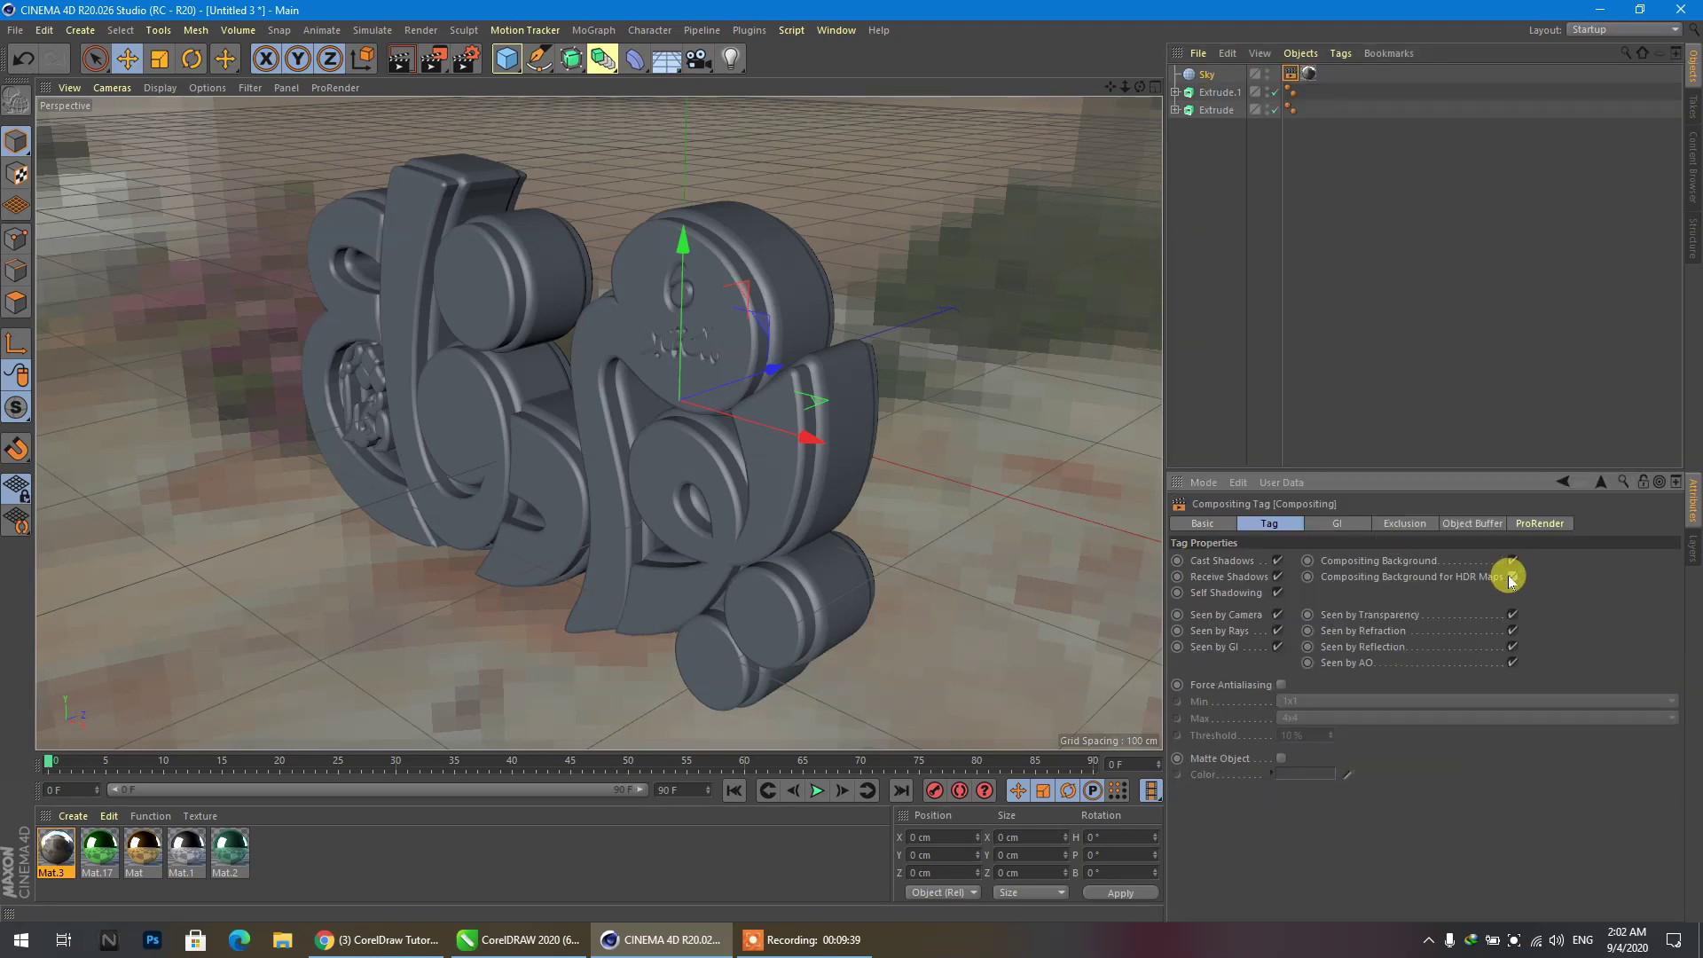
pyautogui.click(1511, 579)
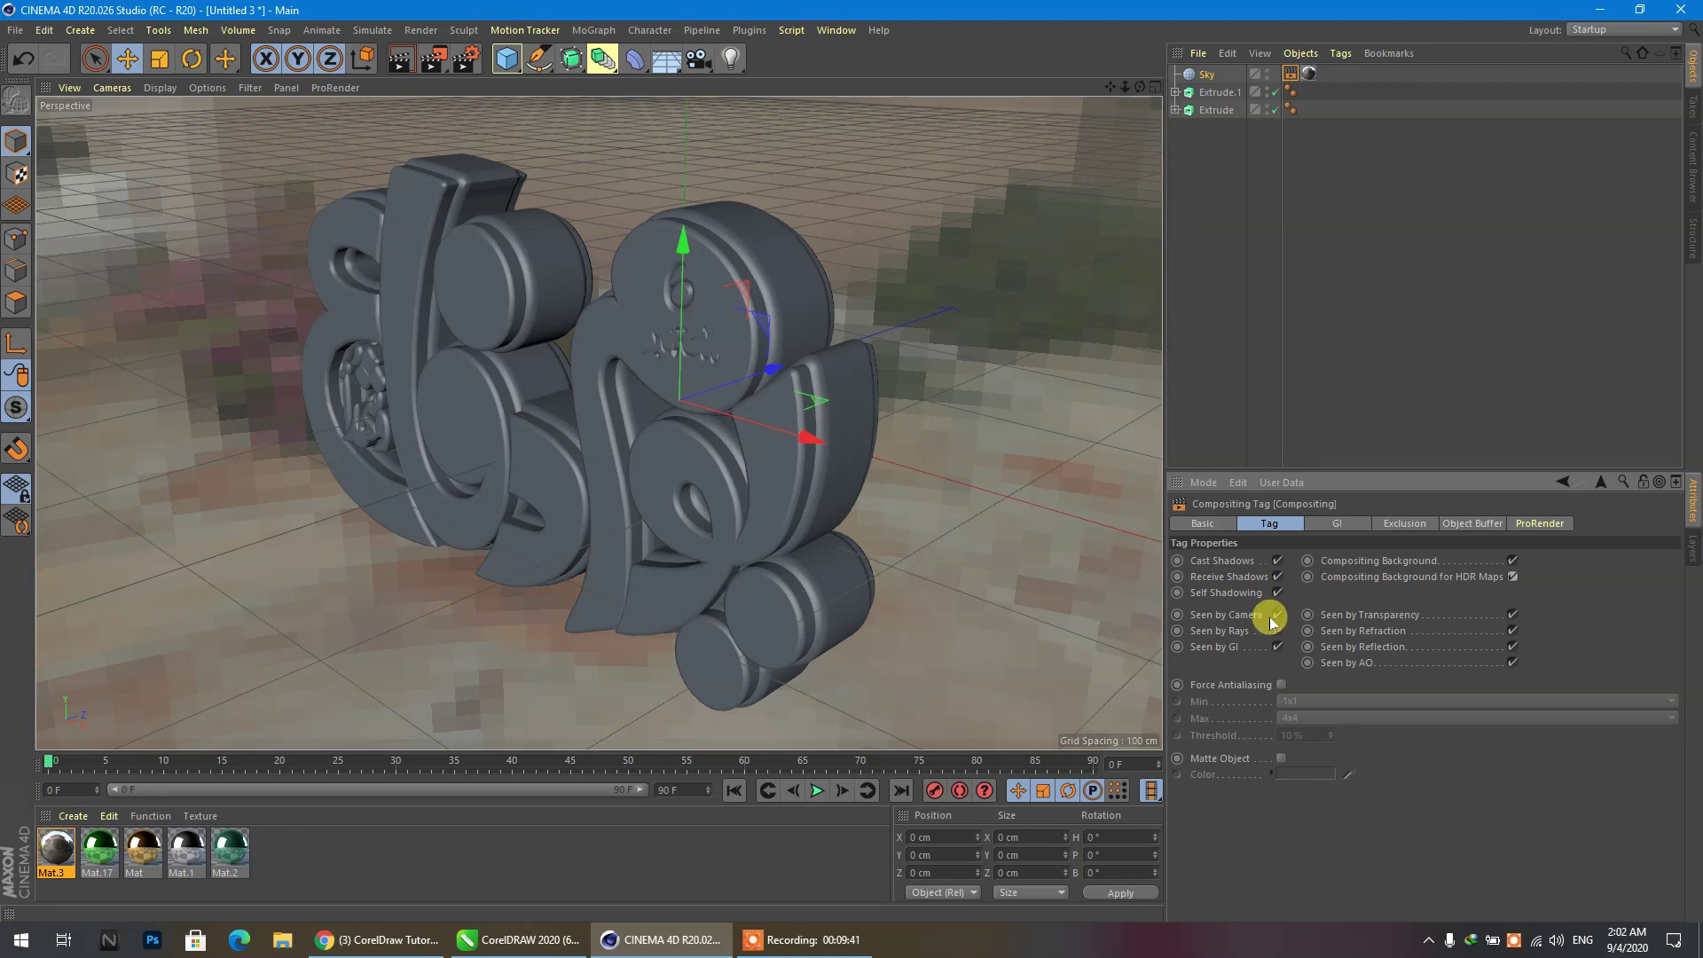
pyautogui.click(1278, 615)
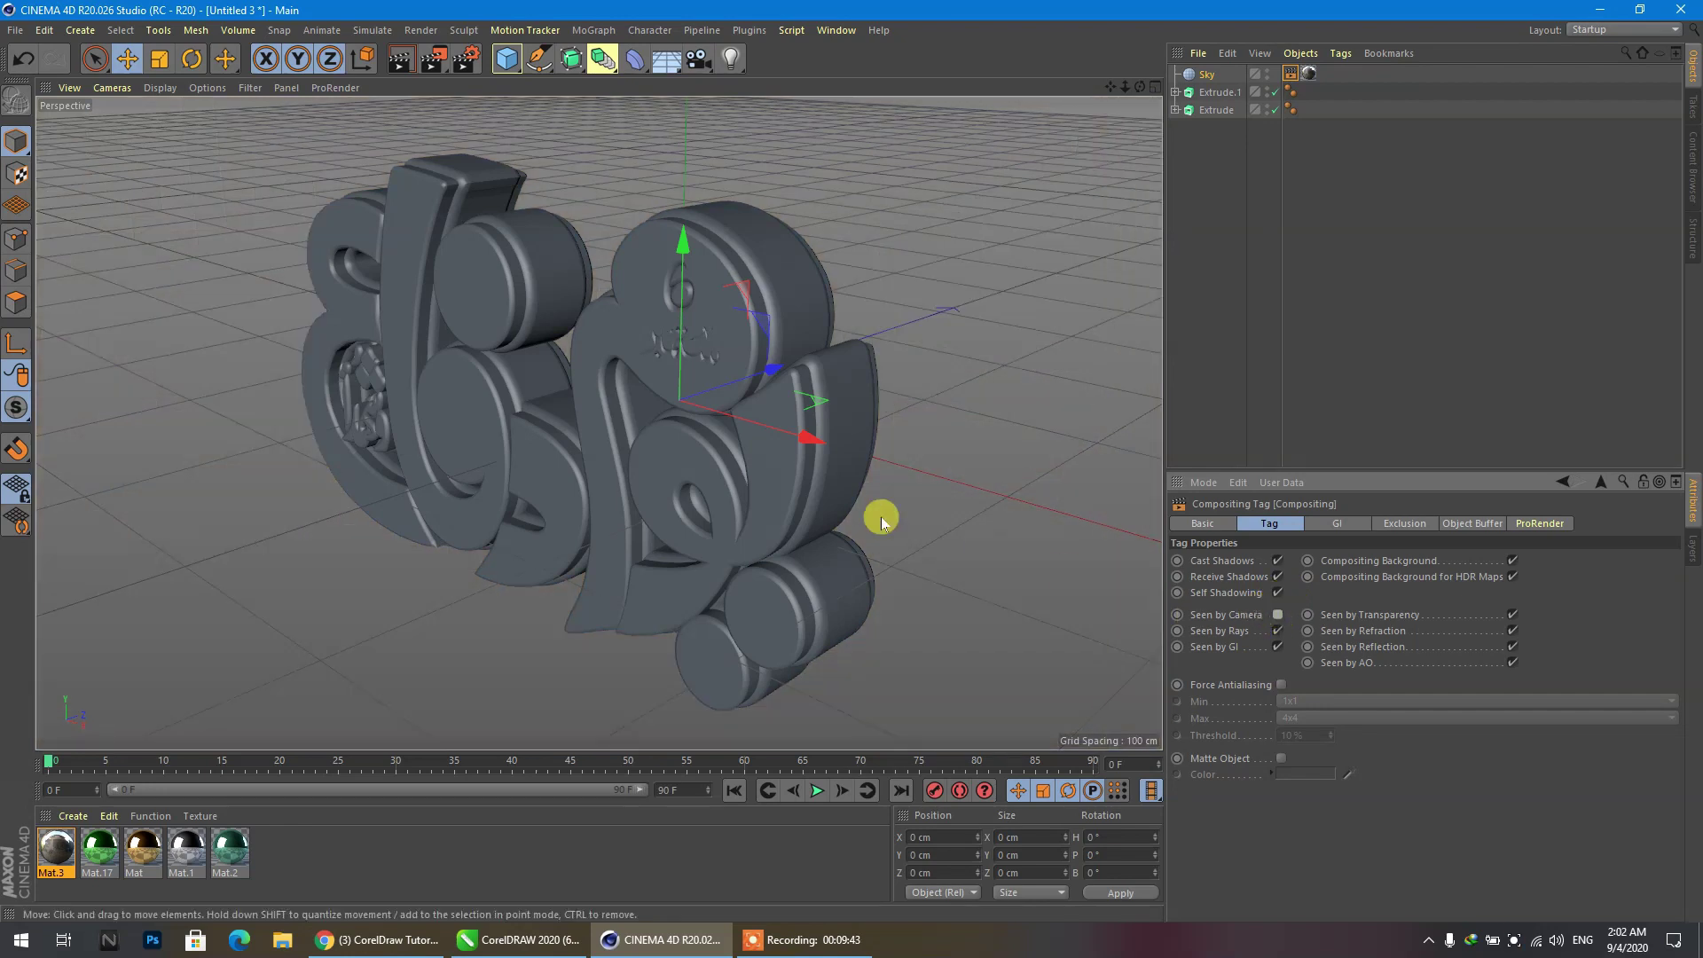
# Apply the green material Mat.17 to Extrude.1 and the white material Mat.1 to Extrude.
pyautogui.click(411, 882)
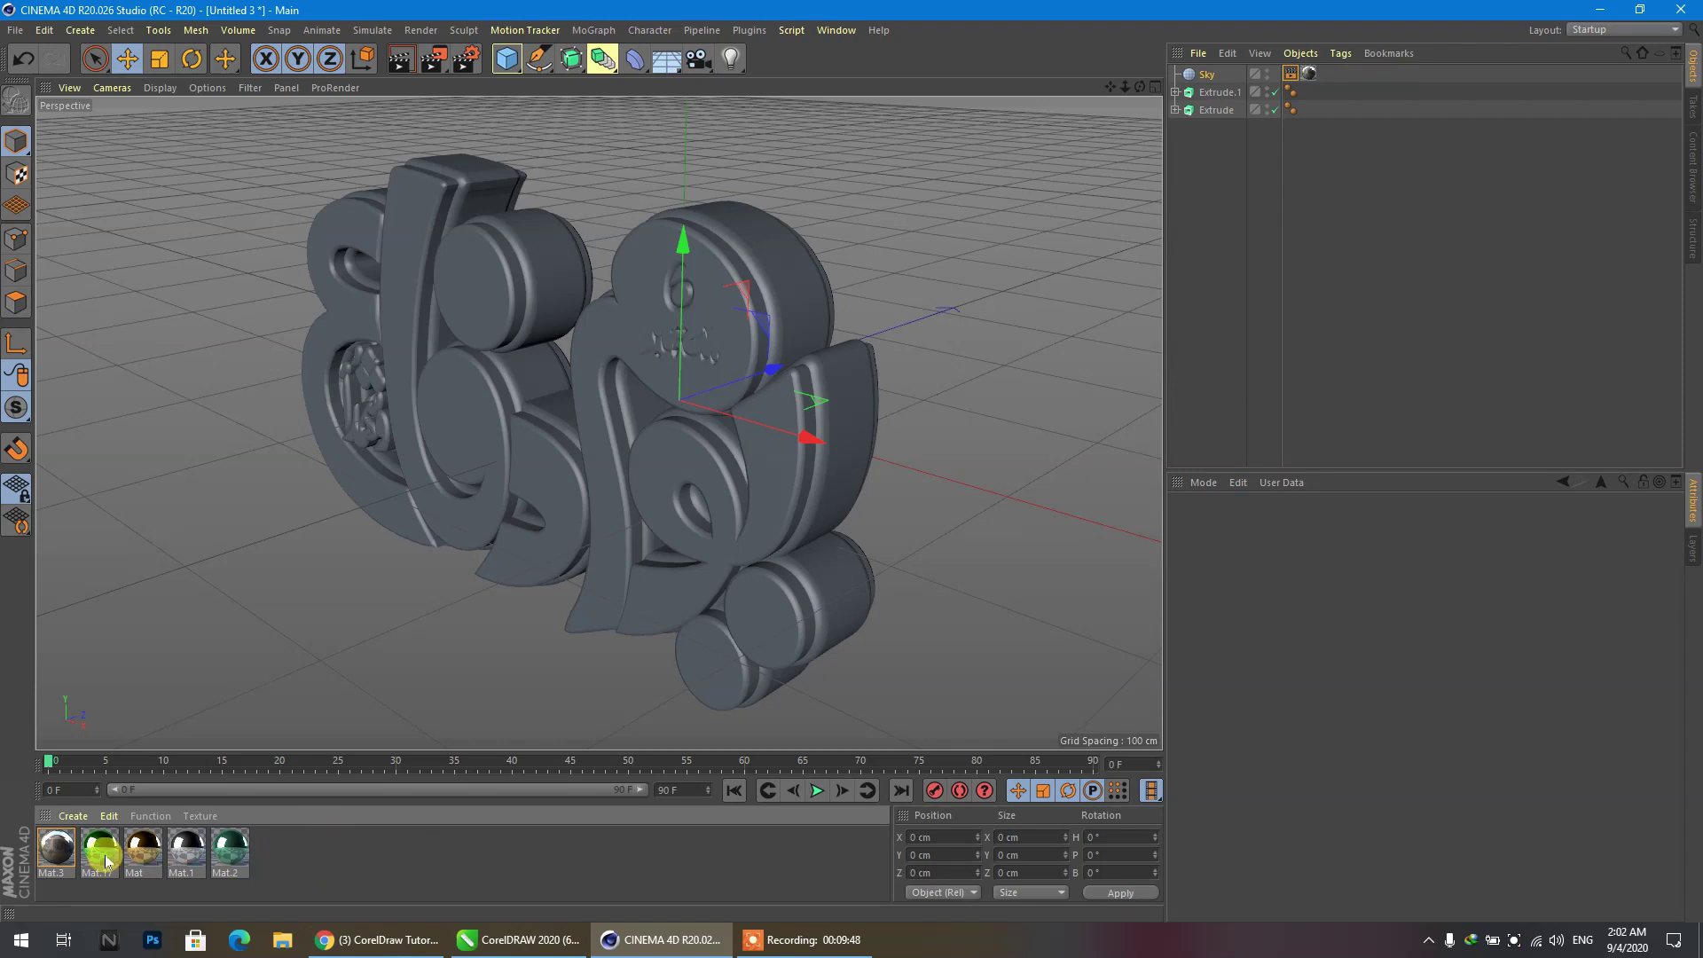
pyautogui.moveTo(107, 854); pyautogui.dragTo(532, 286)
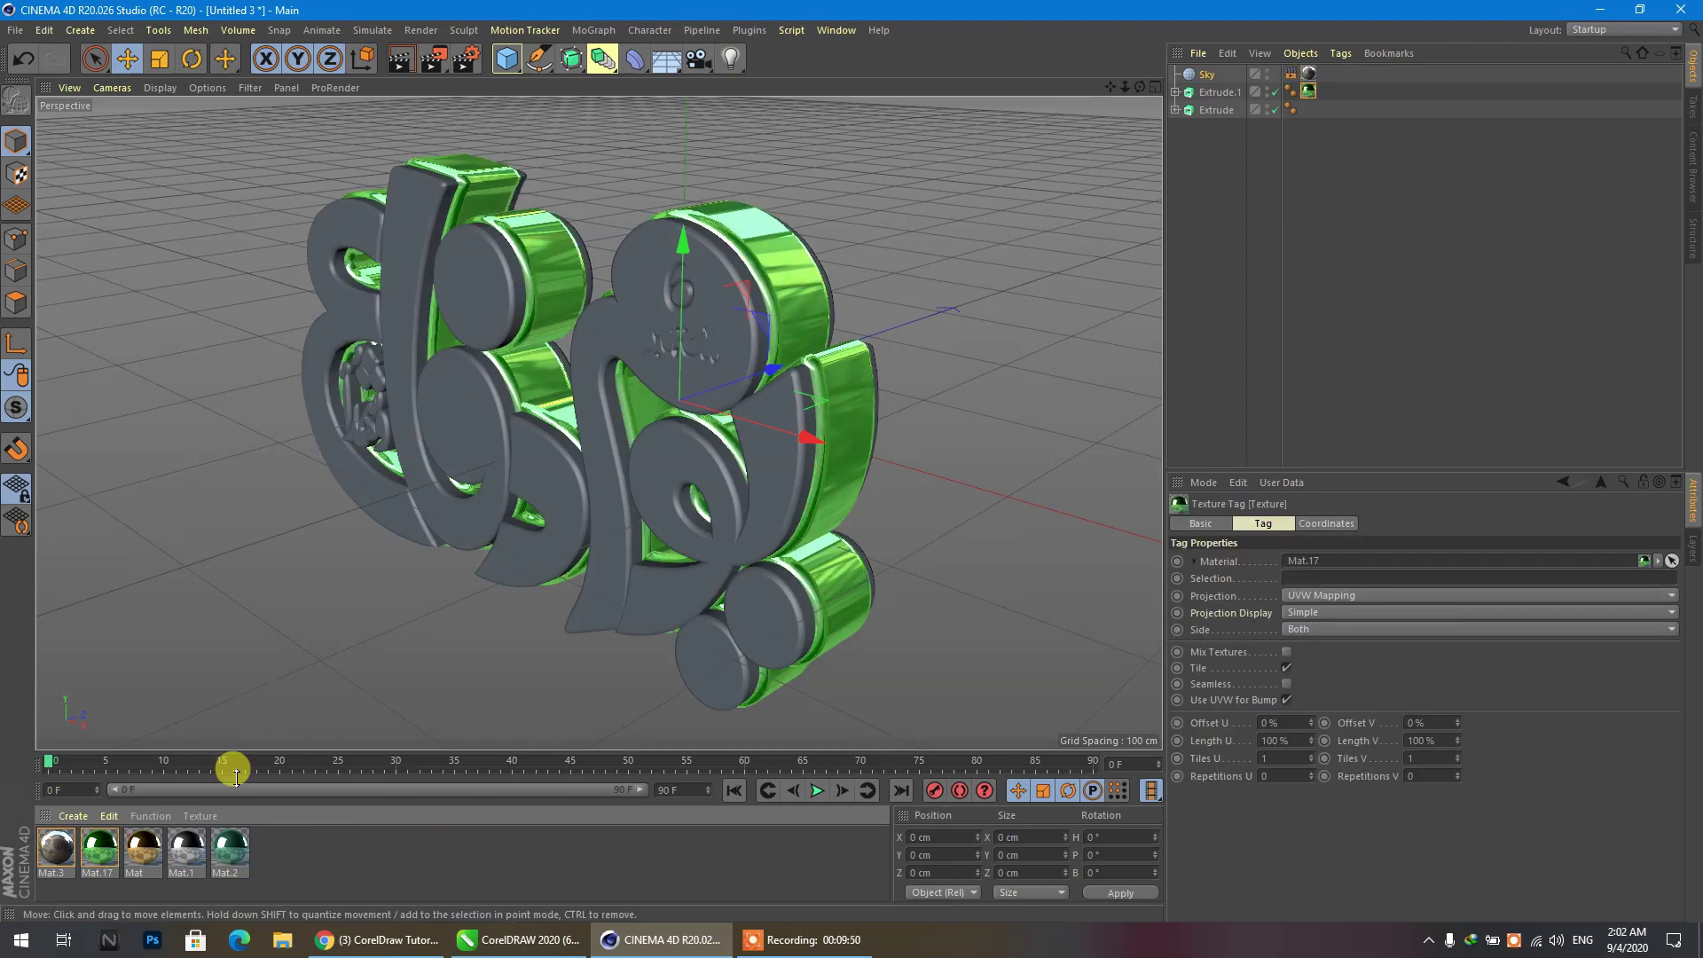
pyautogui.moveTo(142, 856); pyautogui.dragTo(504, 460)
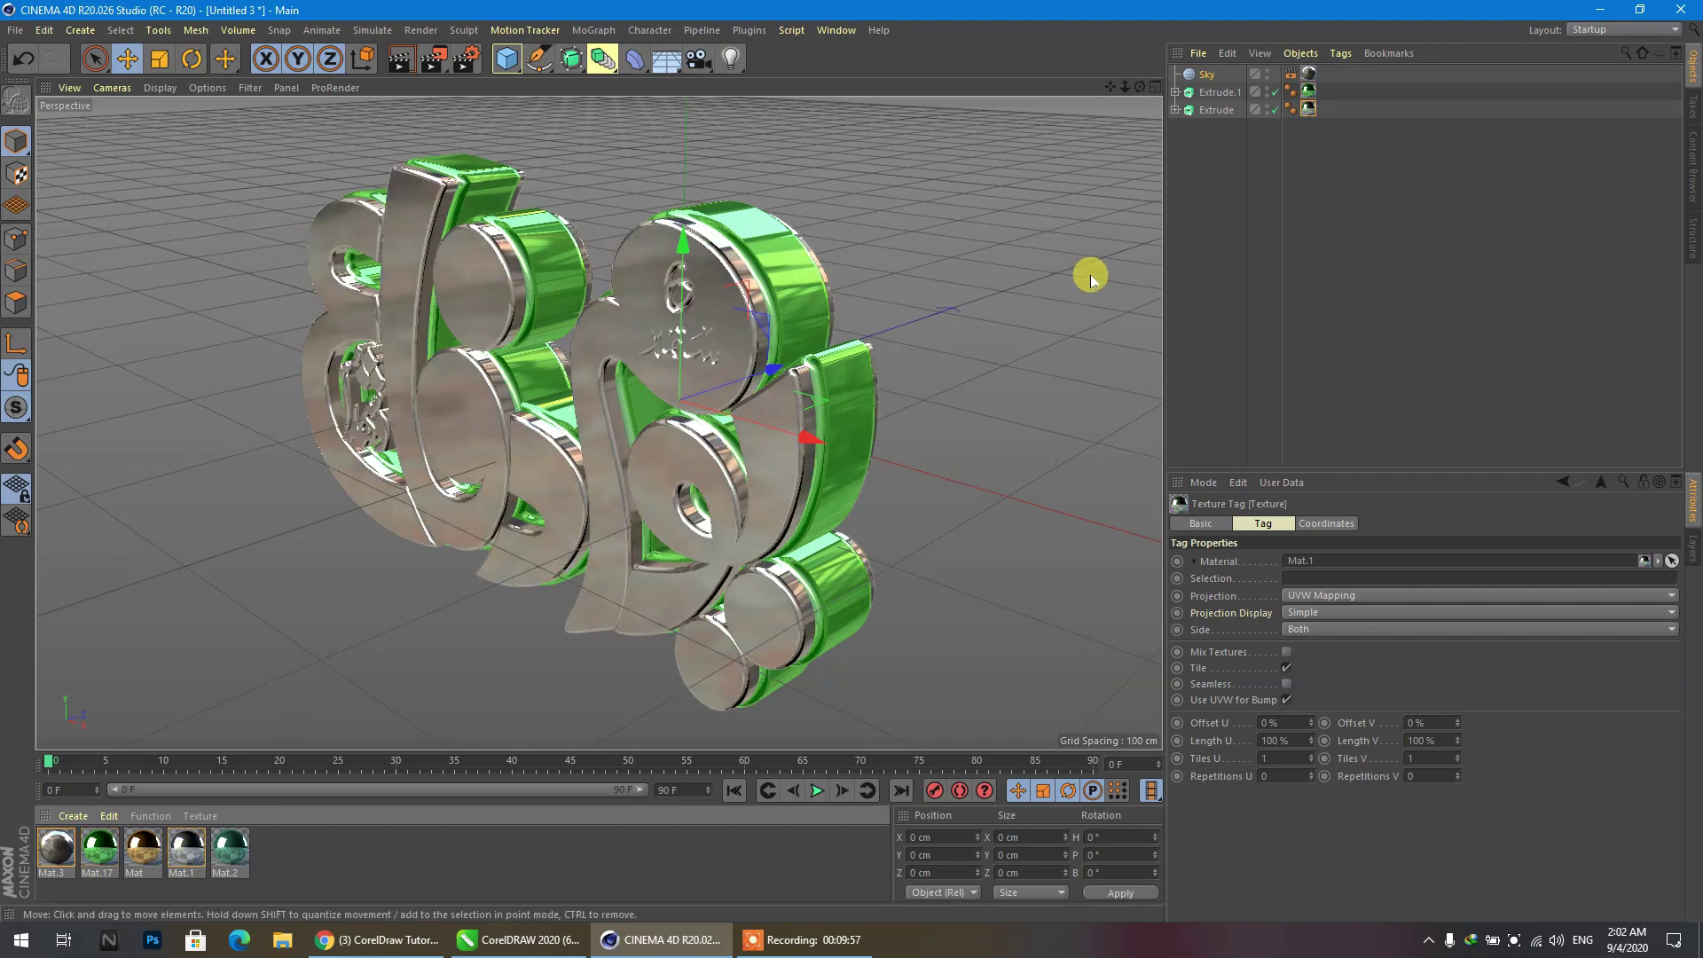
pyautogui.click(1213, 140)
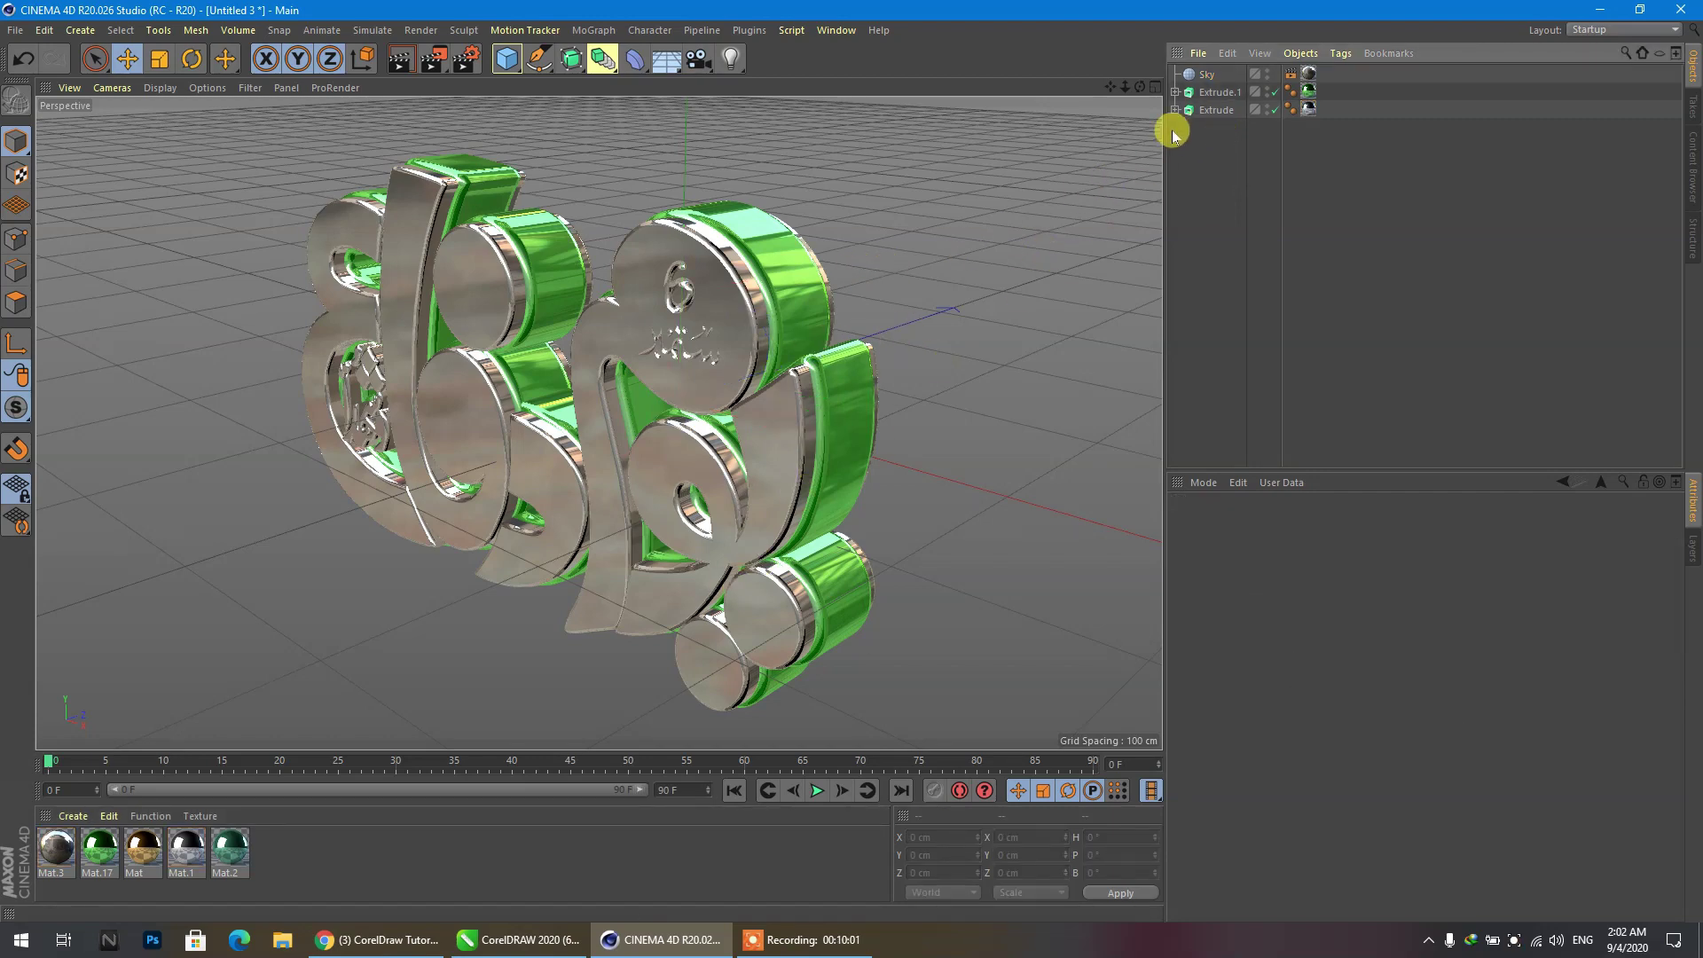
# Set the Z movement of the green Extrude.1 object to 40 cm.
pyautogui.click(1218, 92)
pyautogui.click(1274, 525)
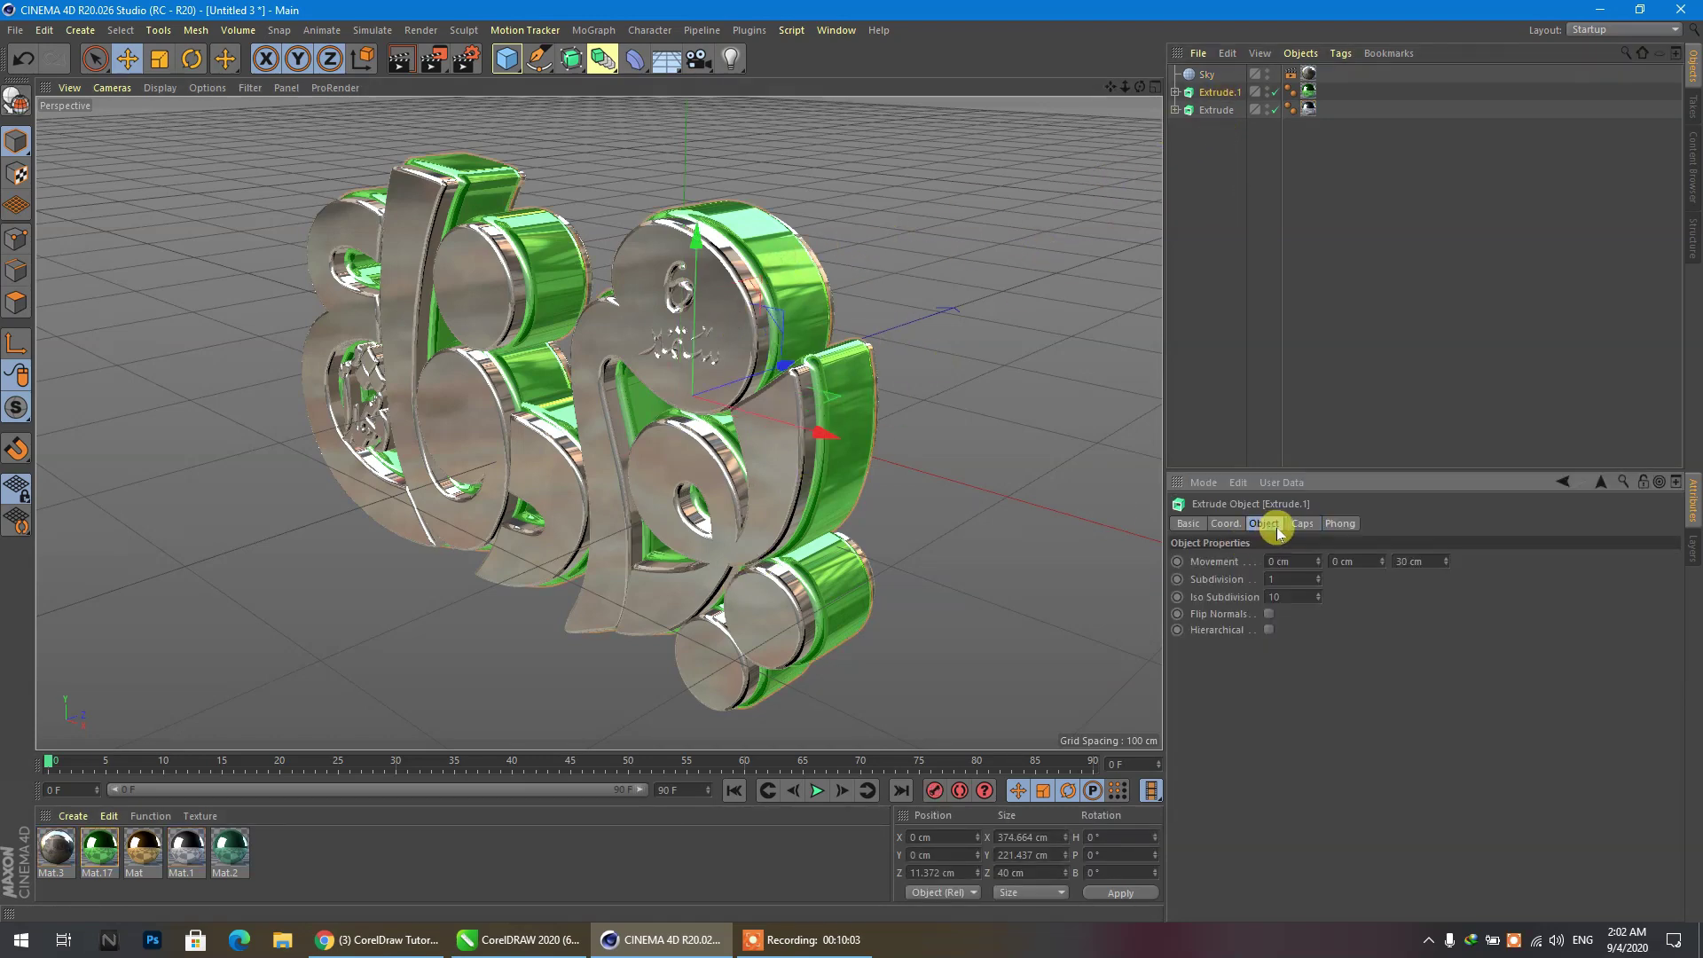
pyautogui.moveTo(1437, 561); pyautogui.dragTo(1254, 576)
pyautogui.write('40')
pyautogui.press('Return')
# In the Top view, move Extrude.1's axis along Z to about -117 cm and align the extrusion with Extrude's depth.
pyautogui.middleClick(826, 431)
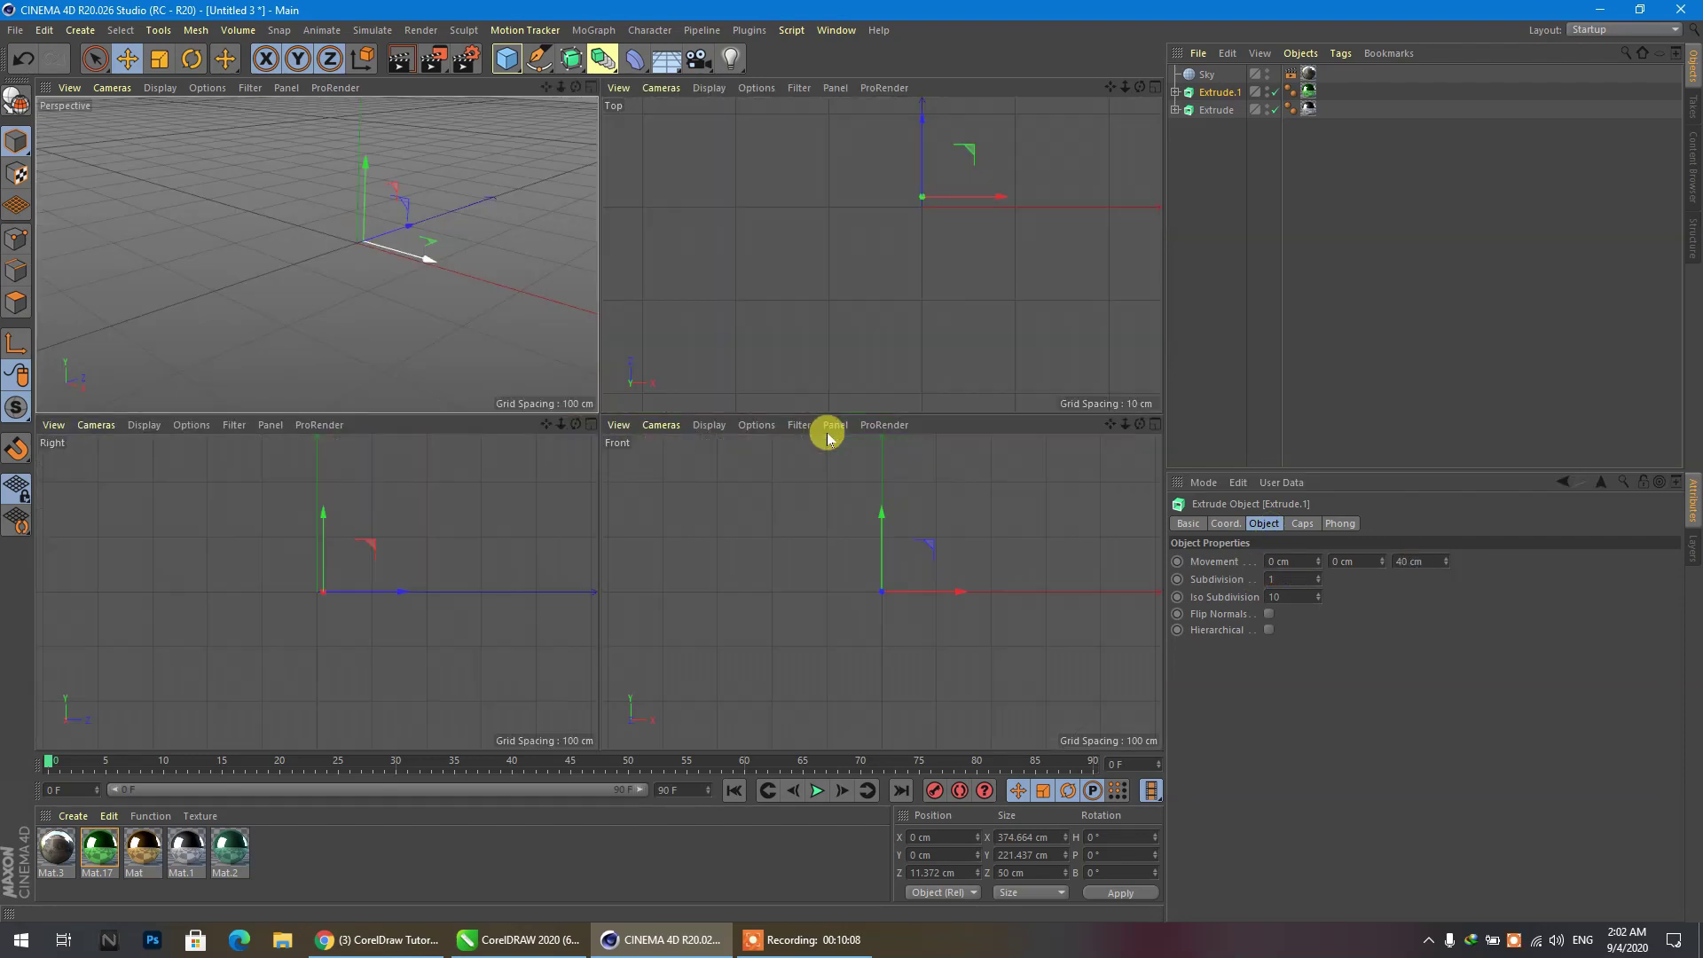
pyautogui.middleClick(855, 317)
pyautogui.moveTo(680, 152)
pyautogui.mouseDown()
pyautogui.moveTo(676, 423)
pyautogui.moveTo(681, 394)
pyautogui.mouseUp()
pyautogui.click(23, 343)
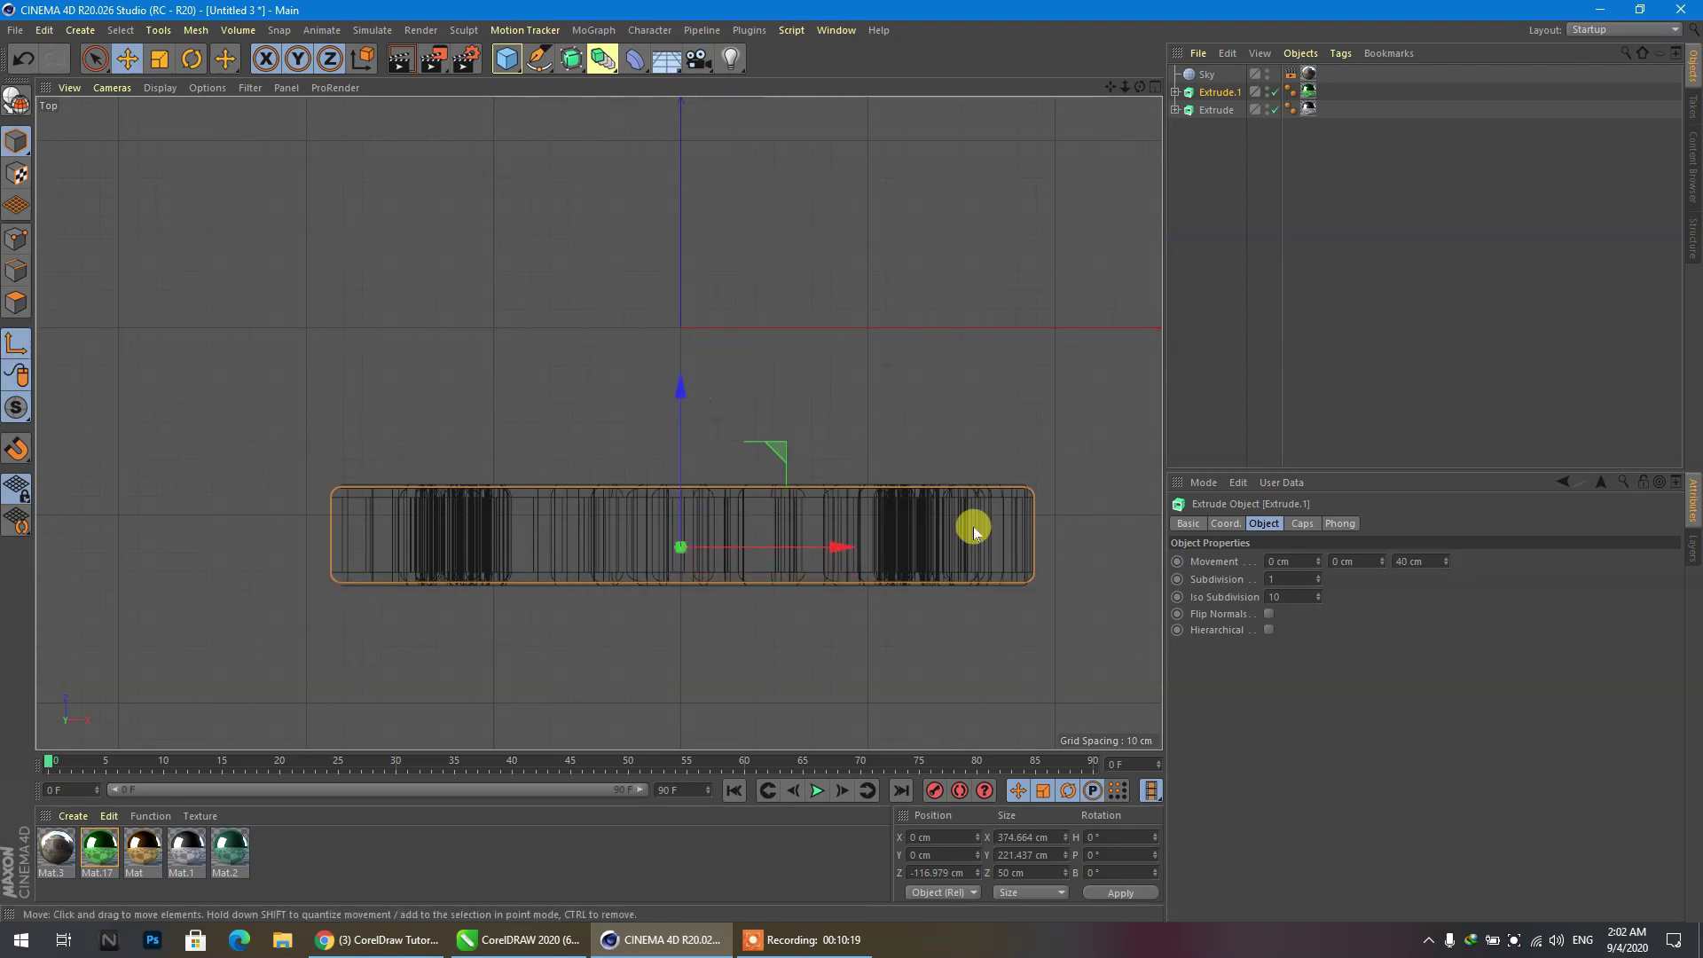
pyautogui.scroll(2, 986, 604)
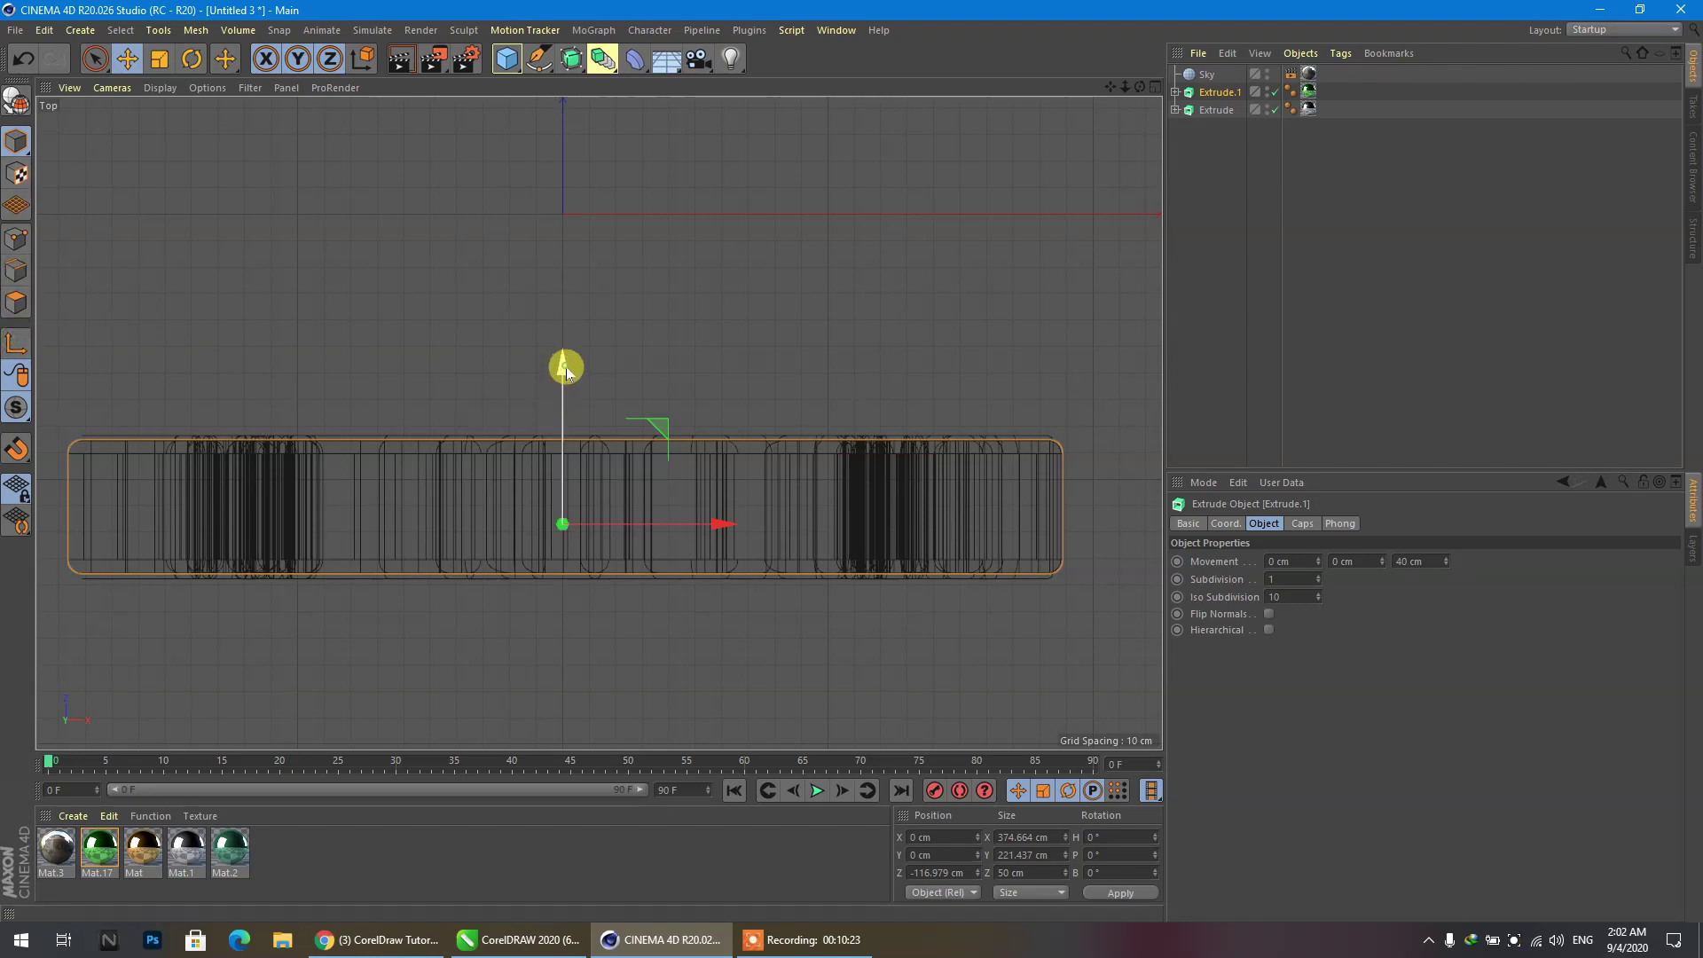
pyautogui.moveTo(567, 374); pyautogui.dragTo(568, 367)
pyautogui.scroll(2, 434, 337)
pyautogui.middleClick(434, 337)
pyautogui.middleClick(167, 281)
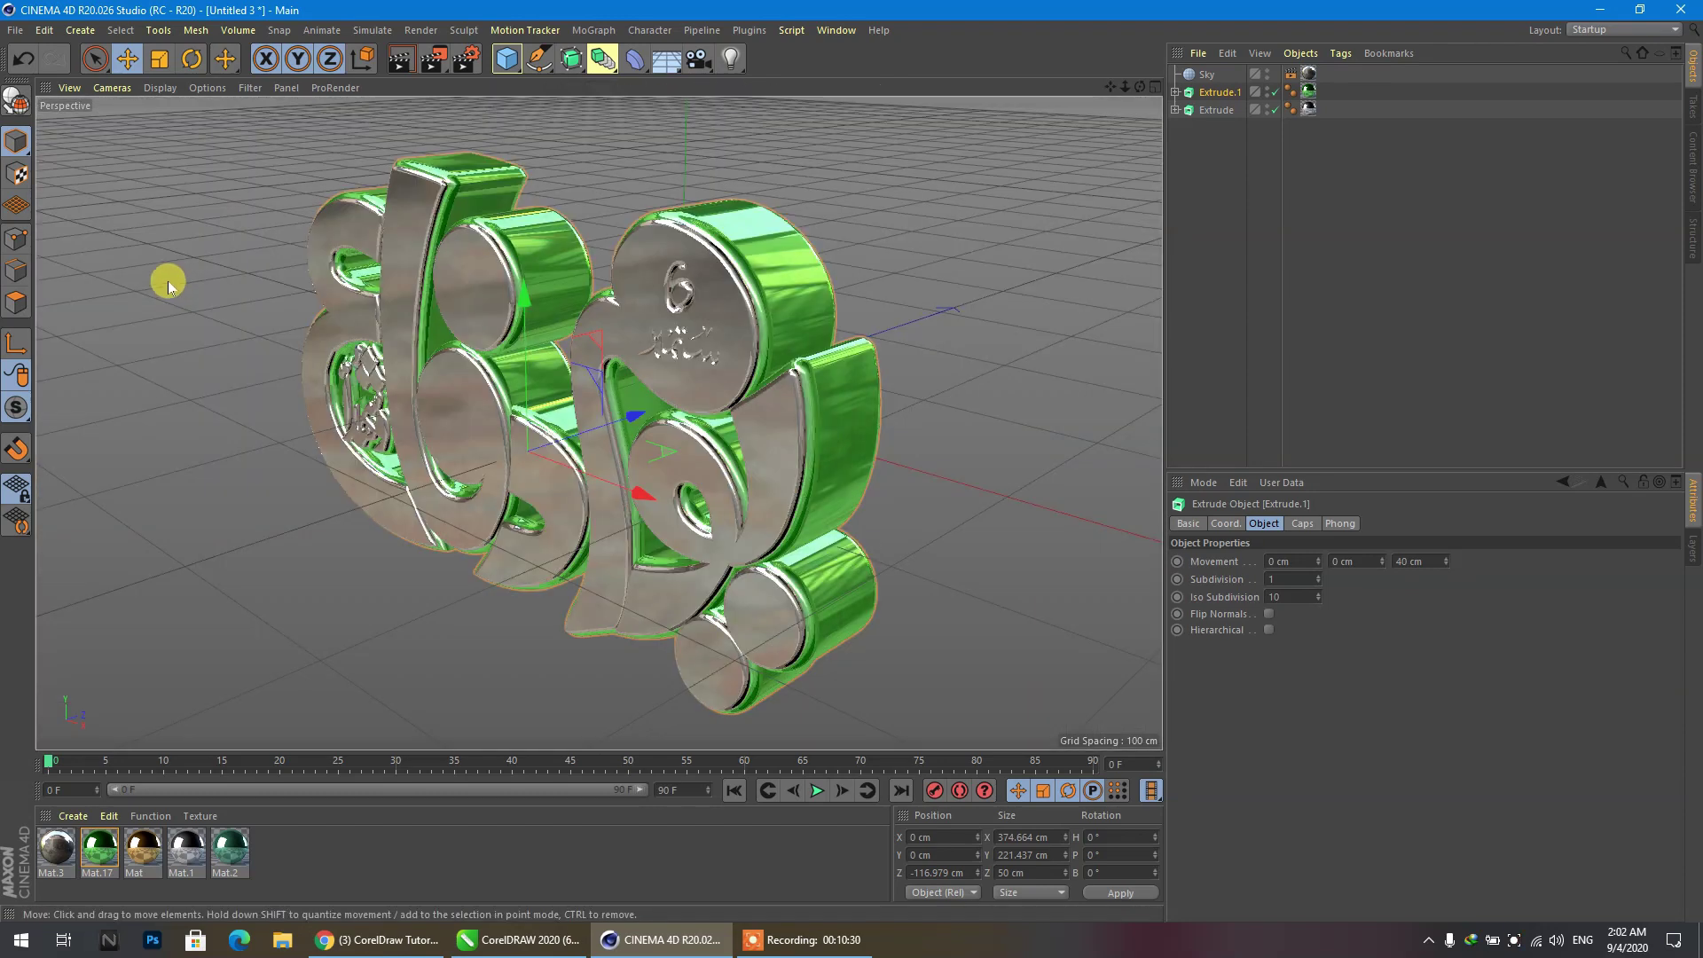
# Set the fillet type of the white Extrude object's caps to 2 Steps.
pyautogui.click(483, 838)
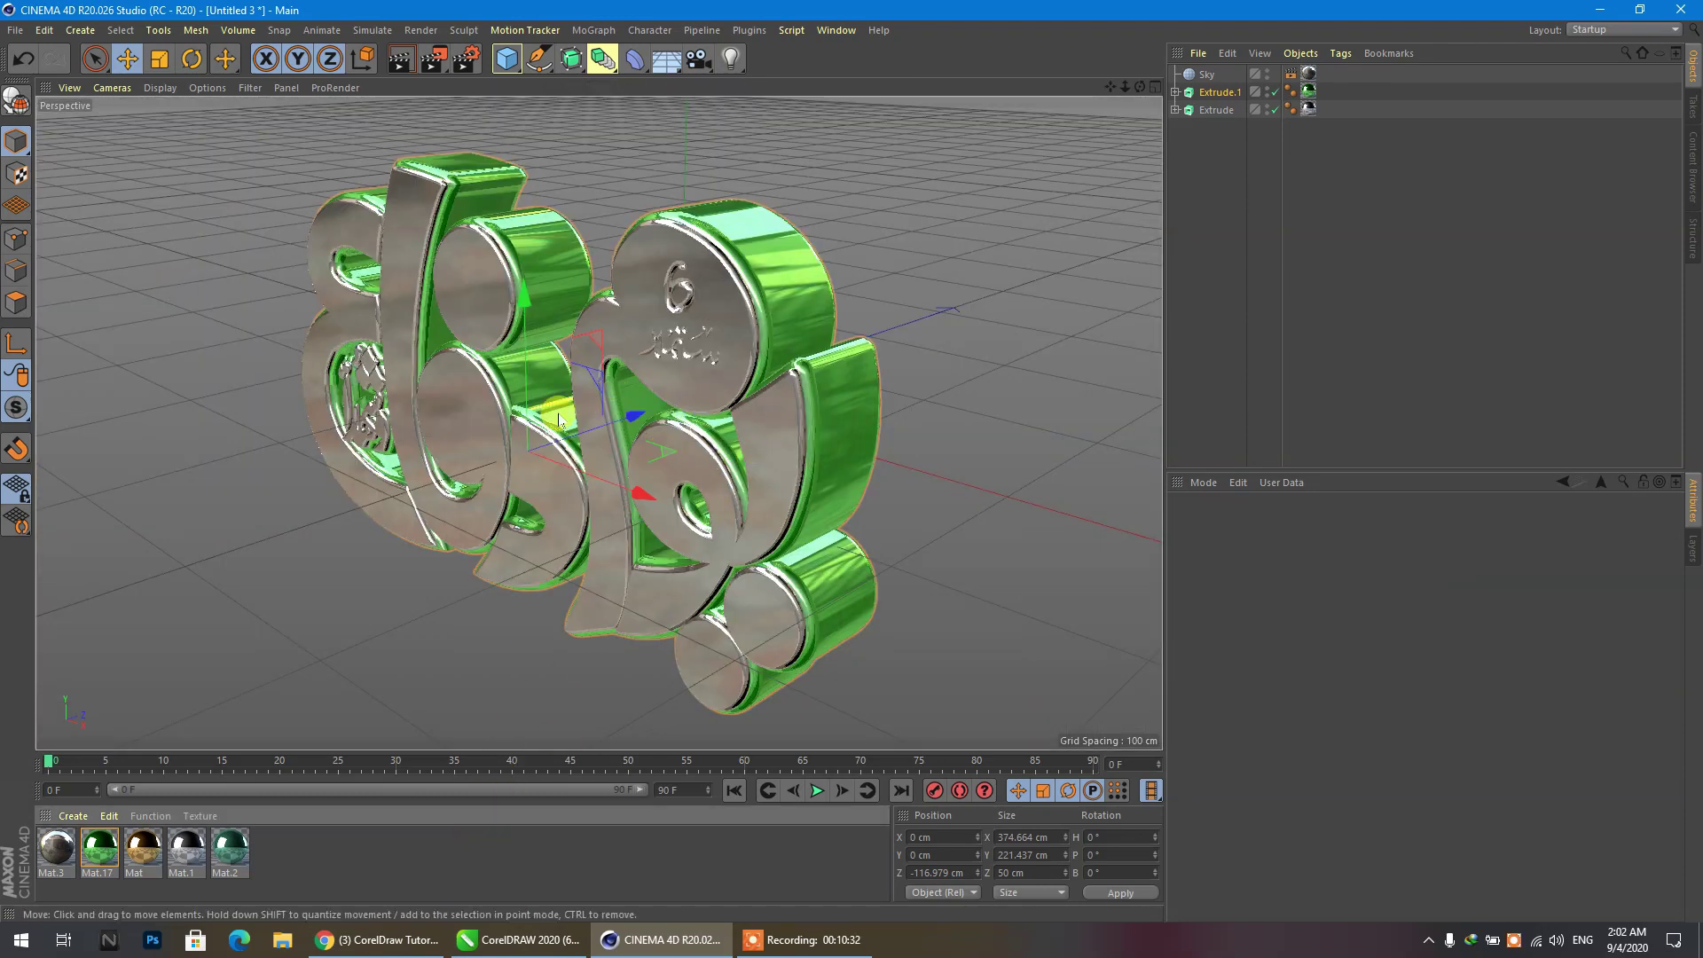
pyautogui.click(617, 384)
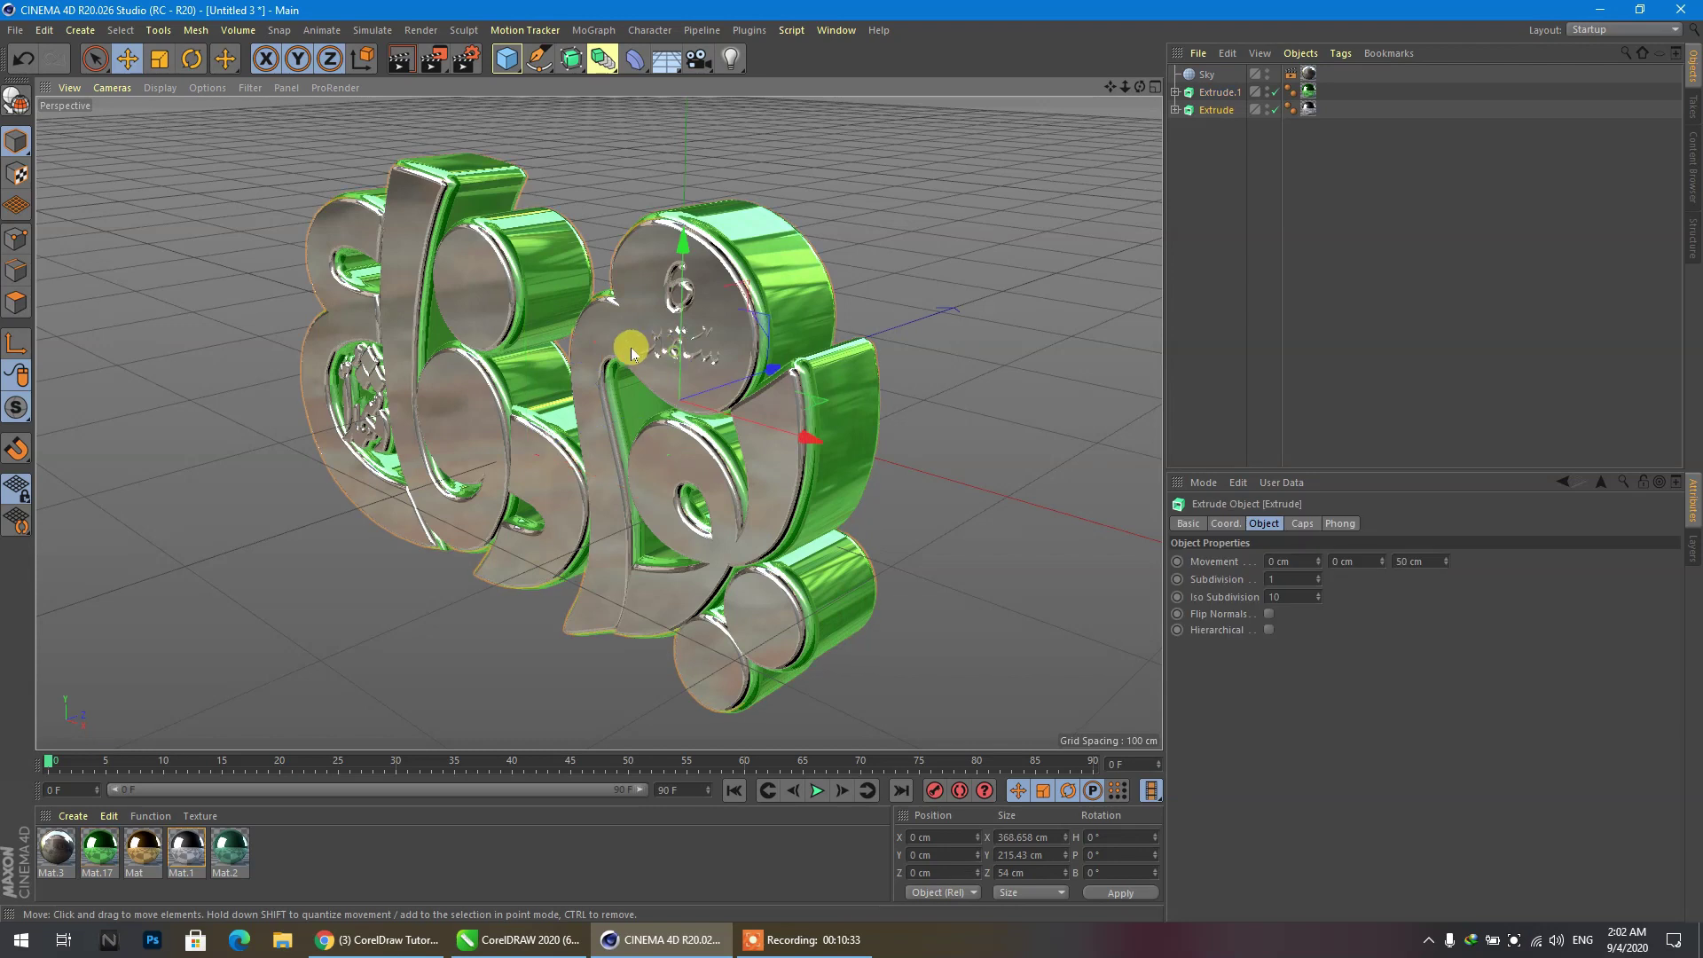
pyautogui.click(1302, 523)
pyautogui.click(1346, 673)
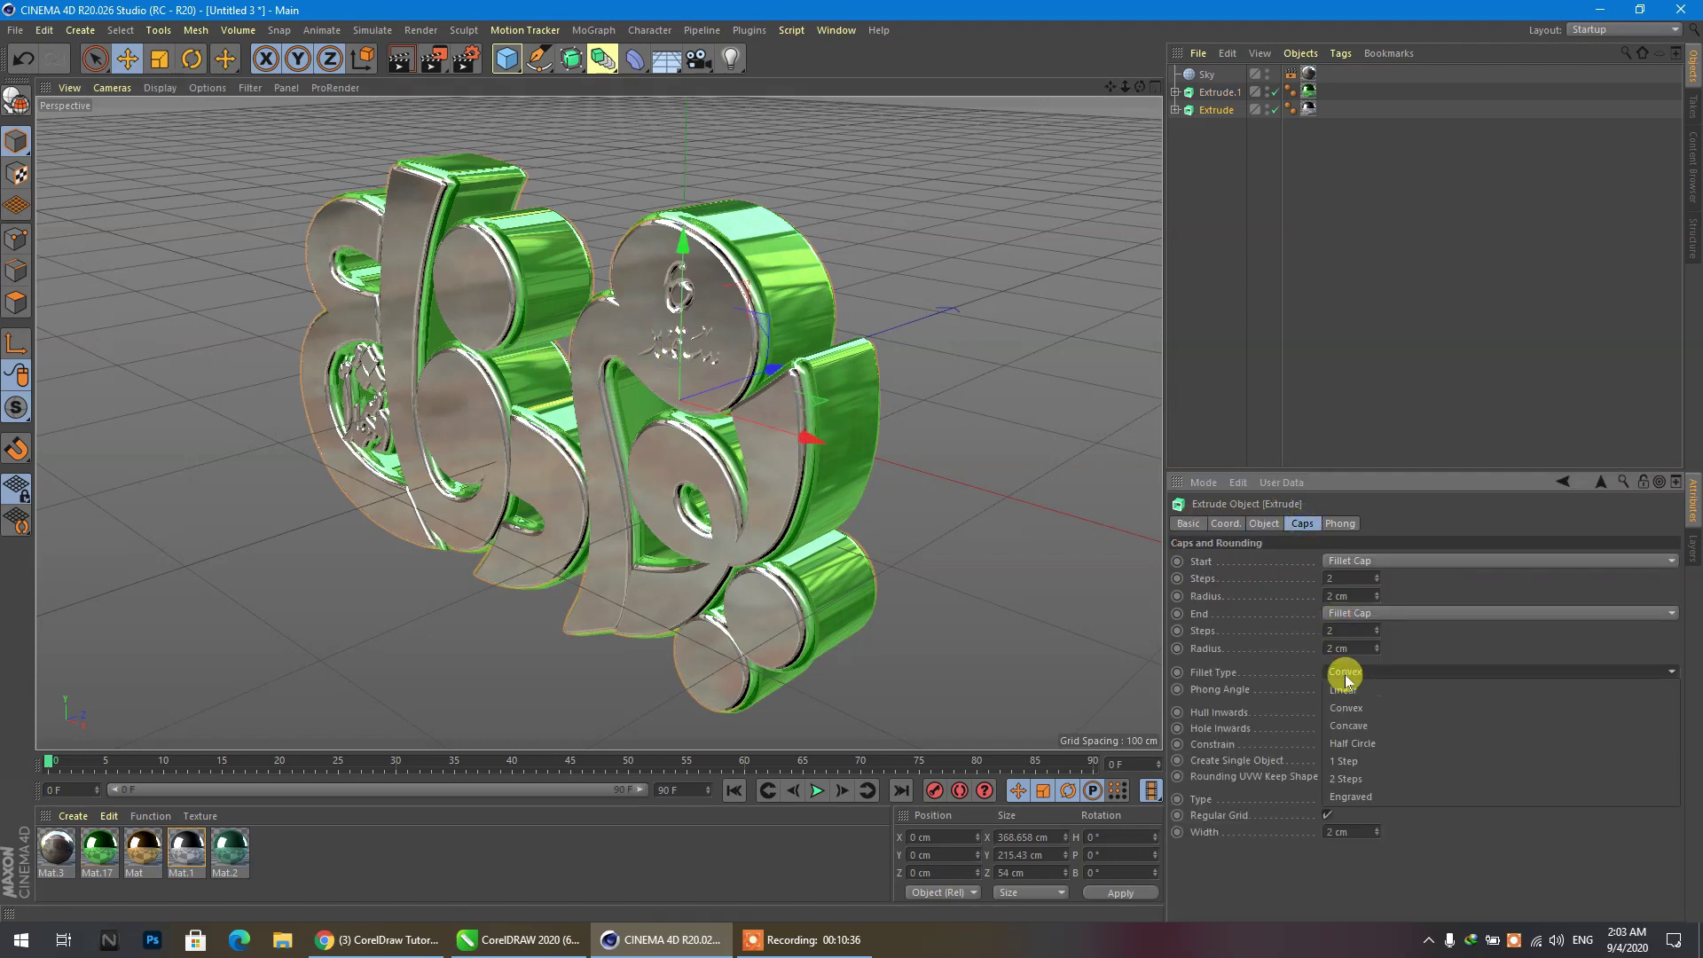
pyautogui.click(1355, 778)
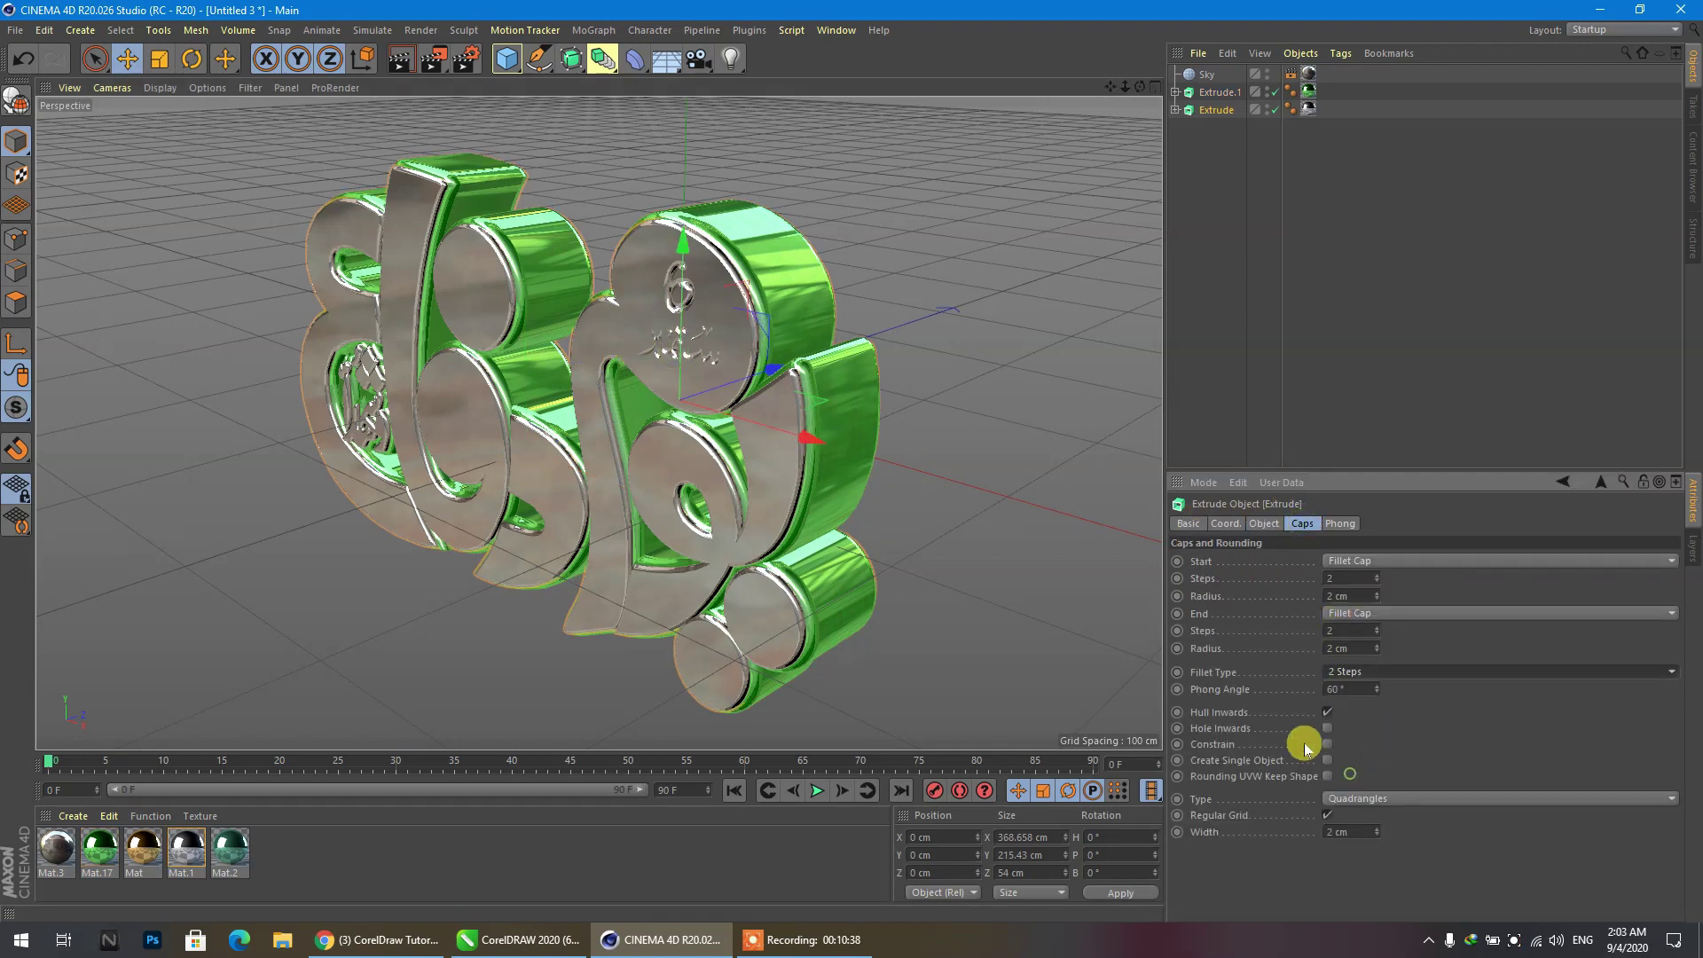
# Try the Linear fillet type on the white Extrude object's caps, and settle on Convex.
pyautogui.click(1358, 671)
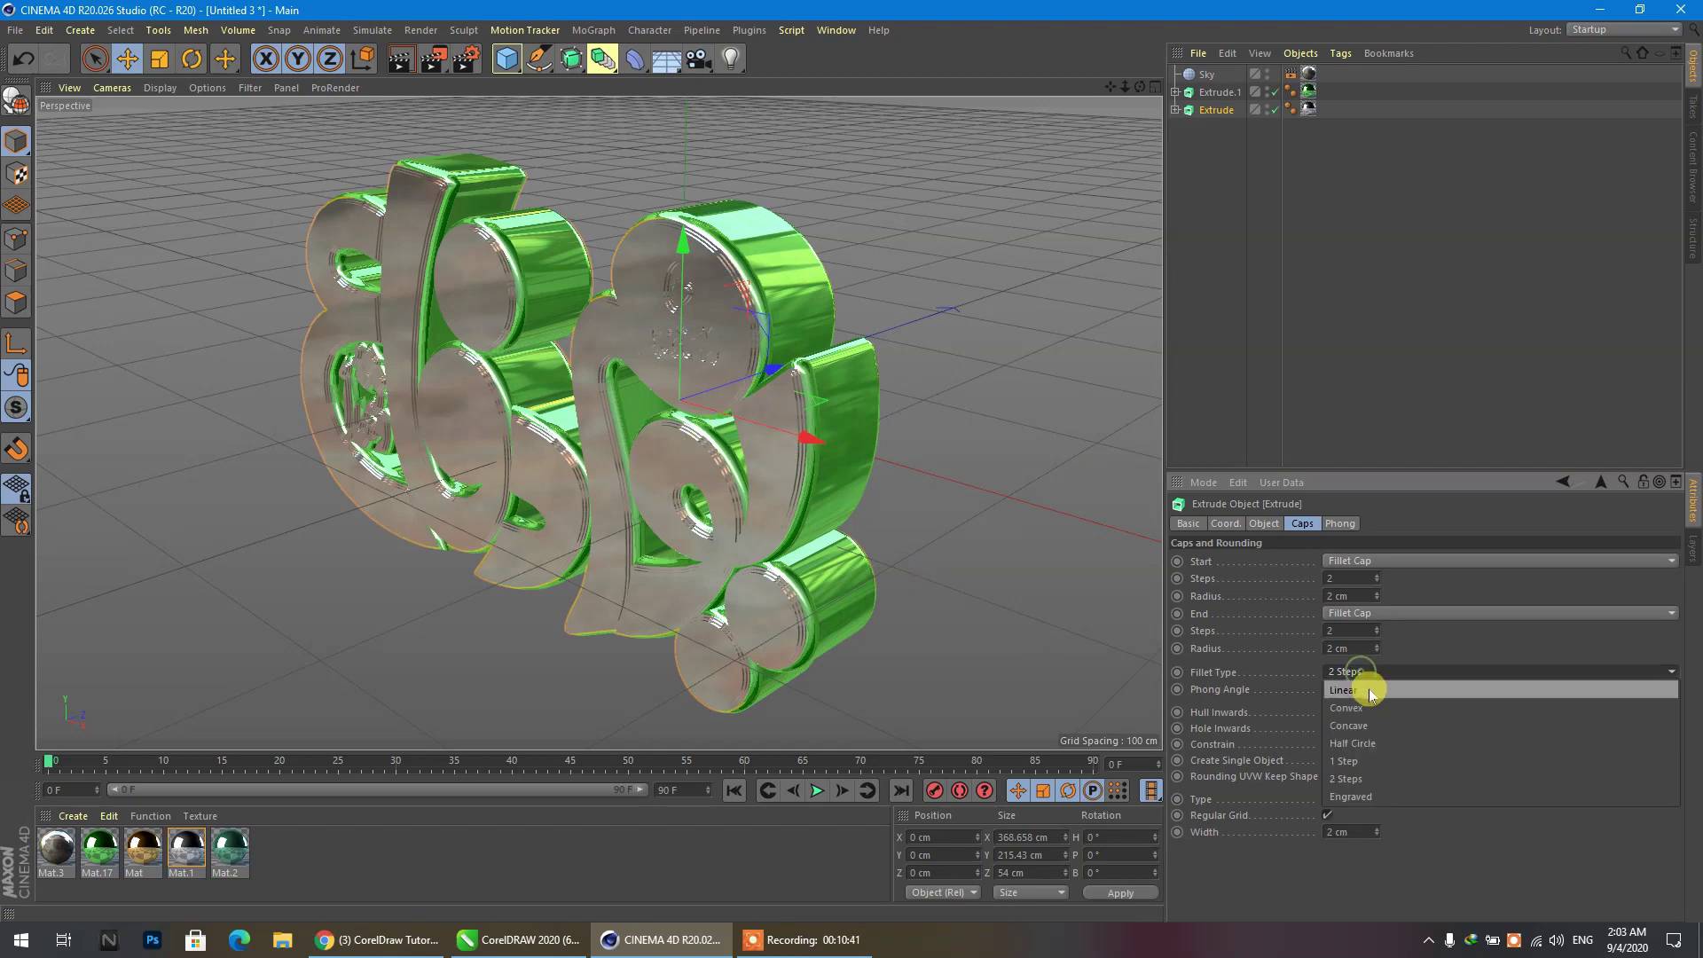
pyautogui.click(1371, 692)
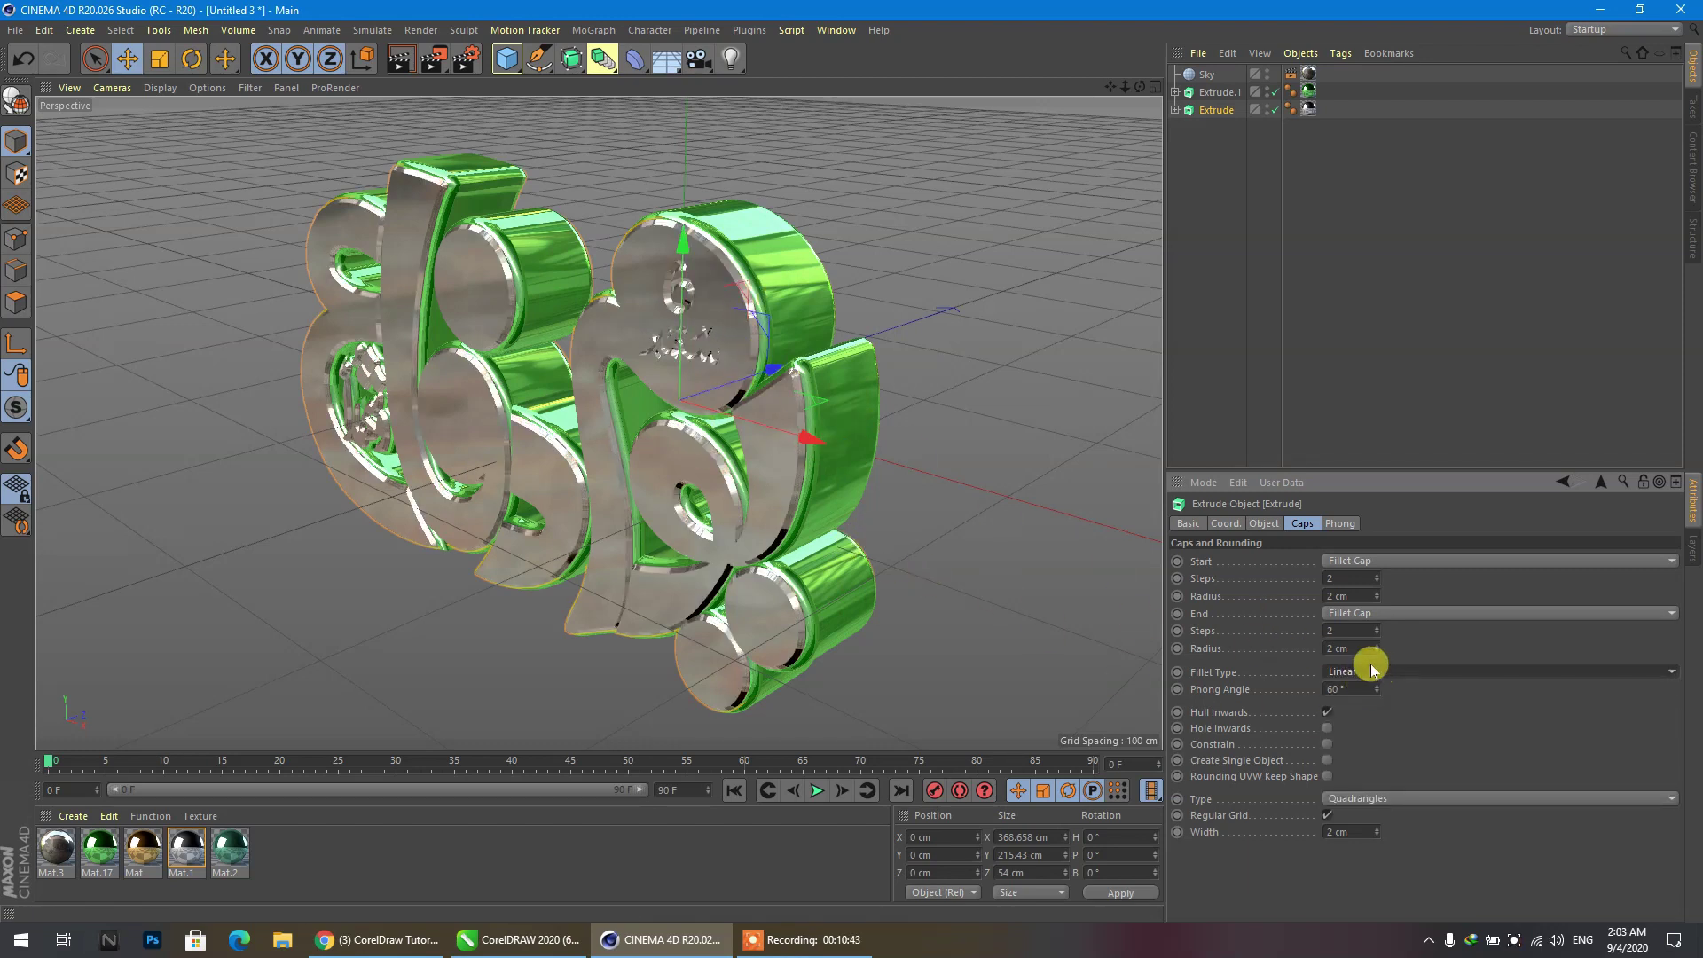
pyautogui.click(1372, 669)
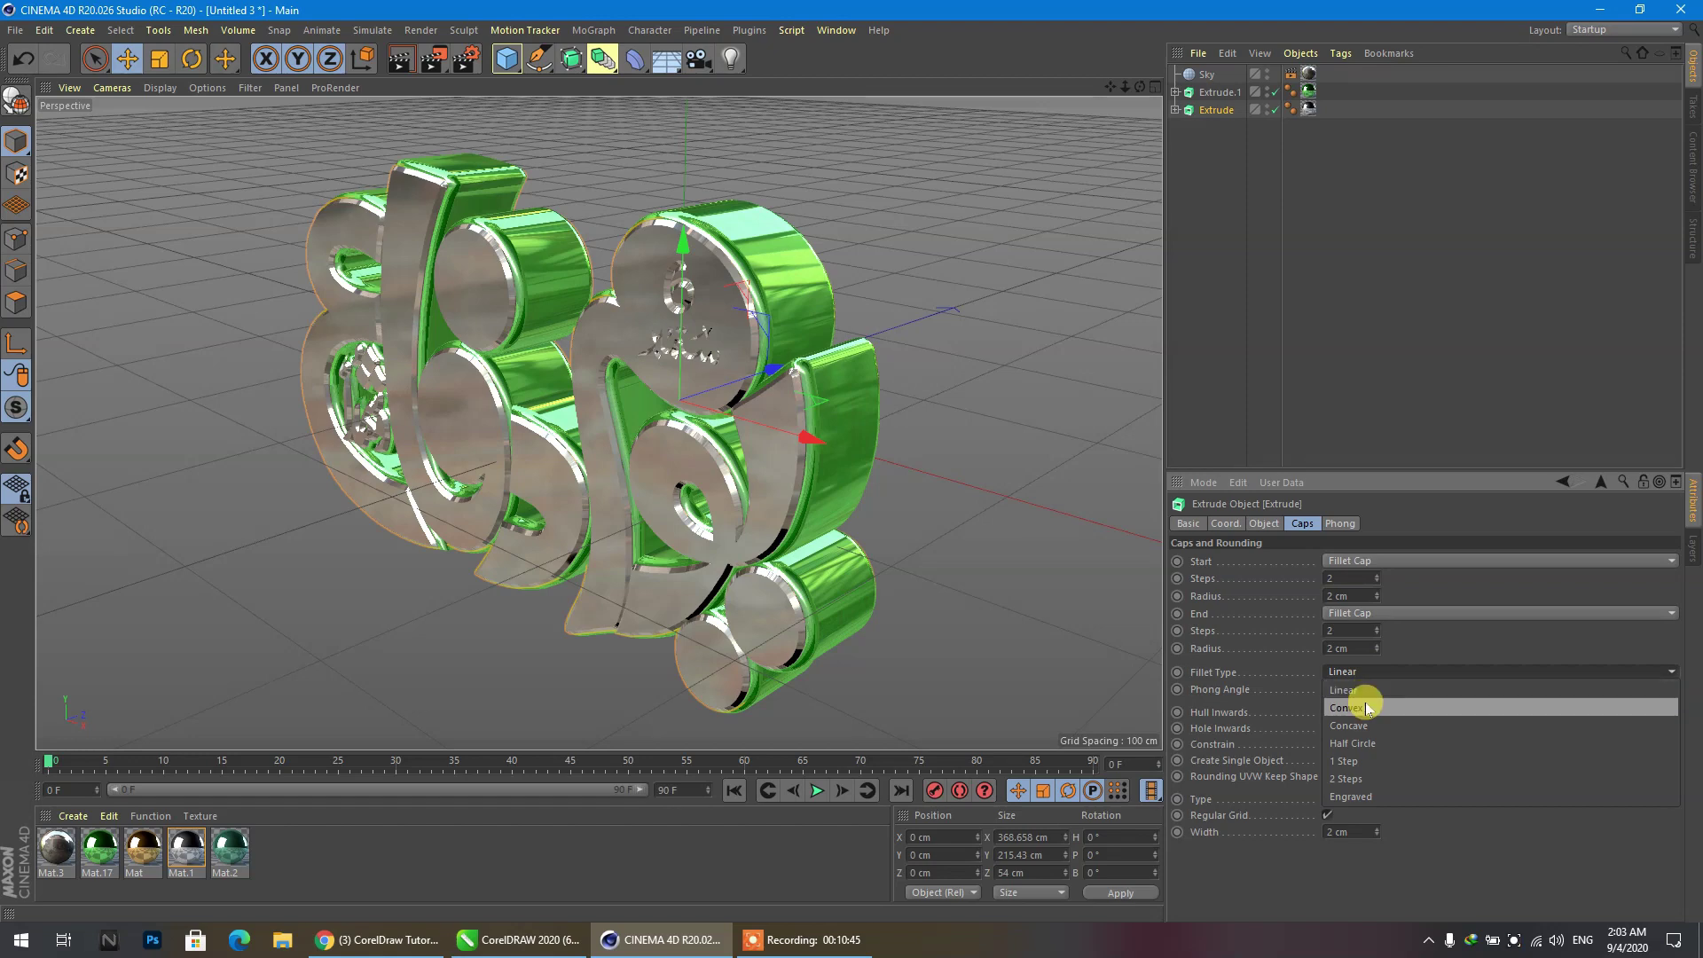
pyautogui.click(1364, 707)
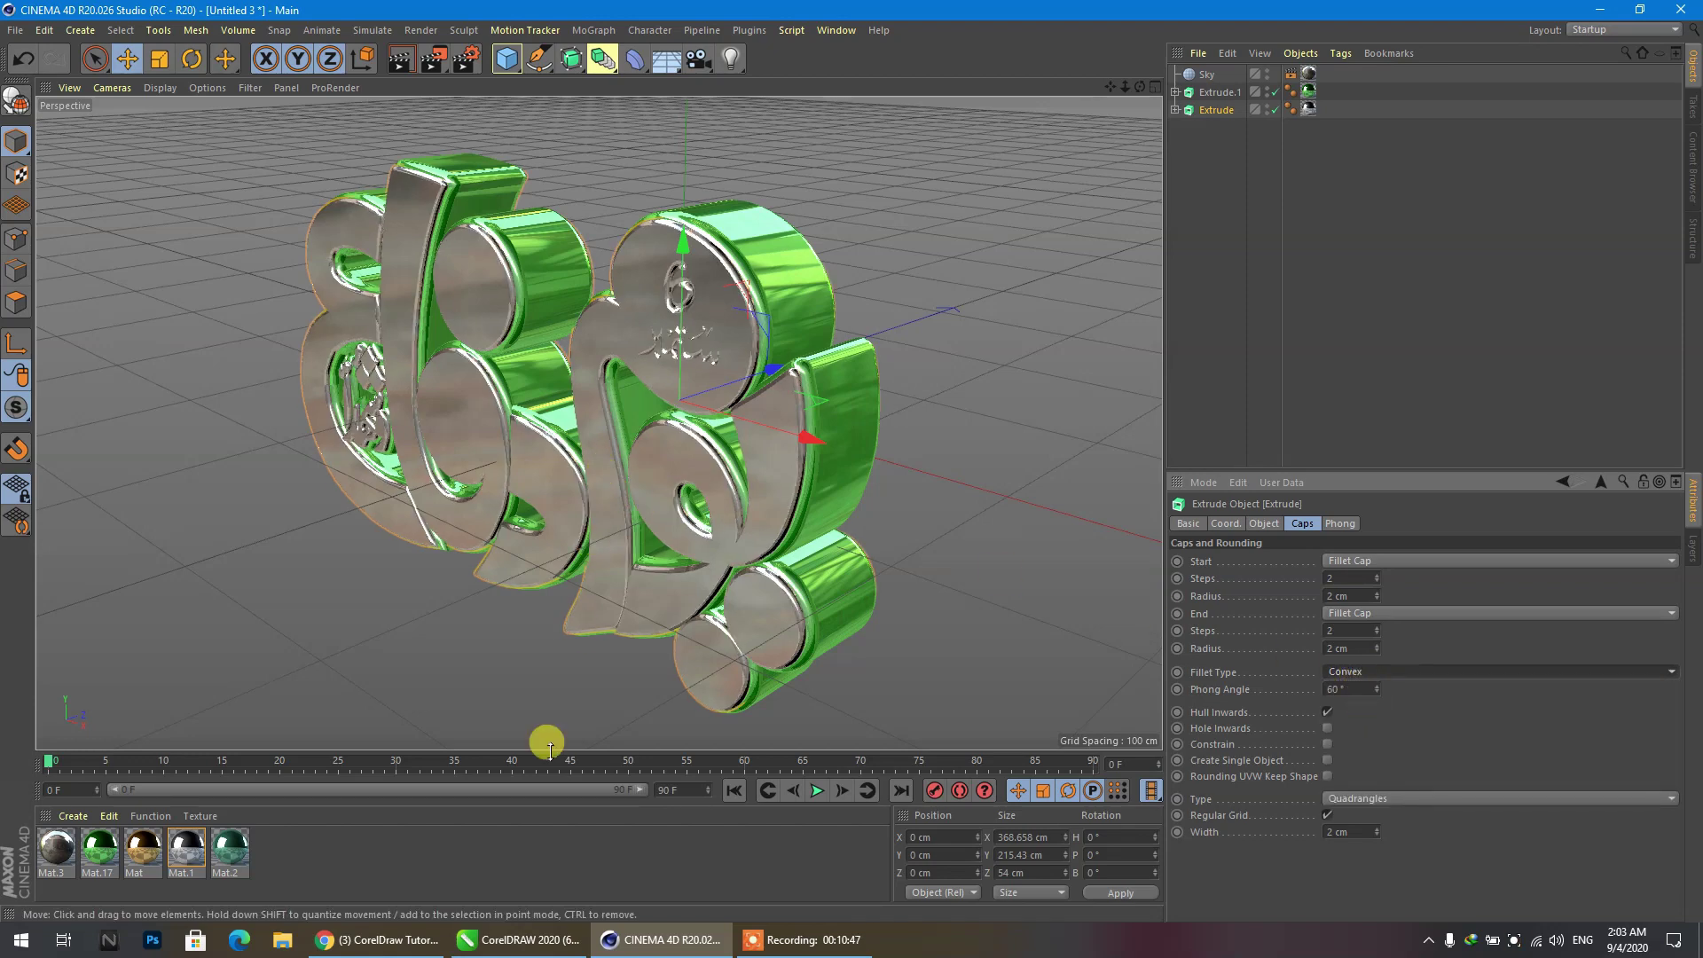
pyautogui.click(534, 845)
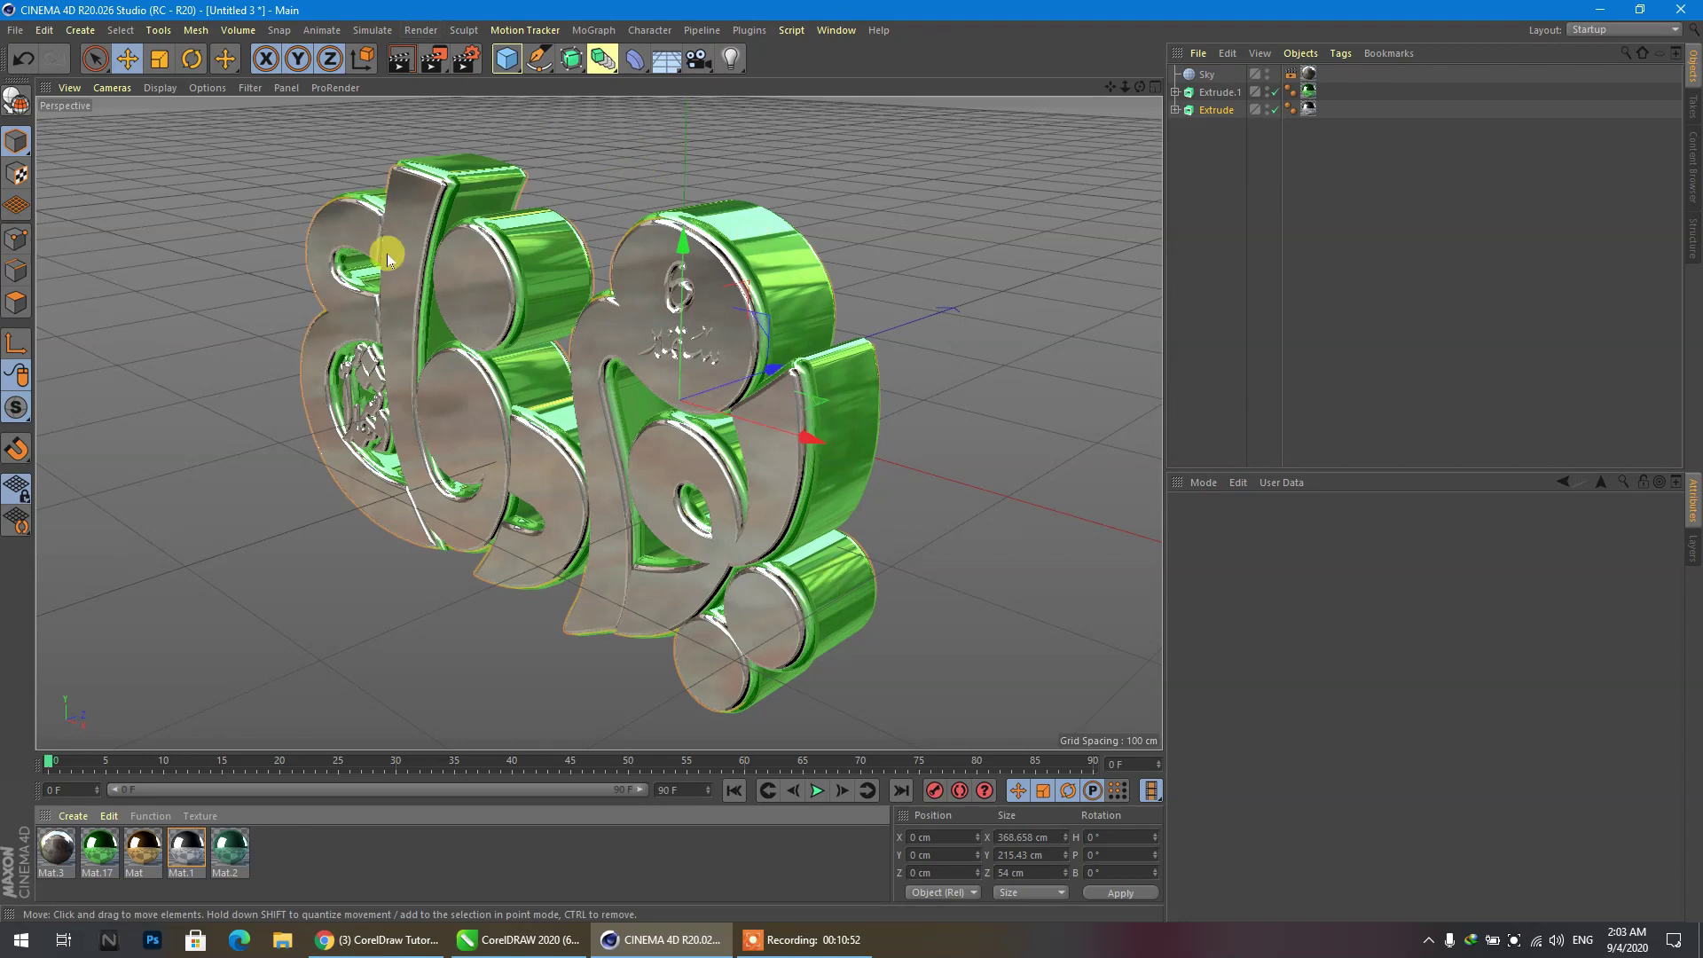
# Add a Floor object and lower it along Y to about -75 cm beneath the lettering.
pyautogui.click(635, 67)
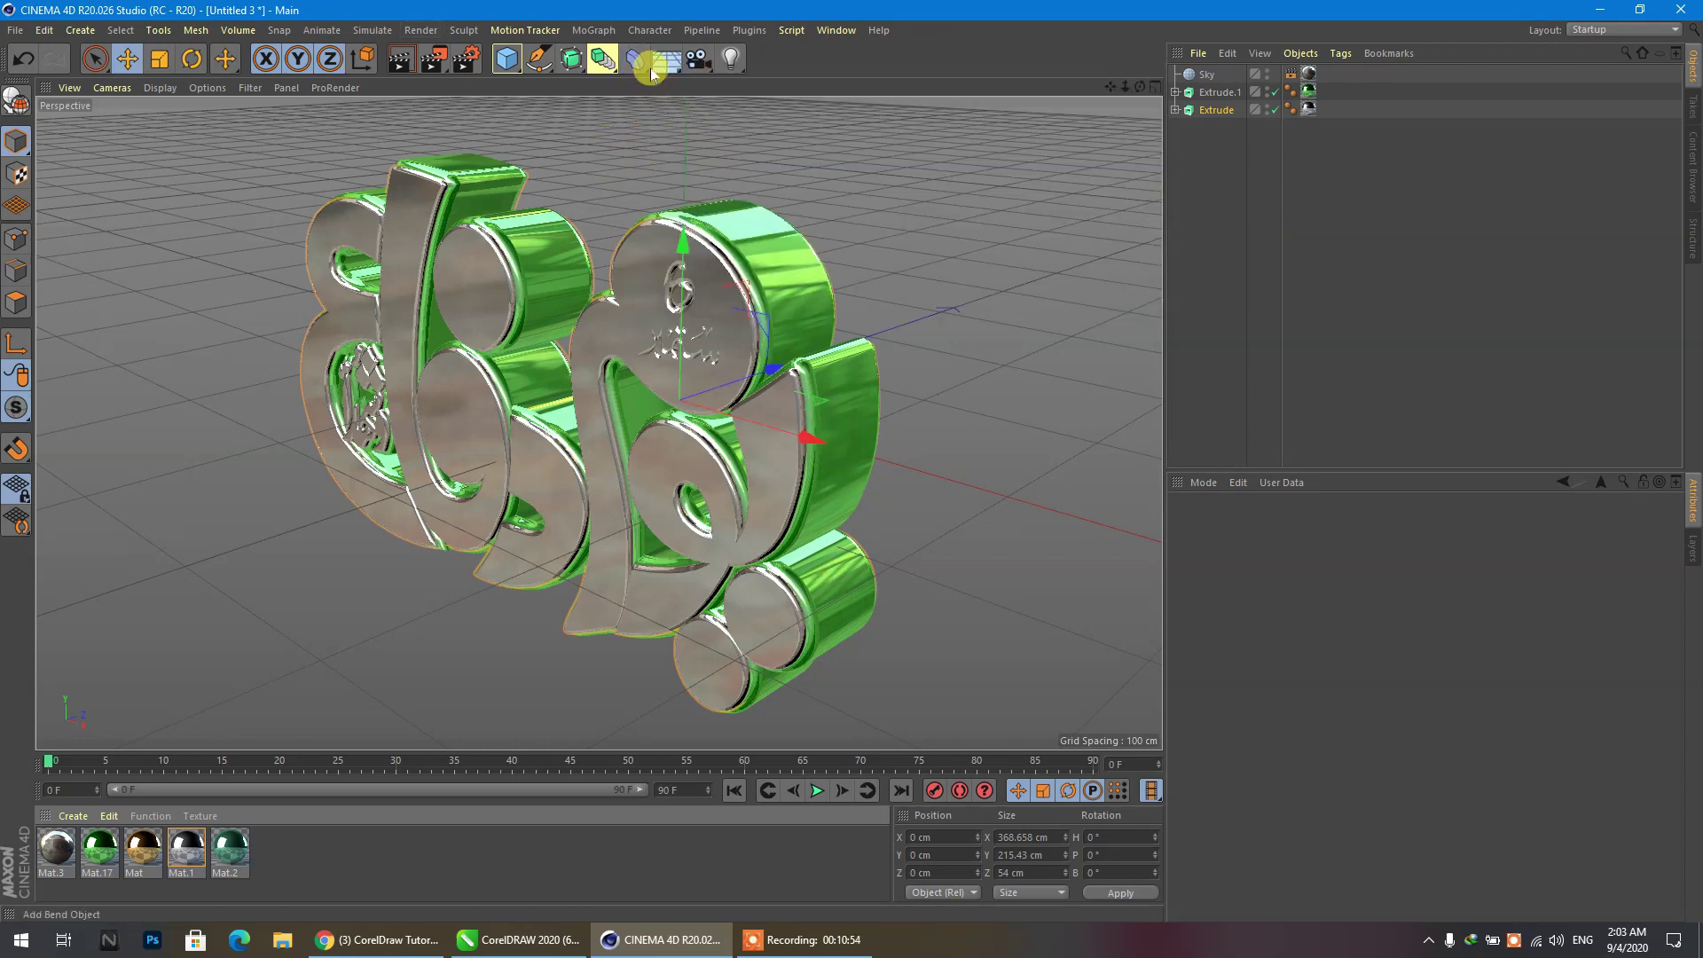
pyautogui.click(650, 70)
pyautogui.click(633, 135)
pyautogui.click(666, 67)
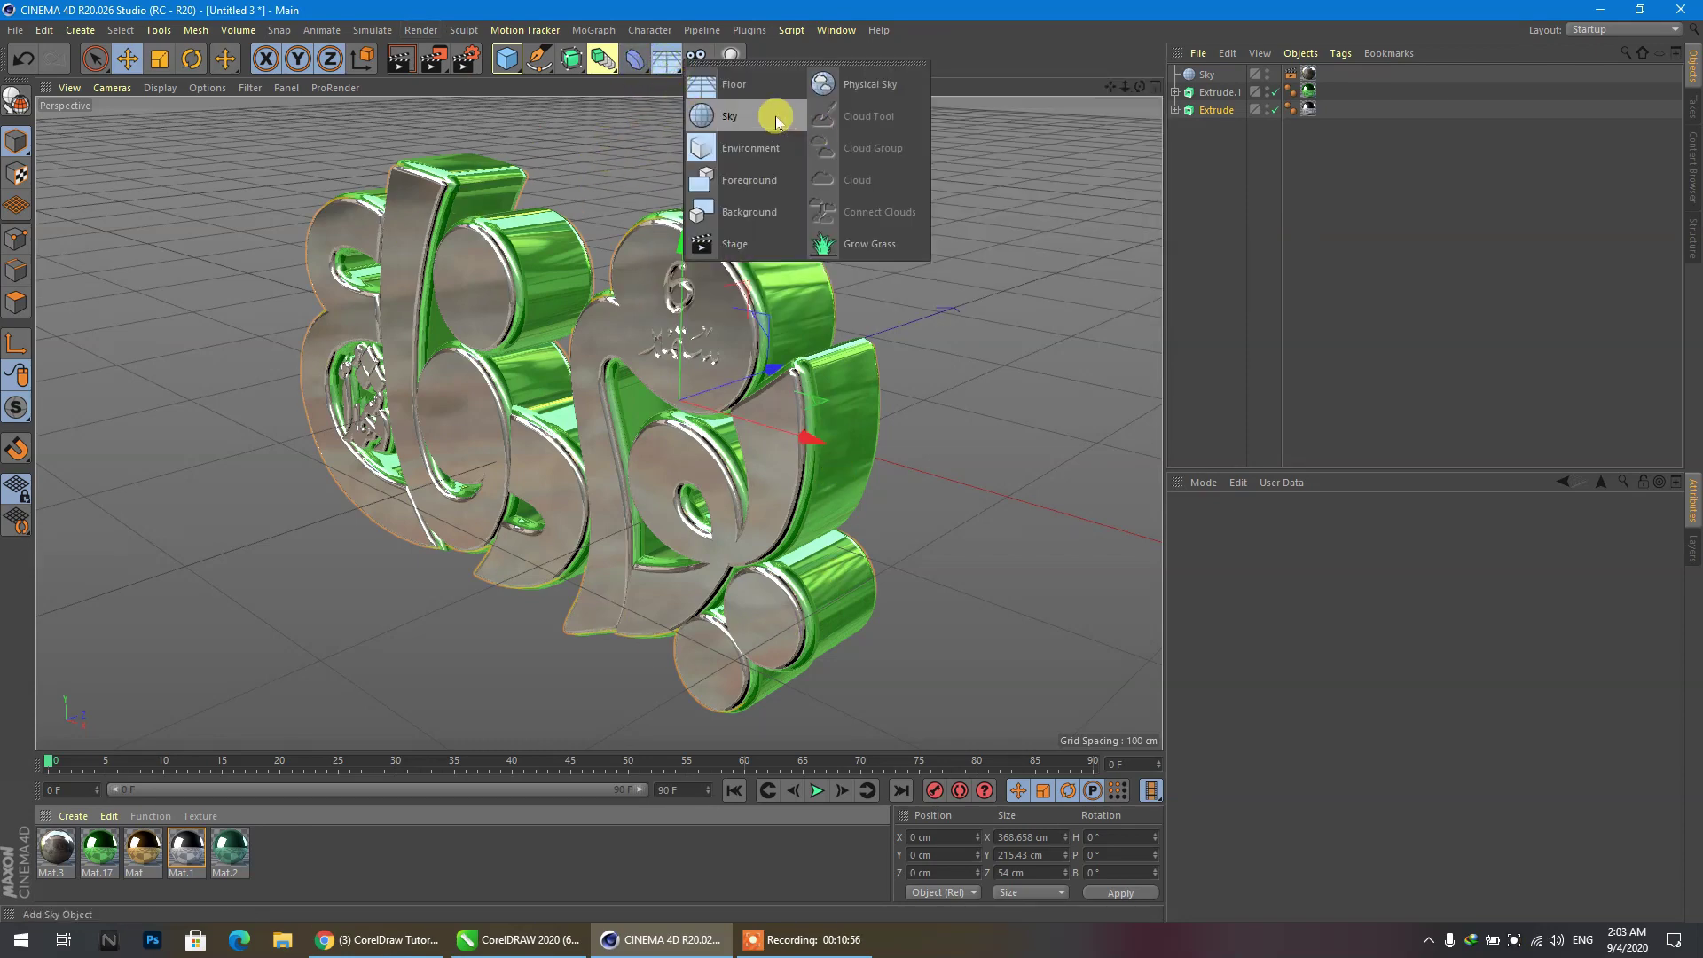
pyautogui.click(749, 78)
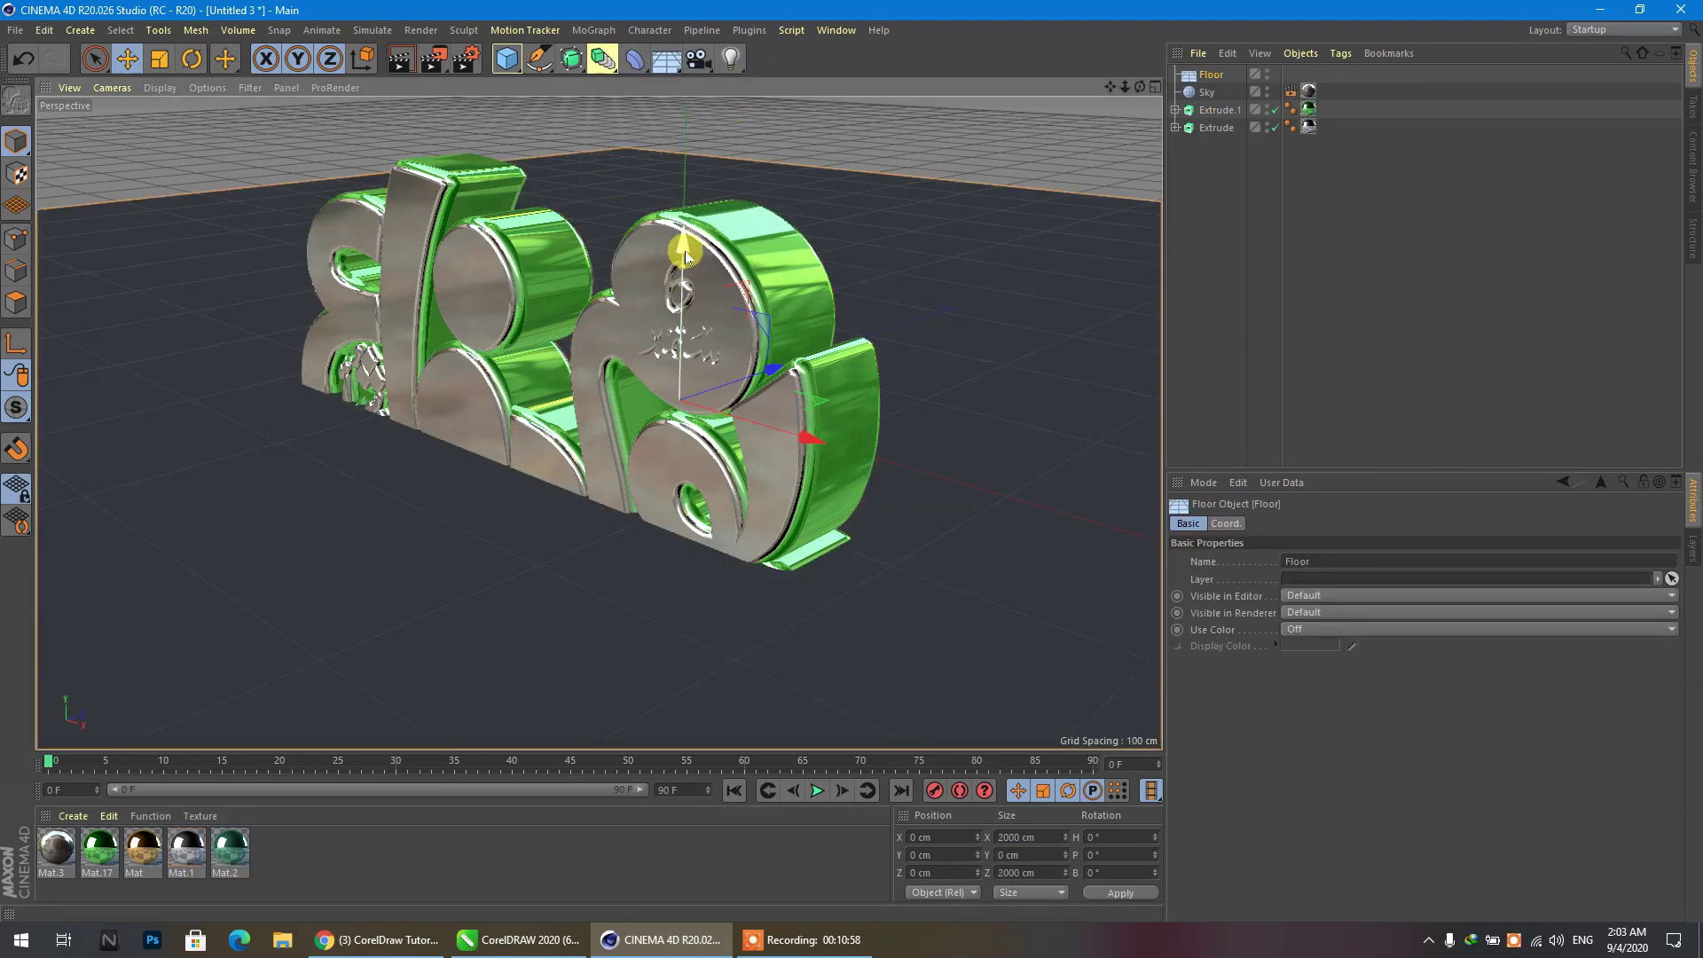
pyautogui.moveTo(683, 250); pyautogui.dragTo(661, 379)
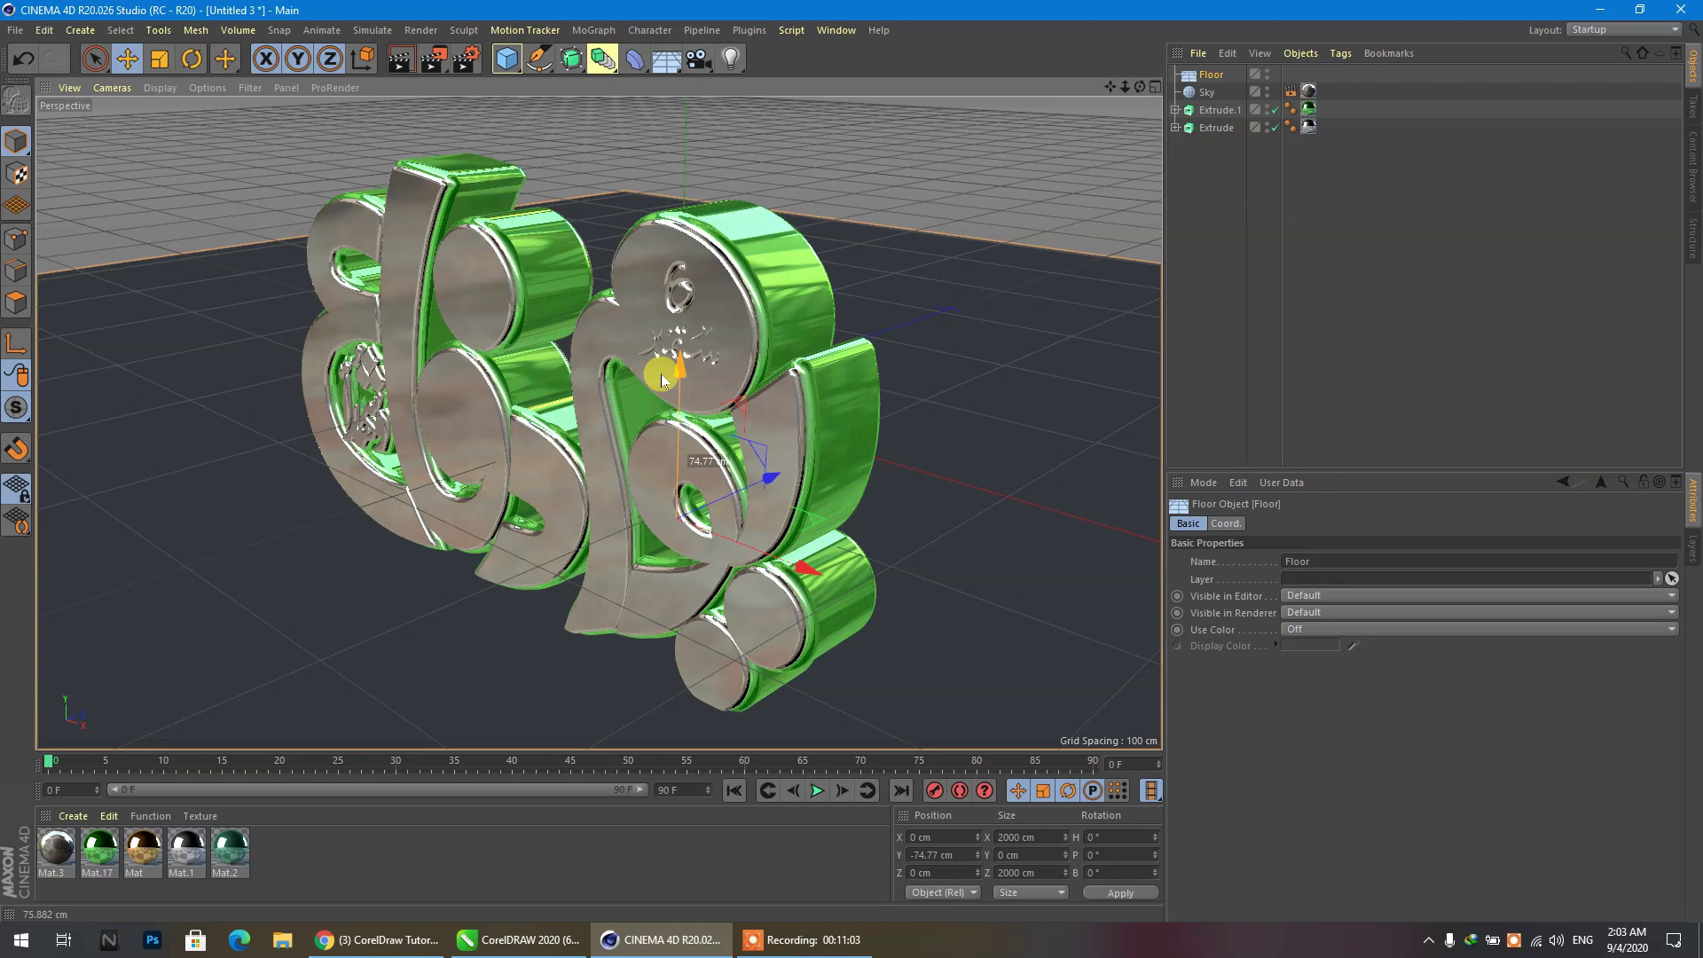
# In the Front view, lower the Floor to about -80 cm in Y, level with the lettering's lowest edge.
pyautogui.middleClick(651, 376)
pyautogui.middleClick(864, 608)
pyautogui.scroll(3, 614, 520)
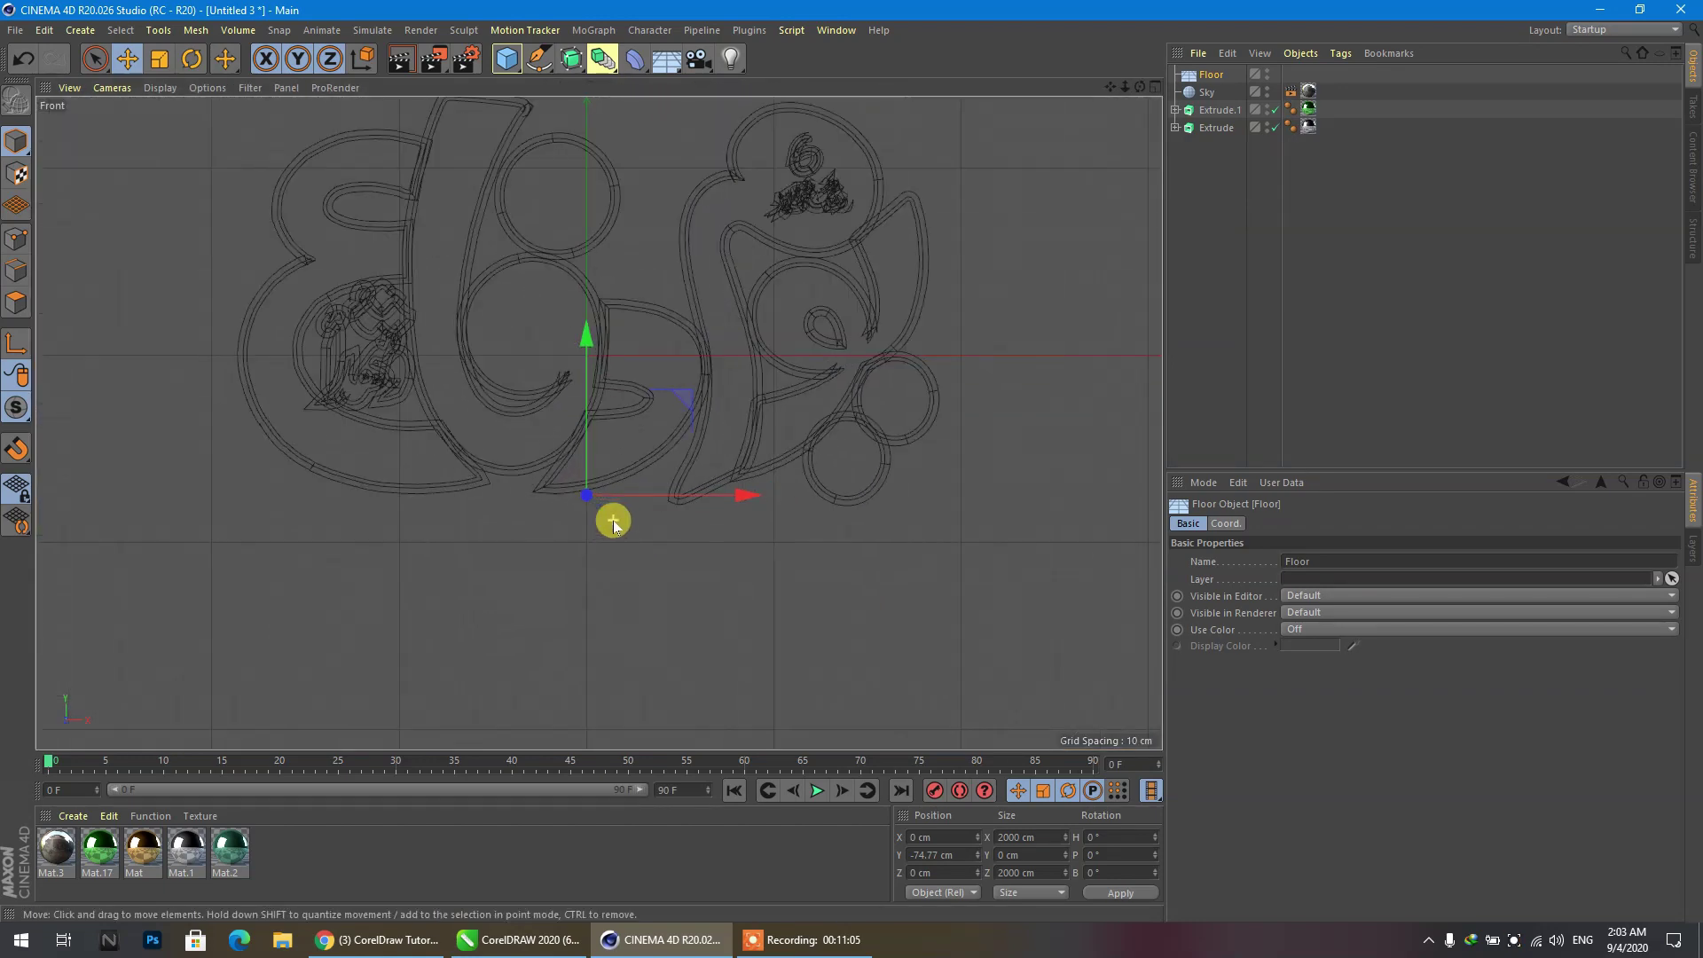
pyautogui.scroll(2, 600, 438)
pyautogui.moveTo(589, 369); pyautogui.dragTo(587, 379)
pyautogui.middleClick(514, 487)
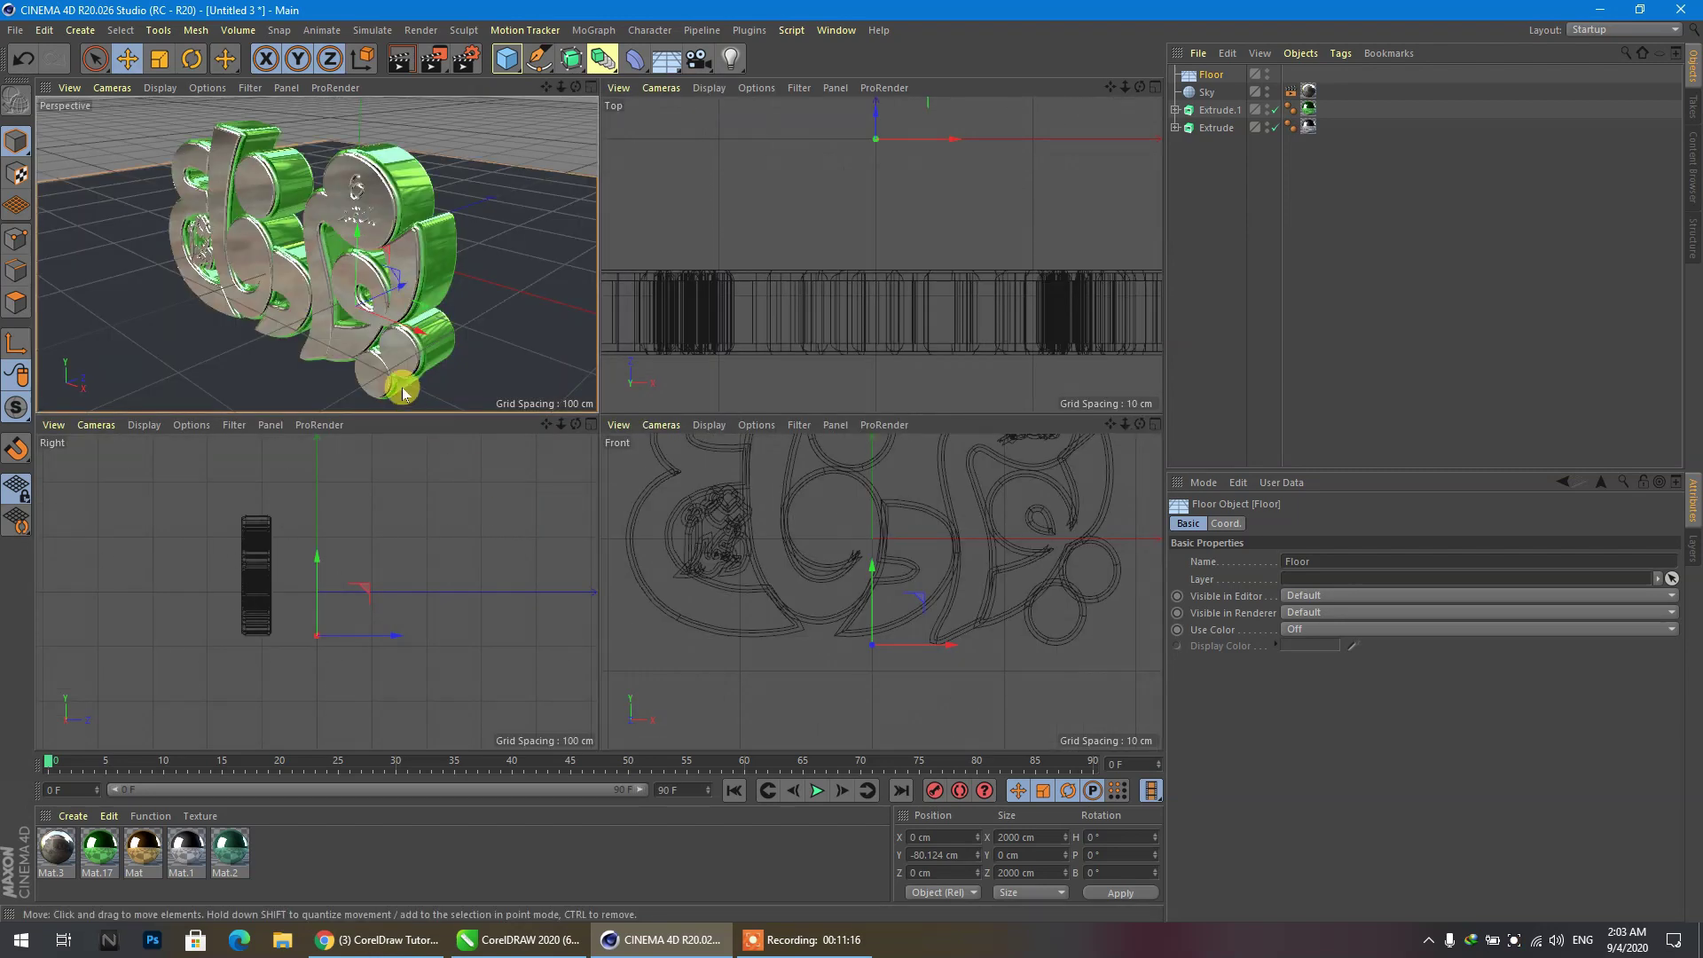
# Reframe the lettering in the Perspective view from a higher, more frontal angle for the render.
pyautogui.middleClick(413, 380)
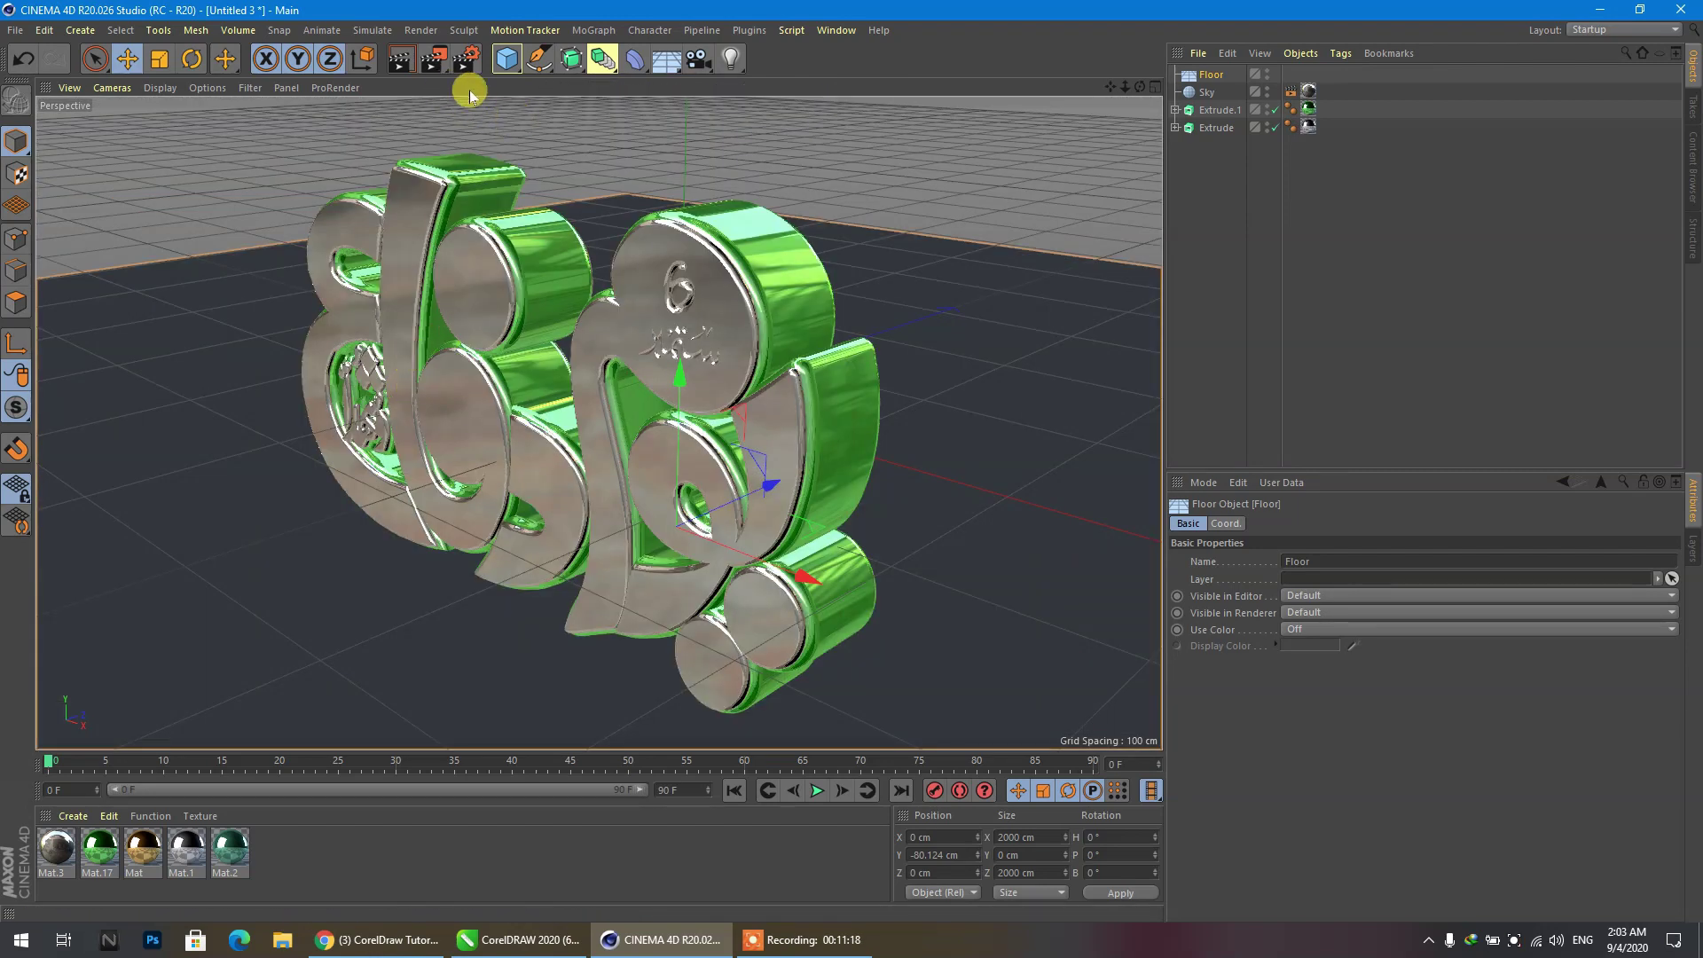
pyautogui.moveTo(1140, 87)
pyautogui.mouseDown()
pyautogui.moveTo(1065, 222)
pyautogui.moveTo(1100, 293)
pyautogui.moveTo(1117, 239)
pyautogui.moveTo(1091, 160)
pyautogui.moveTo(1139, 177)
pyautogui.moveTo(1002, 168)
pyautogui.moveTo(896, 116)
pyautogui.moveTo(1127, 111)
pyautogui.moveTo(1136, 85)
pyautogui.moveTo(1100, 182)
pyautogui.moveTo(1143, 90)
pyautogui.mouseUp()
pyautogui.moveTo(1116, 94); pyautogui.dragTo(1275, 84)
pyautogui.moveTo(1132, 88); pyautogui.dragTo(1085, 111)
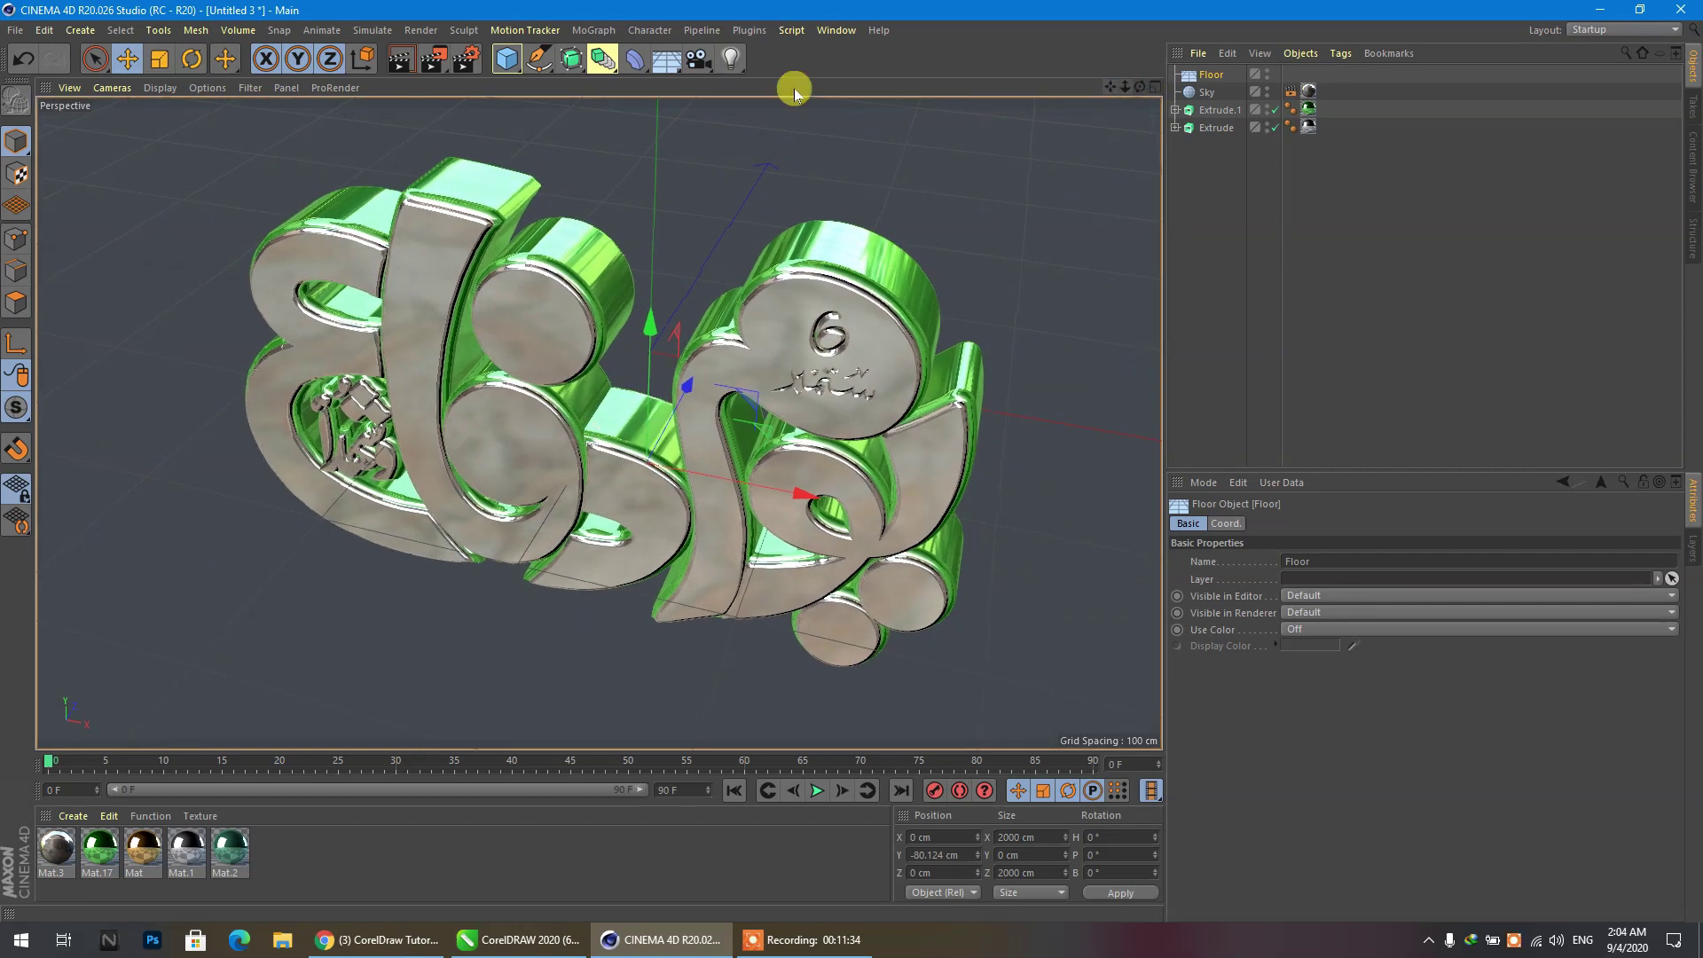
# Open the render settings and shrink their window so it floats fully visible over the viewport.
pyautogui.click(468, 59)
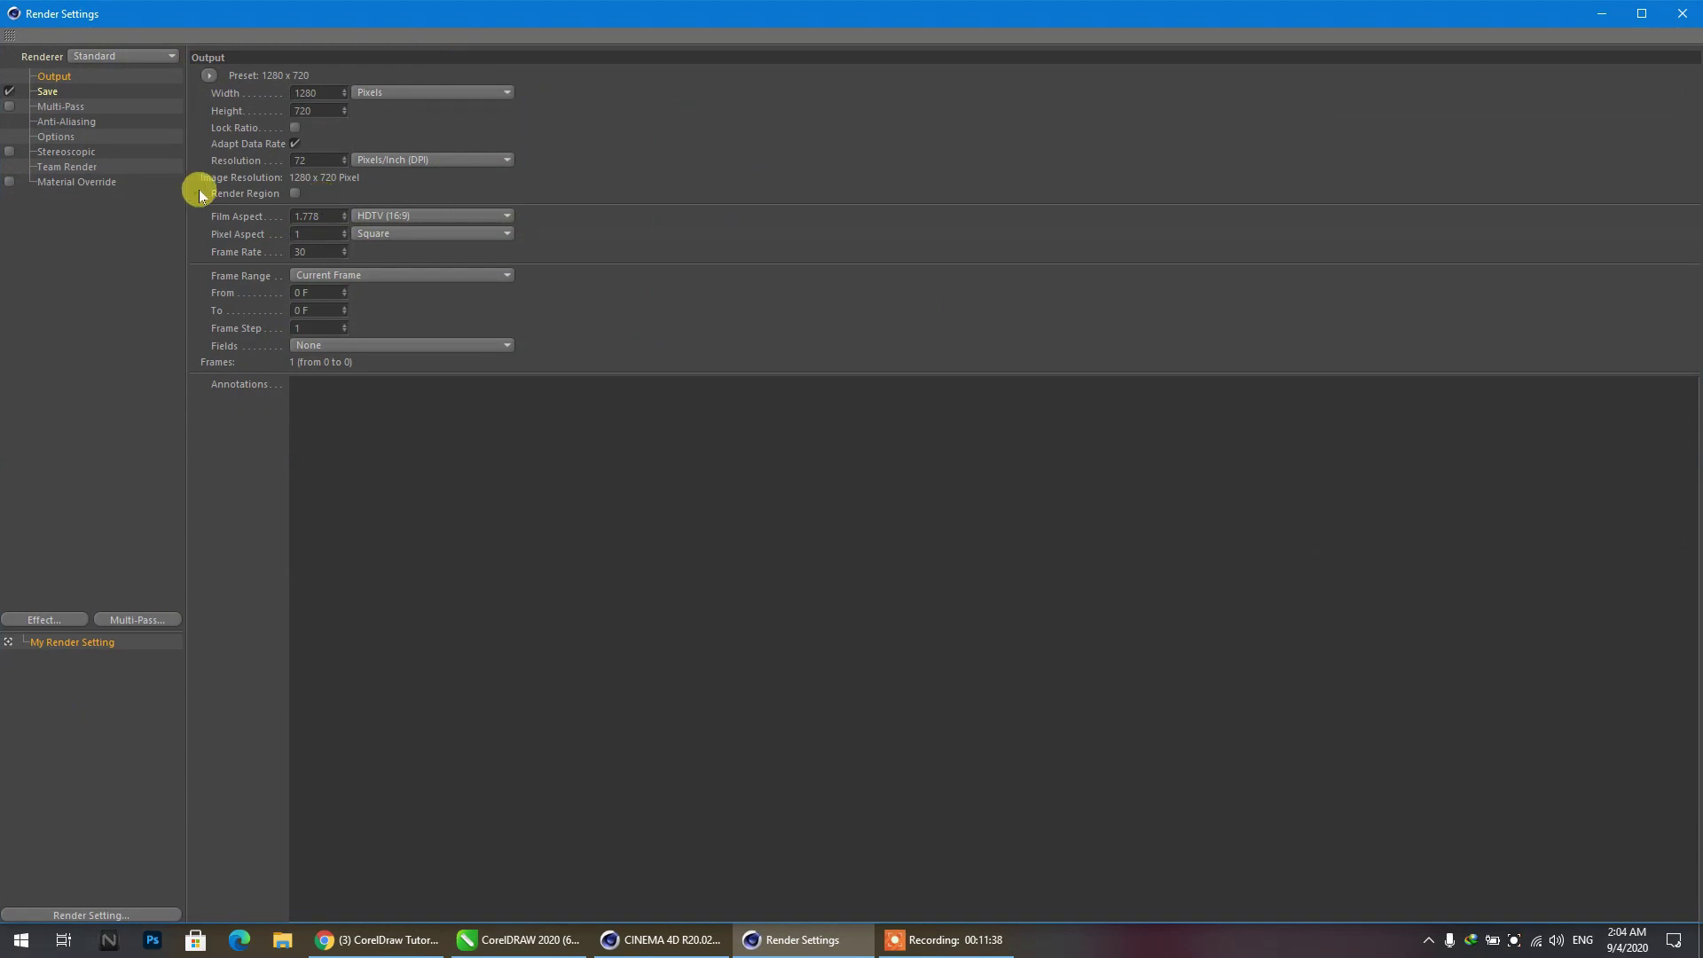
pyautogui.moveTo(470, 21); pyautogui.dragTo(614, 81)
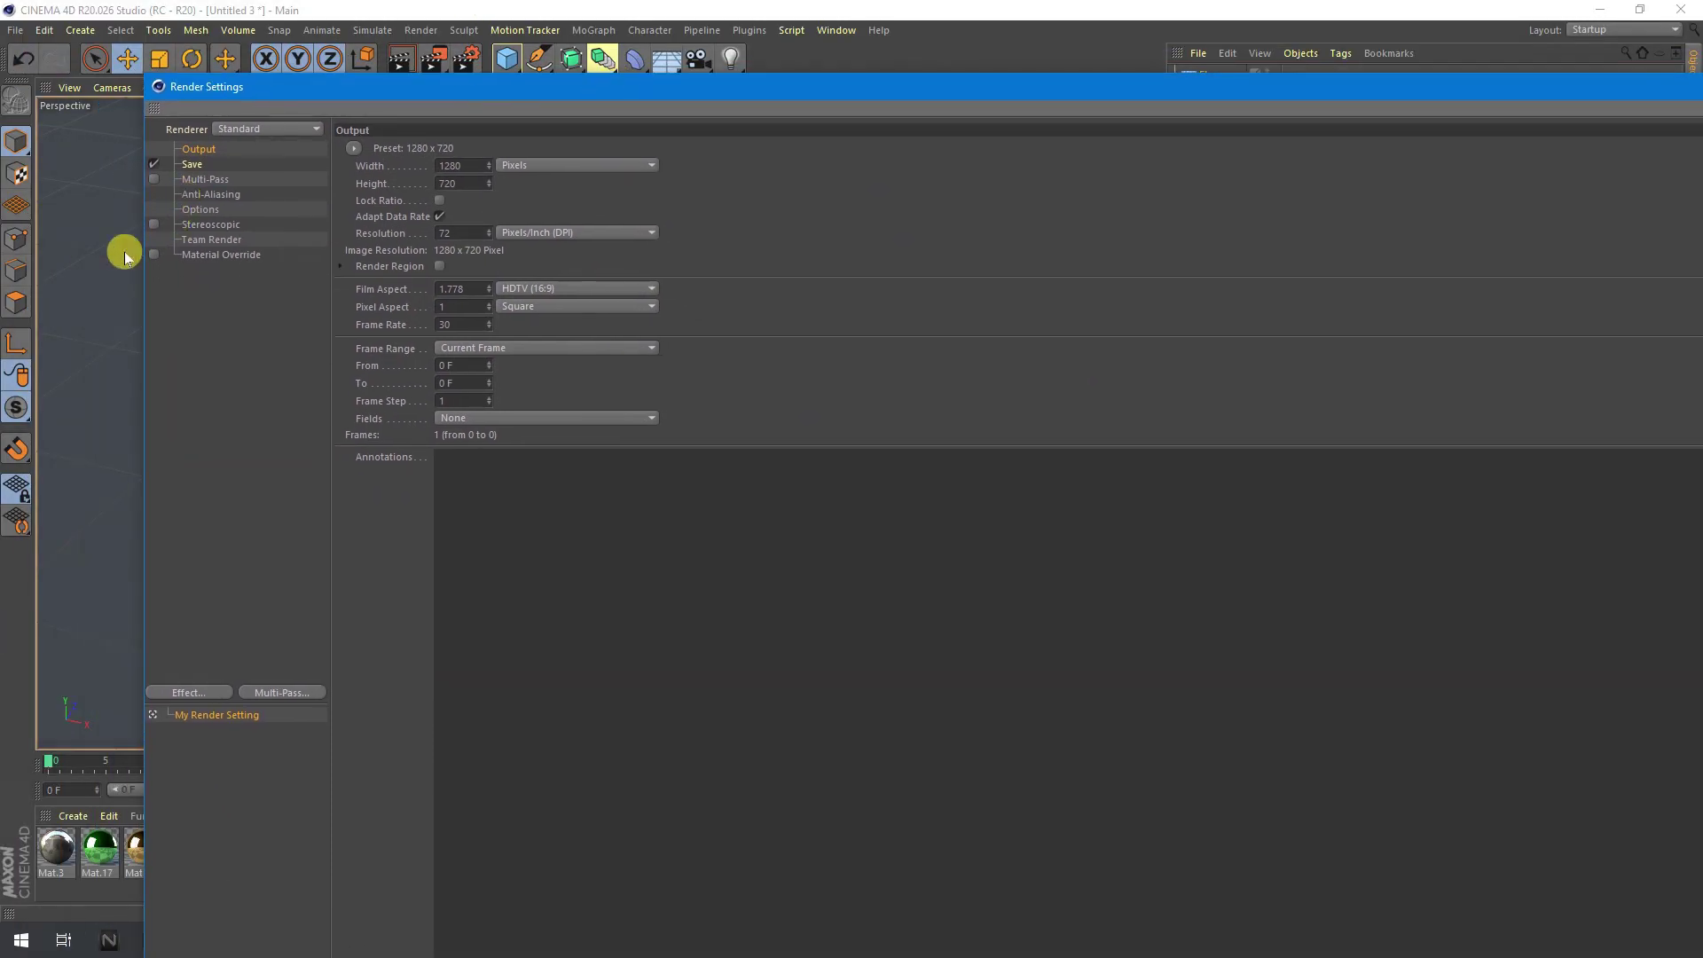
pyautogui.moveTo(966, 92); pyautogui.dragTo(659, 84)
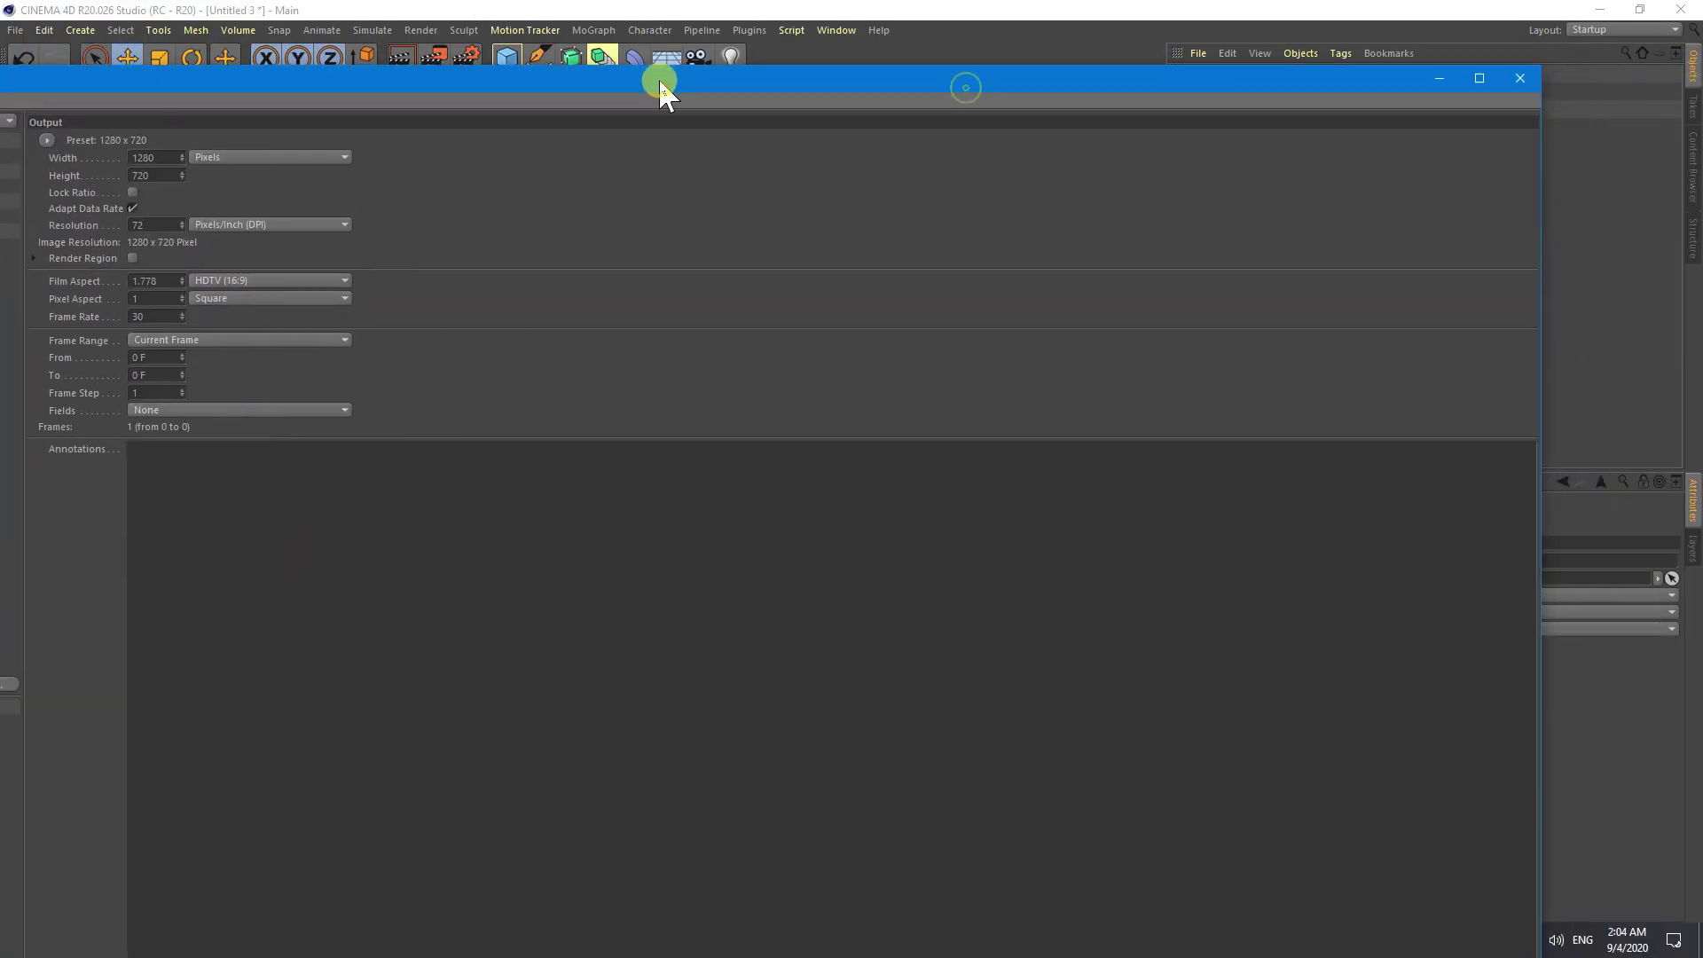
pyautogui.click(1469, 78)
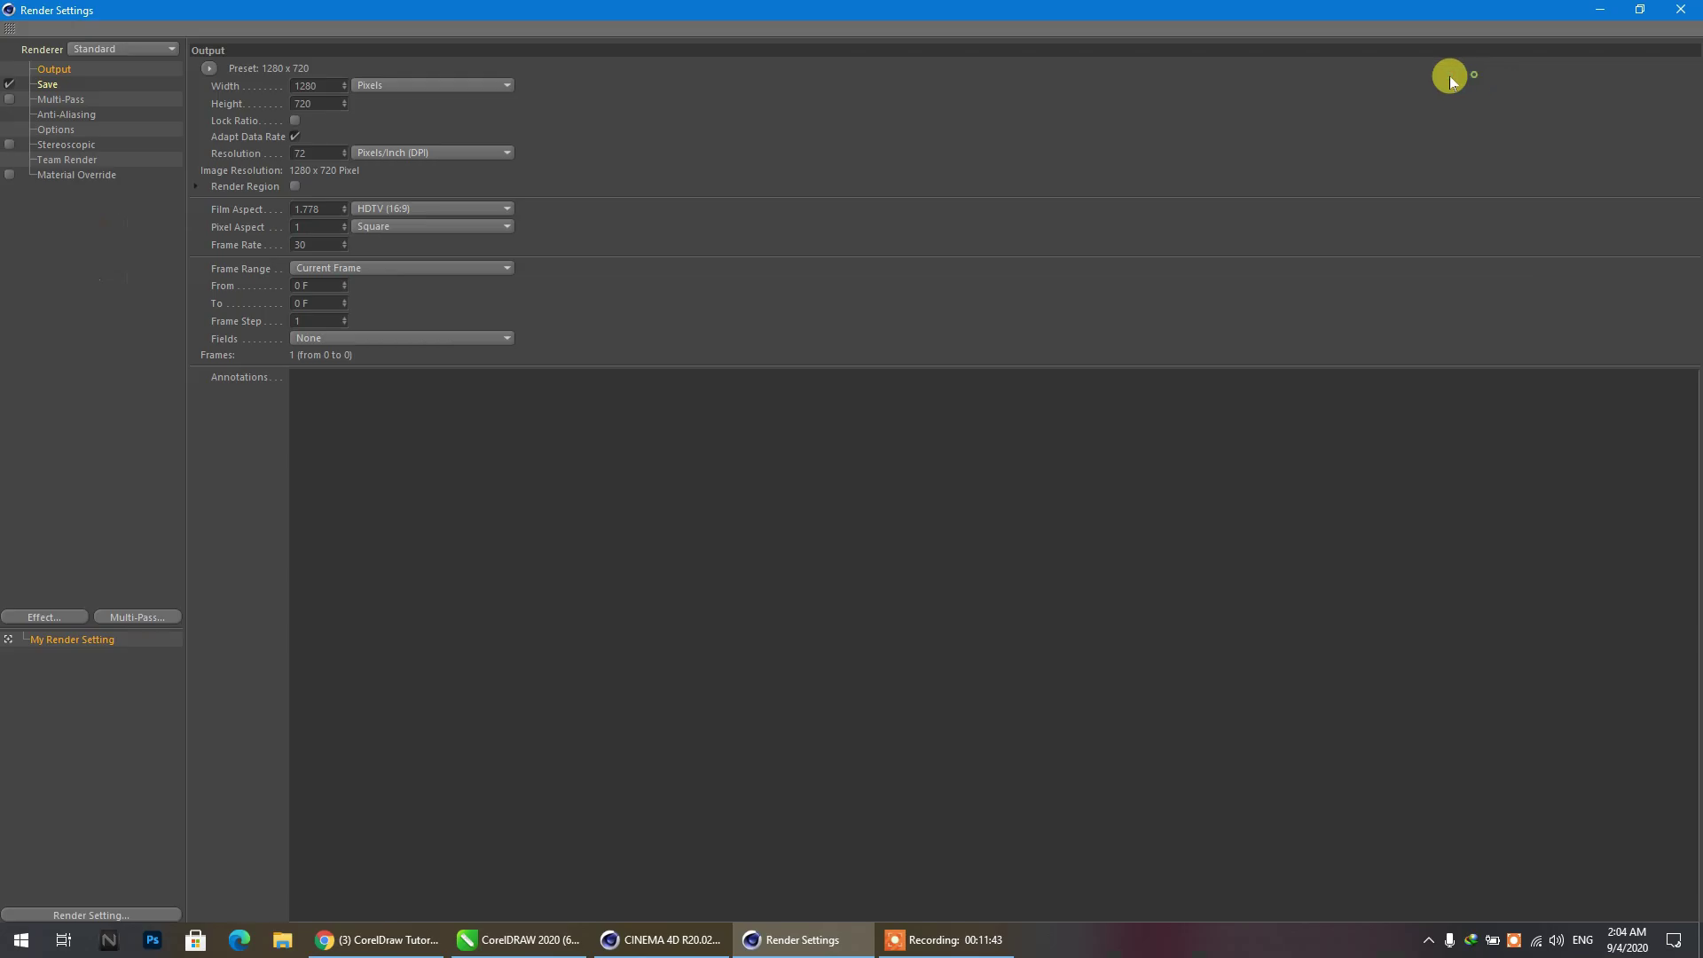
pyautogui.click(1638, 11)
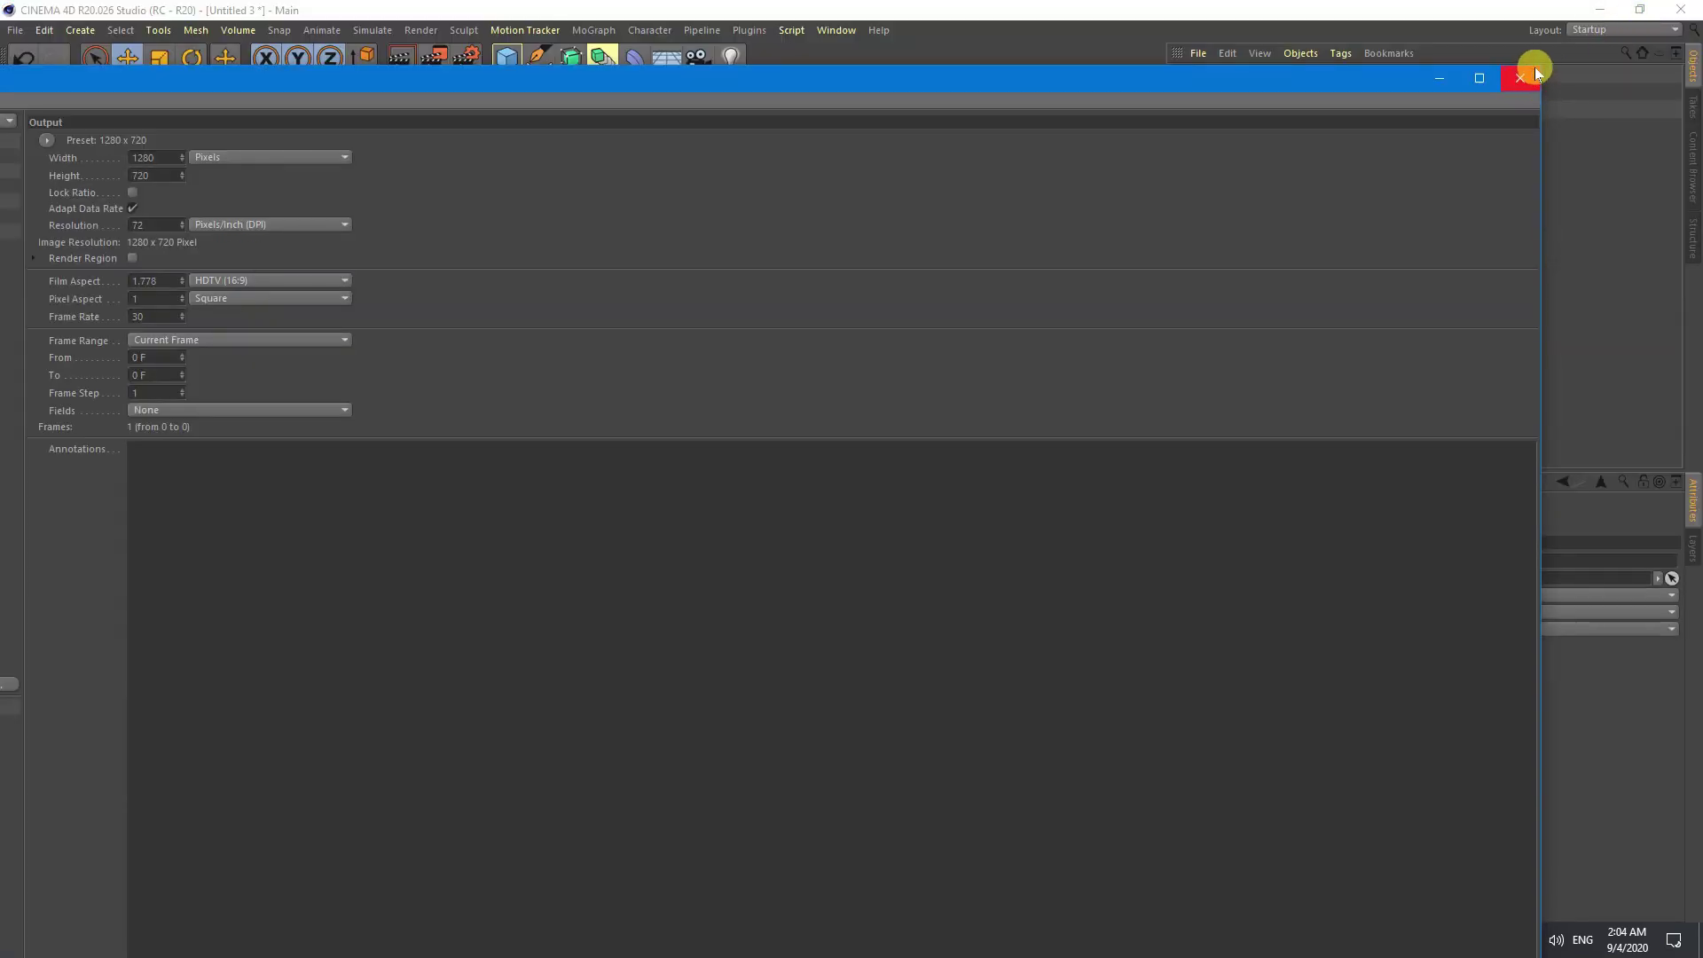
pyautogui.moveTo(1540, 131); pyautogui.dragTo(1025, 146)
pyautogui.moveTo(854, 69); pyautogui.dragTo(1247, 114)
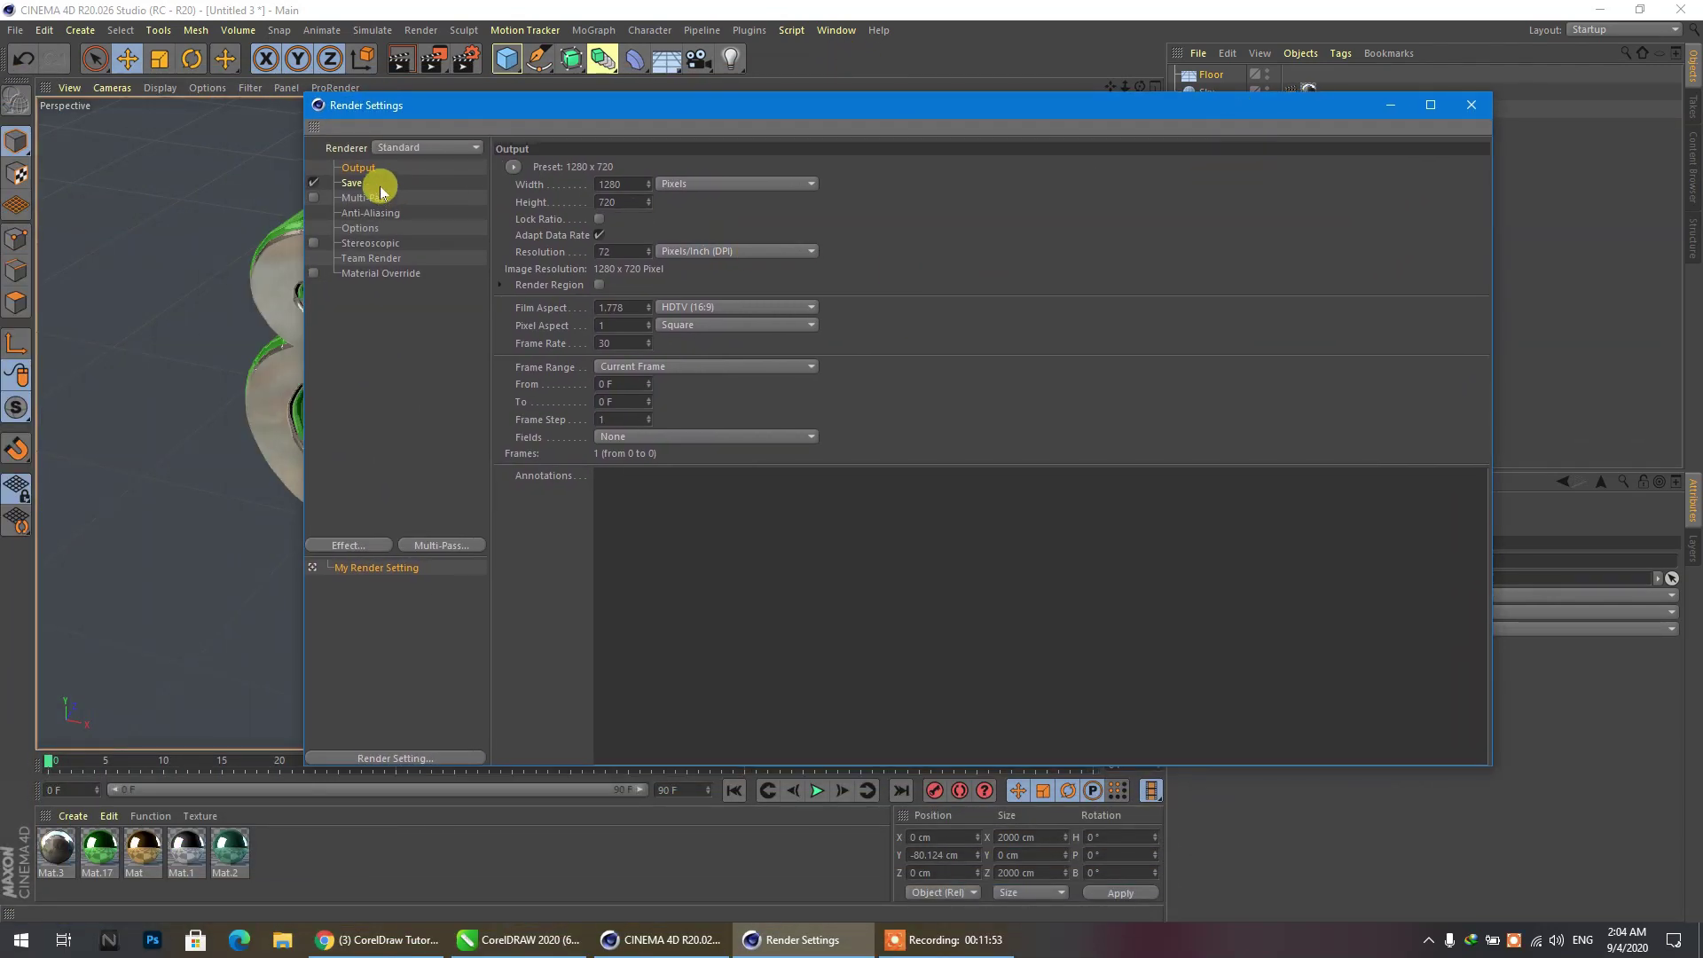
# Set the render output to the Film/Video preset HDTV 1080 29.97.
pyautogui.click(512, 167)
pyautogui.moveTo(552, 202)
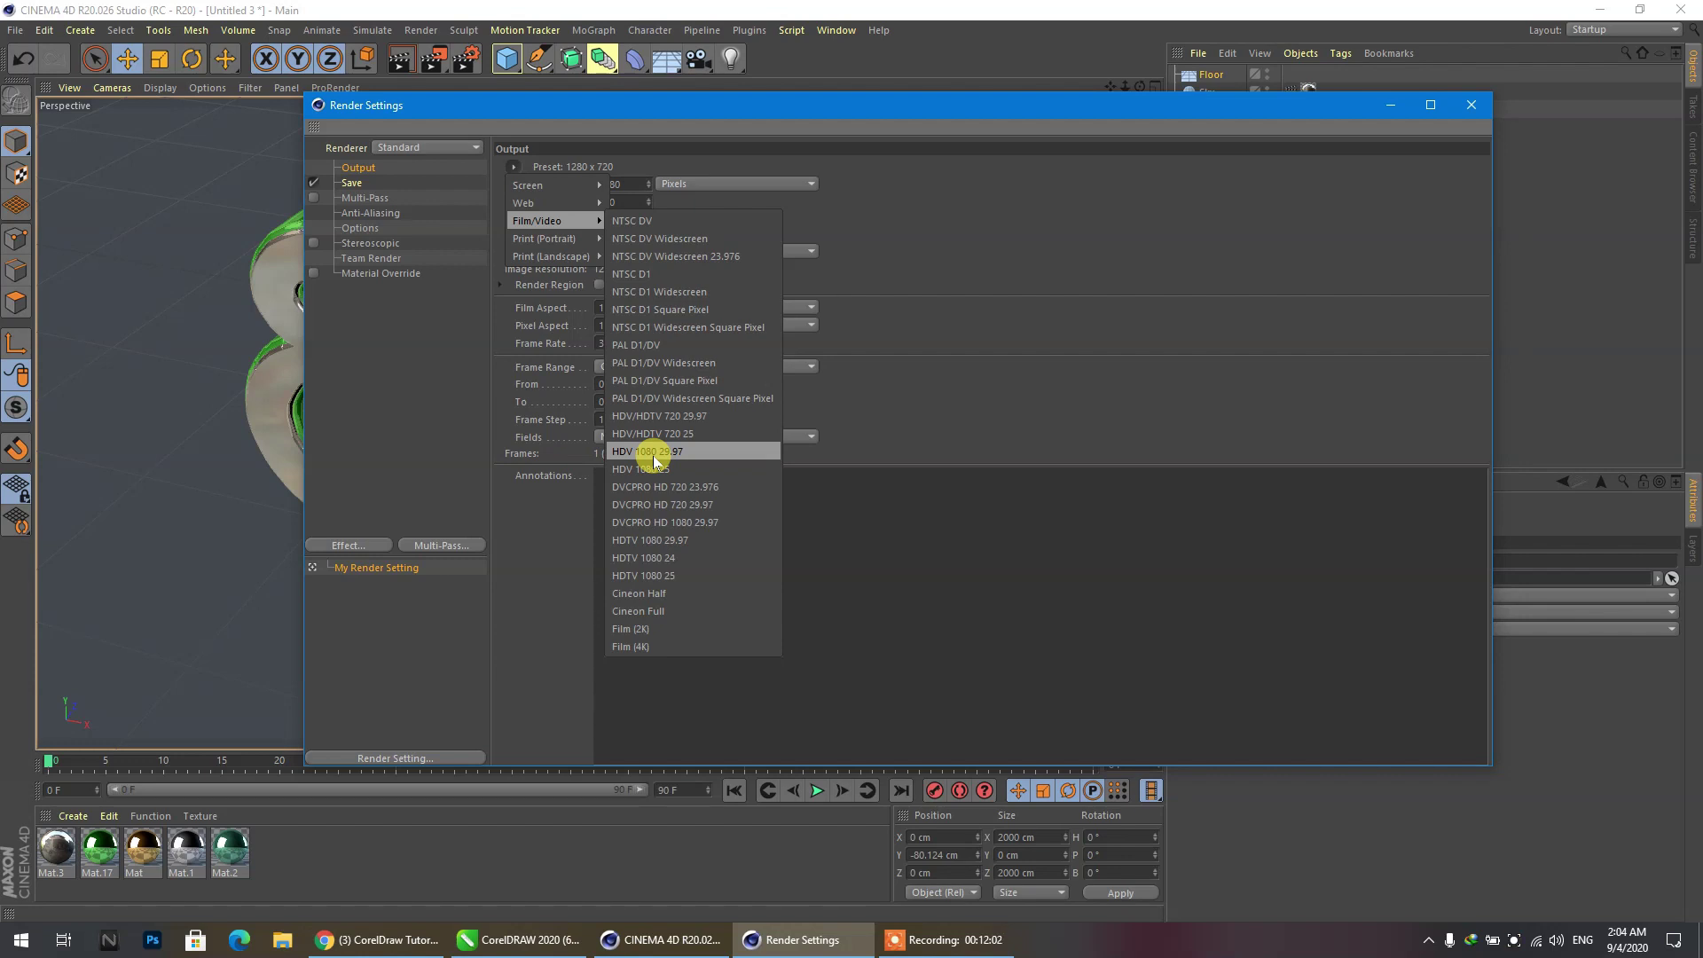
pyautogui.click(653, 453)
pyautogui.click(508, 168)
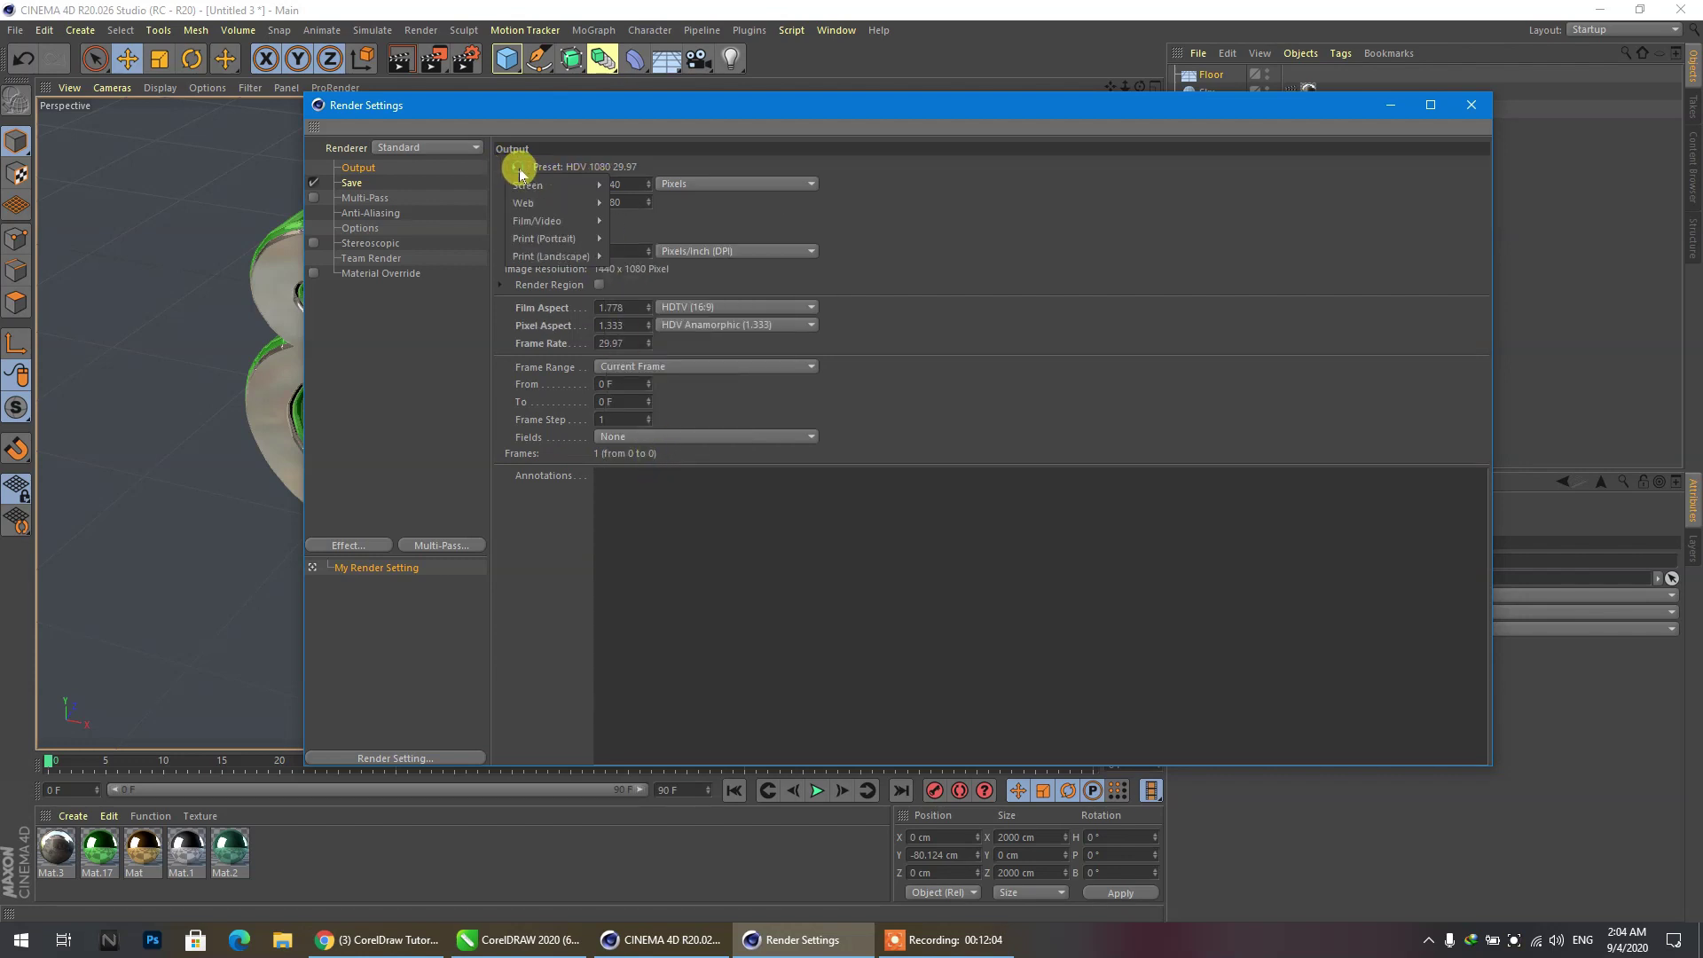
pyautogui.moveTo(525, 221)
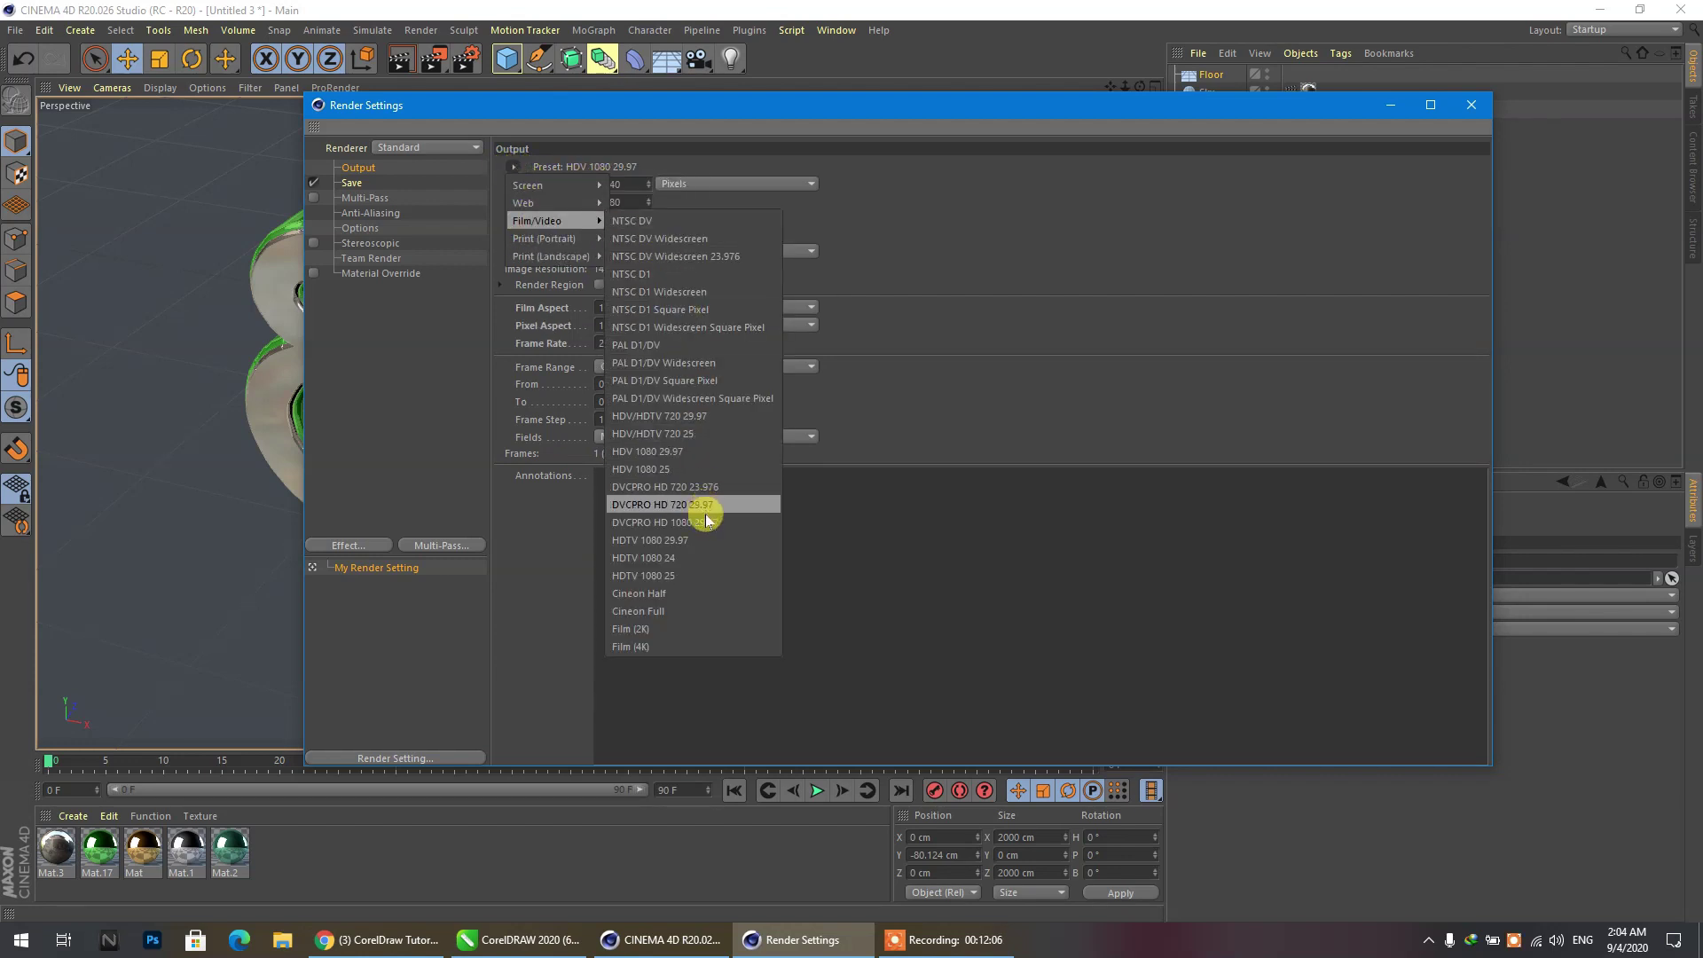
pyautogui.click(679, 541)
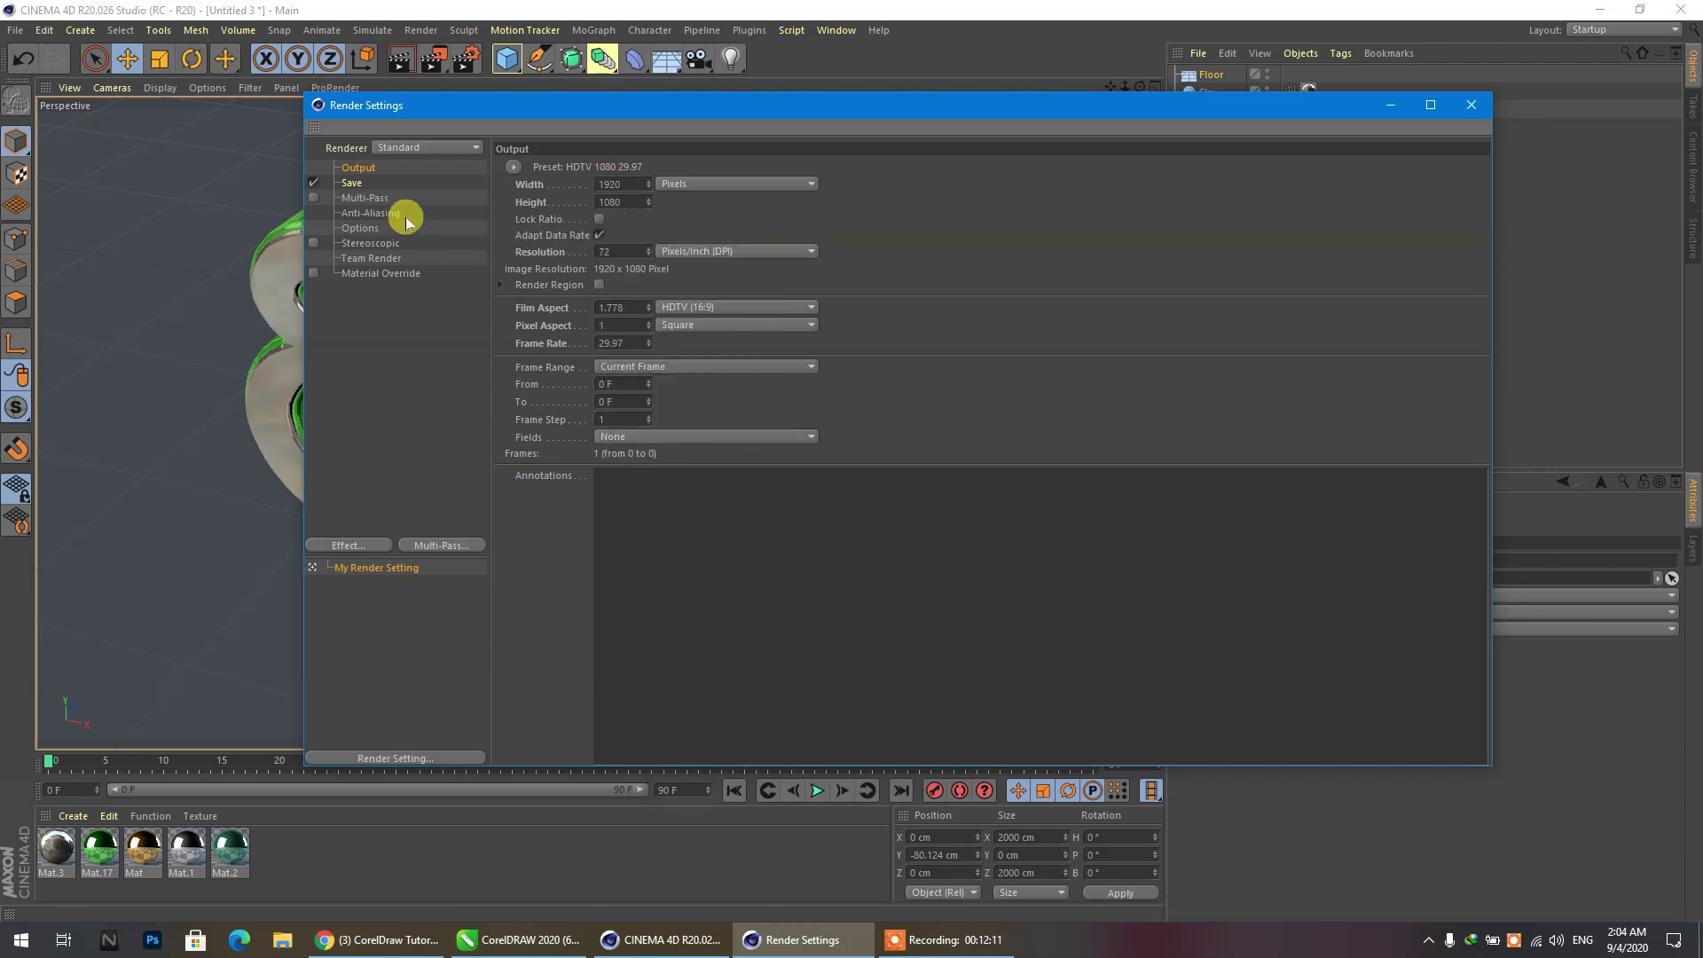
# Set the render's anti-aliasing to Best.
pyautogui.click(369, 213)
pyautogui.click(695, 168)
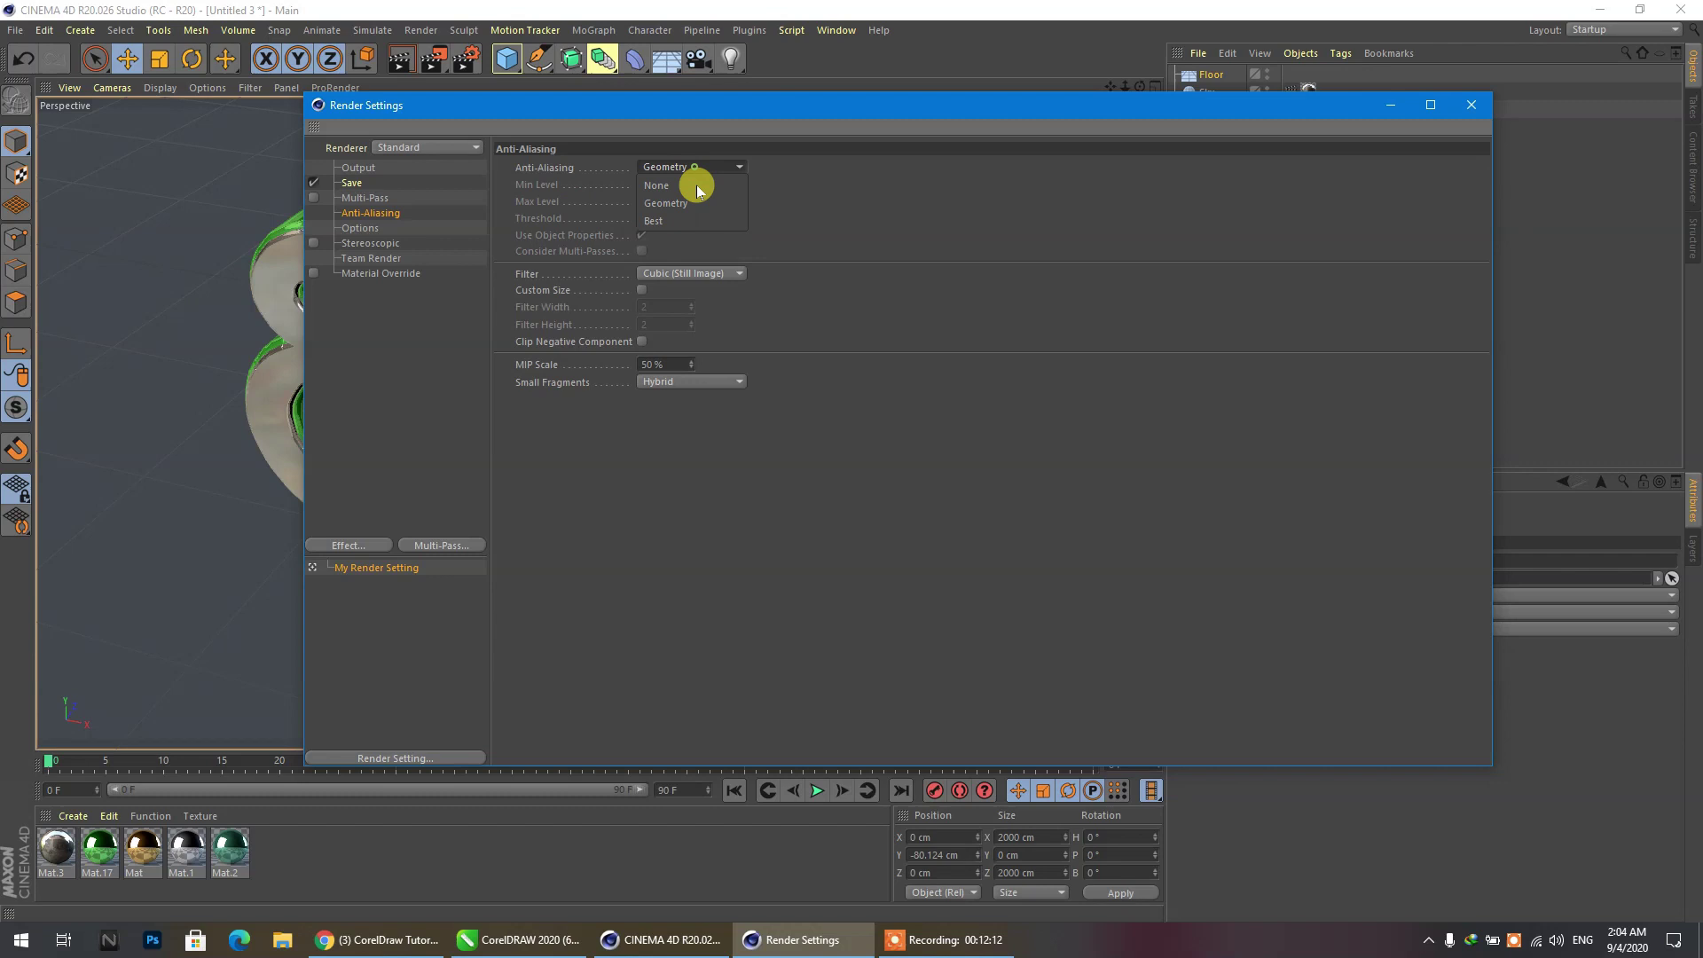
pyautogui.click(652, 224)
# Try adding the Ambient Occlusion effect to the render settings, and remove it again.
pyautogui.rightClick(369, 336)
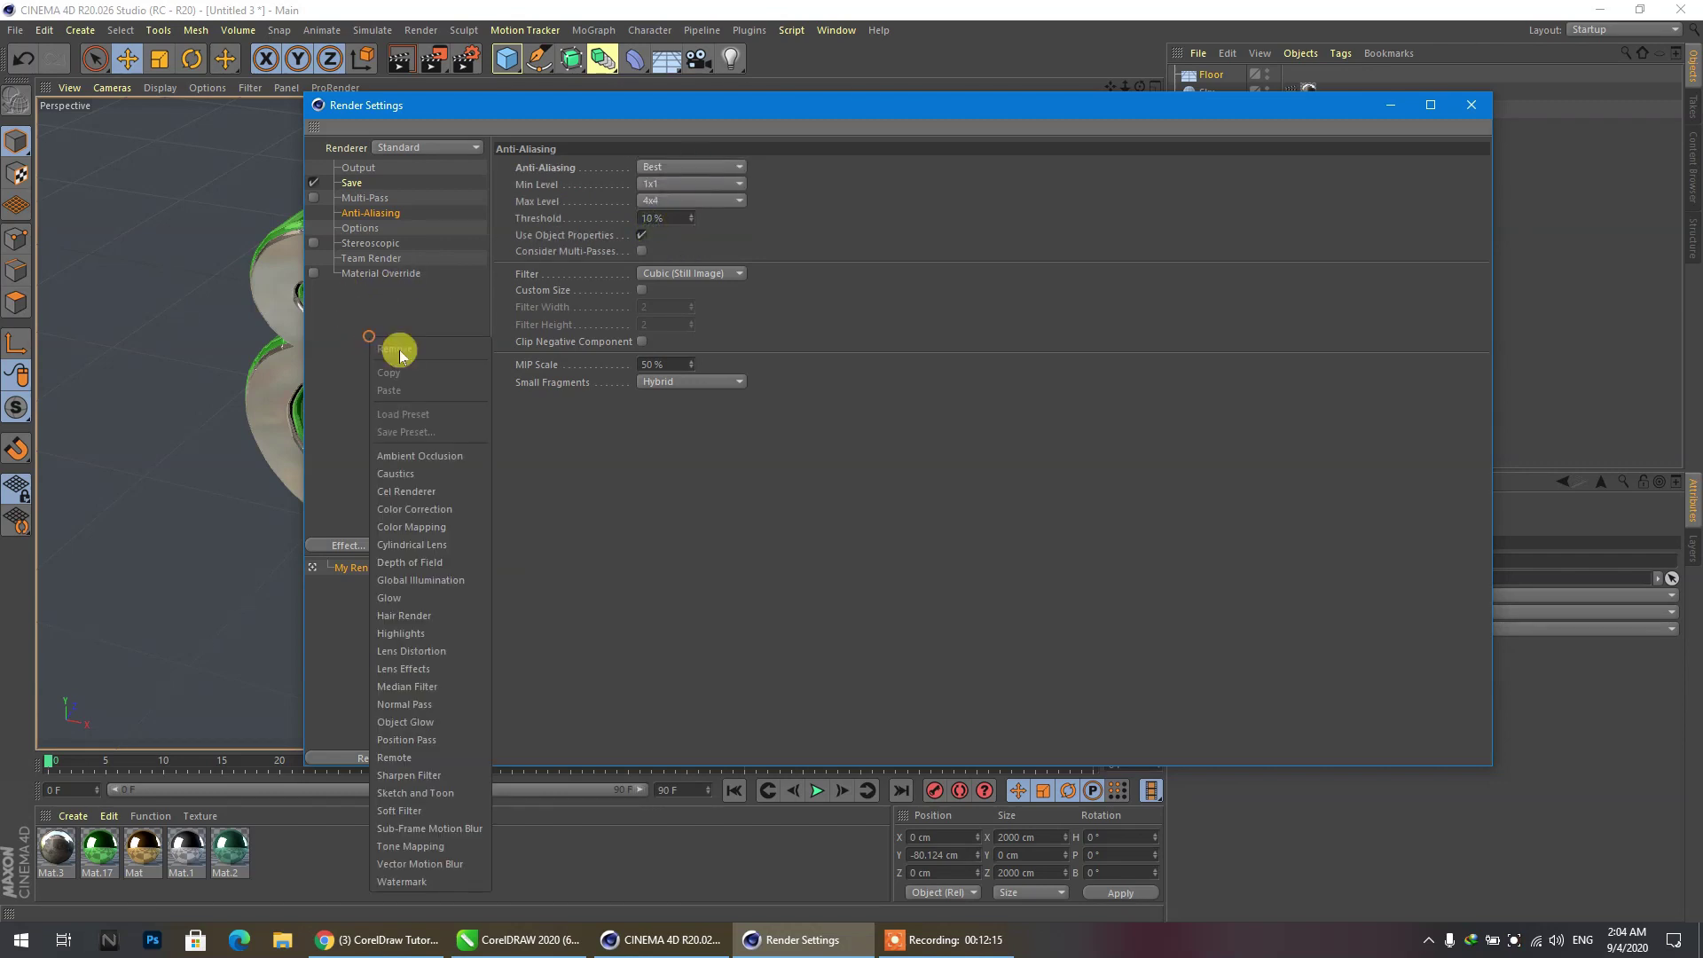
pyautogui.click(418, 459)
pyautogui.rightClick(418, 453)
pyautogui.click(360, 390)
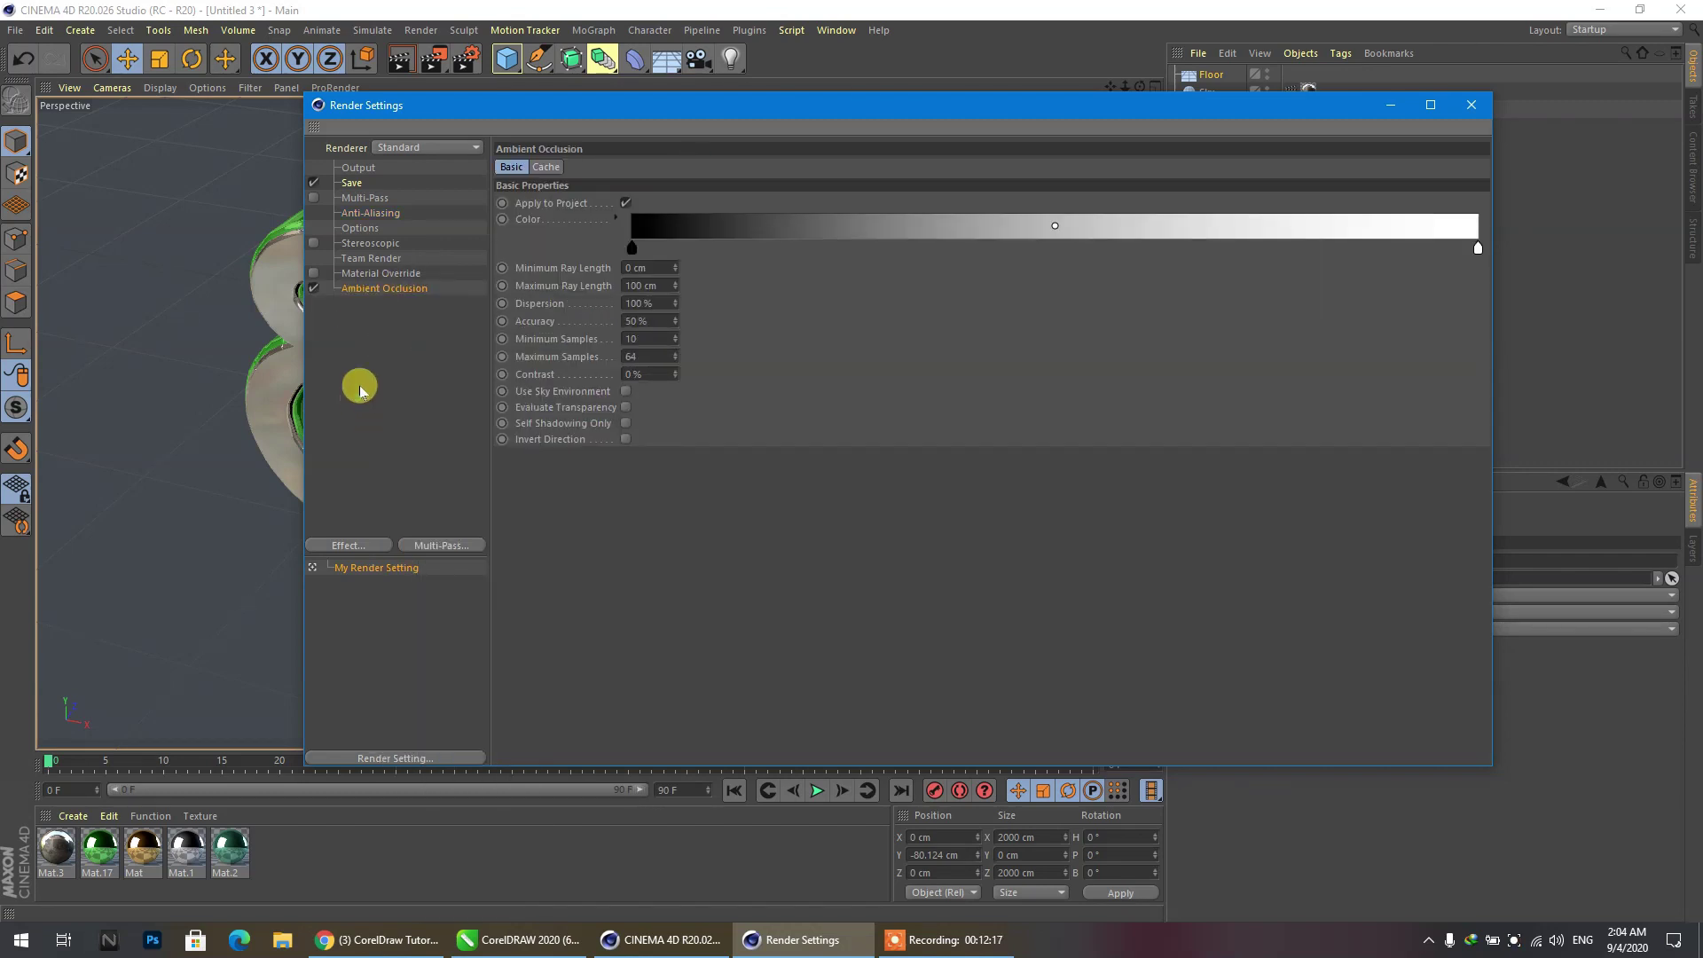
pyautogui.rightClick(369, 288)
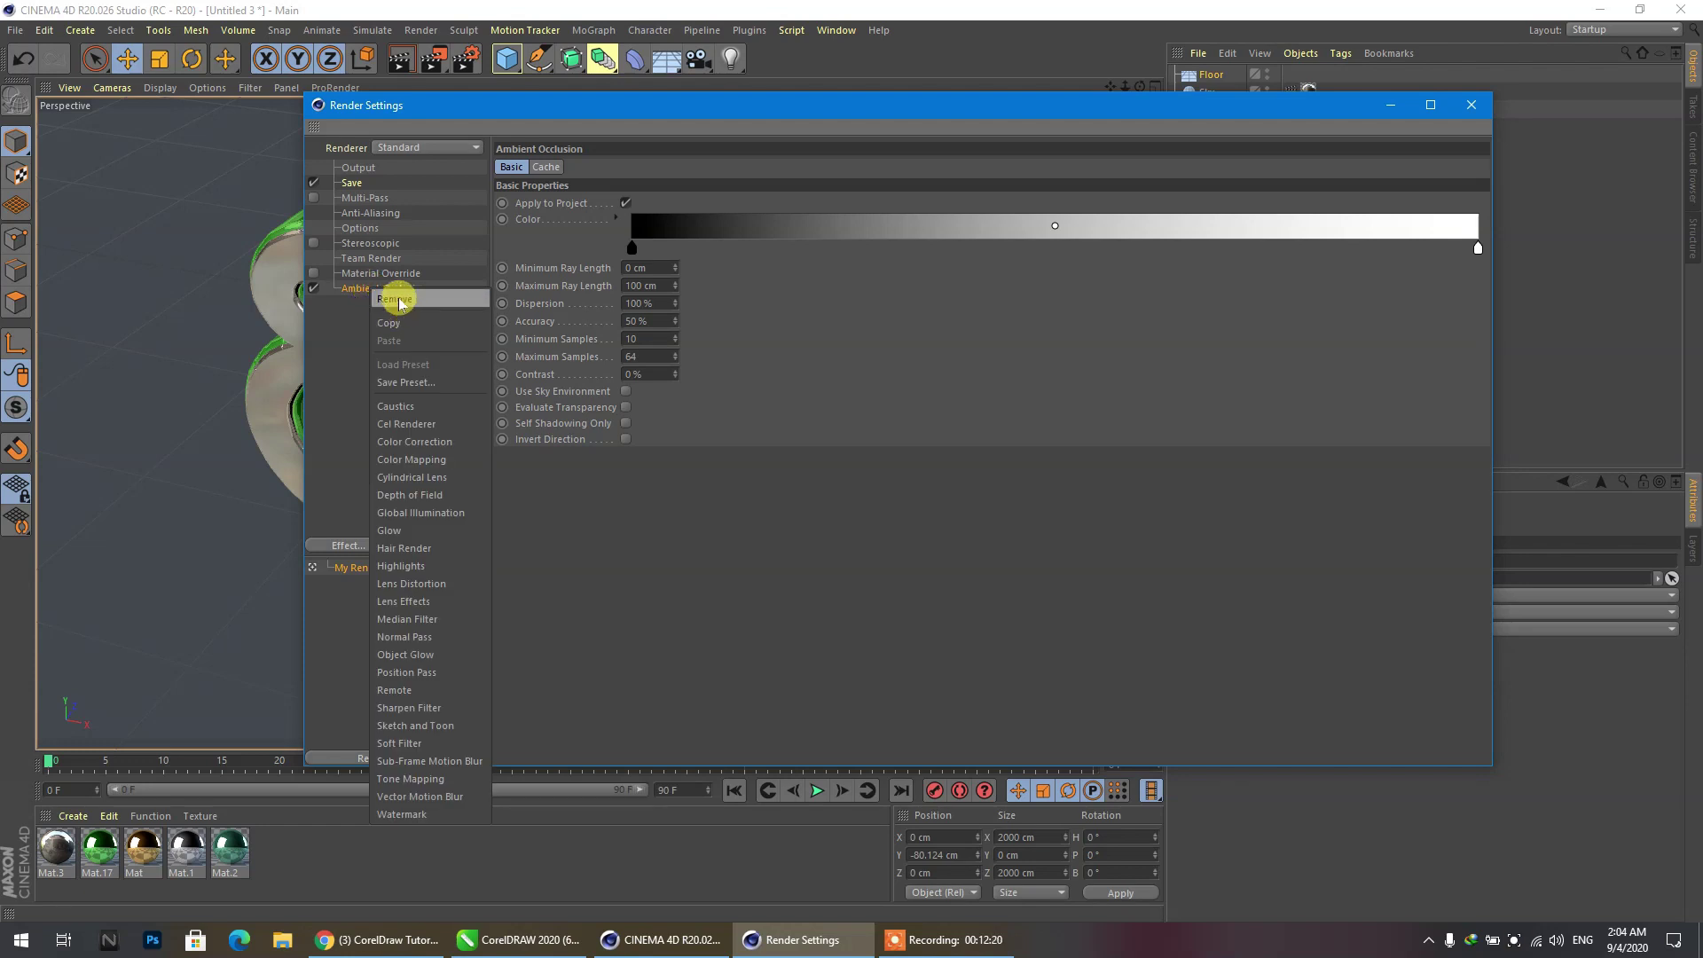
pyautogui.click(398, 299)
# Close the render settings, create a new default material and apply it to the Floor.
pyautogui.click(1465, 108)
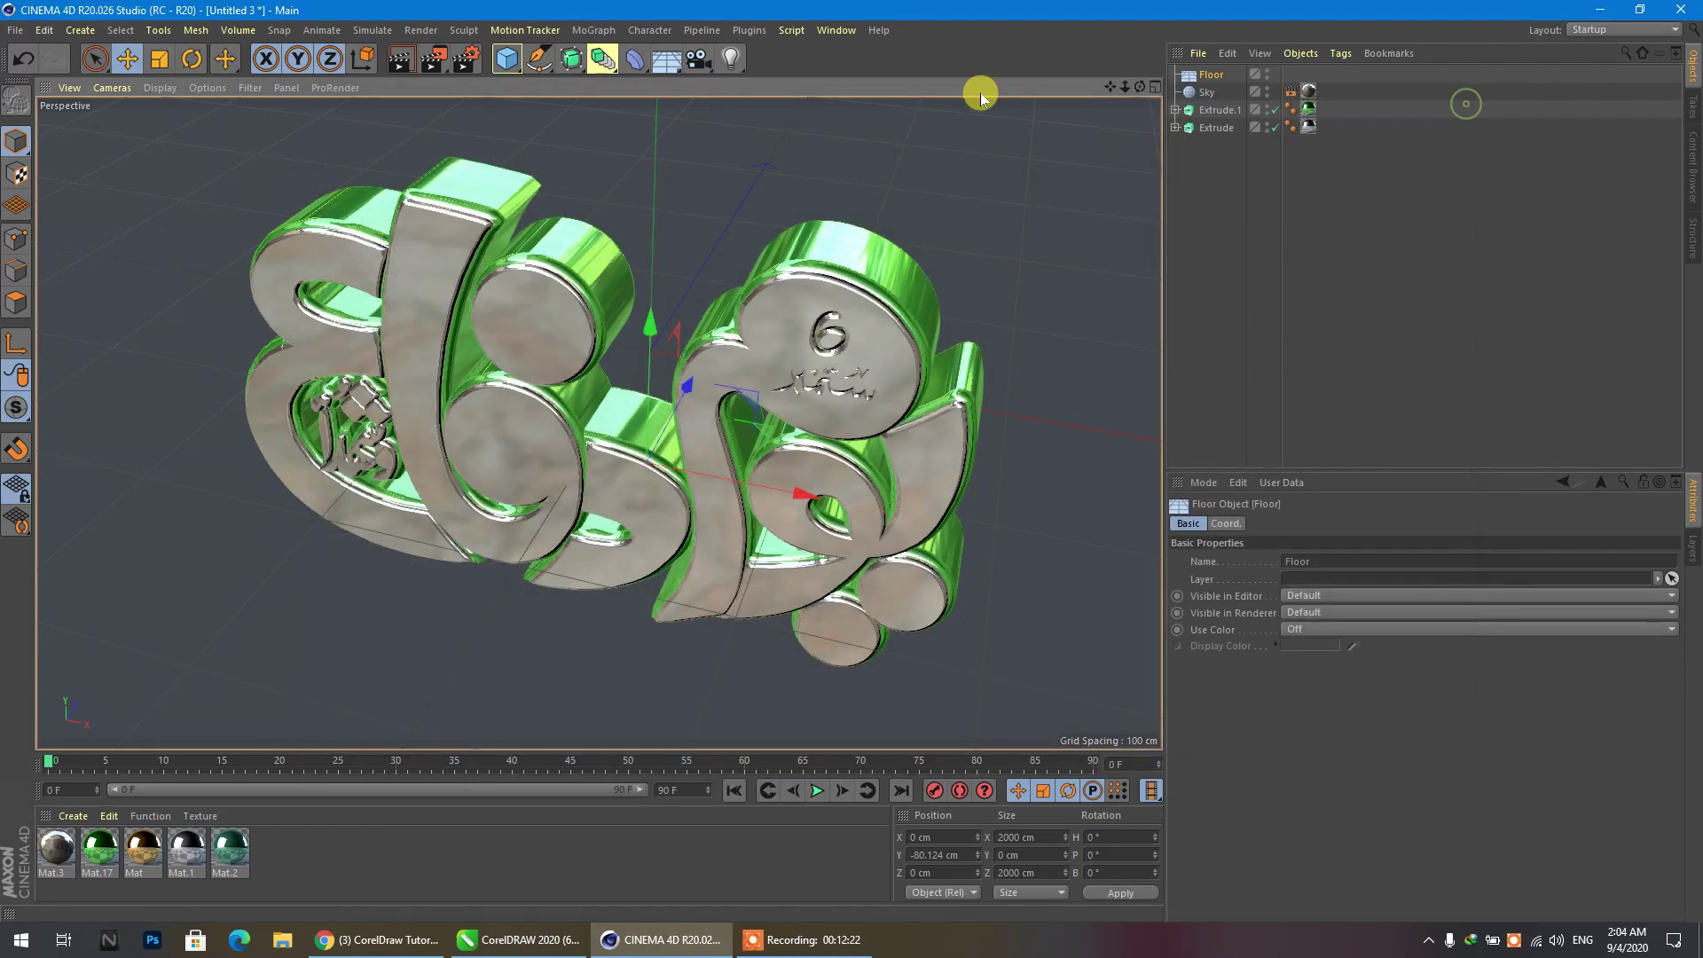
pyautogui.doubleClick(413, 855)
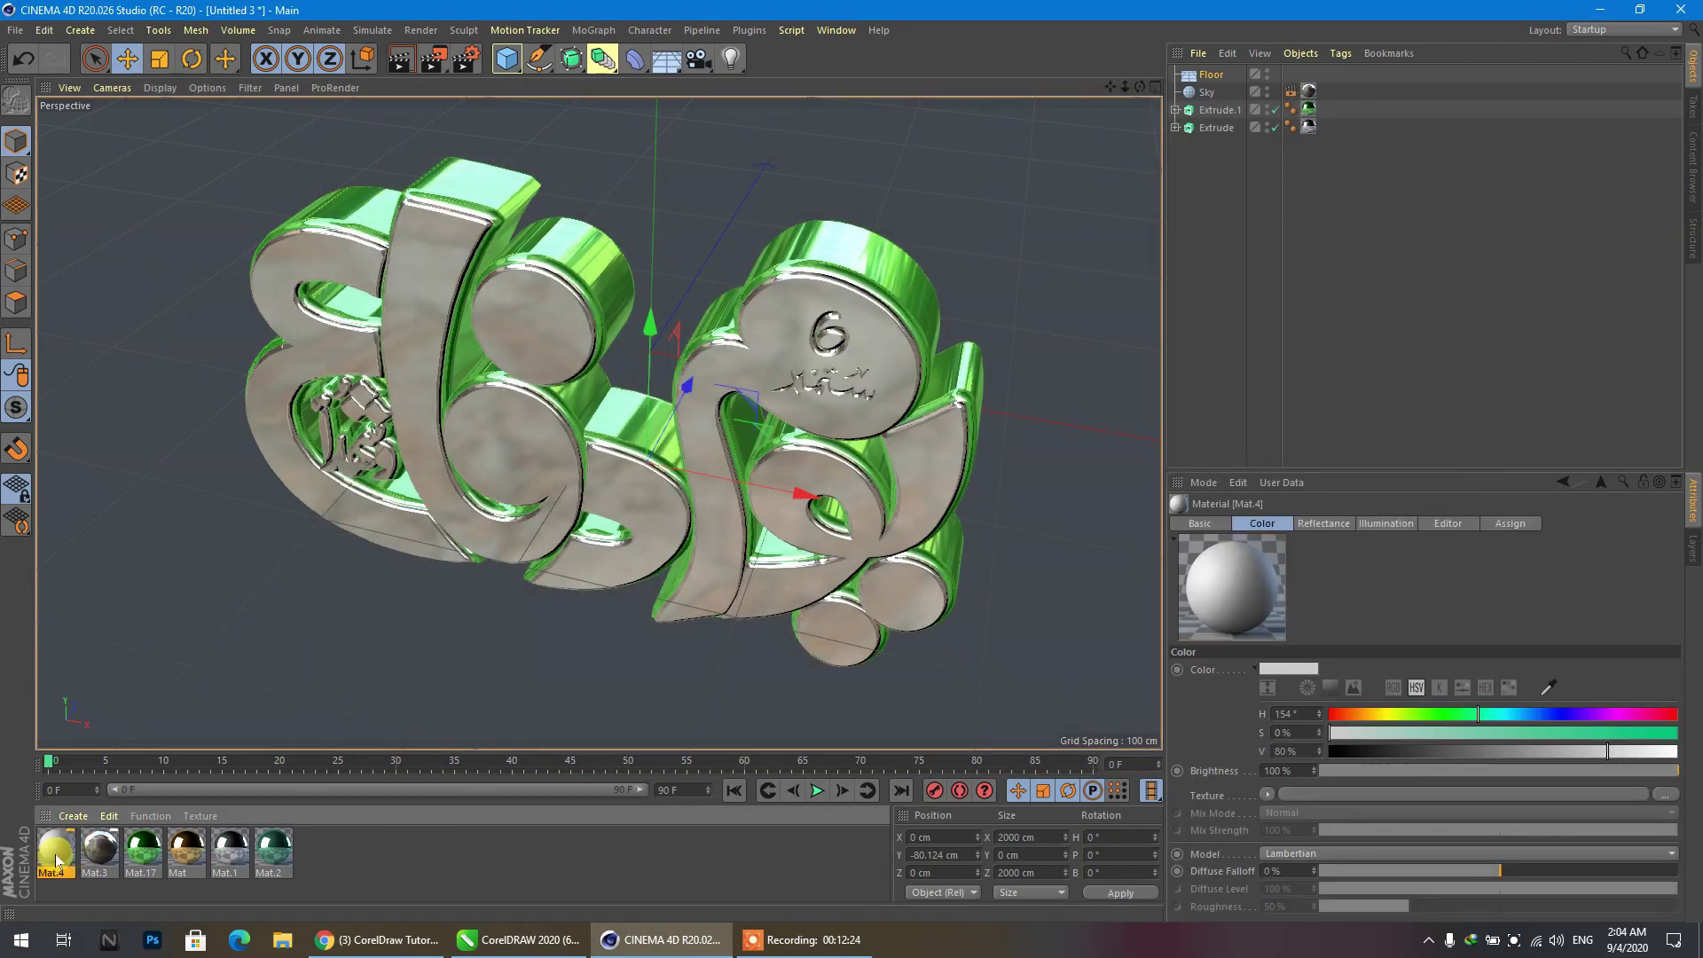
pyautogui.moveTo(55, 853); pyautogui.dragTo(138, 646)
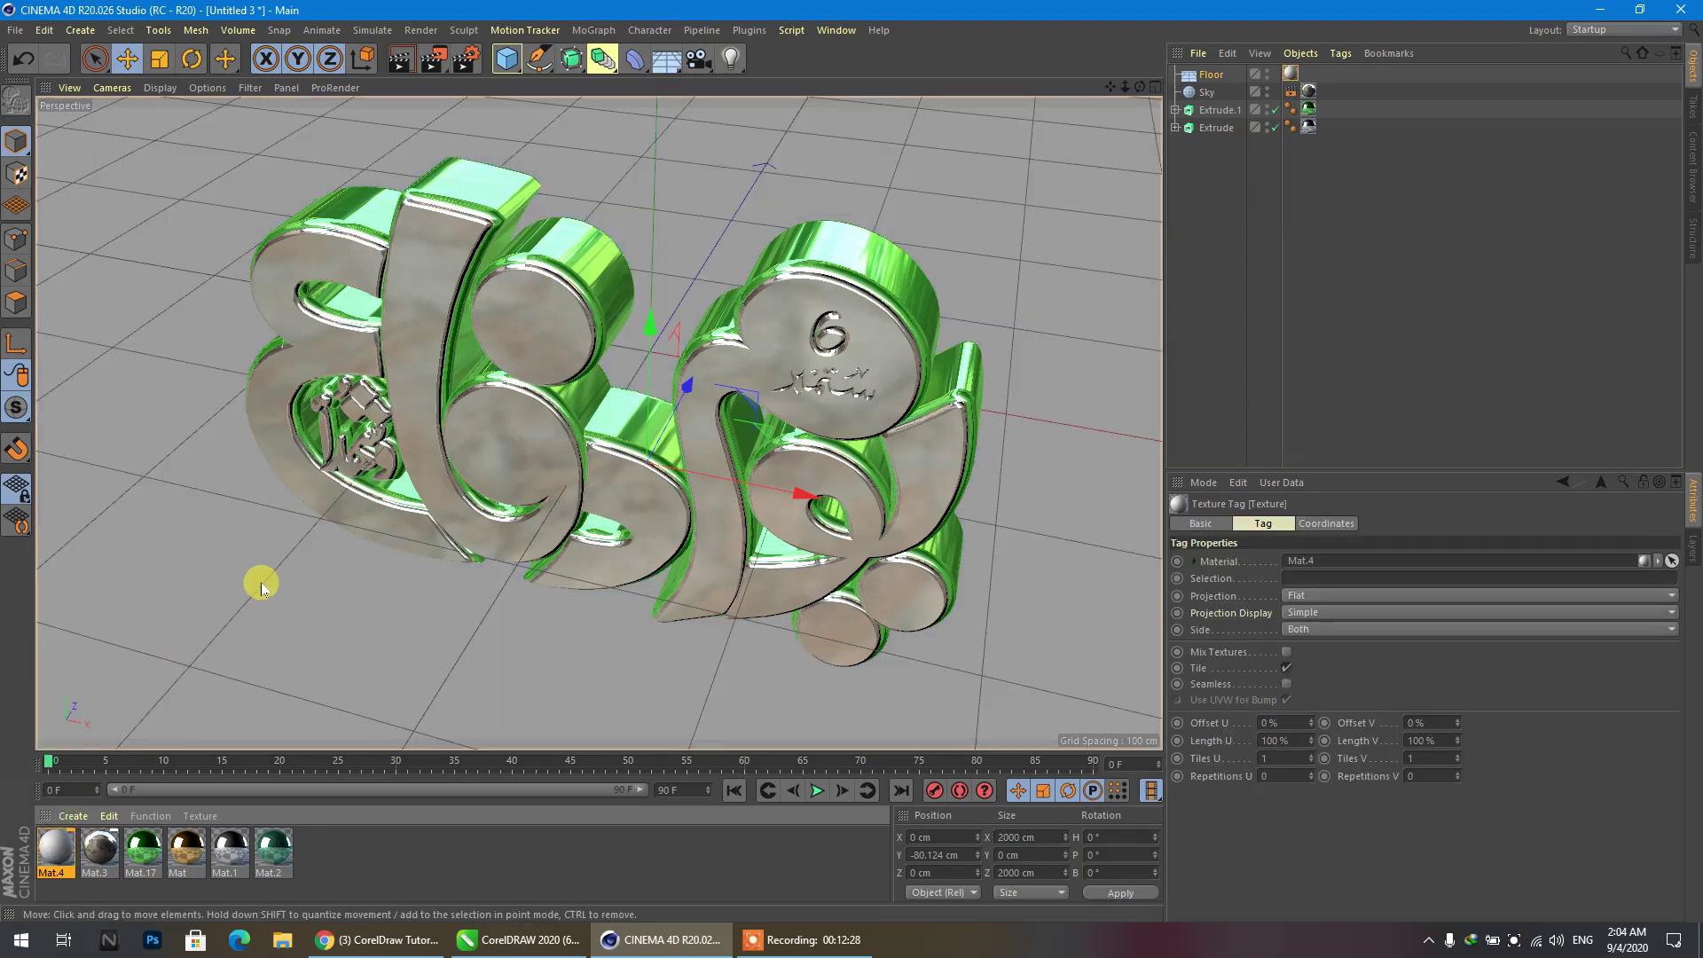
# Render the scene to the Picture Viewer and shrink its window so the whole viewer floats over the main interface.
pyautogui.click(435, 63)
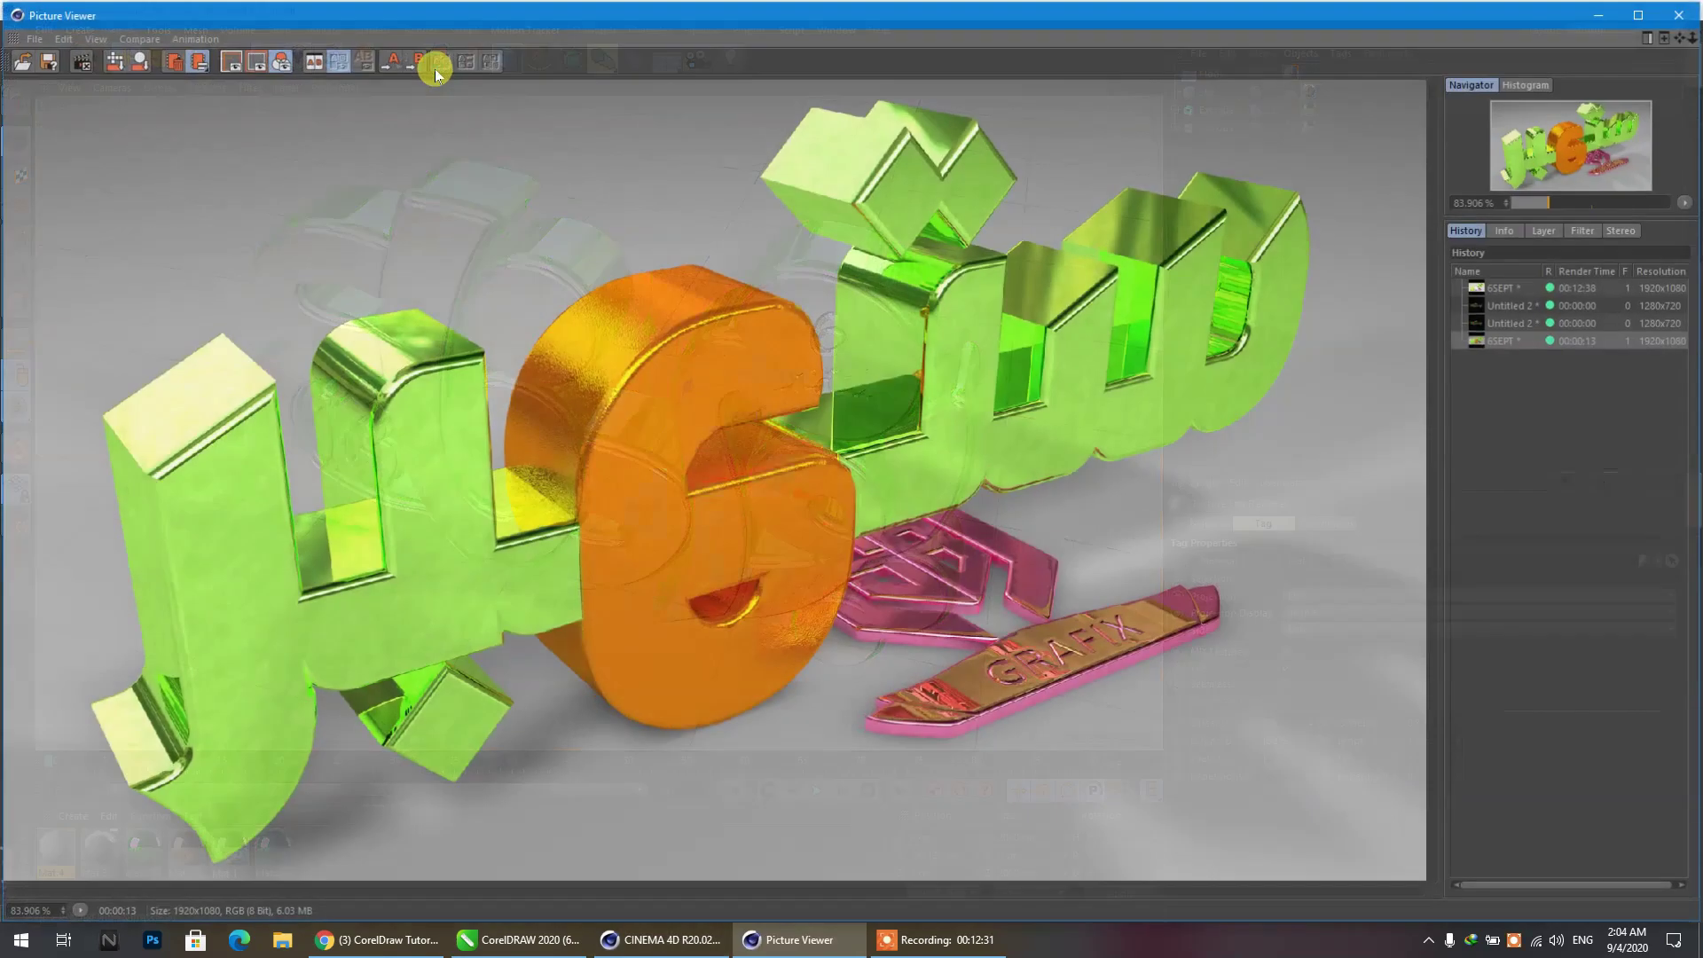
pyautogui.click(1644, 13)
pyautogui.click(1640, 11)
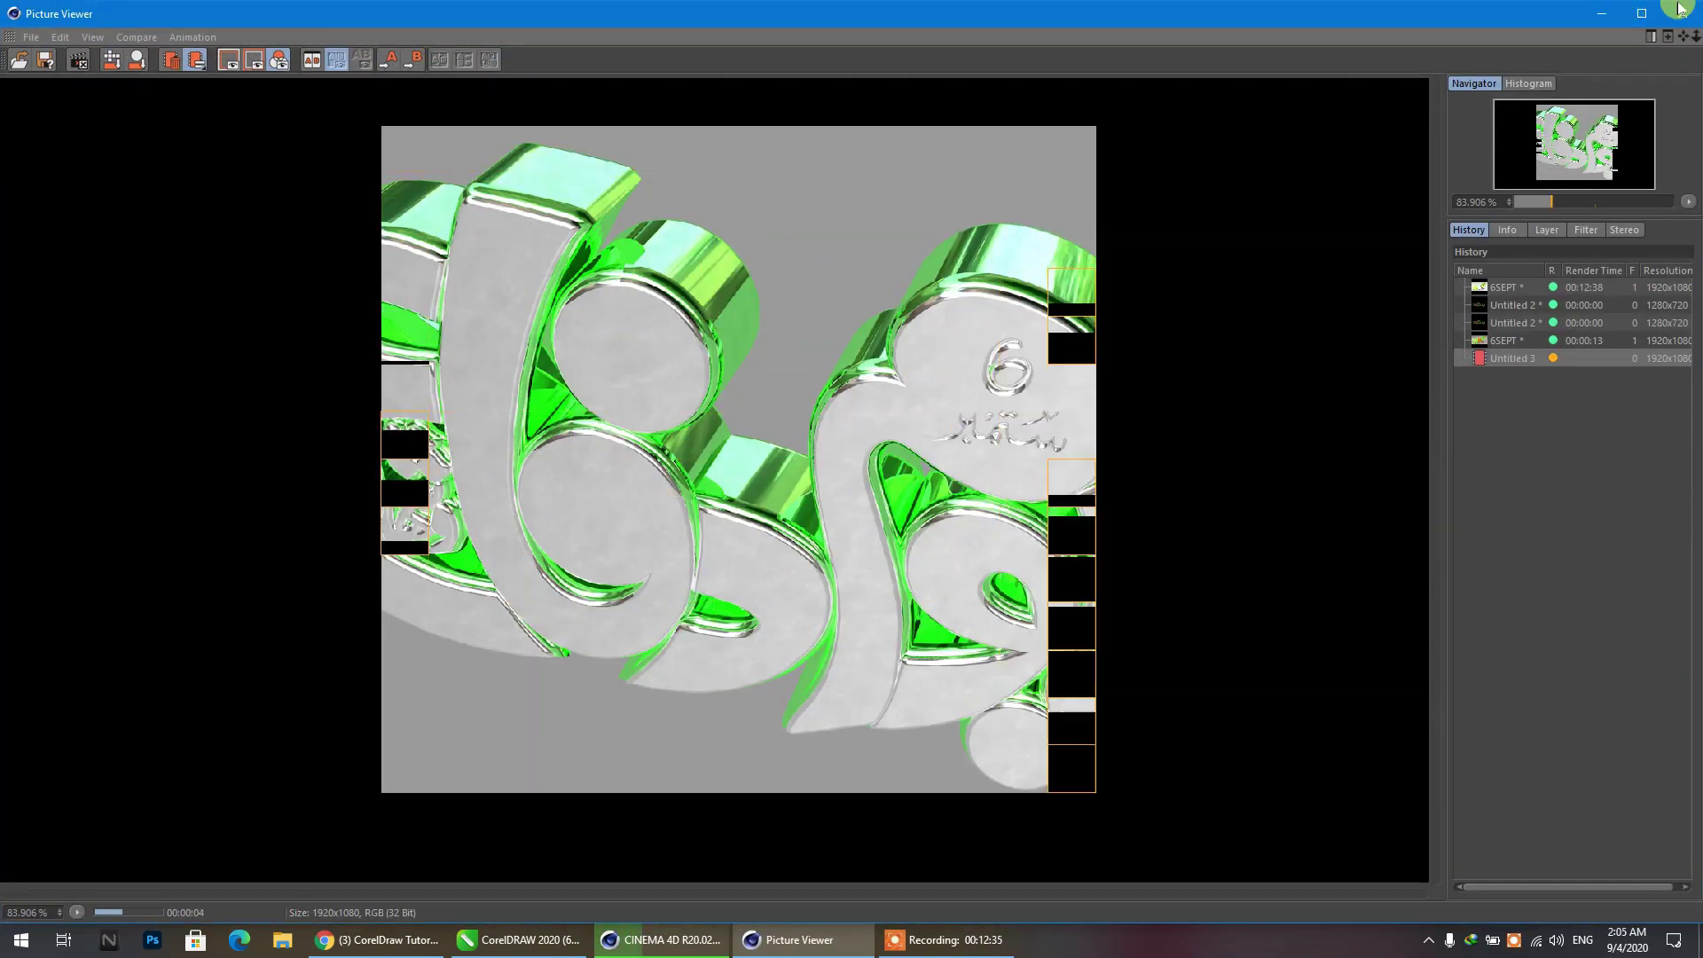
pyautogui.moveTo(1389, 15); pyautogui.dragTo(1294, 42)
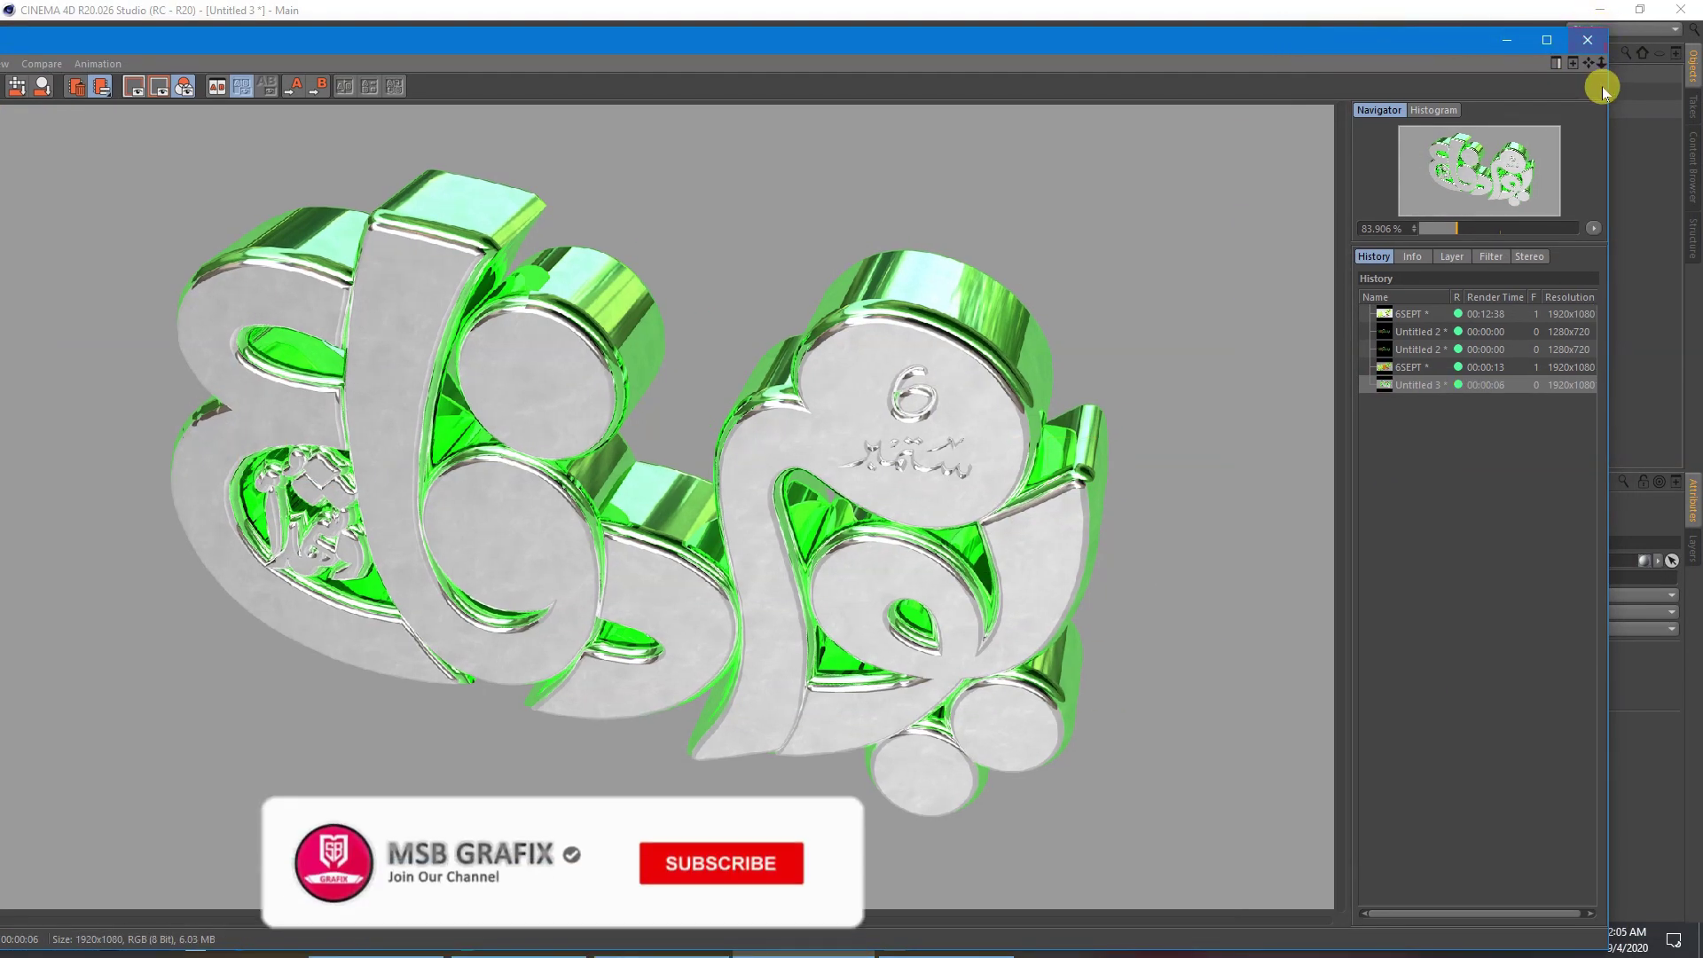
pyautogui.moveTo(1603, 94); pyautogui.dragTo(1280, 117)
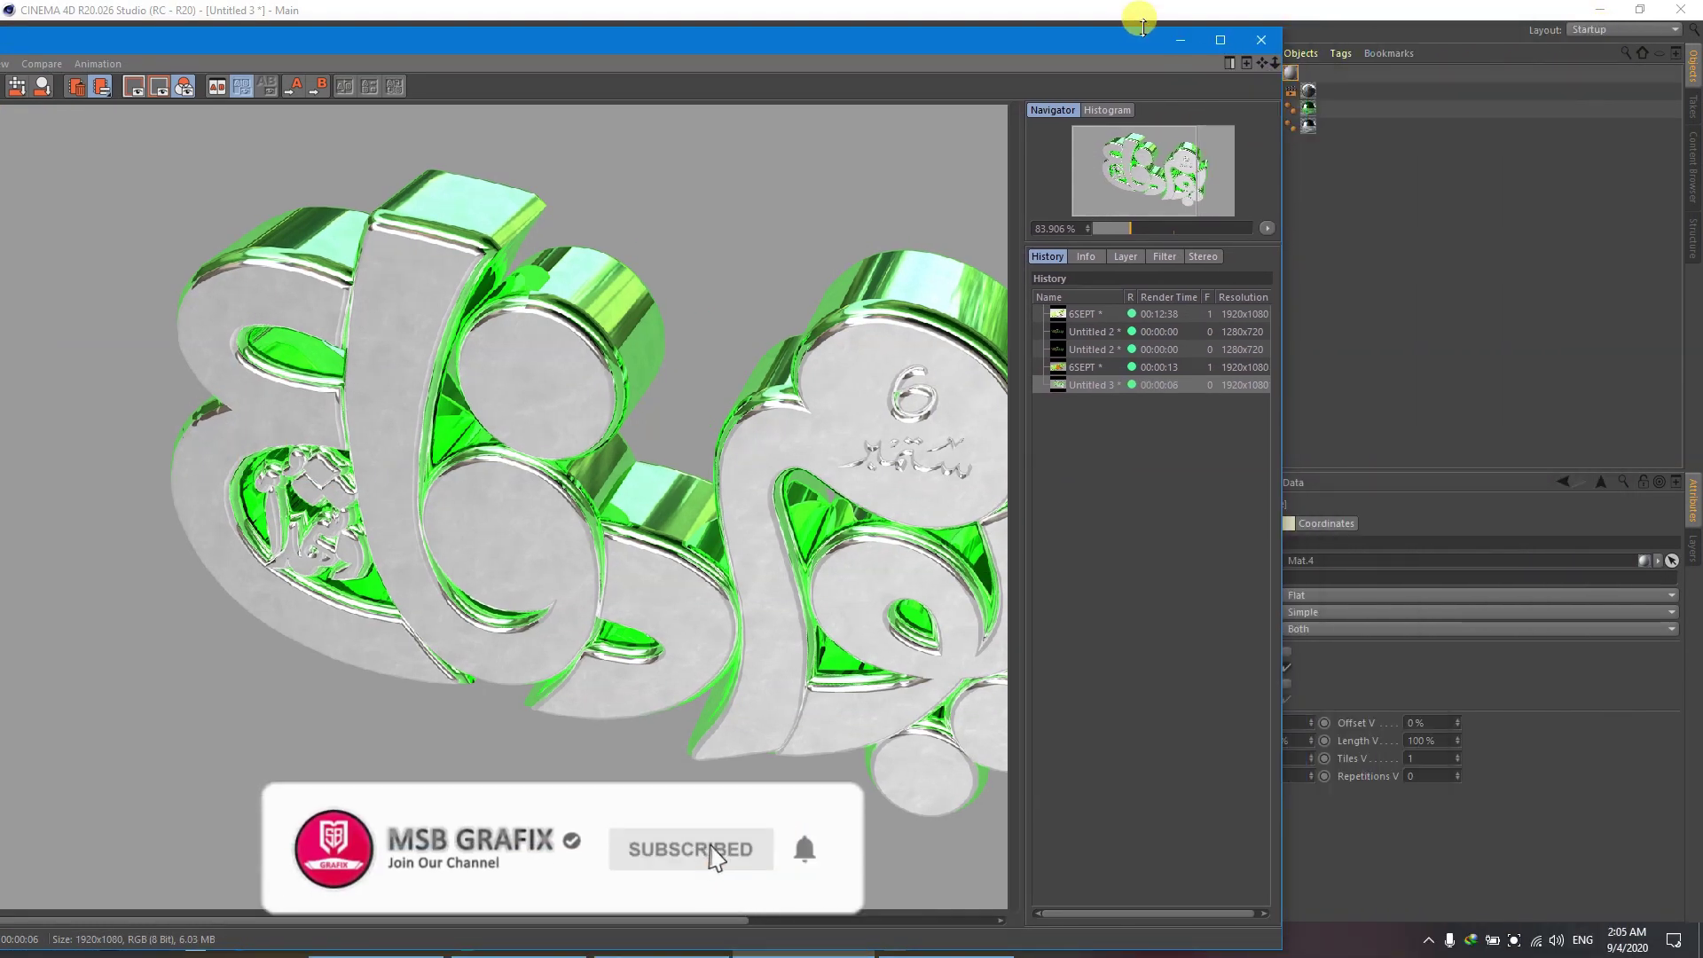
pyautogui.moveTo(1143, 29); pyautogui.dragTo(1121, 184)
pyautogui.moveTo(1112, 200); pyautogui.dragTo(1401, 71)
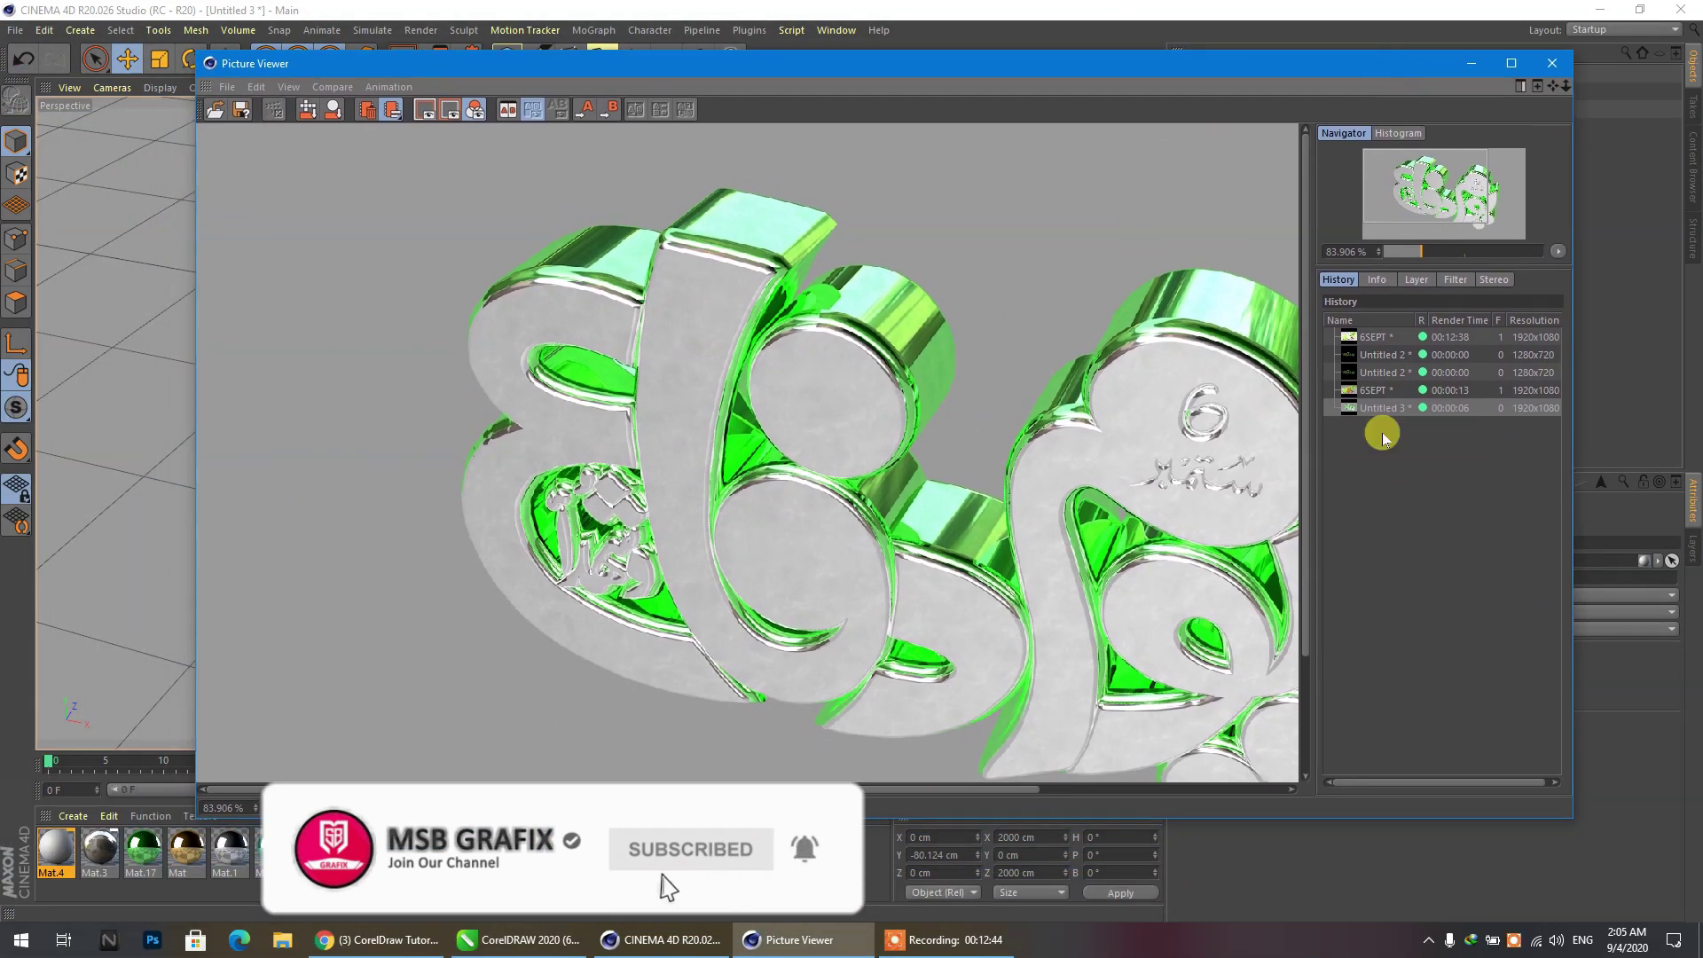
# Inspect the whole floor render at a reduced zoom in the Picture Viewer, and close the viewer.
pyautogui.click(1555, 254)
pyautogui.click(1555, 254)
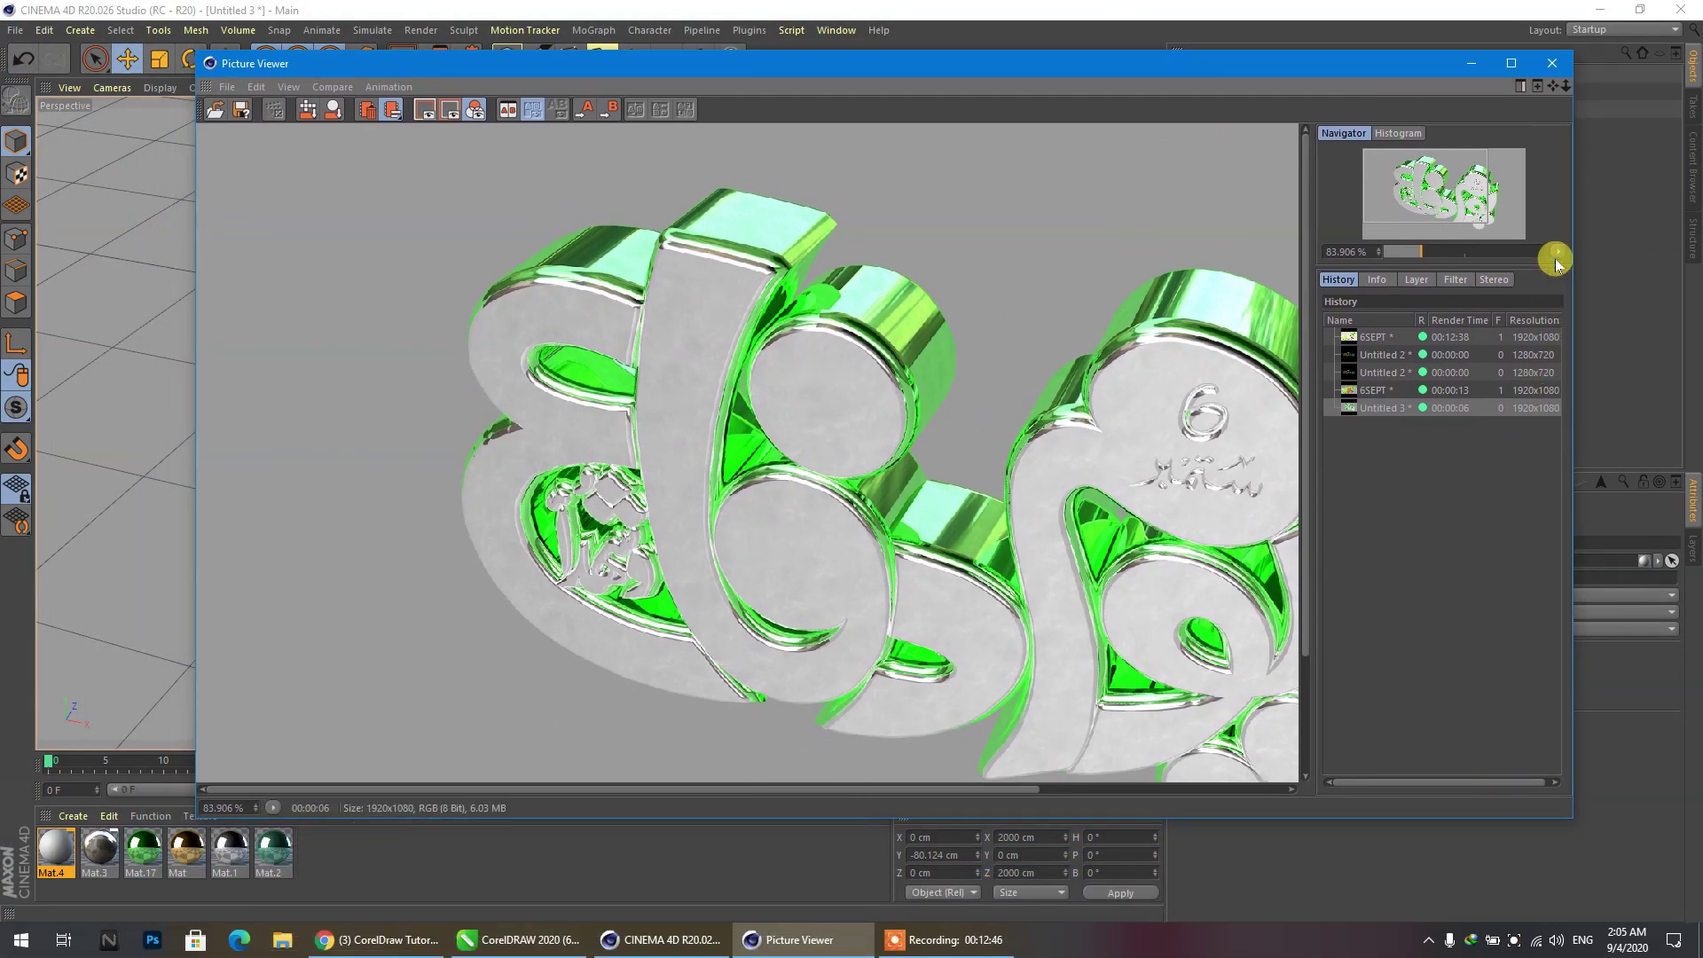
pyautogui.click(1555, 255)
pyautogui.click(1574, 270)
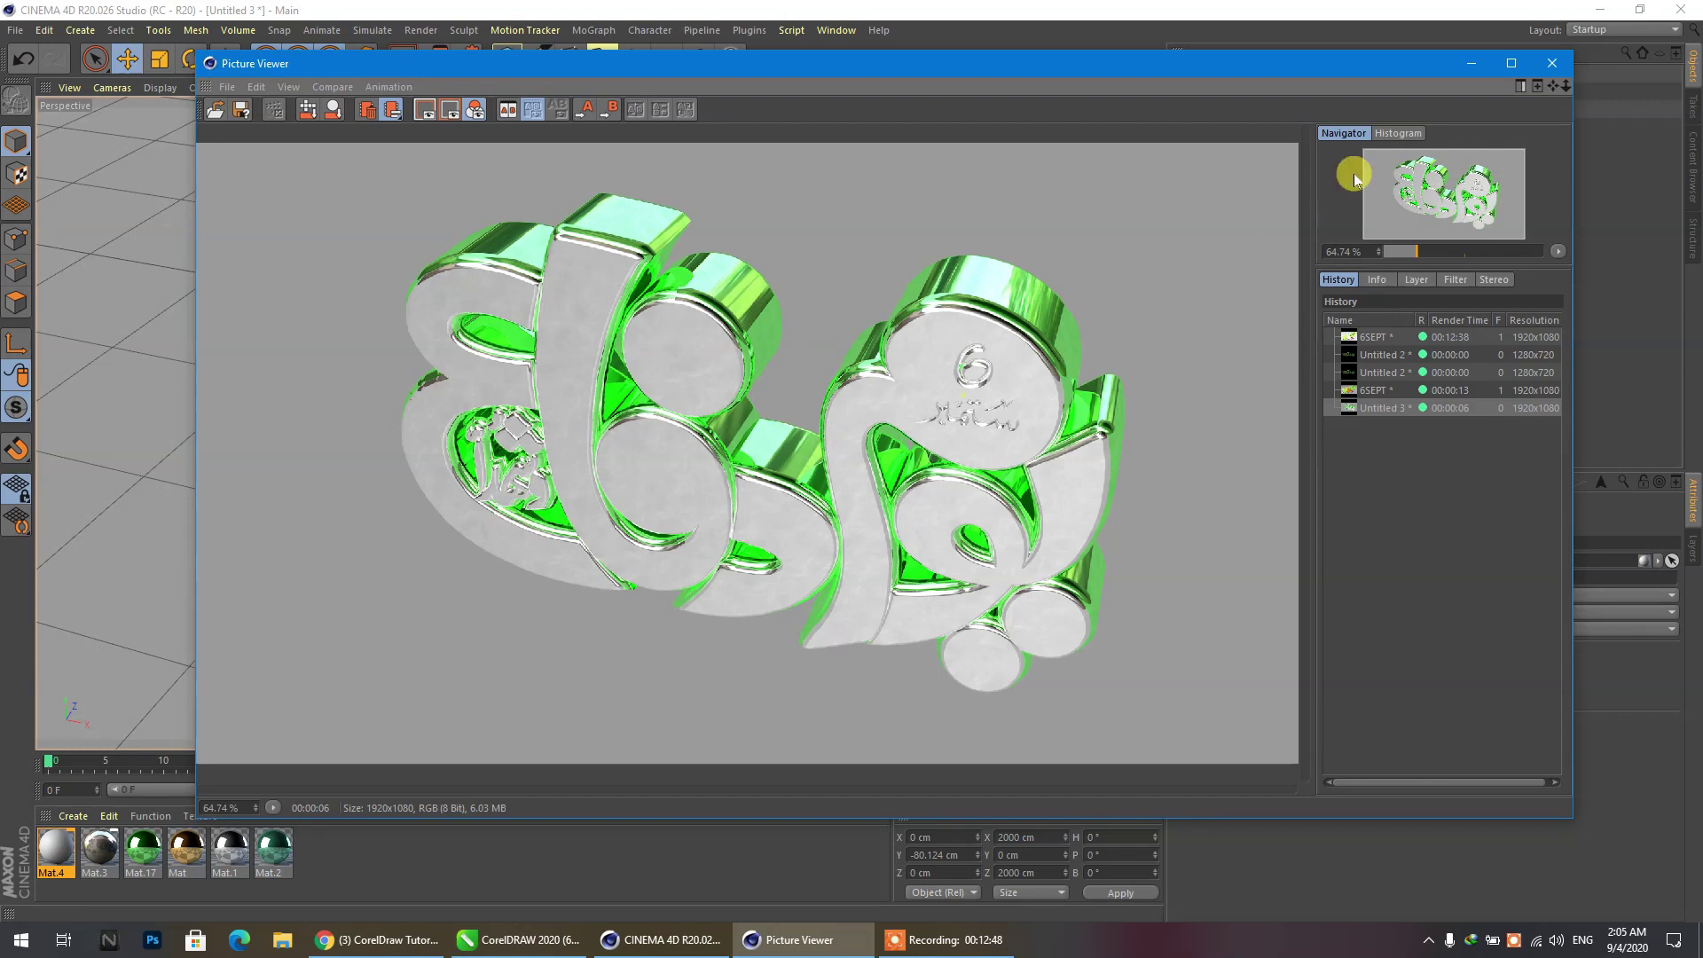
pyautogui.click(1552, 63)
# Add an omni light above and in front of the lettering, and place a copy beyond its other end at about X 404, Y 470, Z -325 cm.
pyautogui.moveTo(738, 67); pyautogui.dragTo(817, 86)
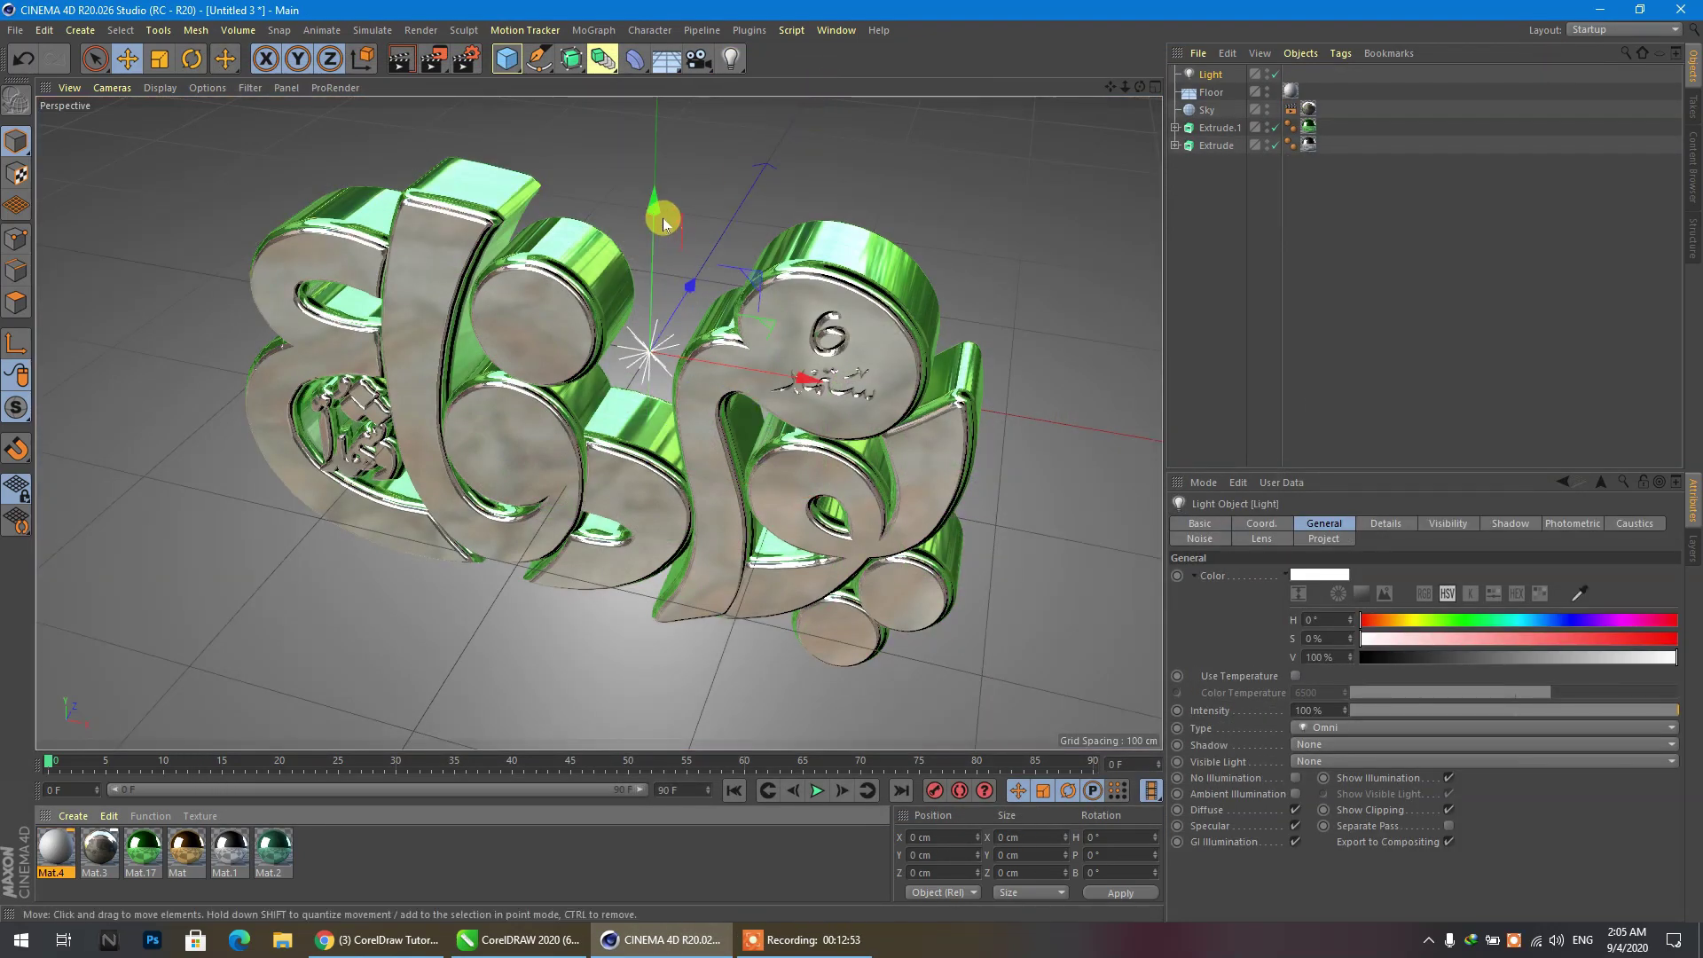
pyautogui.moveTo(655, 208); pyautogui.dragTo(655, 4)
pyautogui.scroll(-8, 570, 406)
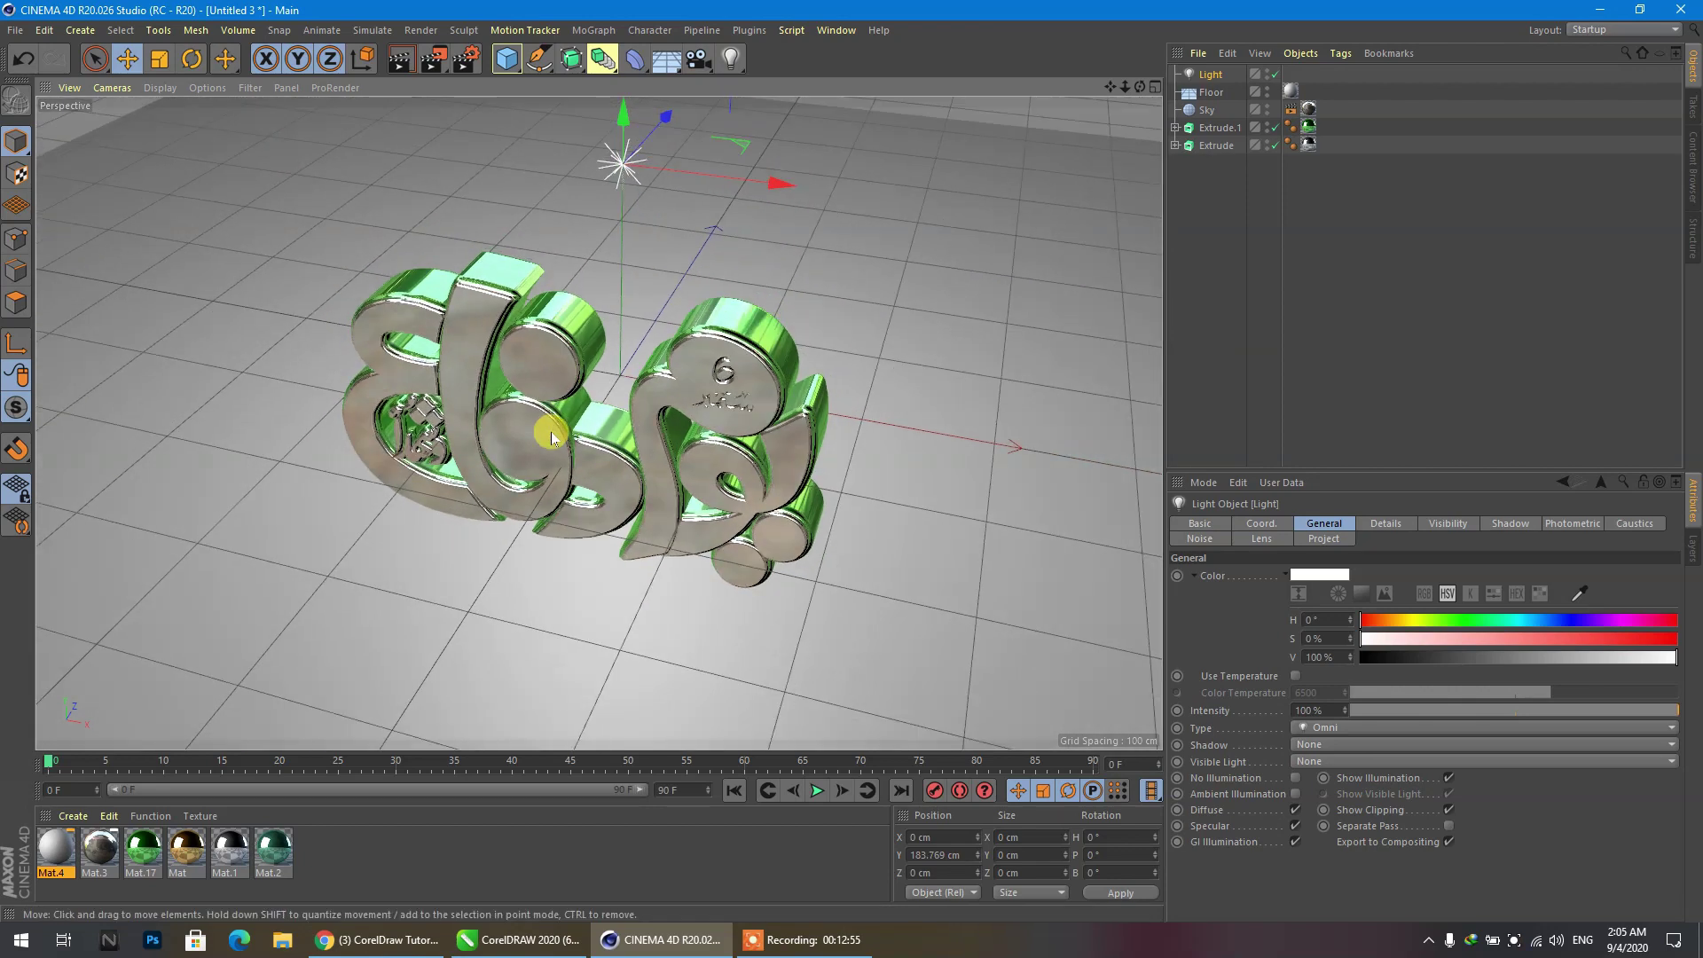
pyautogui.moveTo(642, 233); pyautogui.dragTo(482, 95)
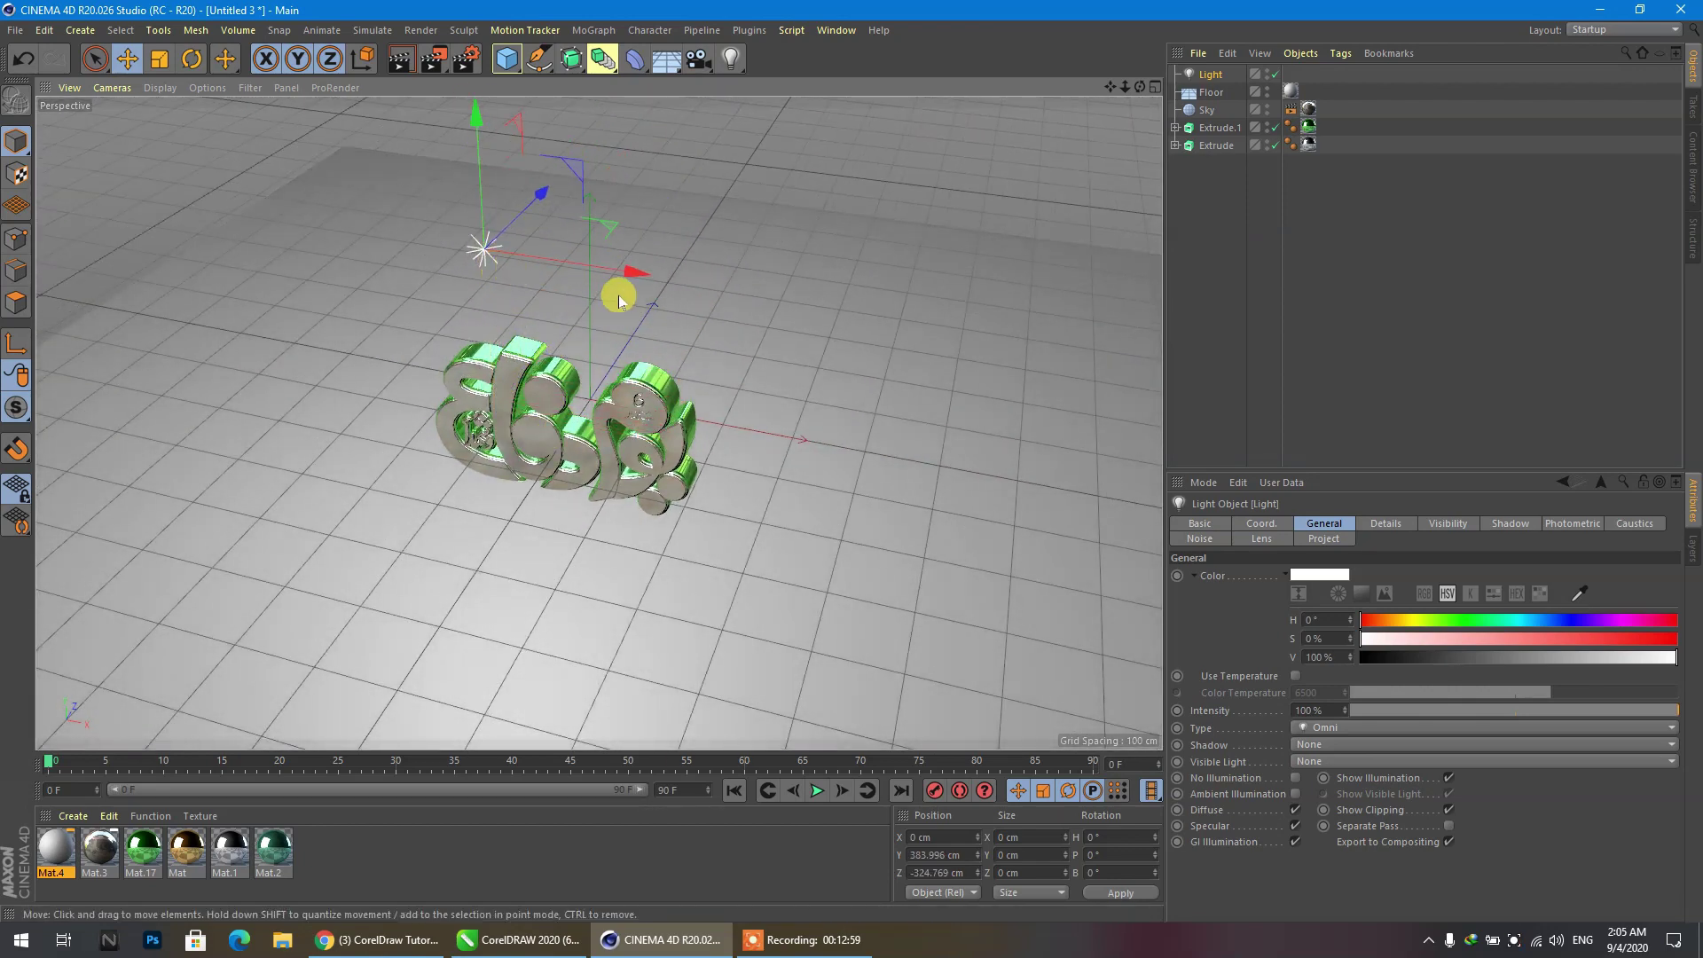
pyautogui.moveTo(642, 266); pyautogui.dragTo(1051, 323)
pyautogui.moveTo(883, 247); pyautogui.dragTo(922, 167)
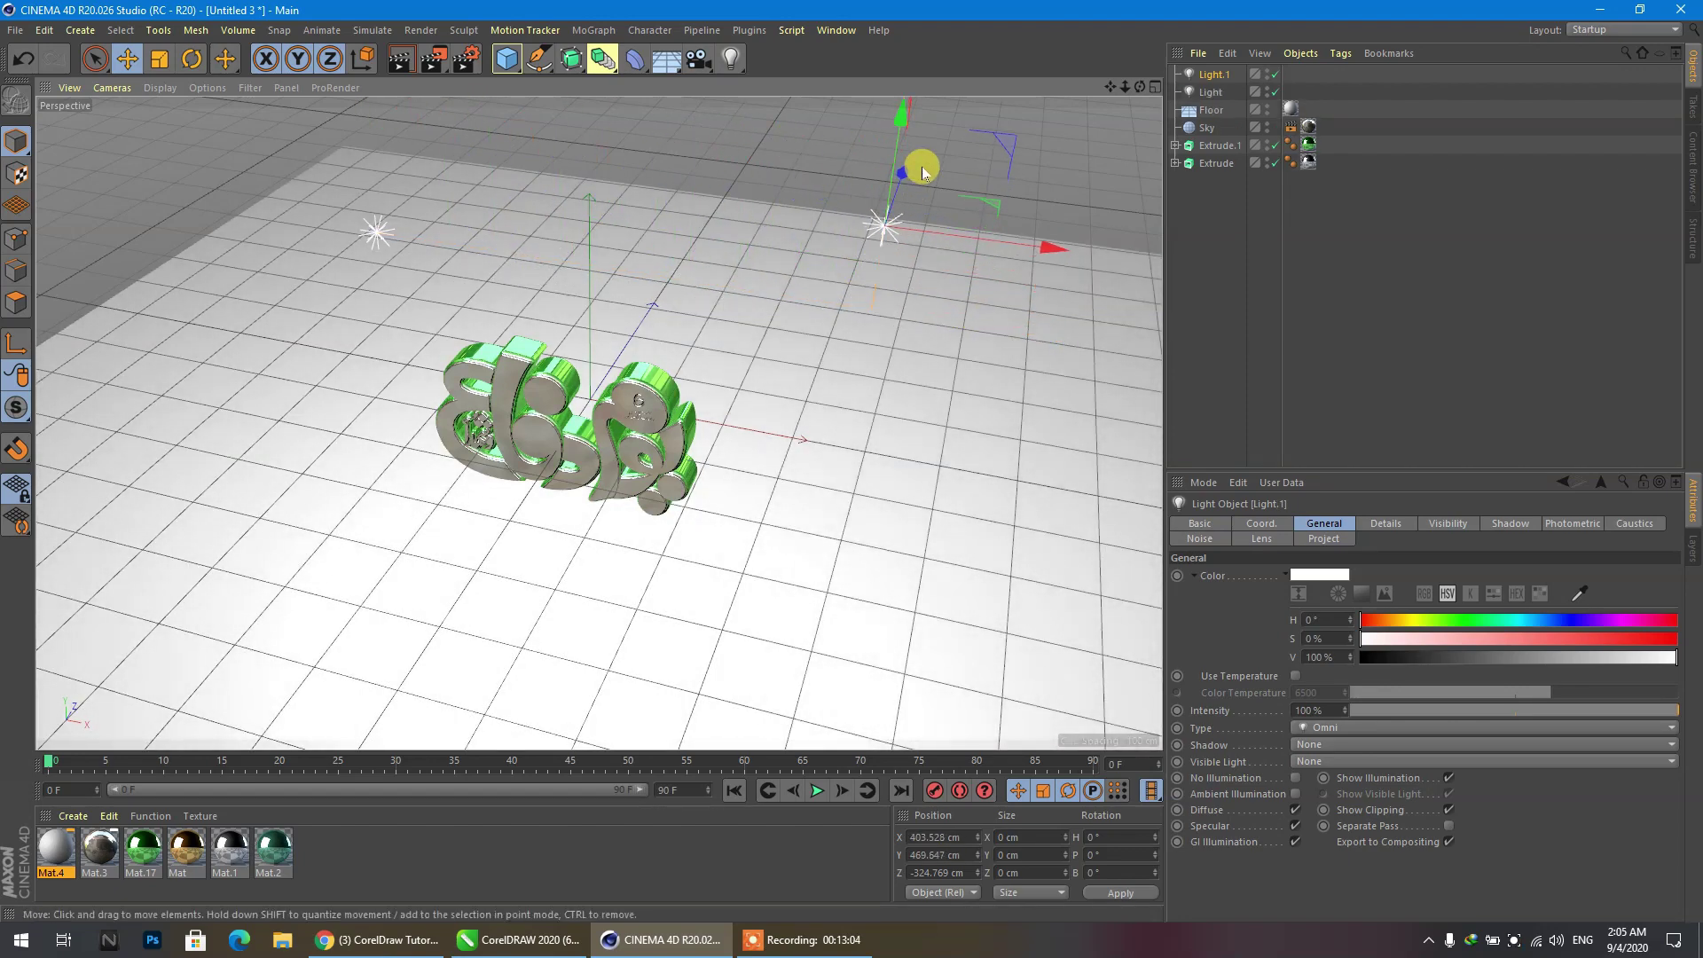
# Set the intensity of both lights to 65%.
pyautogui.keyDown('shift'); pyautogui.click(1208, 95); pyautogui.keyUp('shift')
pyautogui.click(1214, 77)
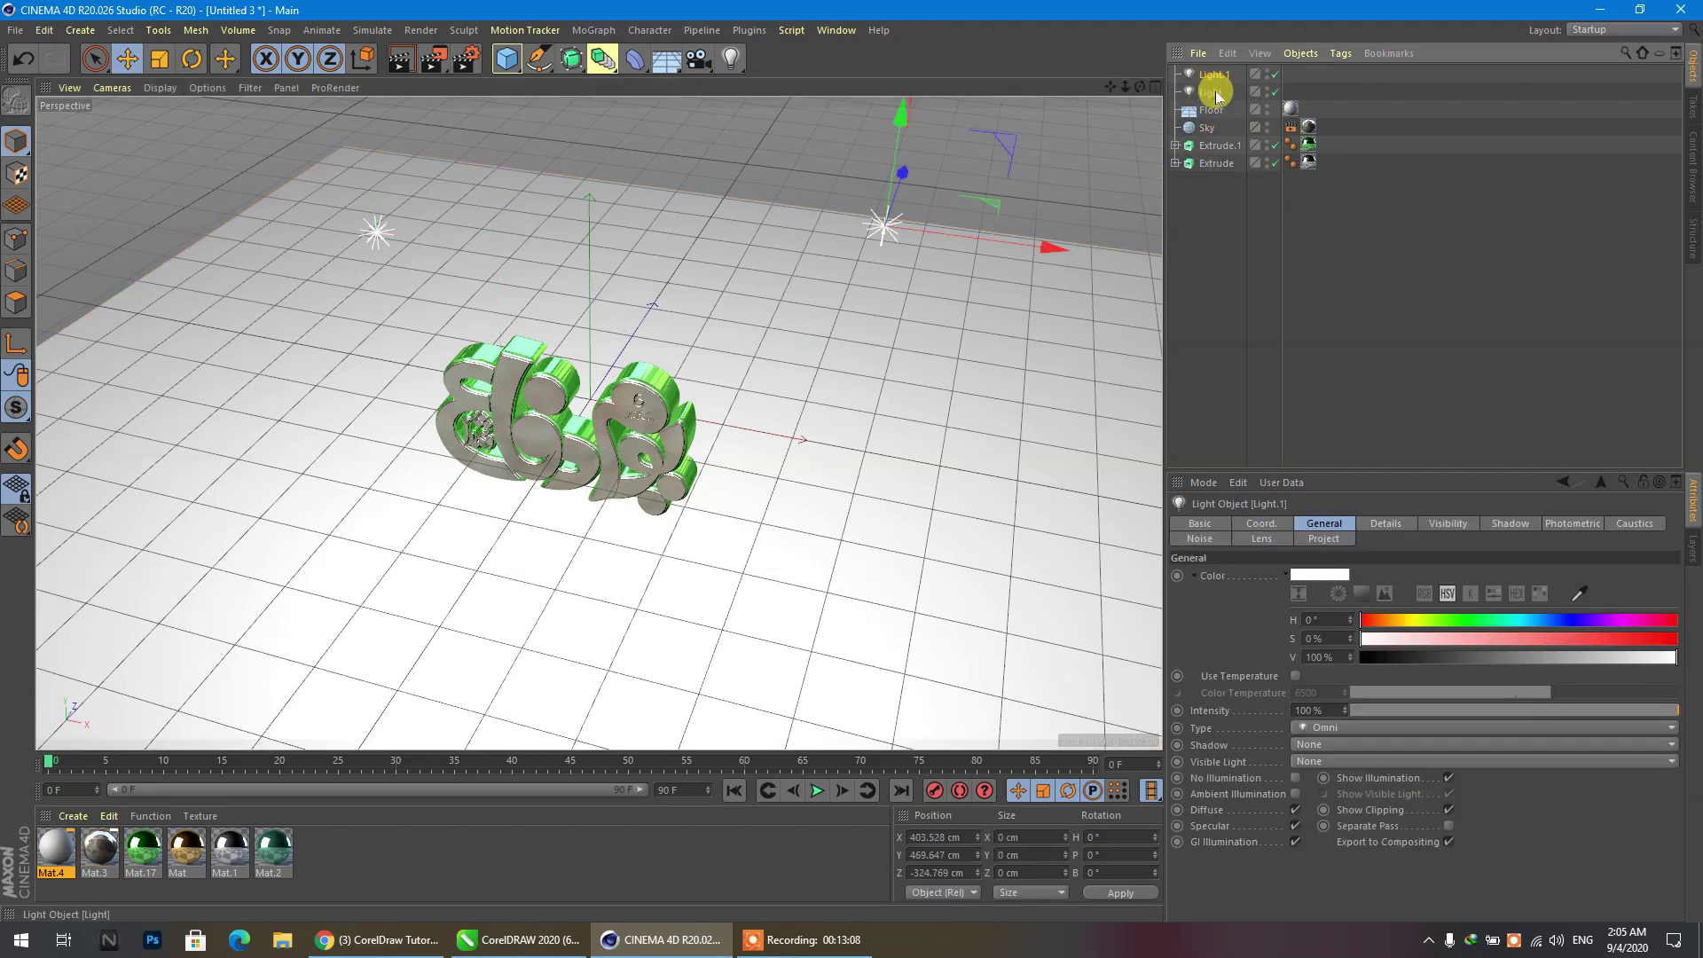
pyautogui.keyDown('ctrl'); pyautogui.click(1213, 95); pyautogui.keyUp('ctrl')
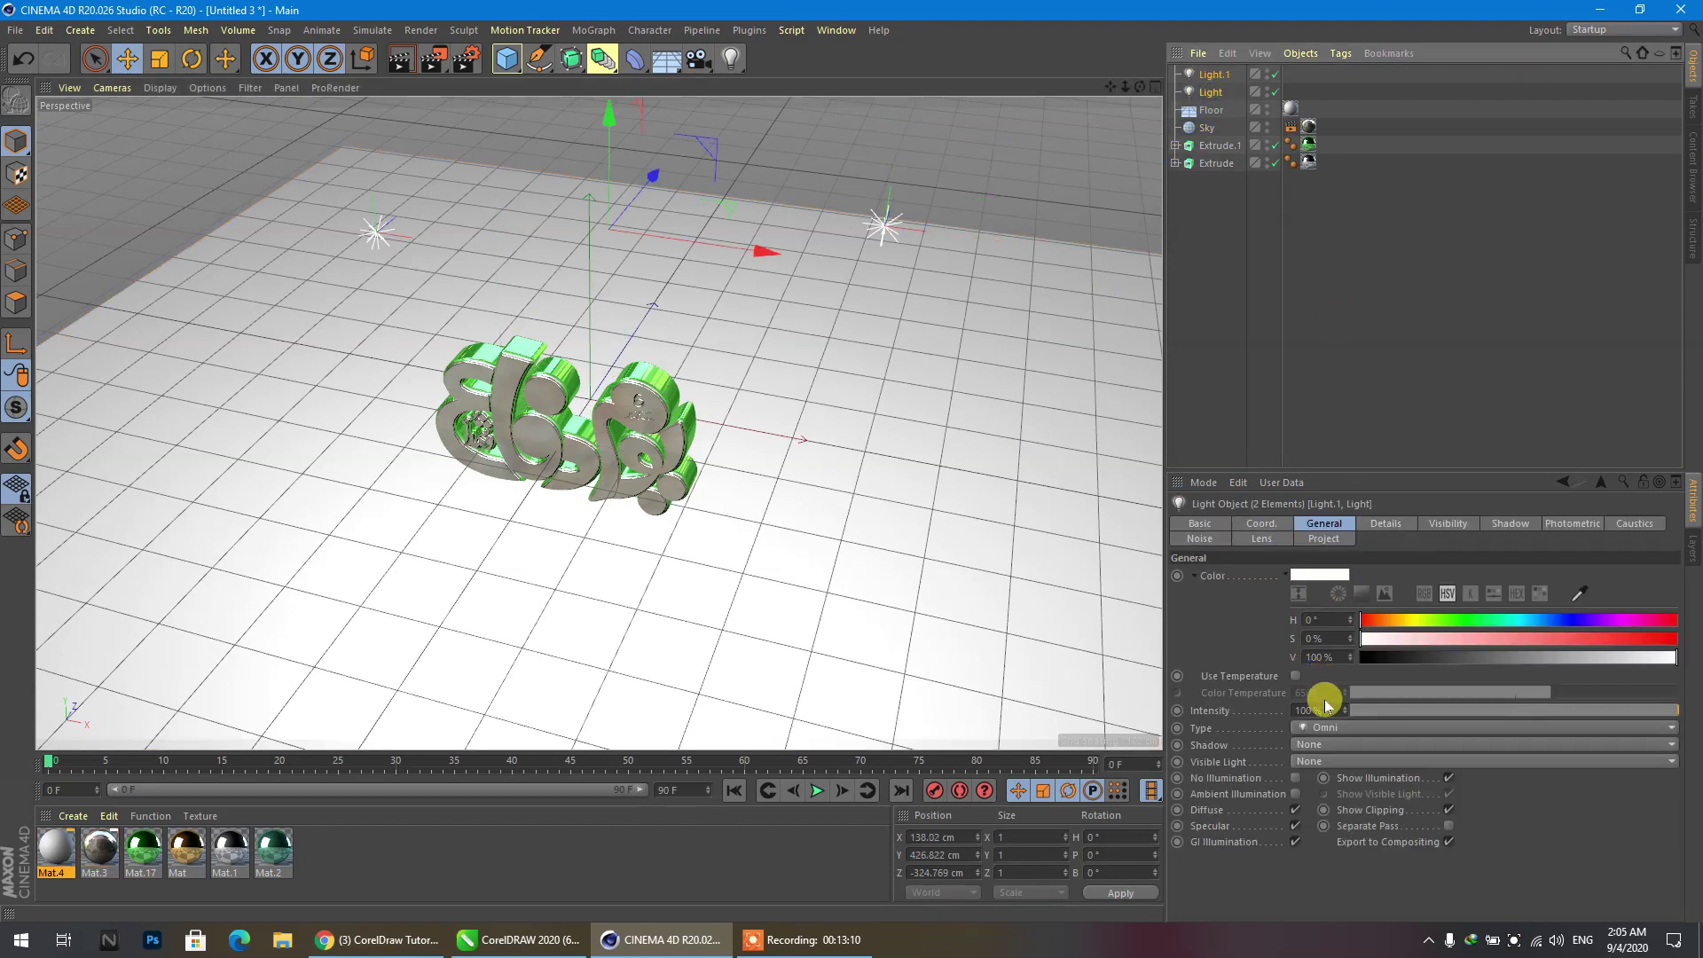
pyautogui.moveTo(1326, 709); pyautogui.dragTo(1258, 714)
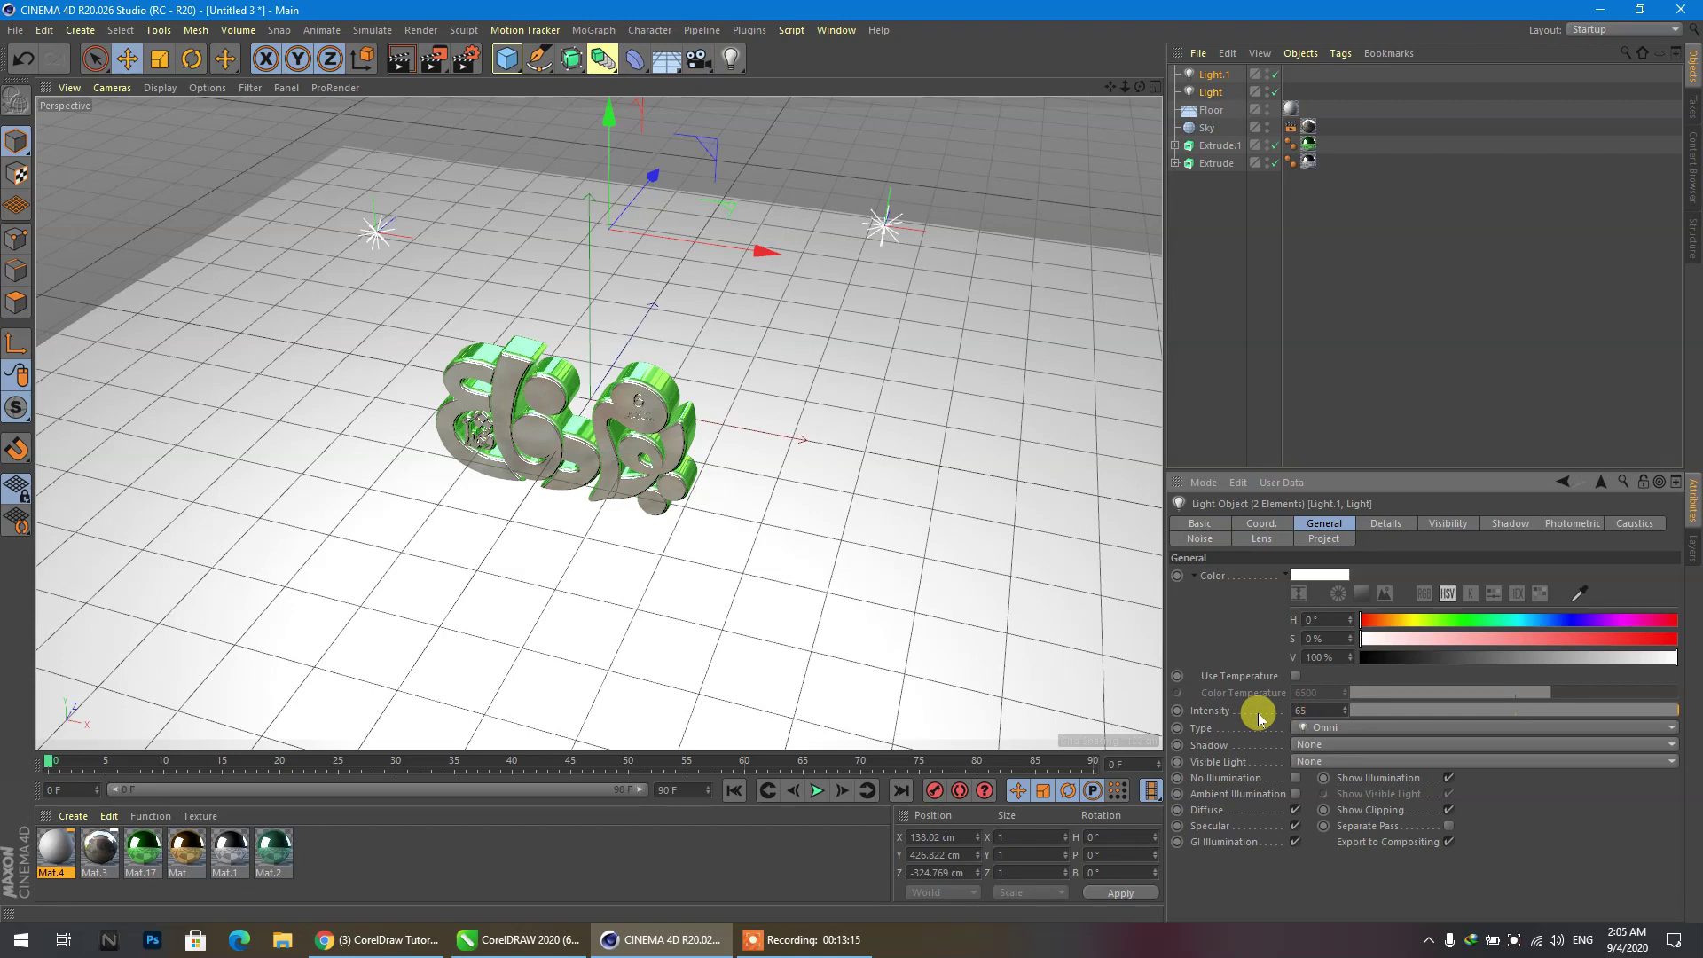
pyautogui.press('Return')
# Move the two lights closer together, with Light.1 brought forward to about X 321, Z -468 cm.
pyautogui.click(881, 227)
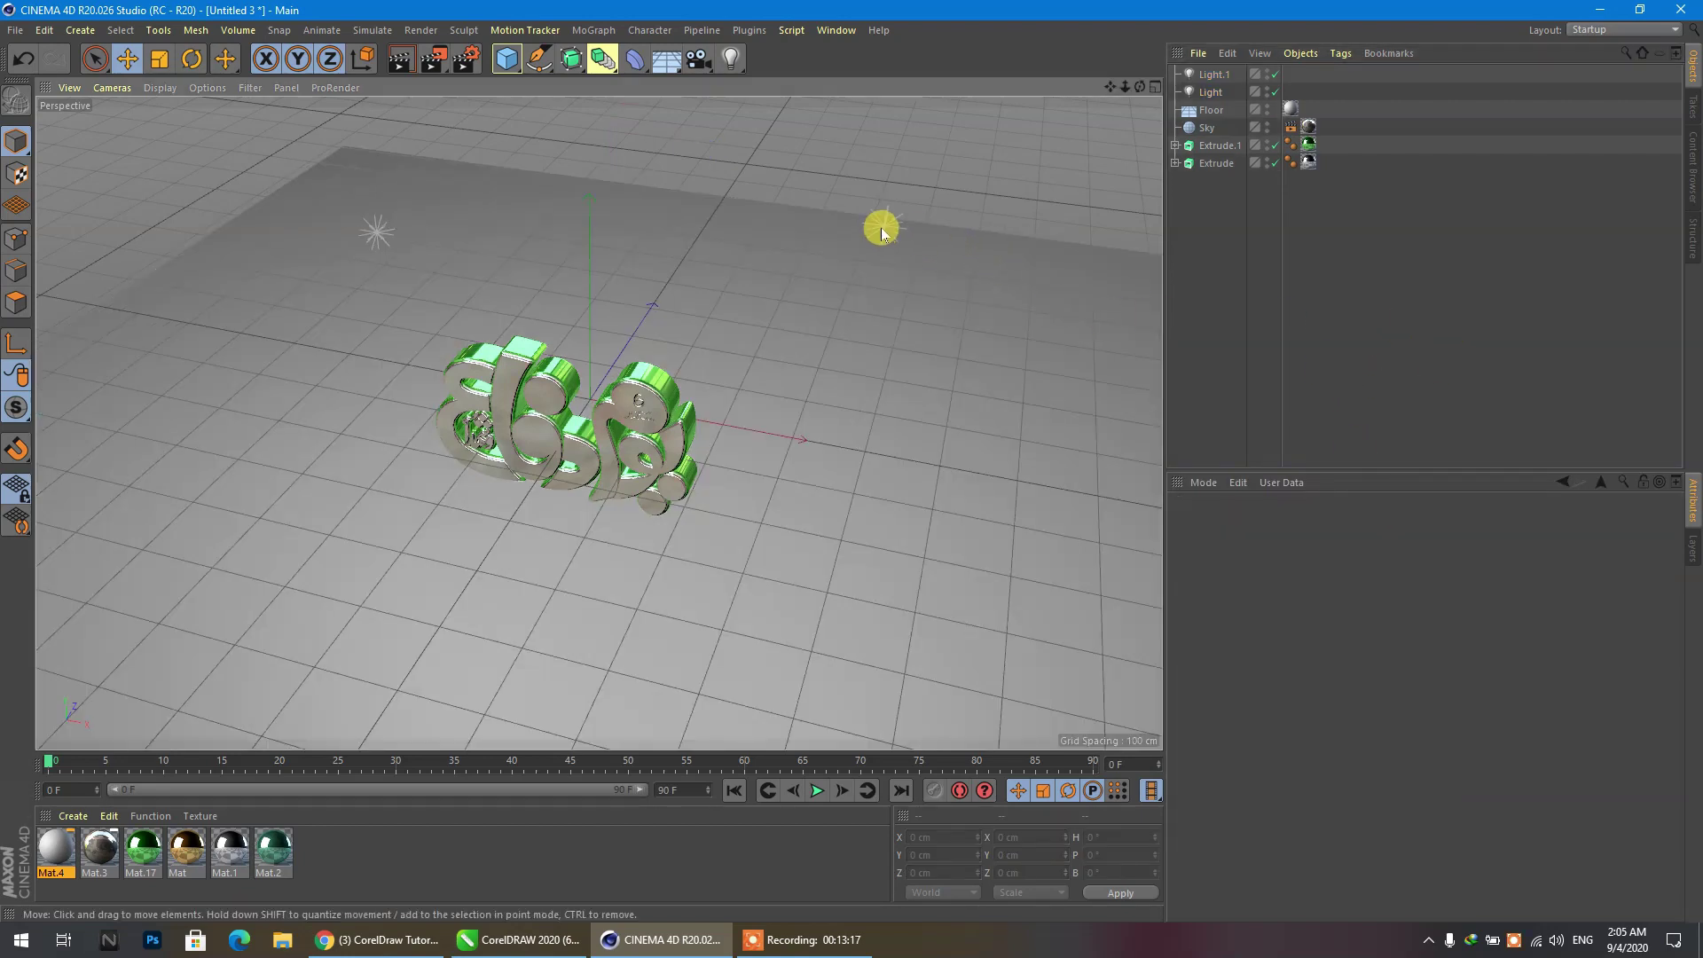
pyautogui.moveTo(955, 248); pyautogui.dragTo(795, 229)
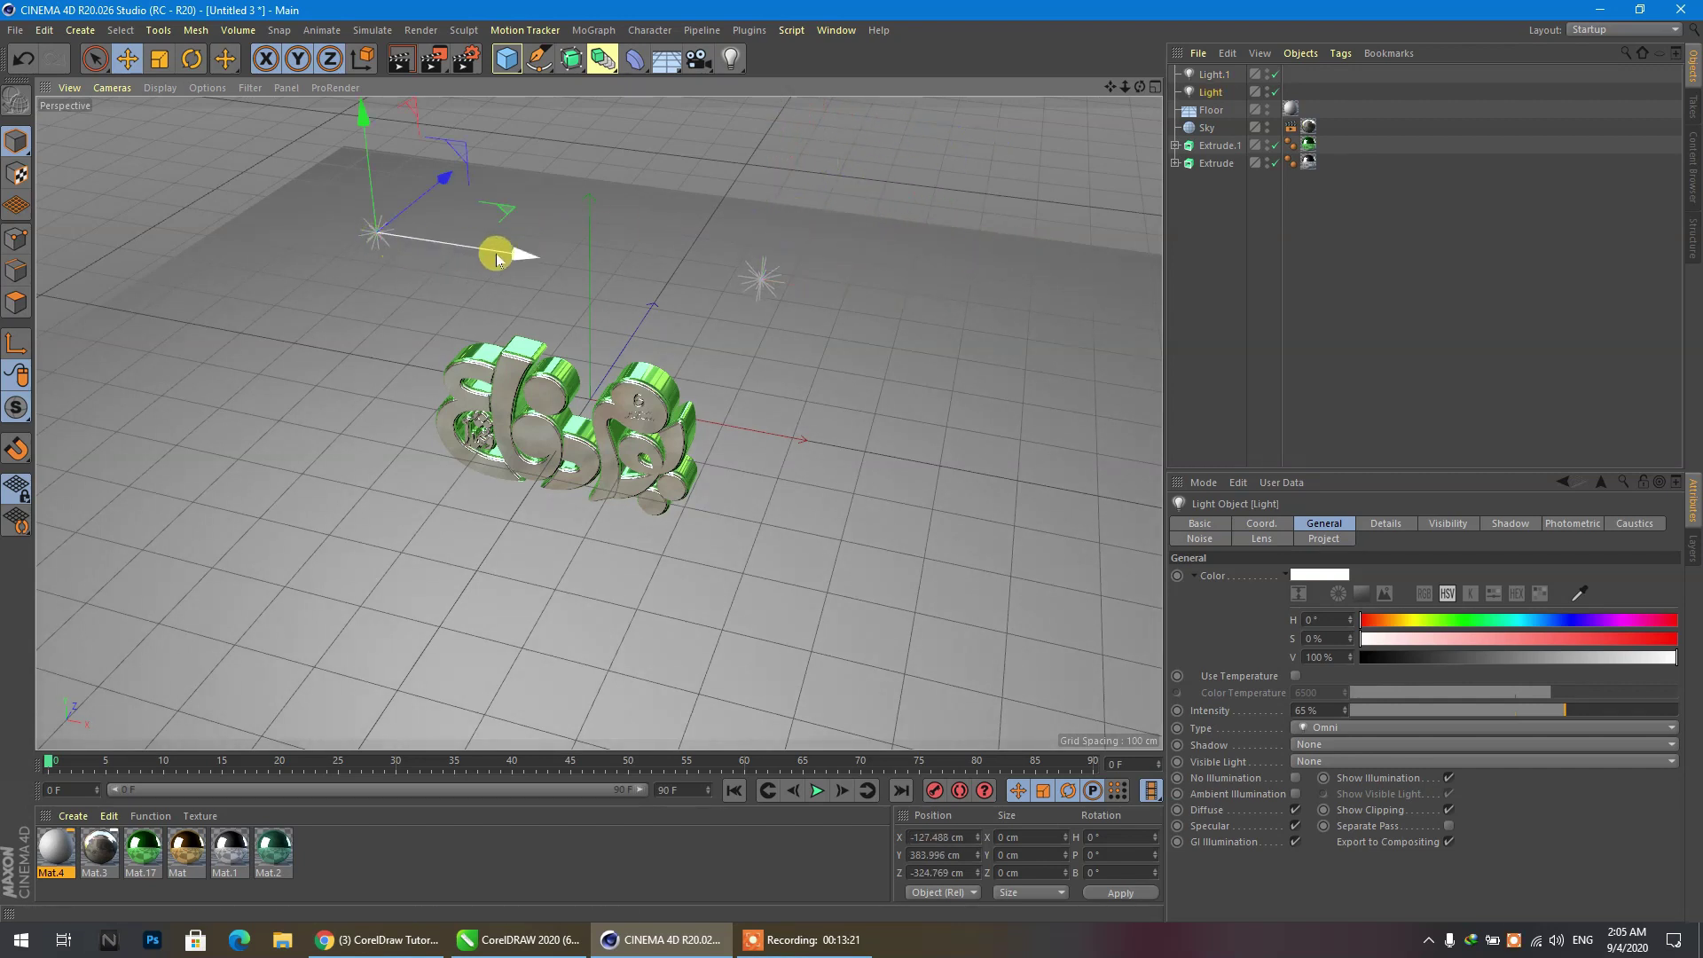
pyautogui.moveTo(535, 258); pyautogui.dragTo(580, 277)
# Set the shadow type of both lights to Shadow Maps (Soft).
pyautogui.click(1262, 222)
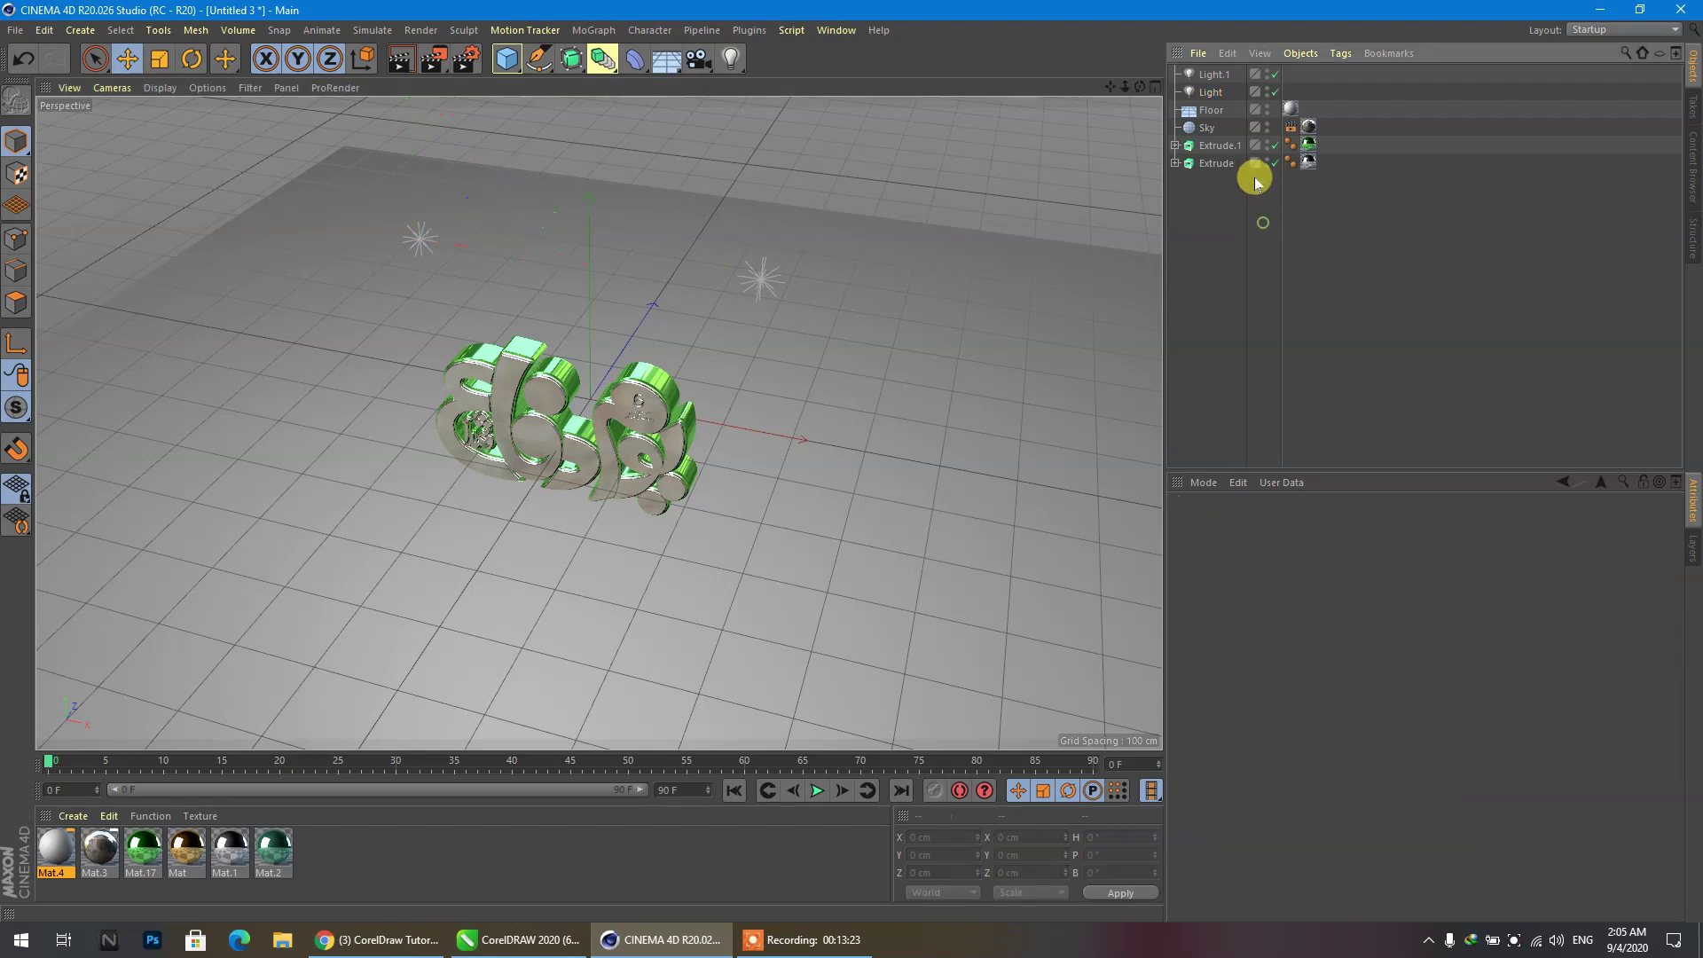
pyautogui.click(1216, 77)
pyautogui.keyDown('shift'); pyautogui.click(1214, 94); pyautogui.keyUp('shift')
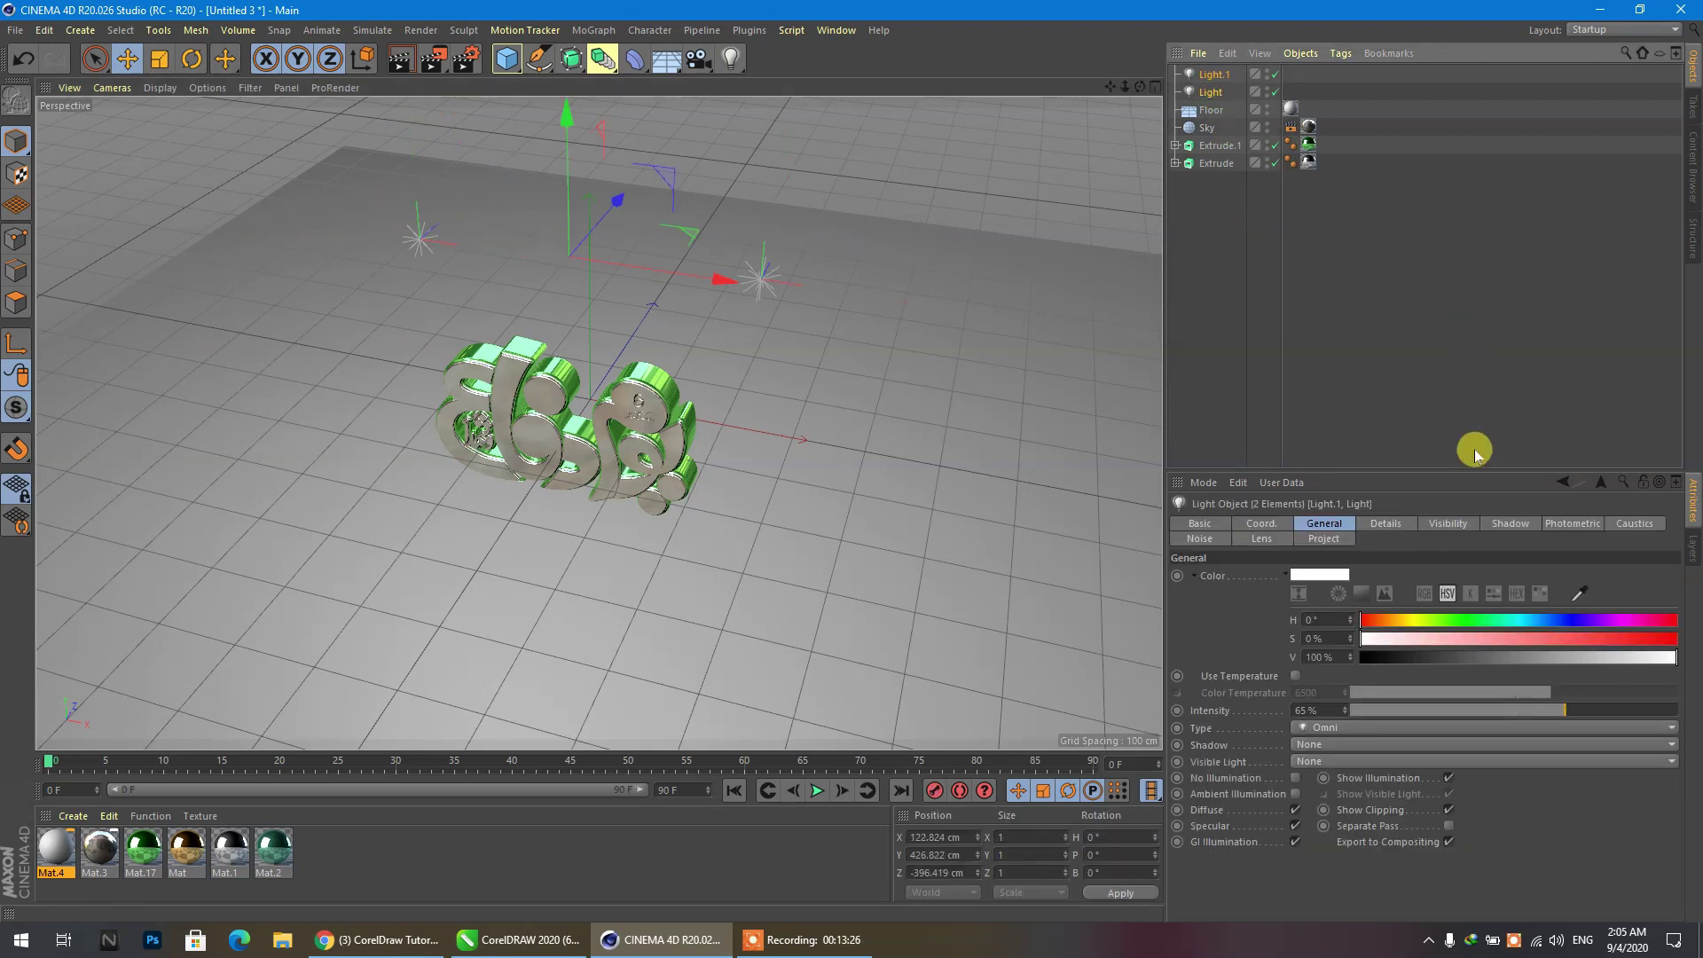
pyautogui.click(1519, 526)
pyautogui.click(1268, 578)
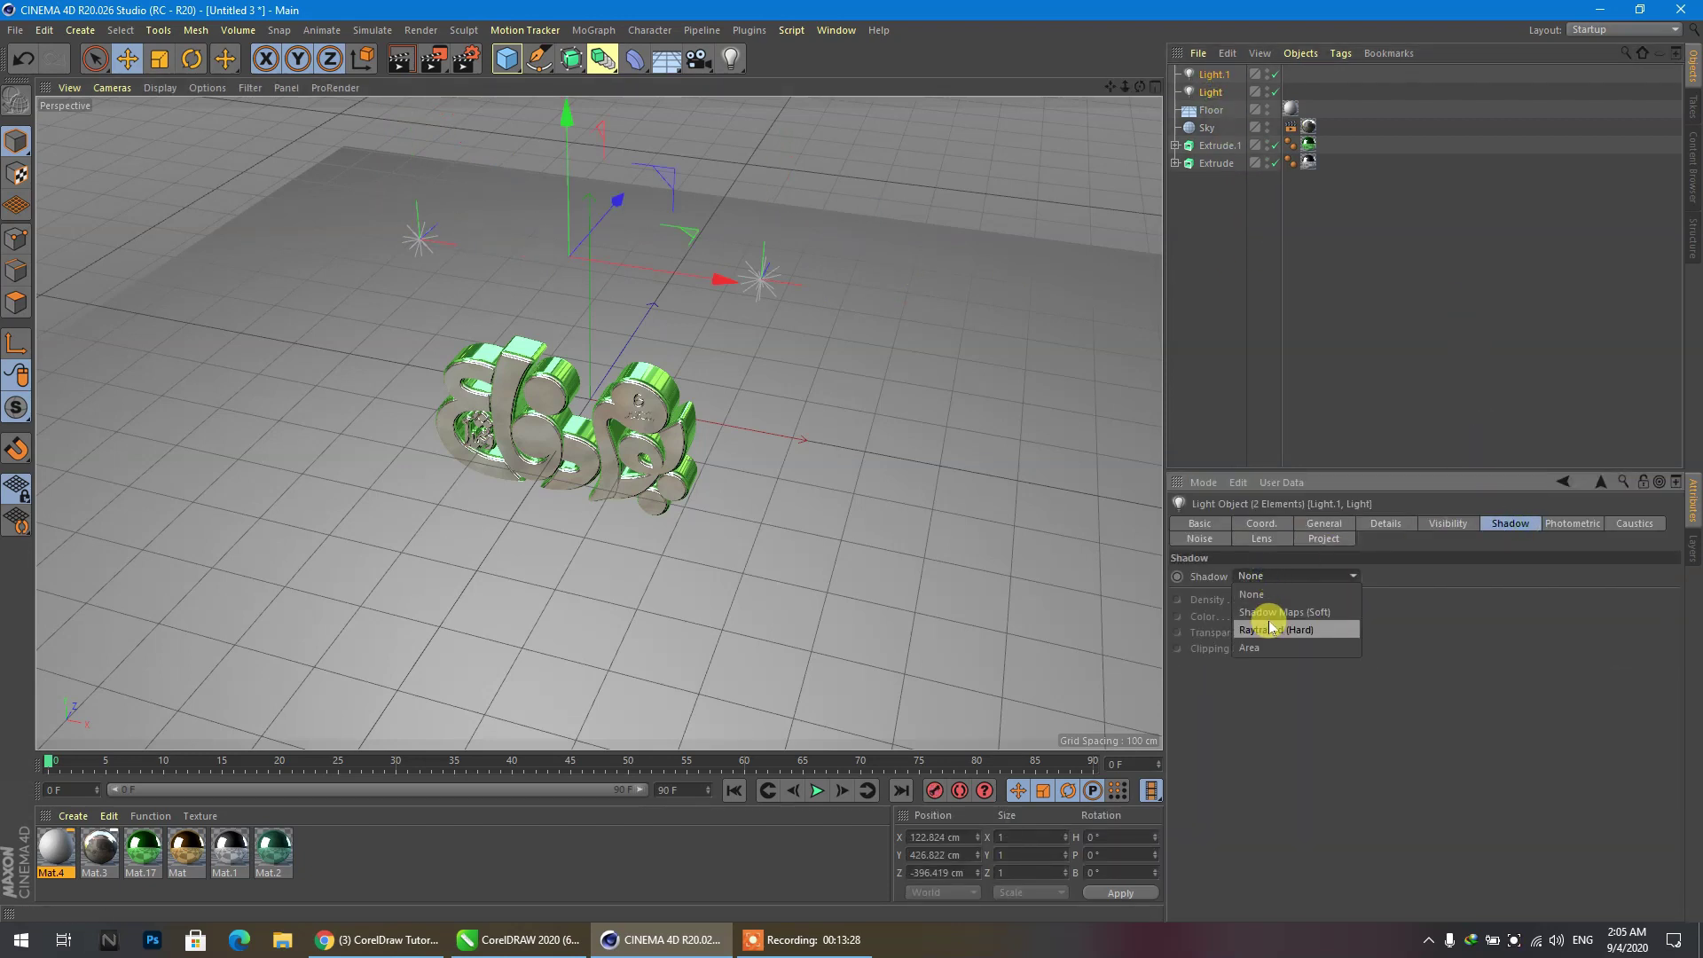
pyautogui.click(1268, 618)
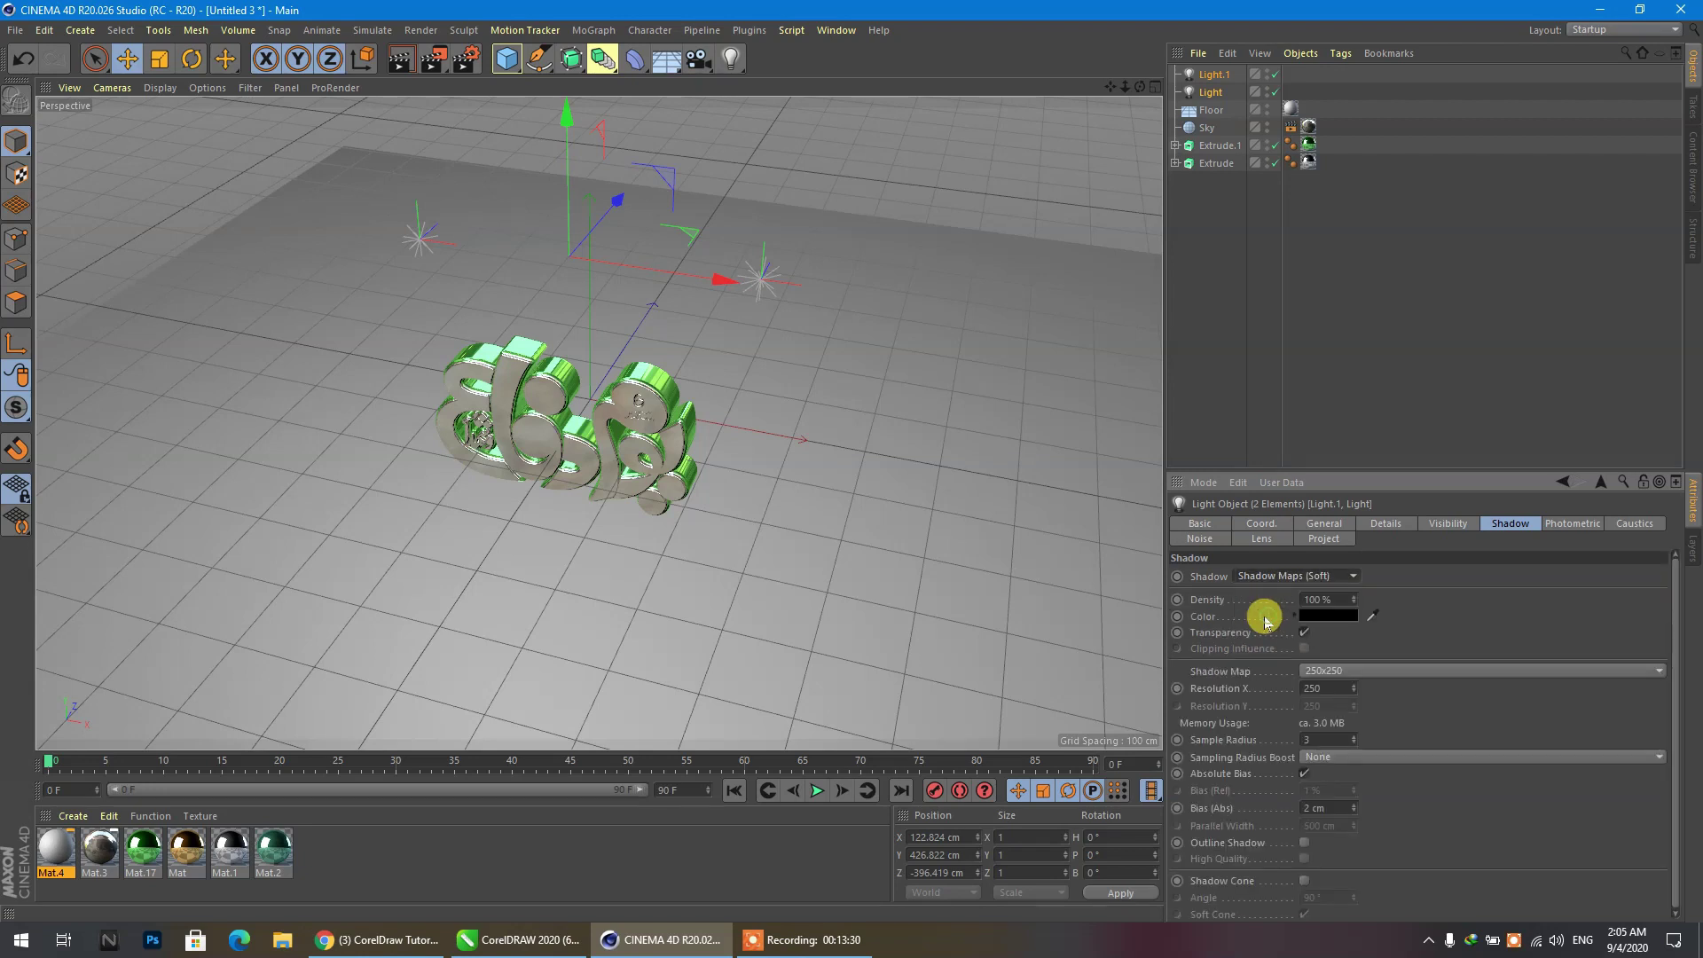
pyautogui.click(1374, 424)
# Duplicate Light.1 forward along its Z axis to about Z -725 cm.
pyautogui.click(761, 277)
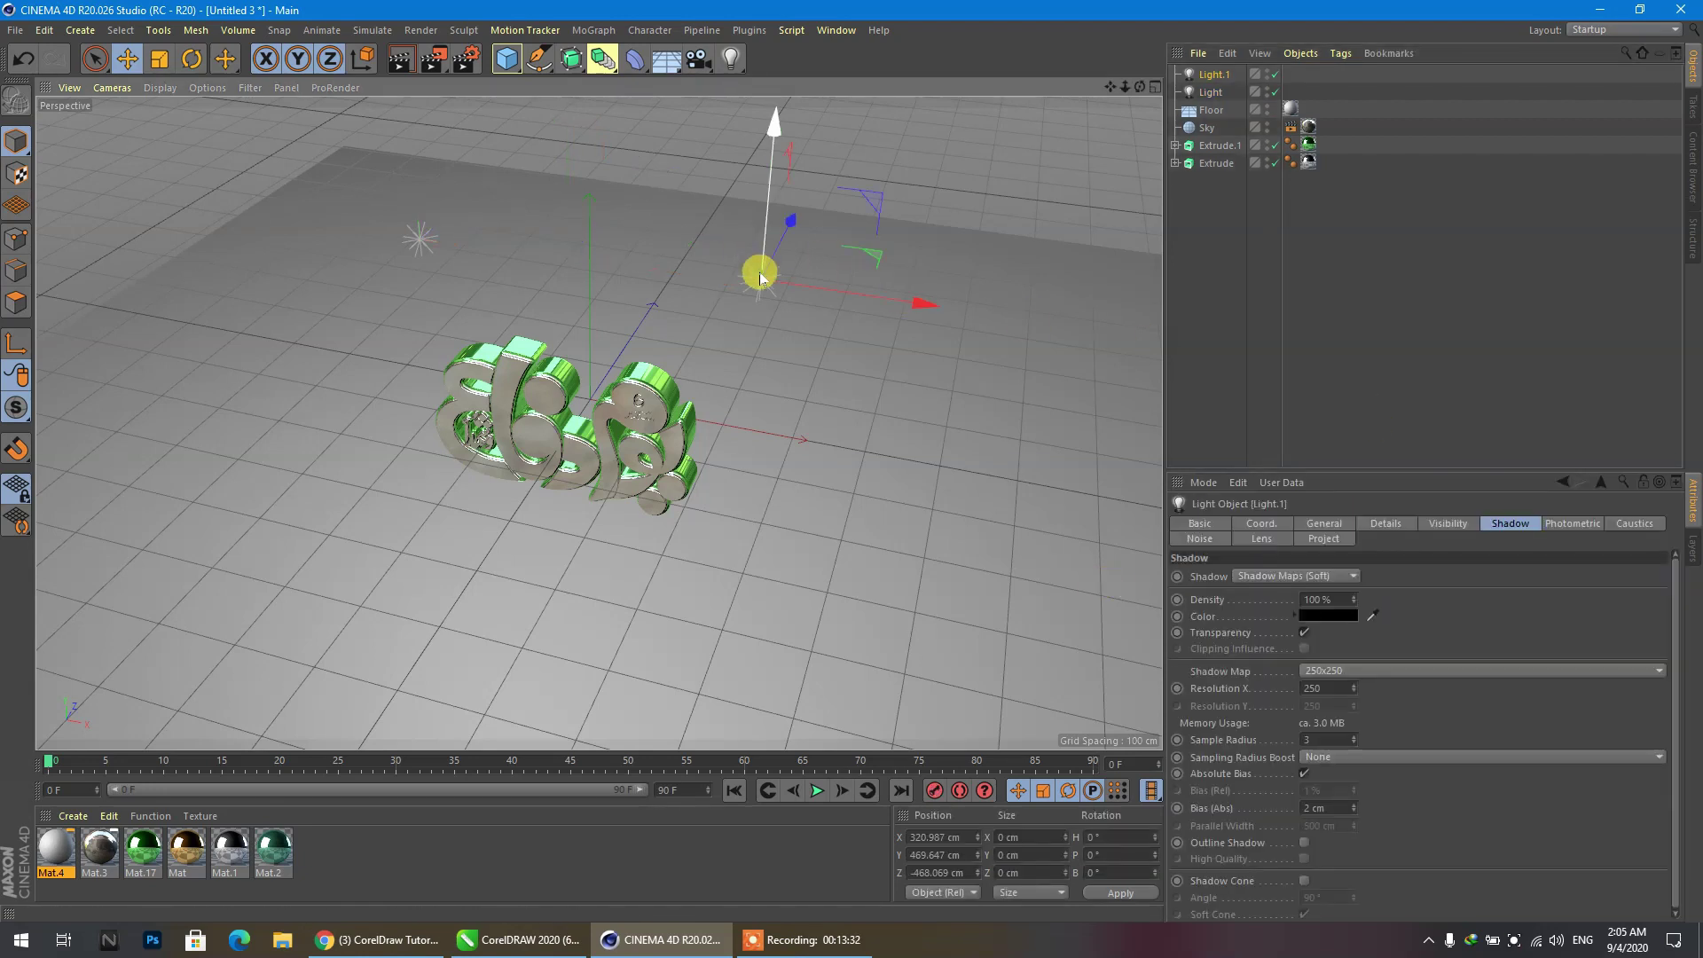
pyautogui.keyDown('ctrl'); pyautogui.moveTo(791, 215); pyautogui.dragTo(717, 367); pyautogui.keyUp('ctrl')
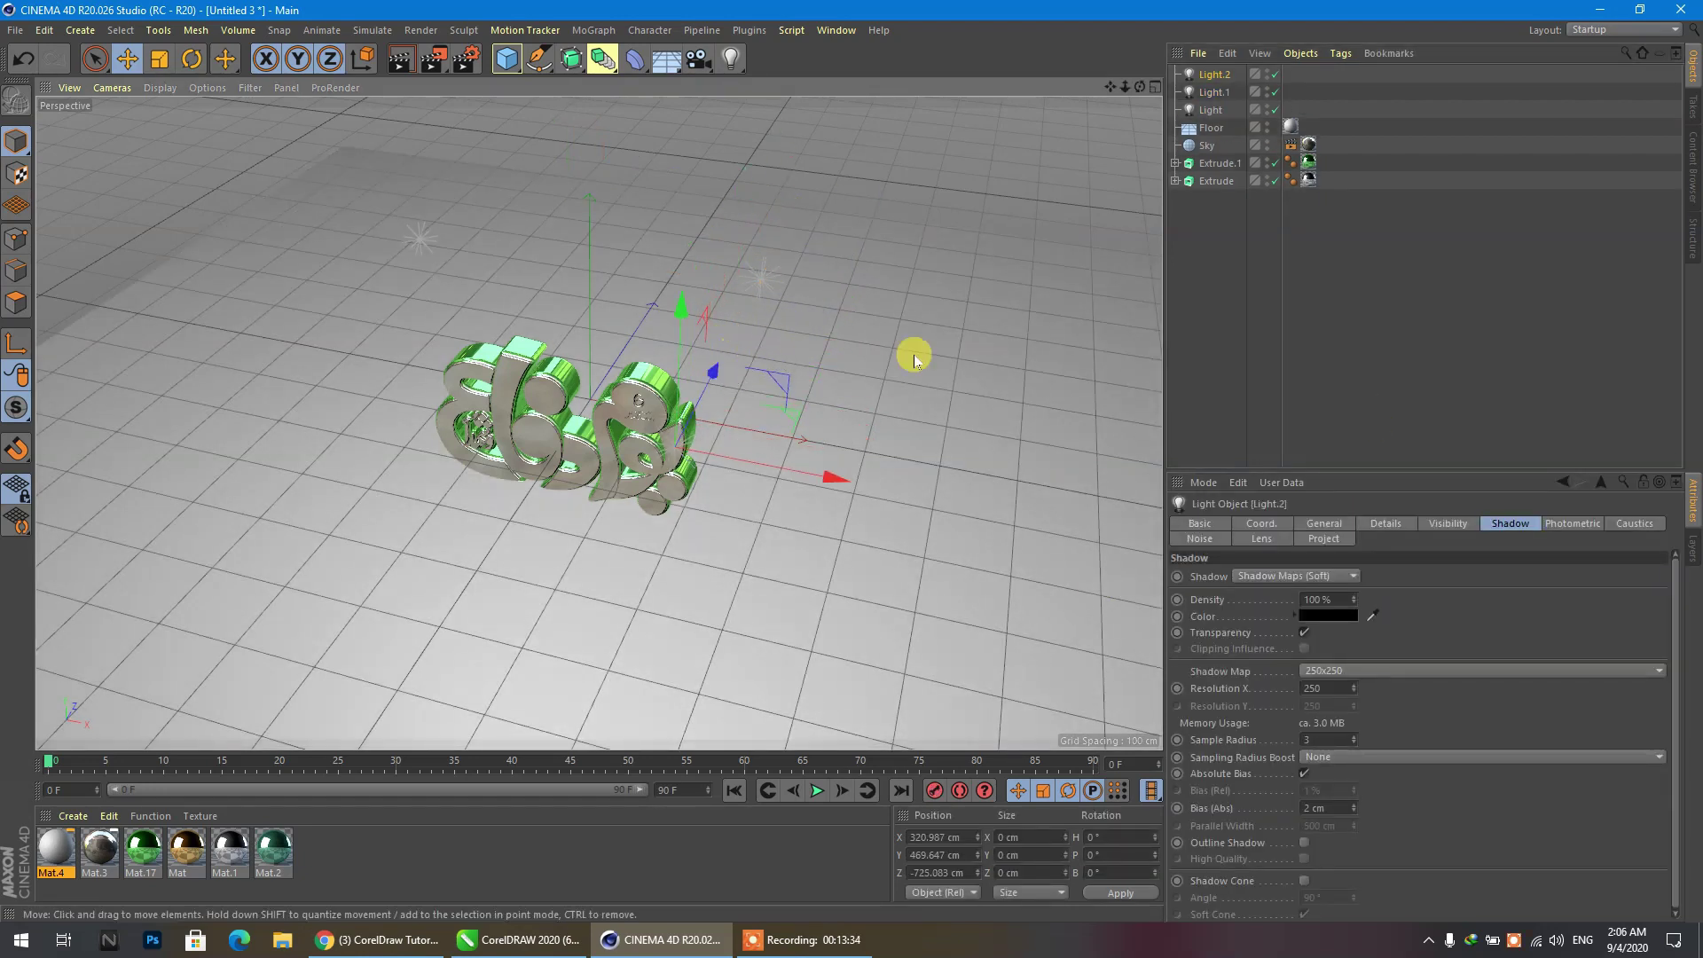
pyautogui.click(1328, 323)
# Frame the lettering closer from a slightly different angle and render the scene to the Picture Viewer.
pyautogui.scroll(3, 626, 459)
pyautogui.scroll(6, 626, 459)
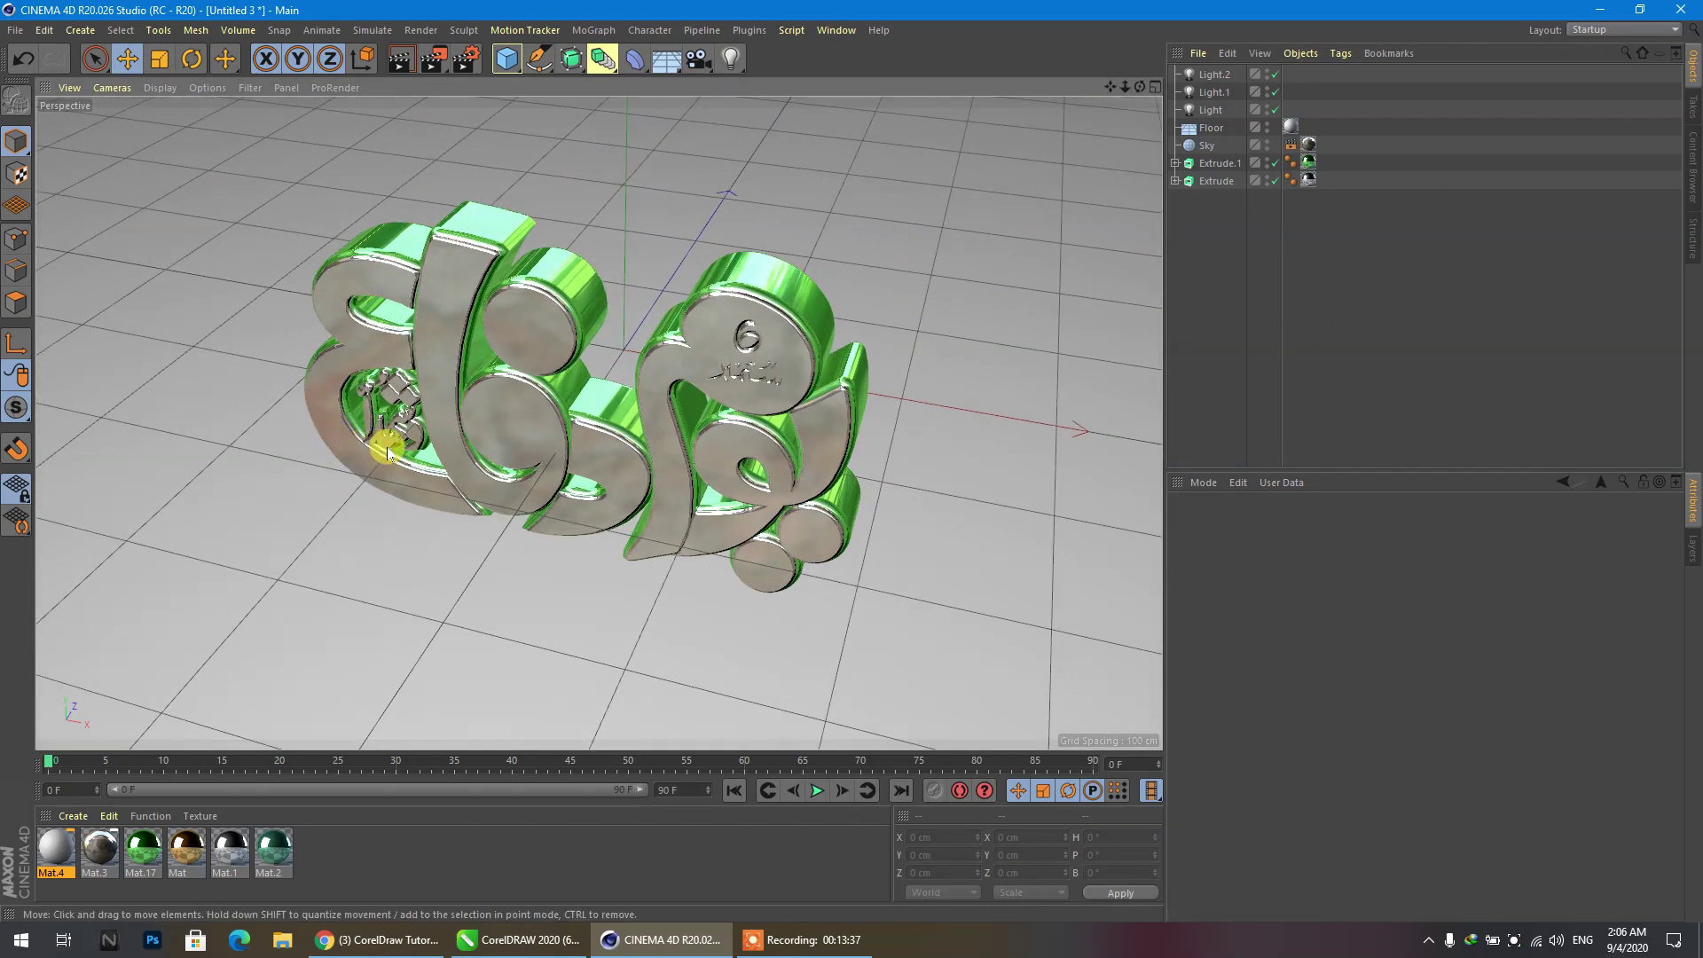
pyautogui.moveTo(1143, 90); pyautogui.dragTo(1116, 40)
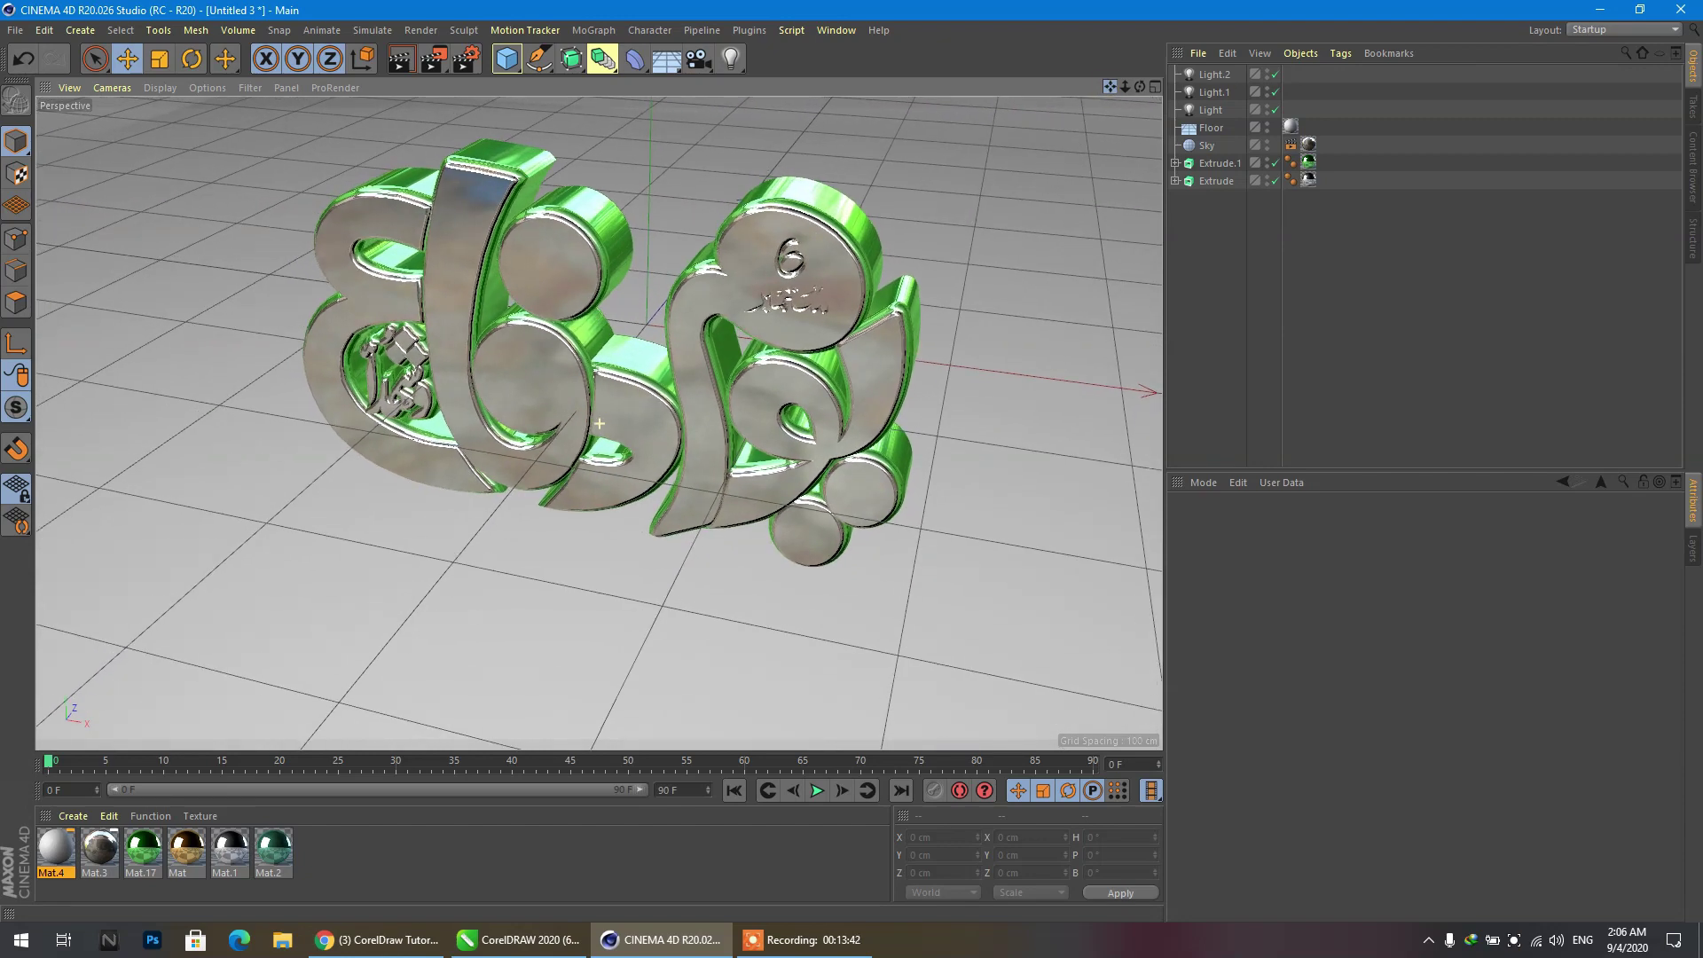
pyautogui.click(432, 66)
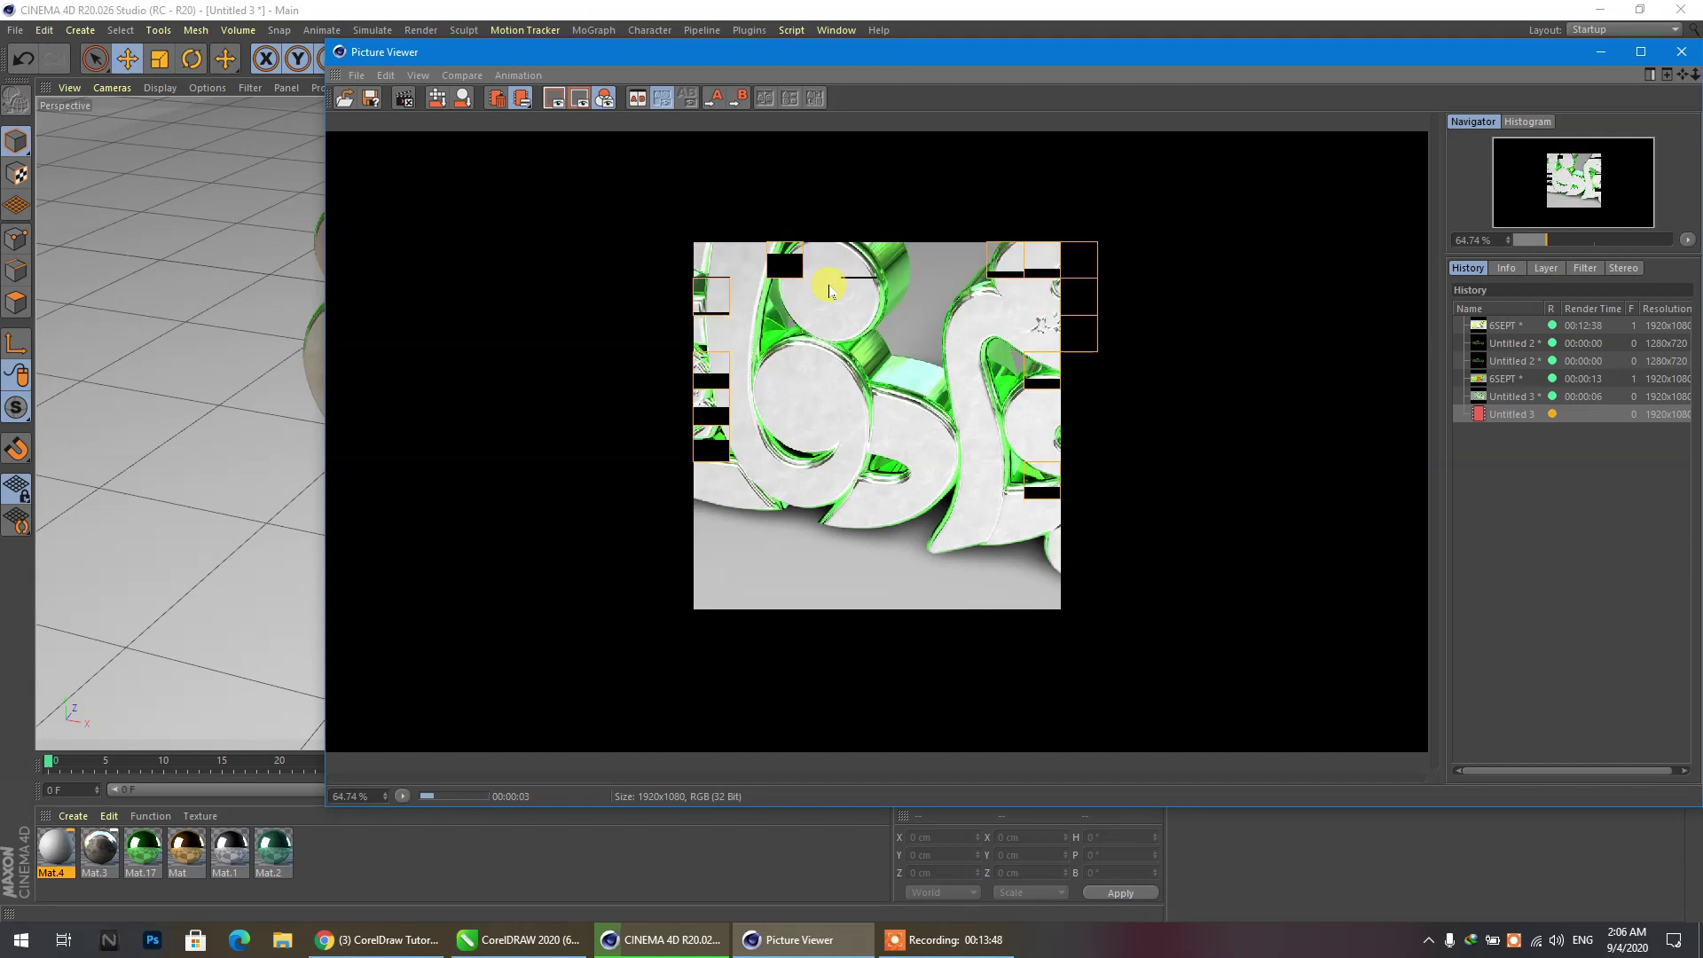
# Compare the new render with the previous one in the Picture Viewer history, and minimize the viewer.
pyautogui.click(1513, 397)
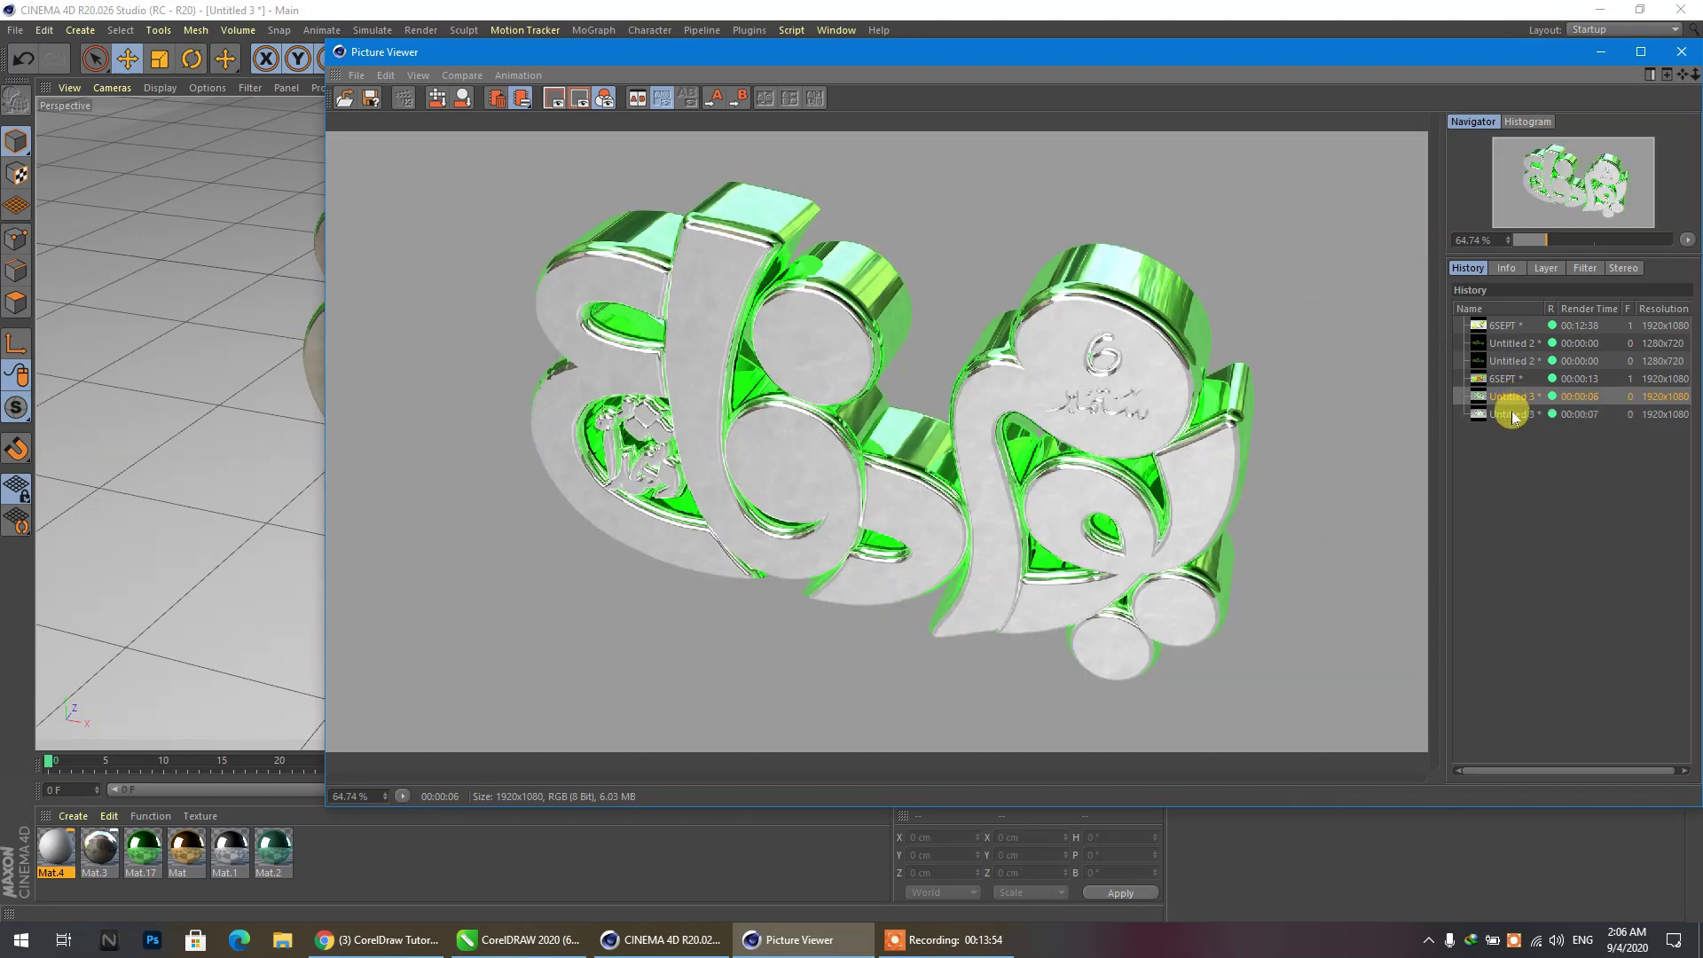
pyautogui.click(1497, 415)
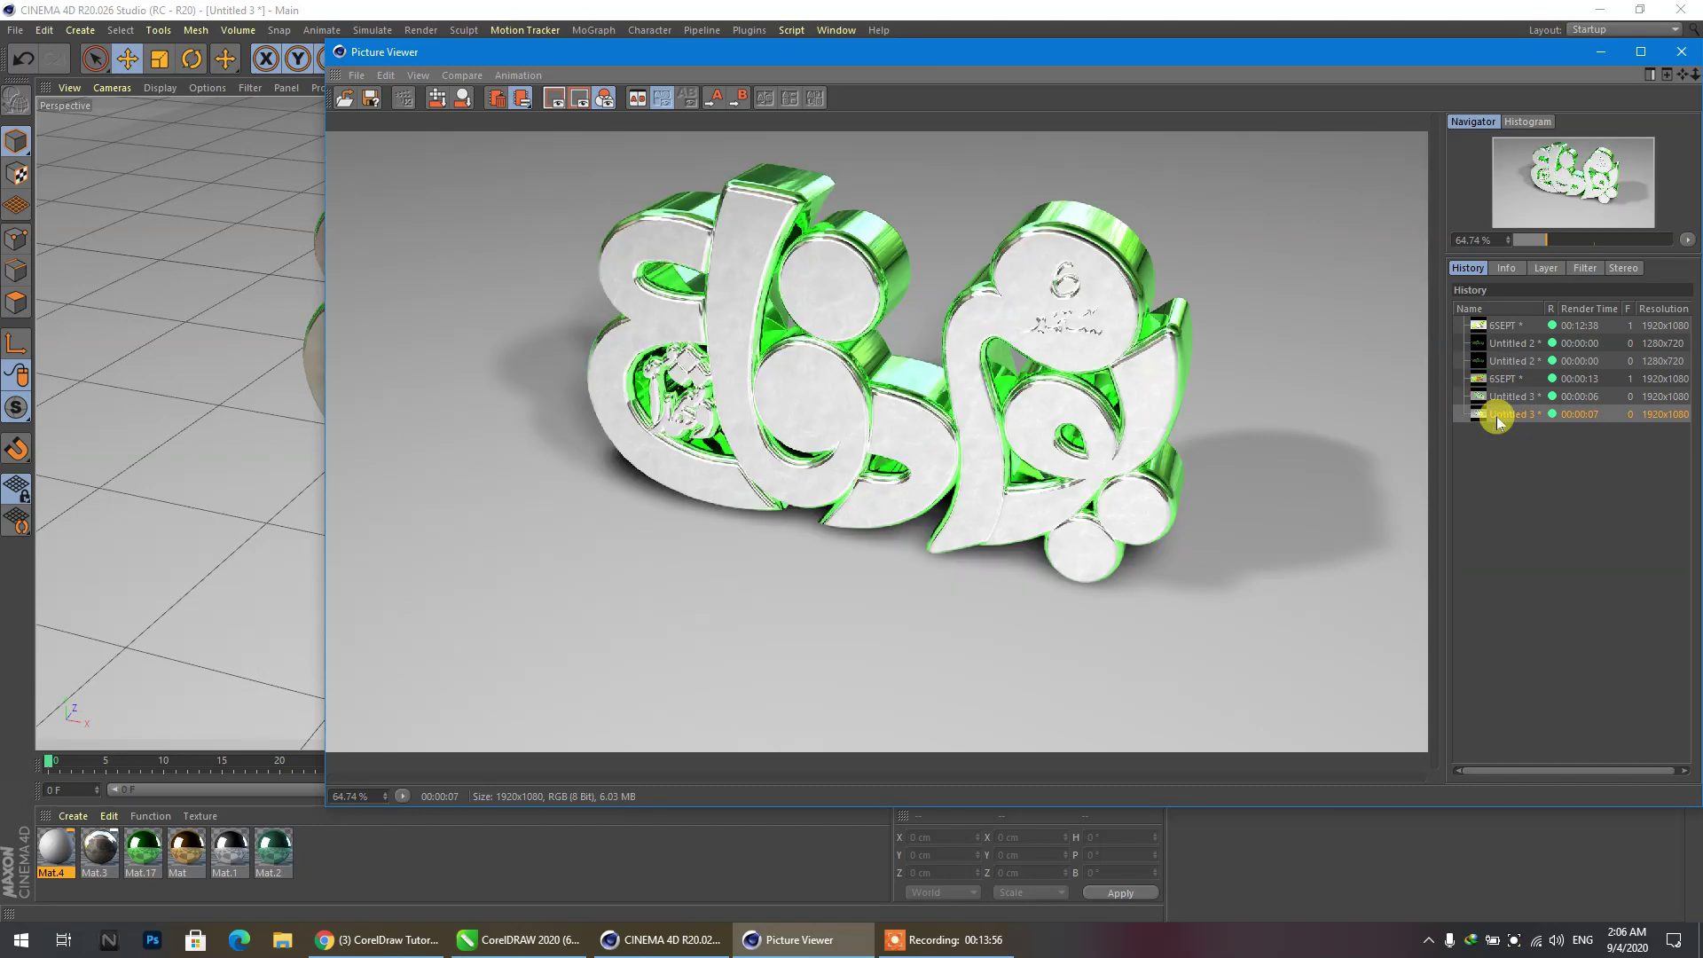
pyautogui.click(1600, 54)
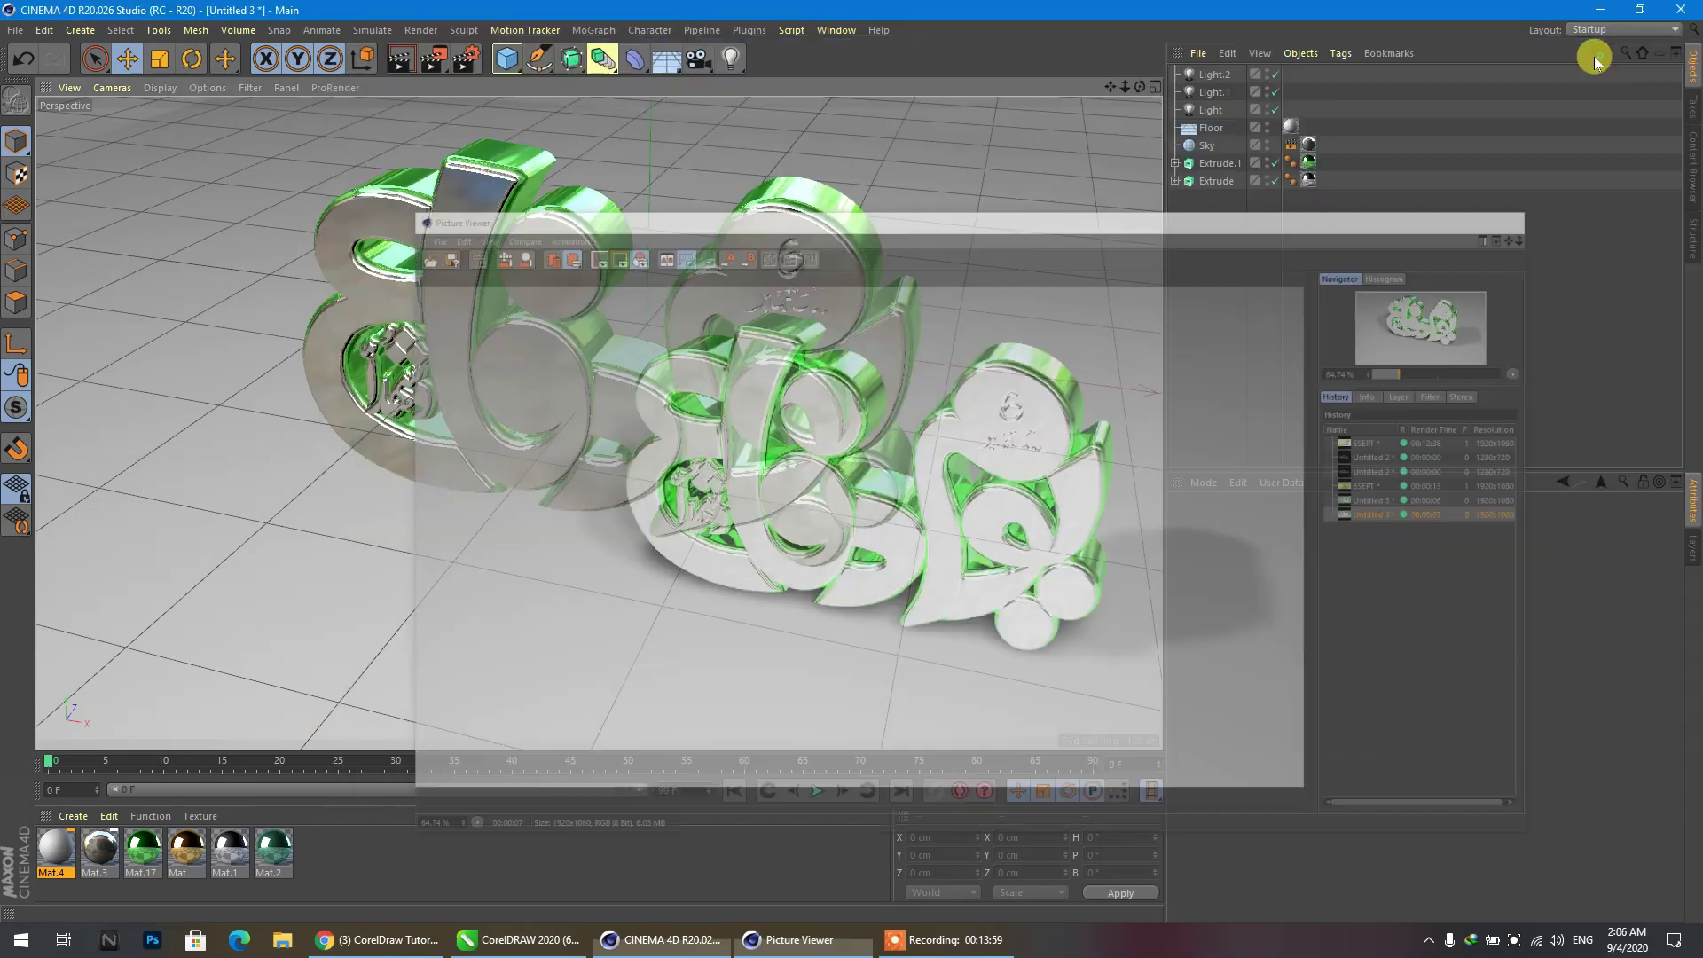
# Duplicate Light.1 to about X 7 cm and move the copy back to about Z -291 cm.
pyautogui.scroll(-5, 758, 488)
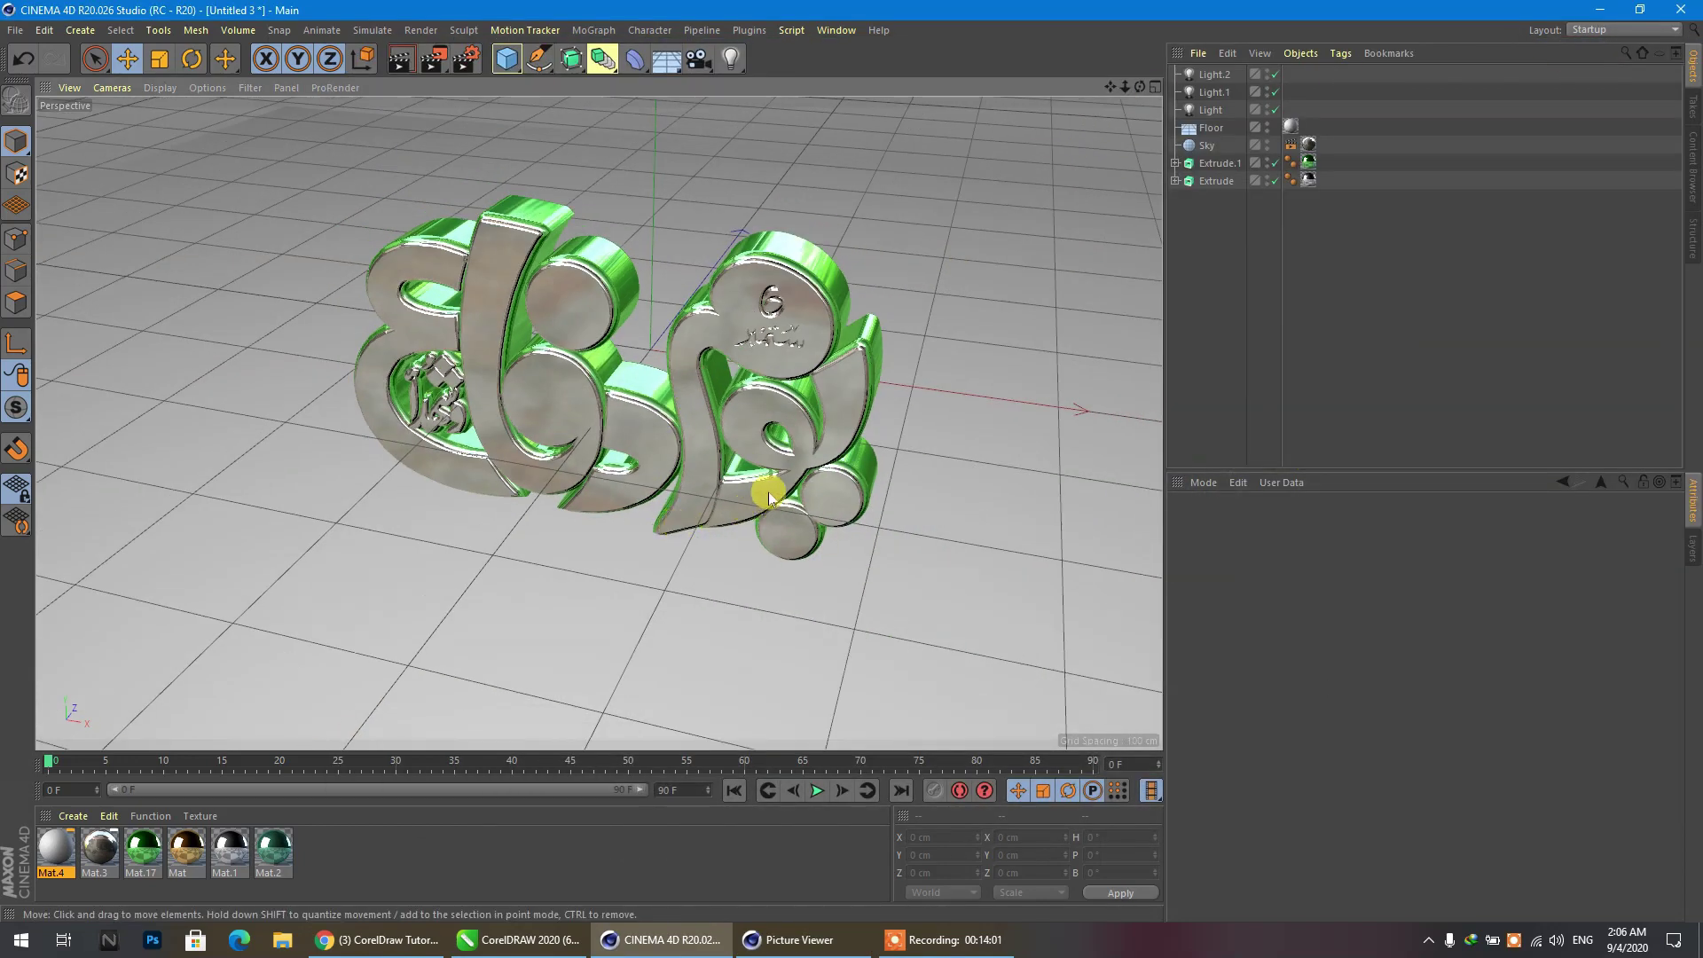
pyautogui.click(922, 269)
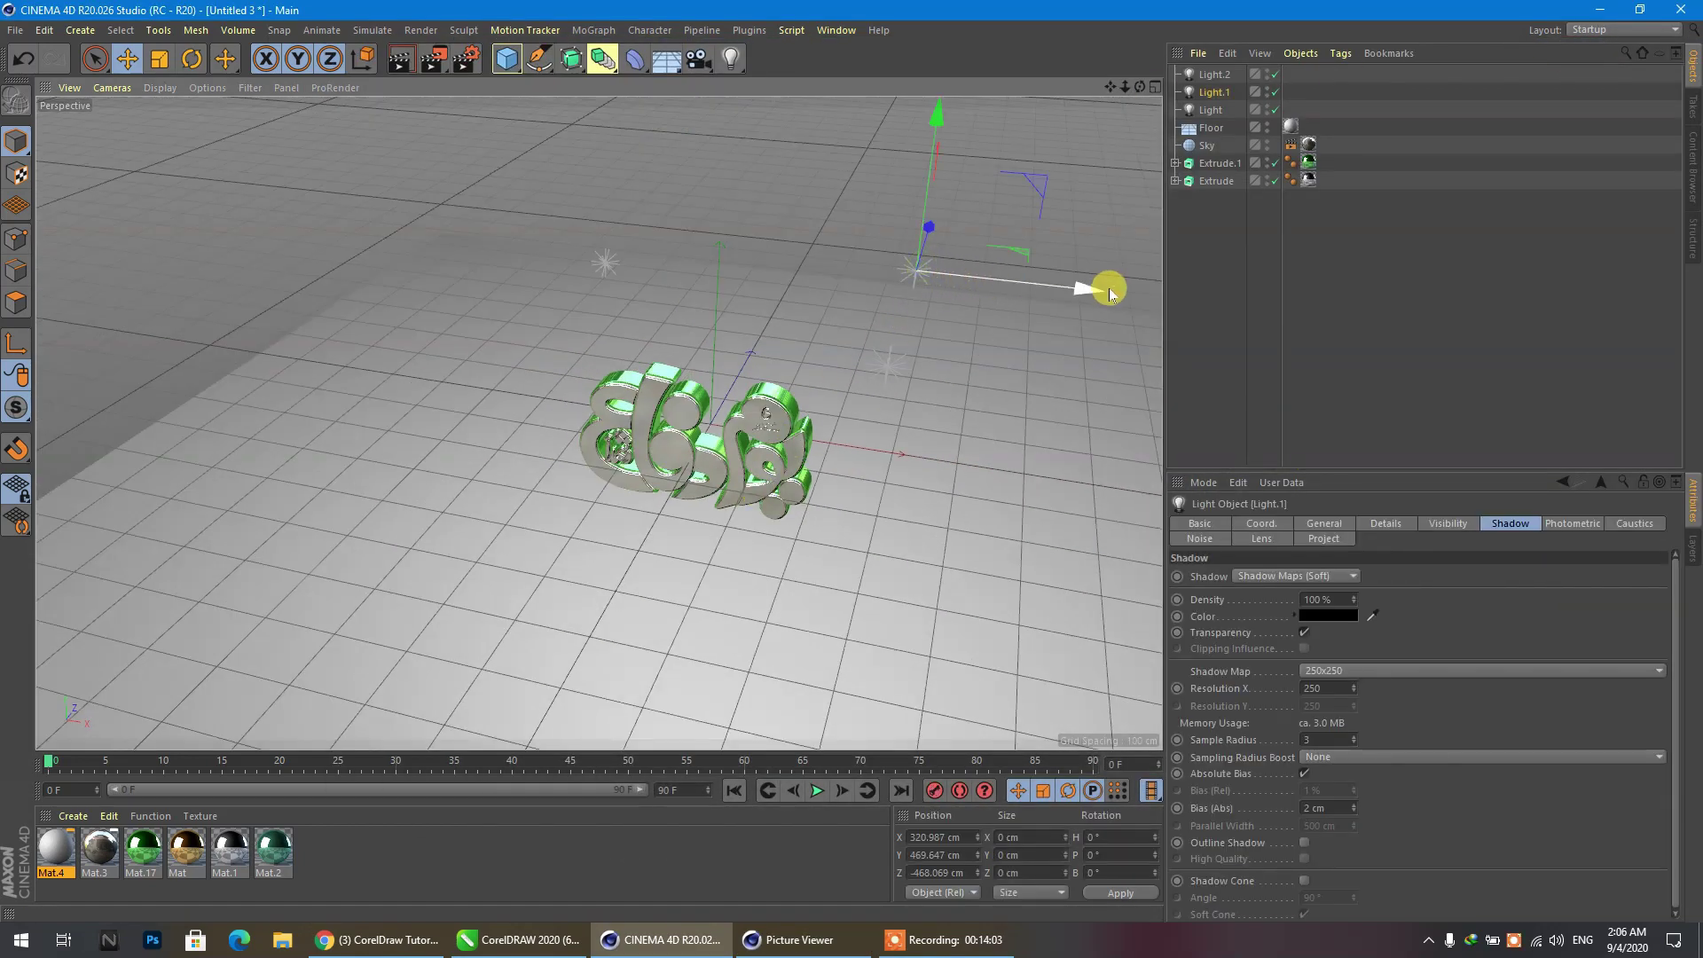
pyautogui.keyDown('ctrl'); pyautogui.moveTo(1107, 289); pyautogui.dragTo(799, 288); pyautogui.keyUp('ctrl')
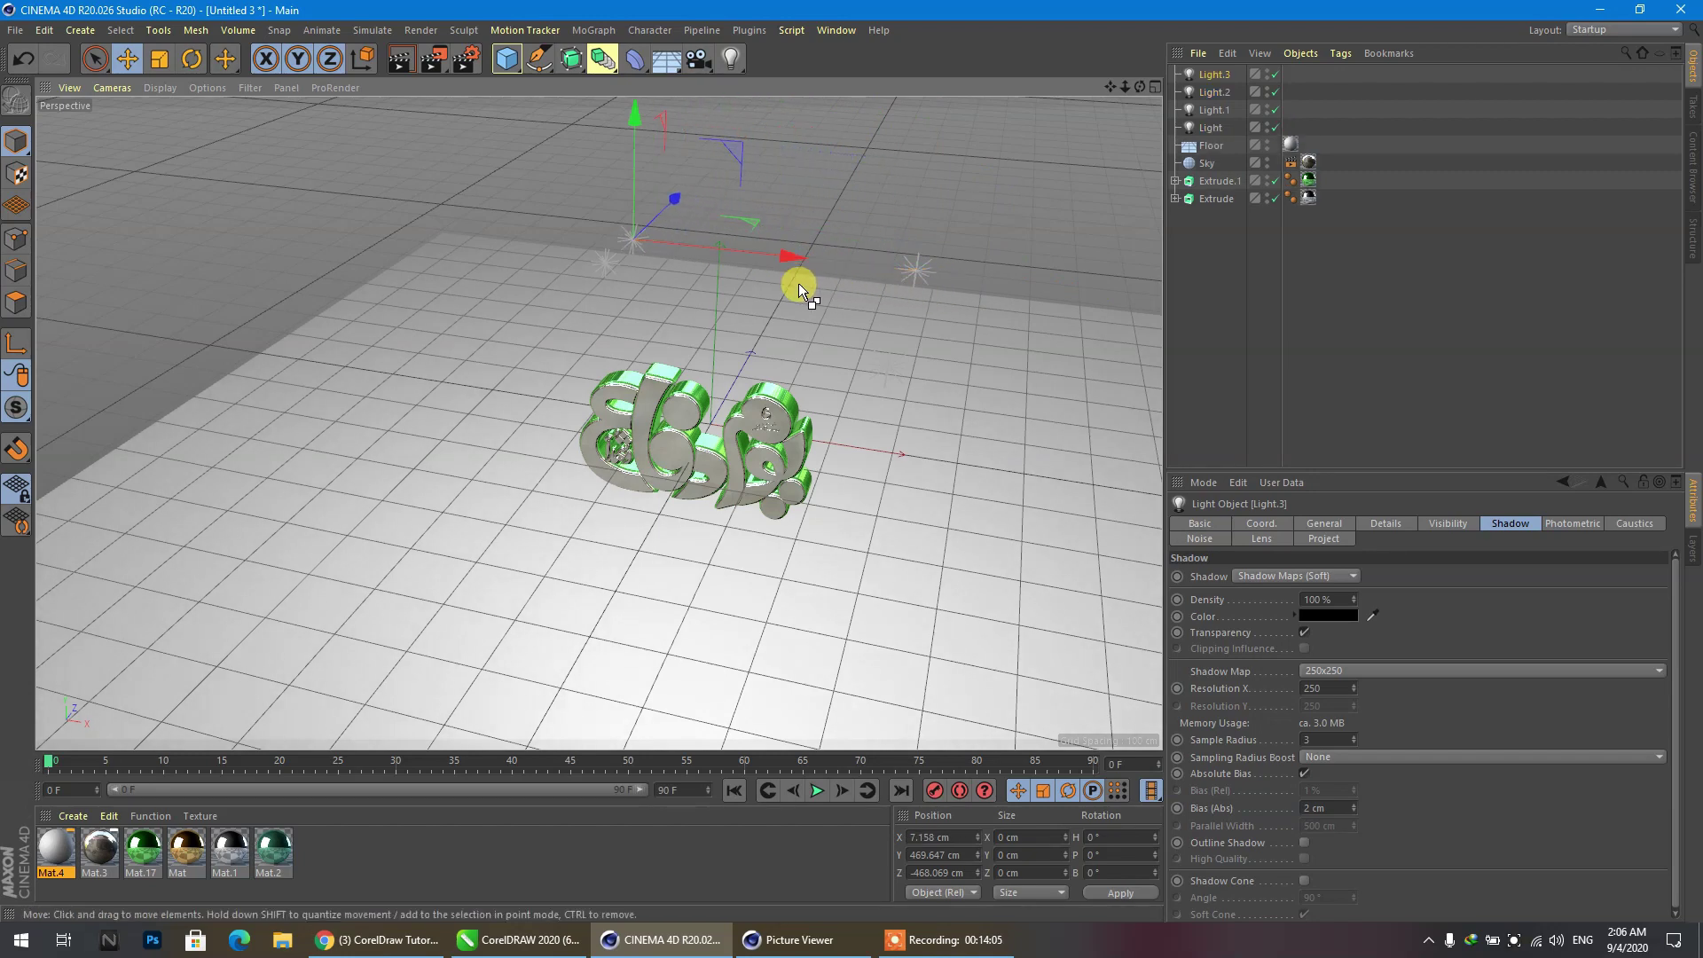
pyautogui.moveTo(674, 205); pyautogui.dragTo(721, 174)
# Render the scene with the four lights to the Picture Viewer, and close the viewer.
pyautogui.scroll(6, 661, 463)
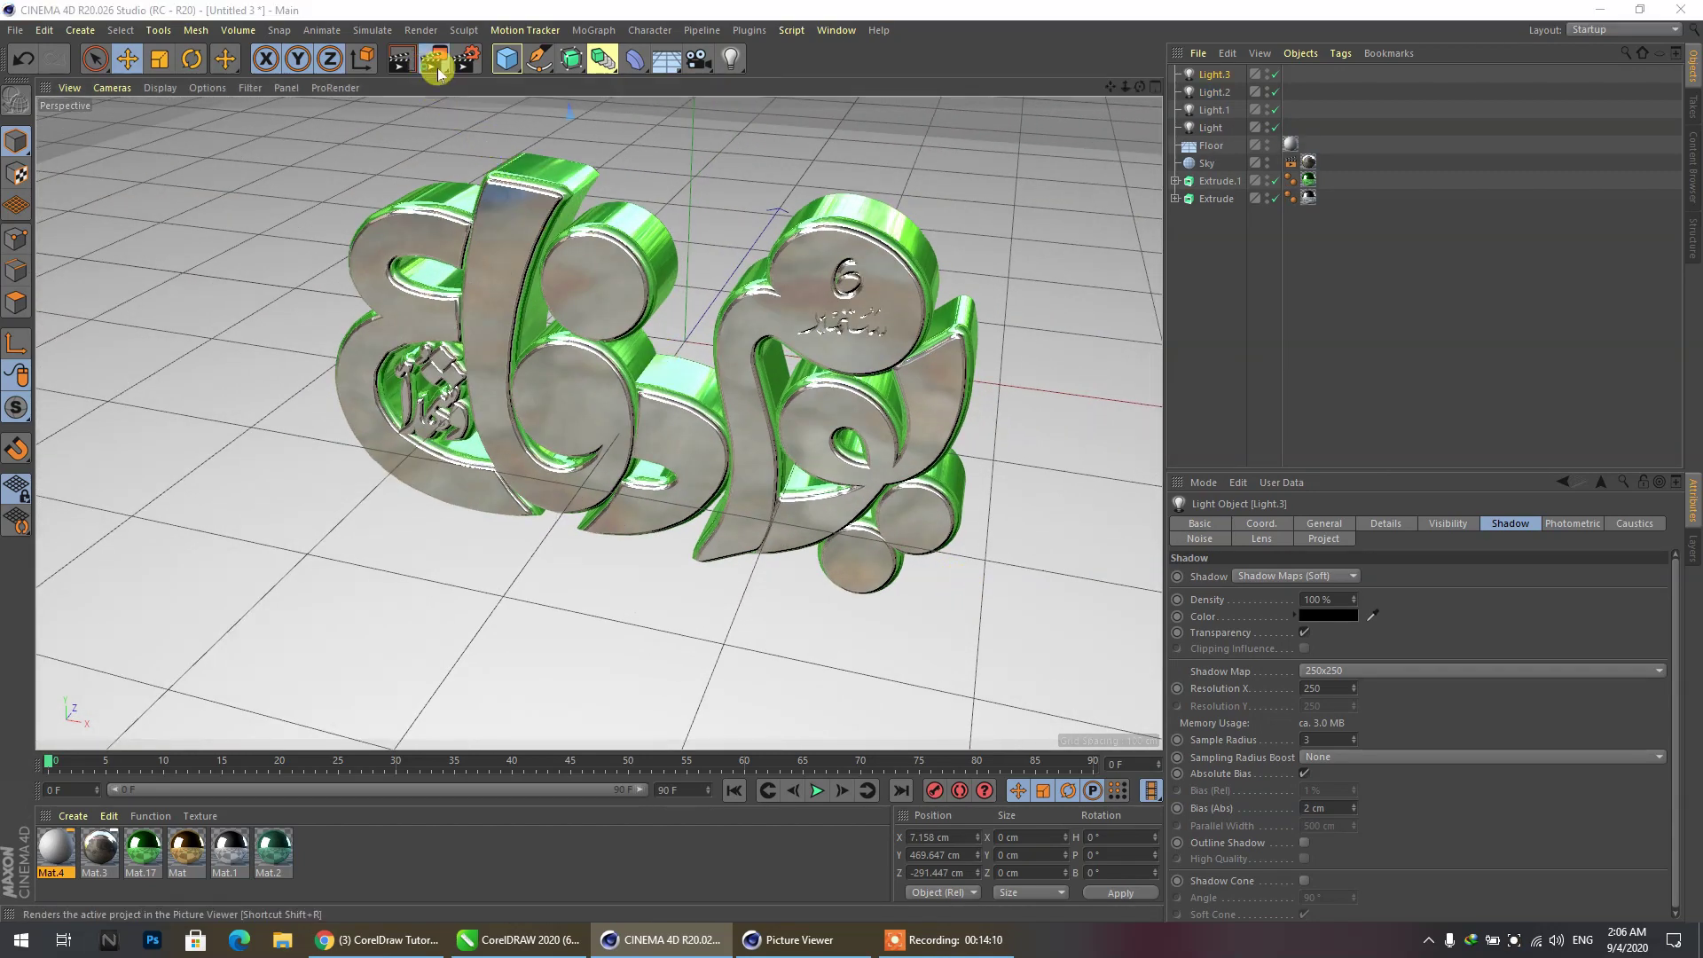
pyautogui.click(434, 60)
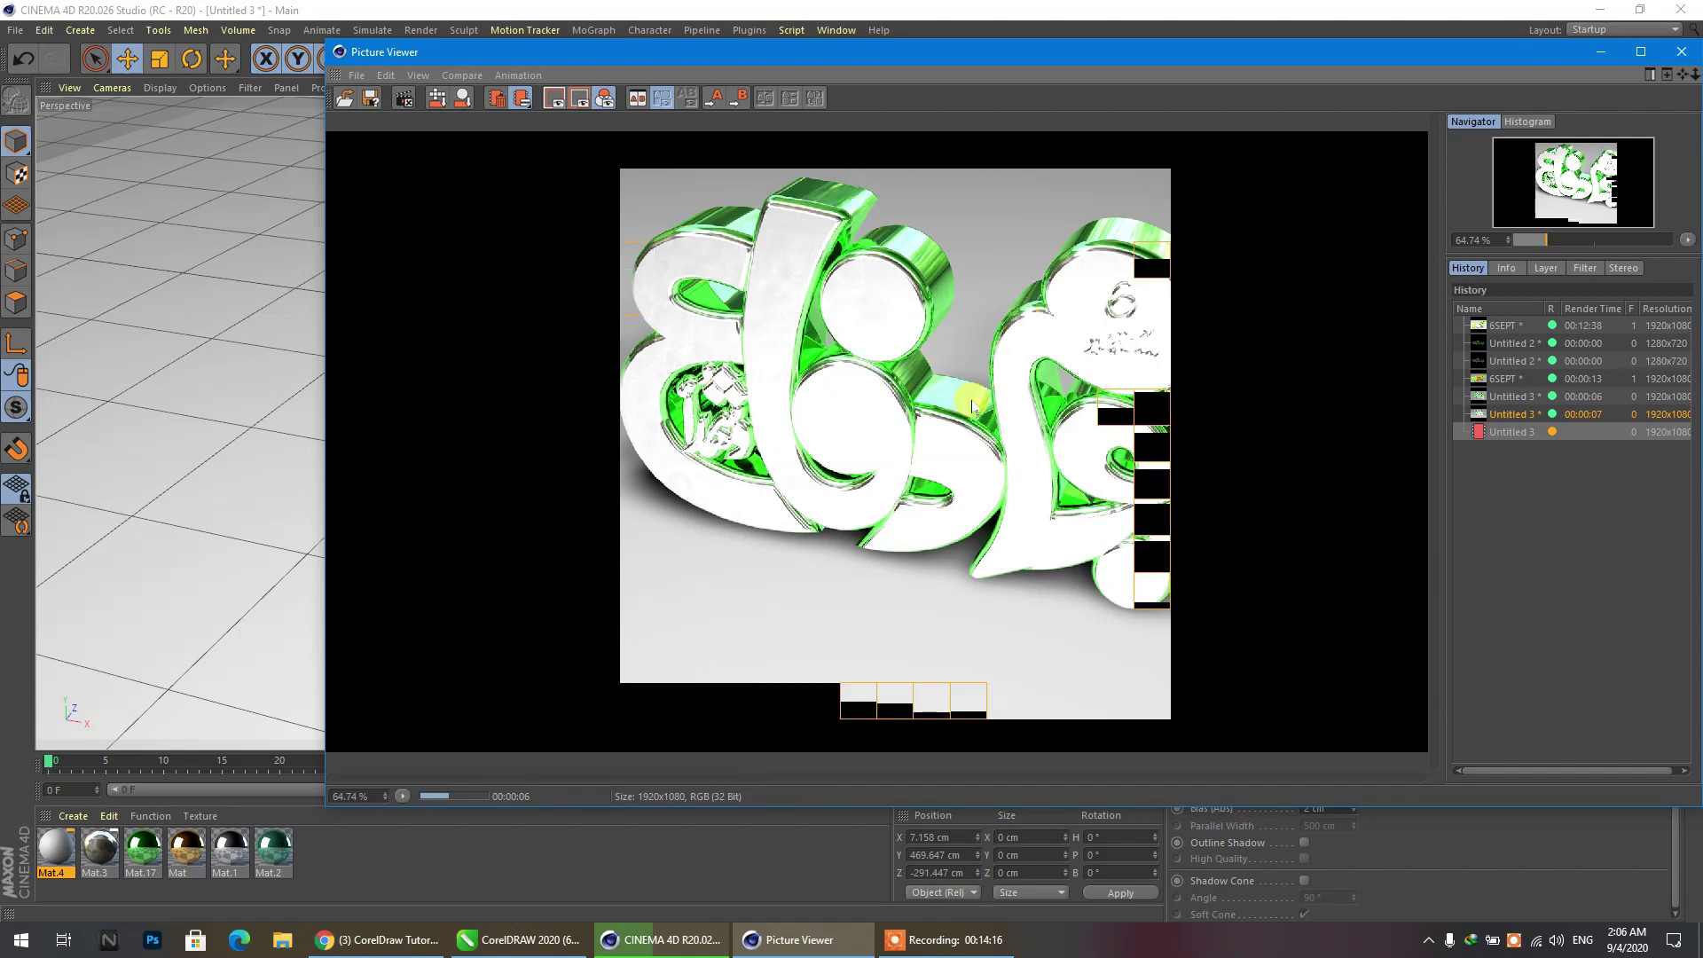
pyautogui.click(1682, 53)
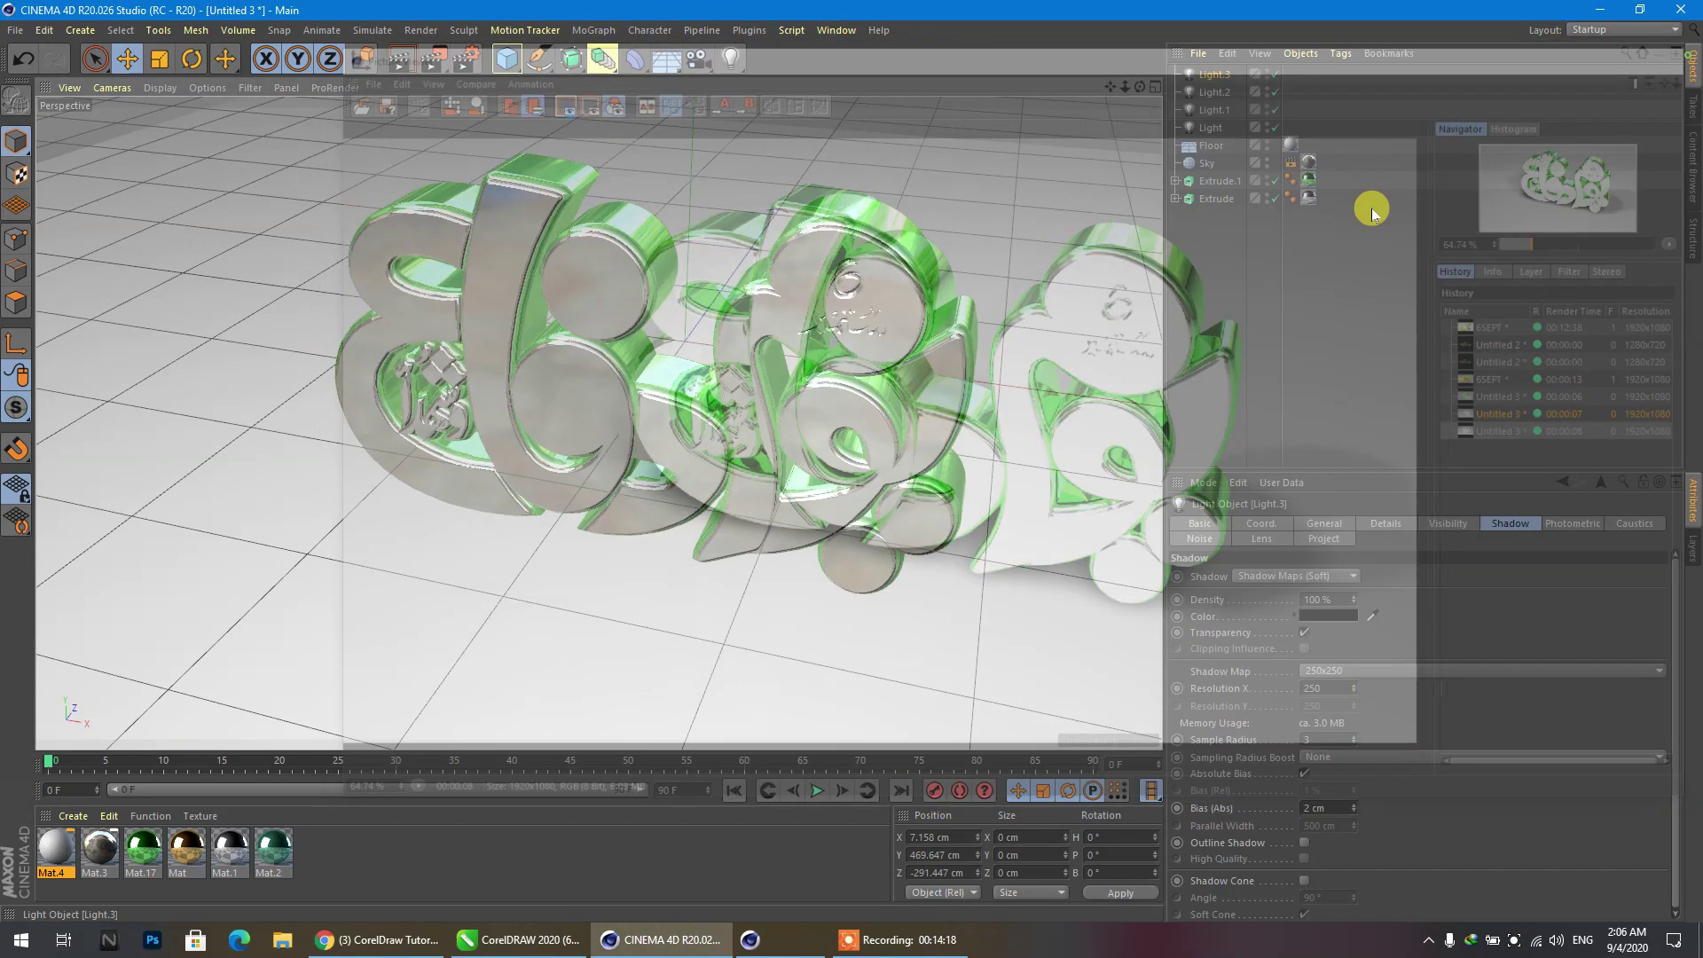
# Apply the green Mat.17 material to the front Extrude and the gold Mat material to Extrude.1.
pyautogui.moveTo(477, 411); pyautogui.dragTo(452, 414)
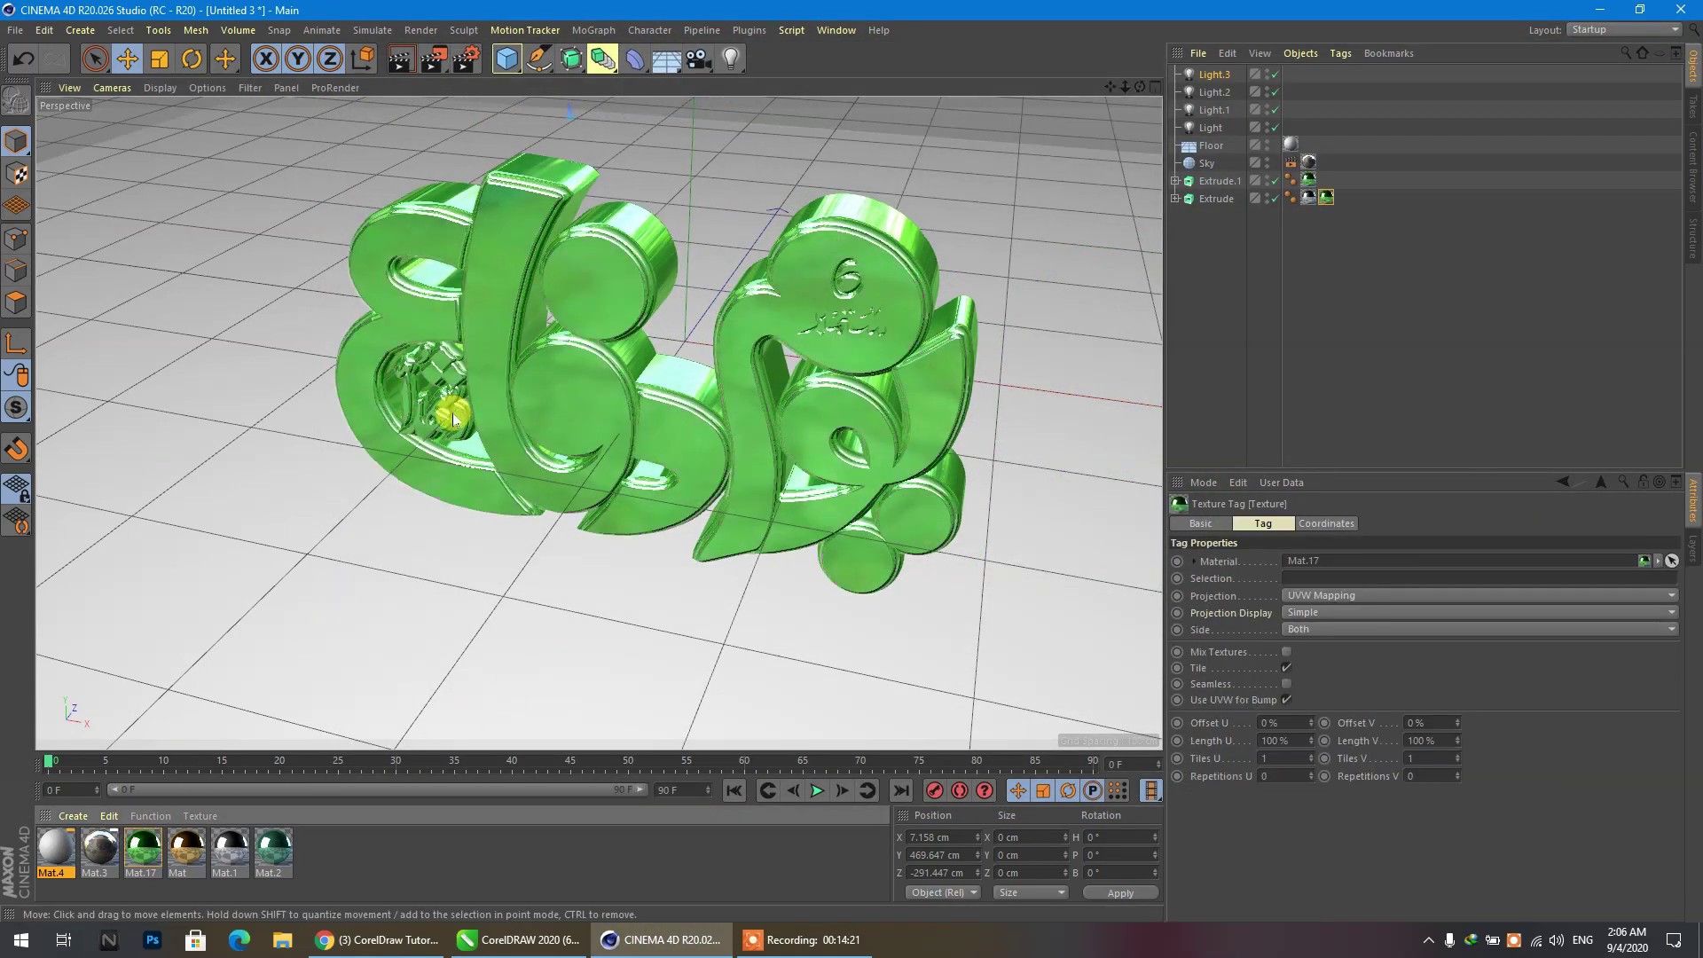
pyautogui.click(382, 881)
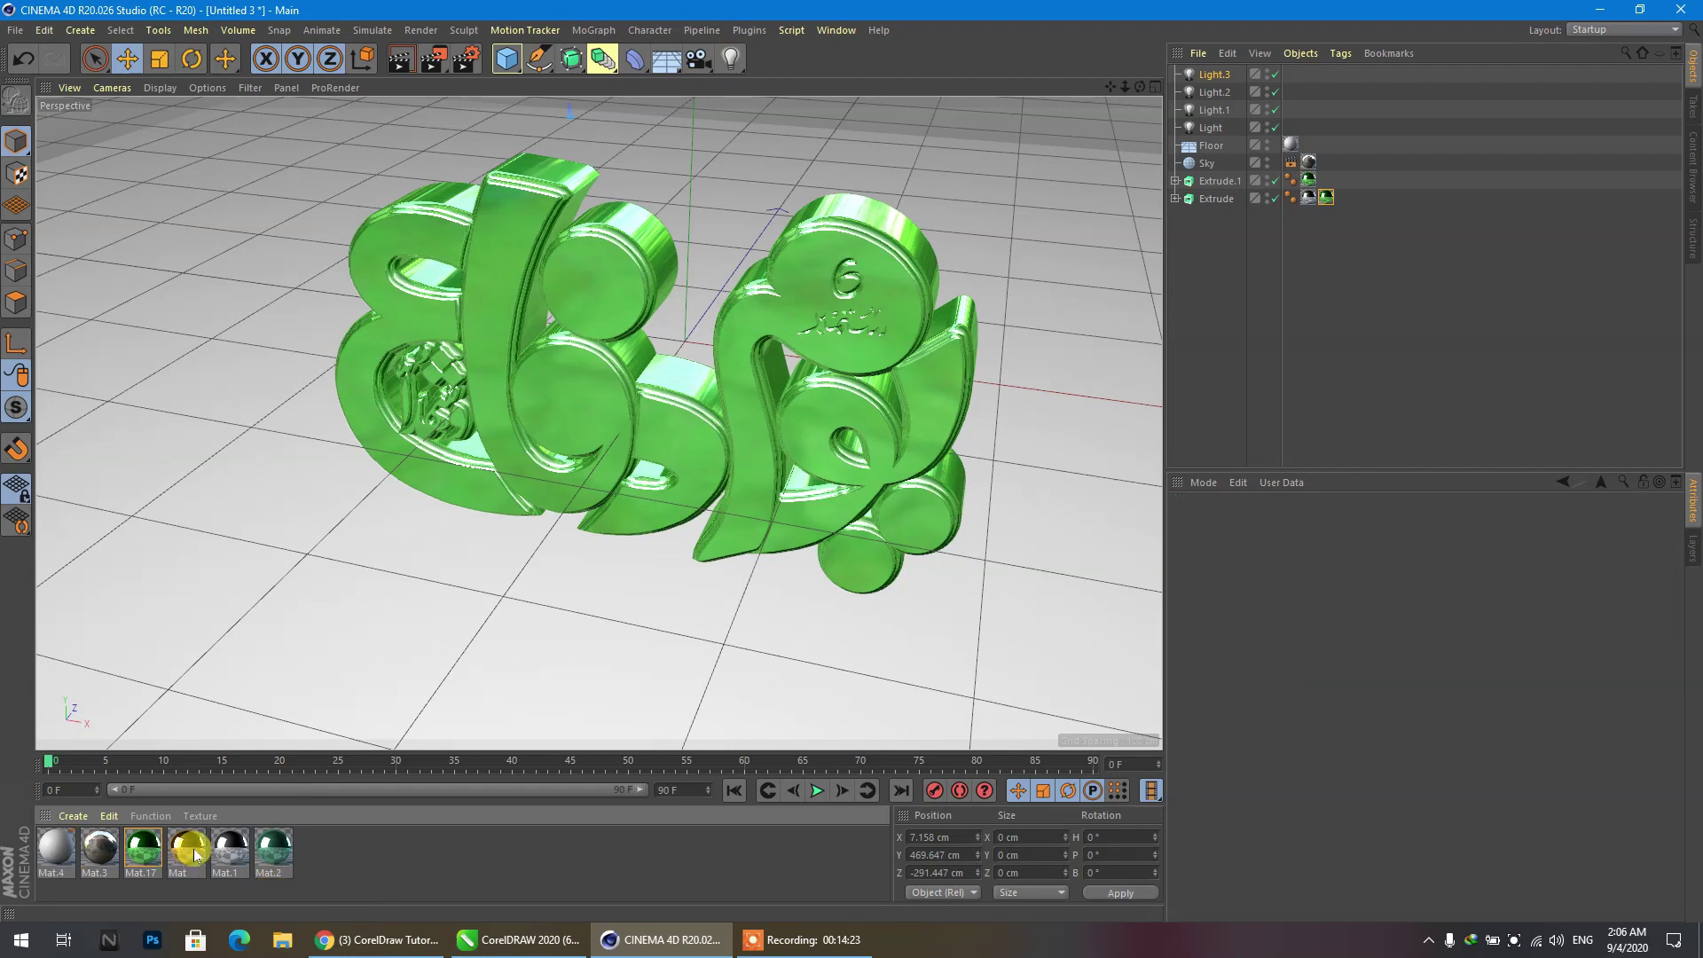
pyautogui.moveTo(195, 854); pyautogui.dragTo(632, 229)
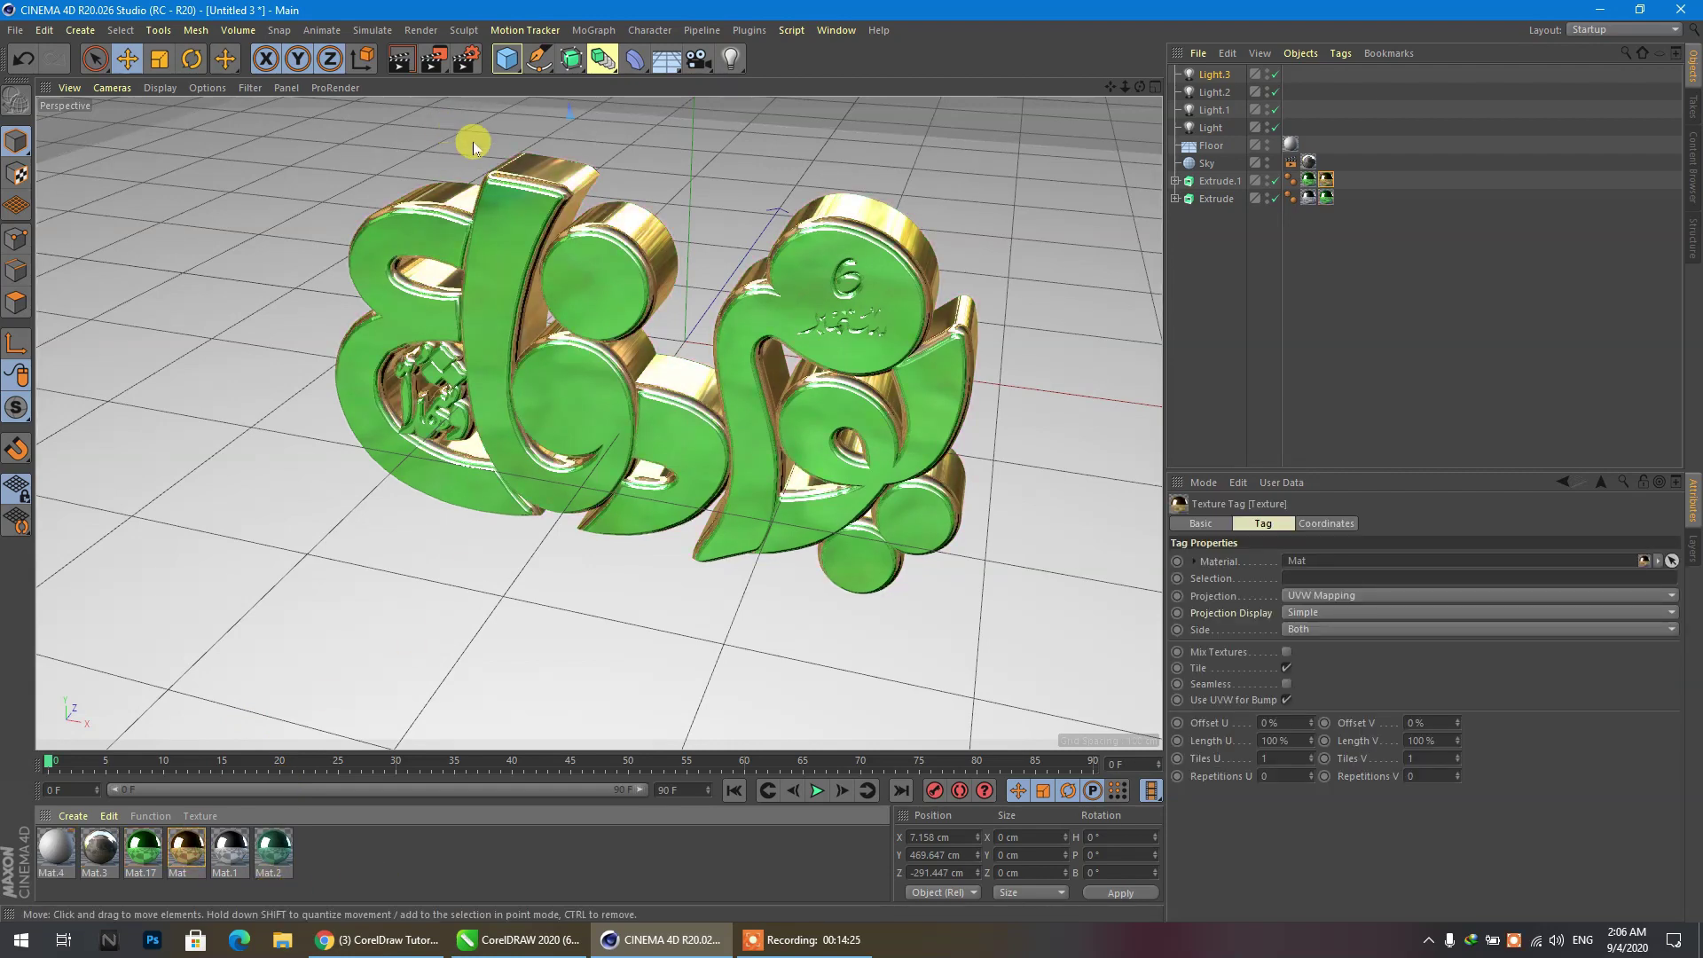
# Turn the view to a lower angle showing the lettering's gold sides, and render it to the Picture Viewer.
pyautogui.scroll(3, 683, 240)
pyautogui.scroll(-2, 683, 240)
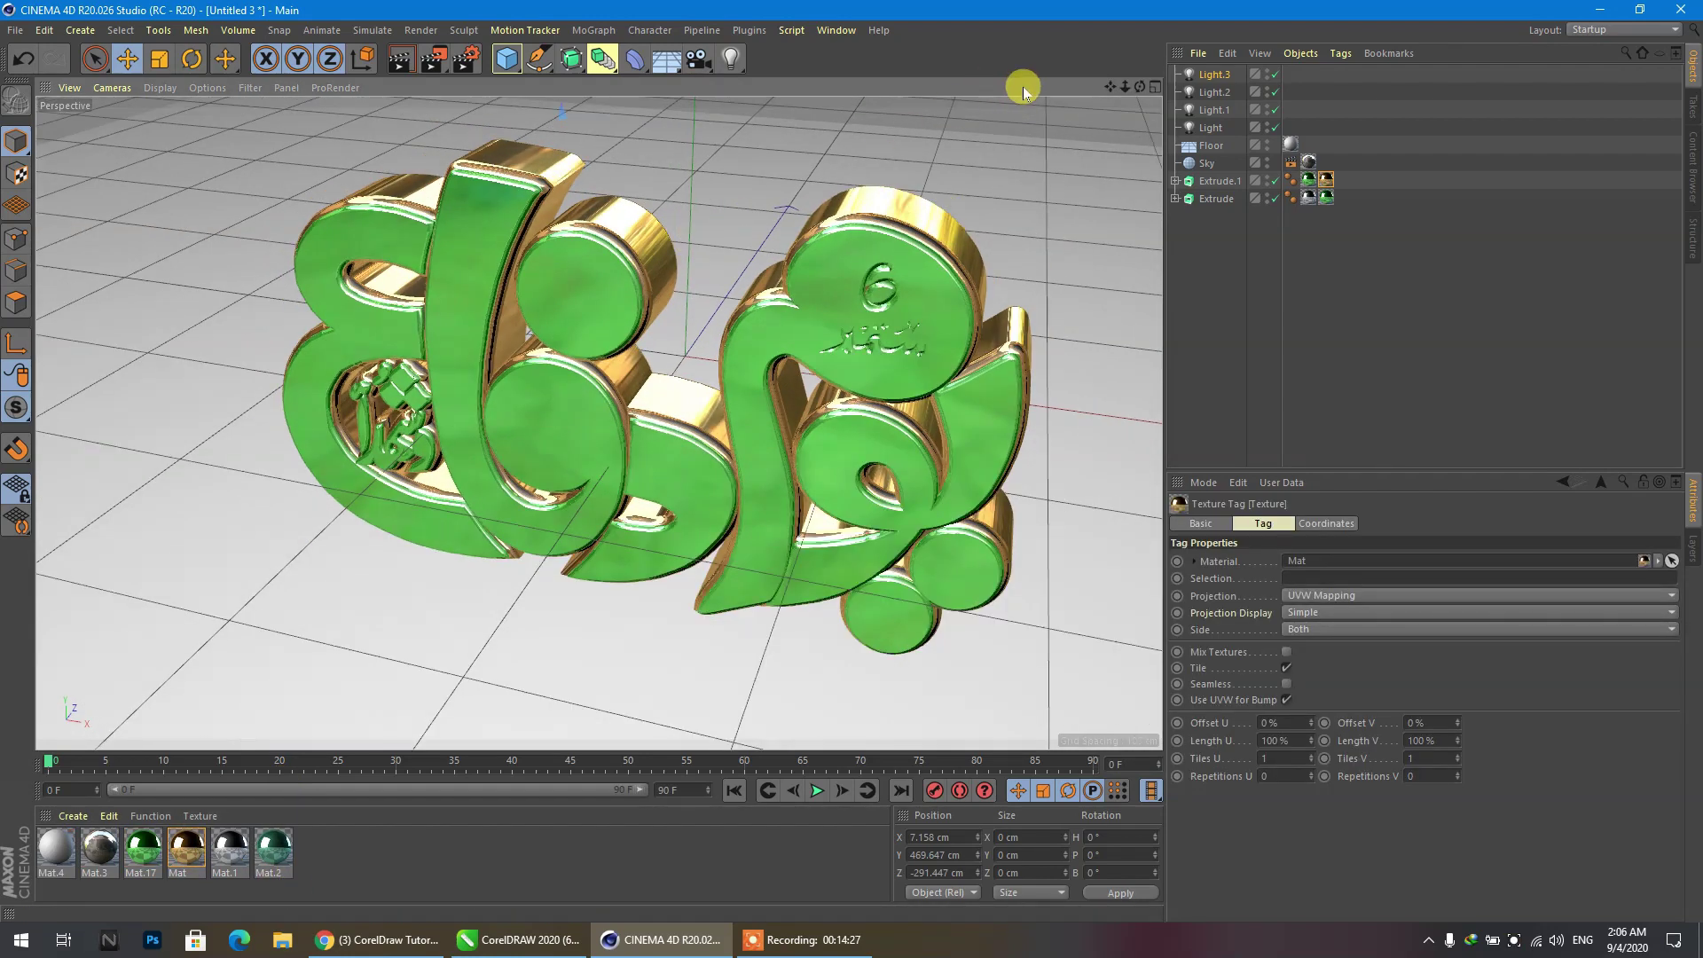
pyautogui.moveTo(1123, 88)
pyautogui.mouseDown()
pyautogui.moveTo(1099, 85)
pyautogui.moveTo(1128, 82)
pyautogui.moveTo(1111, 67)
pyautogui.mouseUp()
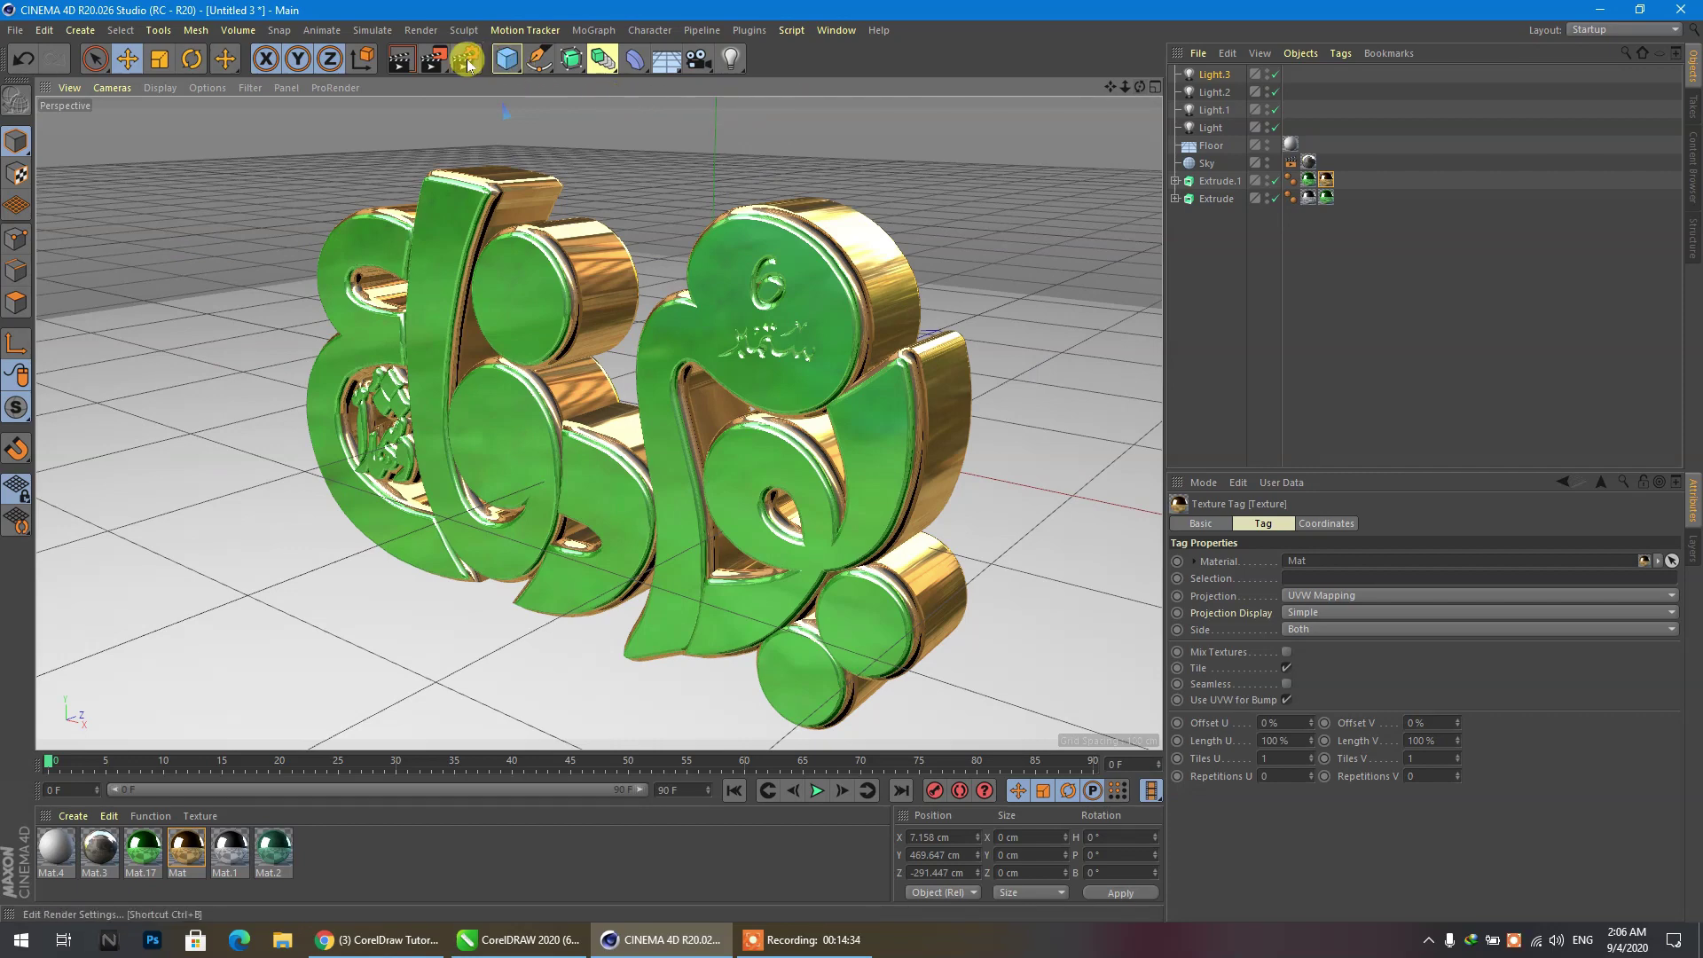
pyautogui.click(441, 62)
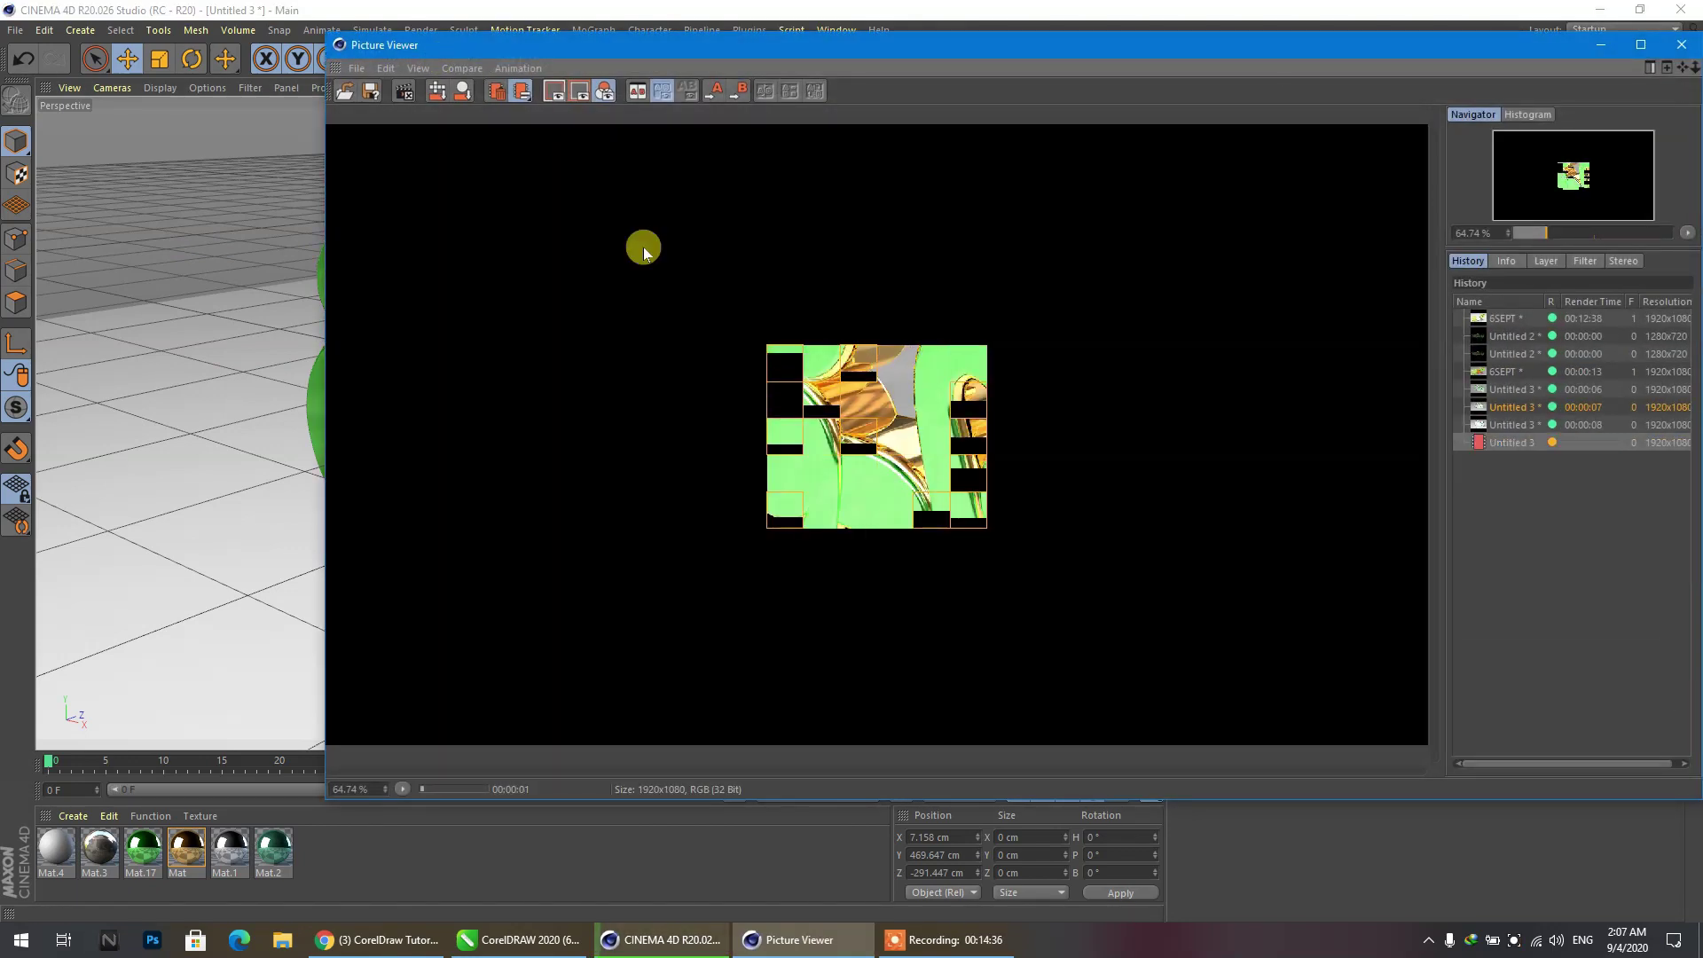
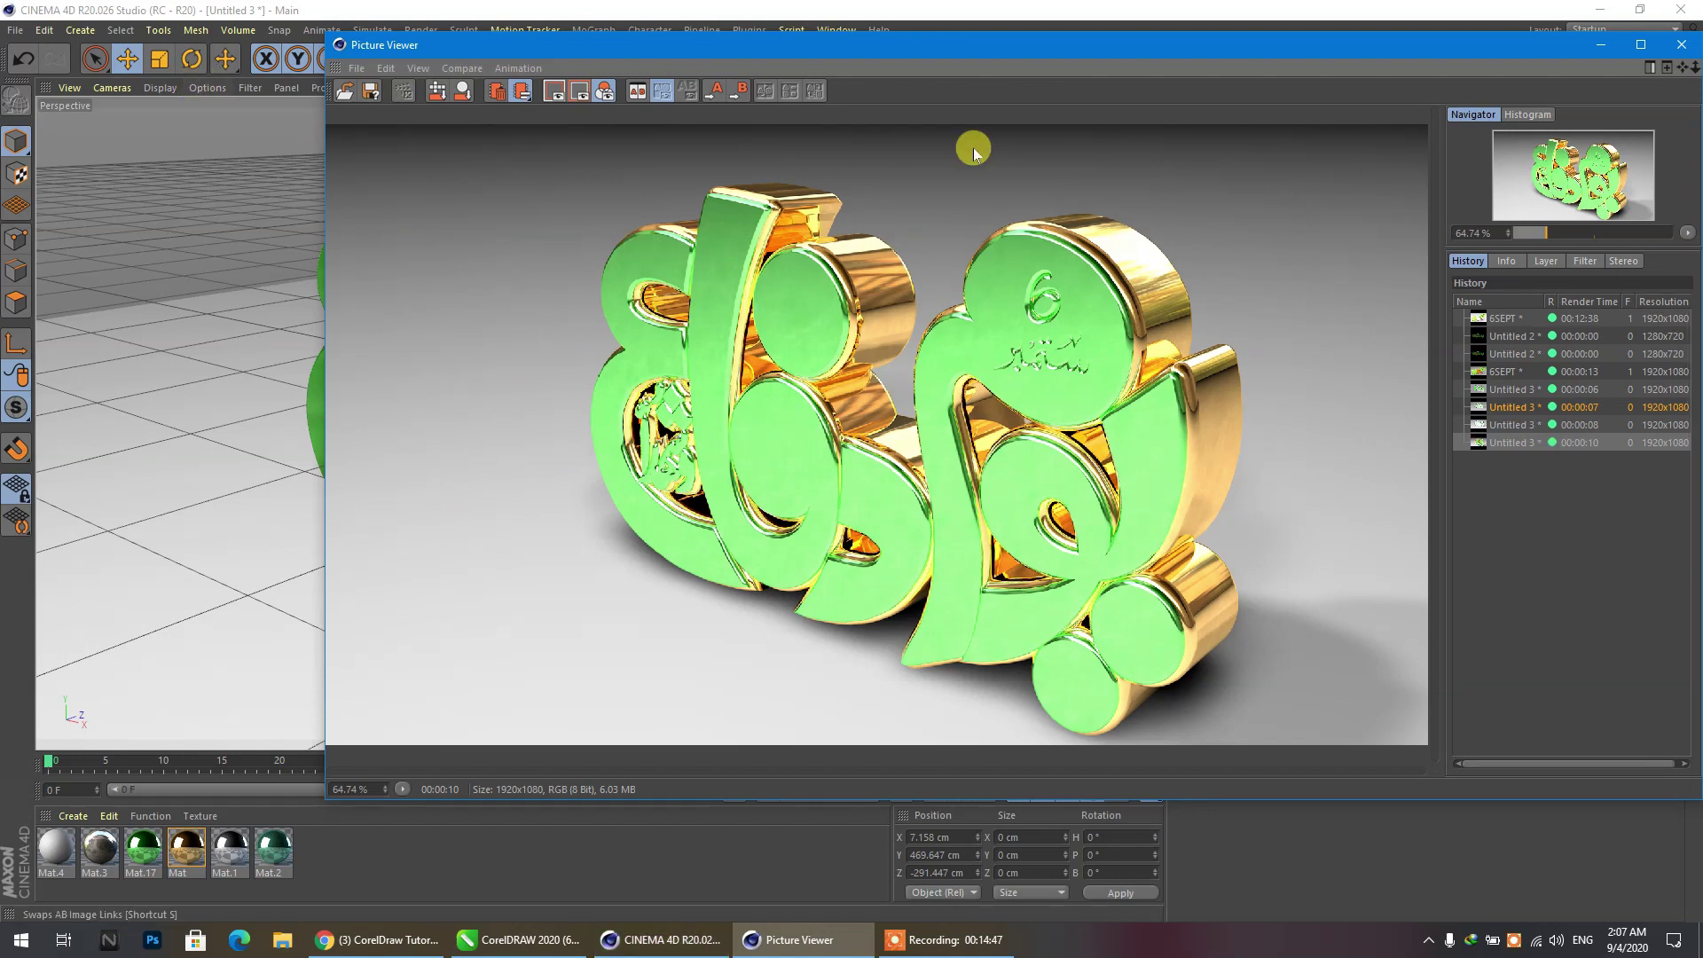
# Reopen the Picture Viewer and save the latest green and gold render as a JPG named s32 on the Soft (D:) drive.
pyautogui.click(1682, 46)
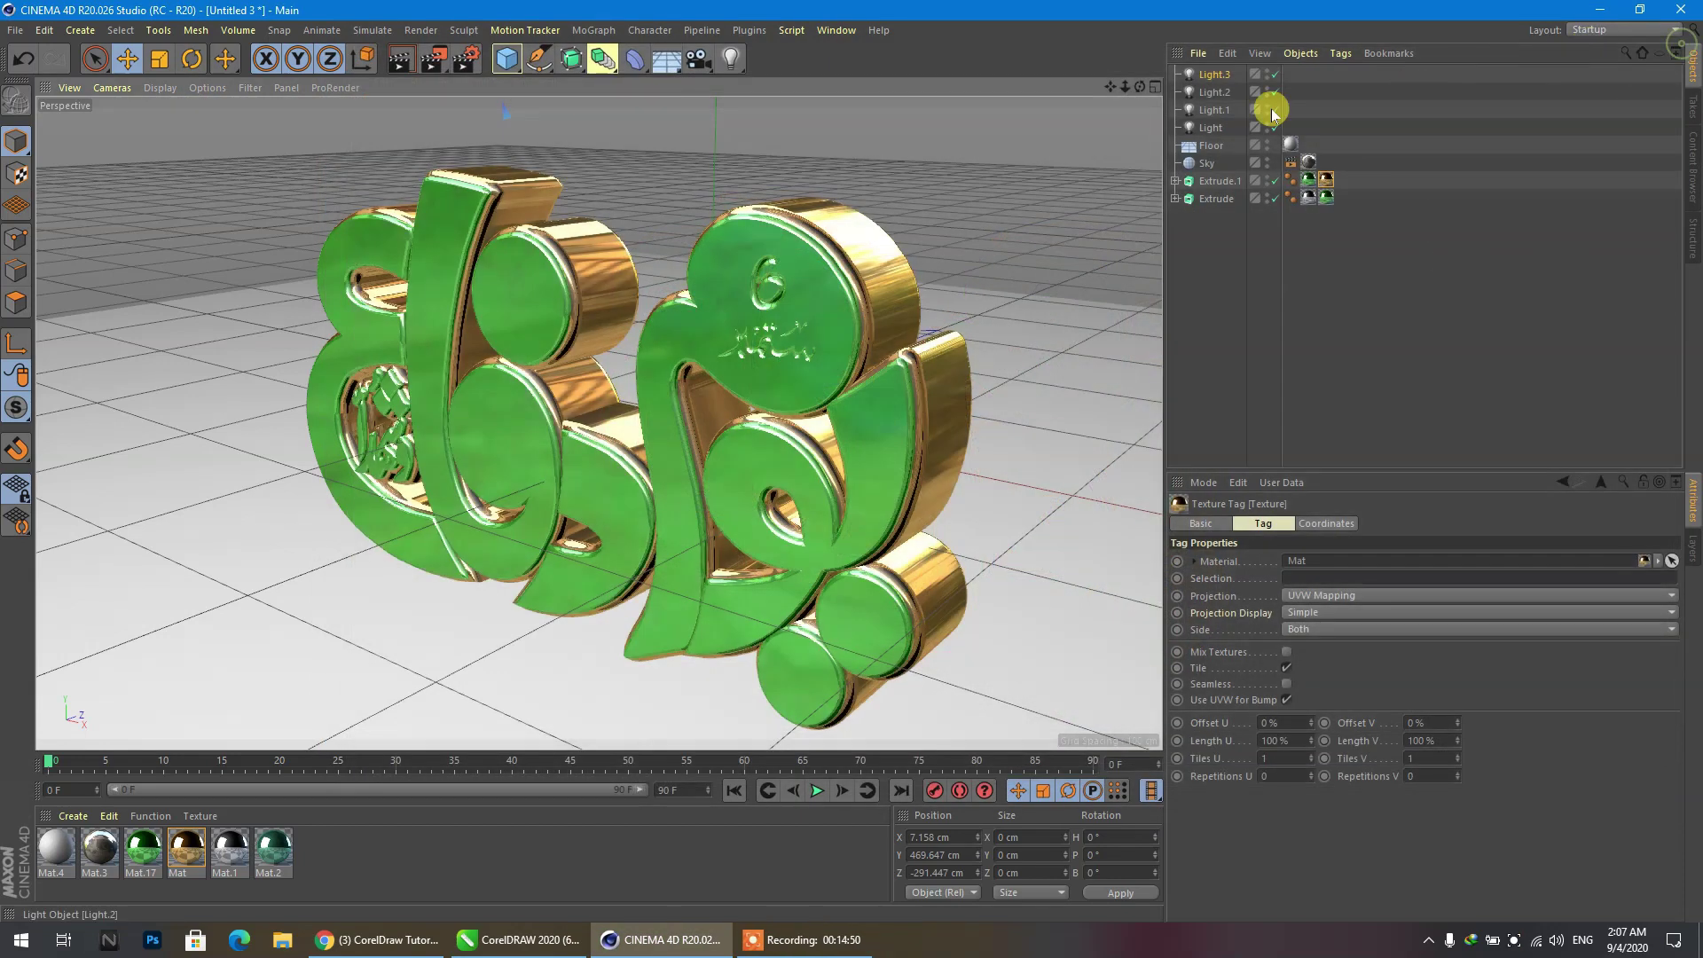
pyautogui.click(798, 31)
pyautogui.click(867, 396)
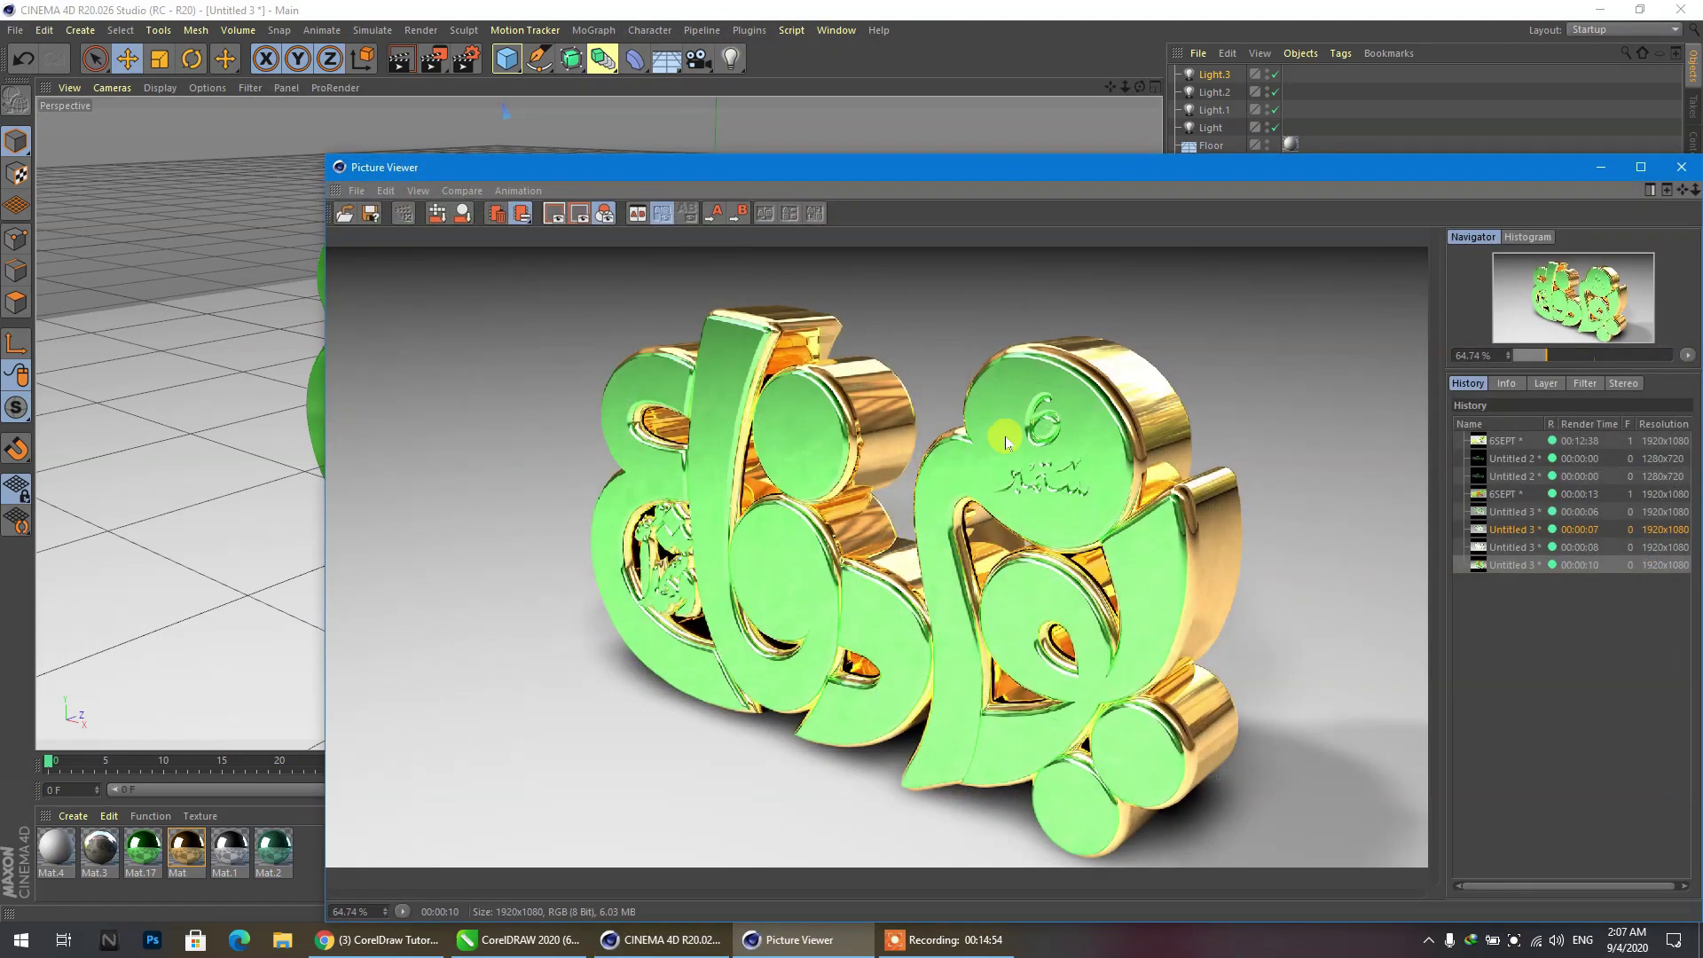
pyautogui.moveTo(891, 169); pyautogui.dragTo(833, 42)
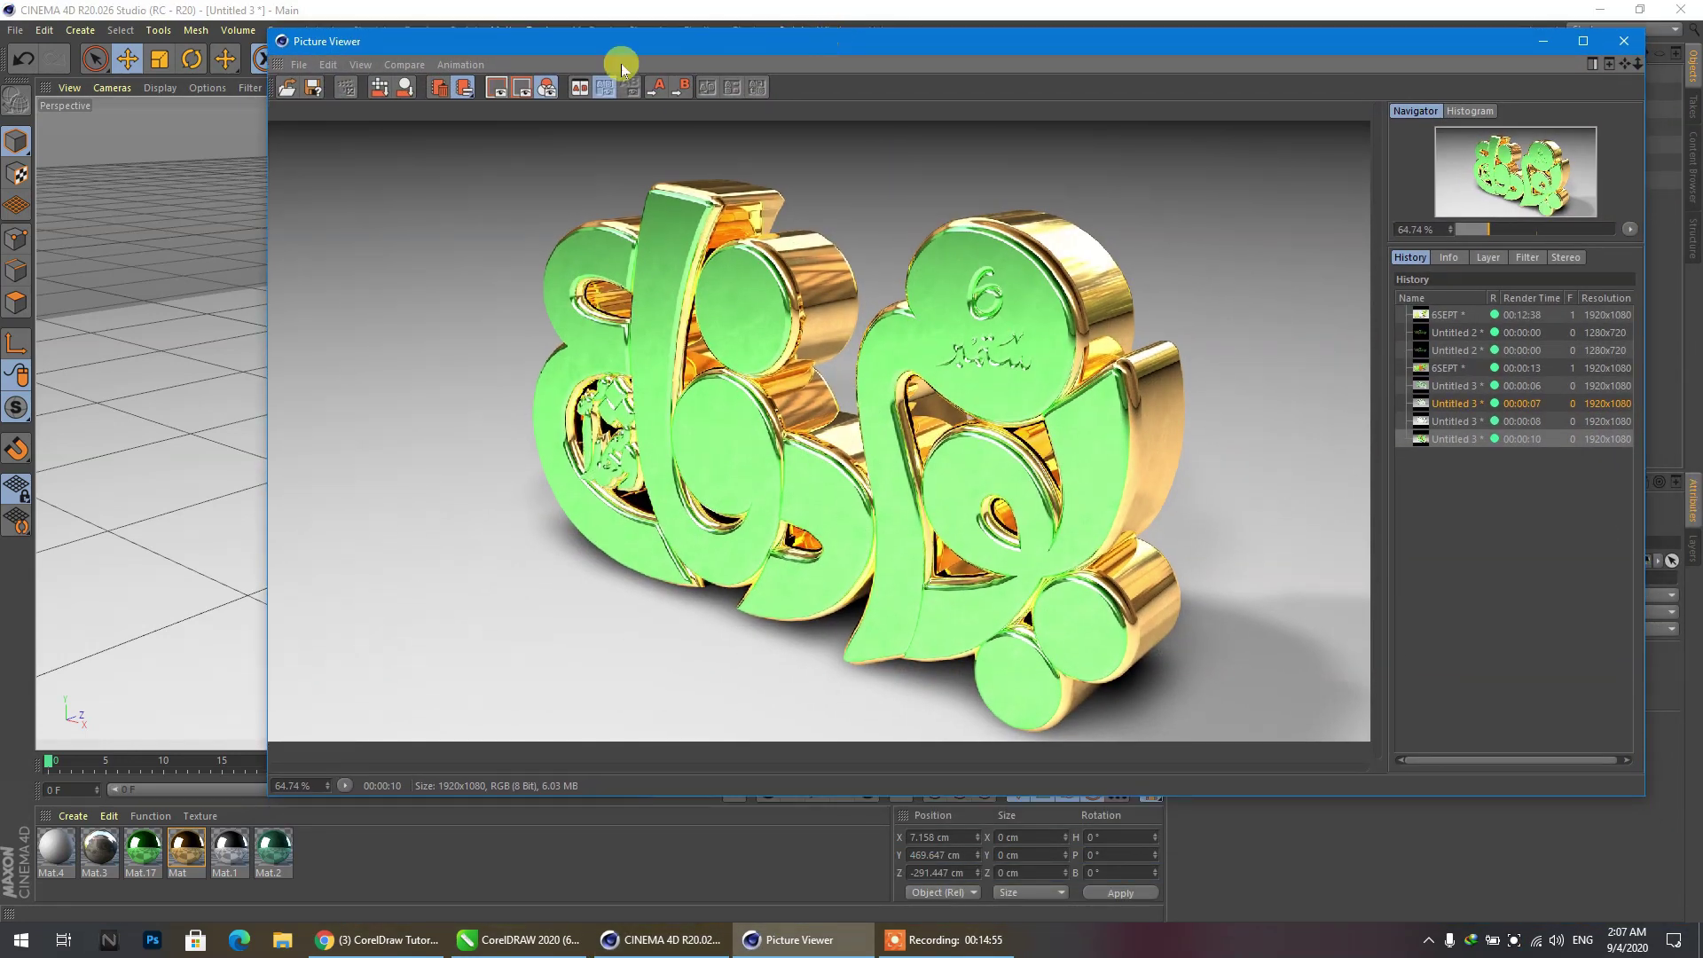
pyautogui.click(314, 86)
pyautogui.click(249, 69)
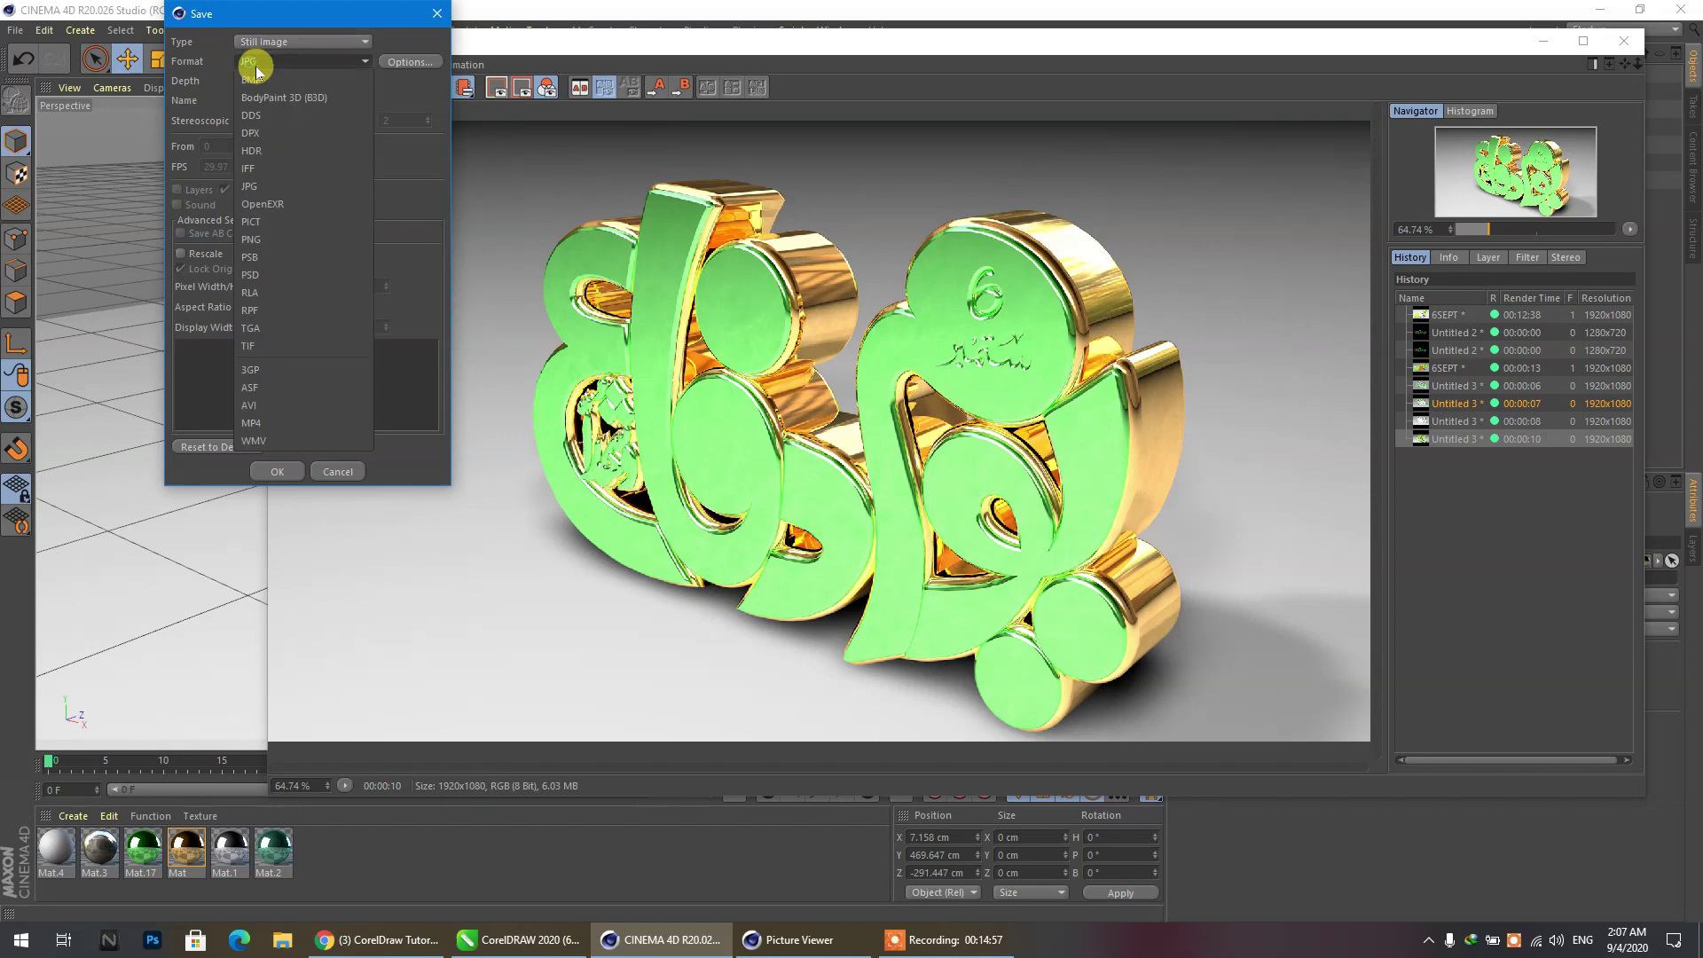
pyautogui.click(259, 180)
pyautogui.click(282, 471)
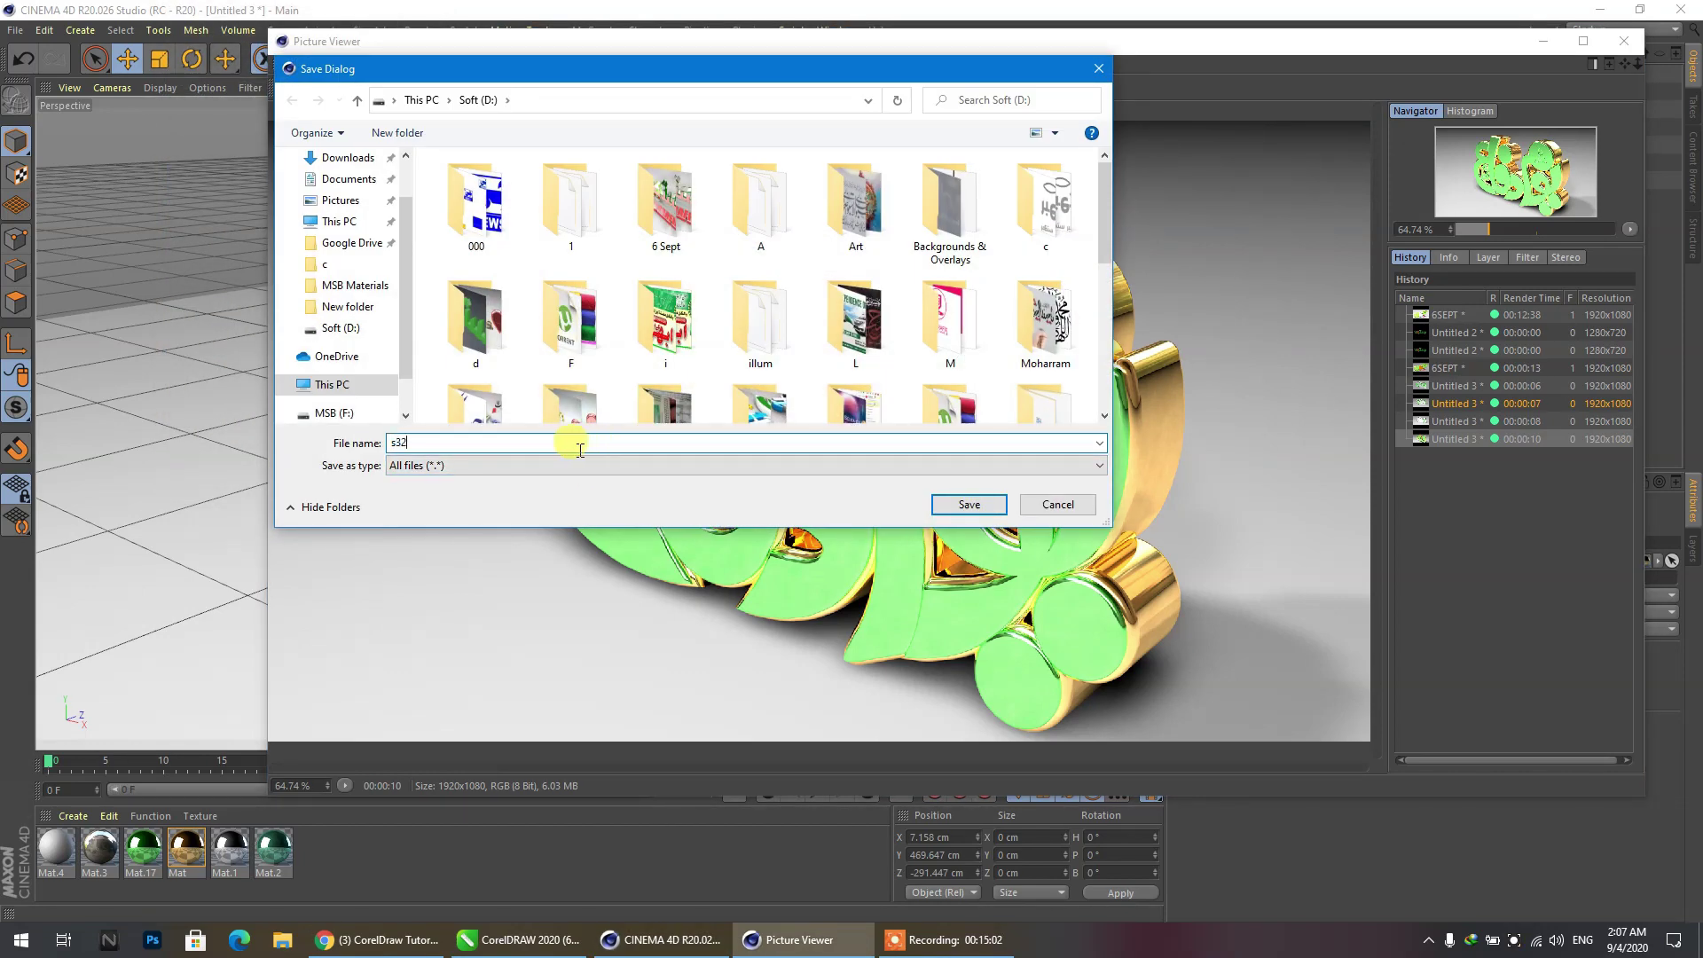
pyautogui.click(953, 504)
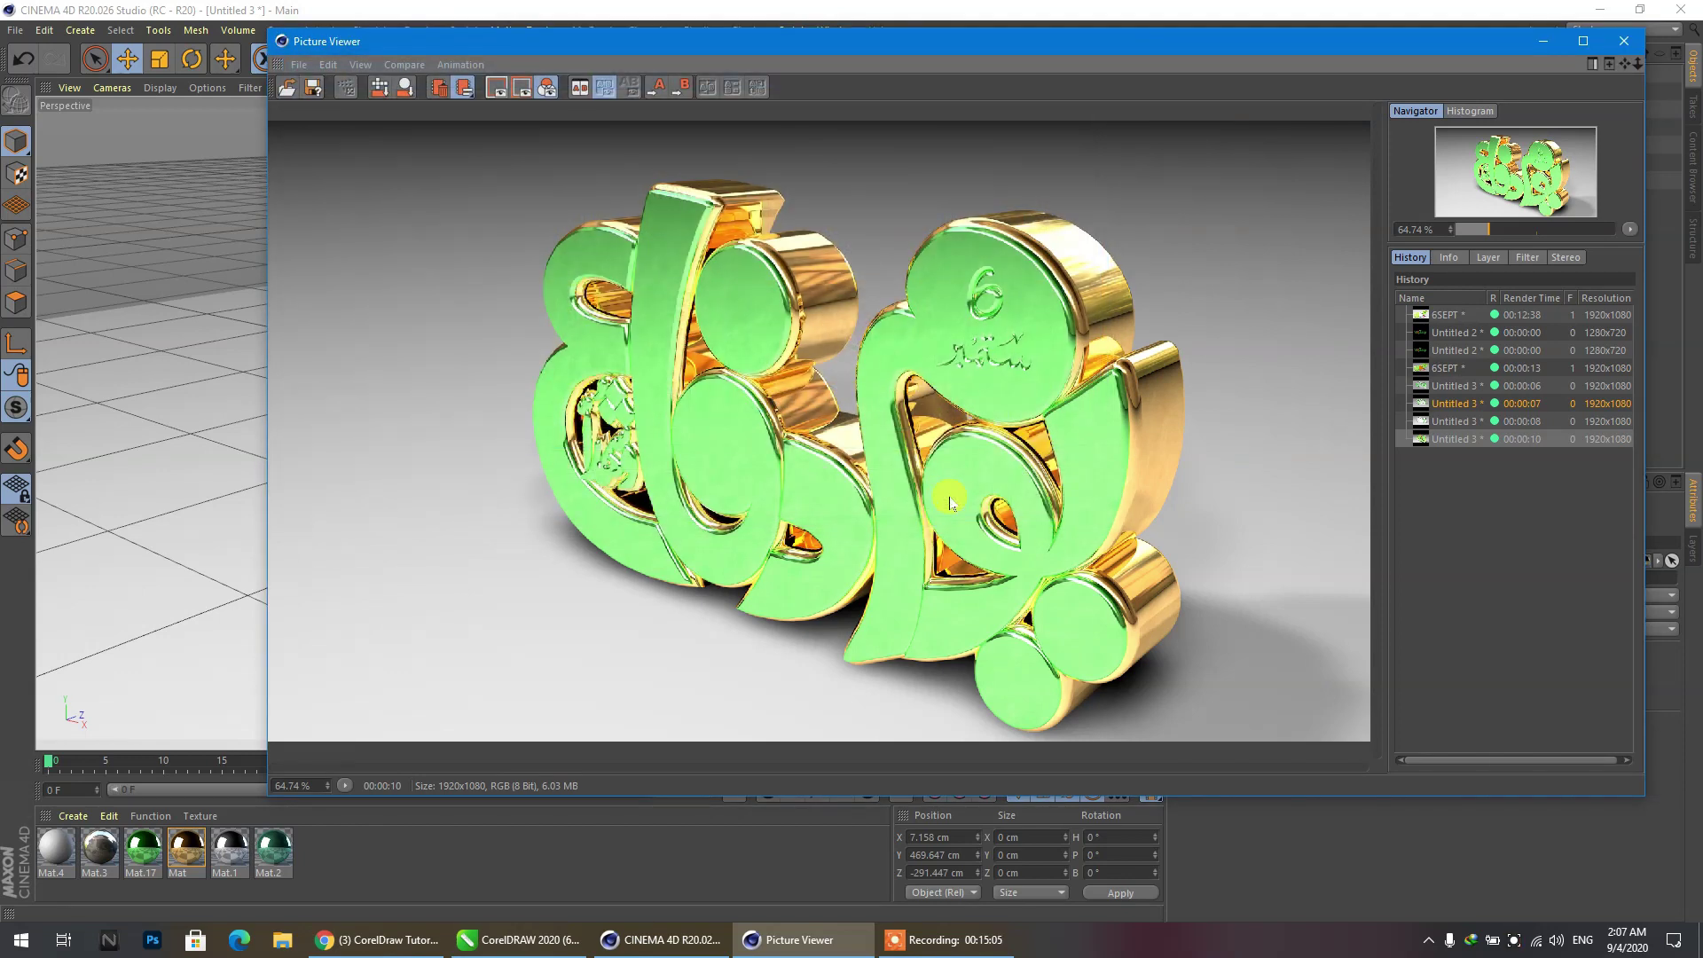
# Leave the Picture Viewer and open the saved s32 image from the Soft (D:) drive in File Explorer.
pyautogui.click(1623, 40)
pyautogui.click(1600, 9)
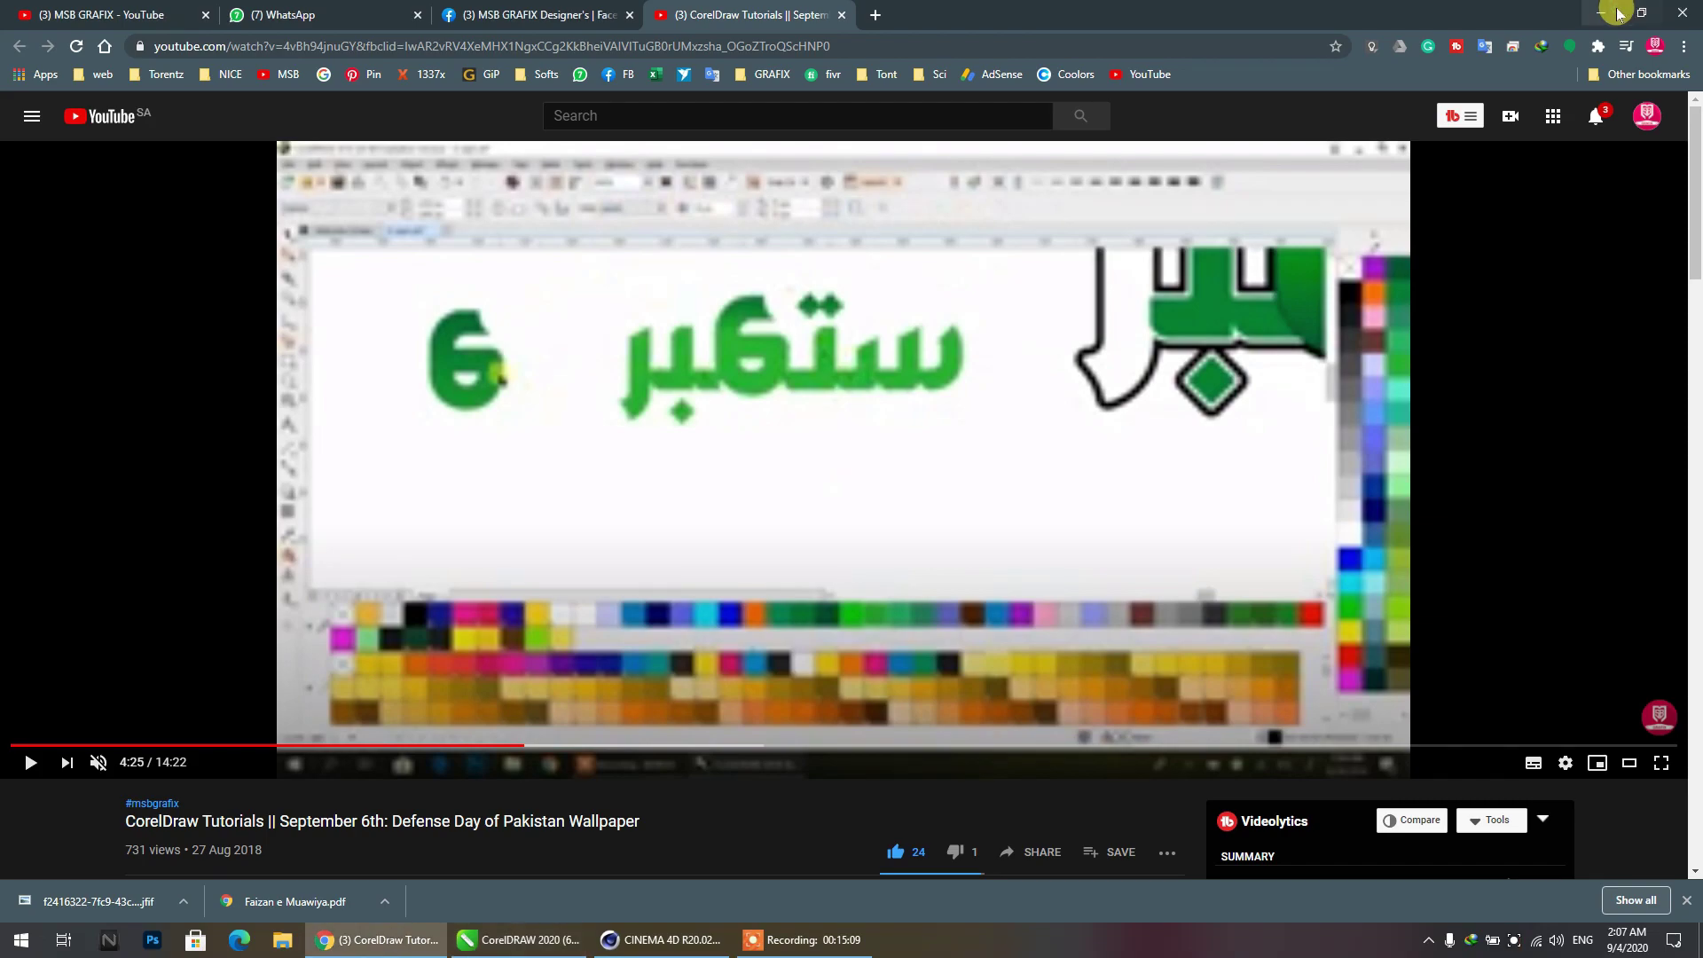
pyautogui.click(1602, 13)
pyautogui.rightClick(23, 22)
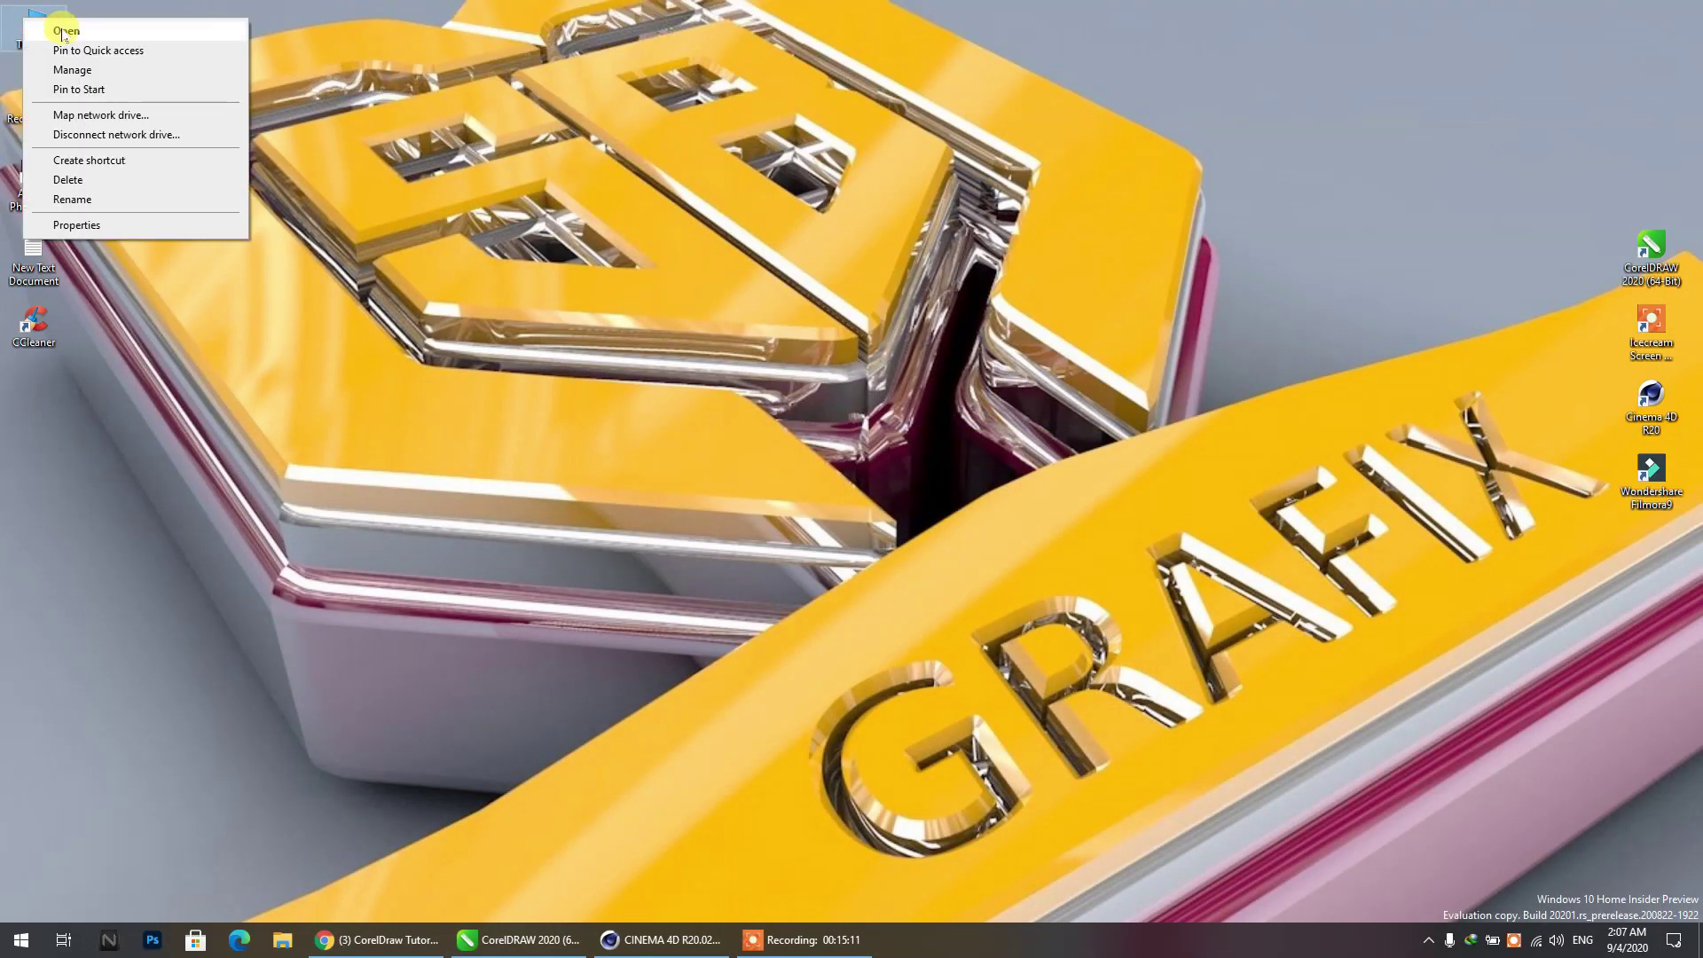
pyautogui.click(53, 24)
pyautogui.click(655, 306)
pyautogui.doubleClick(655, 306)
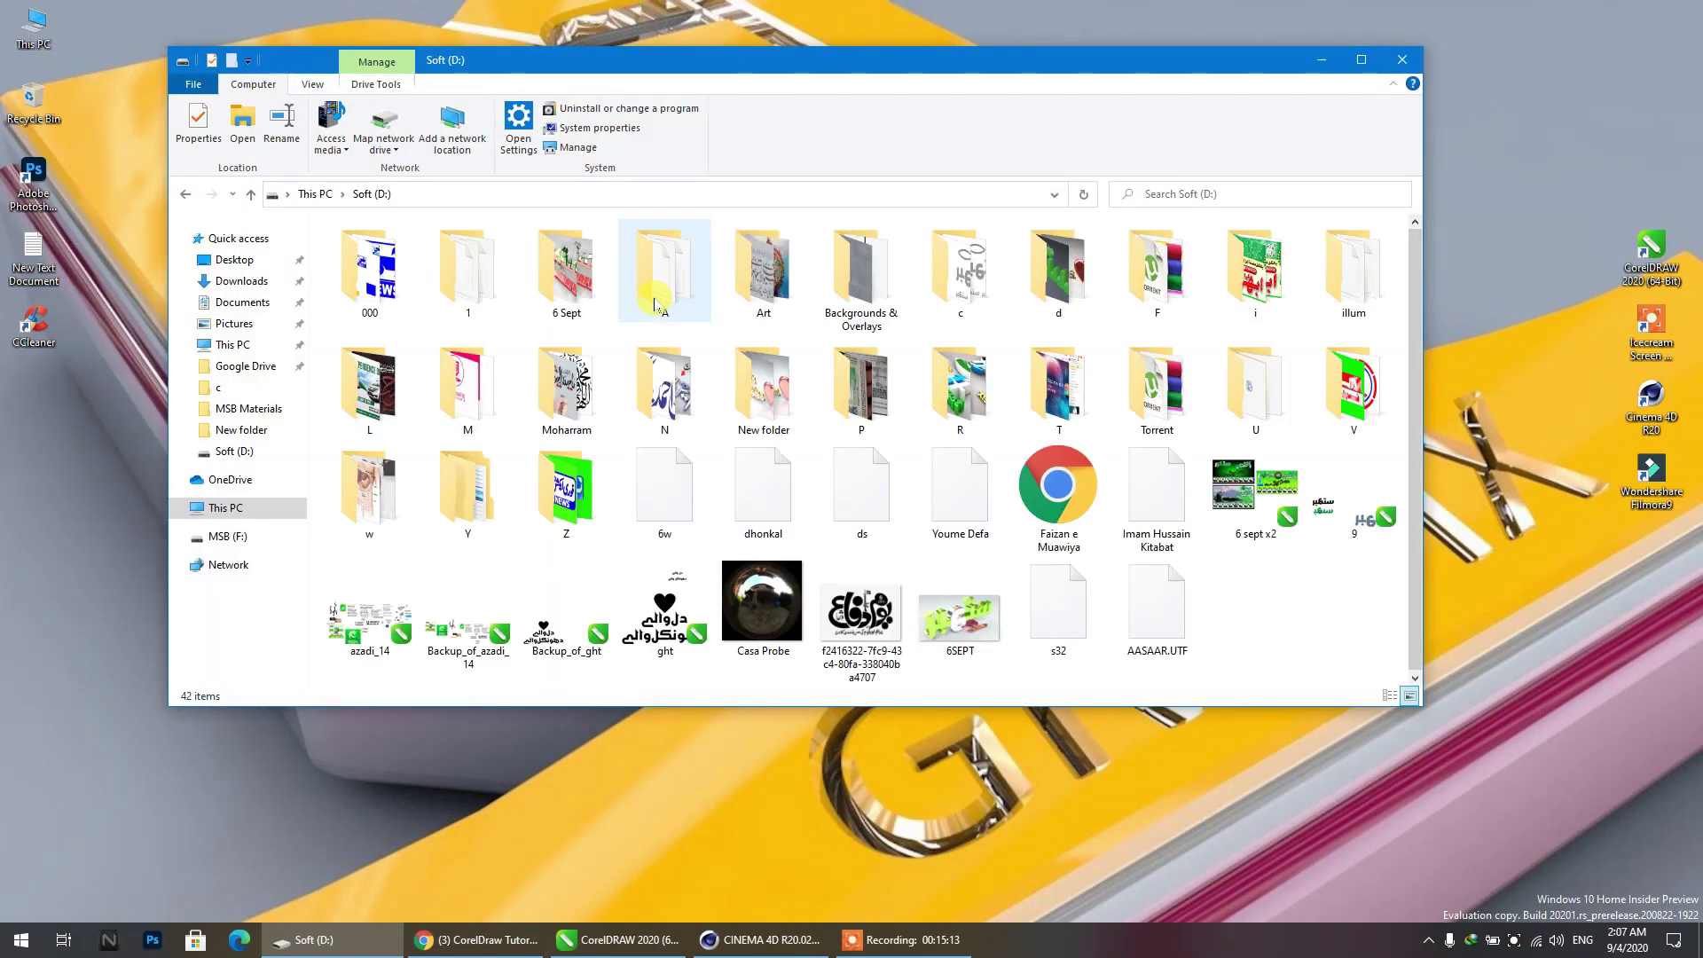
pyautogui.click(1080, 633)
pyautogui.doubleClick(1080, 633)
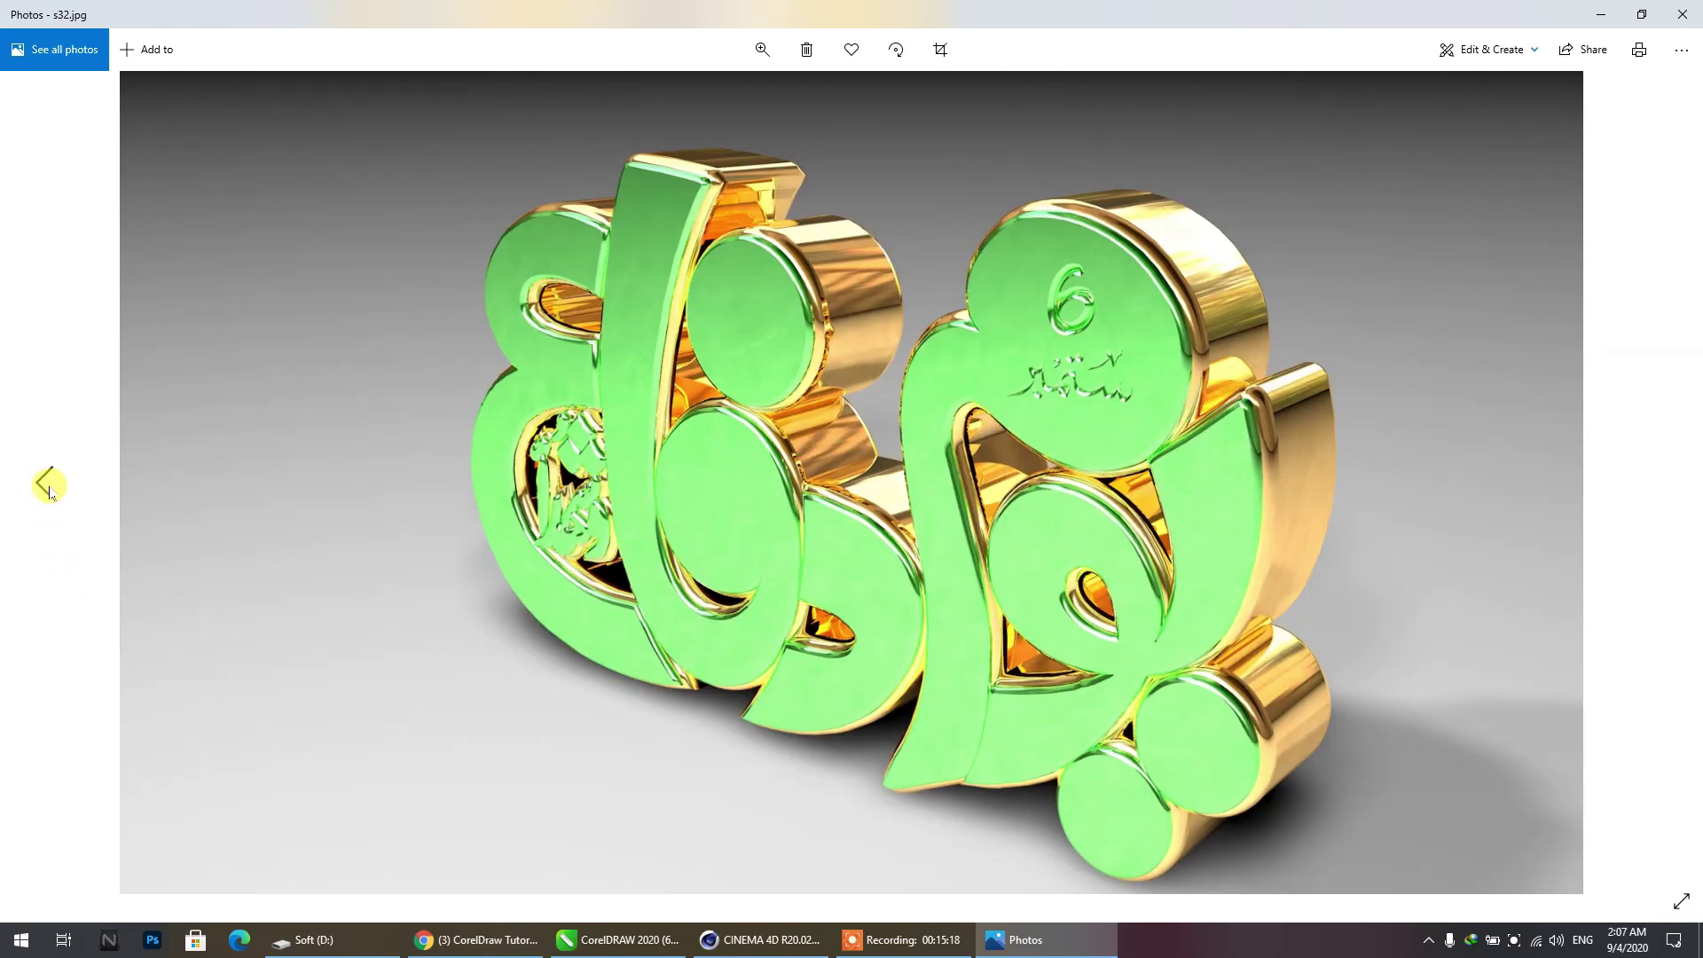
# View the two images preceding s32 in the photo viewer, and close the viewer.
pyautogui.click(47, 485)
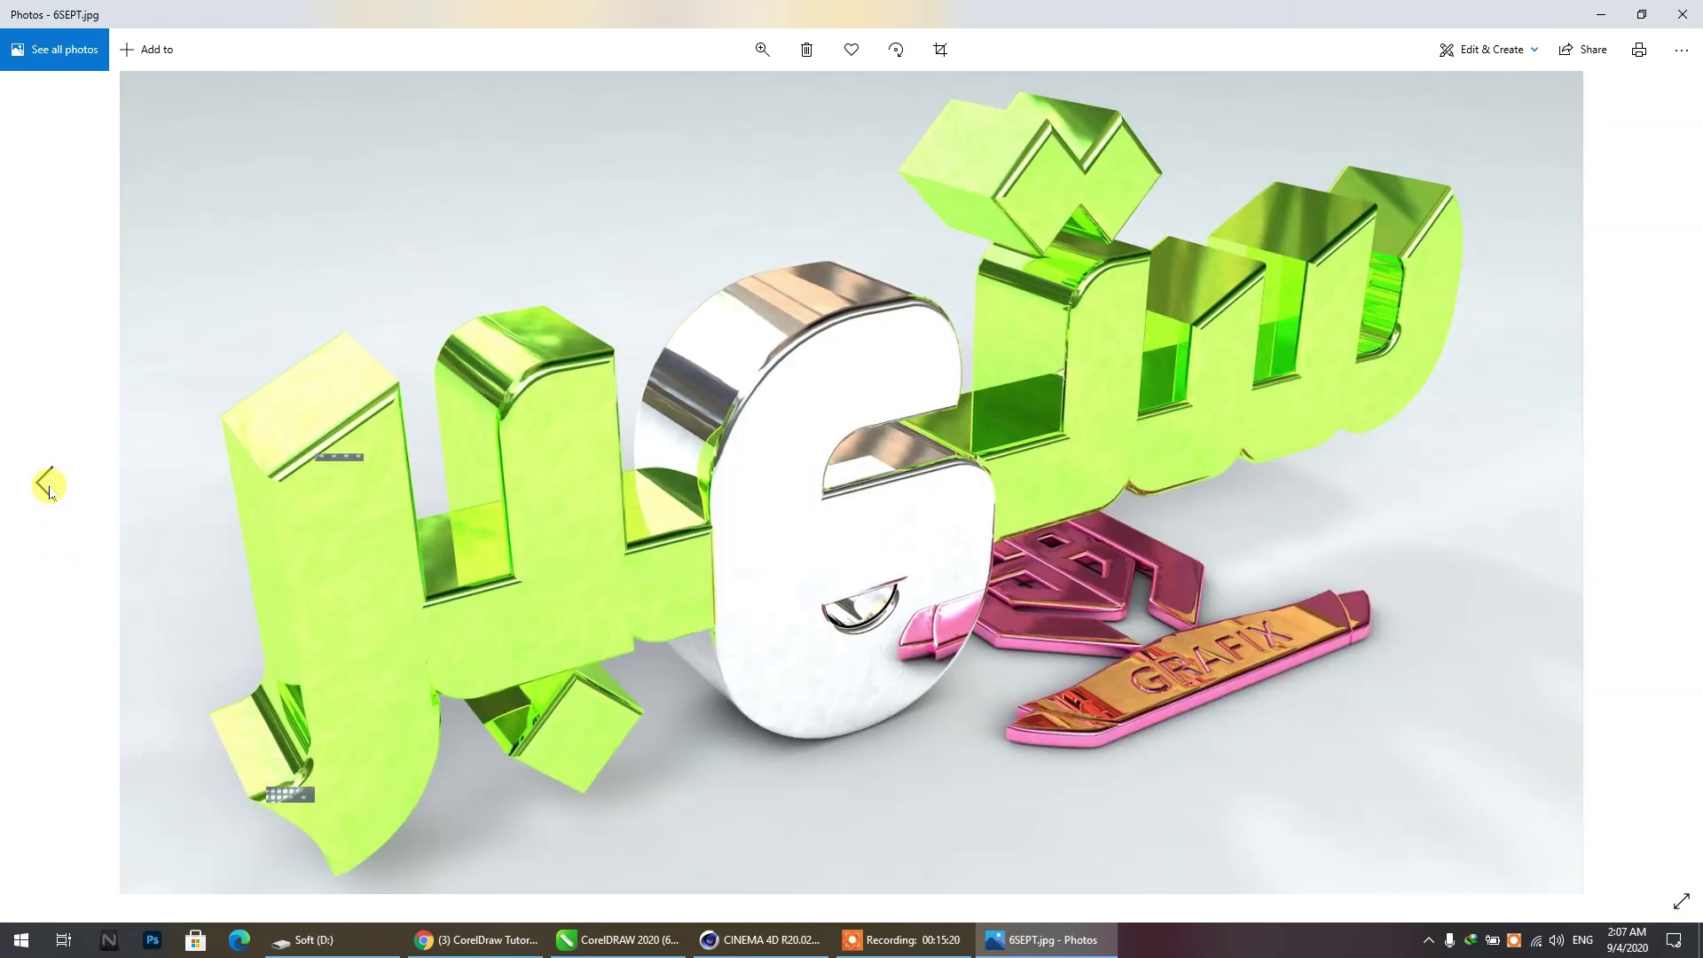
pyautogui.click(47, 485)
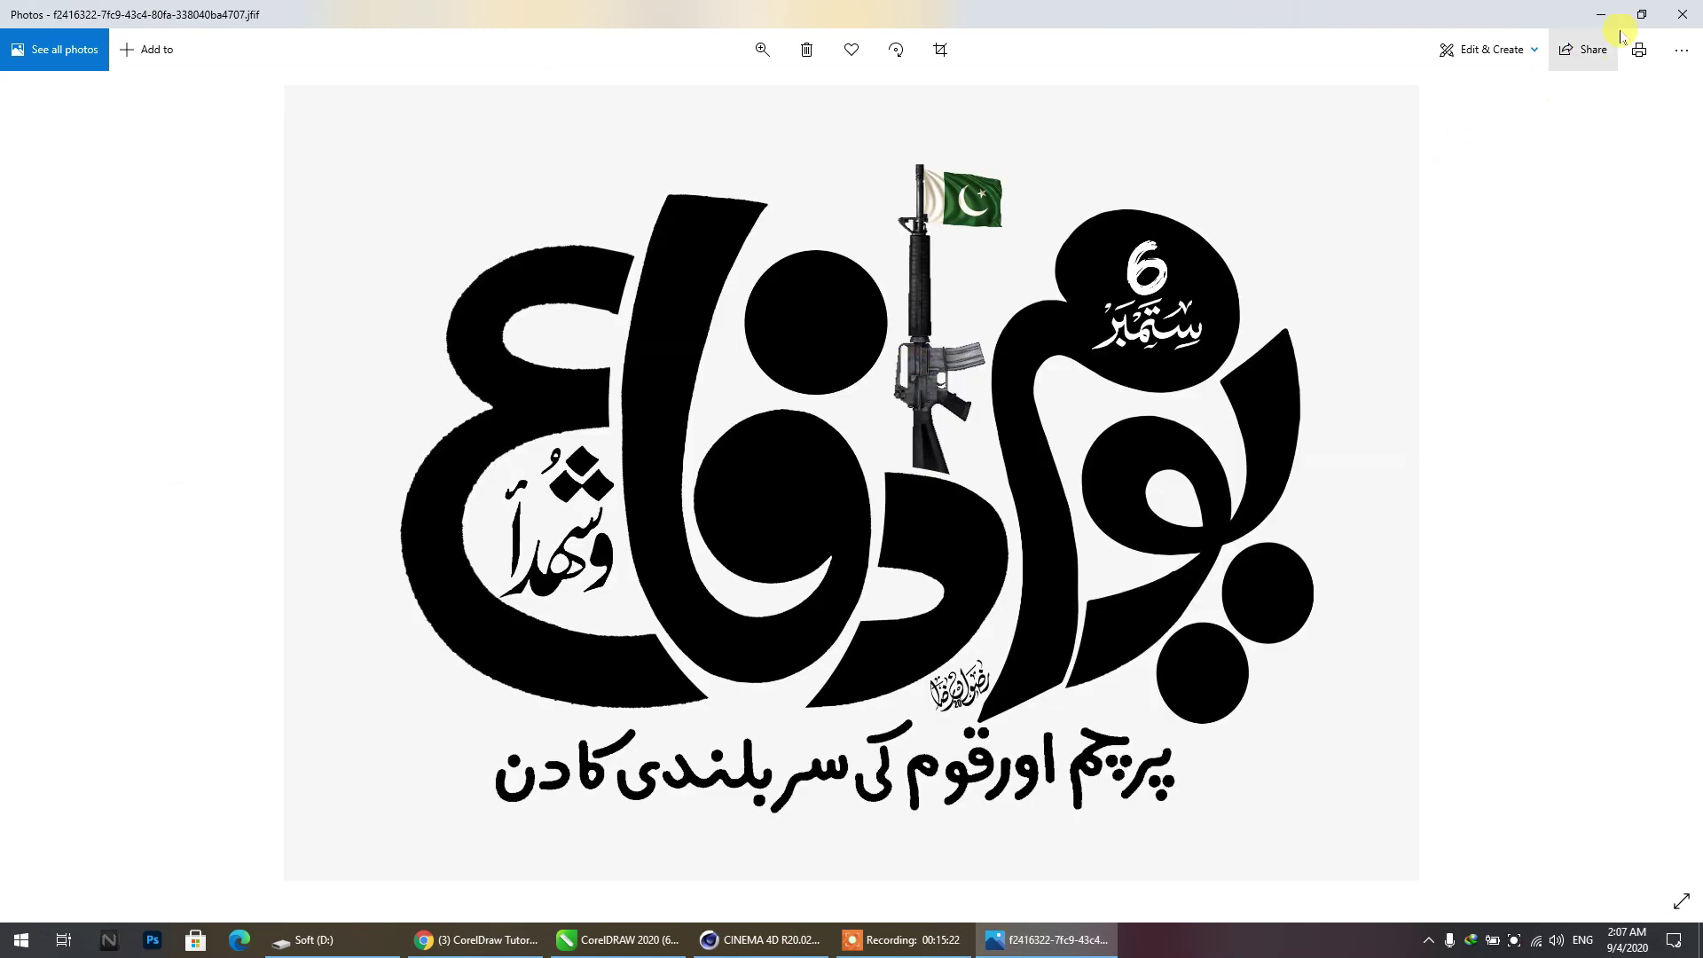
pyautogui.click(1683, 13)
# Open the 6 Sept folder and view the 6SEPT 02K image.
pyautogui.doubleClick(530, 261)
pyautogui.click(393, 377)
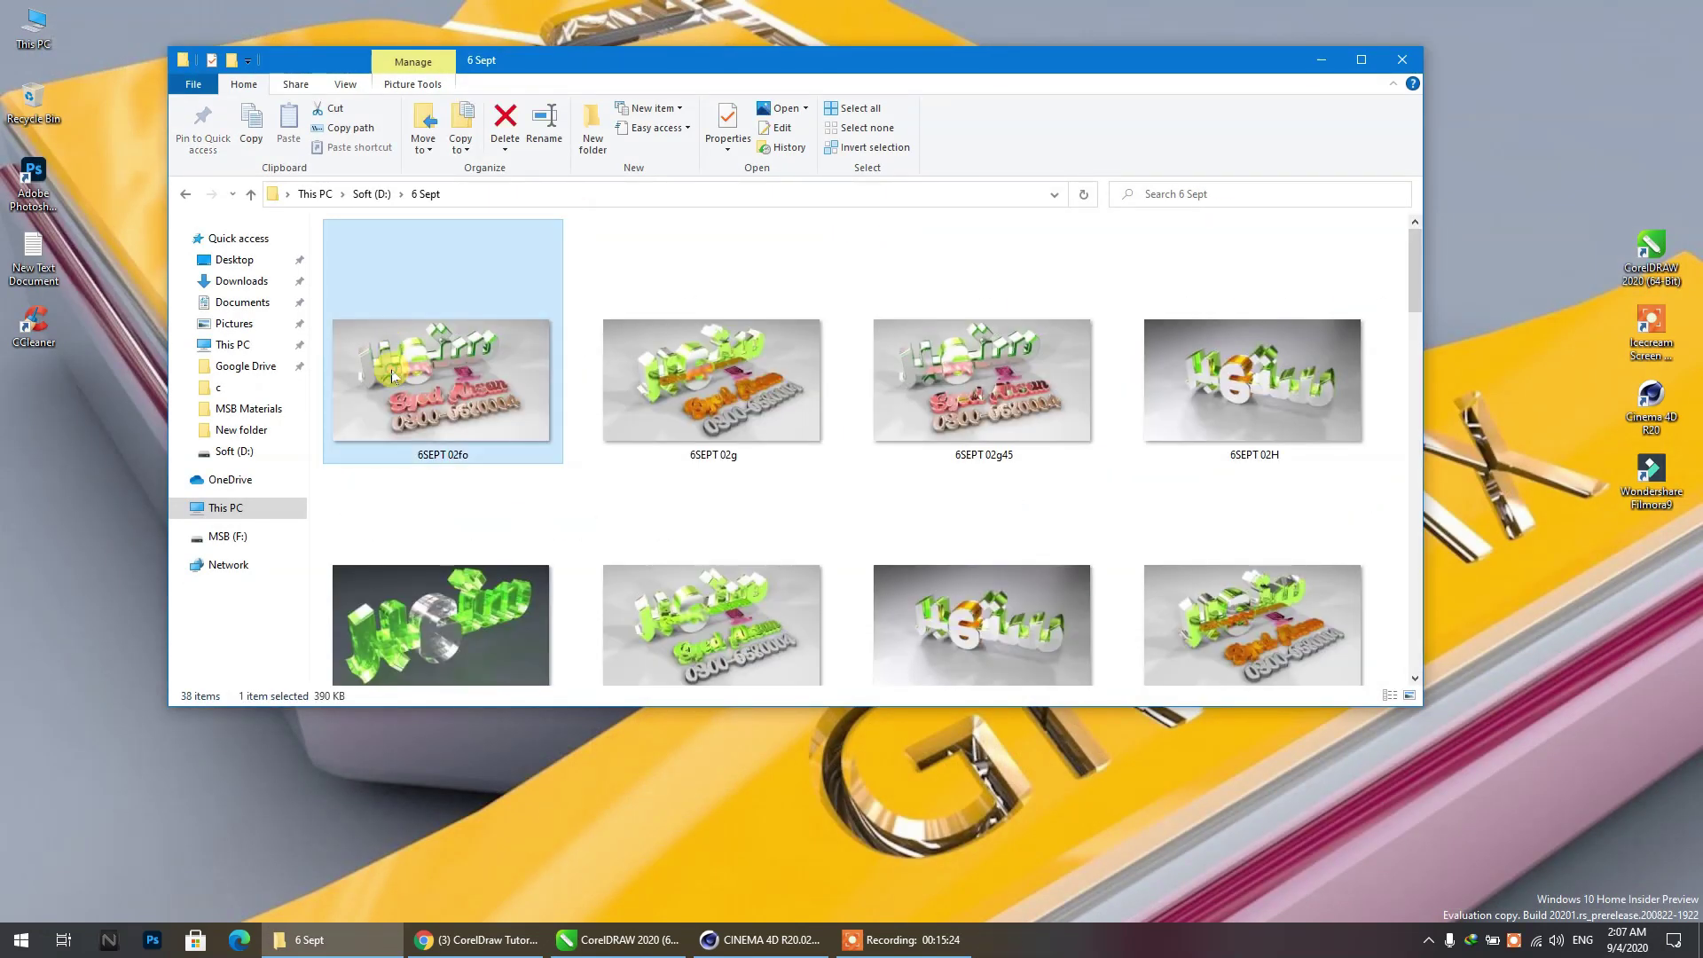
pyautogui.scroll(-2, 393, 377)
pyautogui.doubleClick(474, 392)
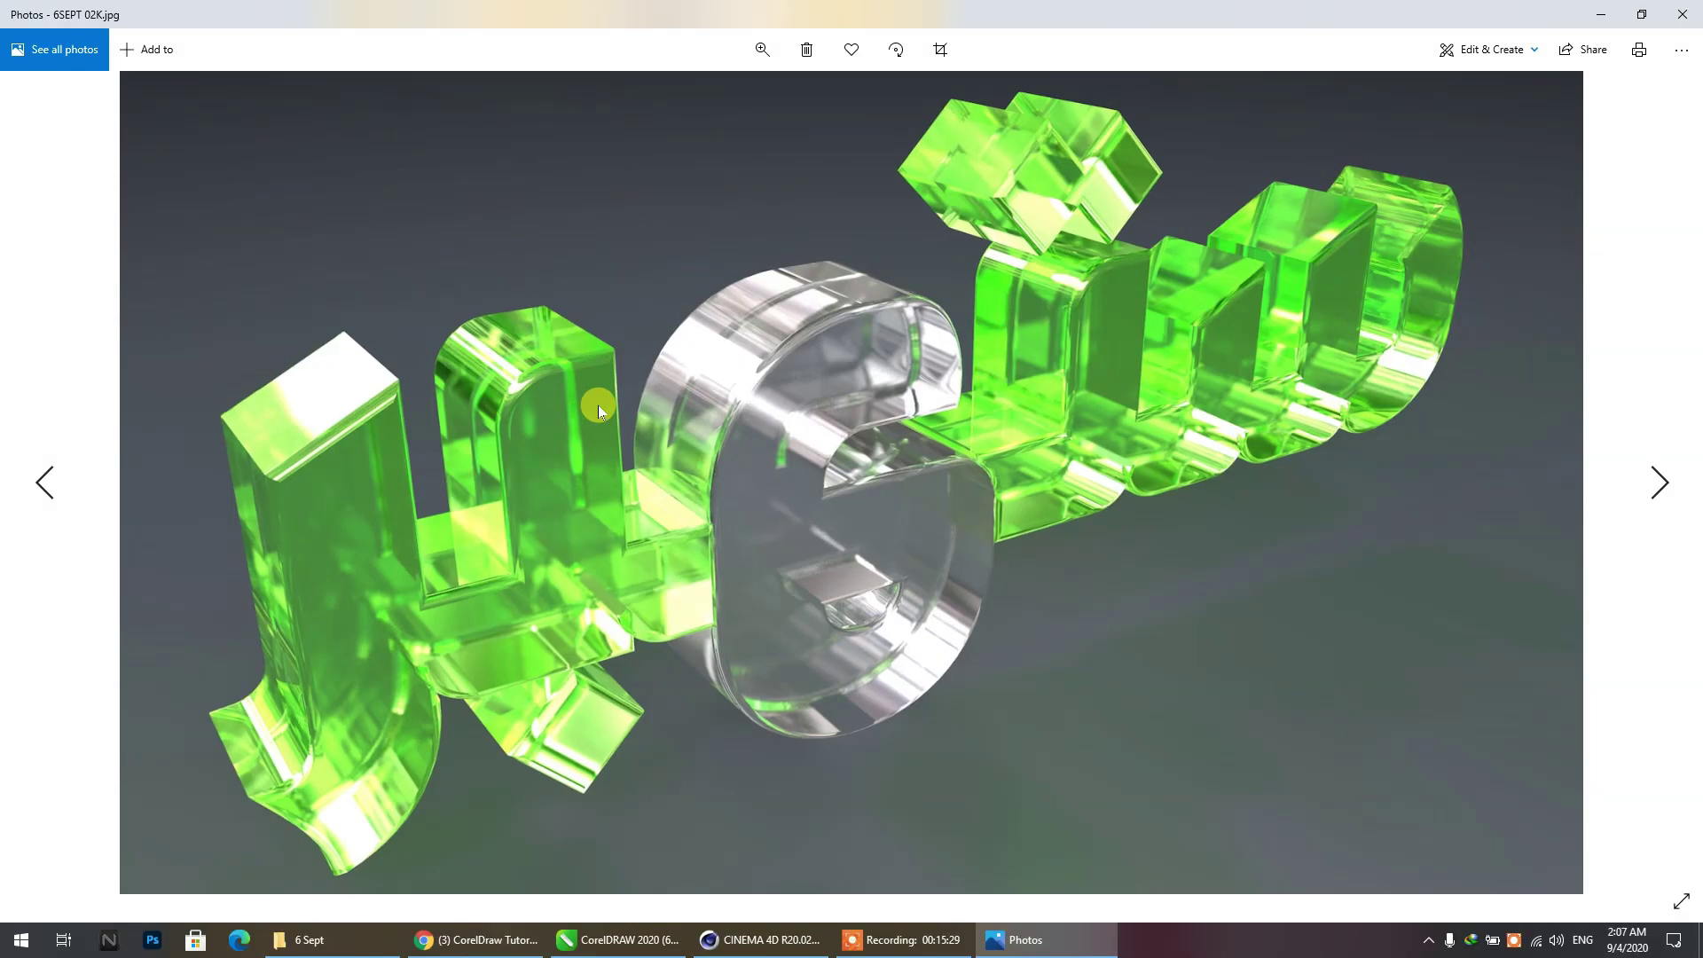
# Look through the remaining renders in the 6 Sept folder to compare their materials, and minimize the photo and folder windows.
pyautogui.press('Right')
pyautogui.press('Right')
pyautogui.press('Right')
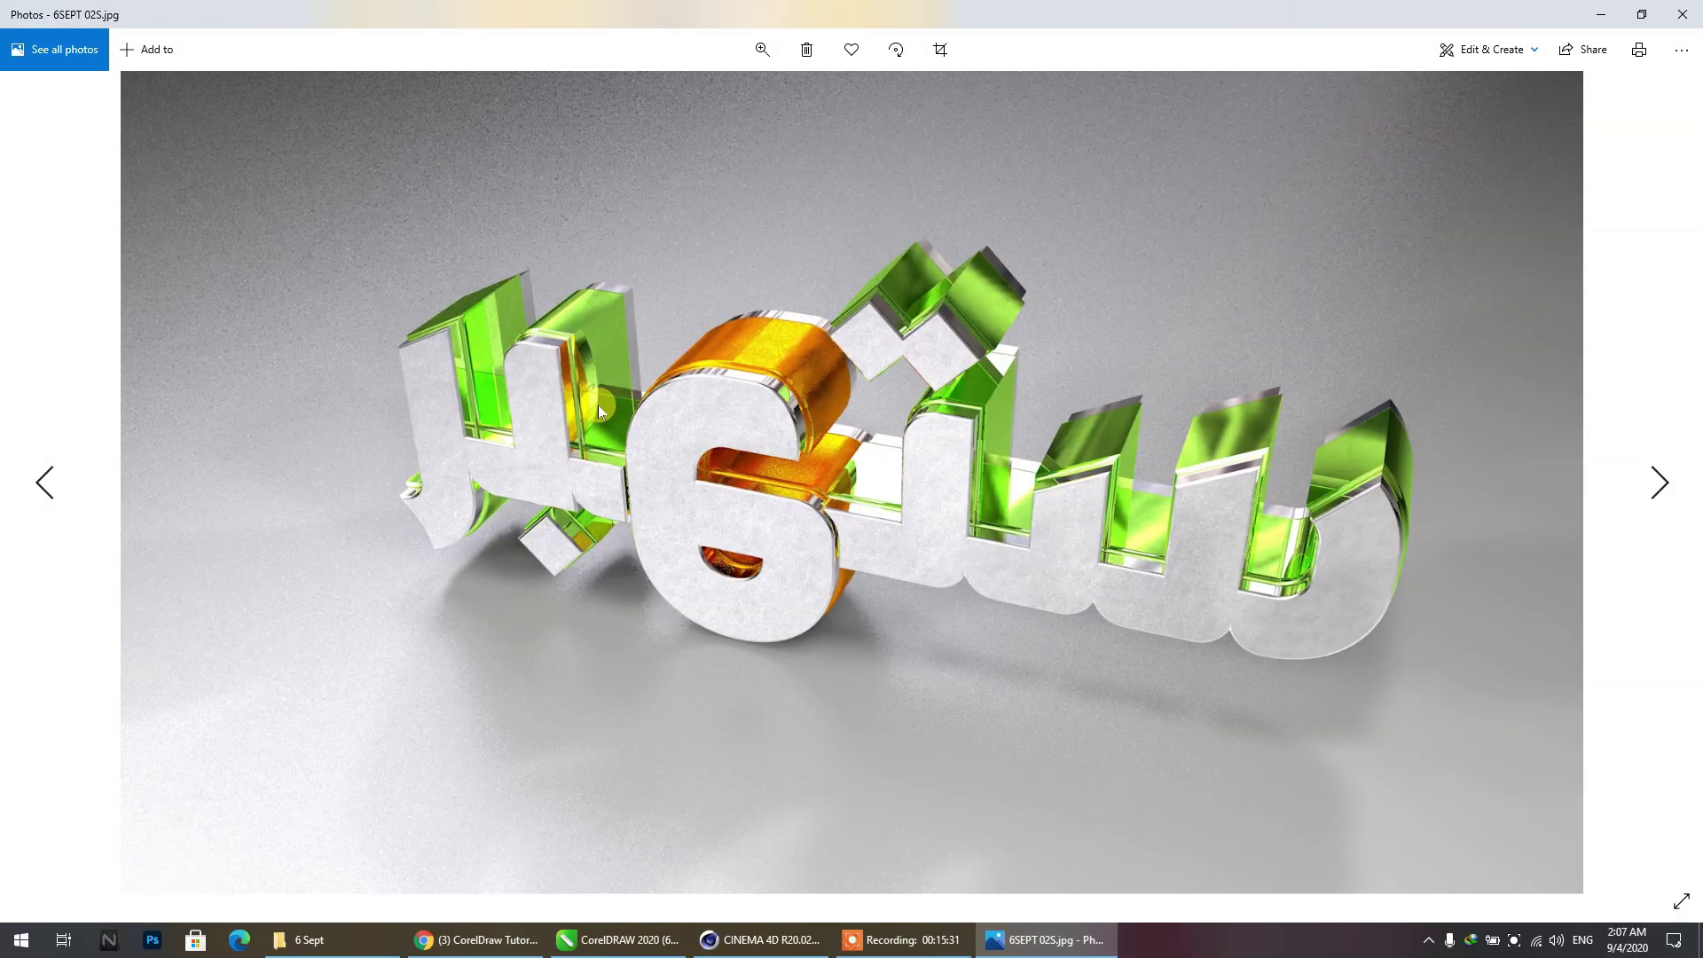
pyautogui.press('Right')
pyautogui.press('Right')
pyautogui.press('Right')
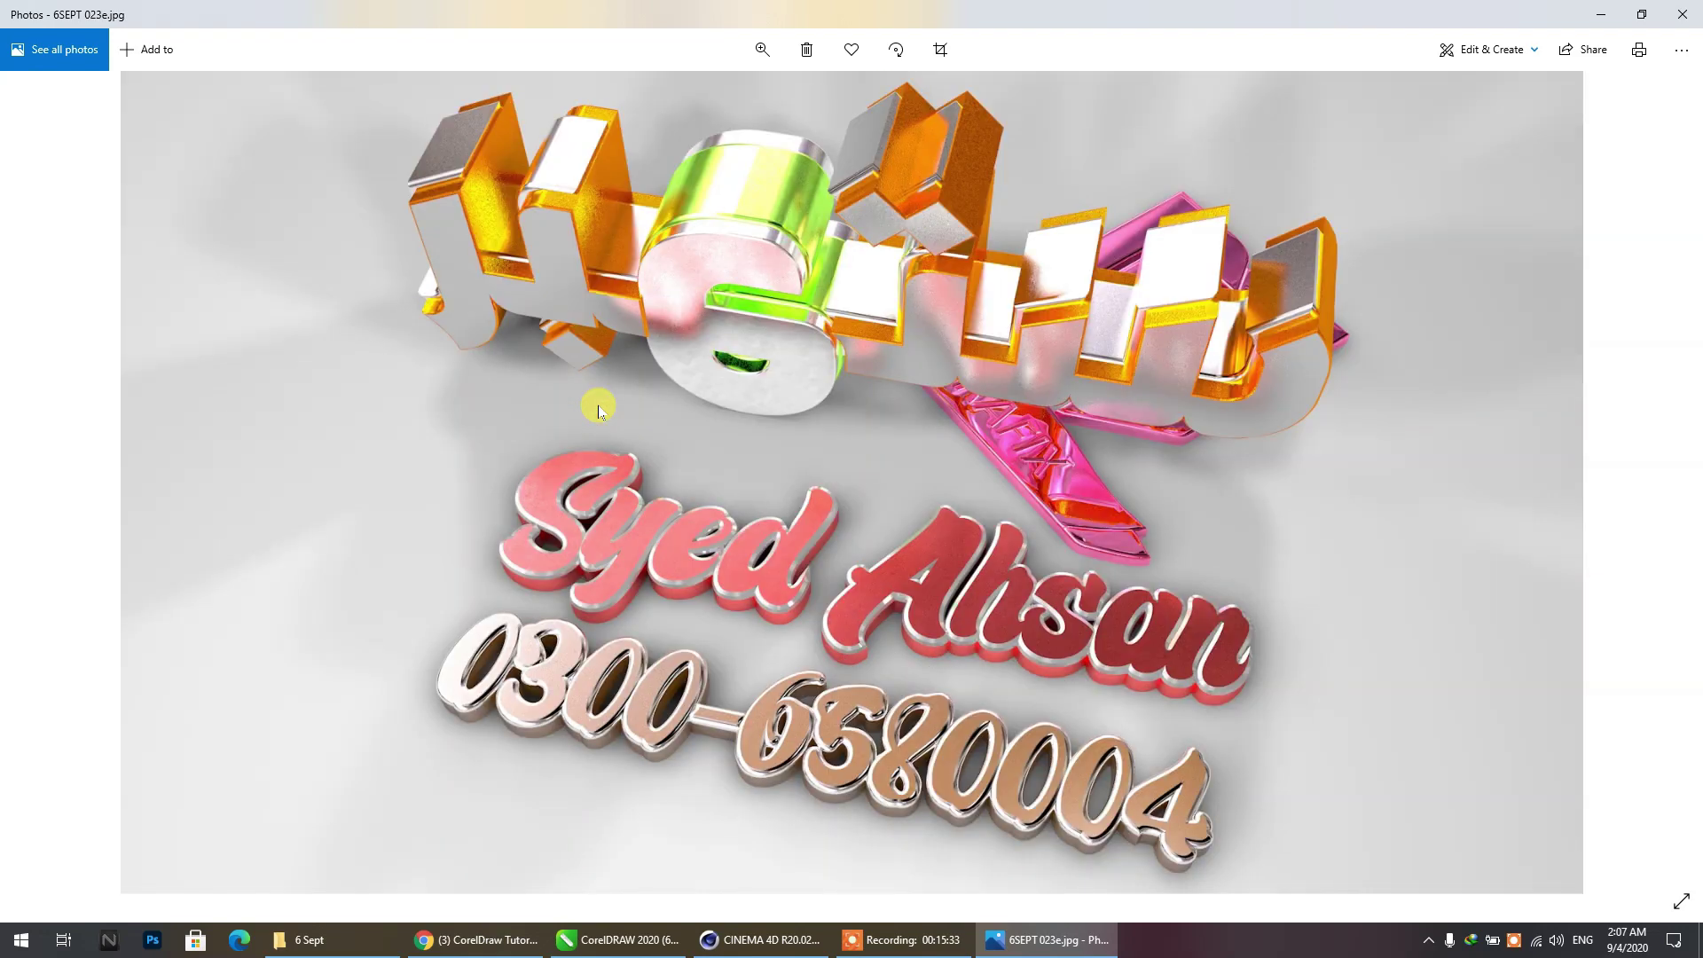
pyautogui.press('Right')
pyautogui.press('Right')
pyautogui.press('Right')
pyautogui.press('Right')
pyautogui.press('Right')
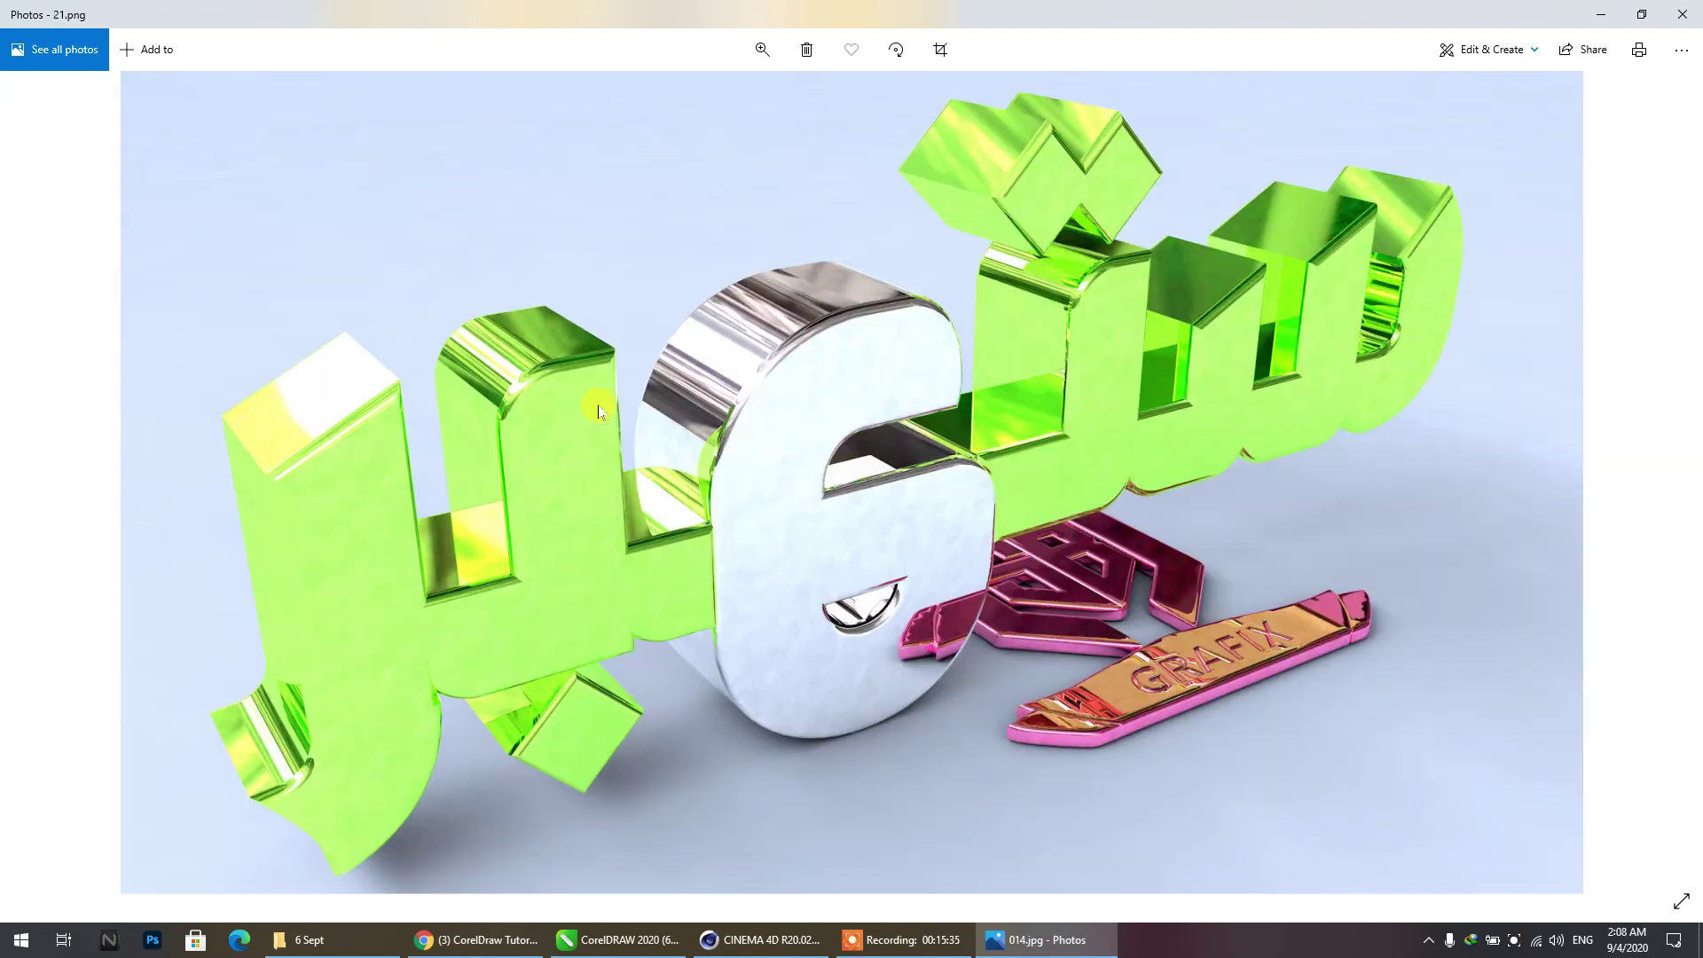
pyautogui.press('Right')
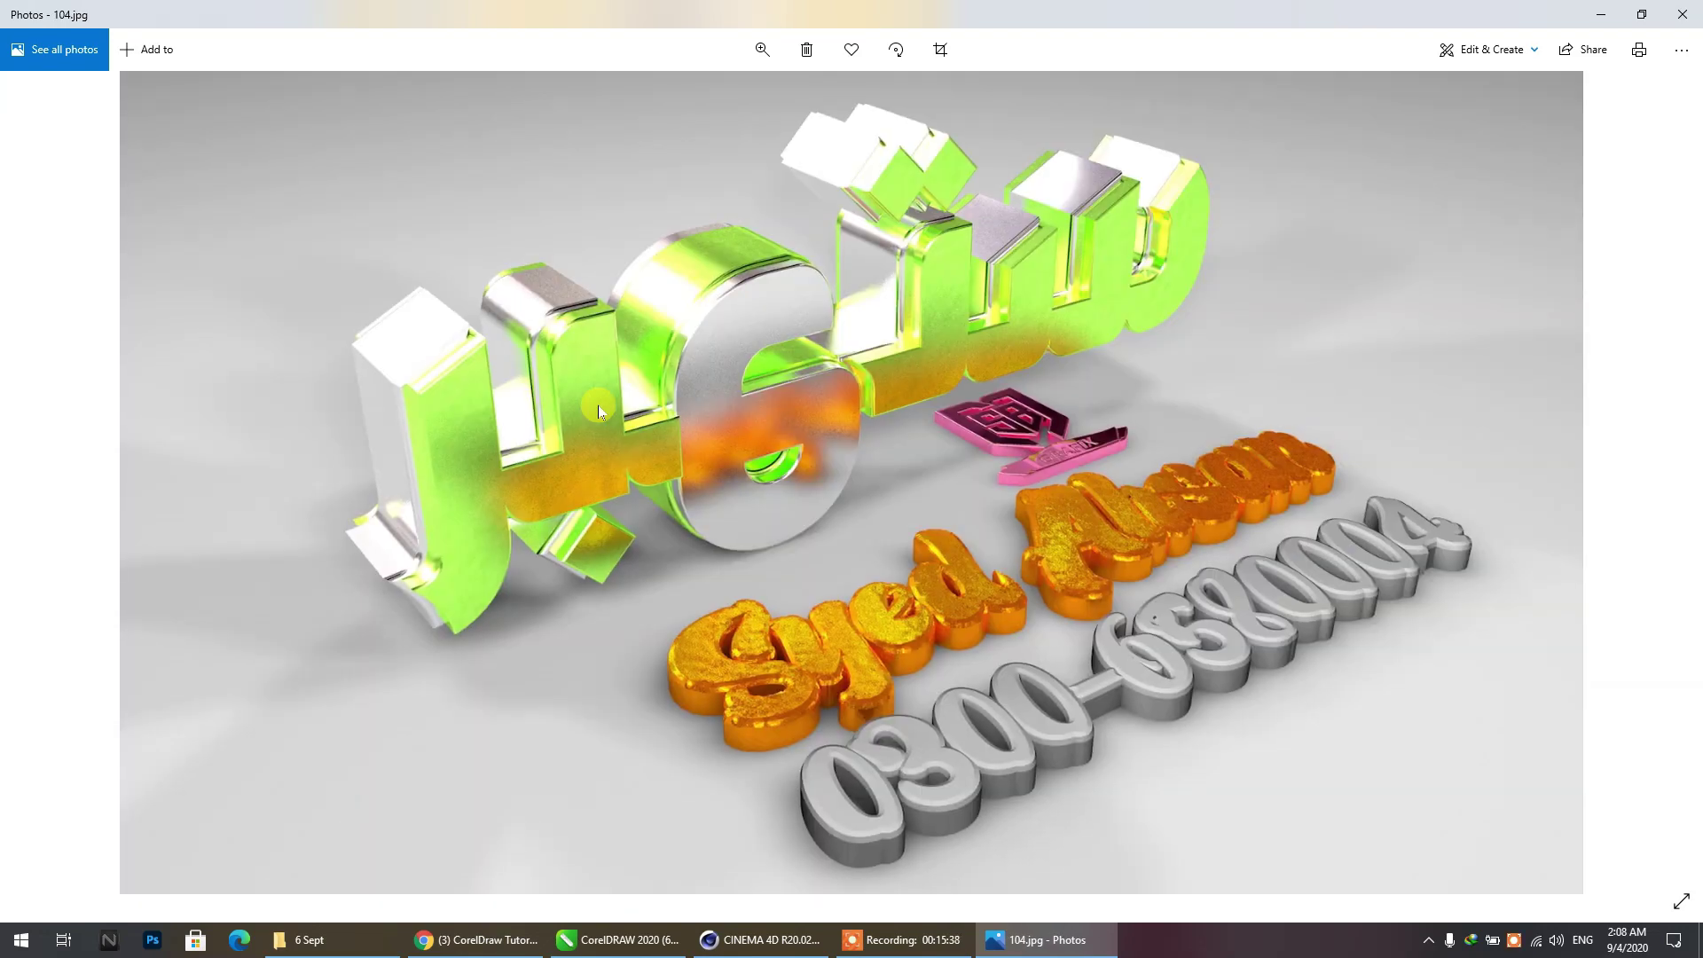
pyautogui.press('Left')
pyautogui.press('Right')
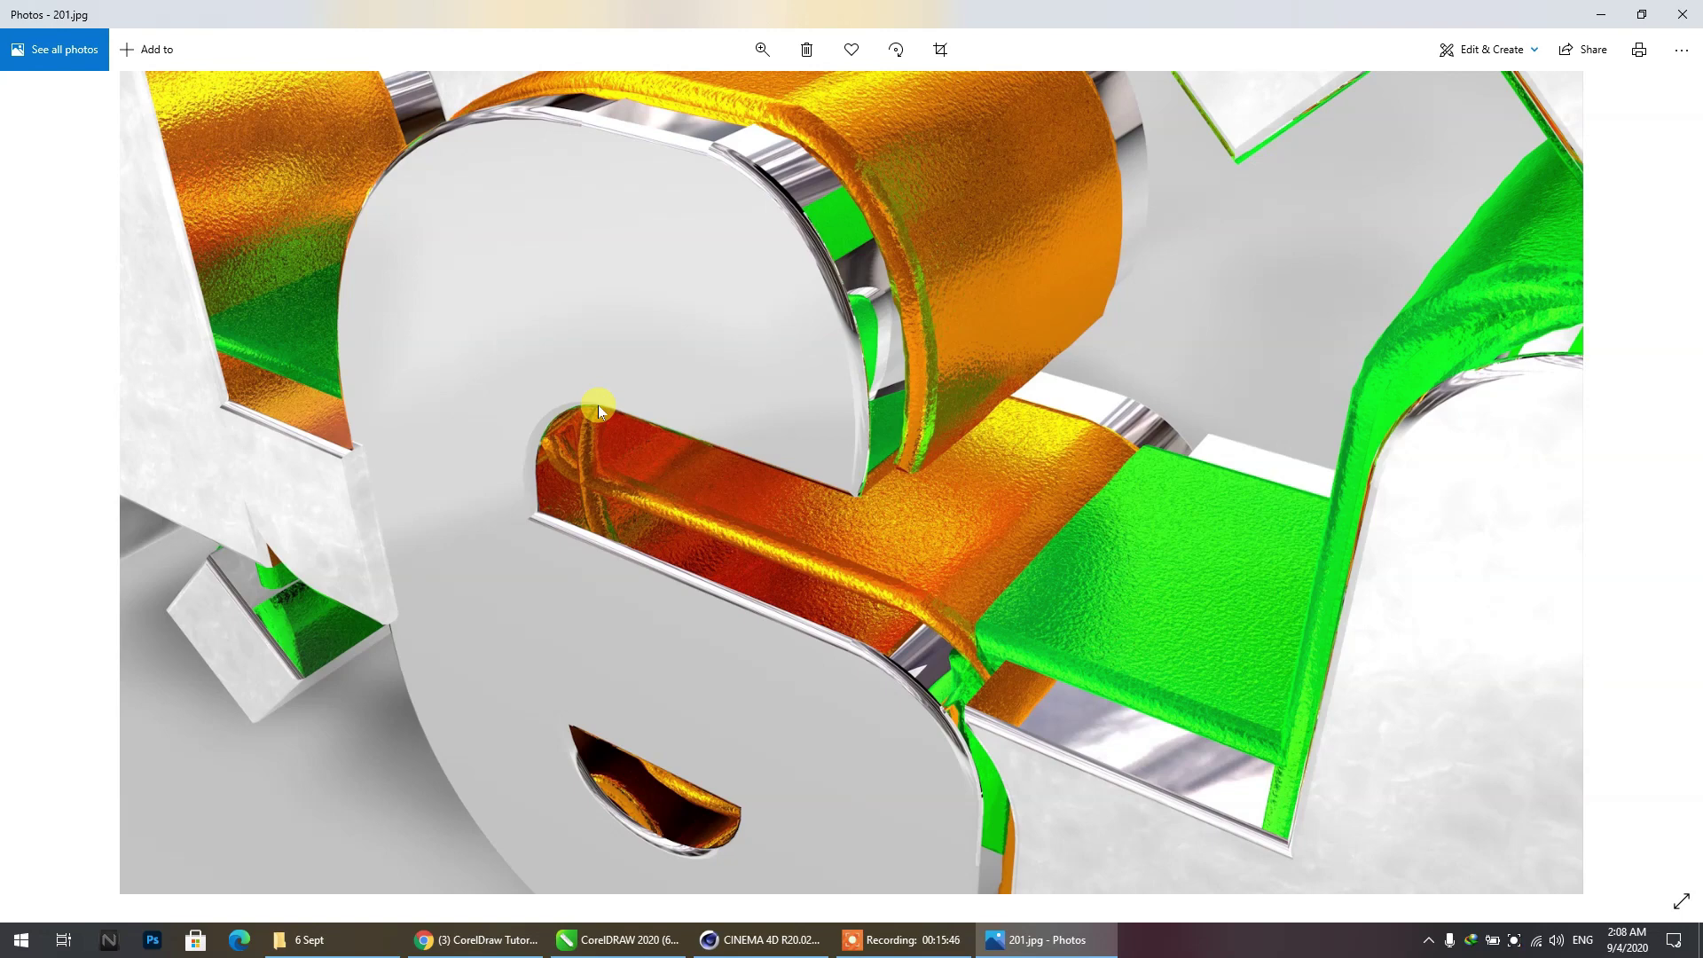
pyautogui.press('Right')
pyautogui.press('Right')
pyautogui.press('Right')
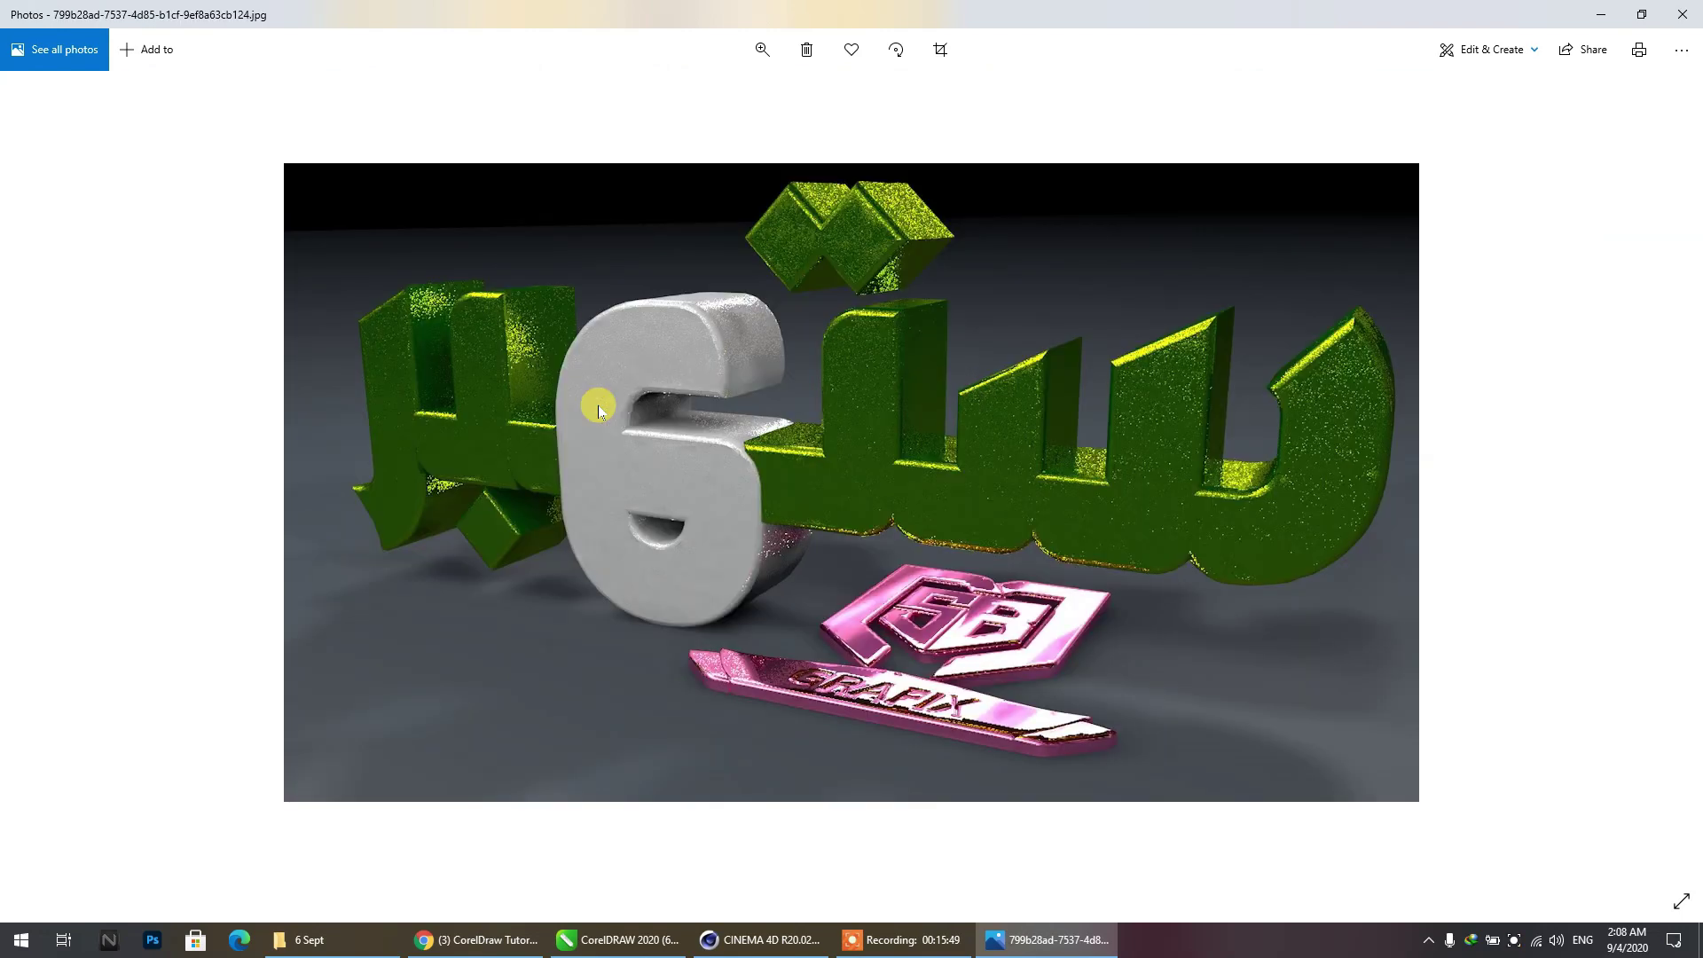
pyautogui.press('Right')
pyautogui.press('Right')
pyautogui.press('Right')
pyautogui.press('Right')
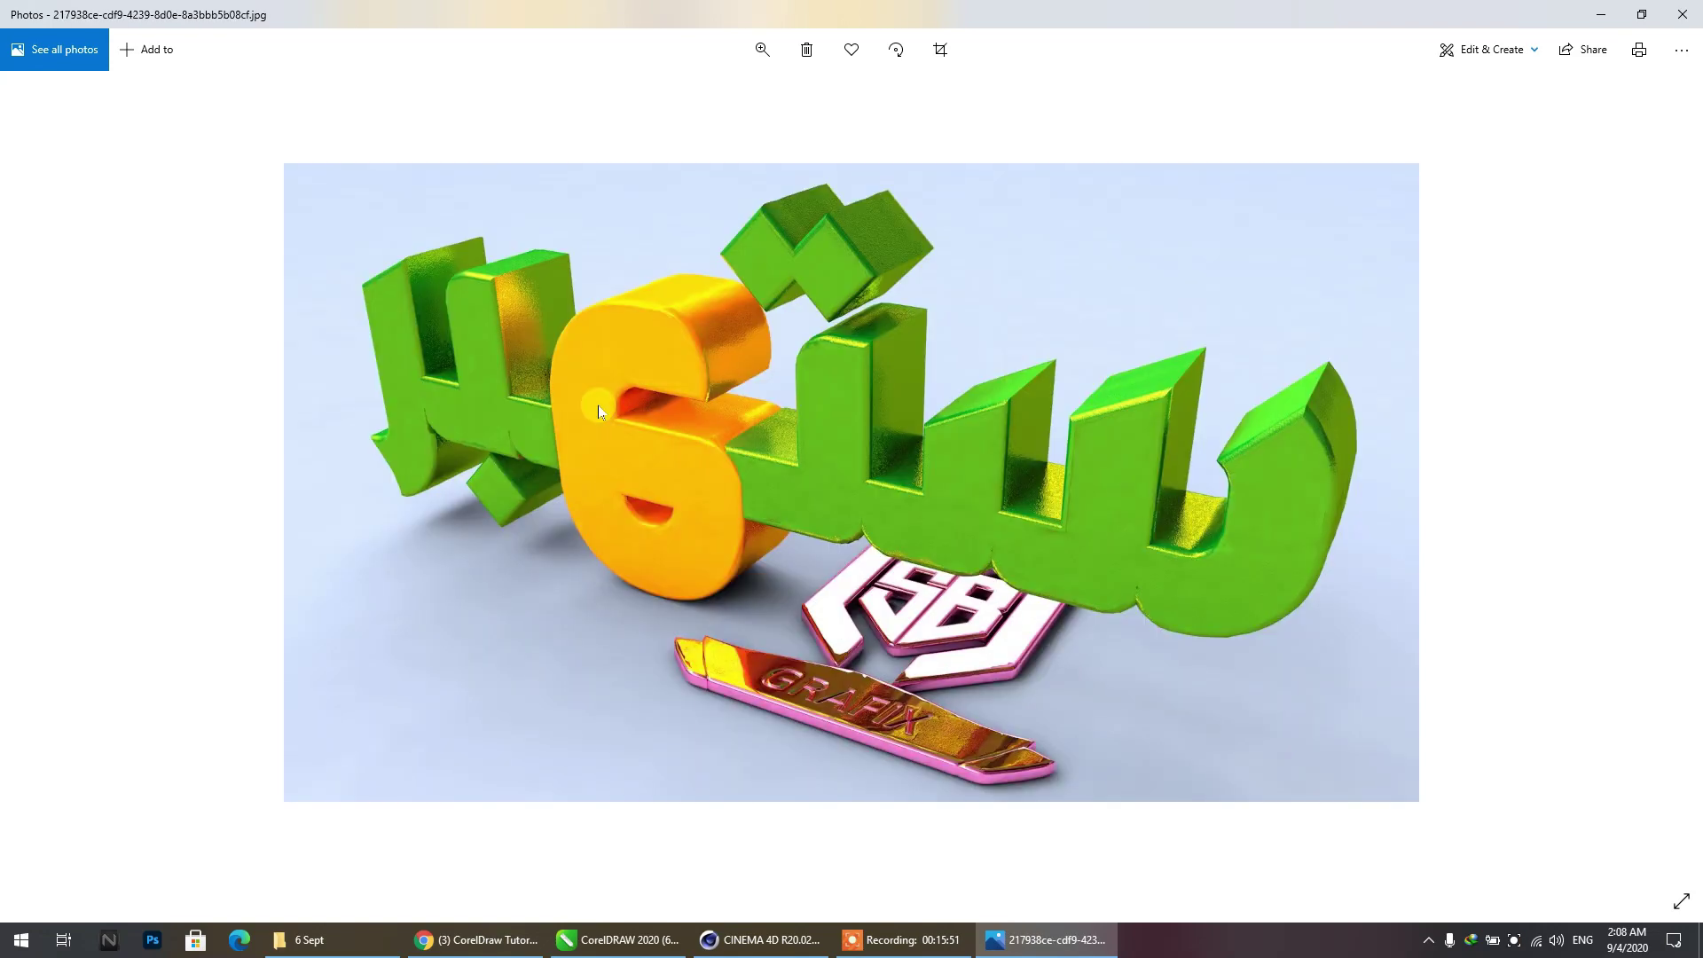
pyautogui.press('Right')
pyautogui.press('Right')
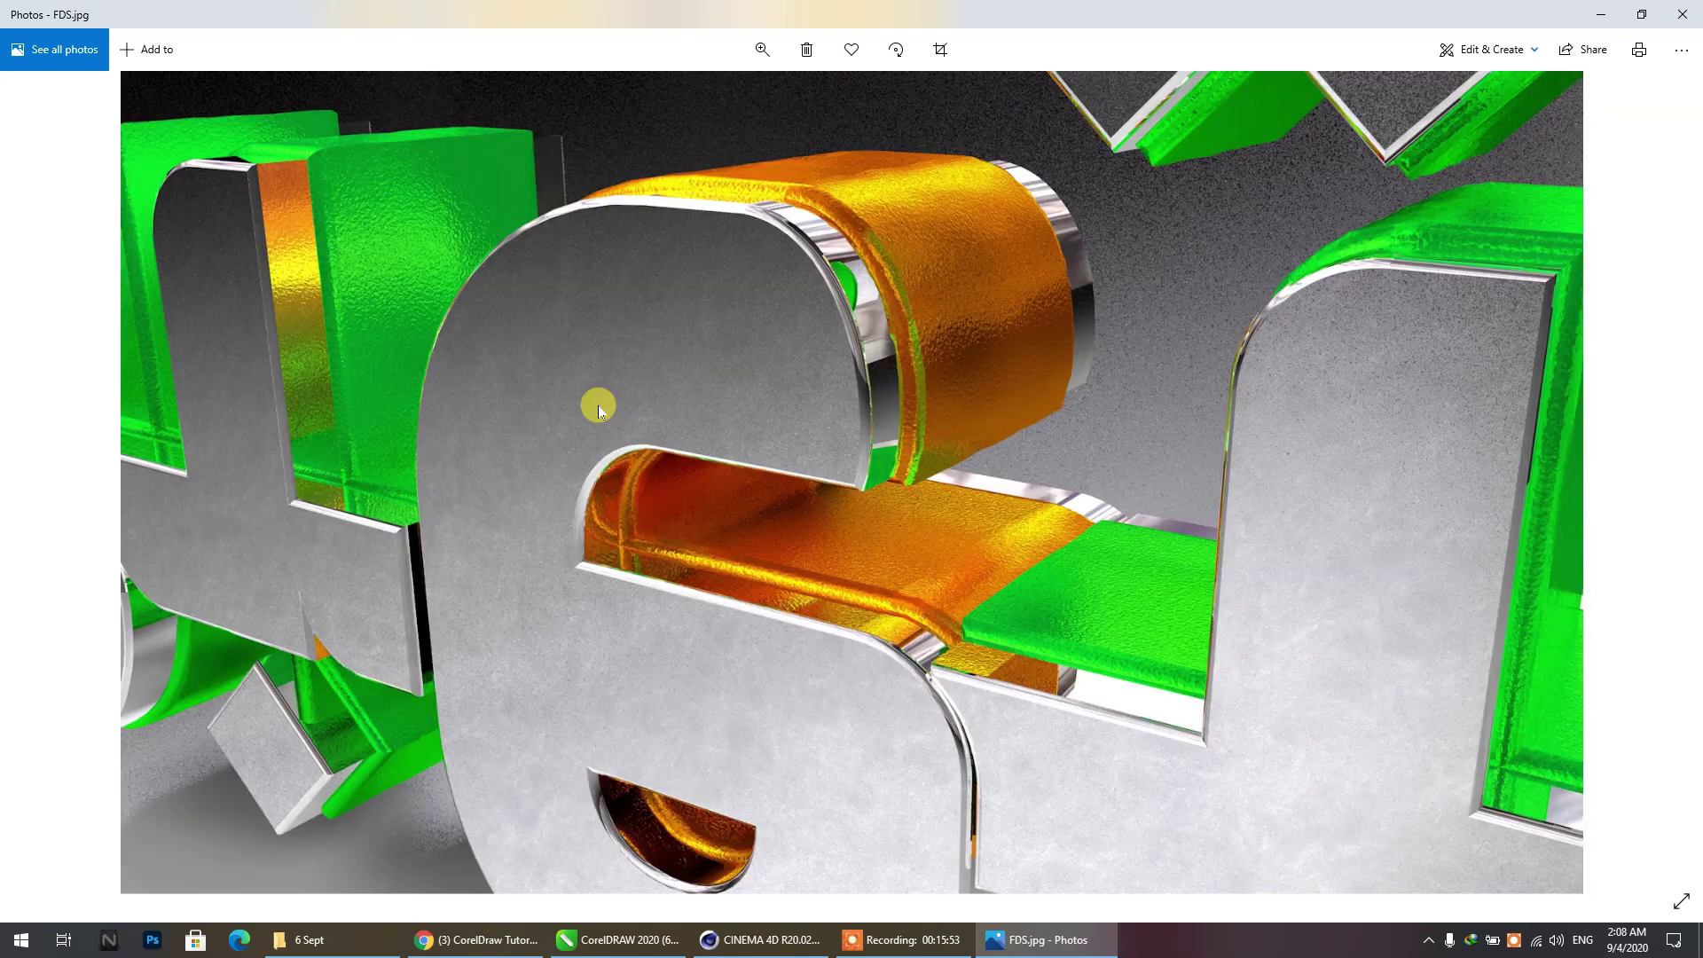
pyautogui.press('Left')
pyautogui.press('Right')
pyautogui.click(1601, 14)
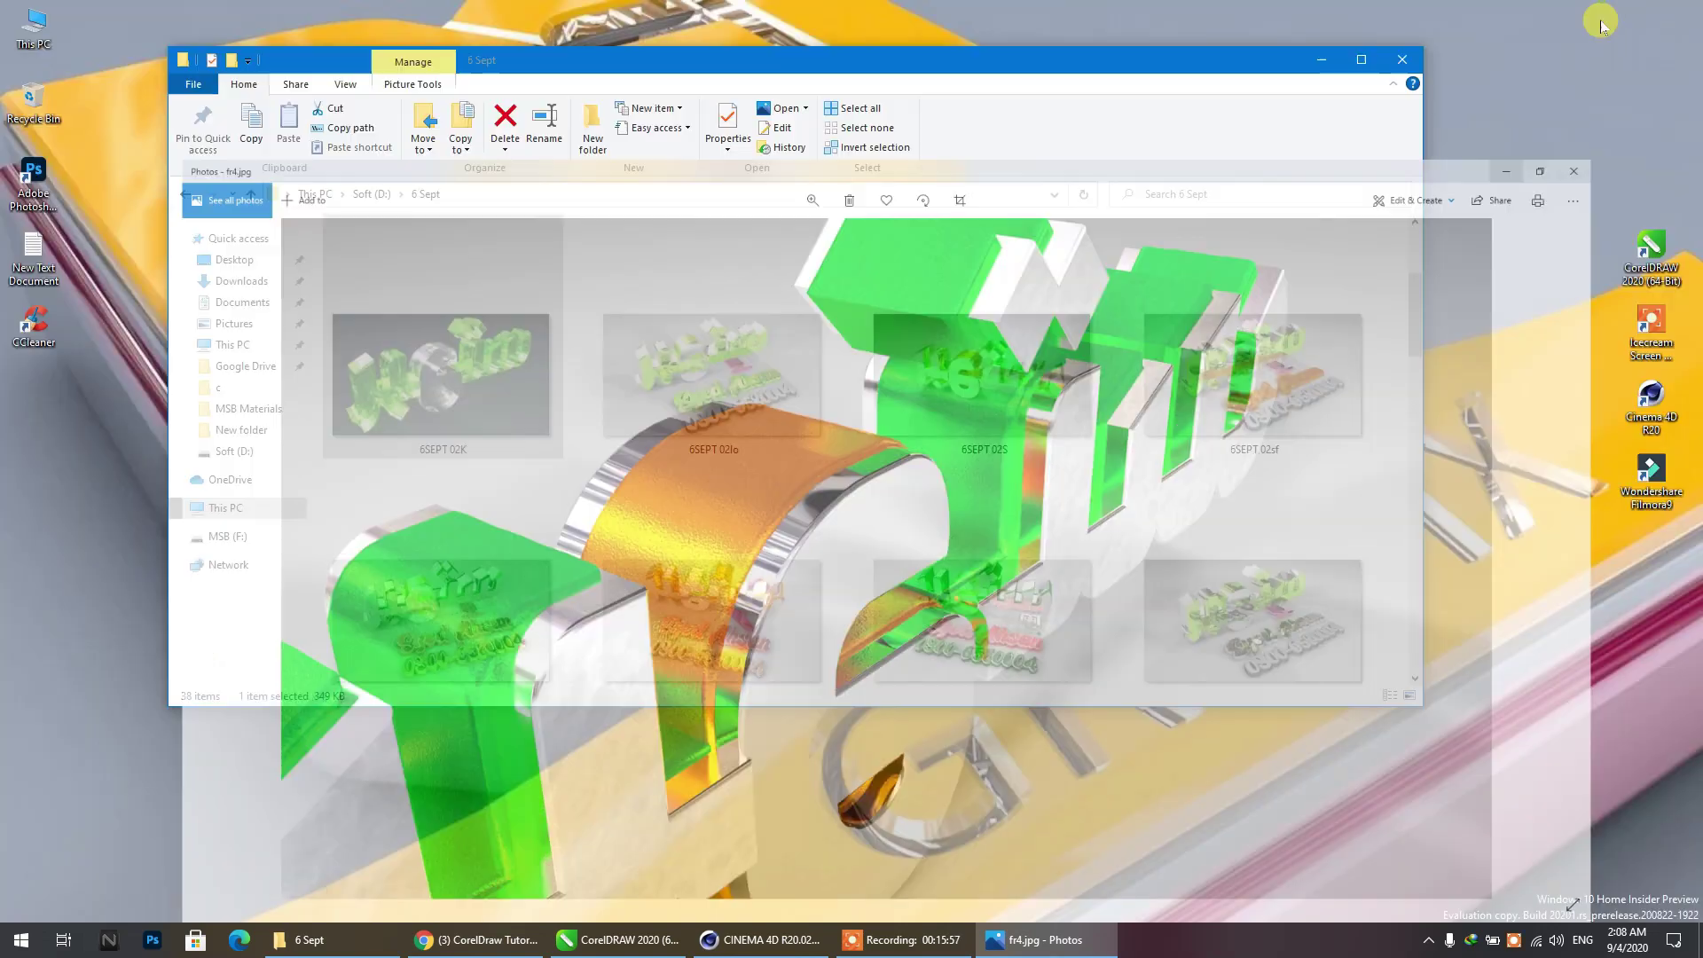
pyautogui.click(1321, 60)
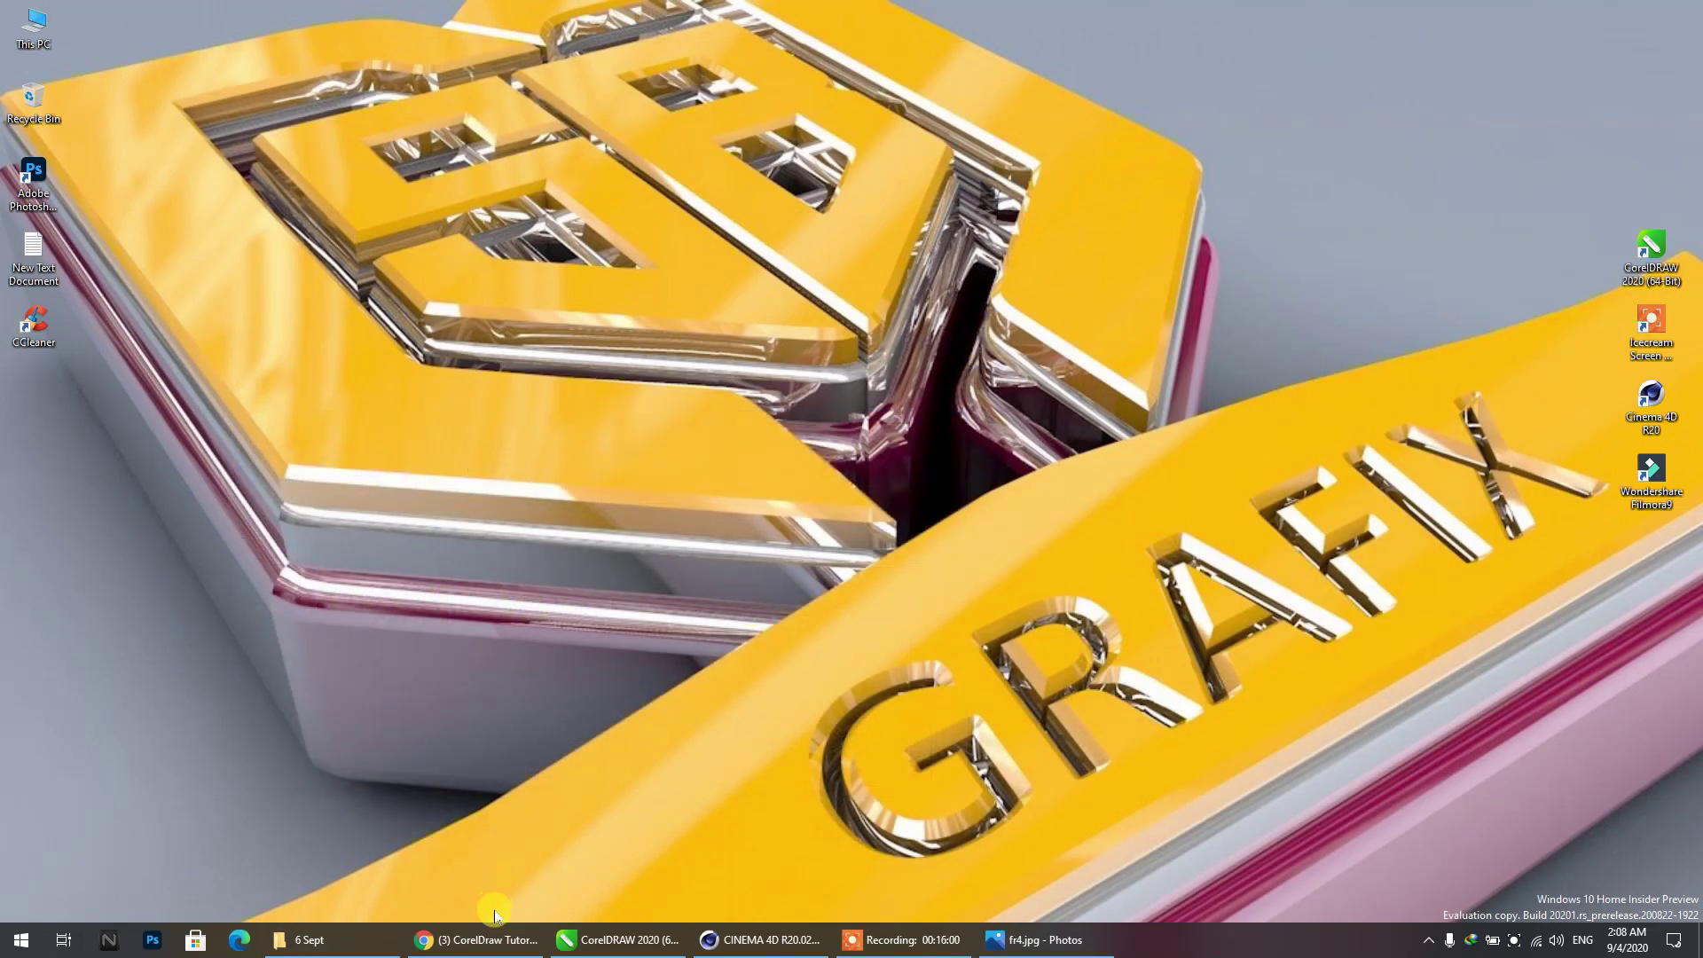
# Switch back to Cinema 4D and duplicate the gold Mat material.
pyautogui.click(770, 941)
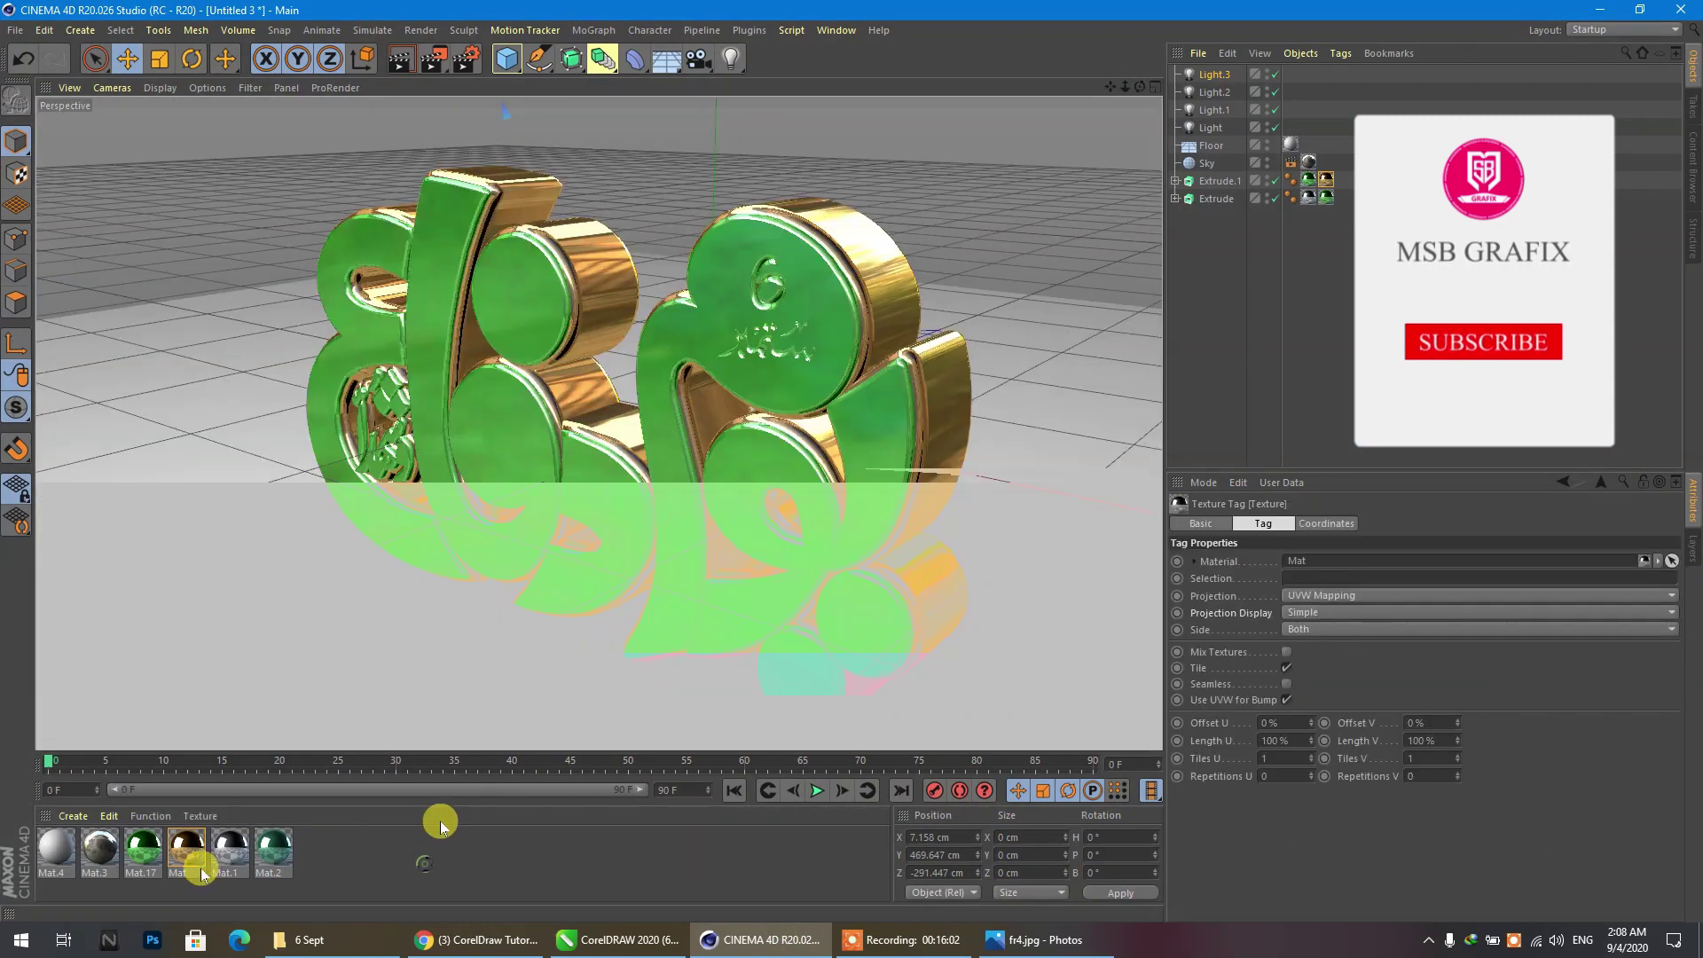
pyautogui.click(191, 850)
pyautogui.keyDown('ctrl'); pyautogui.moveTo(191, 849); pyautogui.dragTo(316, 869); pyautogui.keyUp('ctrl')
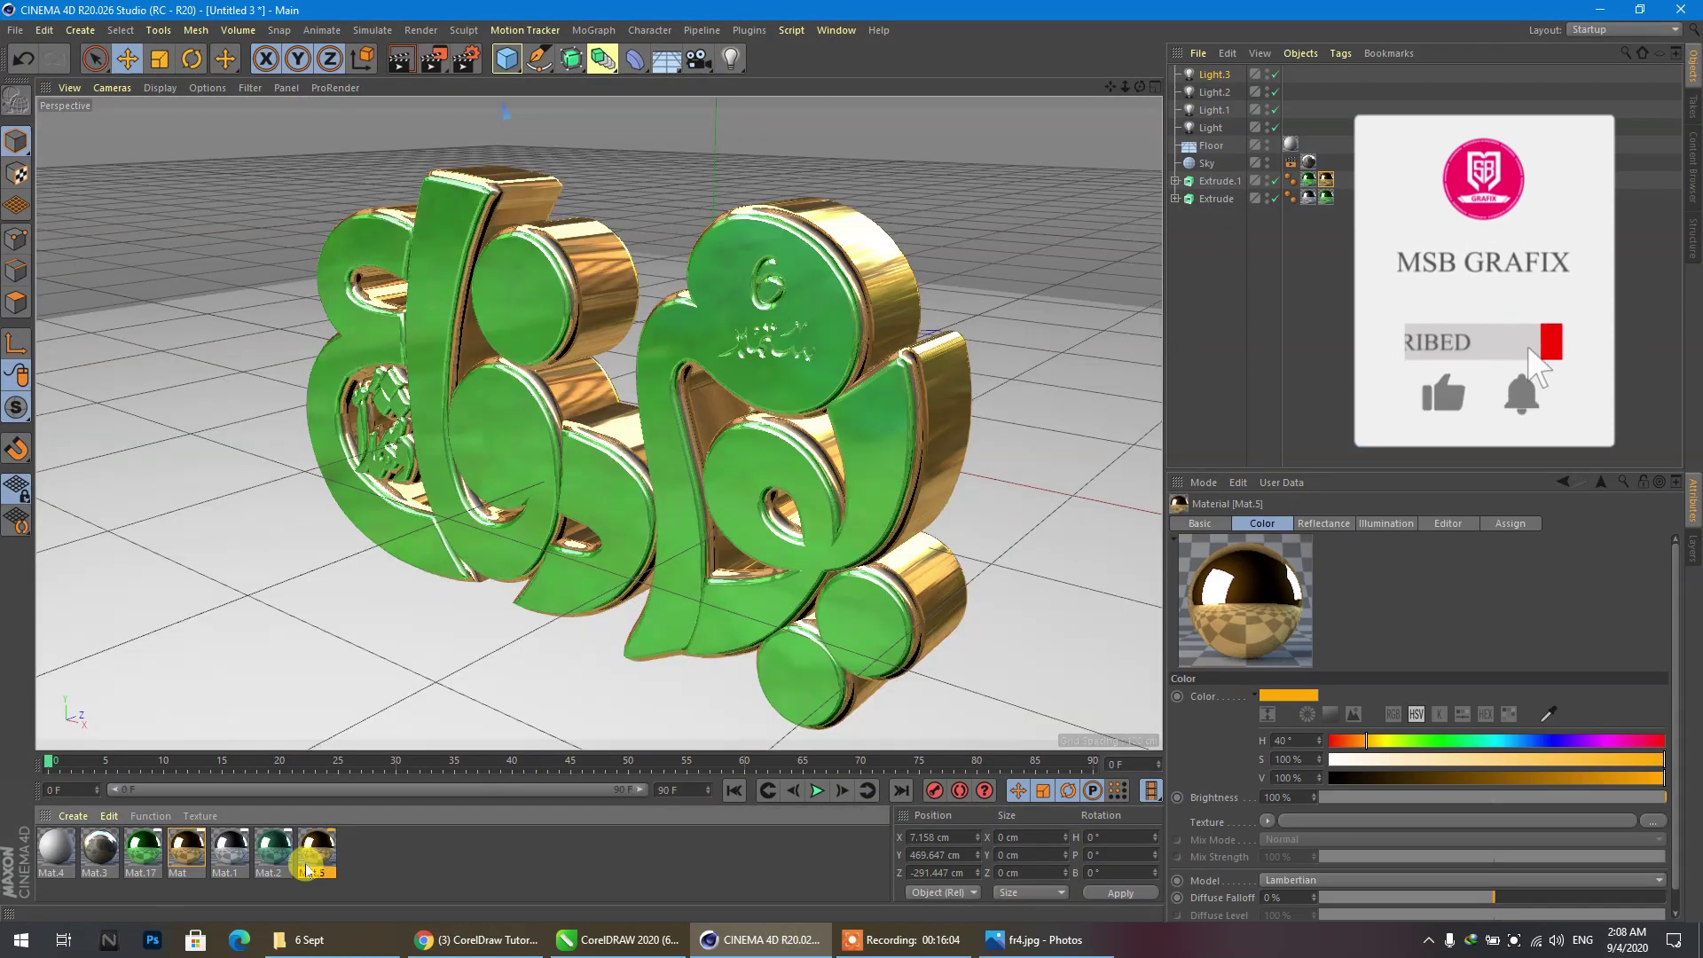
# Add a Noise texture to the copied gold material's color, using Luka noise at a global scale of 5%.
pyautogui.doubleClick(317, 862)
pyautogui.click(507, 308)
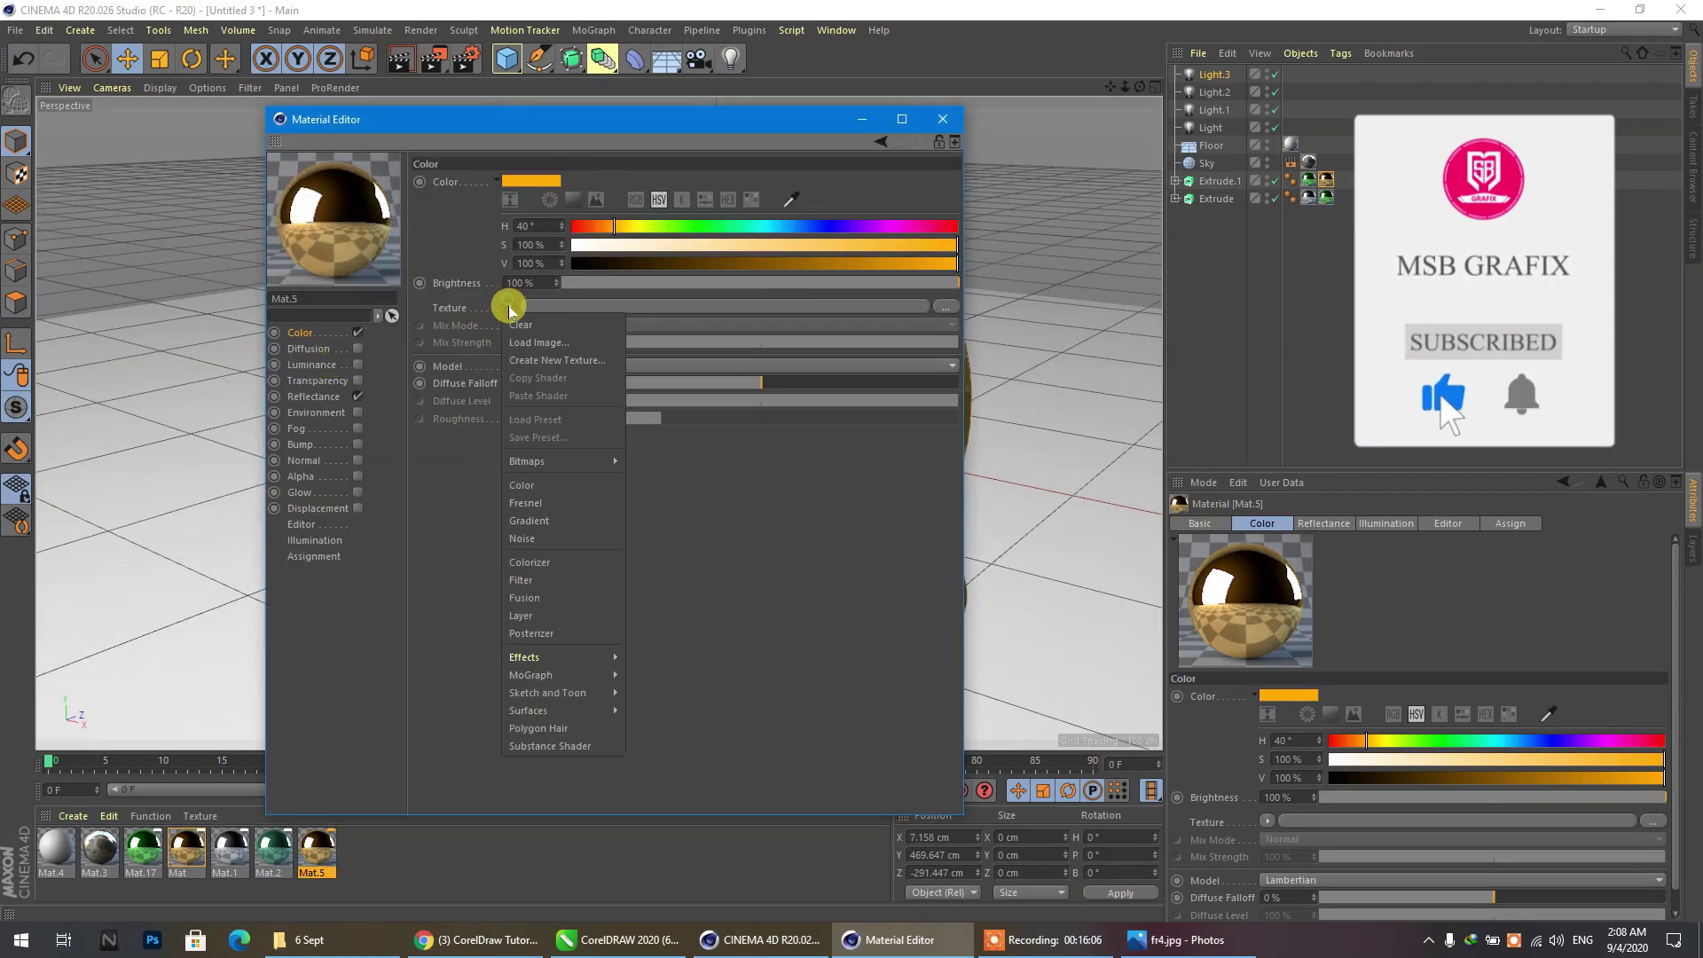
pyautogui.click(529, 536)
pyautogui.click(581, 323)
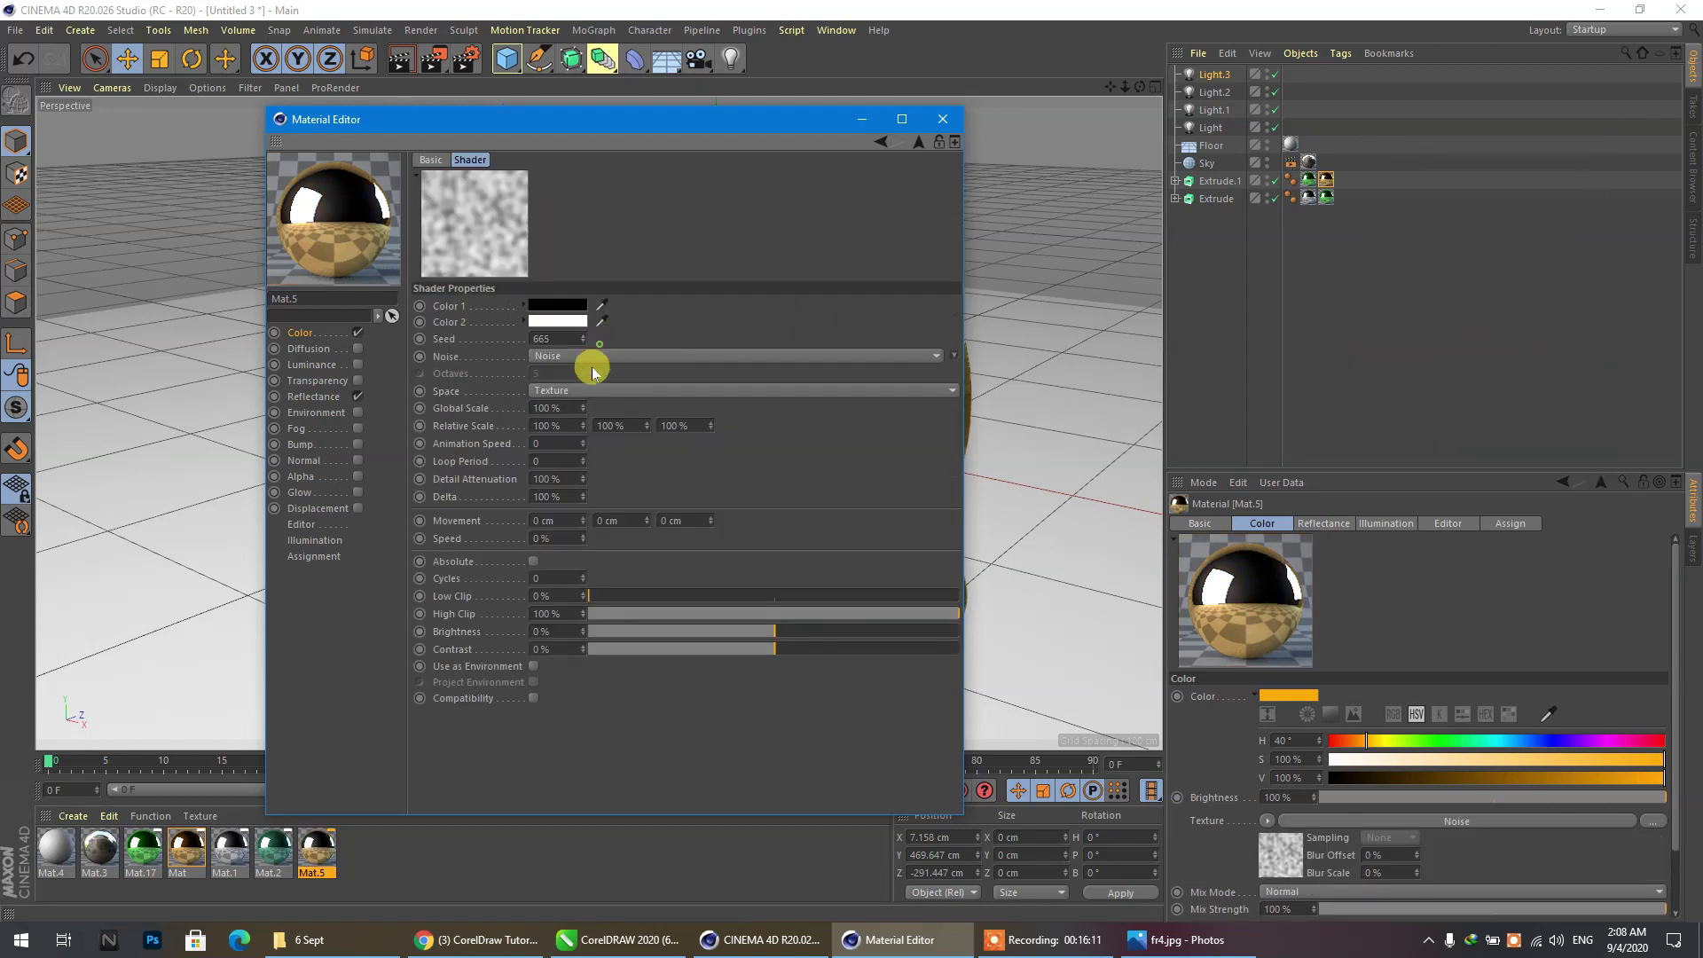
pyautogui.click(562, 358)
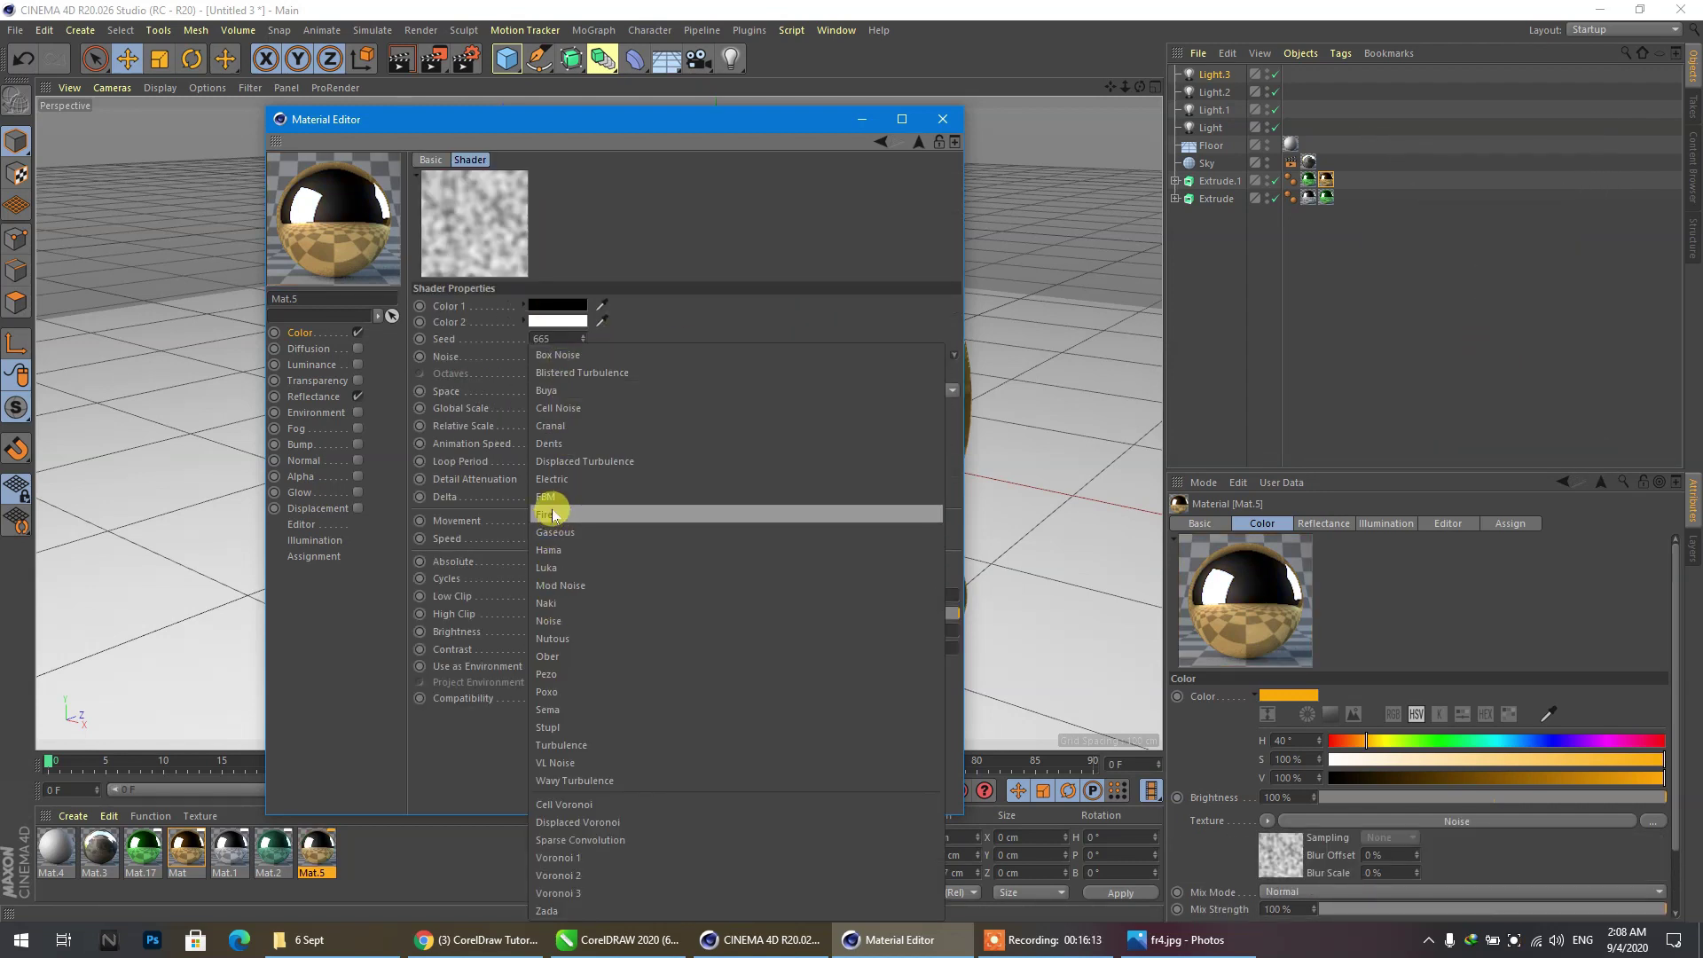
pyautogui.click(553, 567)
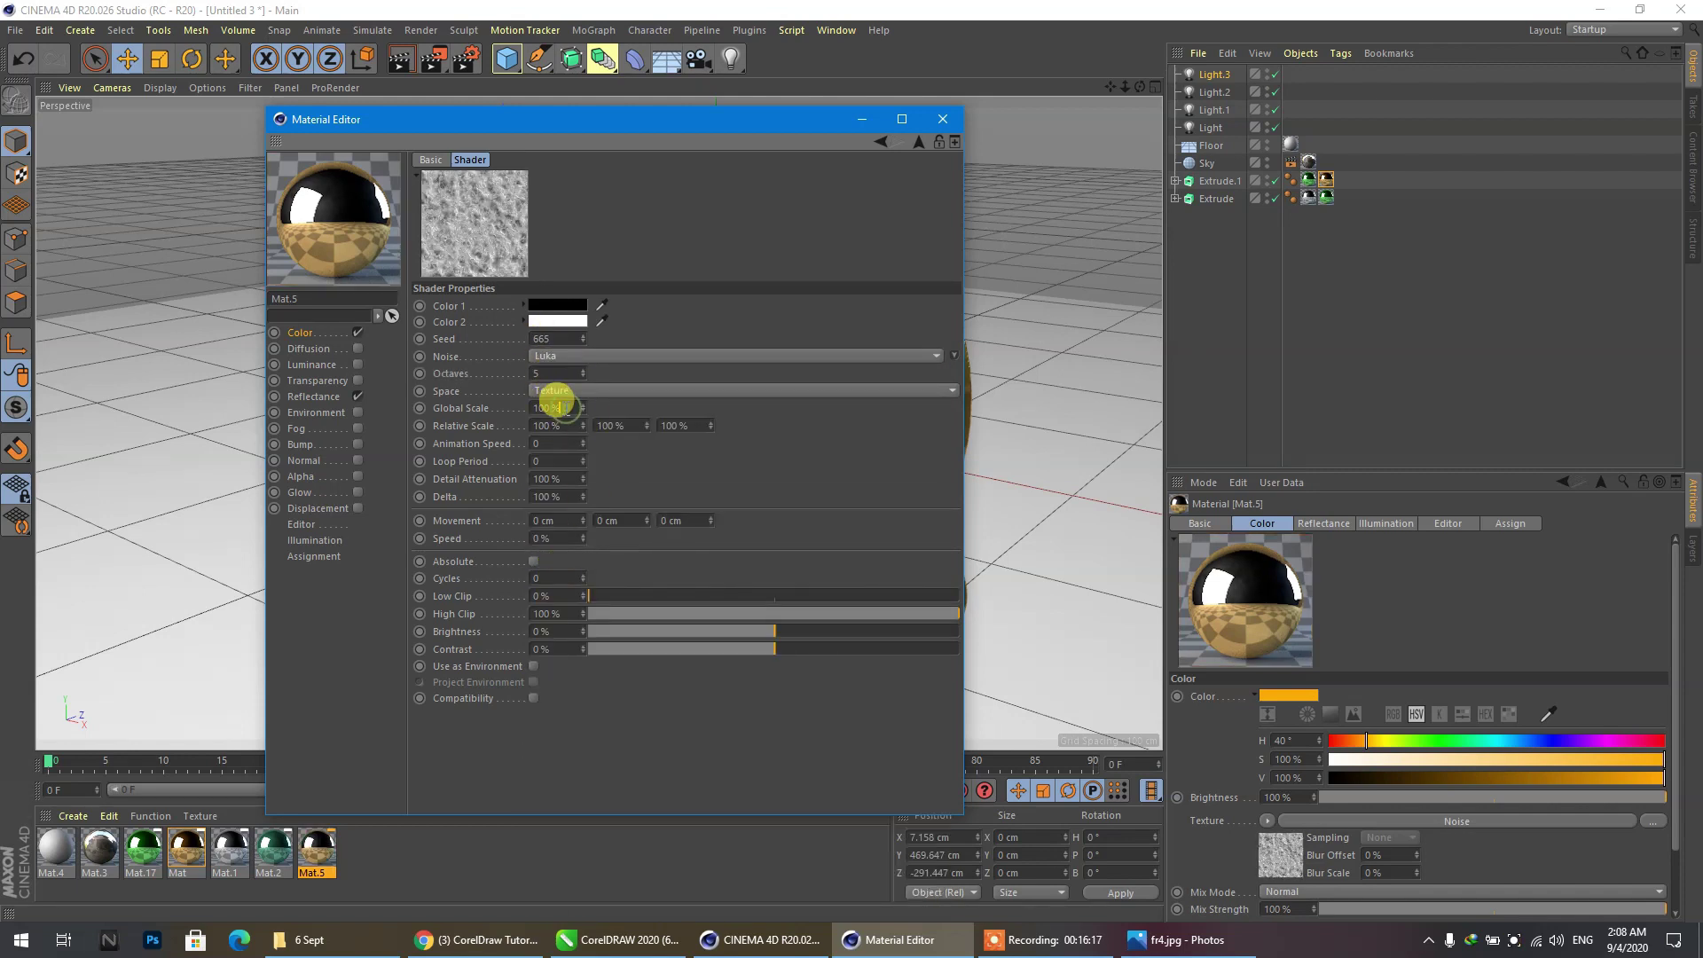
pyautogui.click(543, 408)
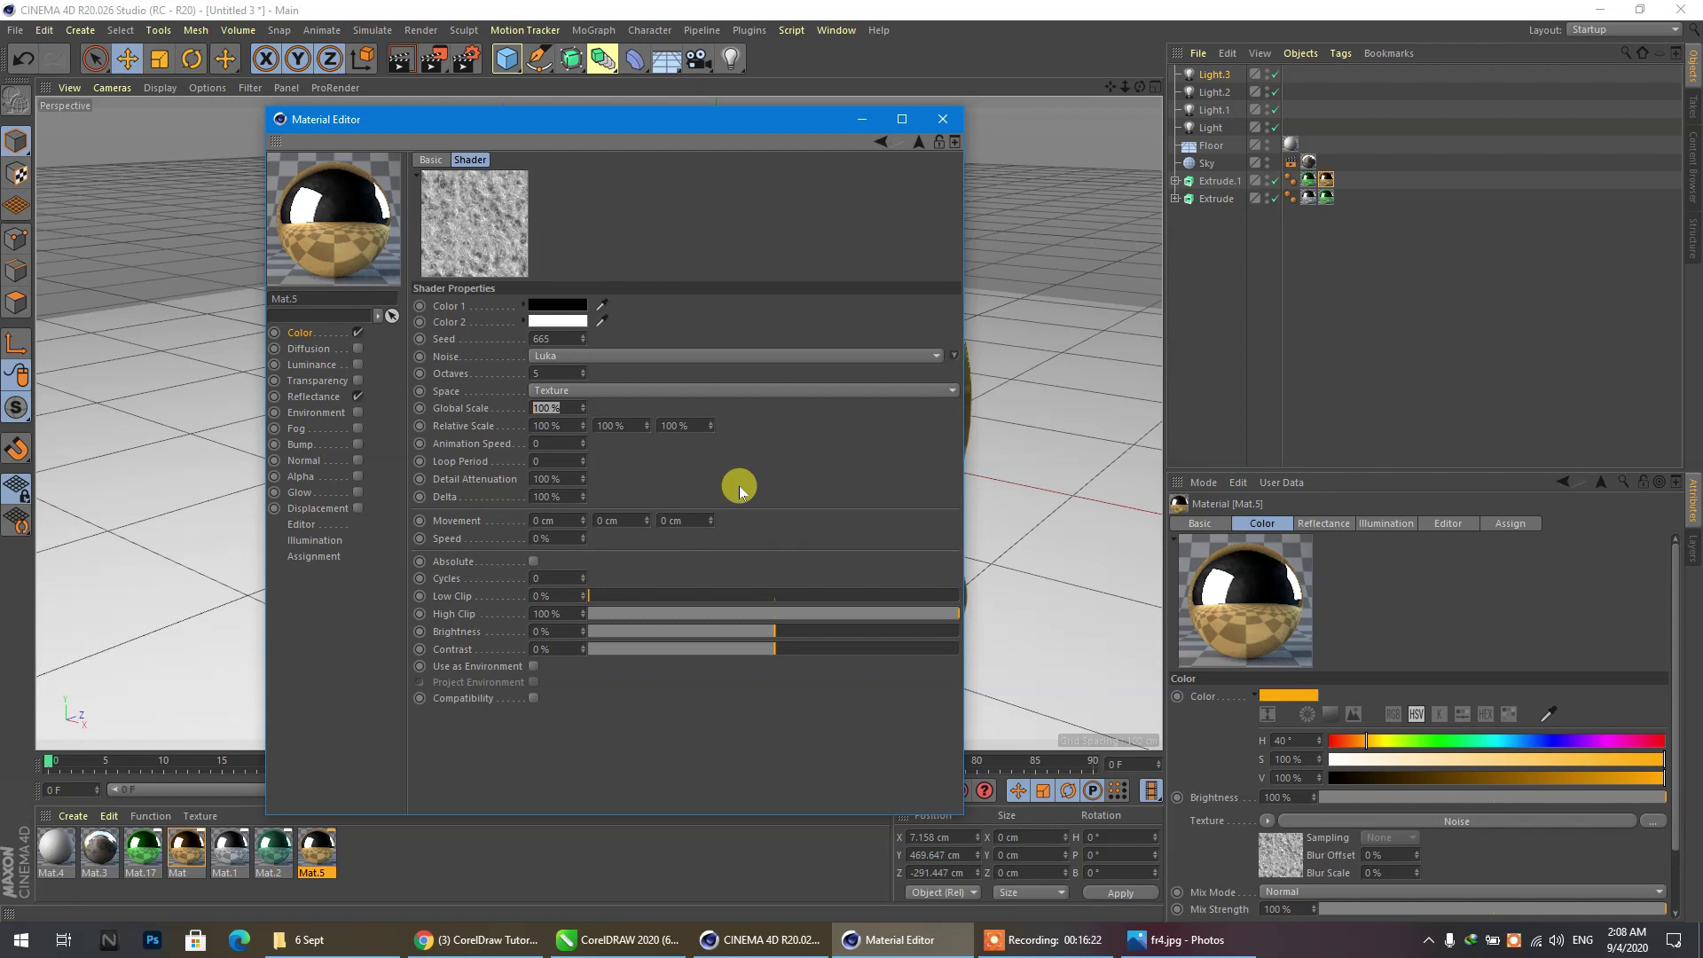
pyautogui.write('5')
pyautogui.press('Return')
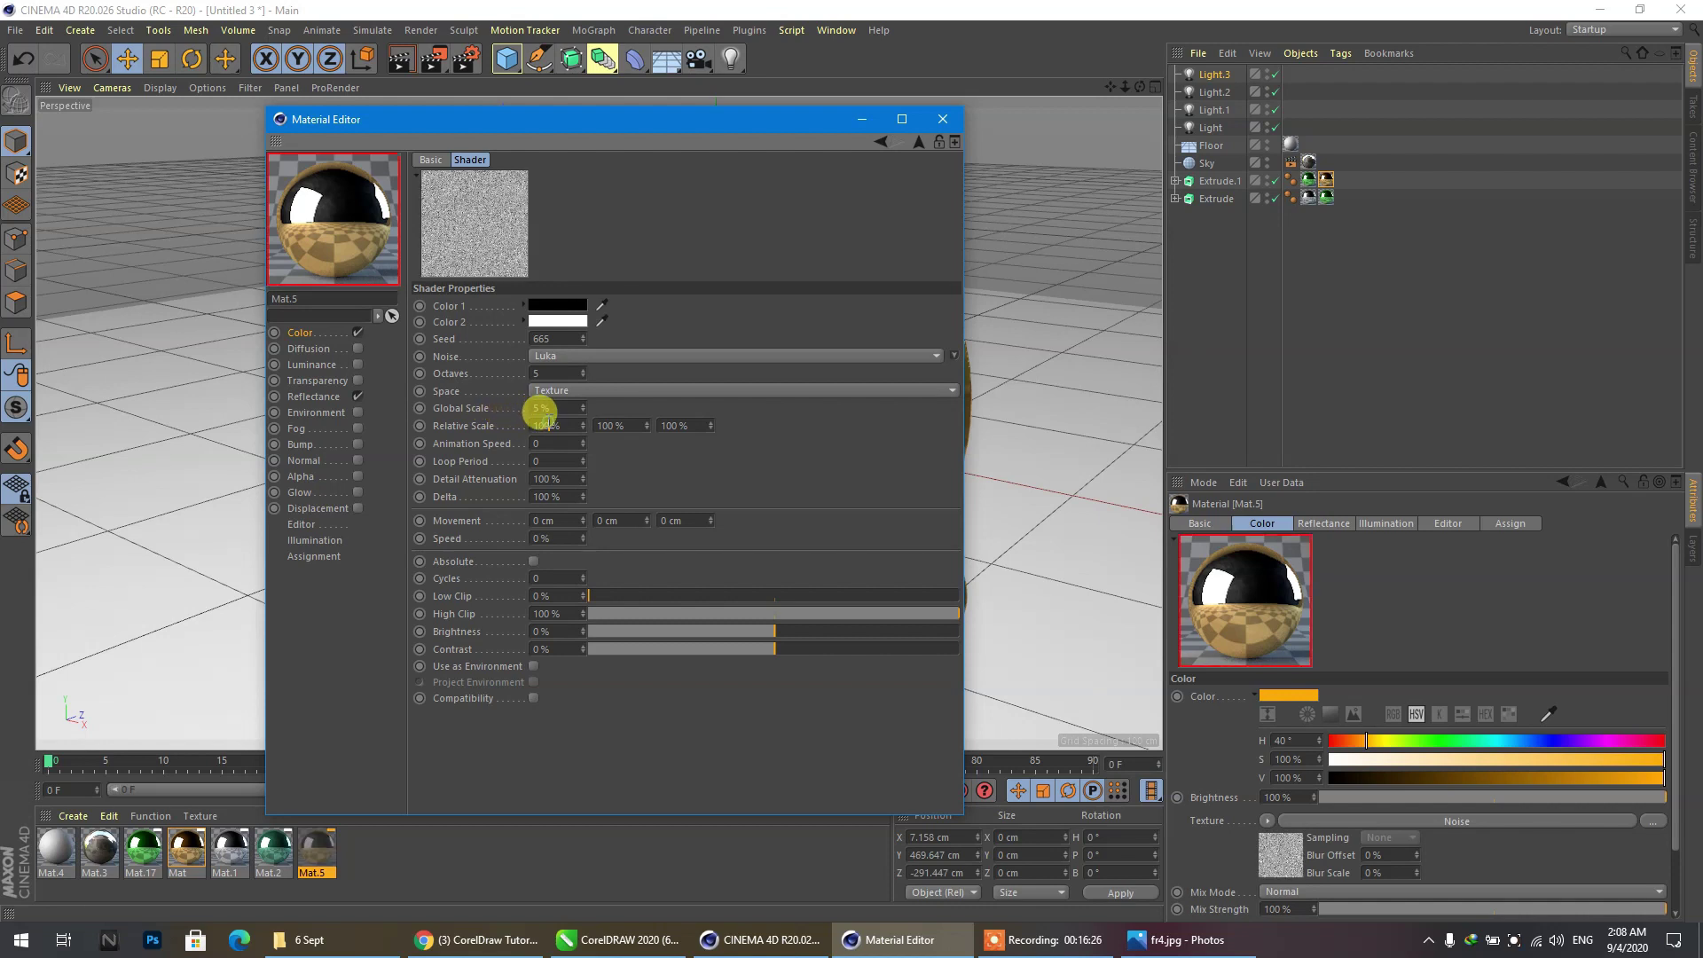
# Copy the Noise shader from the Mat.5 reflection's layer color, enable Bump, and paste the shader as its texture.
pyautogui.click(314, 395)
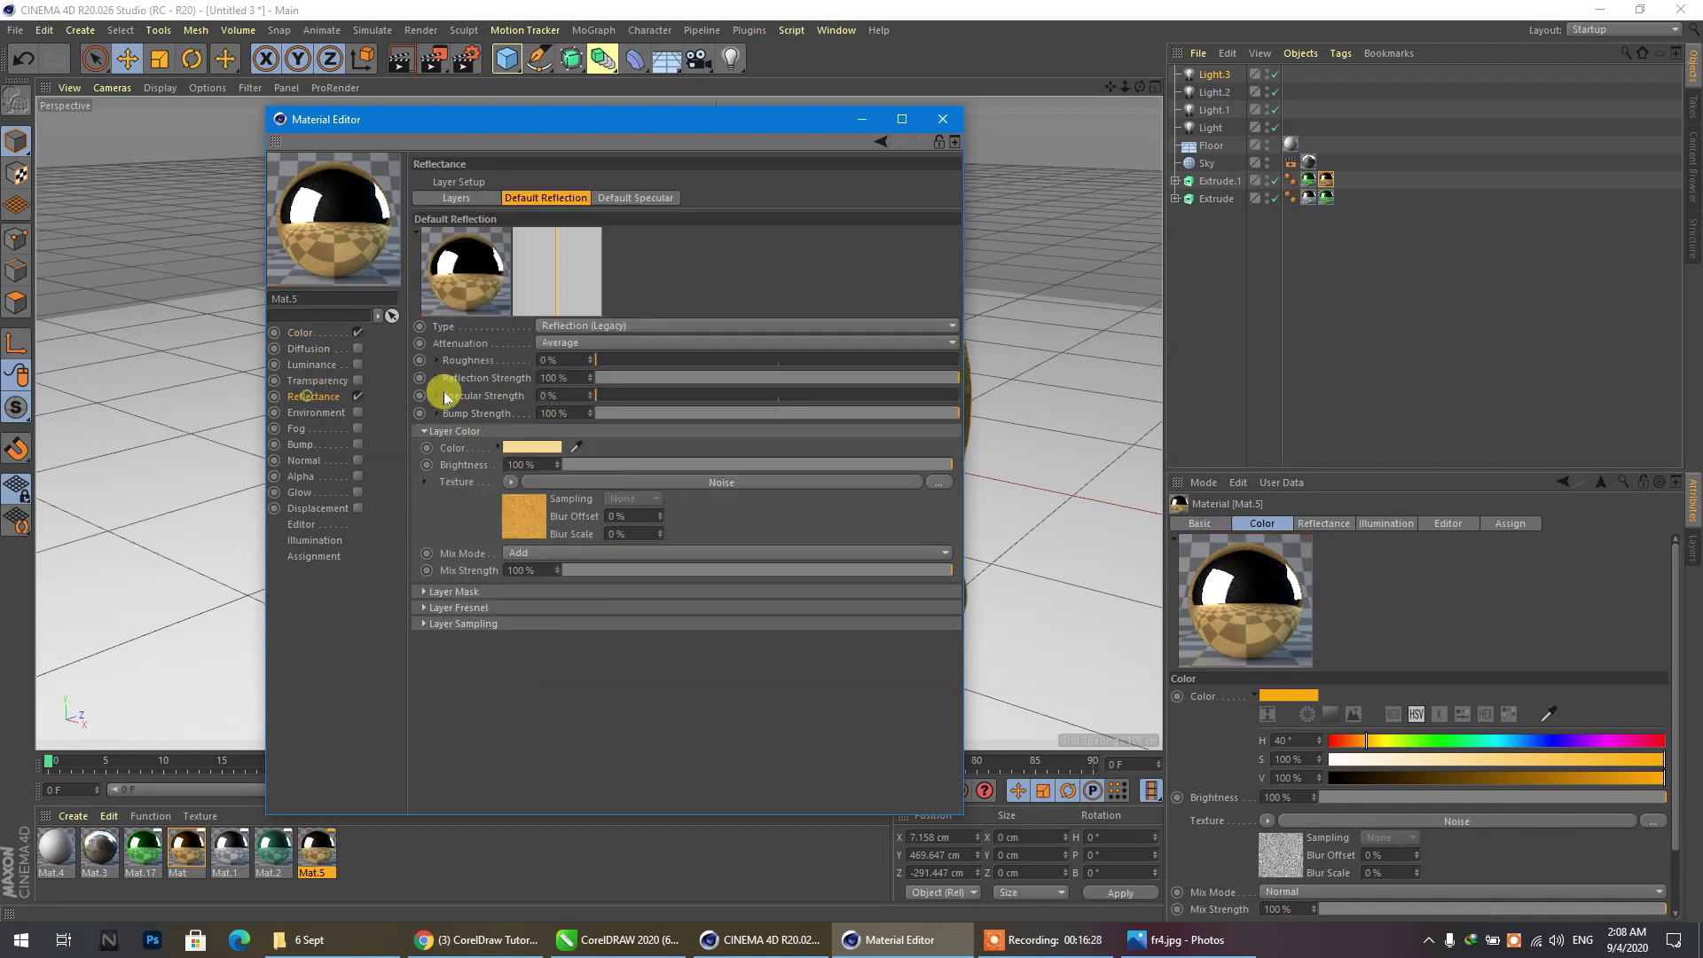
pyautogui.click(508, 482)
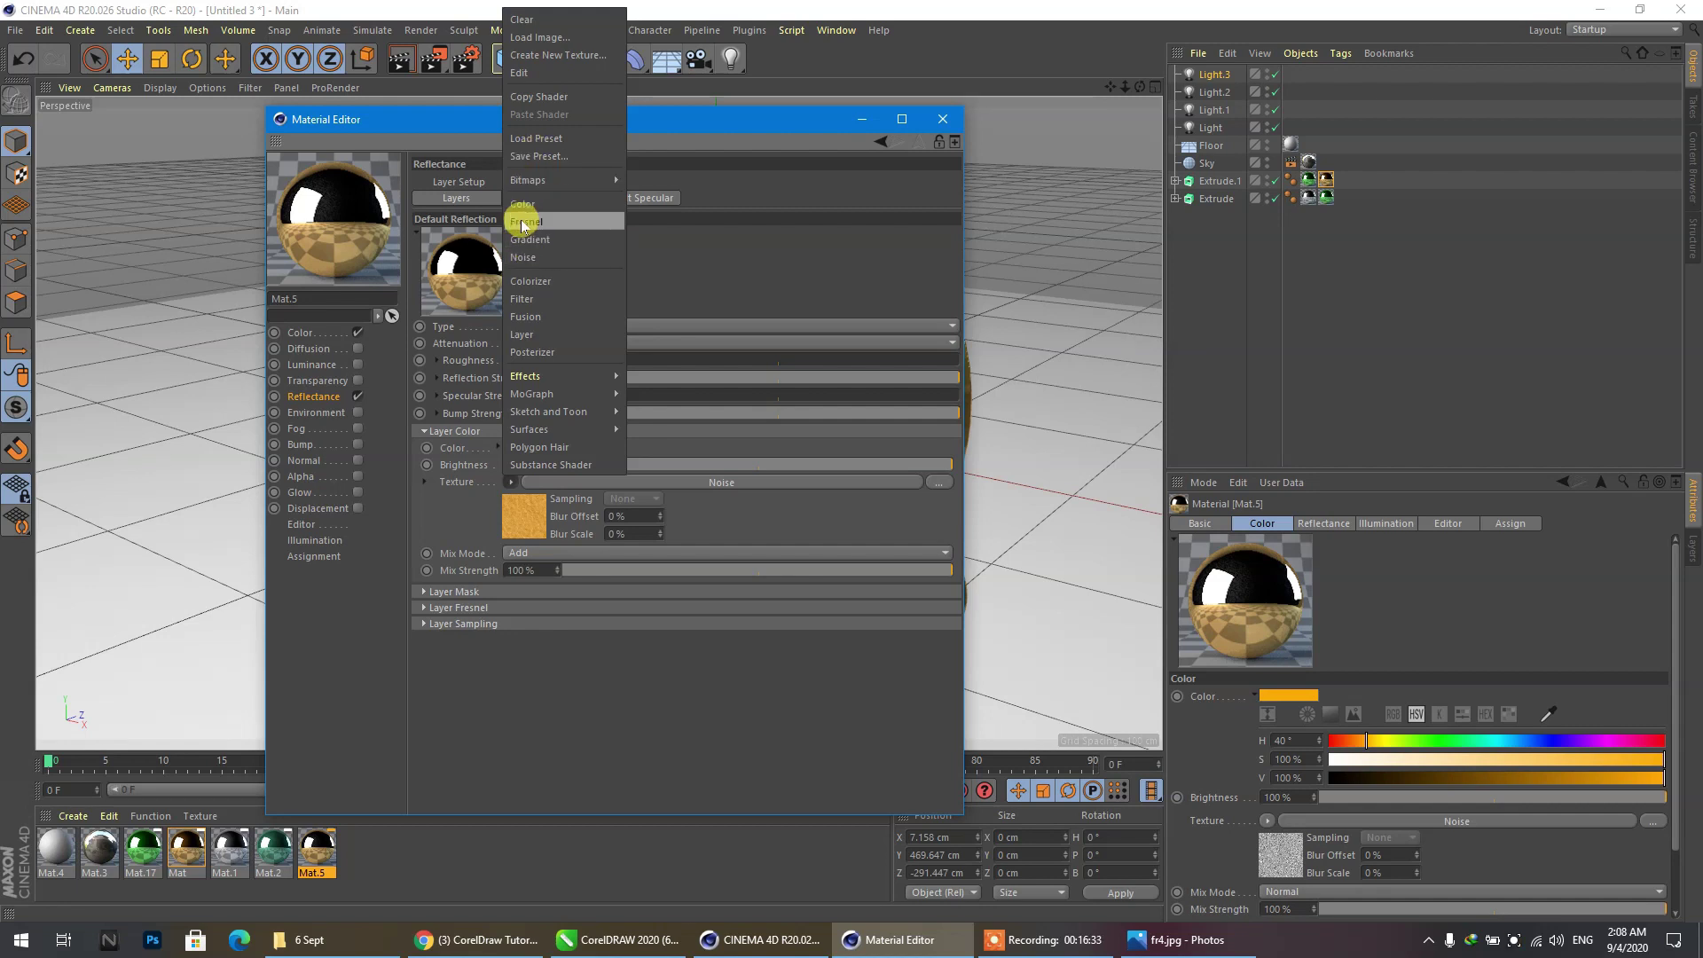
pyautogui.click(544, 100)
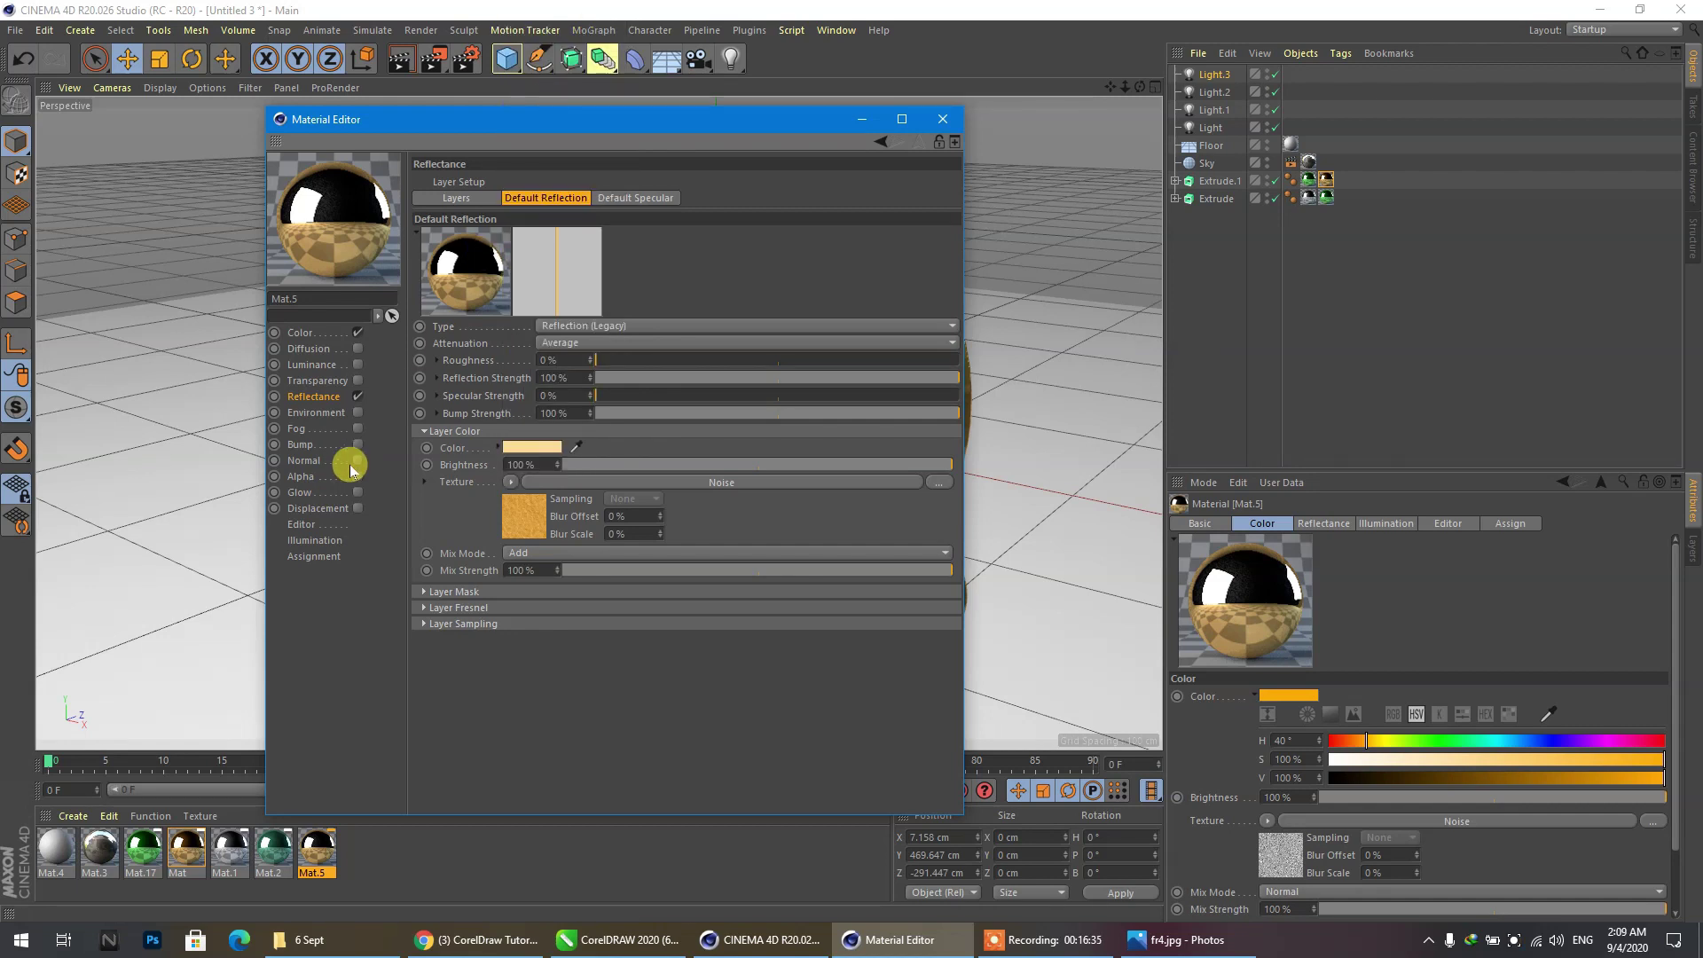
pyautogui.click(310, 444)
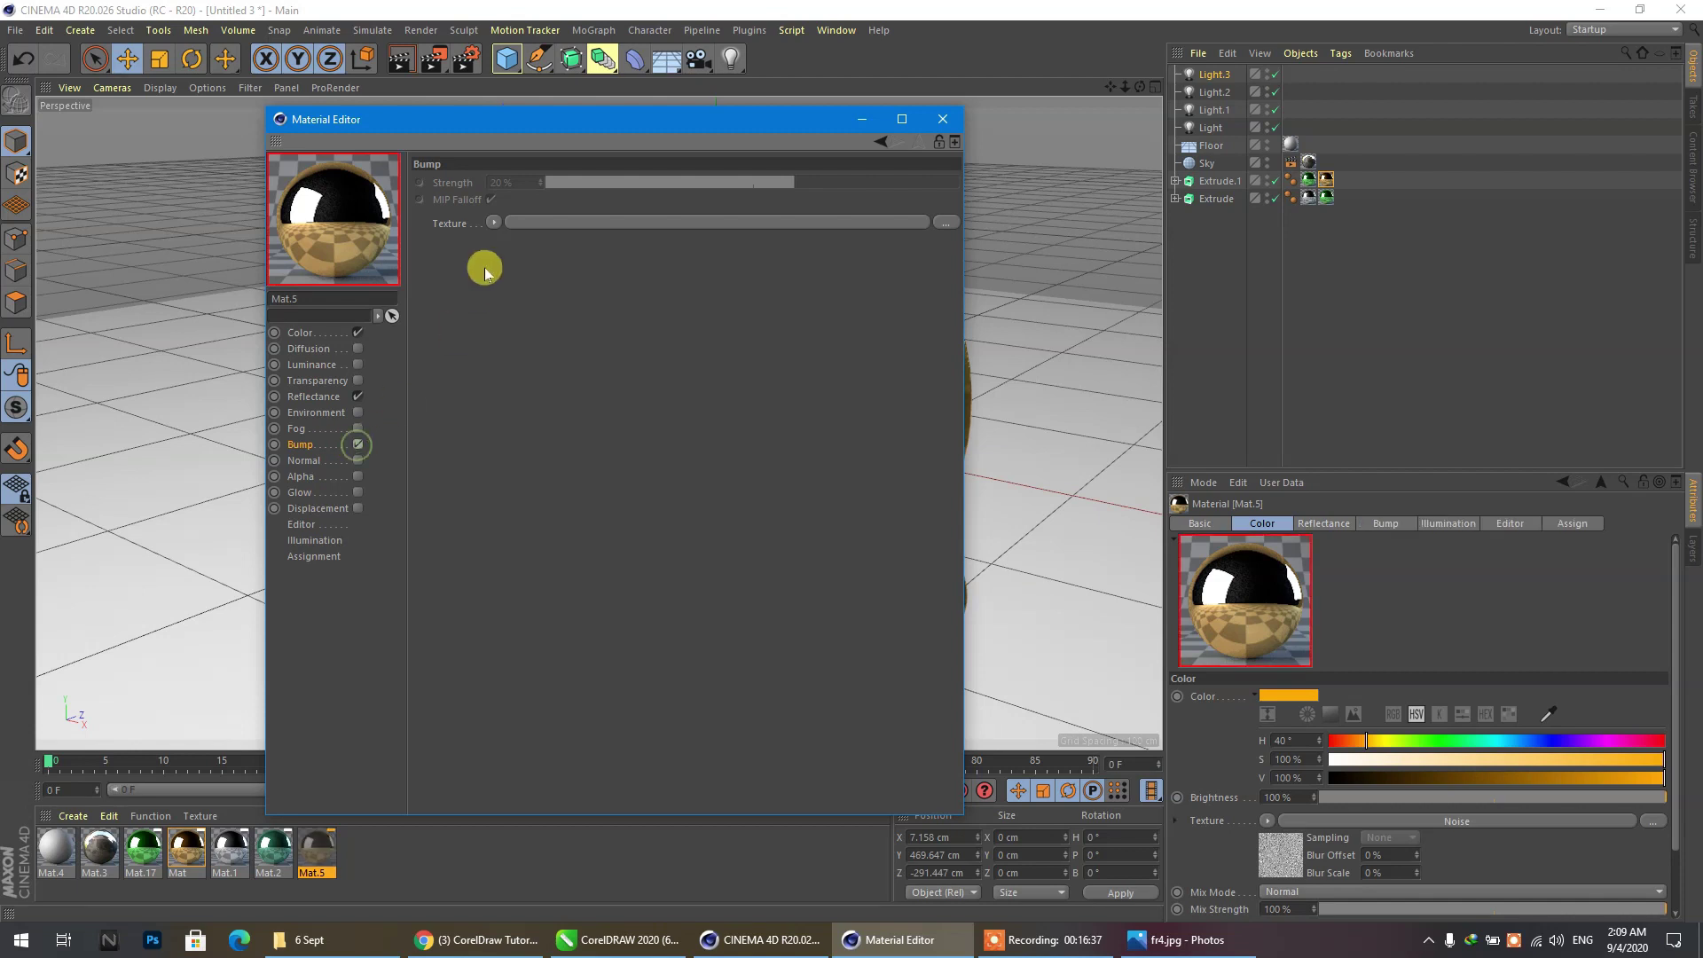
pyautogui.click(493, 222)
pyautogui.click(511, 312)
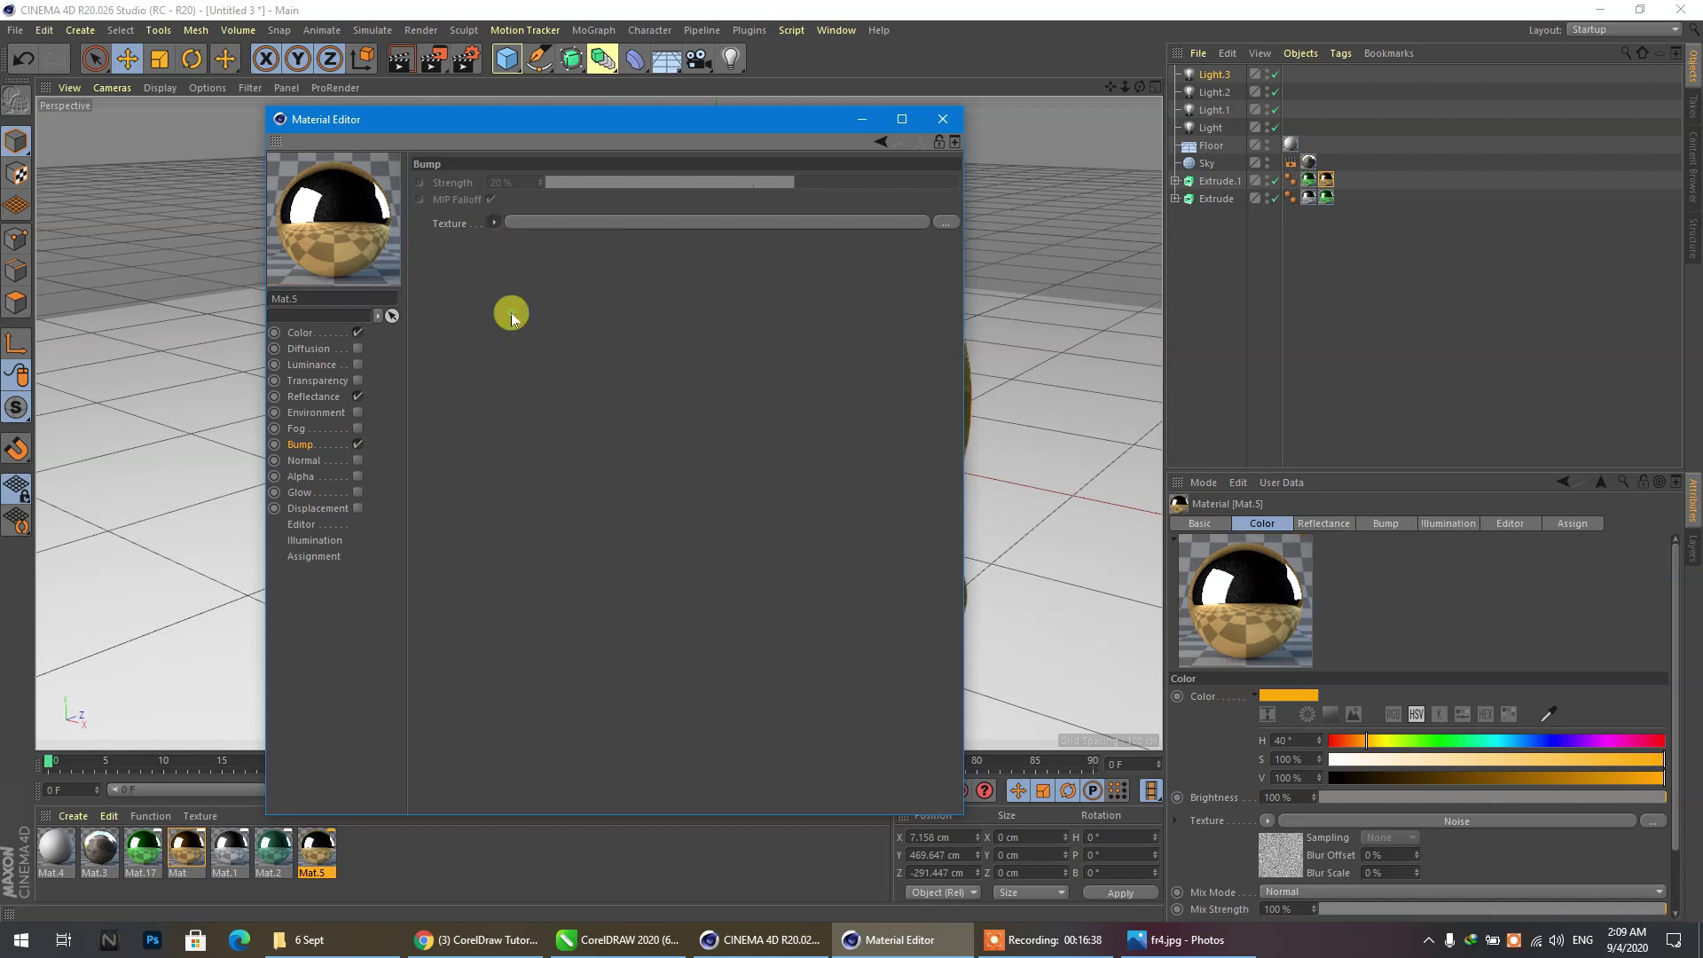
# Enable Displacement on Mat.5, paste the copied Noise shader as its texture, and set the strength to 55%.
pyautogui.click(325, 511)
pyautogui.click(357, 508)
pyautogui.click(485, 240)
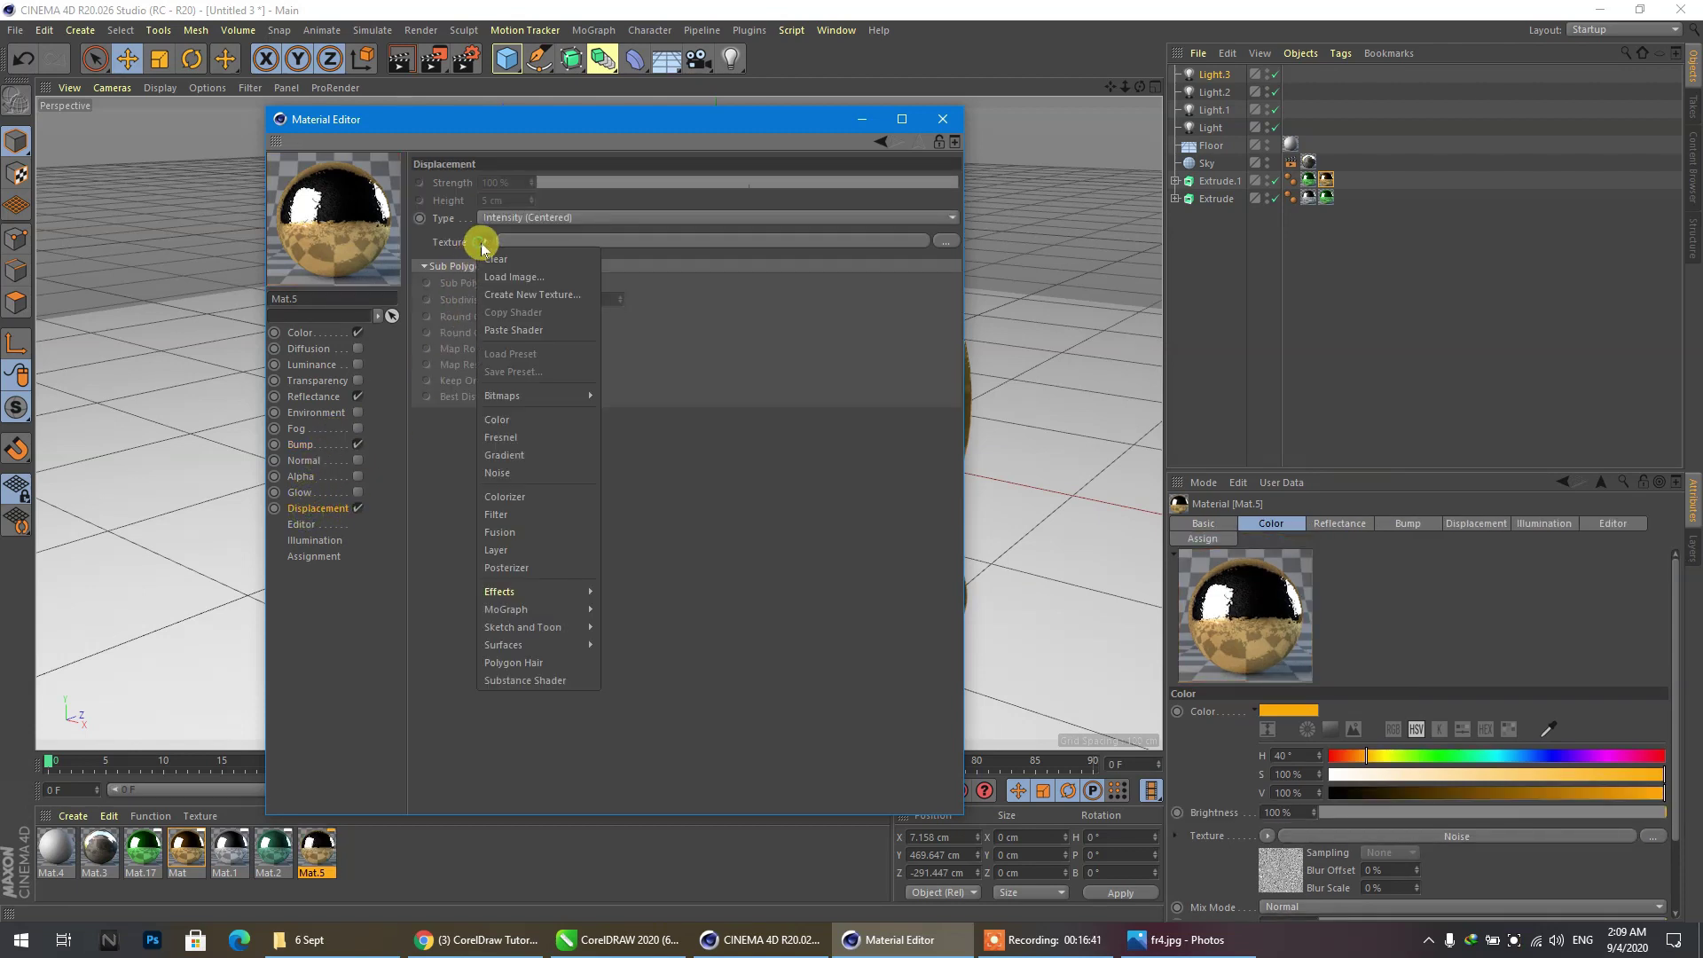
pyautogui.click(513, 330)
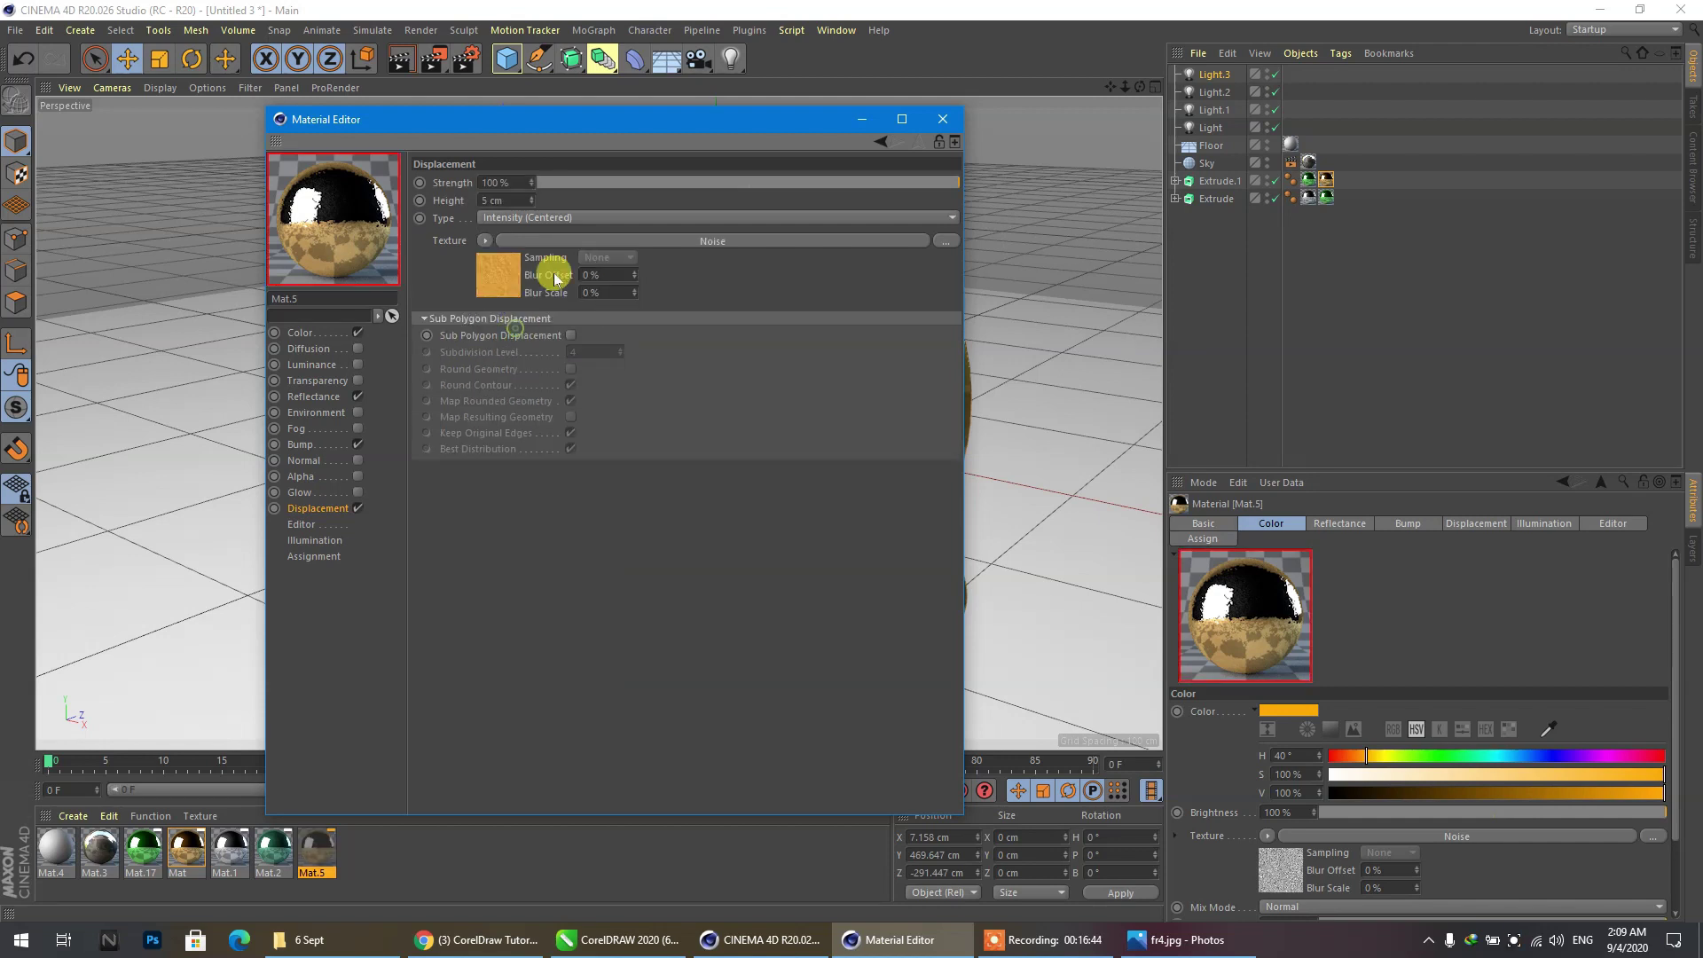
pyautogui.moveTo(526, 185); pyautogui.dragTo(460, 207)
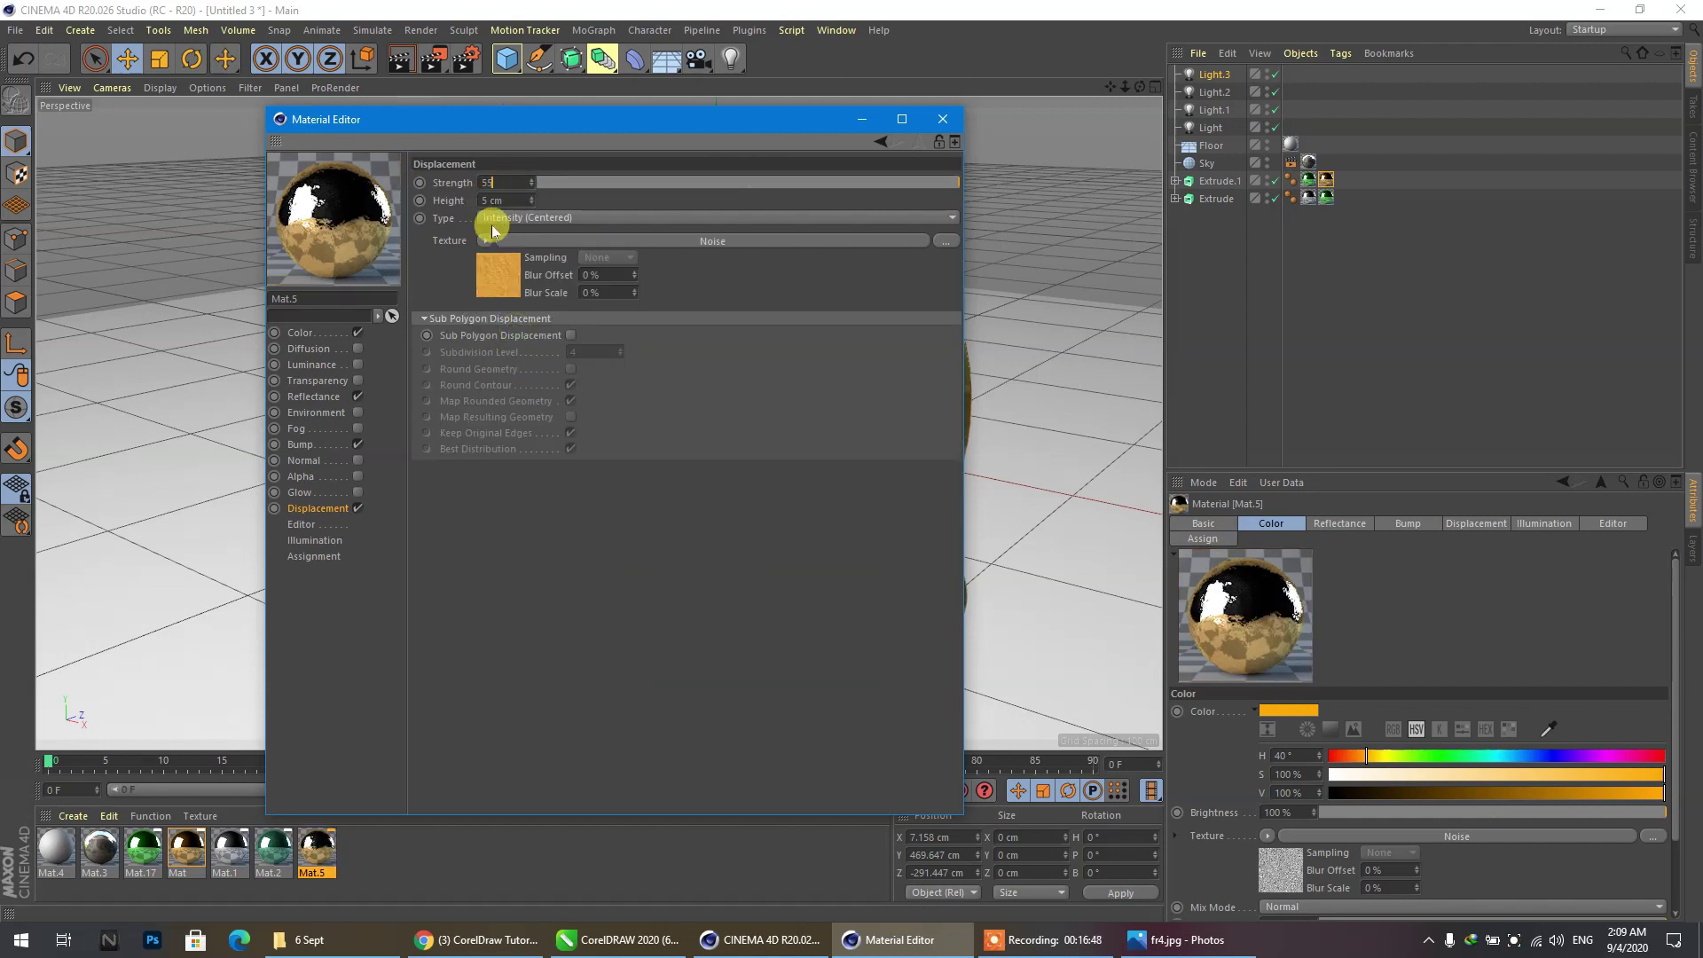
pyautogui.click(494, 201)
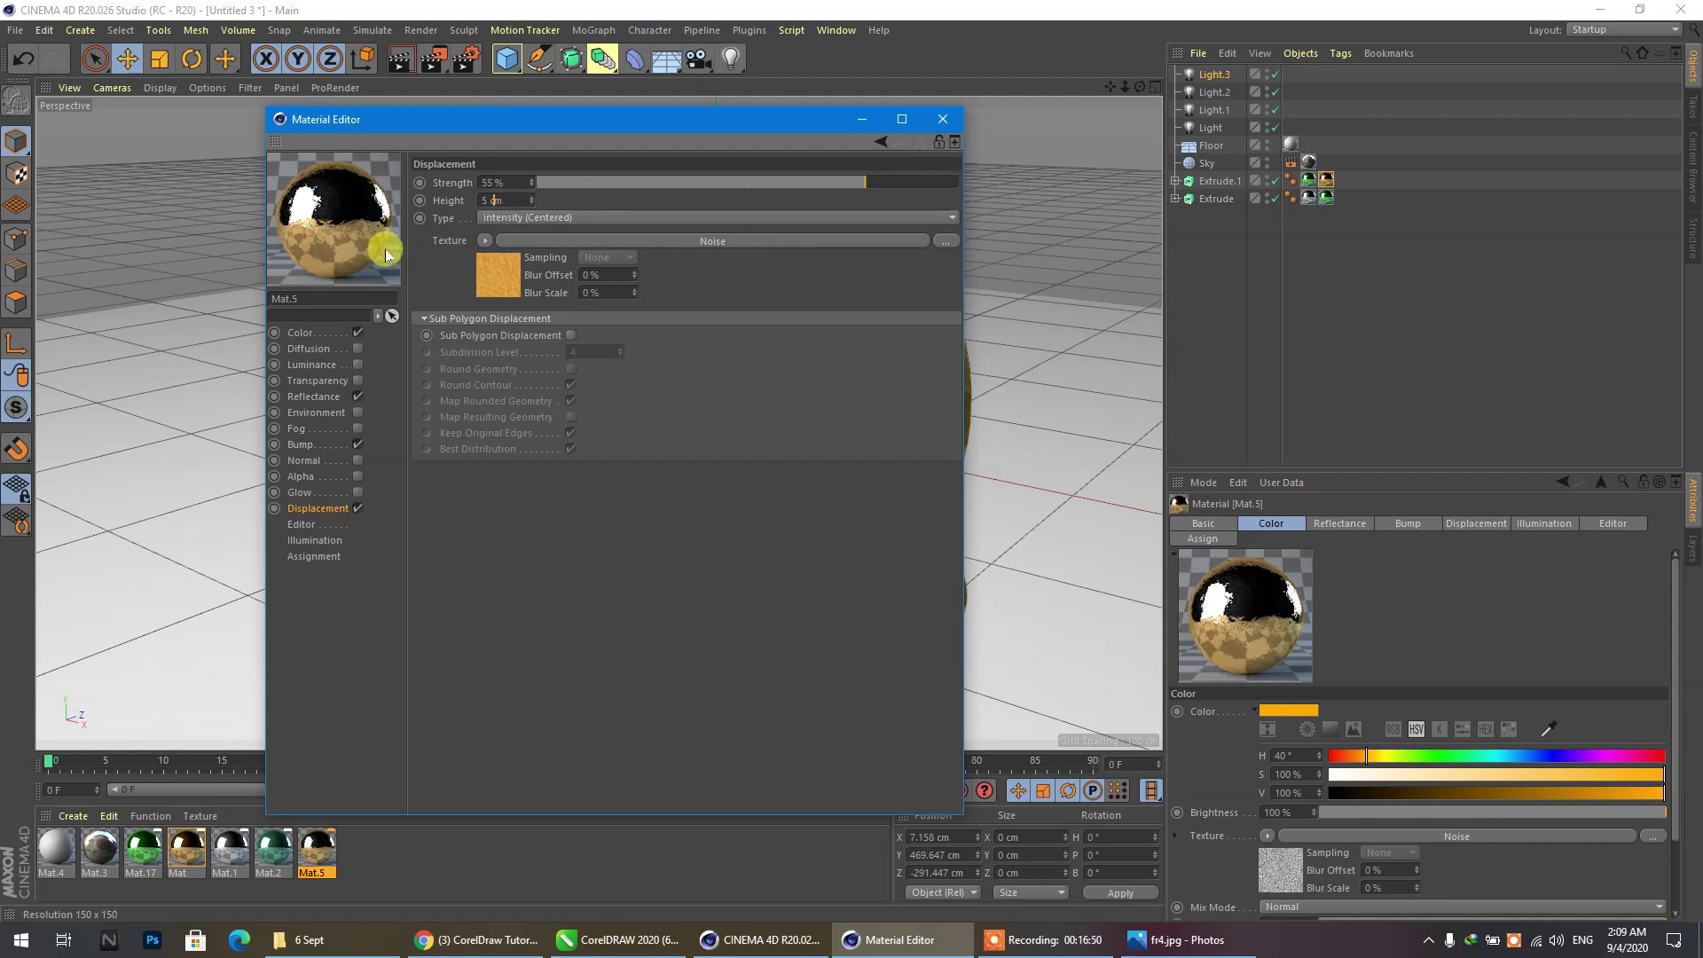
# Adjust the Mat.5 bump strength to 29% and close the Material Editor.
pyautogui.click(290, 445)
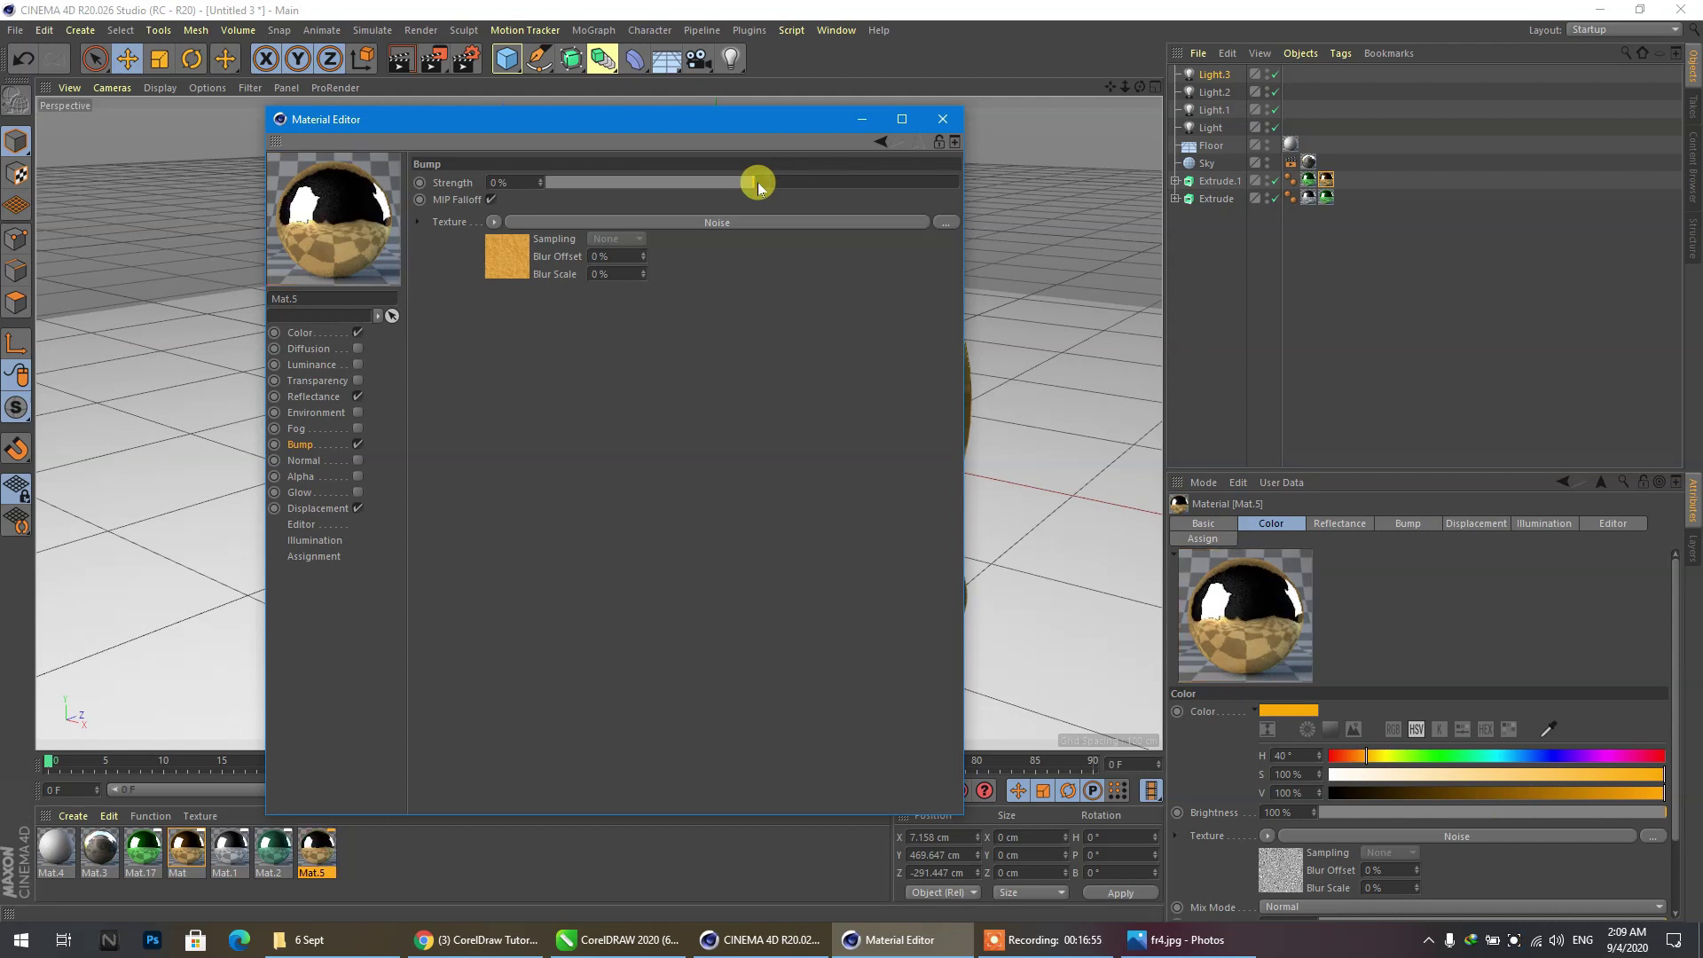
pyautogui.moveTo(772, 186); pyautogui.dragTo(865, 181)
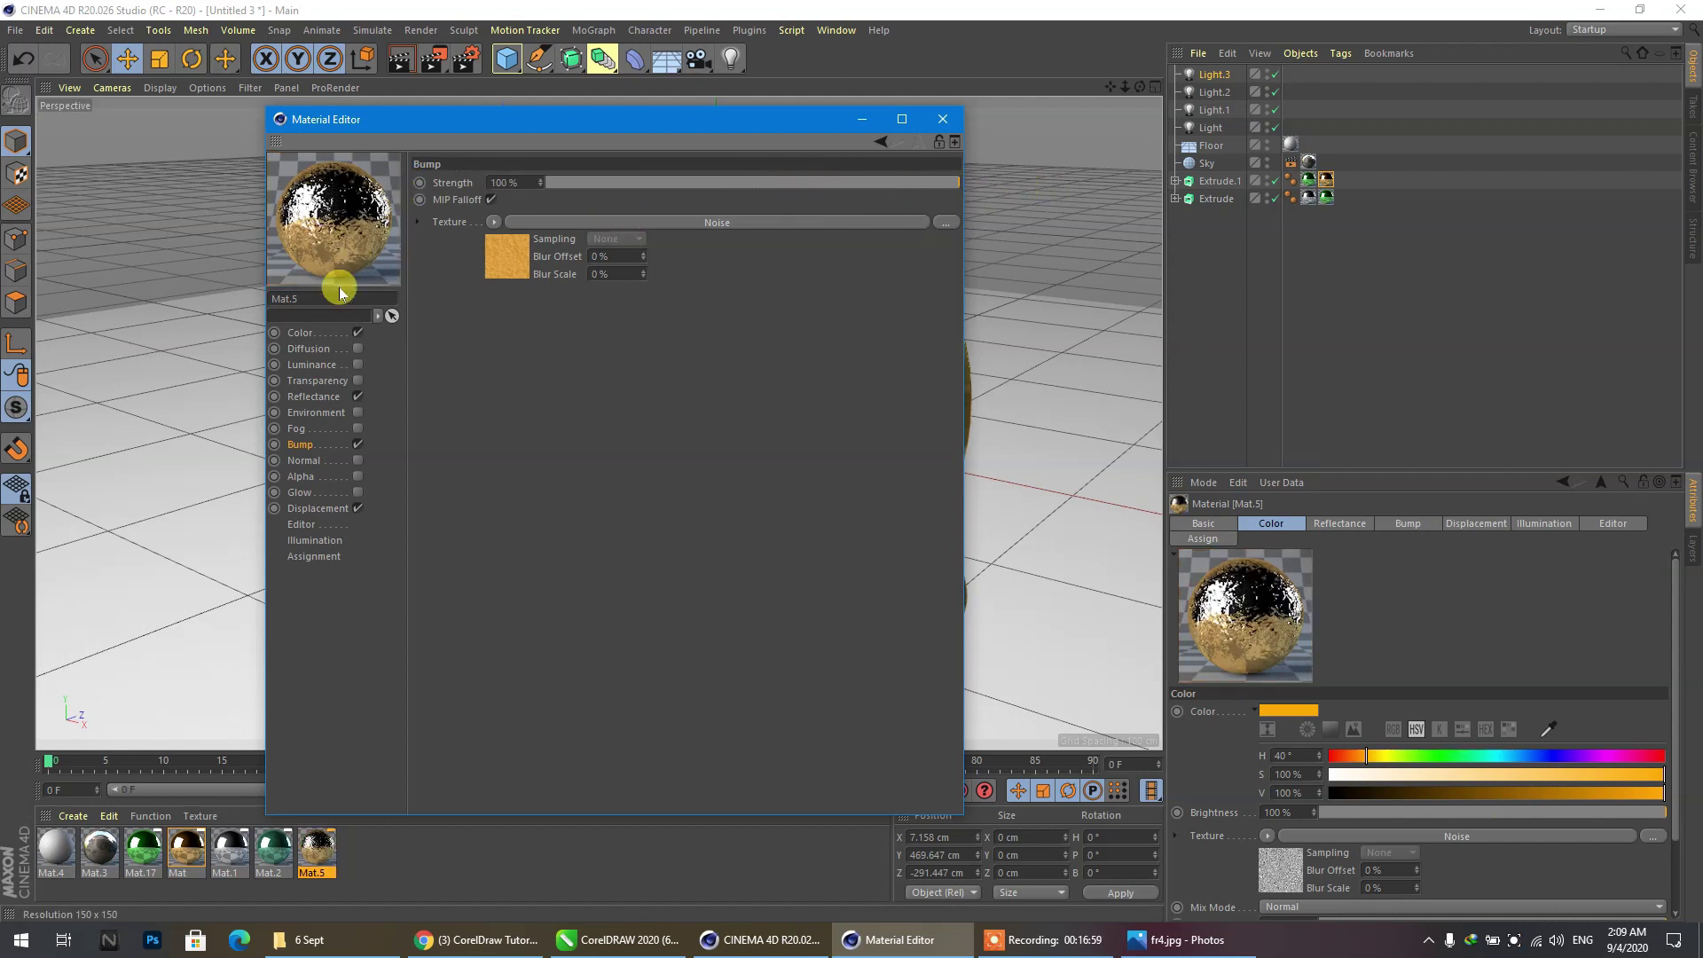
pyautogui.click(789, 184)
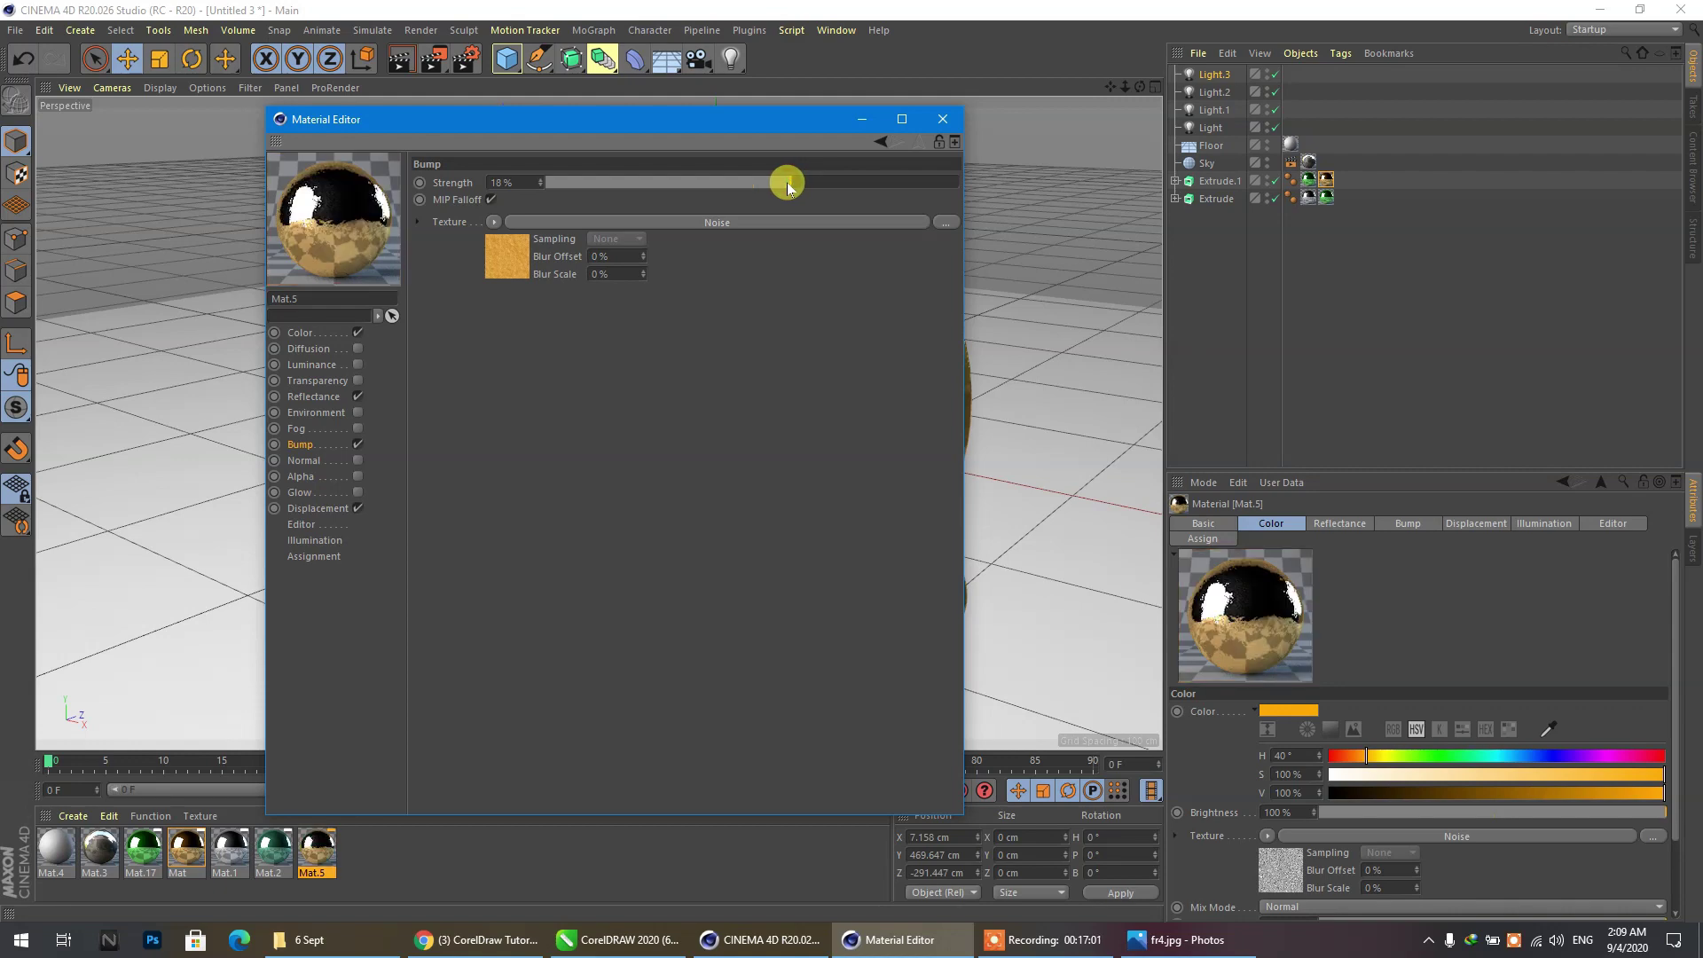
pyautogui.click(942, 119)
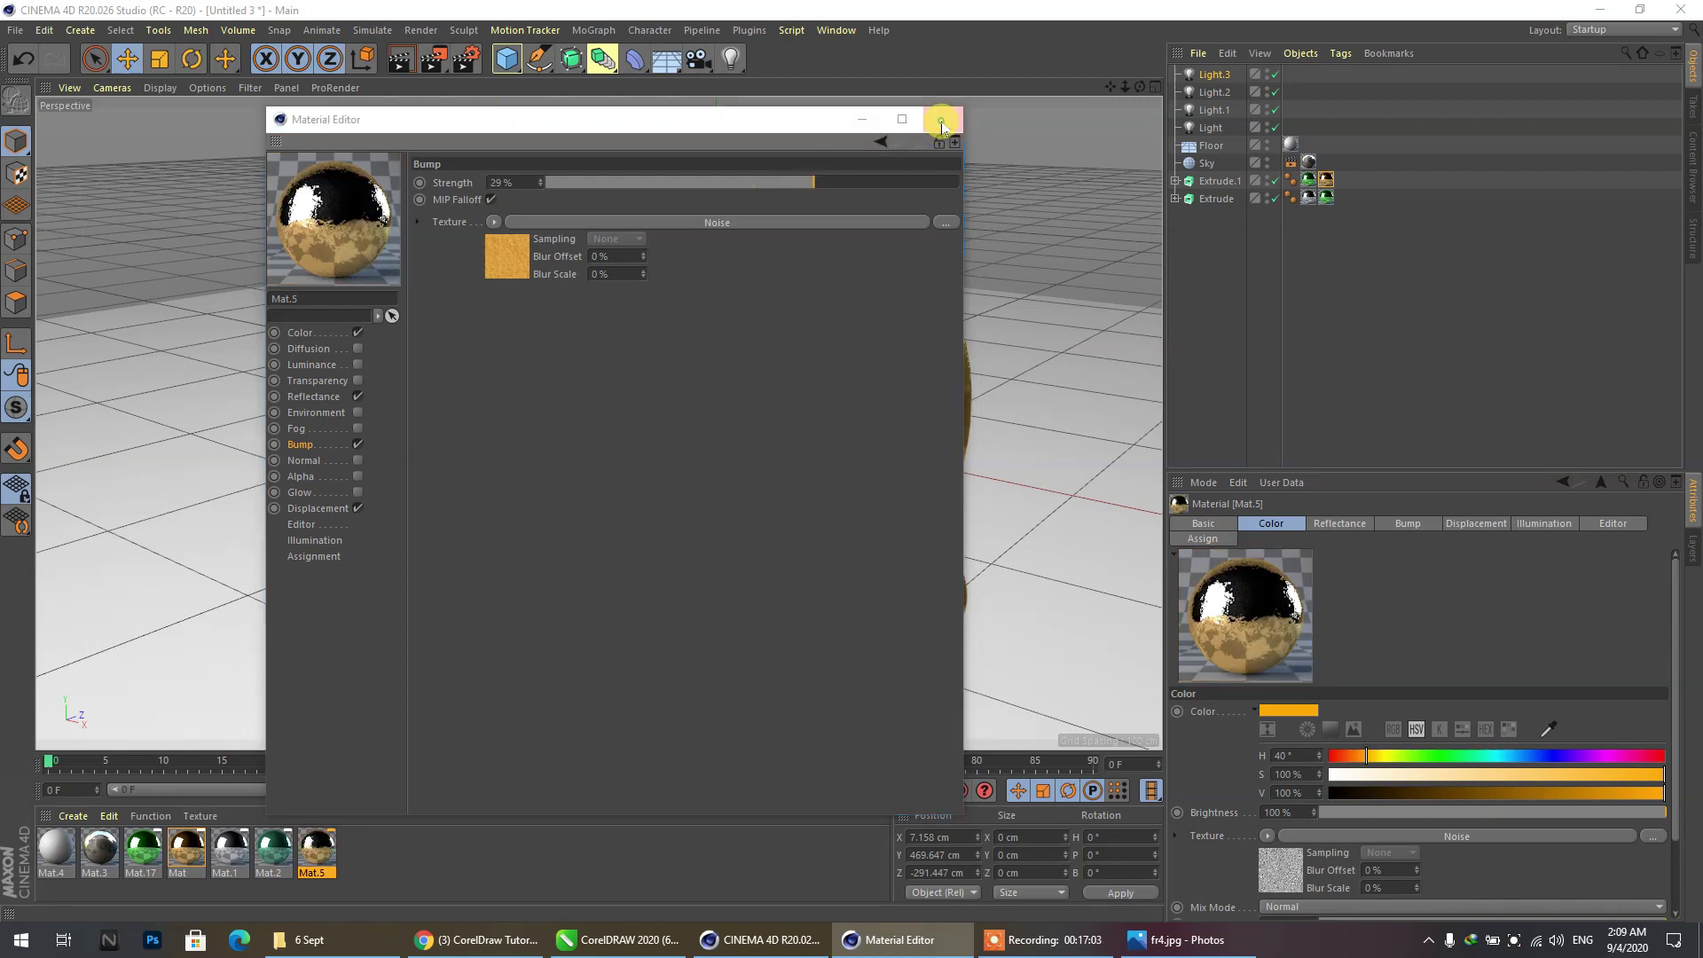
# Apply the gold Mat material to the Extrude.1 lettering and delete its earlier texture tags.
pyautogui.moveTo(192, 821); pyautogui.dragTo(611, 290)
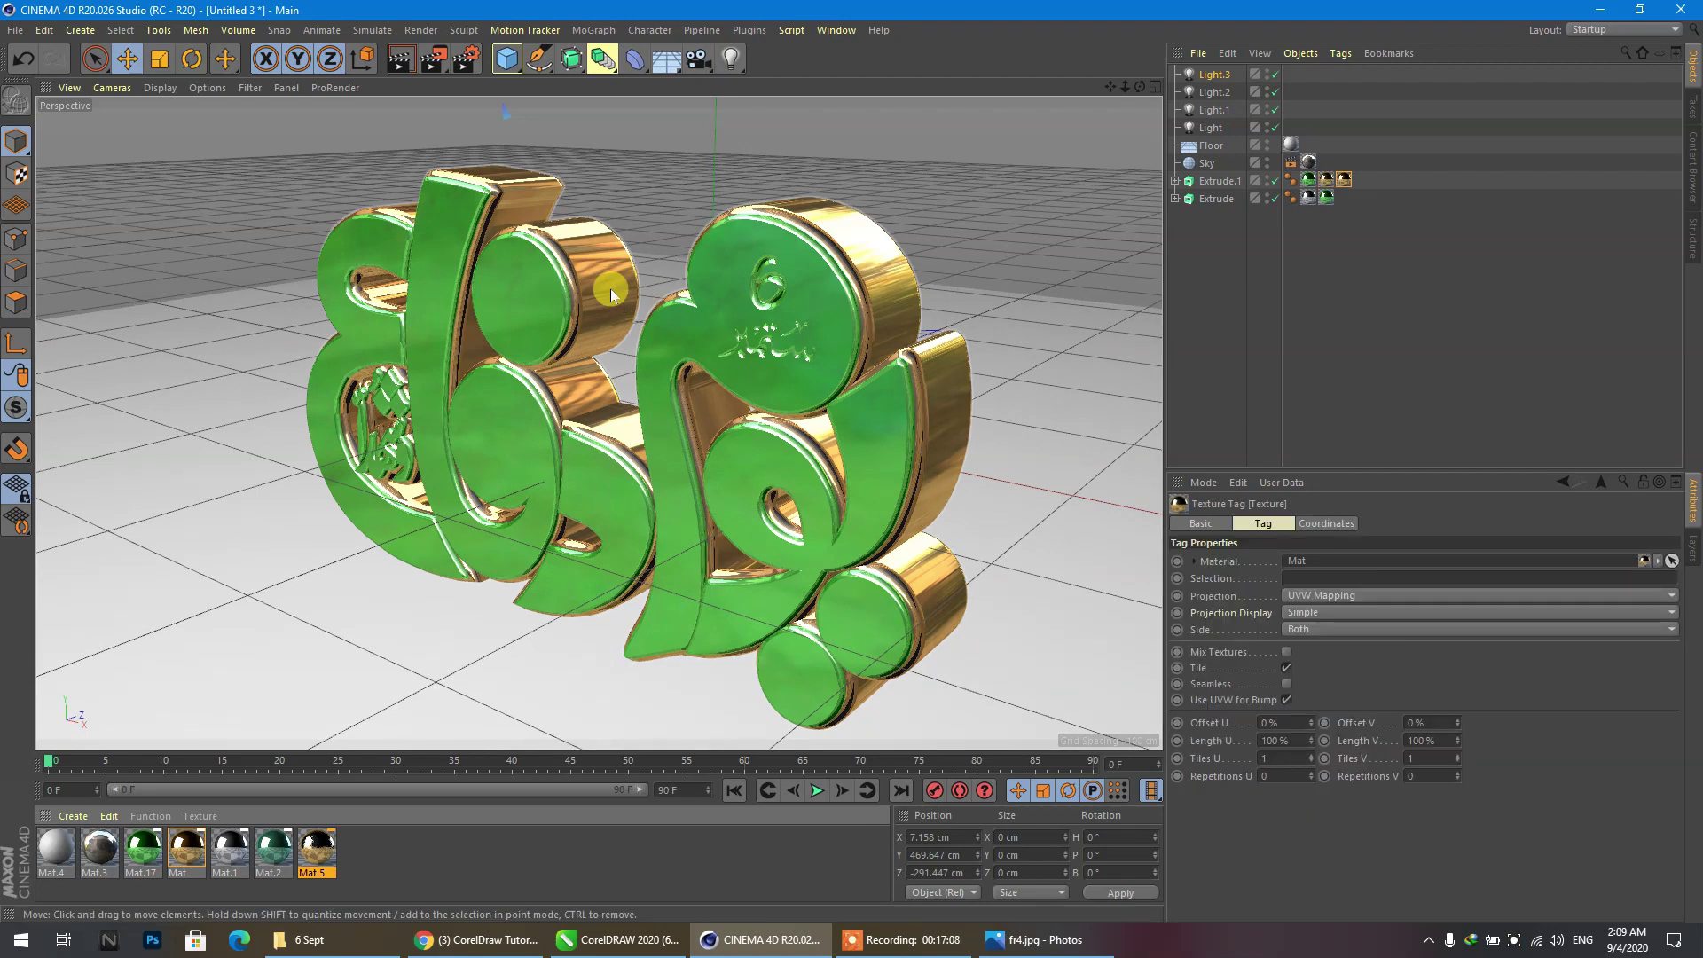
pyautogui.click(1320, 177)
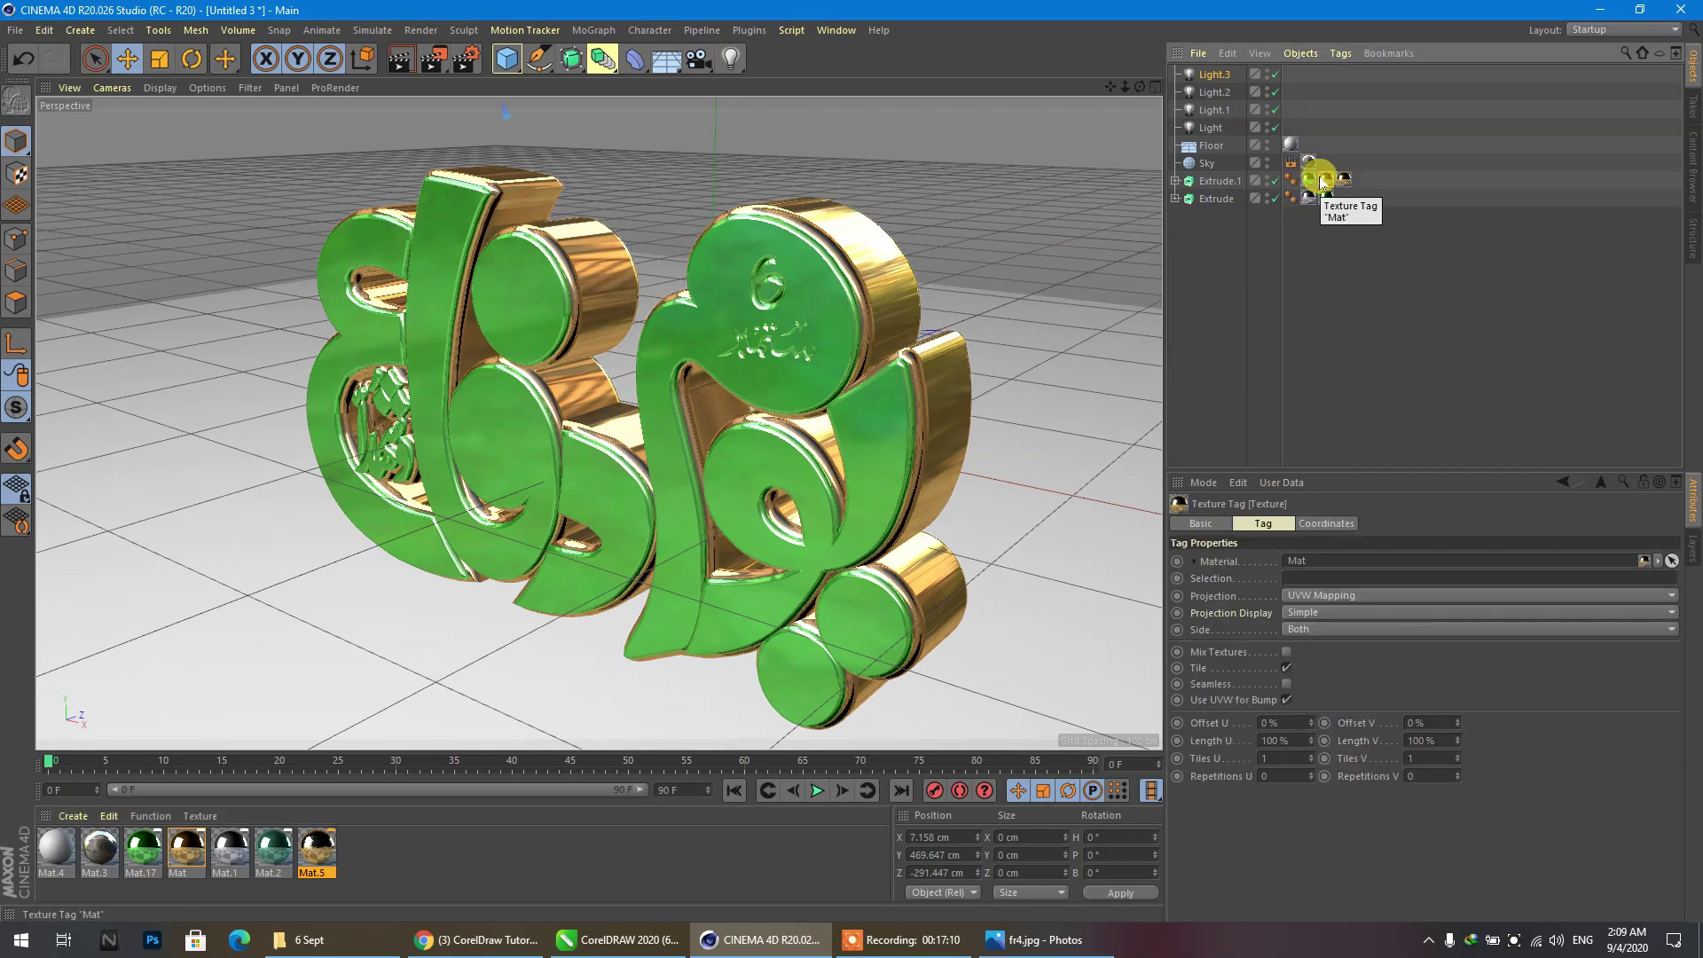
pyautogui.press('Delete')
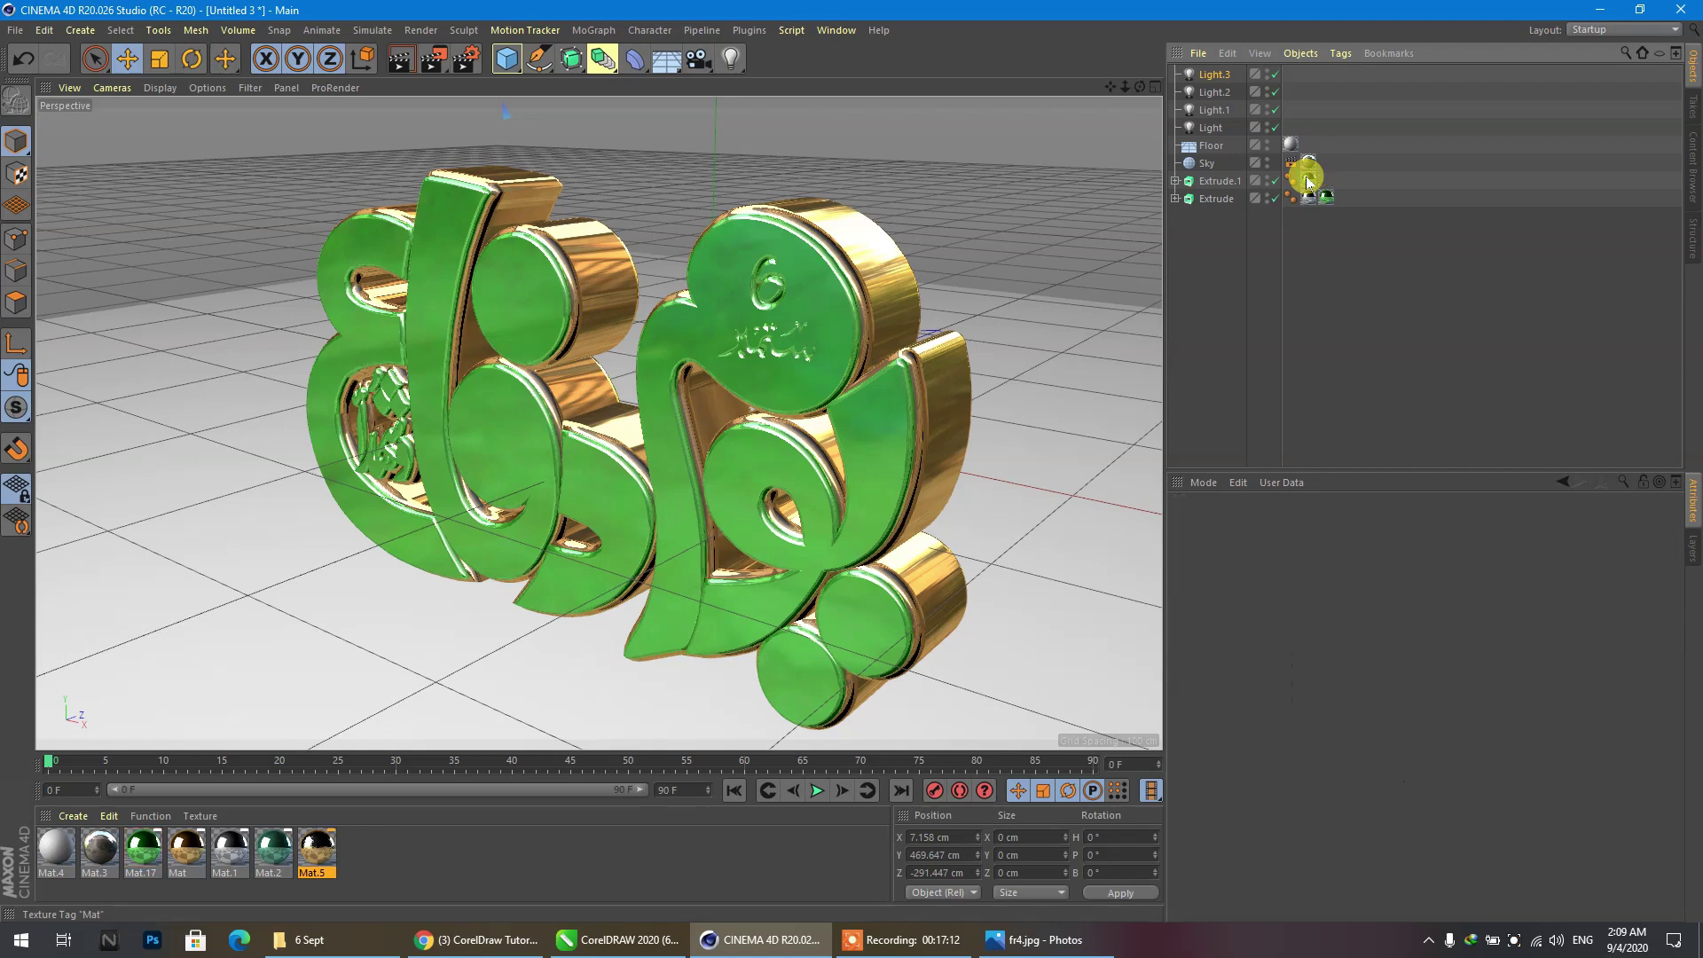
# Set the projection of Extrude.1's gold texture tag to Frontal and render the close-up to the Picture Viewer.
pyautogui.scroll(10, 653, 337)
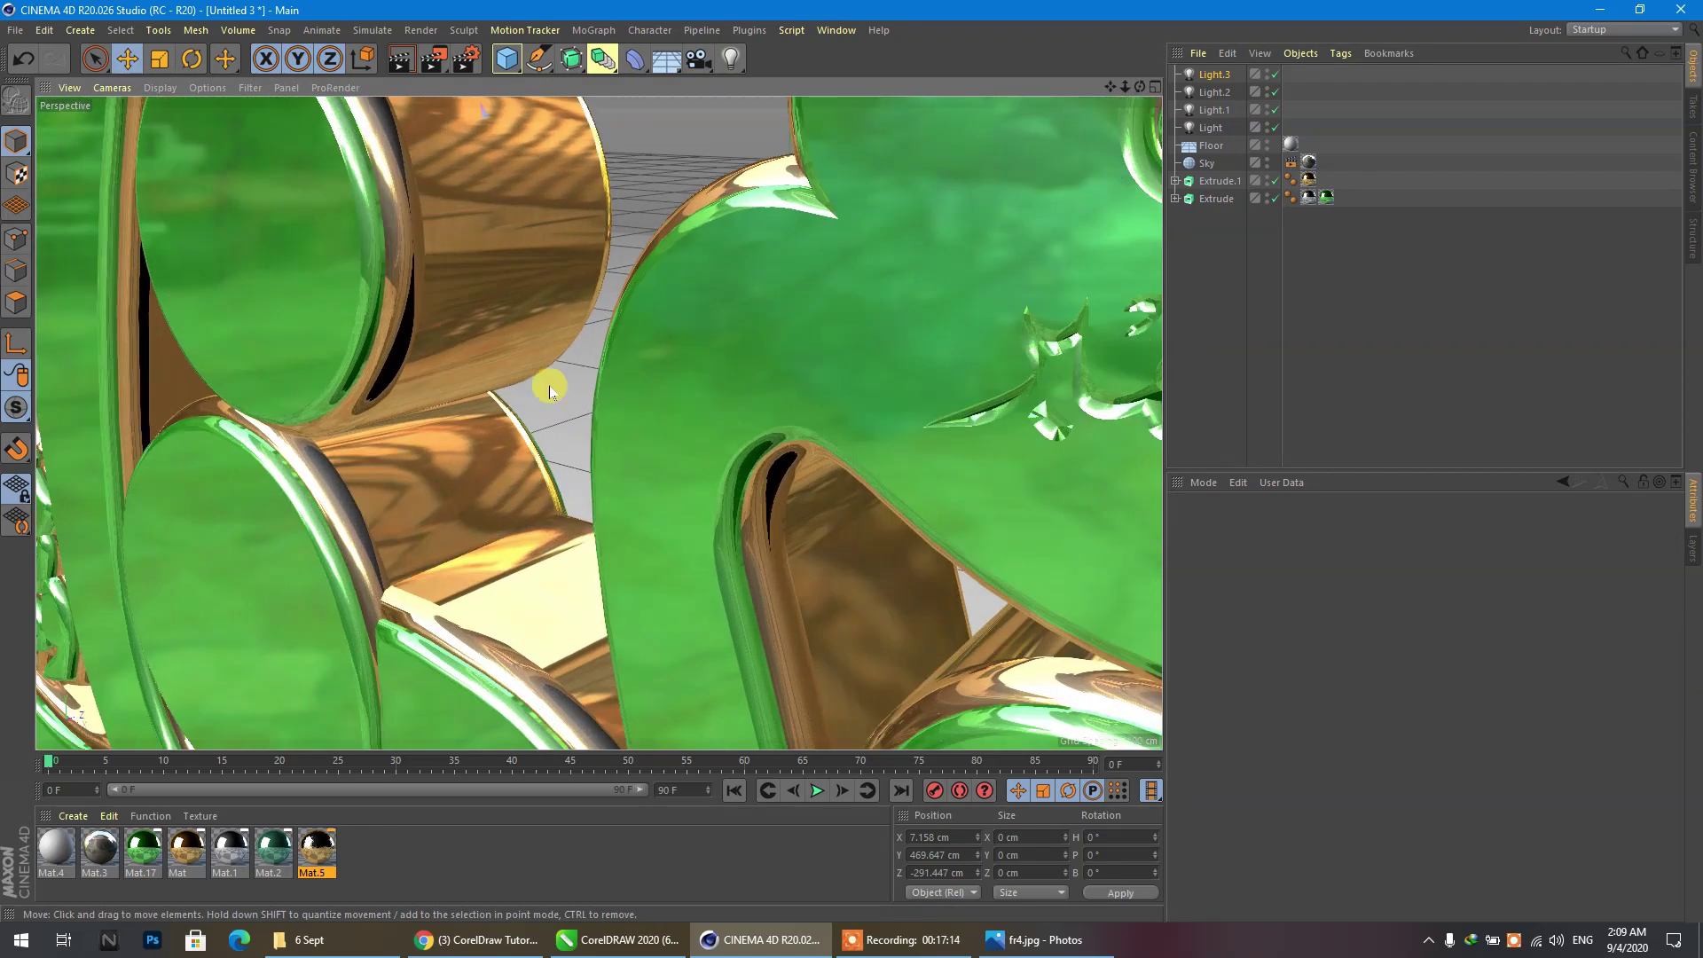
pyautogui.click(1308, 178)
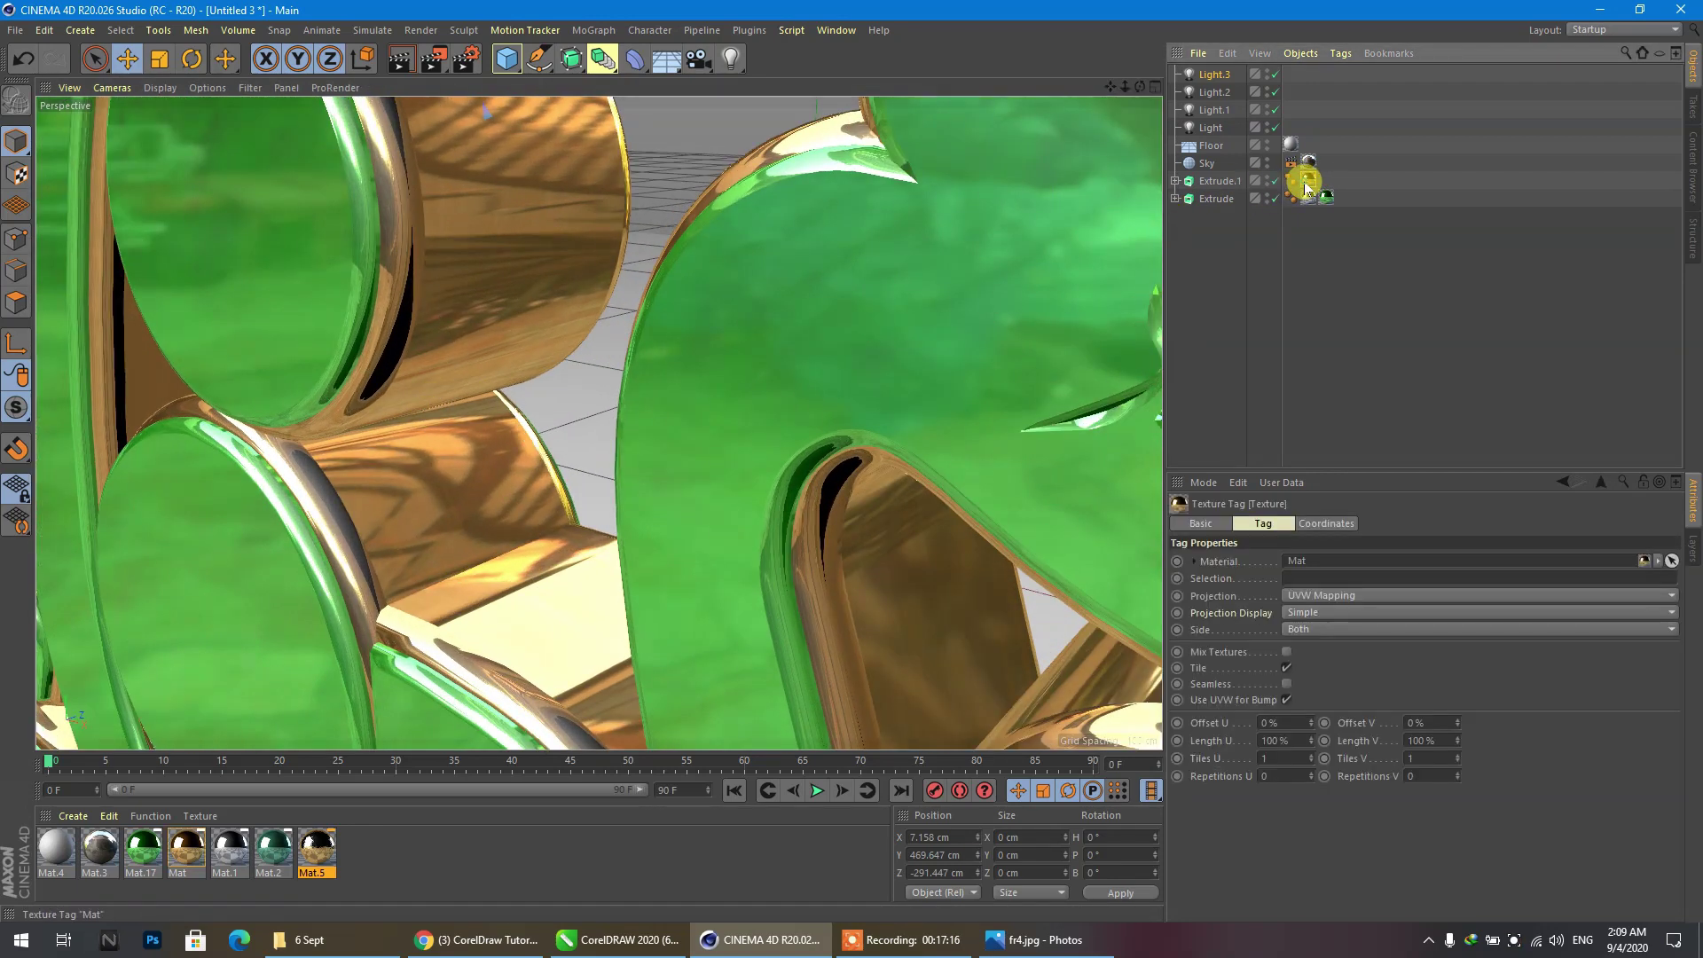
pyautogui.click(1340, 596)
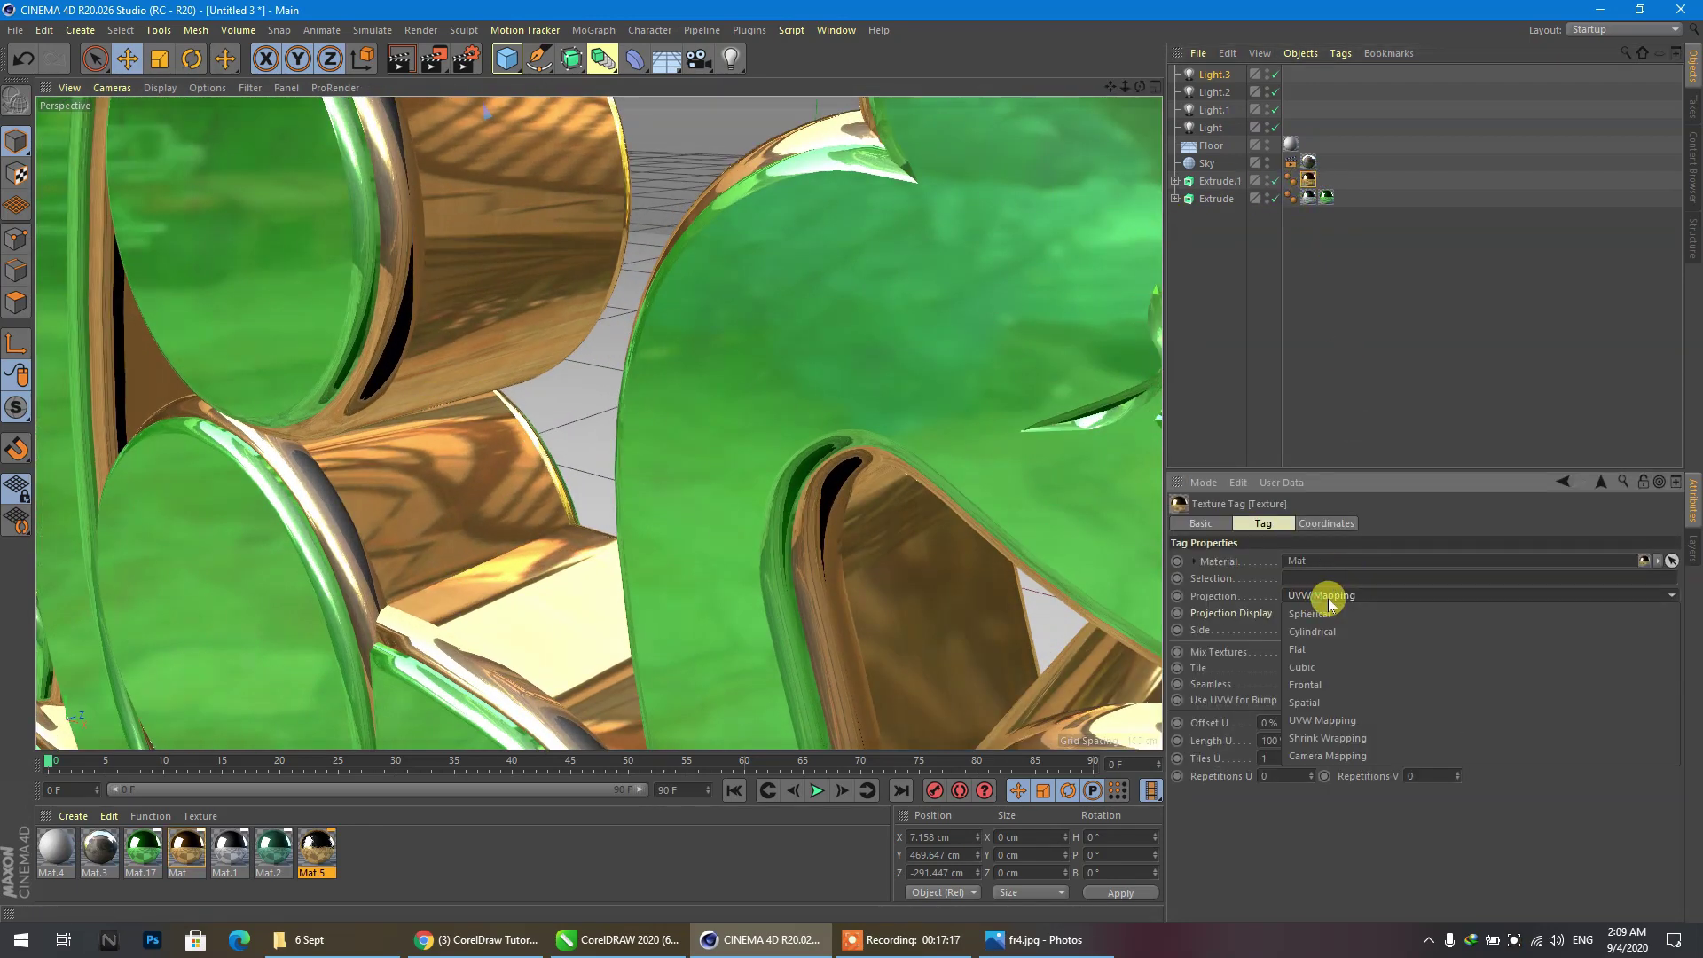
pyautogui.click(1317, 687)
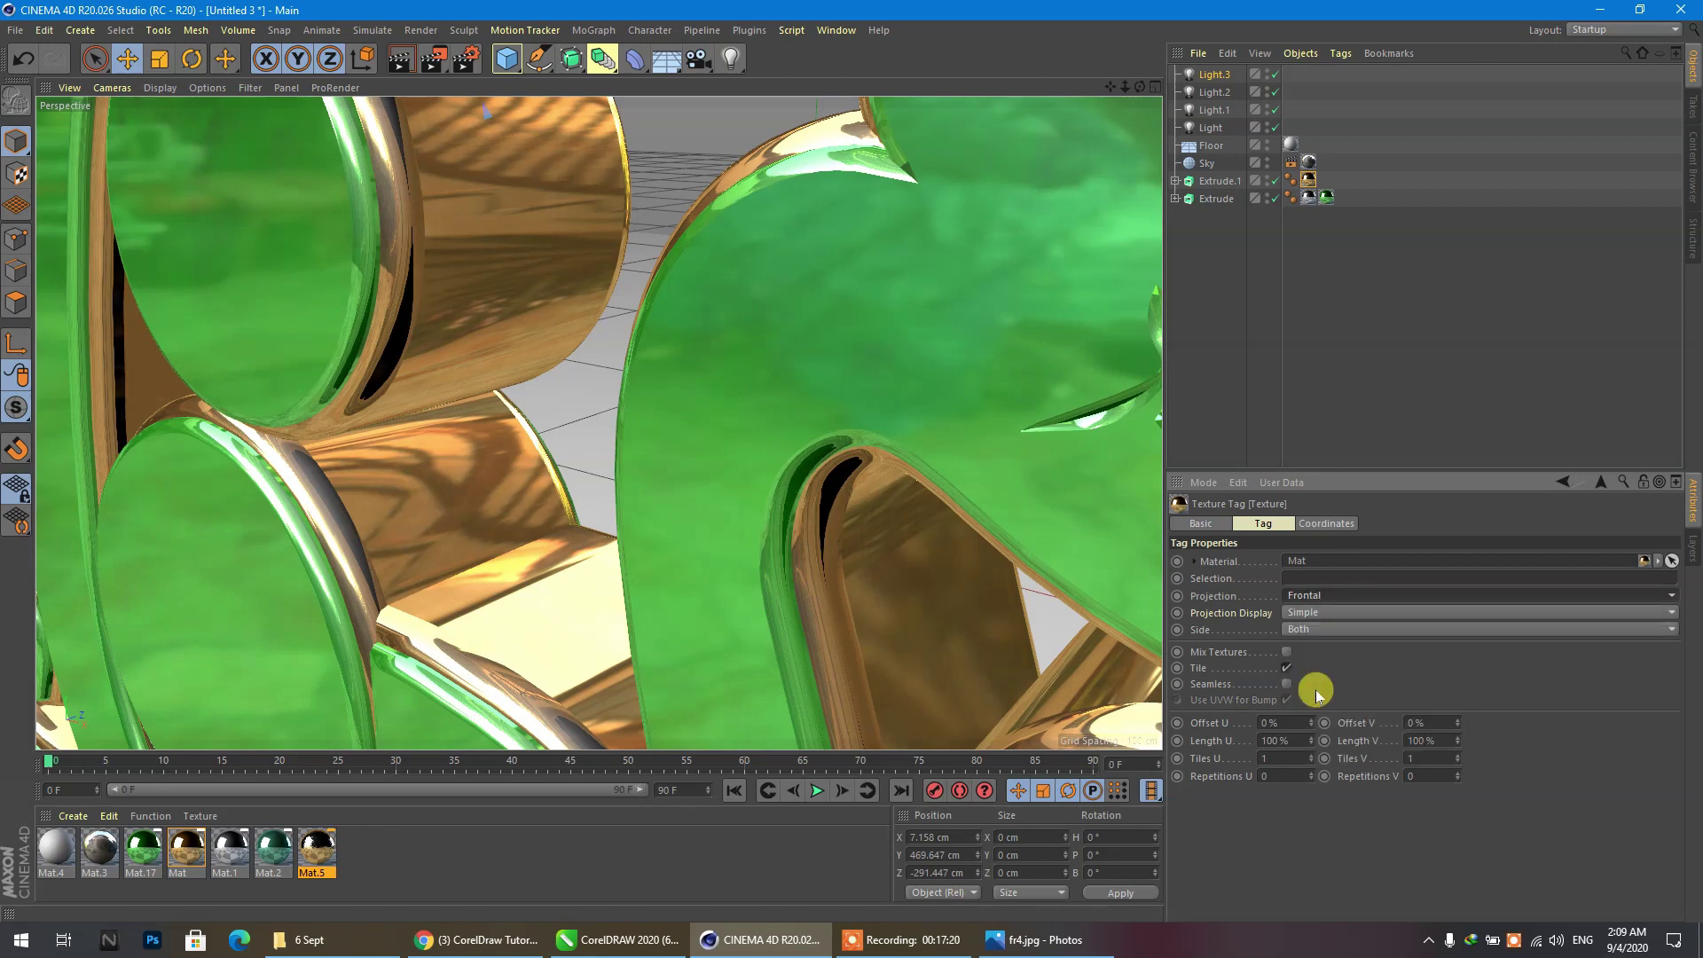
pyautogui.click(441, 67)
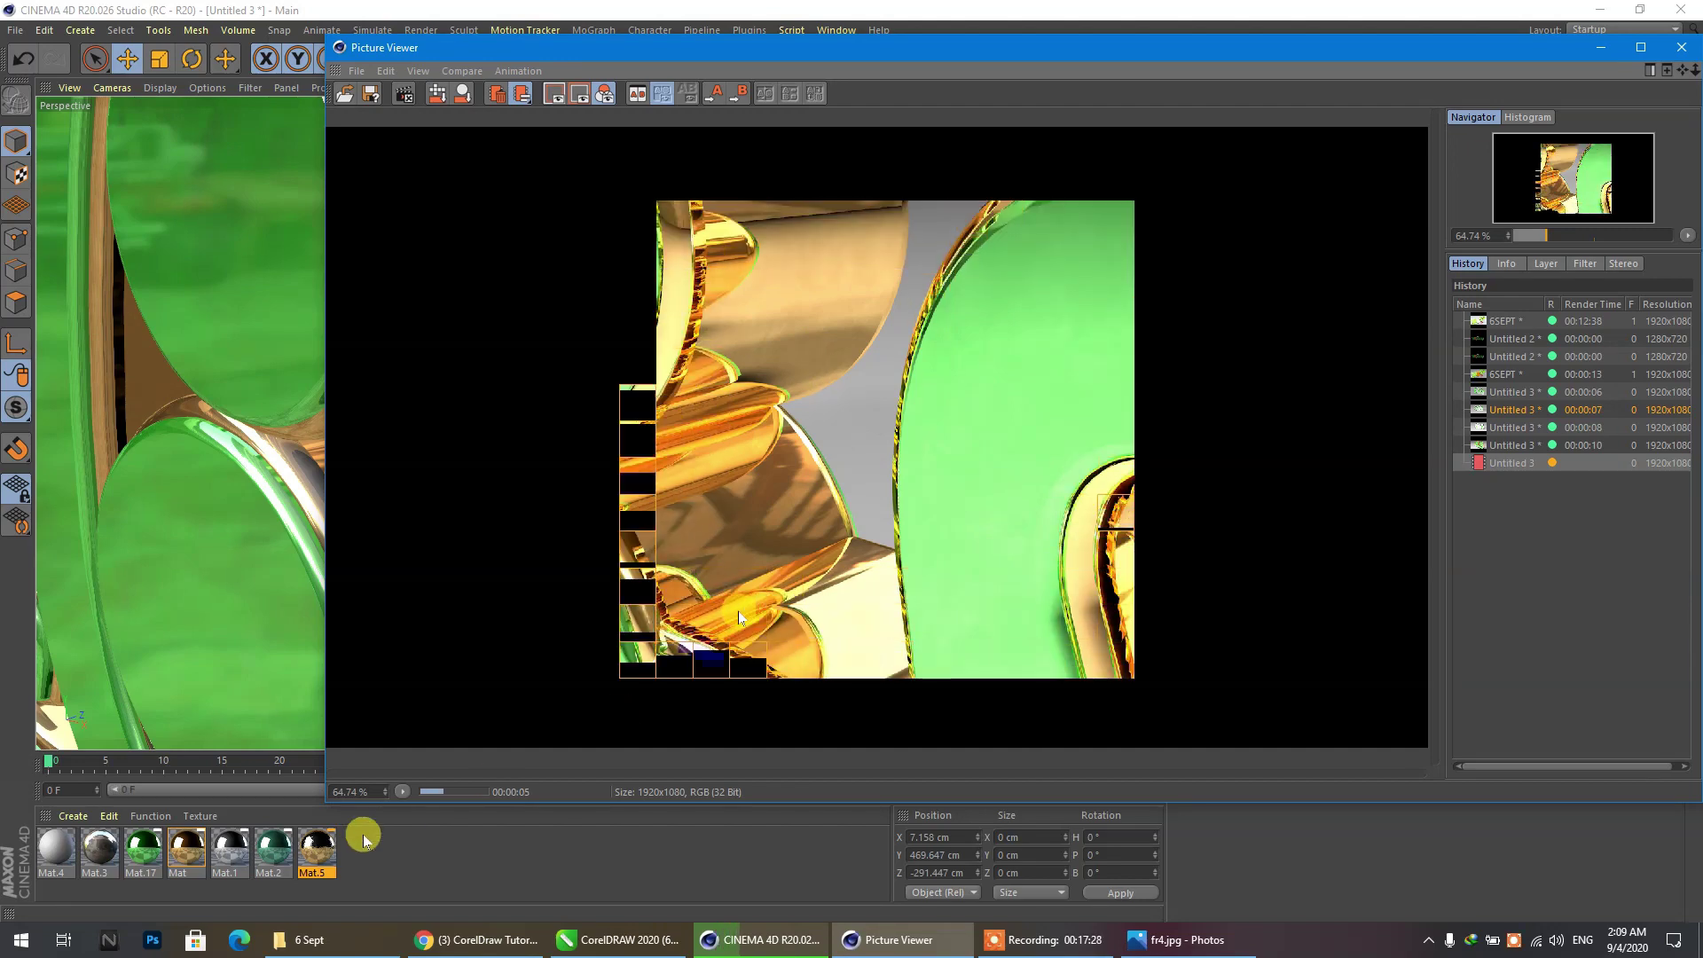
# Raise the Mat.5 displacement strength to 68%, then check the render and close the Picture Viewer.
pyautogui.doubleClick(301, 857)
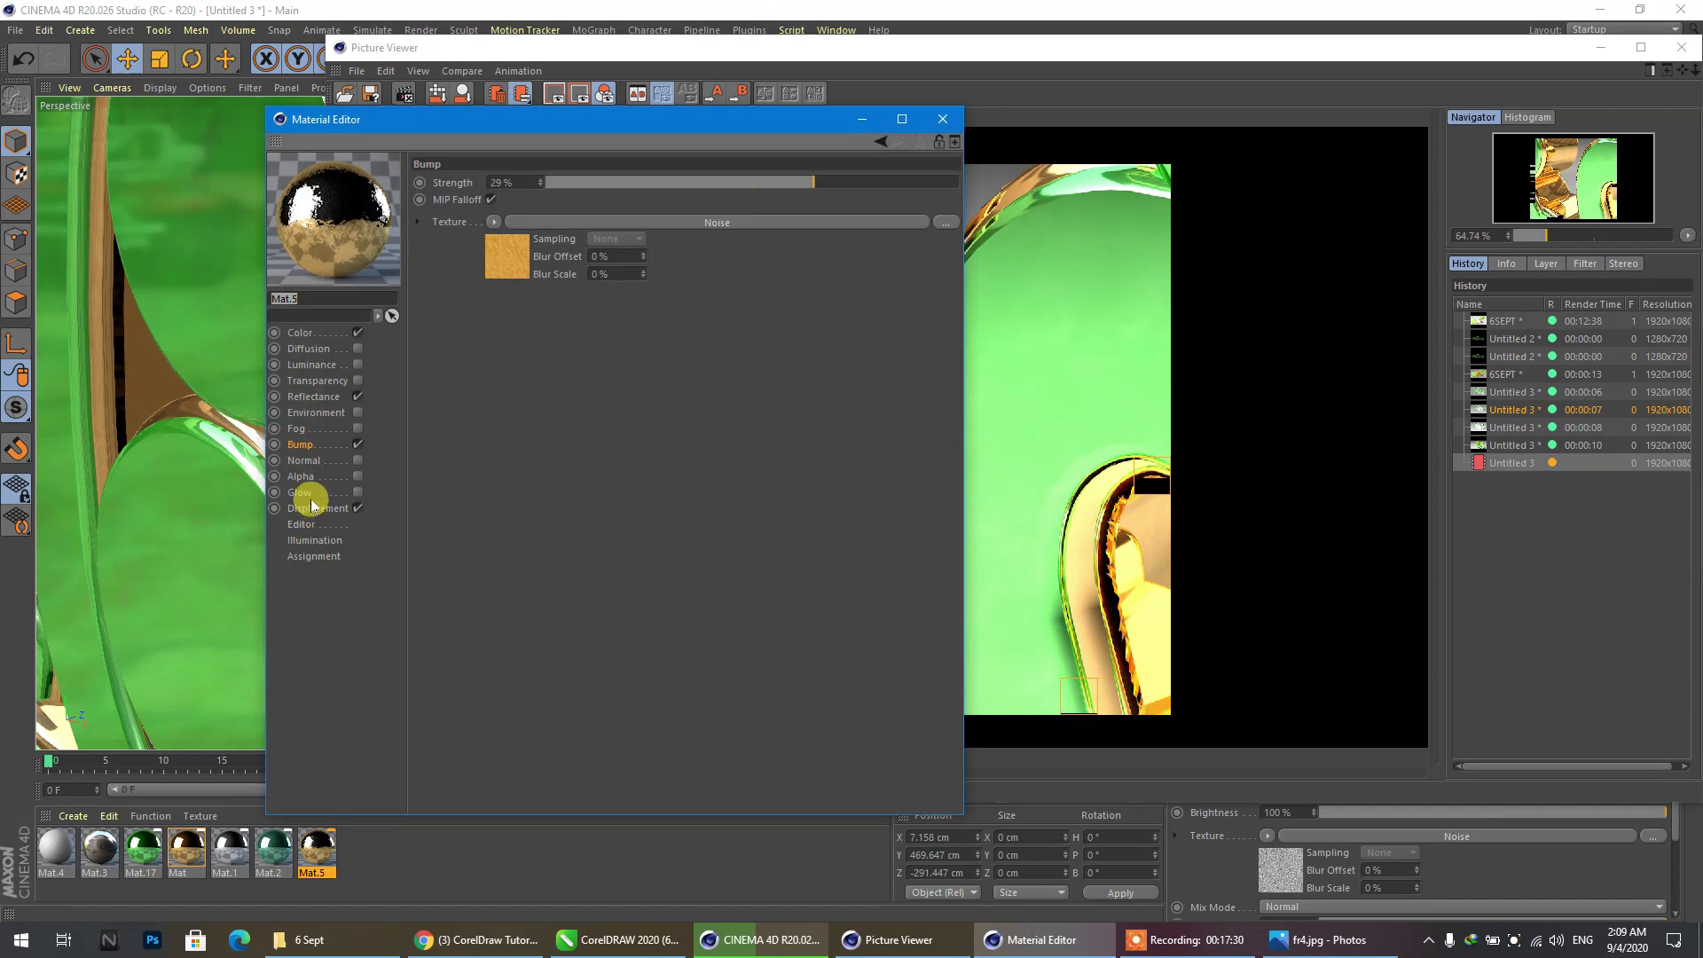
pyautogui.click(313, 508)
pyautogui.click(893, 183)
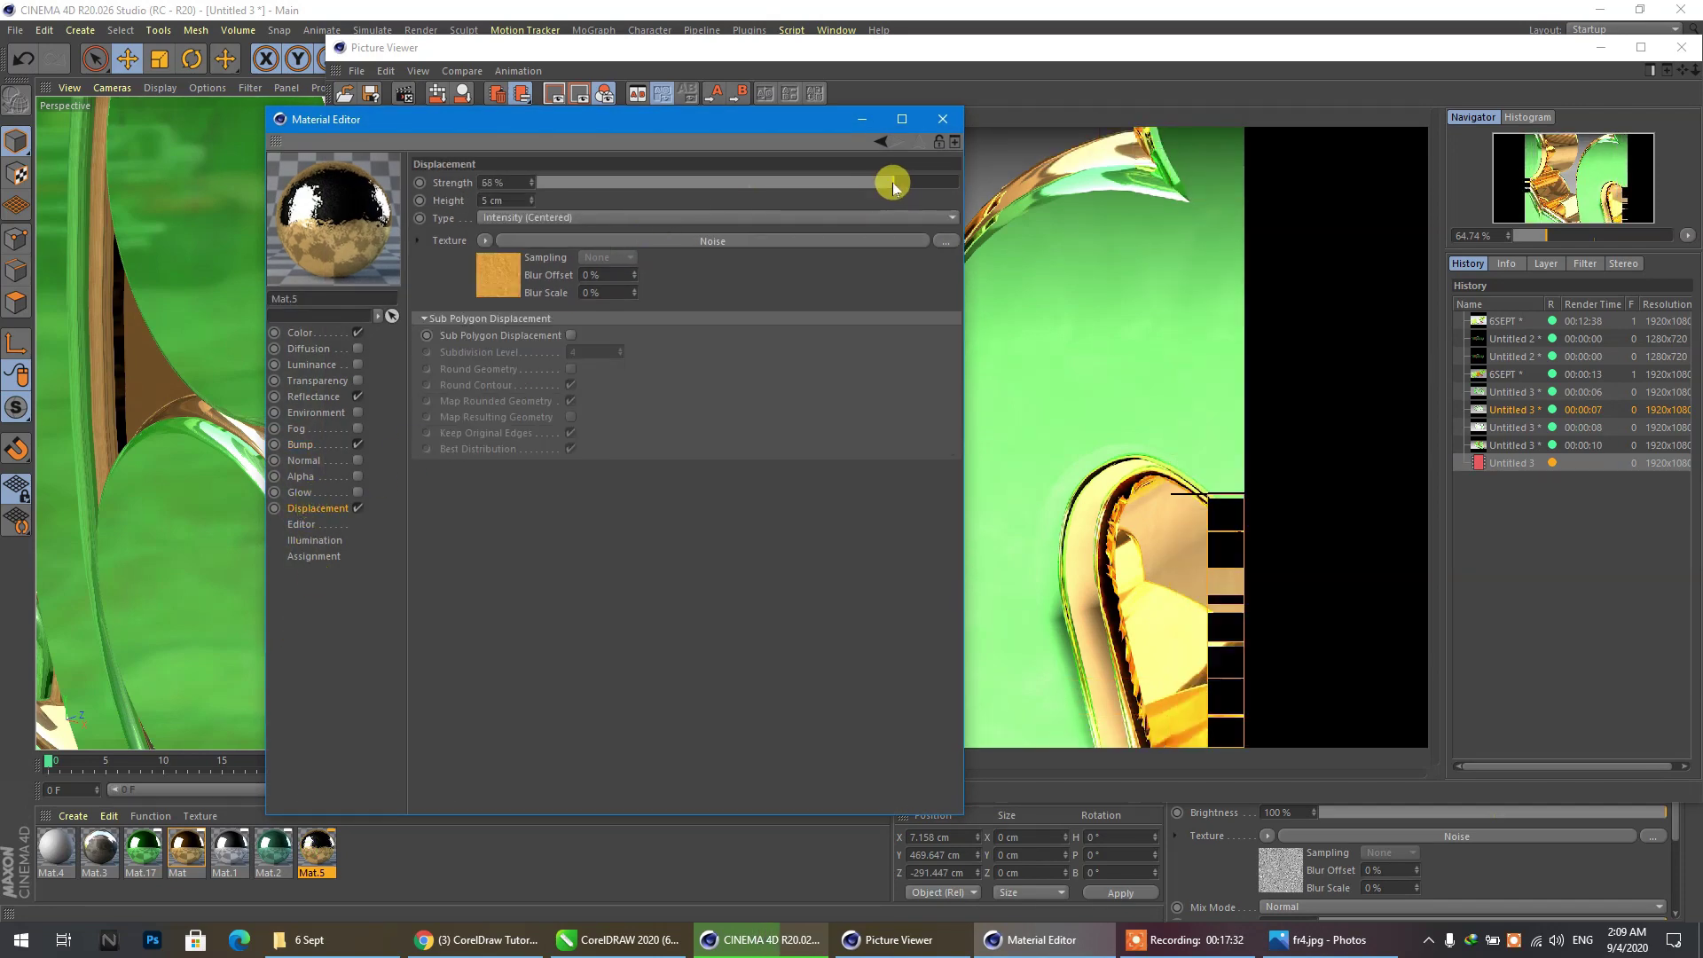
pyautogui.click(943, 121)
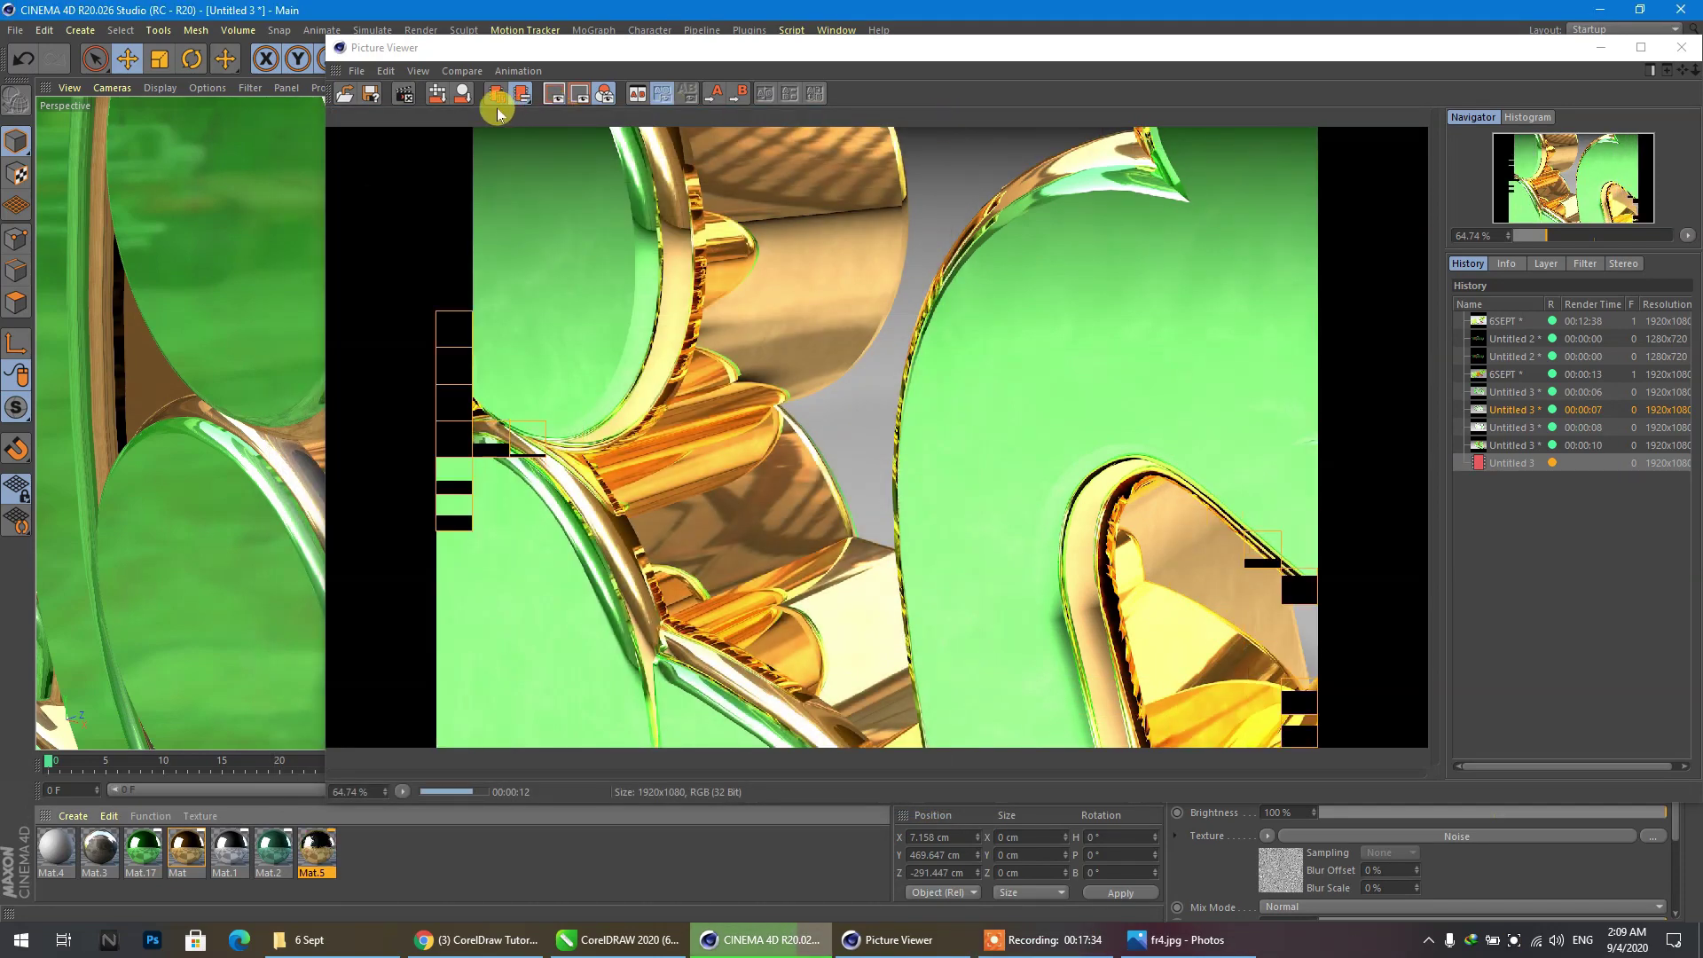
pyautogui.moveTo(374, 50); pyautogui.dragTo(328, 100)
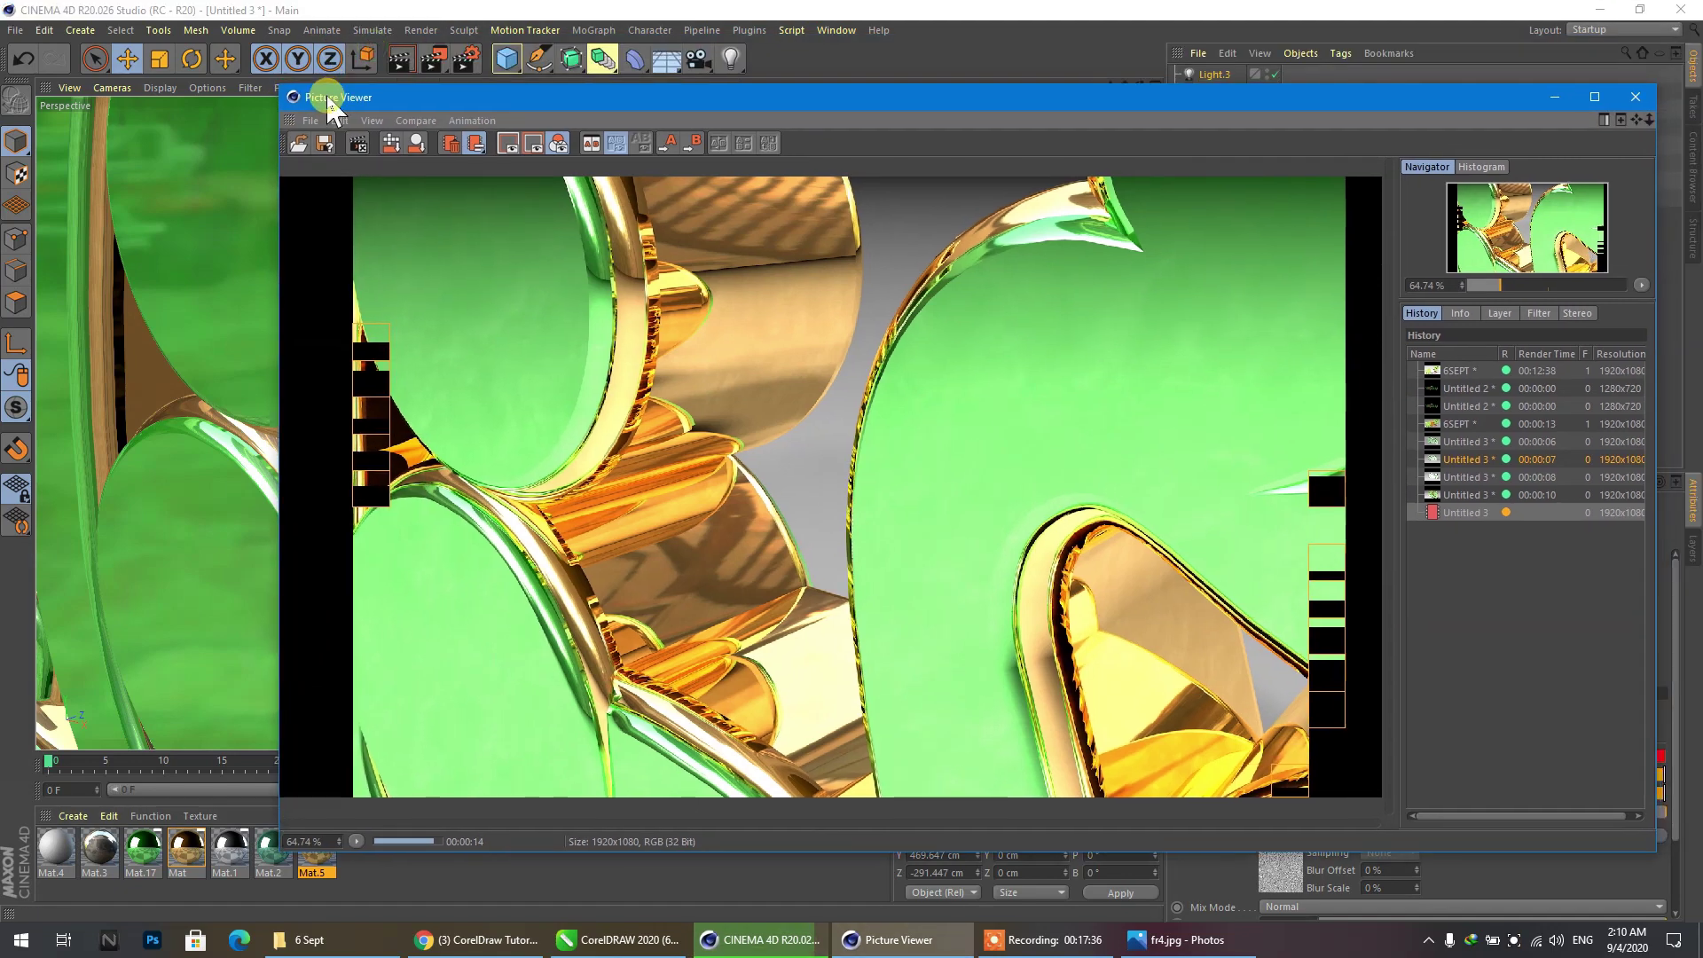
pyautogui.click(1635, 97)
# Set the mix mode of the Mat.5 color texture to Add, then start a test render and stop it early.
pyautogui.doubleClick(317, 849)
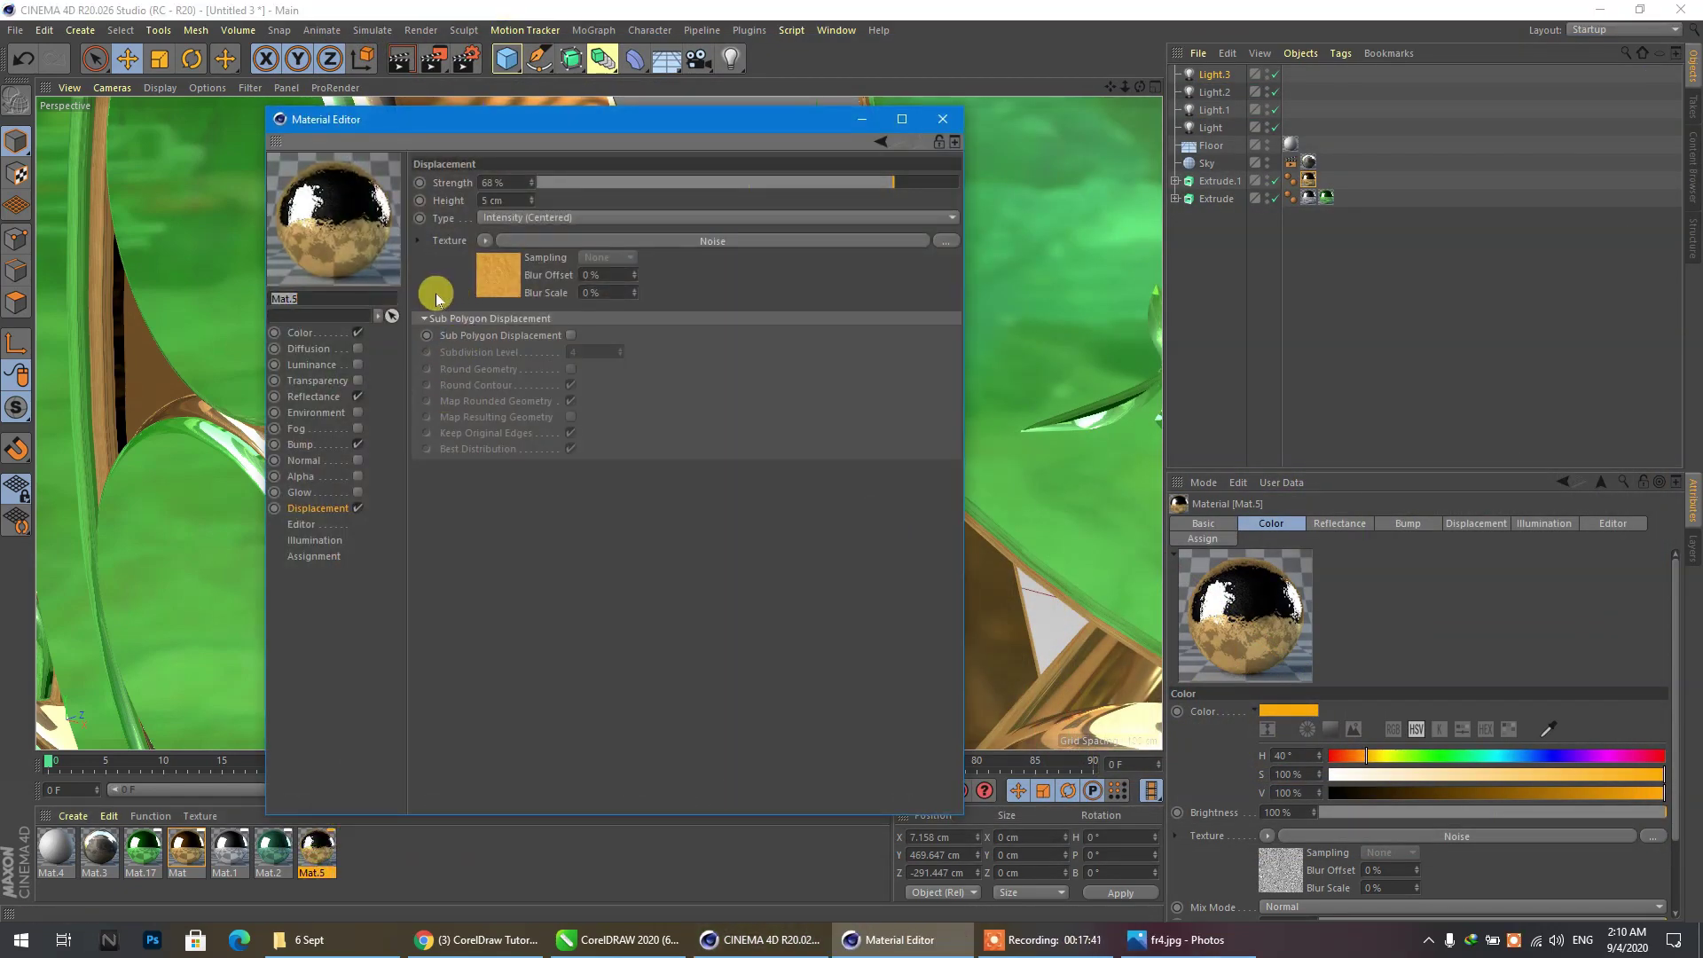
pyautogui.click(299, 333)
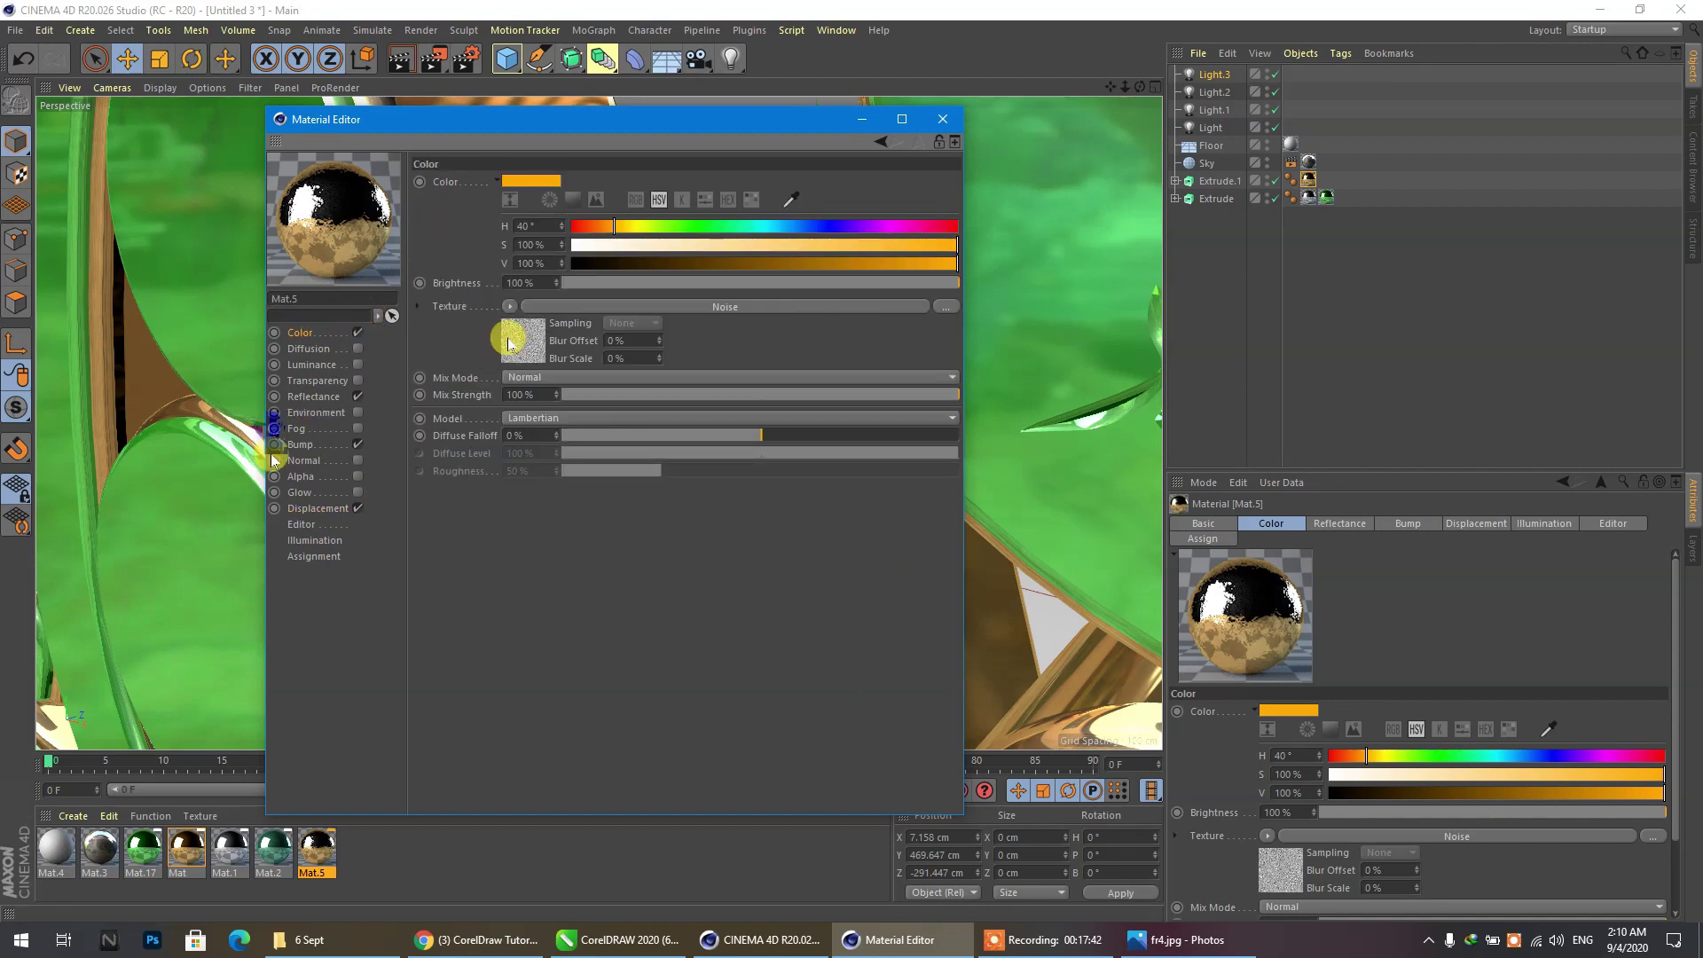
pyautogui.click(535, 380)
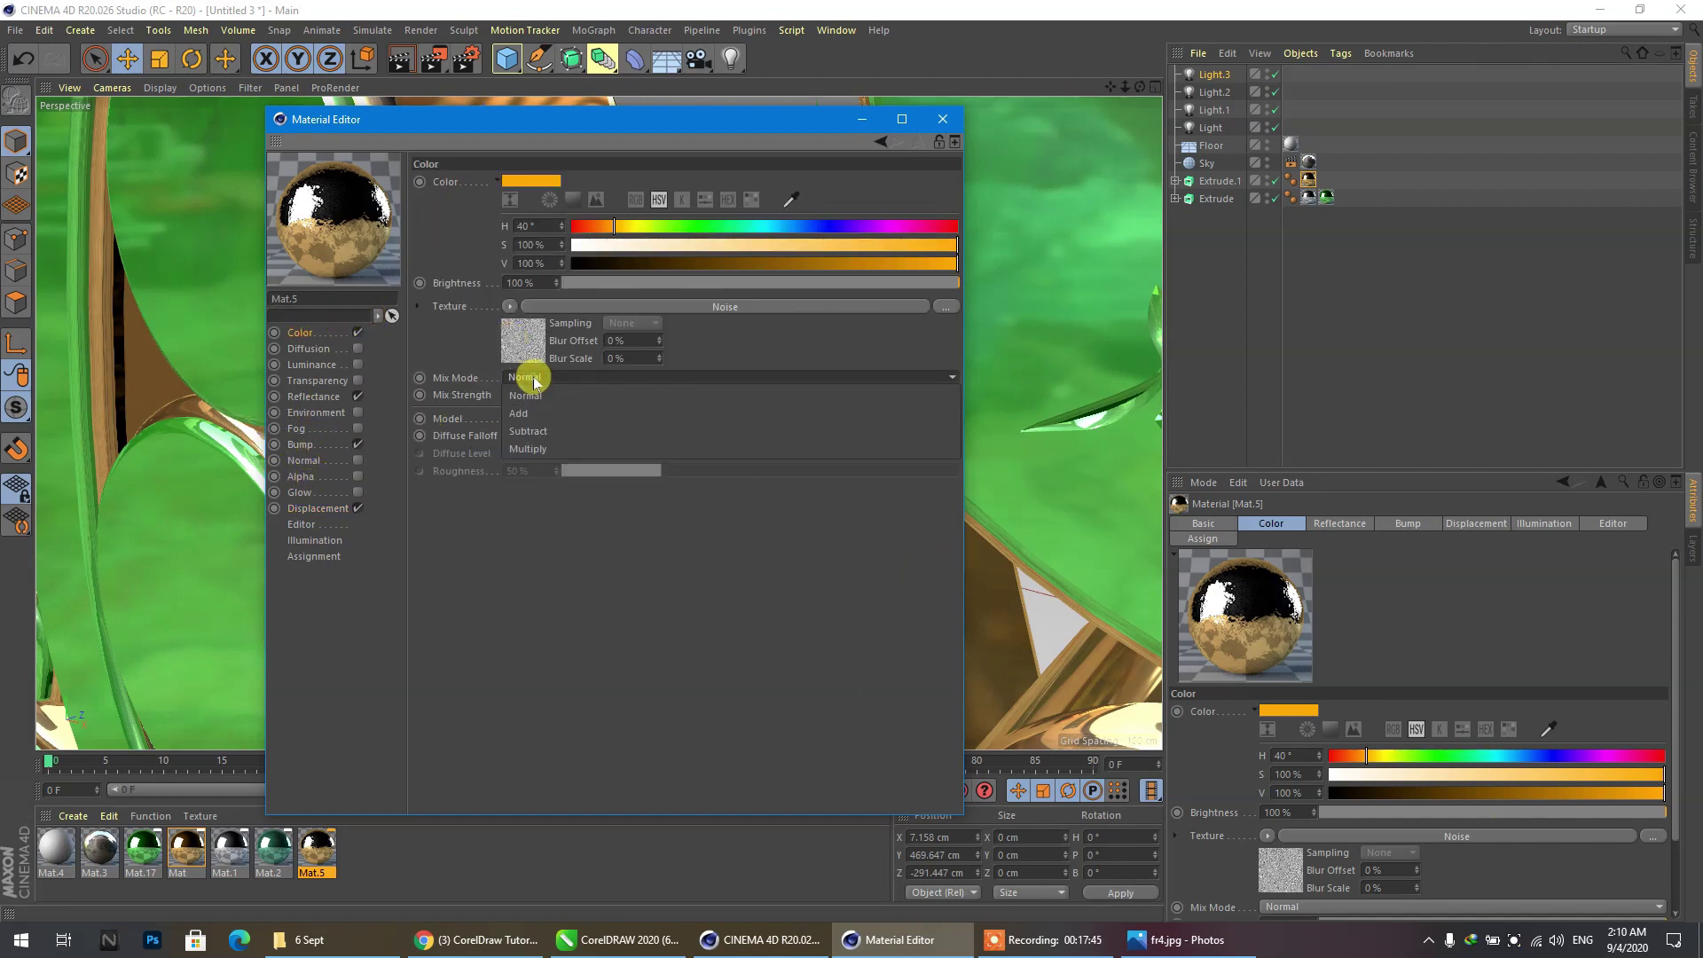
pyautogui.click(532, 414)
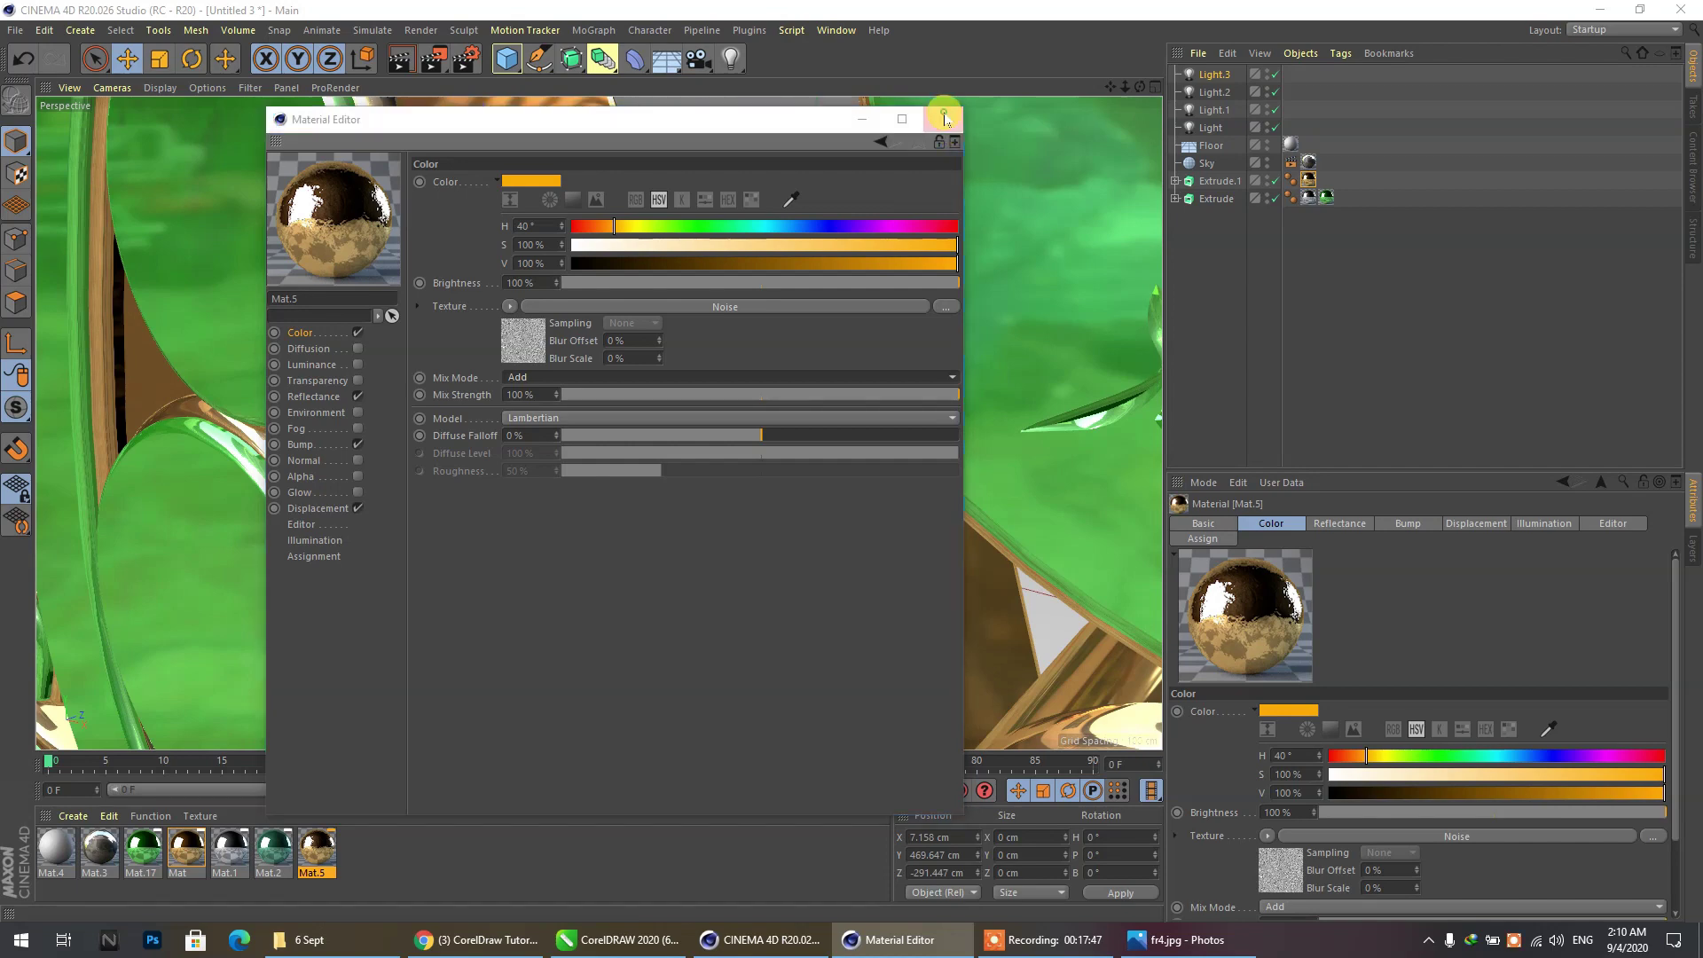
pyautogui.click(945, 117)
pyautogui.click(434, 59)
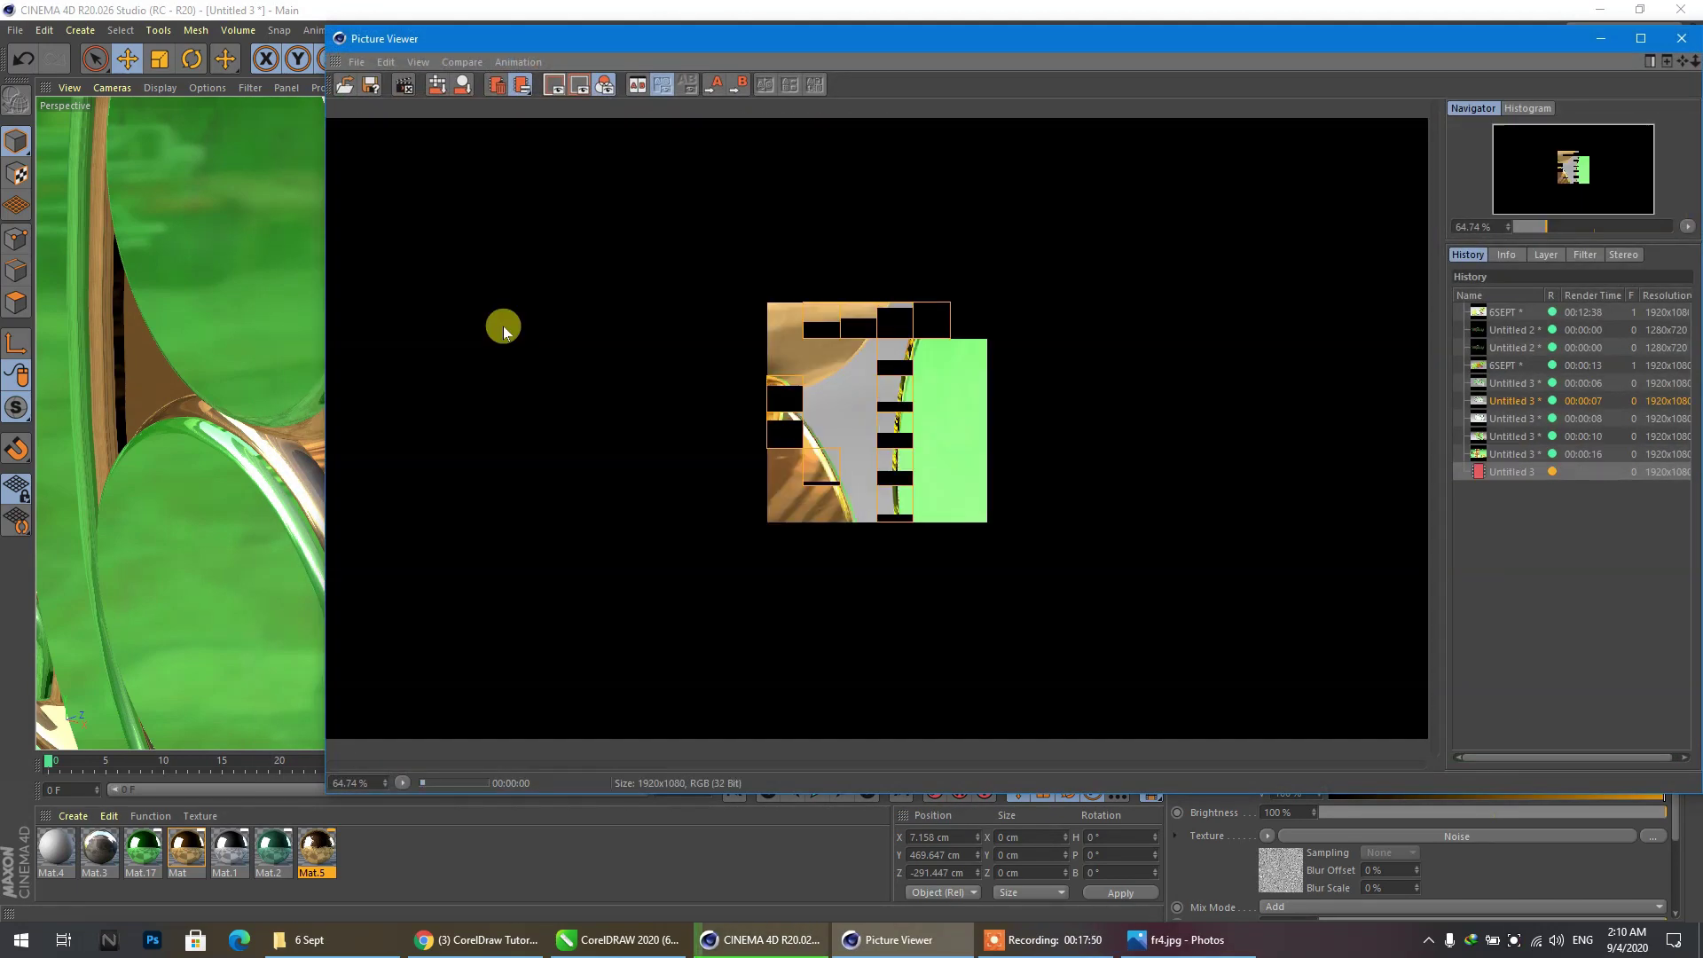
pyautogui.click(1681, 38)
pyautogui.click(880, 534)
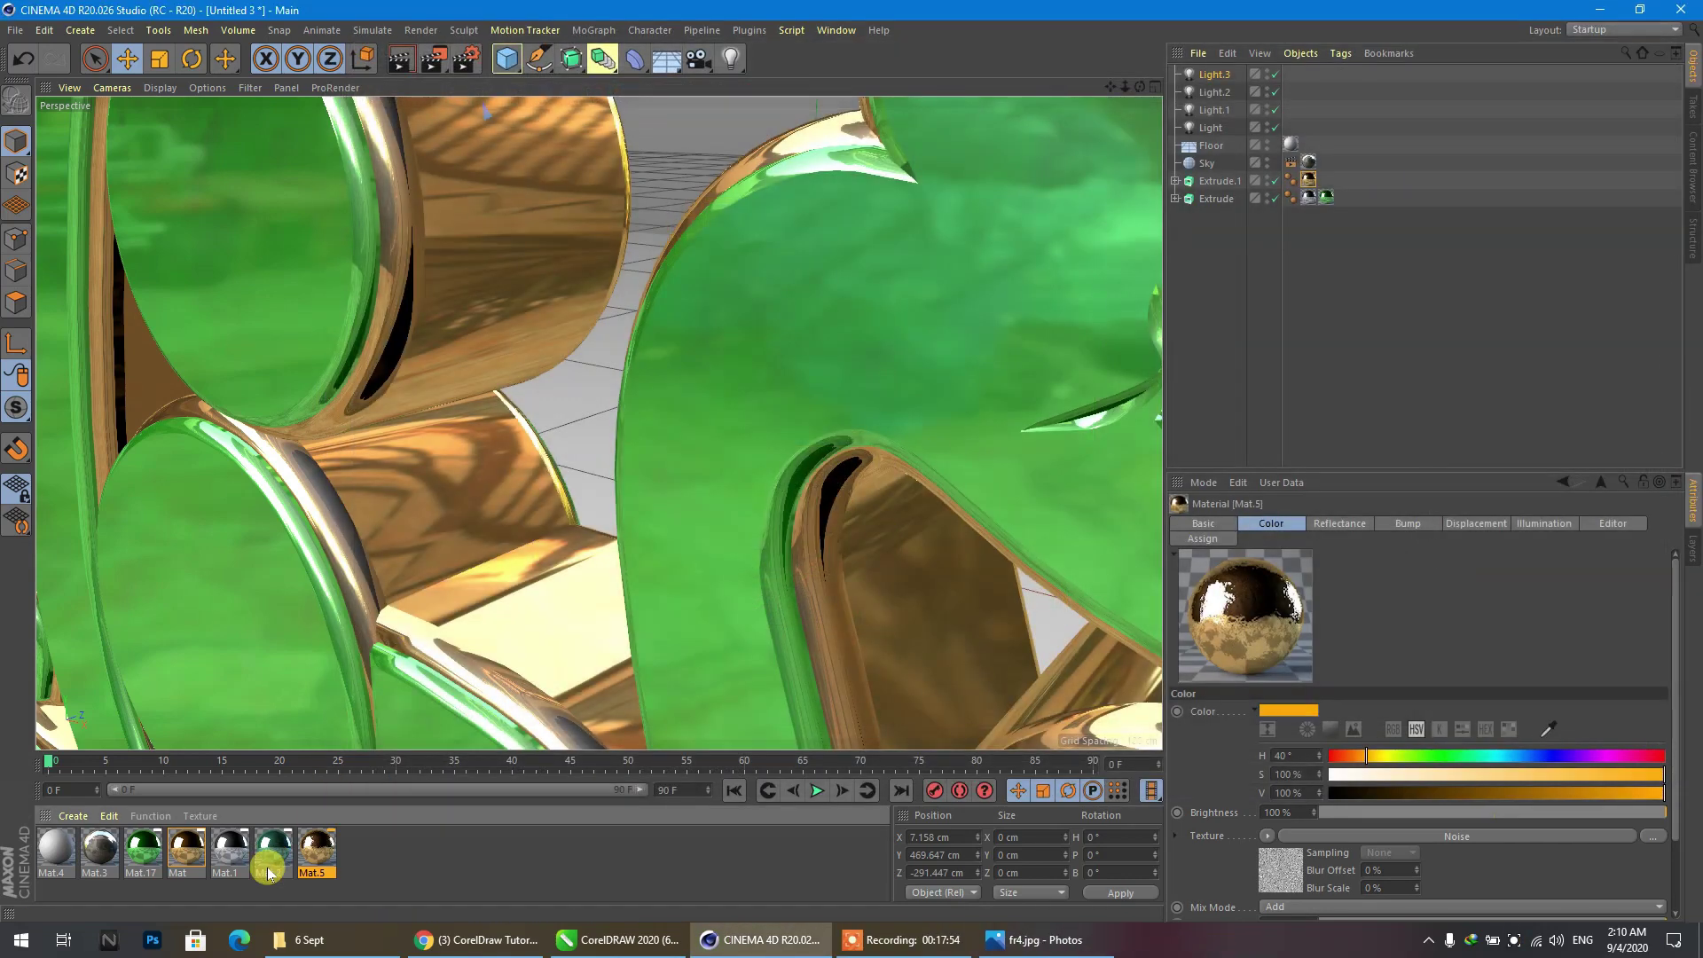
# Darken Color 1 of the Noise shader in the Mat.5 displacement texture to a deeper gold-brown.
pyautogui.doubleClick(317, 849)
pyautogui.click(309, 507)
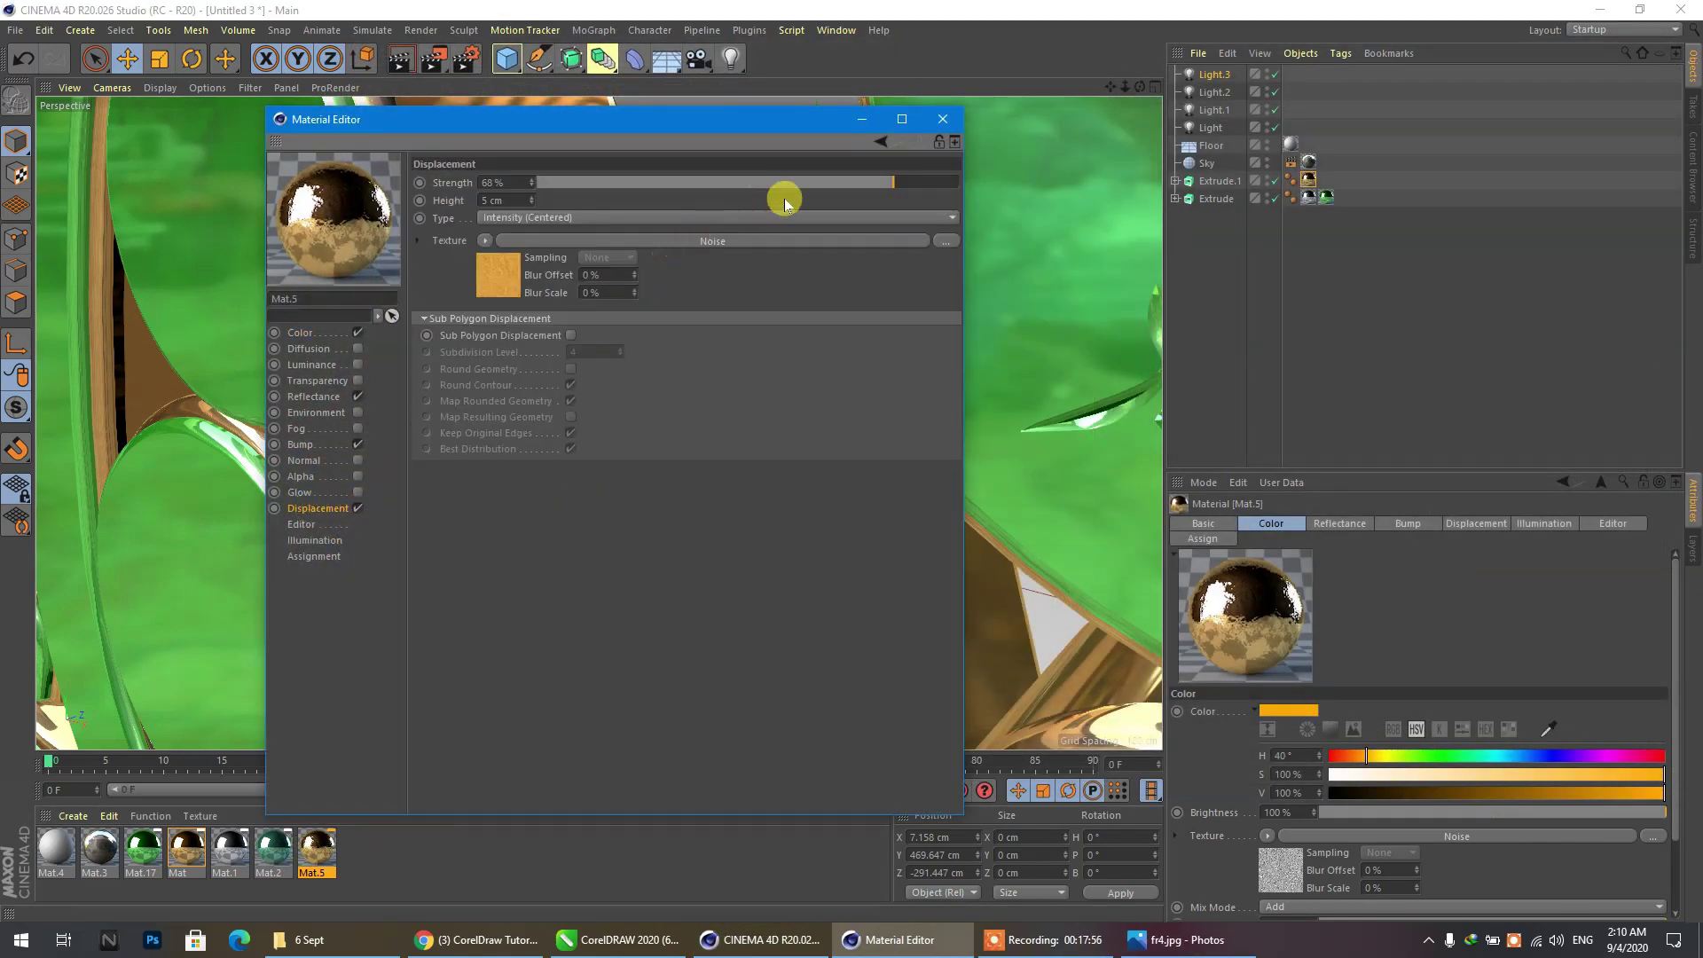
pyautogui.click(506, 241)
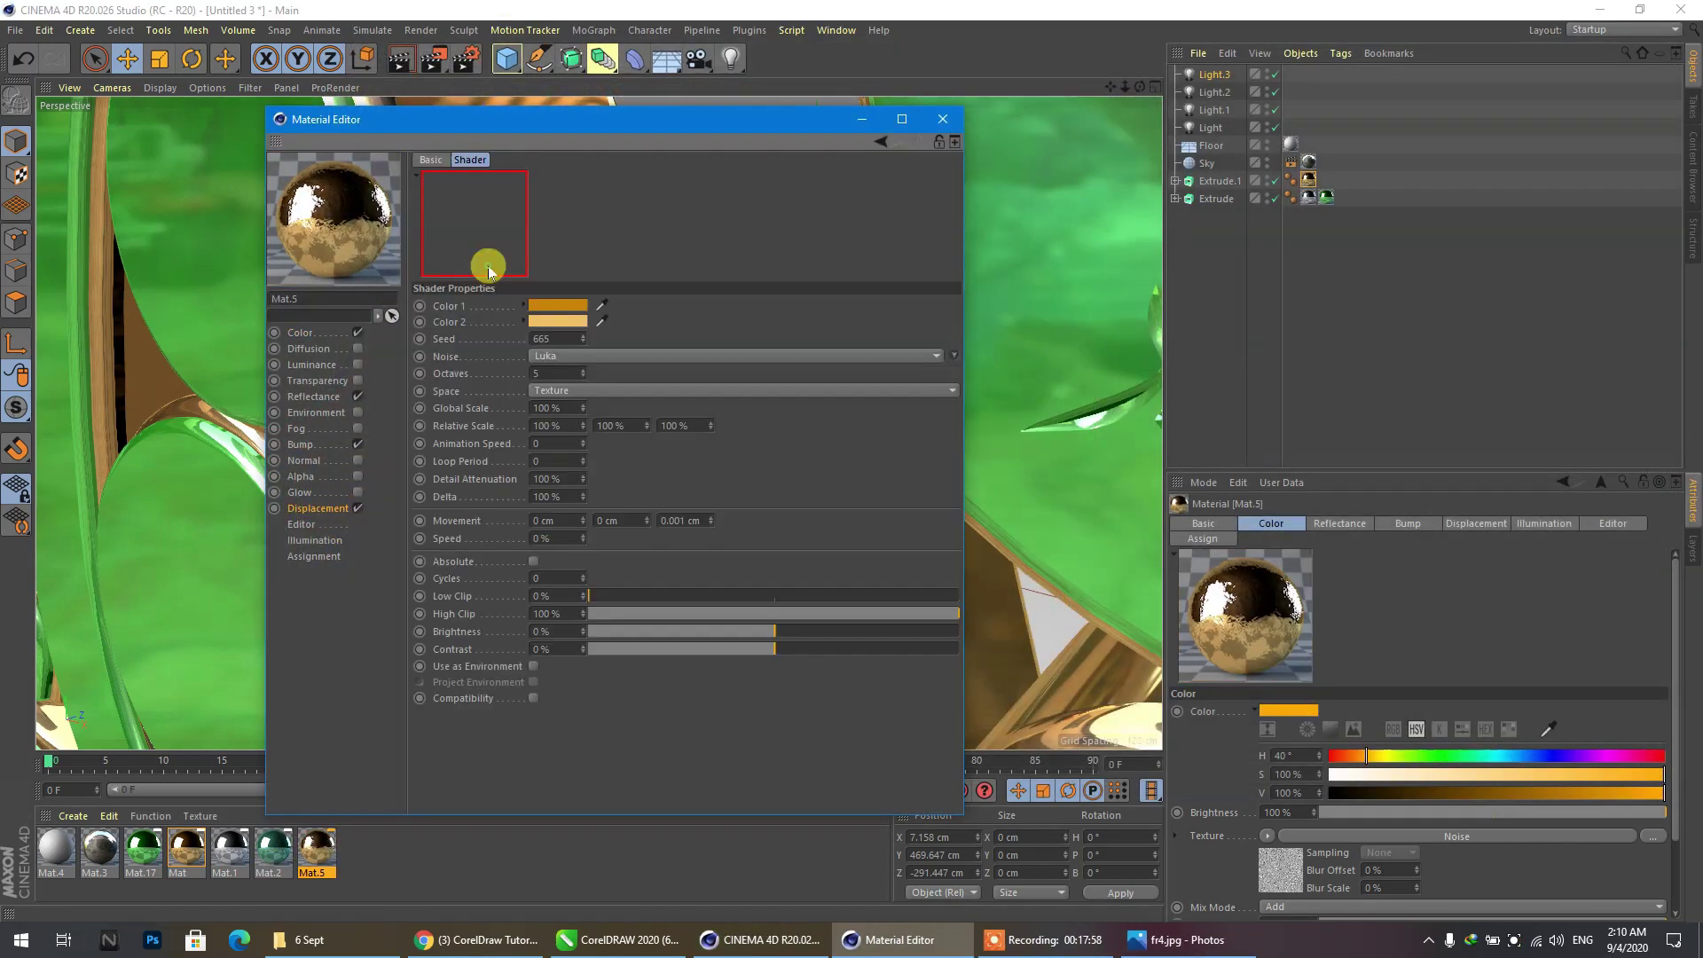
pyautogui.click(537, 307)
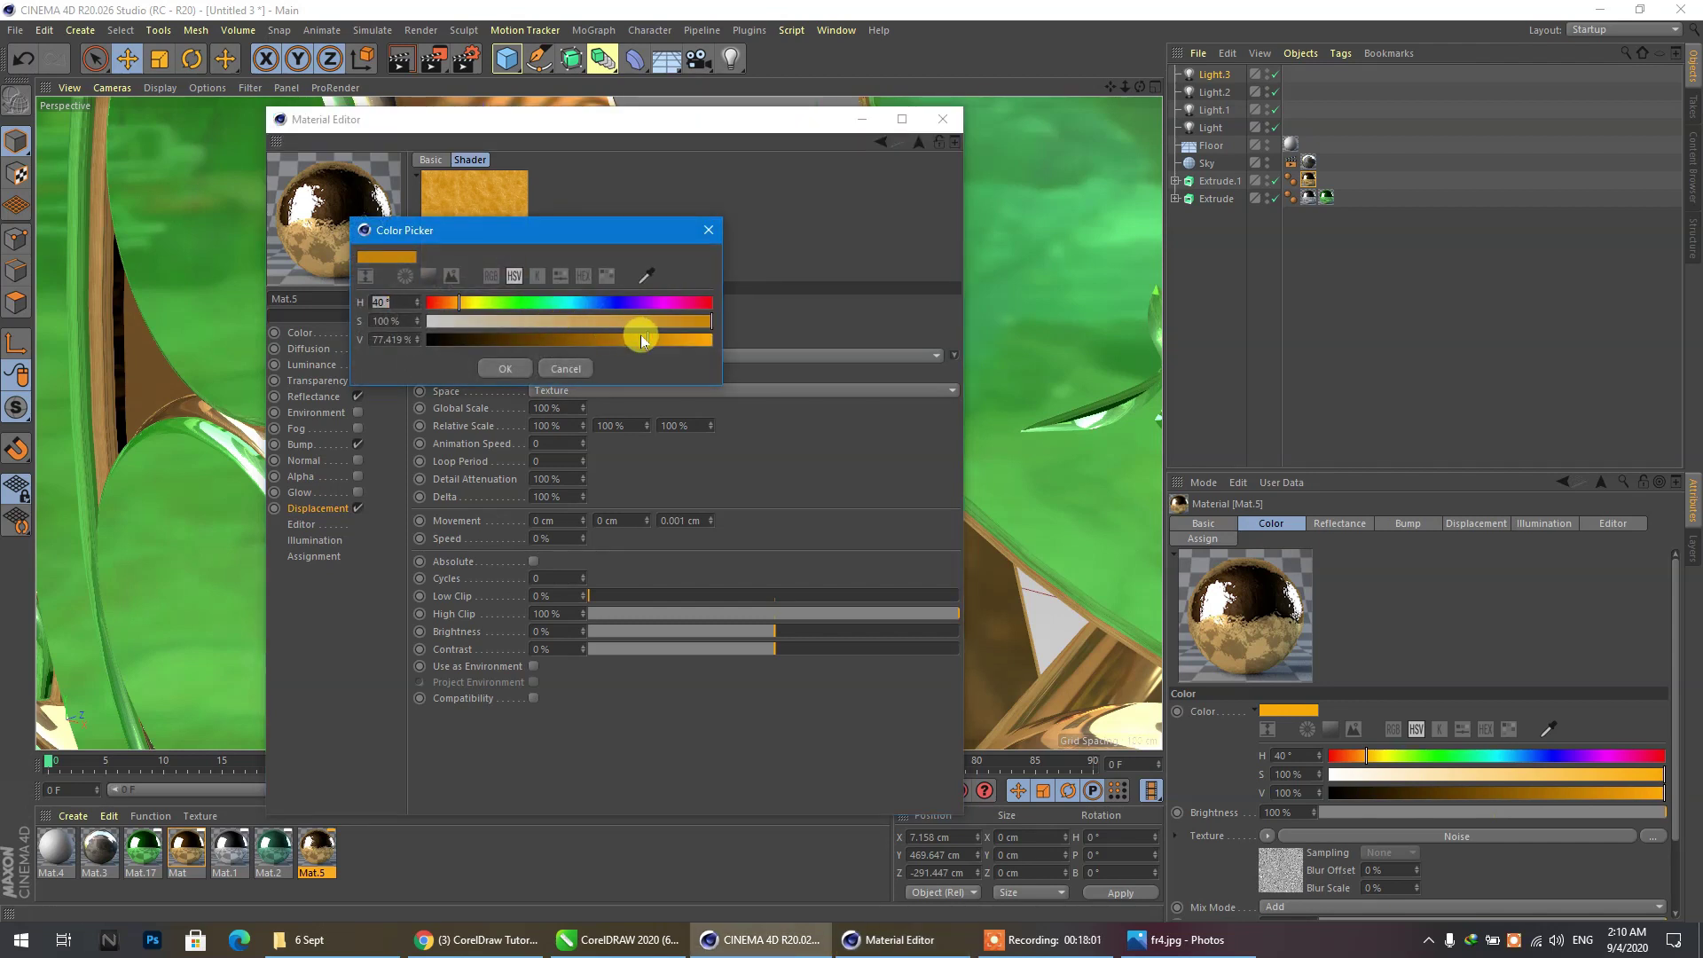
pyautogui.moveTo(643, 341); pyautogui.dragTo(620, 338)
pyautogui.click(505, 369)
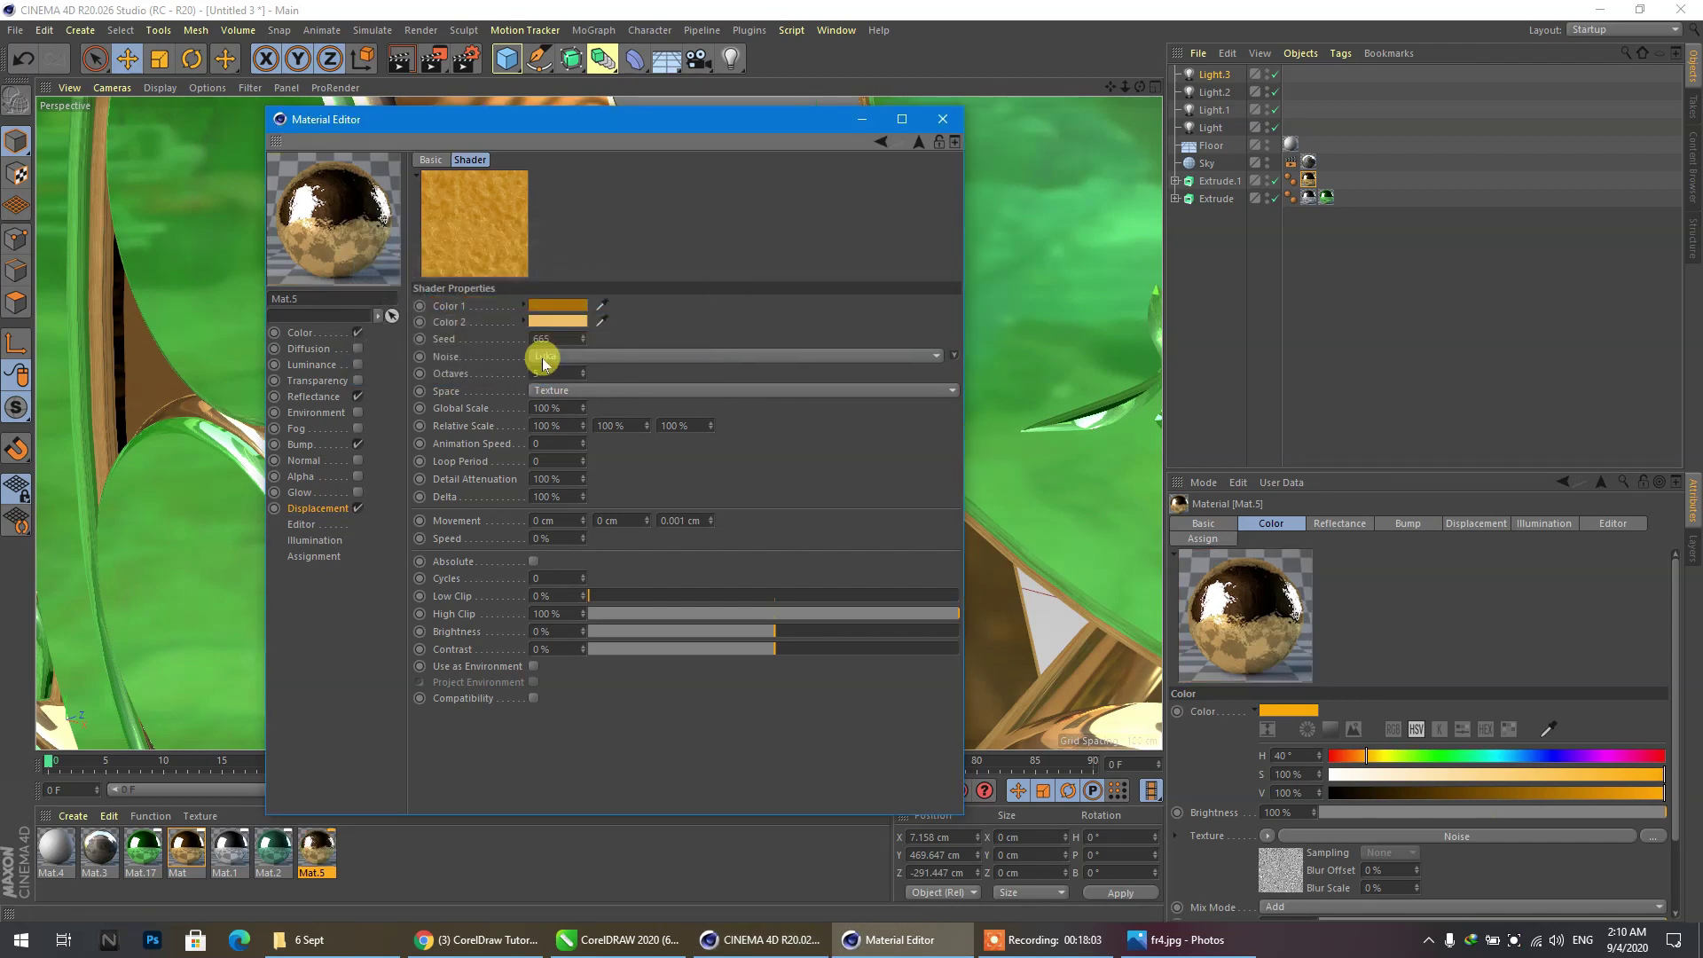
# Set the noise type of the Mat.5 displacement shader to Cranal and close the Material Editor.
pyautogui.click(539, 356)
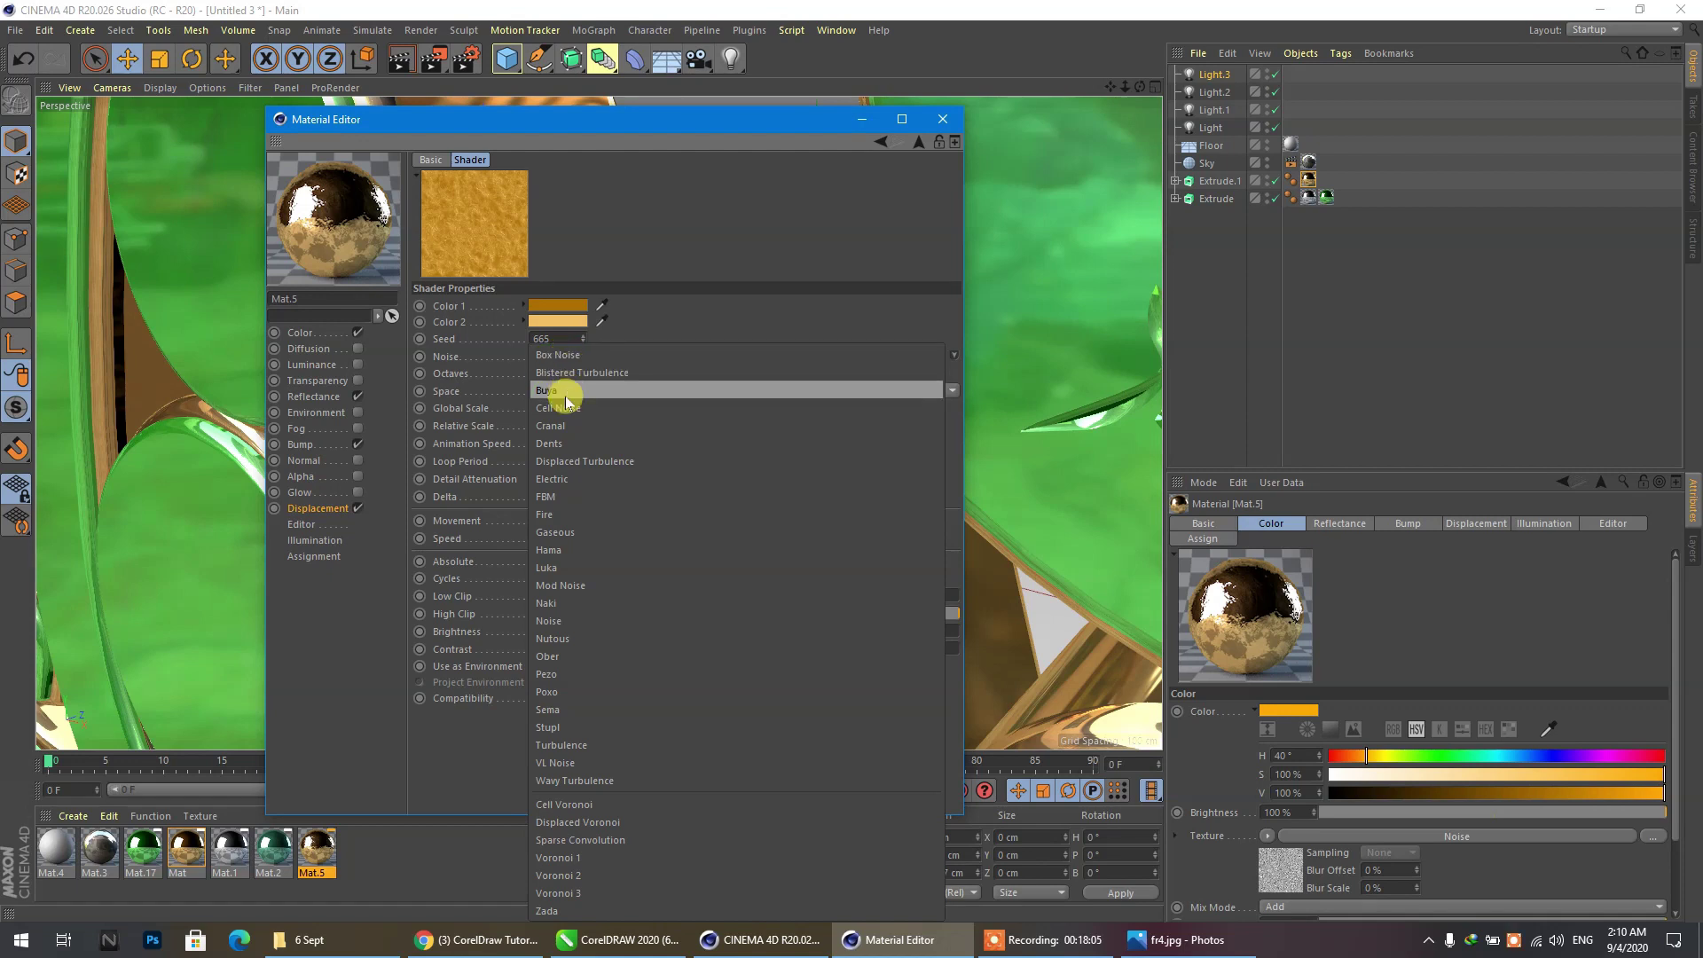
pyautogui.click(566, 360)
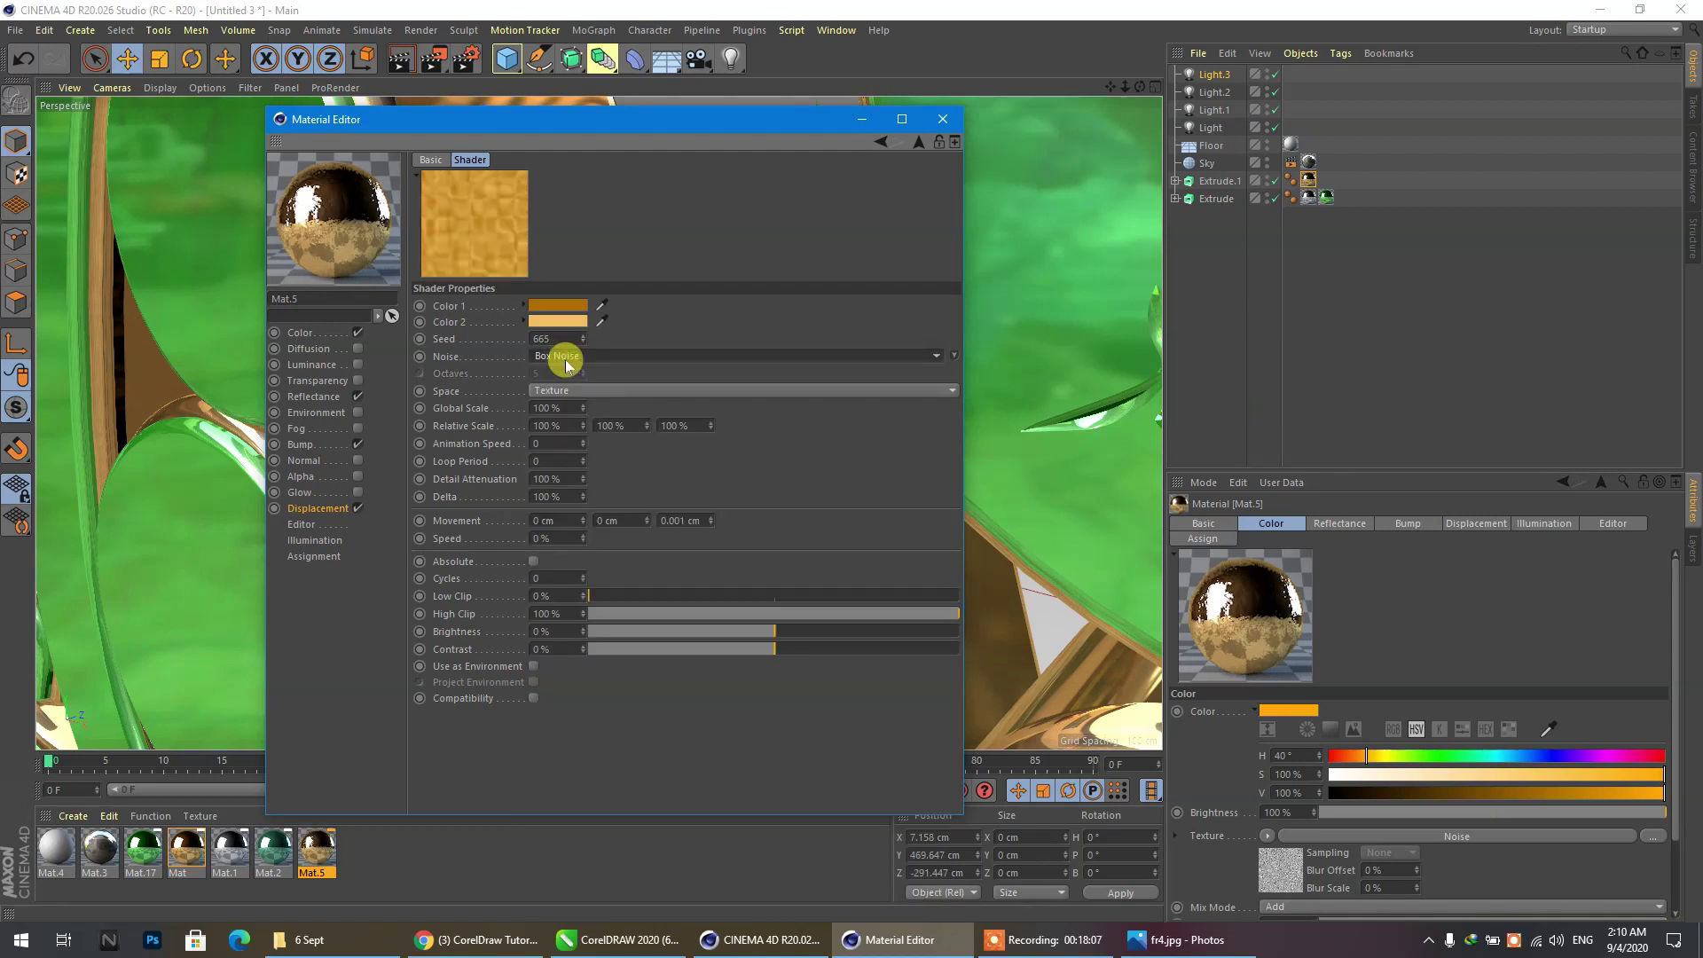
pyautogui.press('Down')
pyautogui.press('Down')
pyautogui.press('Down')
pyautogui.press('Down')
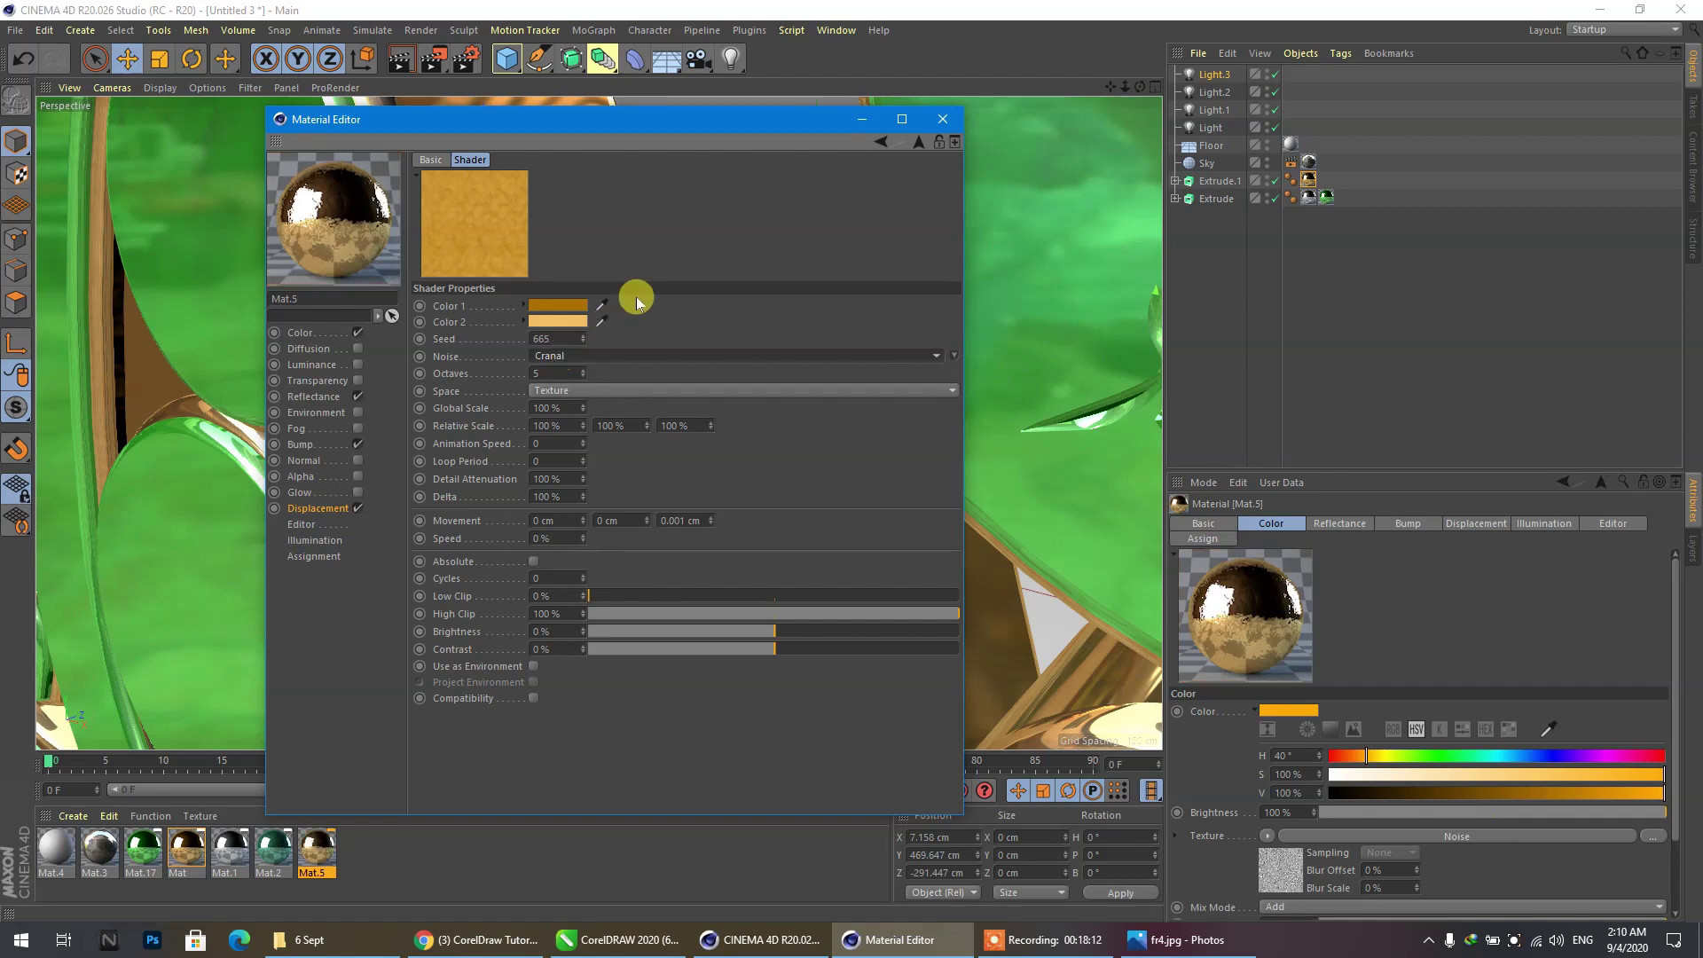
pyautogui.click(943, 119)
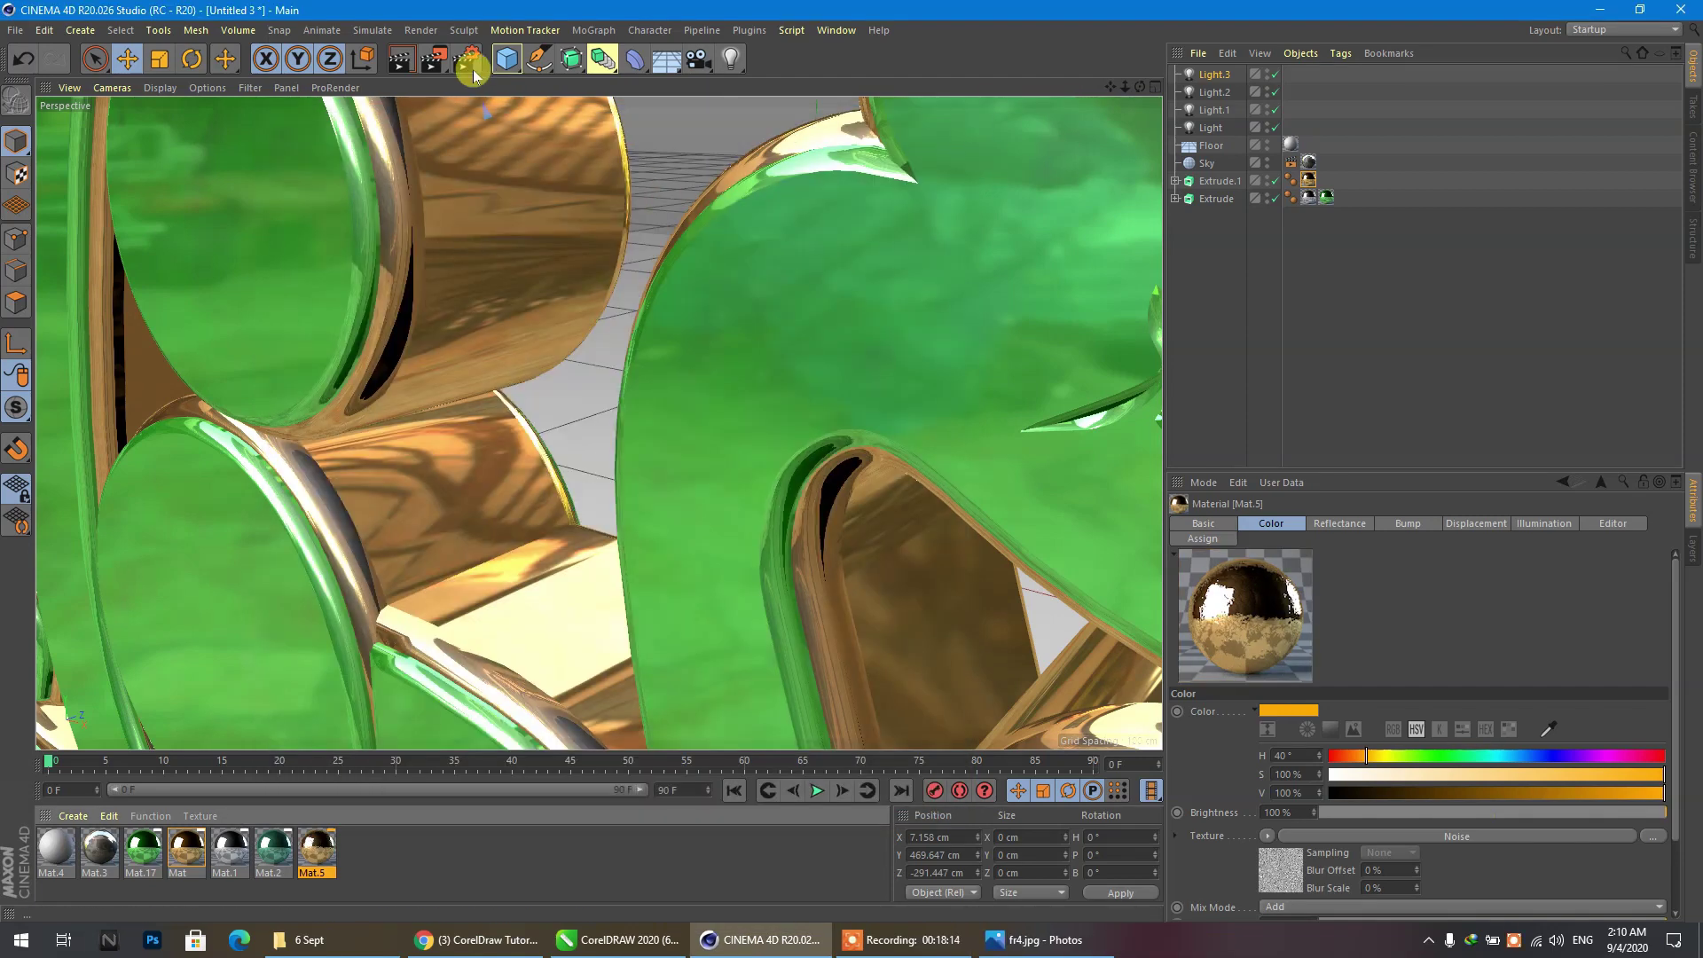
# Start a test render of the Cranal displacement in the Picture Viewer, stop it early and close the viewer.
pyautogui.click(439, 71)
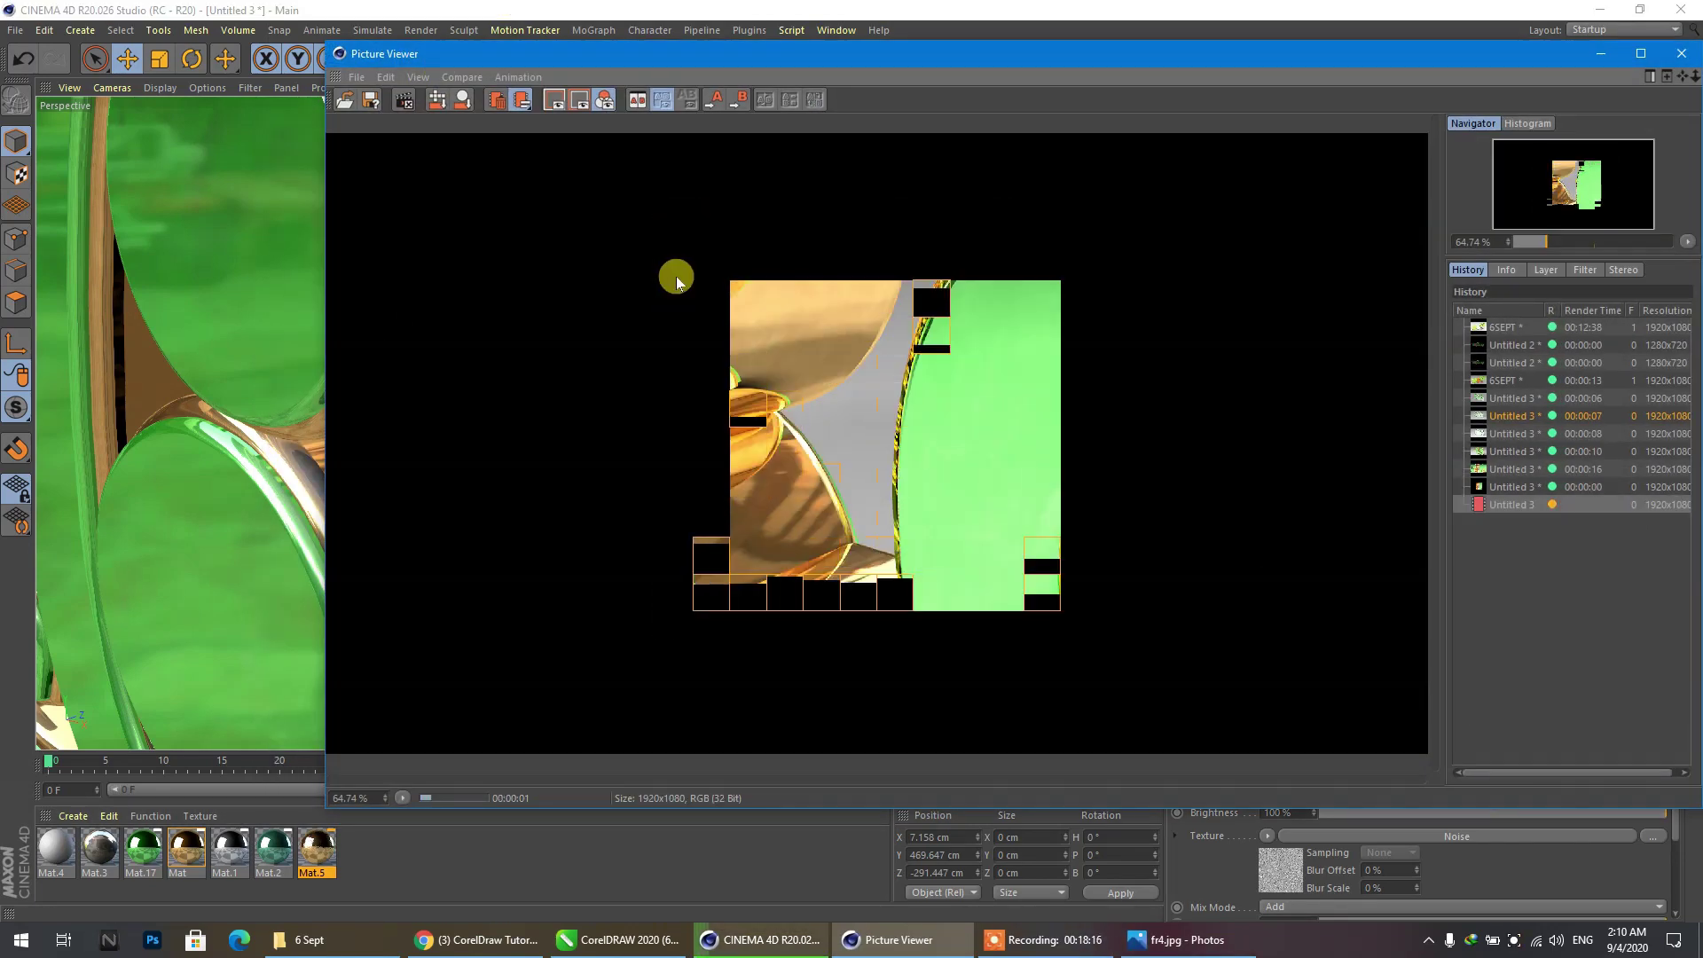
pyautogui.click(1680, 55)
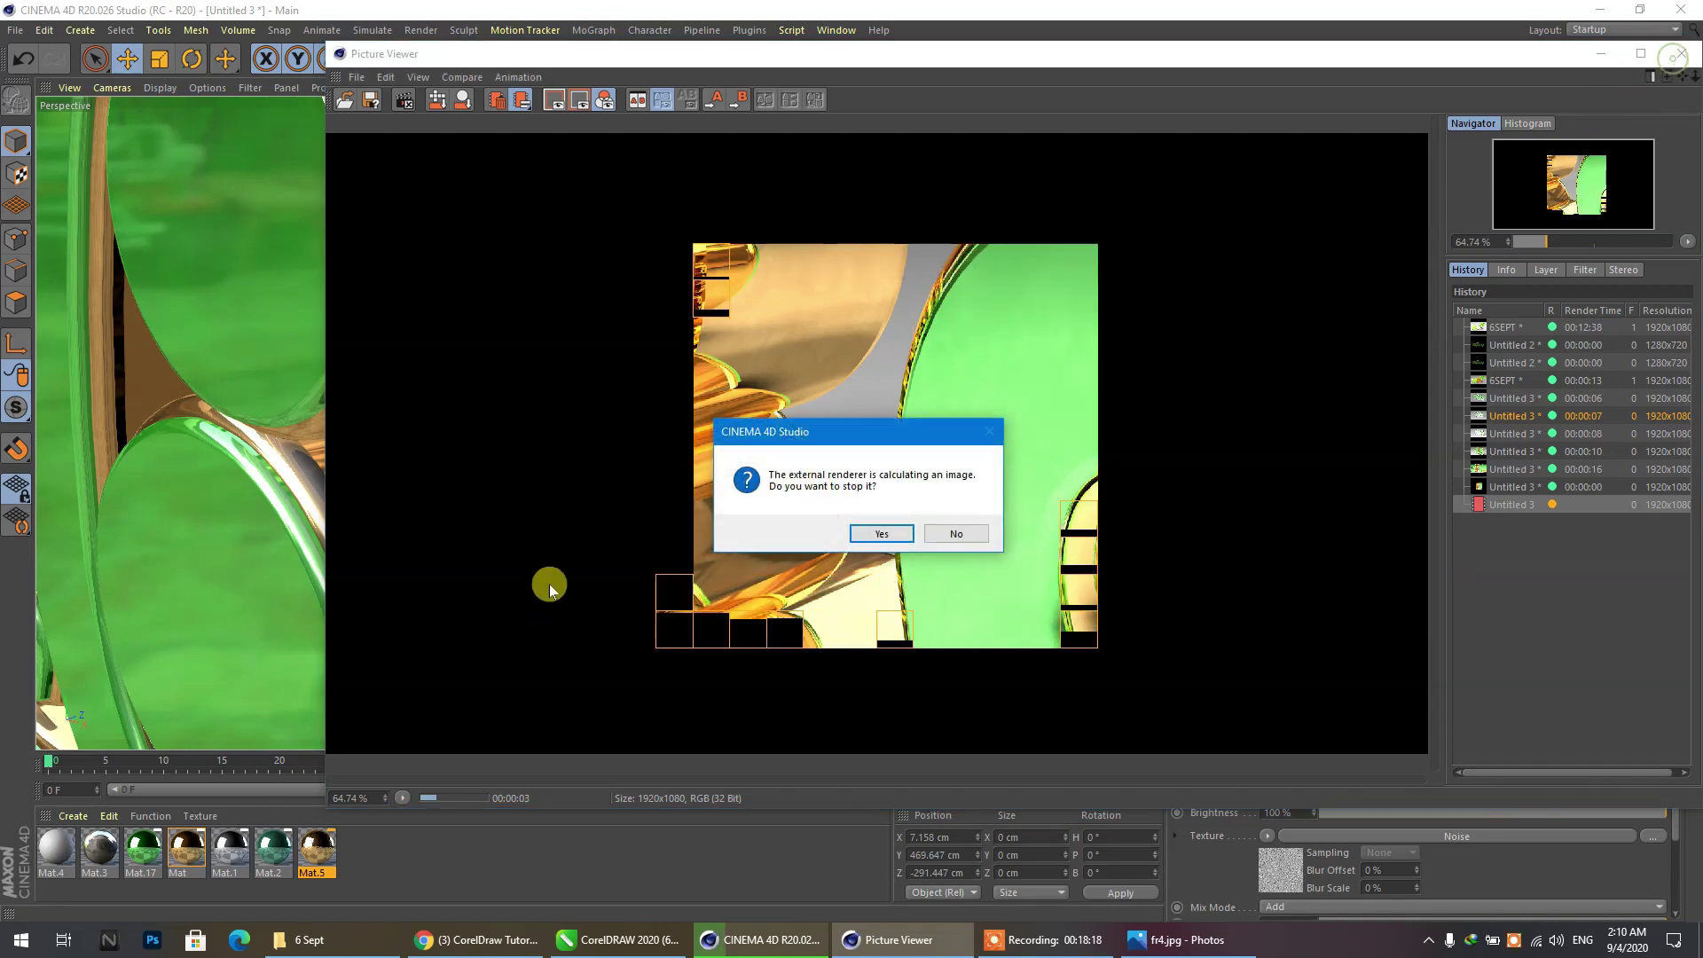
pyautogui.click(897, 534)
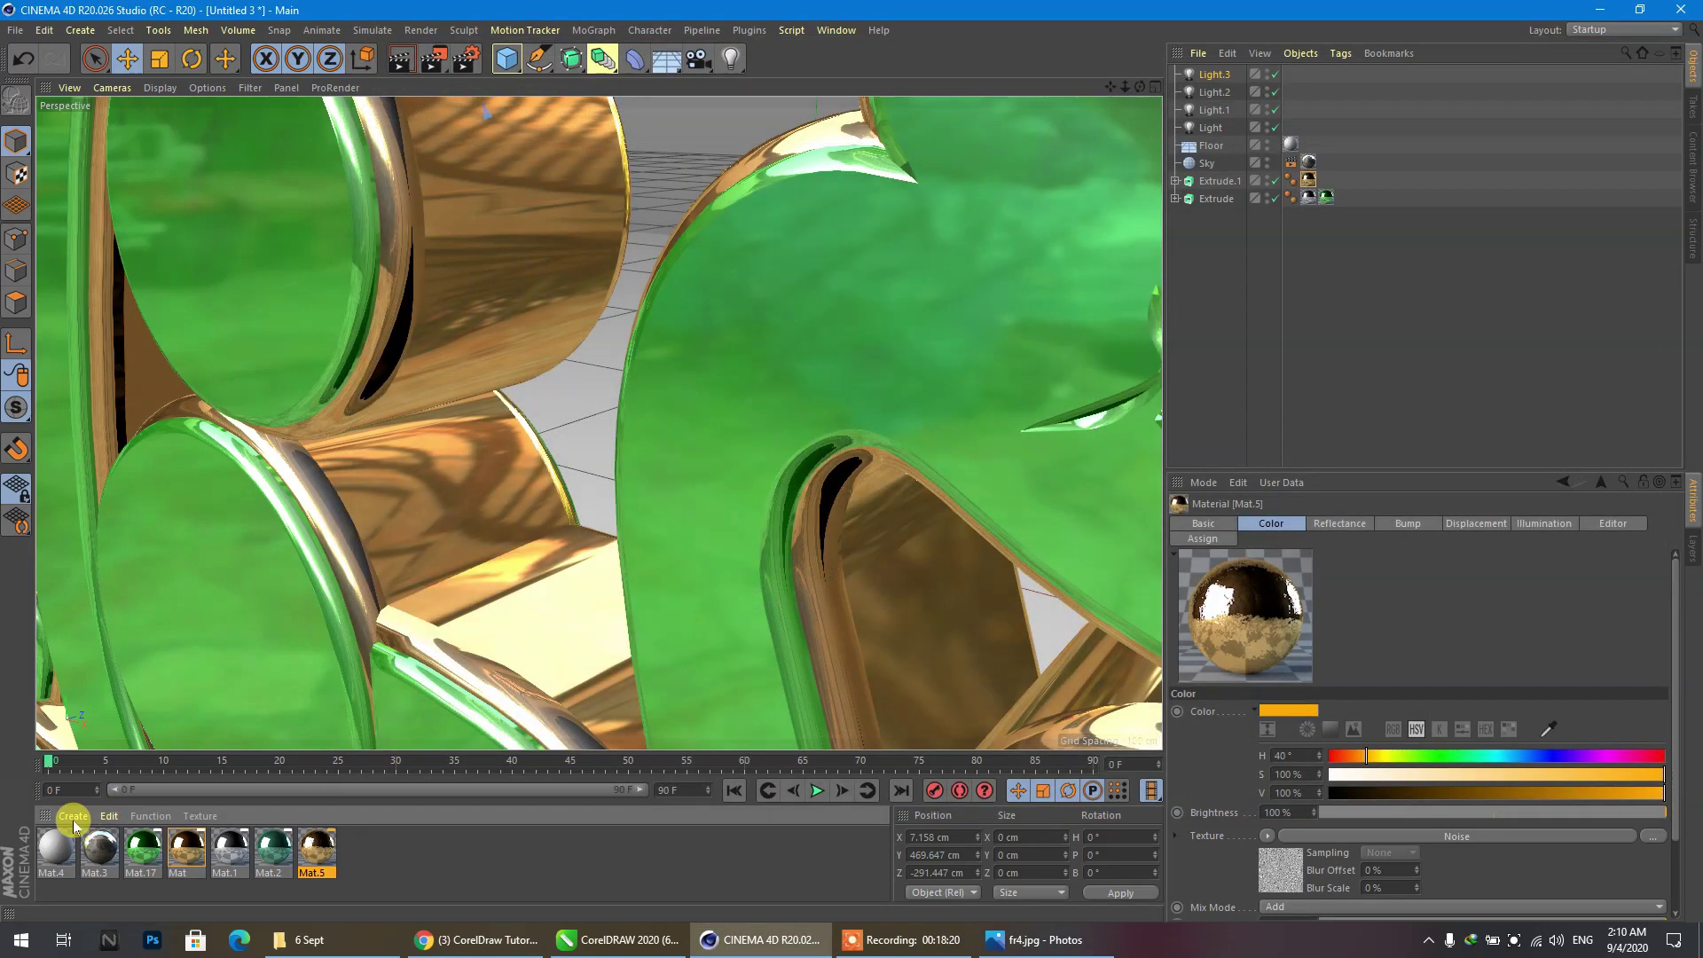
pyautogui.click(74, 826)
pyautogui.click(106, 733)
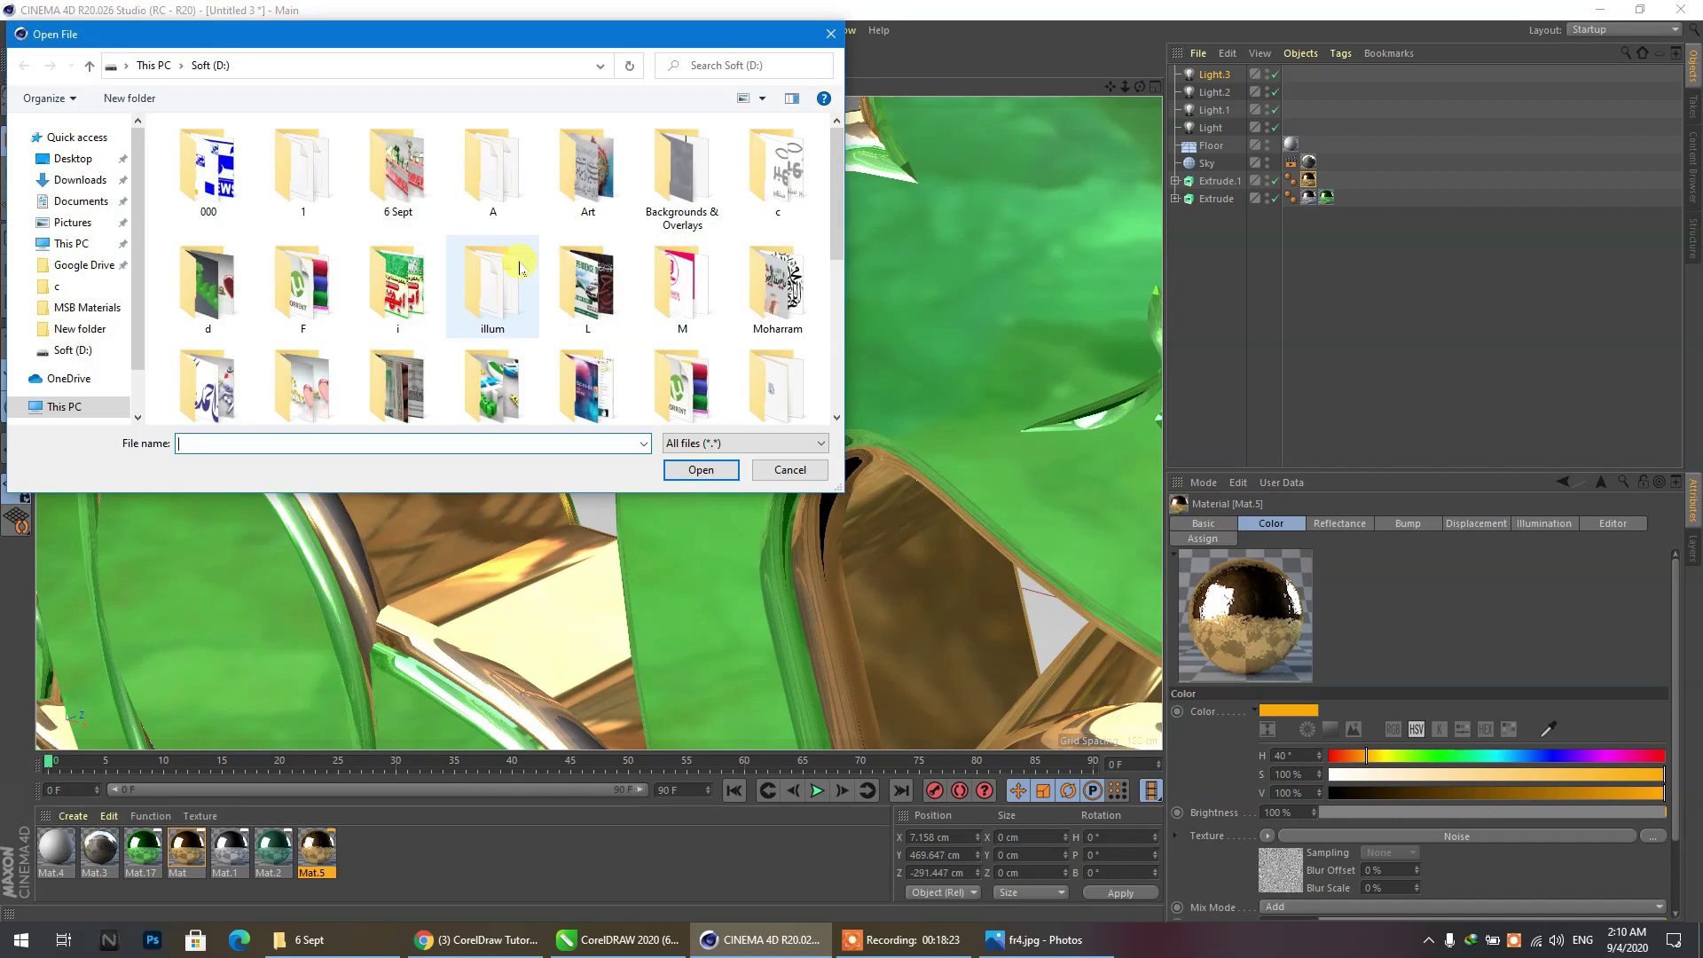
pyautogui.scroll(-10, 524, 268)
pyautogui.scroll(3, 530, 268)
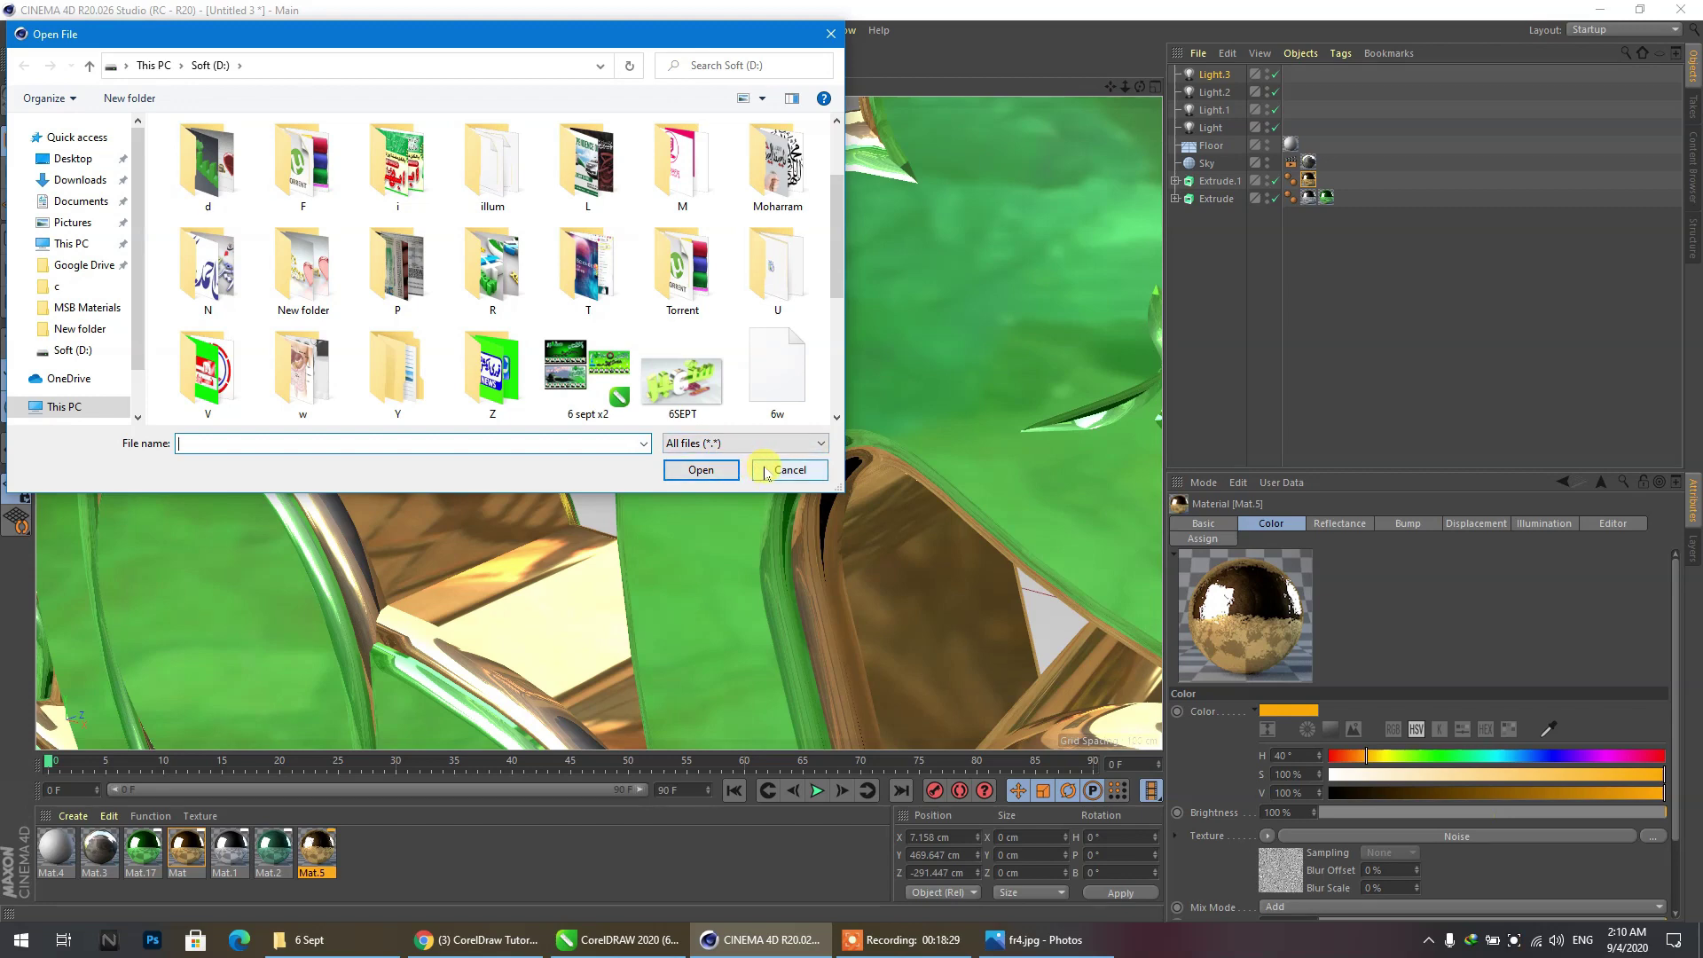
pyautogui.scroll(-3, 730, 327)
pyautogui.scroll(4, 550, 339)
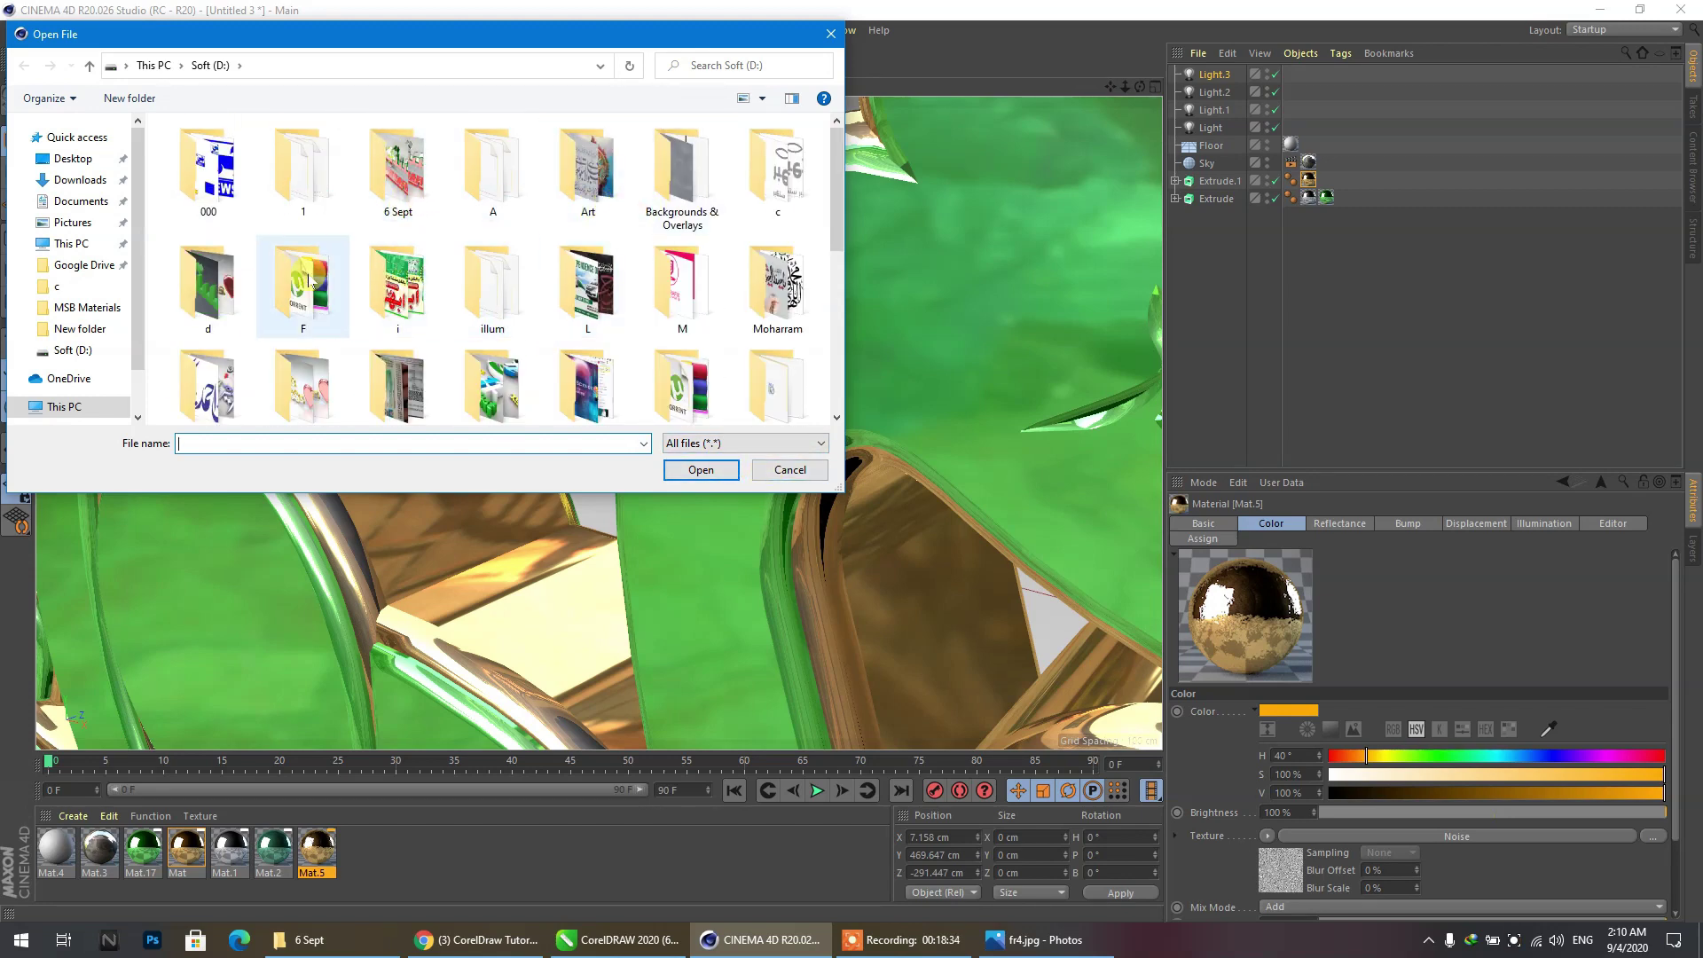
pyautogui.doubleClick(188, 322)
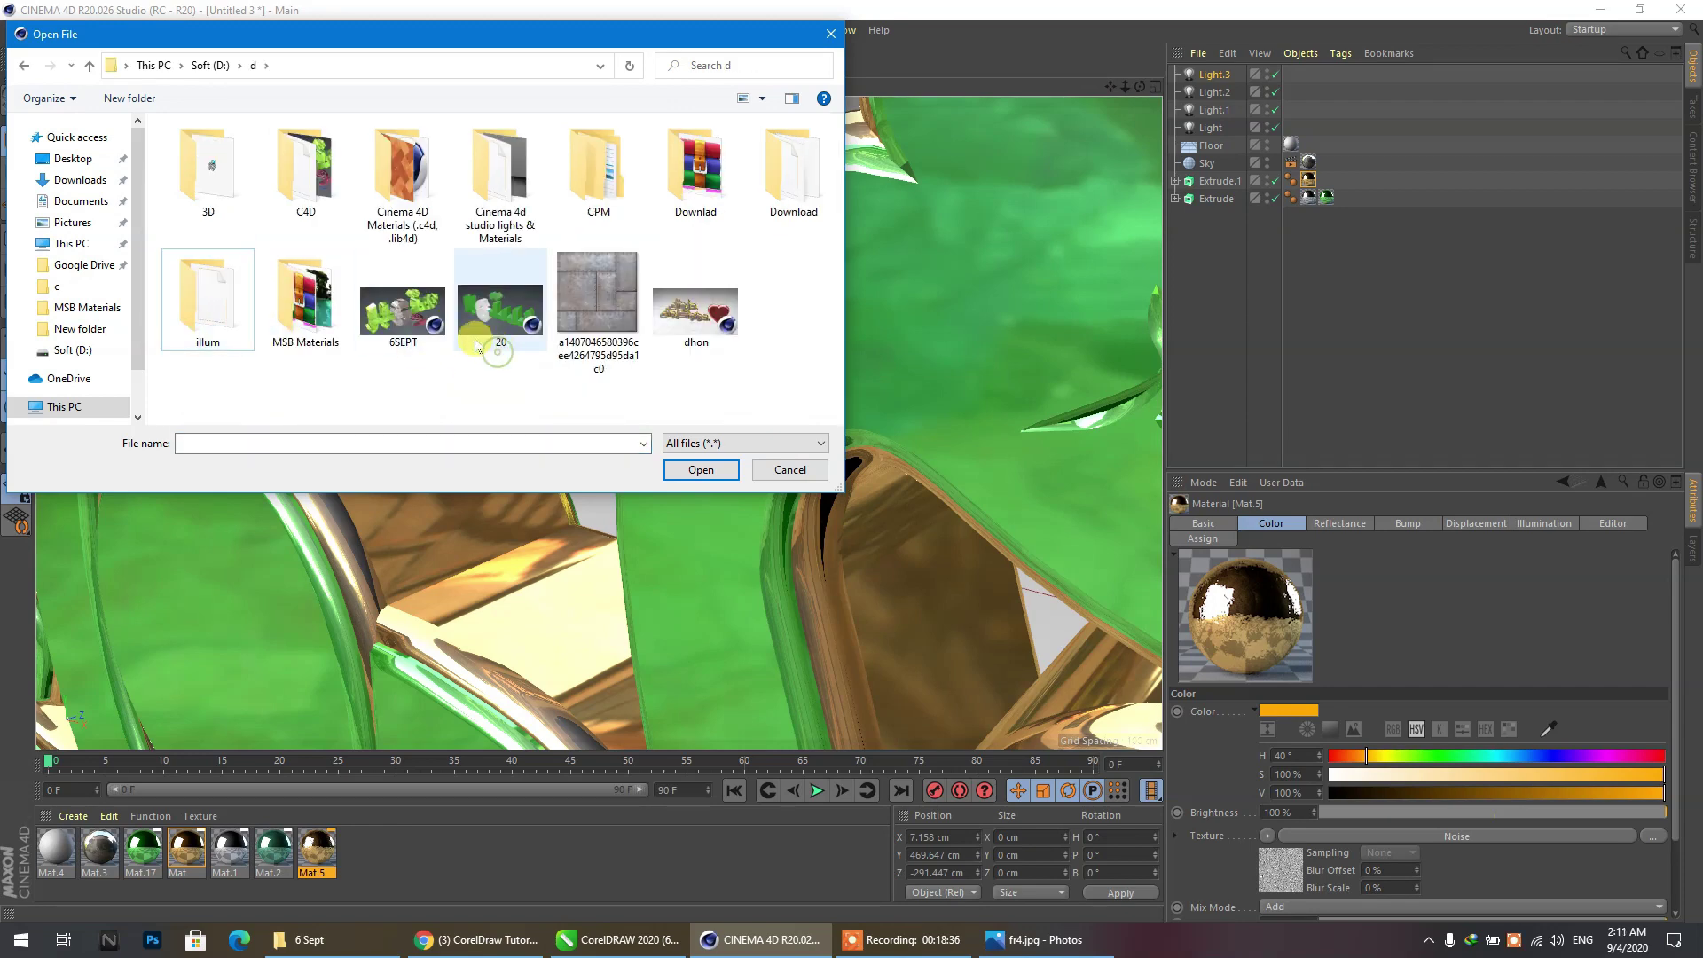
pyautogui.click(403, 342)
pyautogui.click(759, 471)
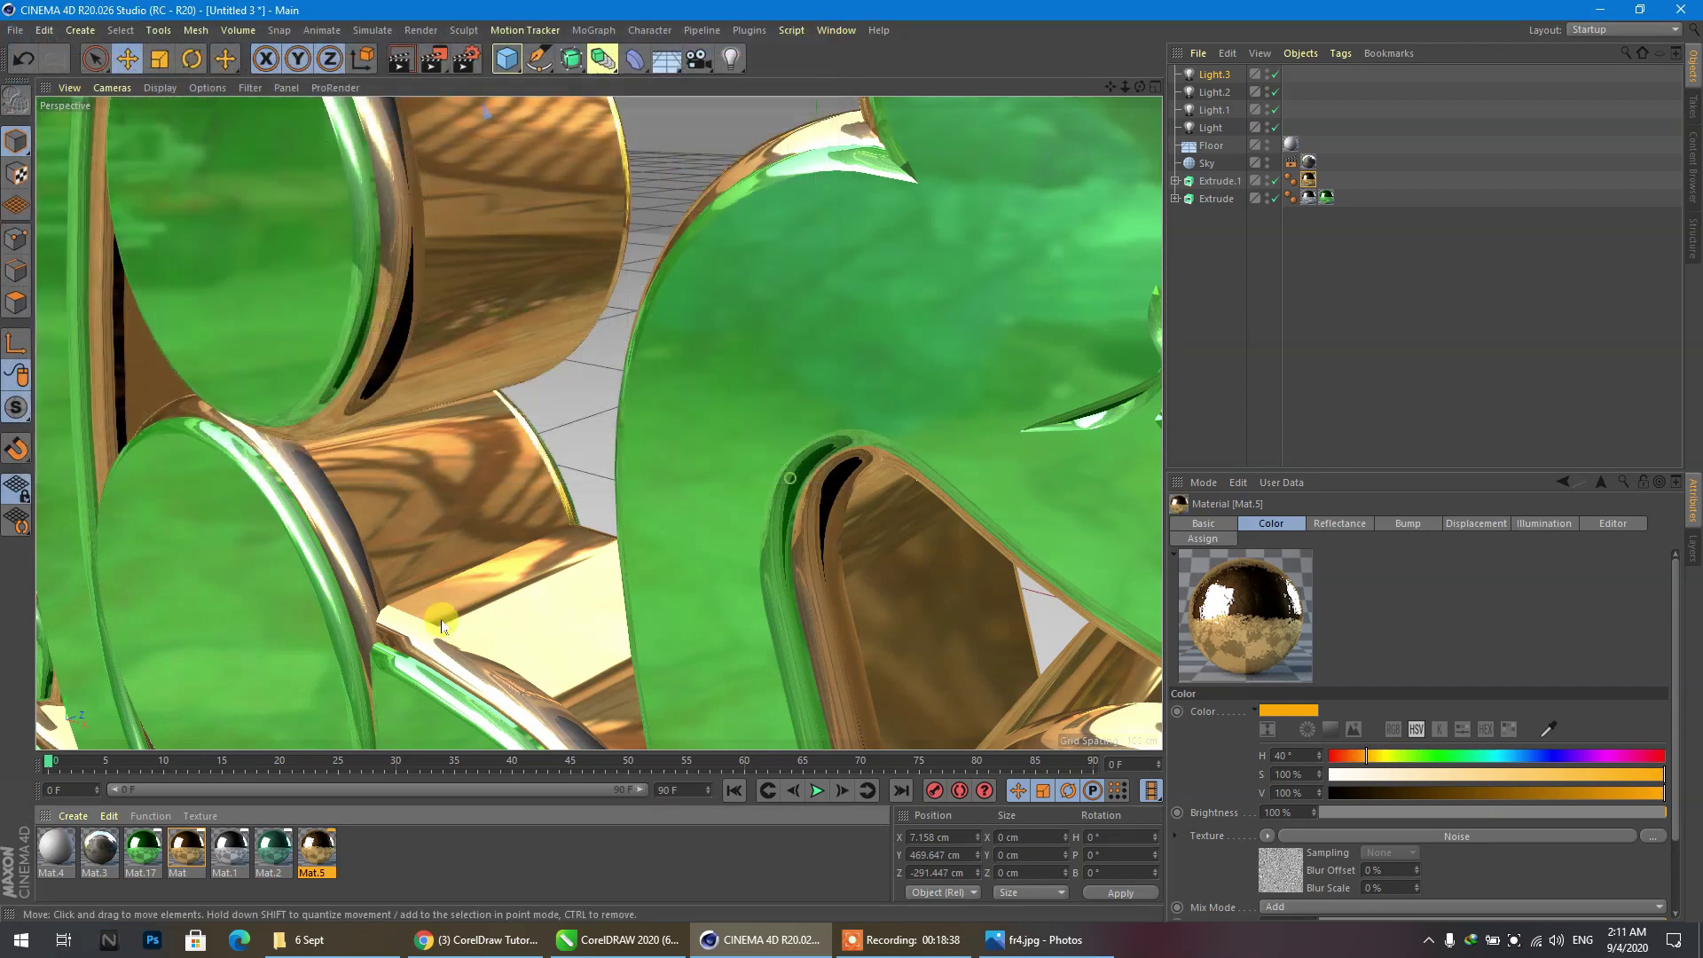
# Load the materials of the 6SEPT scene file from folder d on drive D: into the project.
pyautogui.click(84, 815)
pyautogui.click(131, 715)
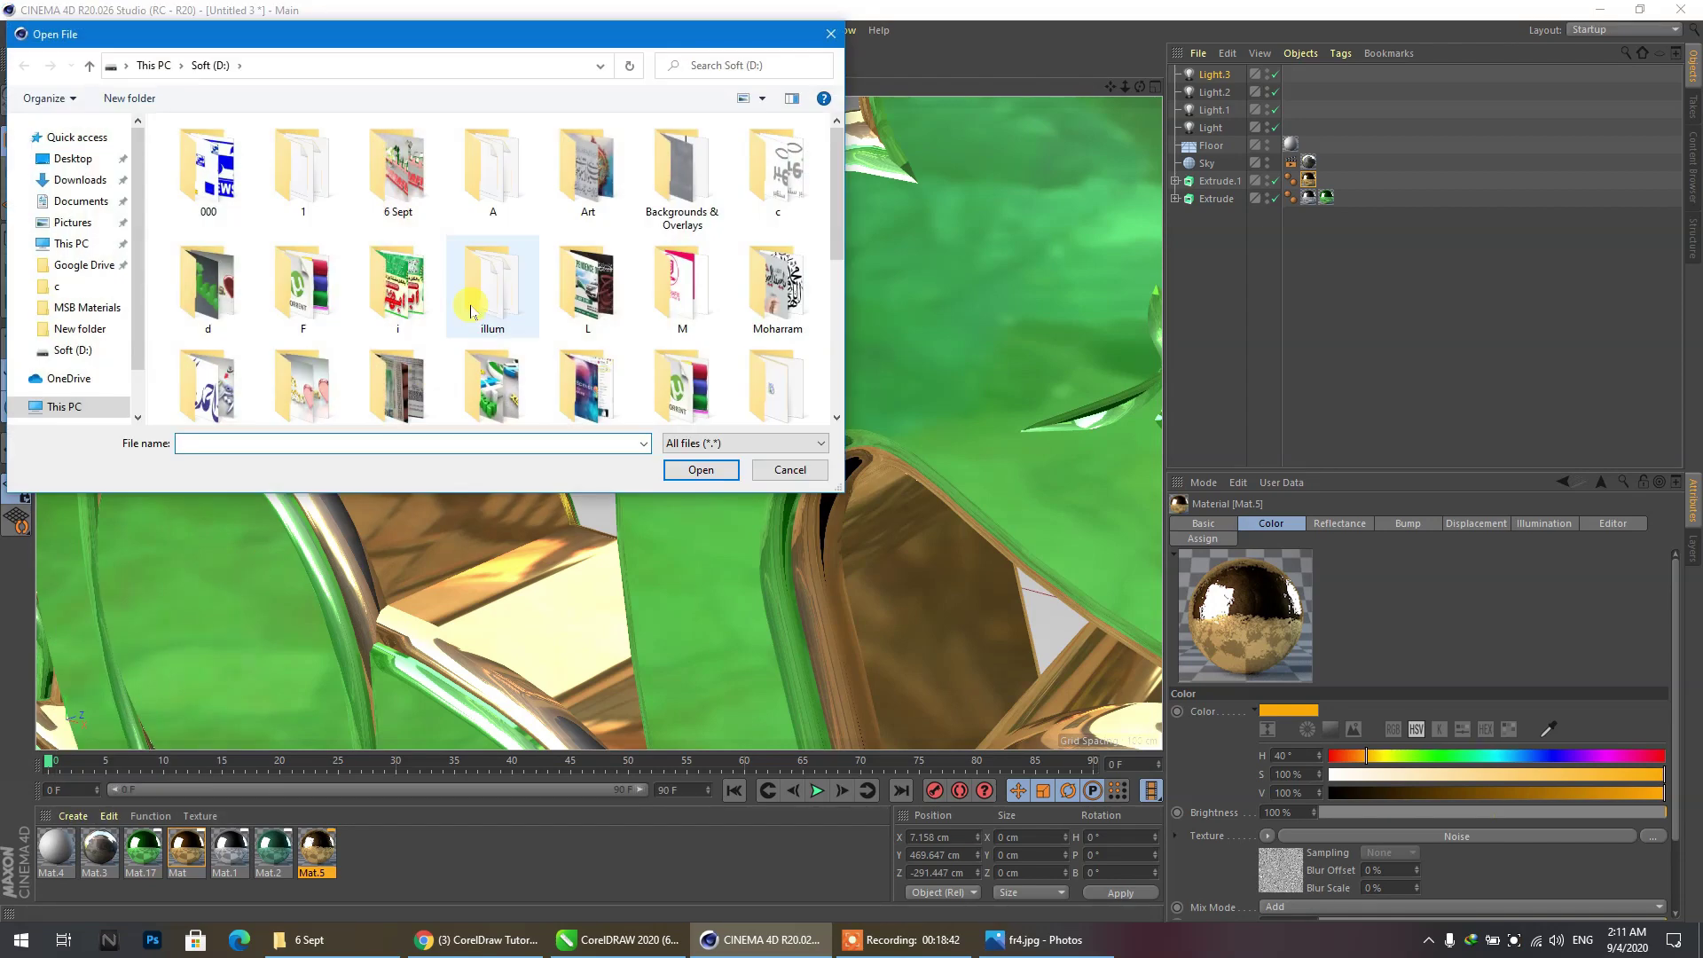
pyautogui.doubleClick(222, 288)
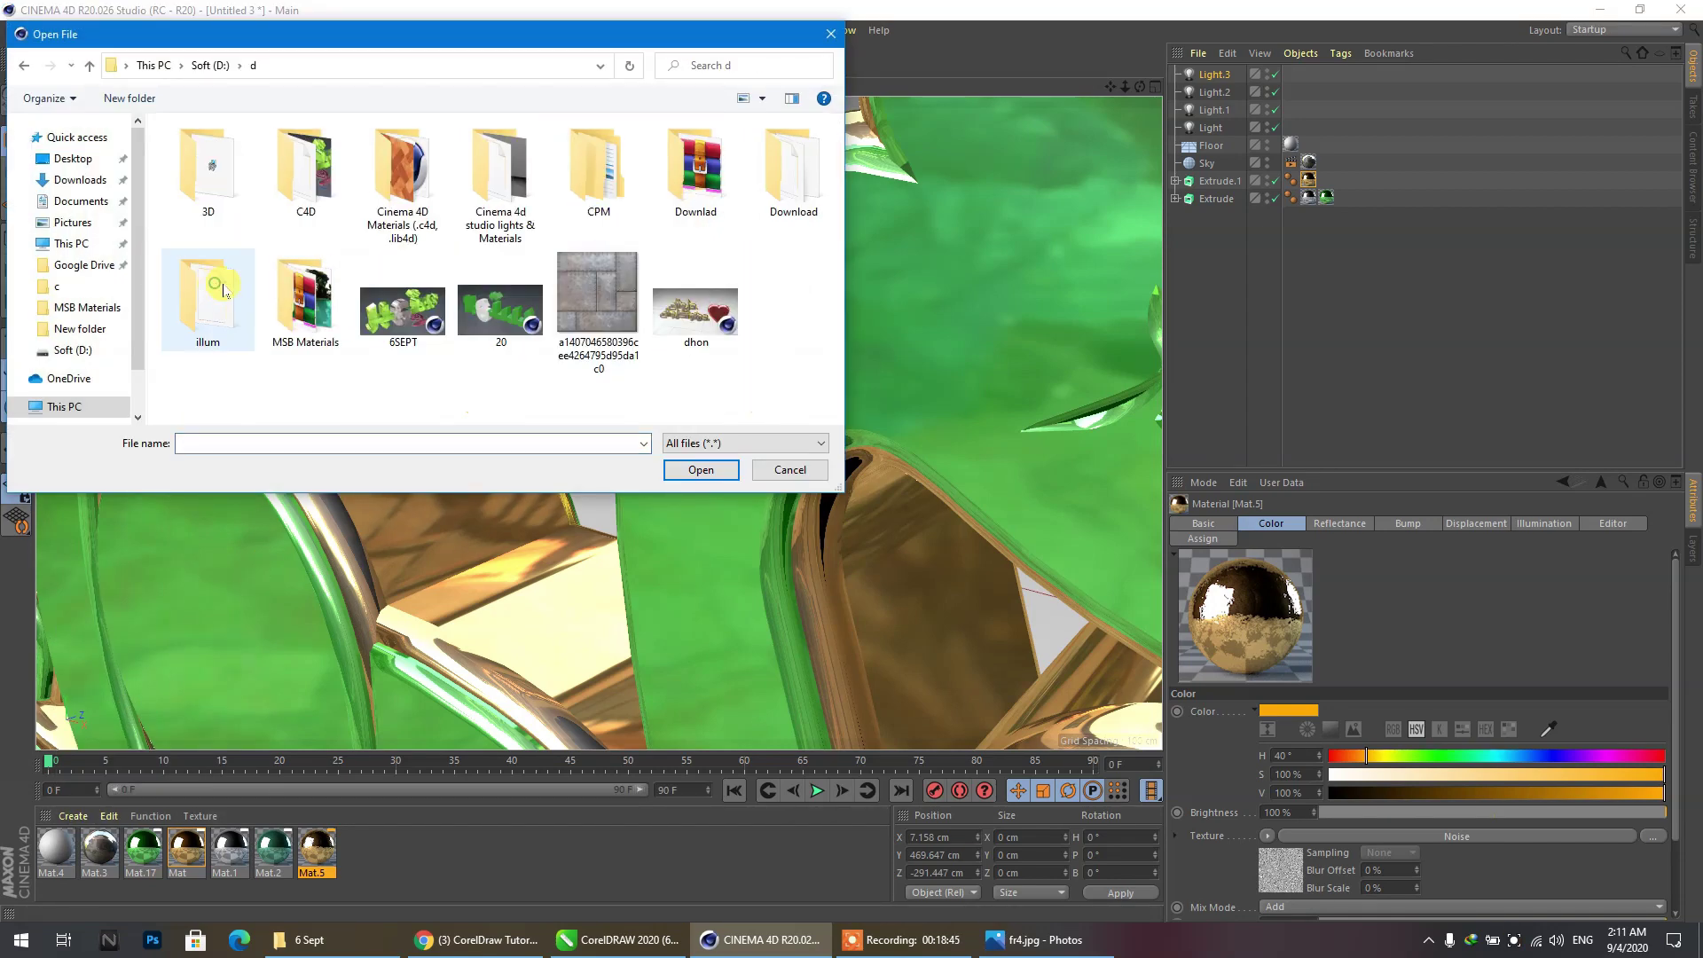
pyautogui.click(409, 319)
pyautogui.click(705, 471)
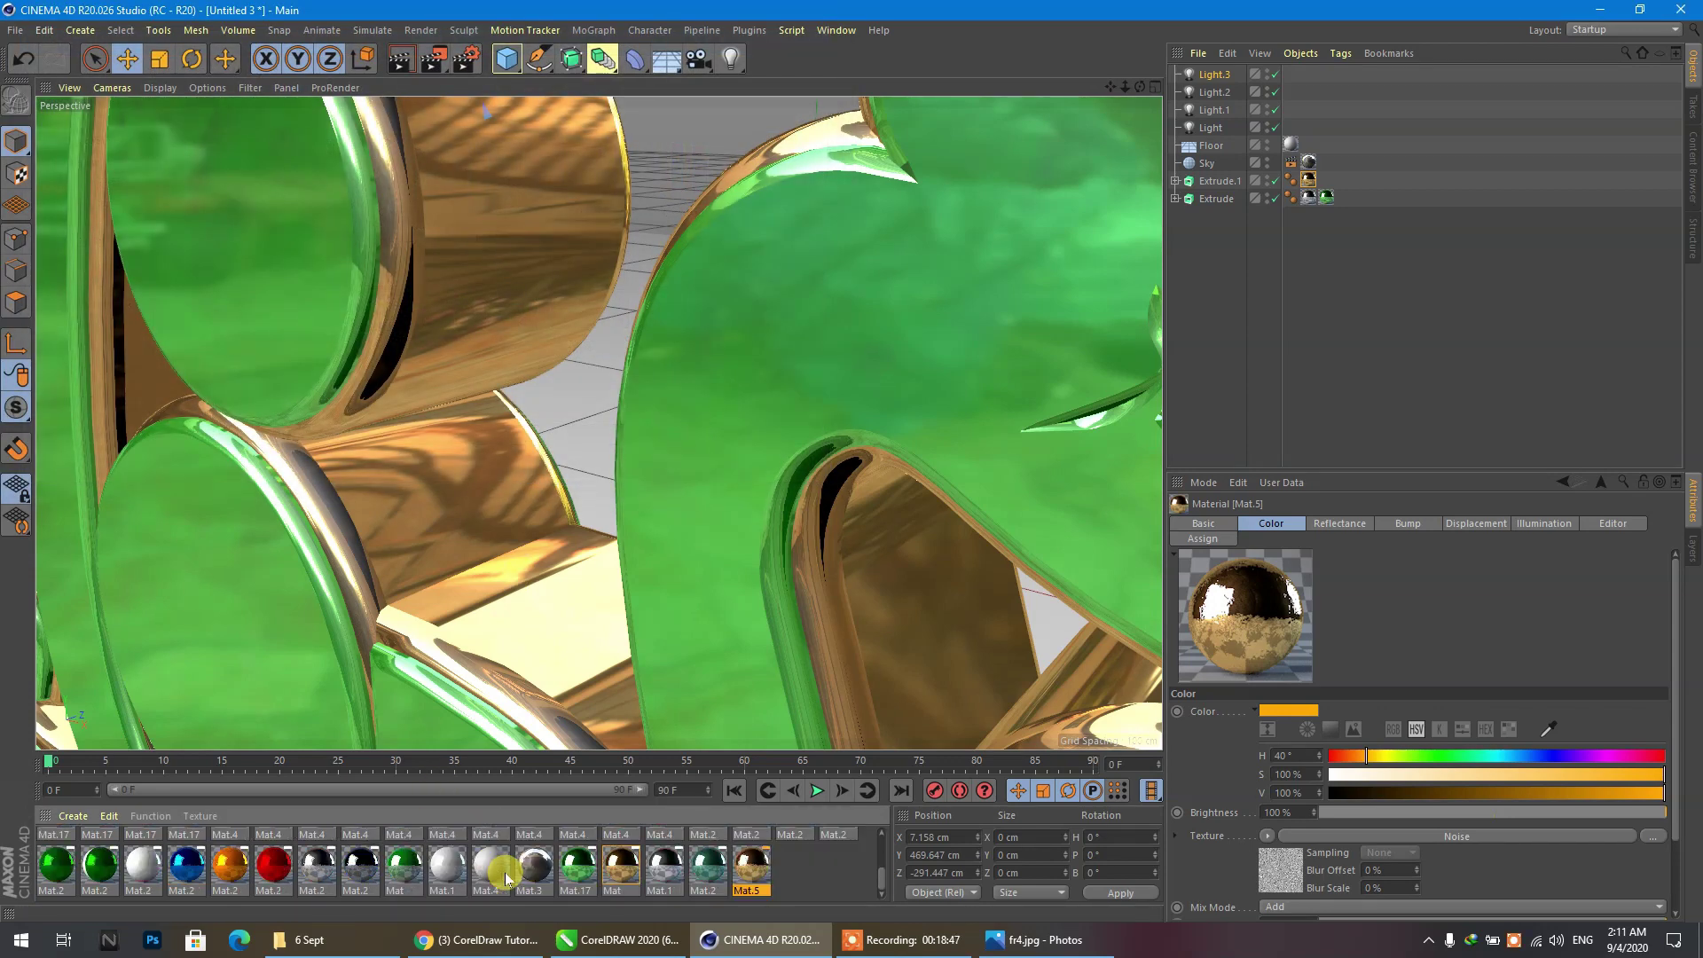
# Apply the first loaded gold material, Mat.17, to Extrude.1.
pyautogui.scroll(5, 568, 877)
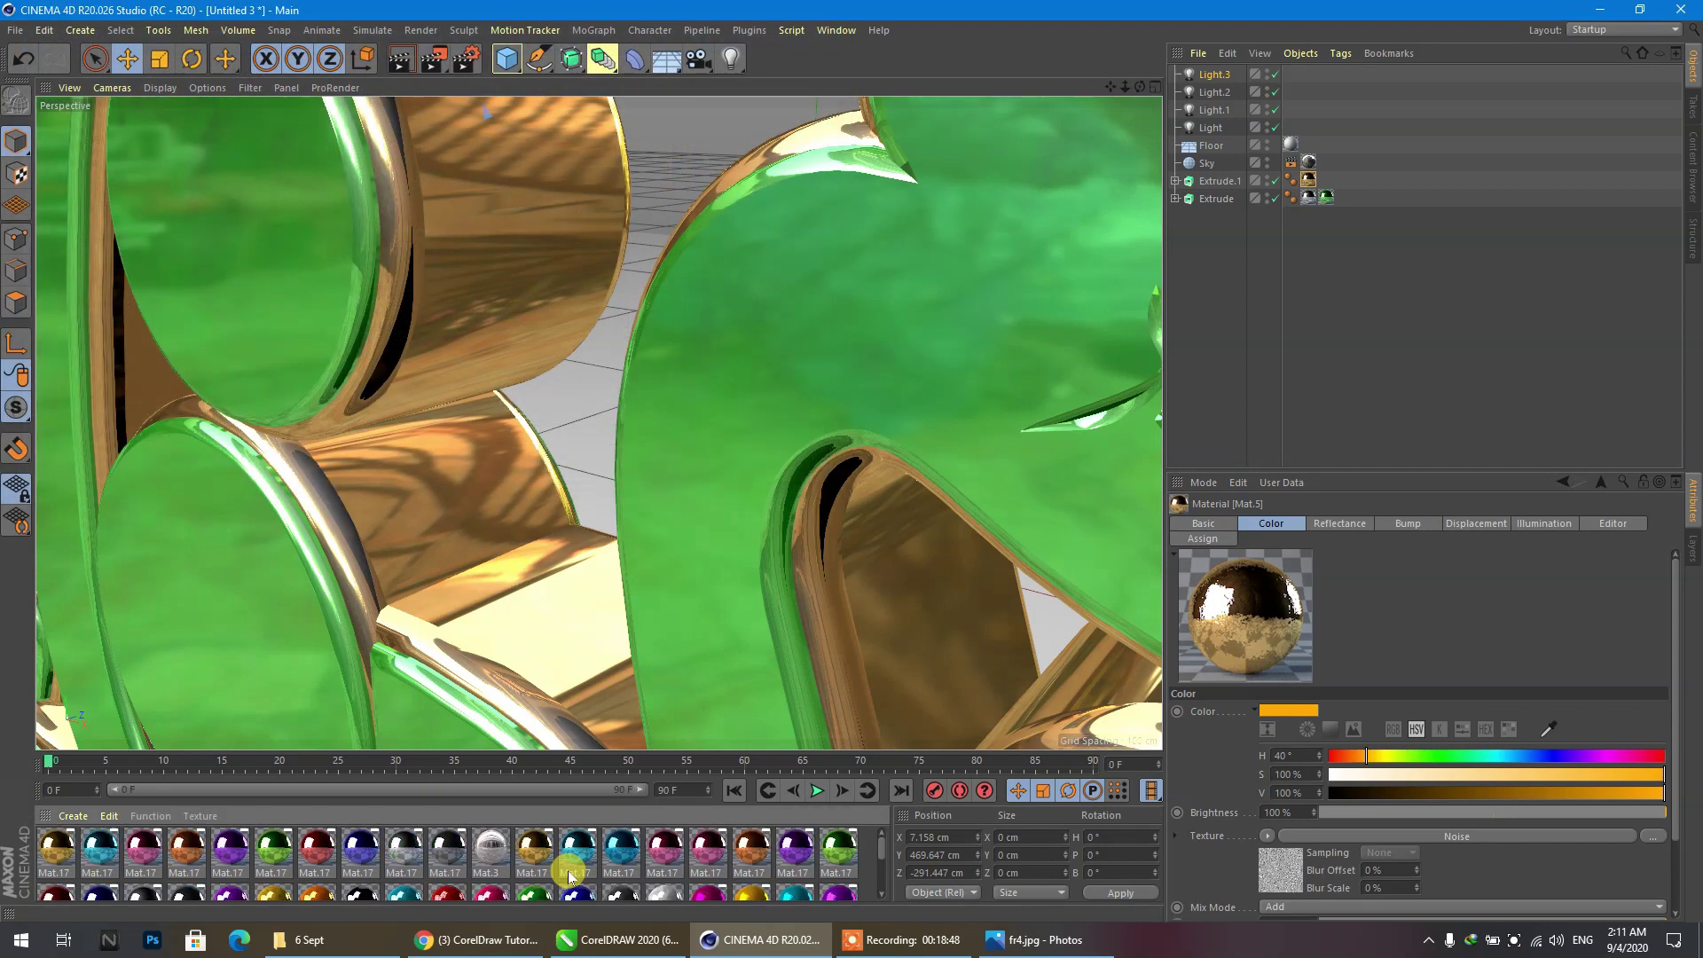
pyautogui.click(57, 847)
pyautogui.moveTo(56, 864); pyautogui.dragTo(403, 528)
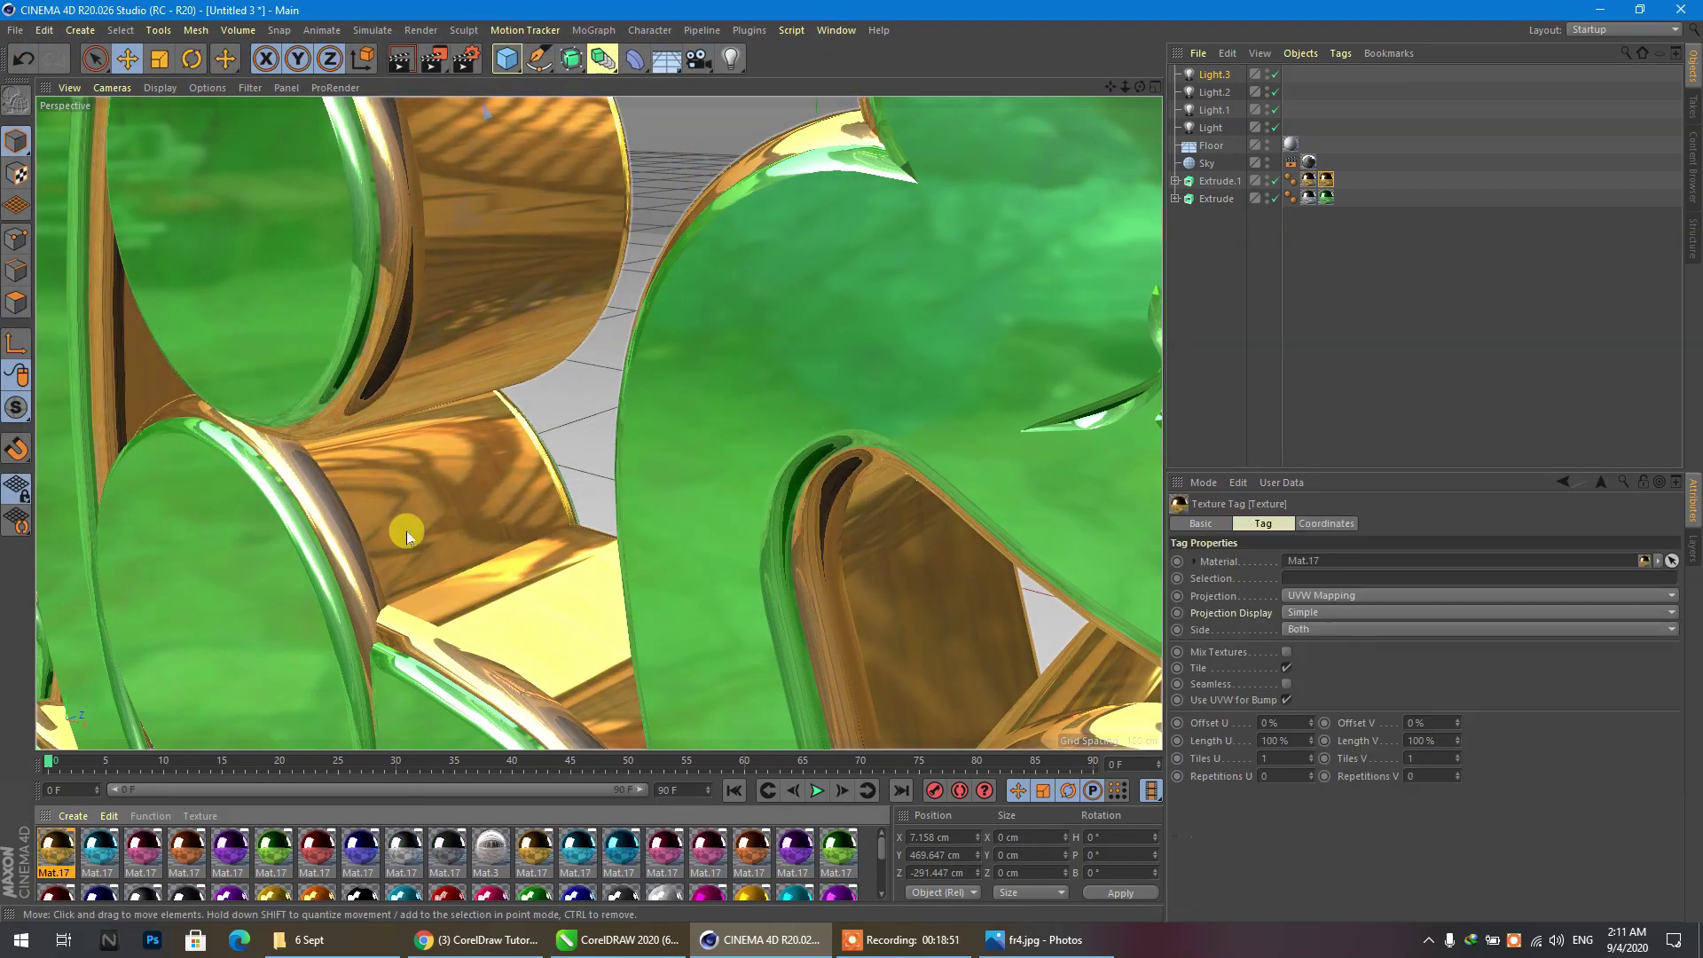
# Test-render the gold Mat.17 sides twice in the Picture Viewer, stopping each render early and closing the viewer.
pyautogui.click(434, 59)
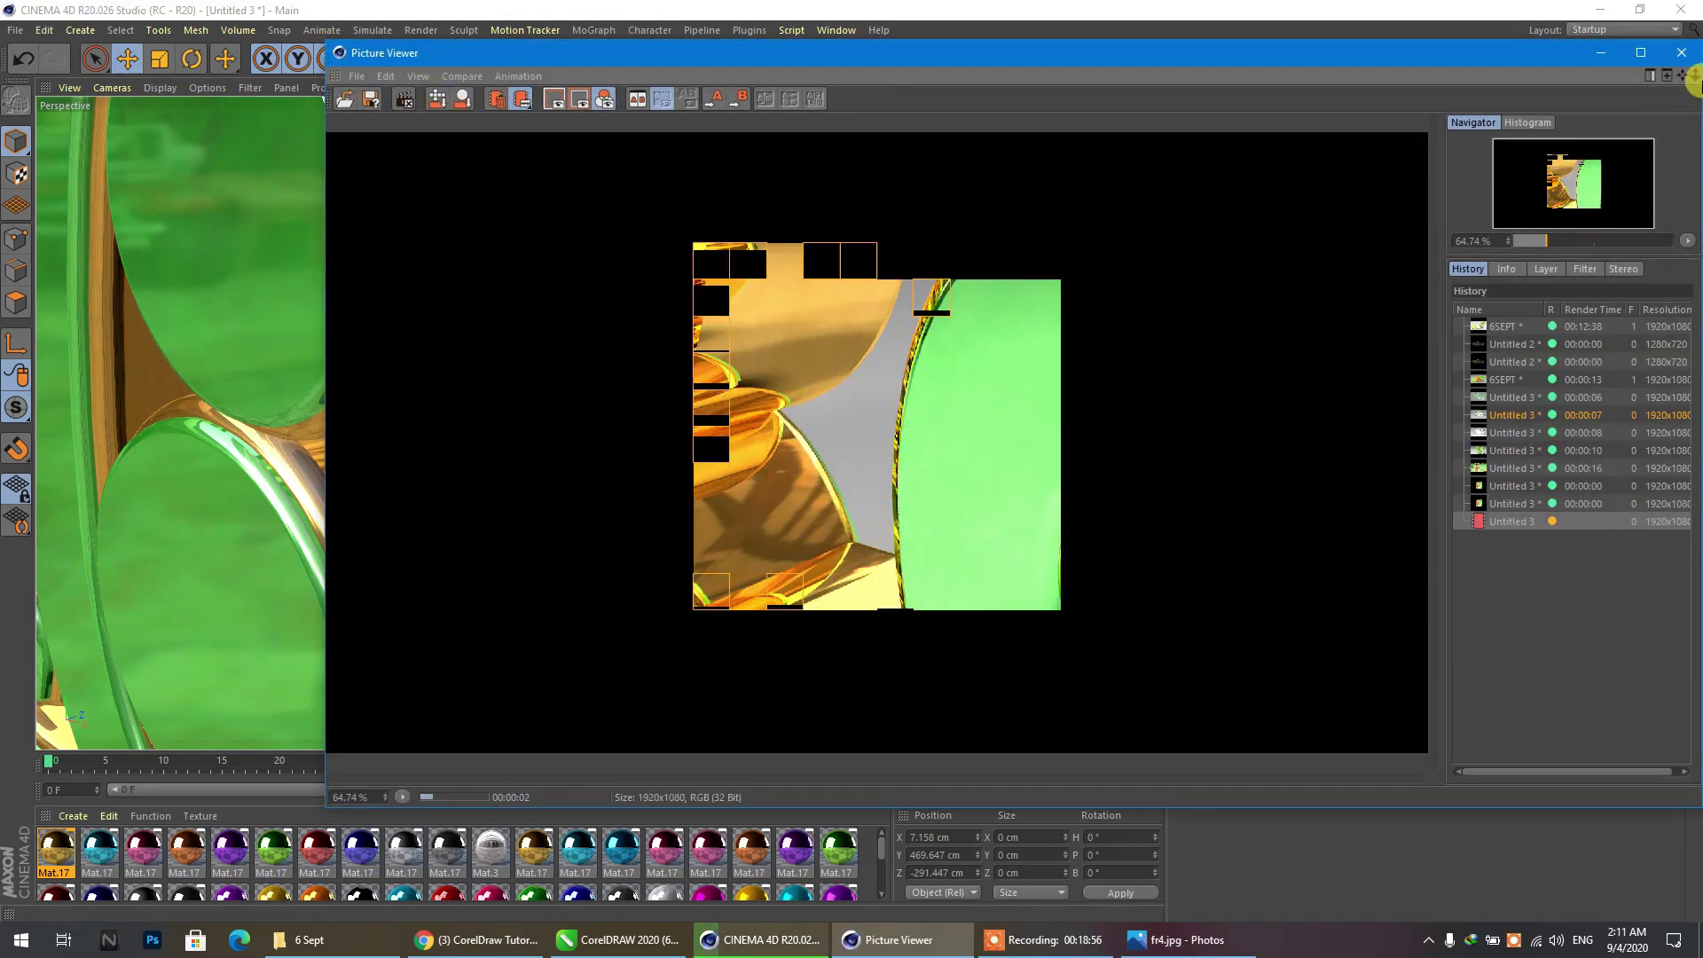
pyautogui.click(1679, 54)
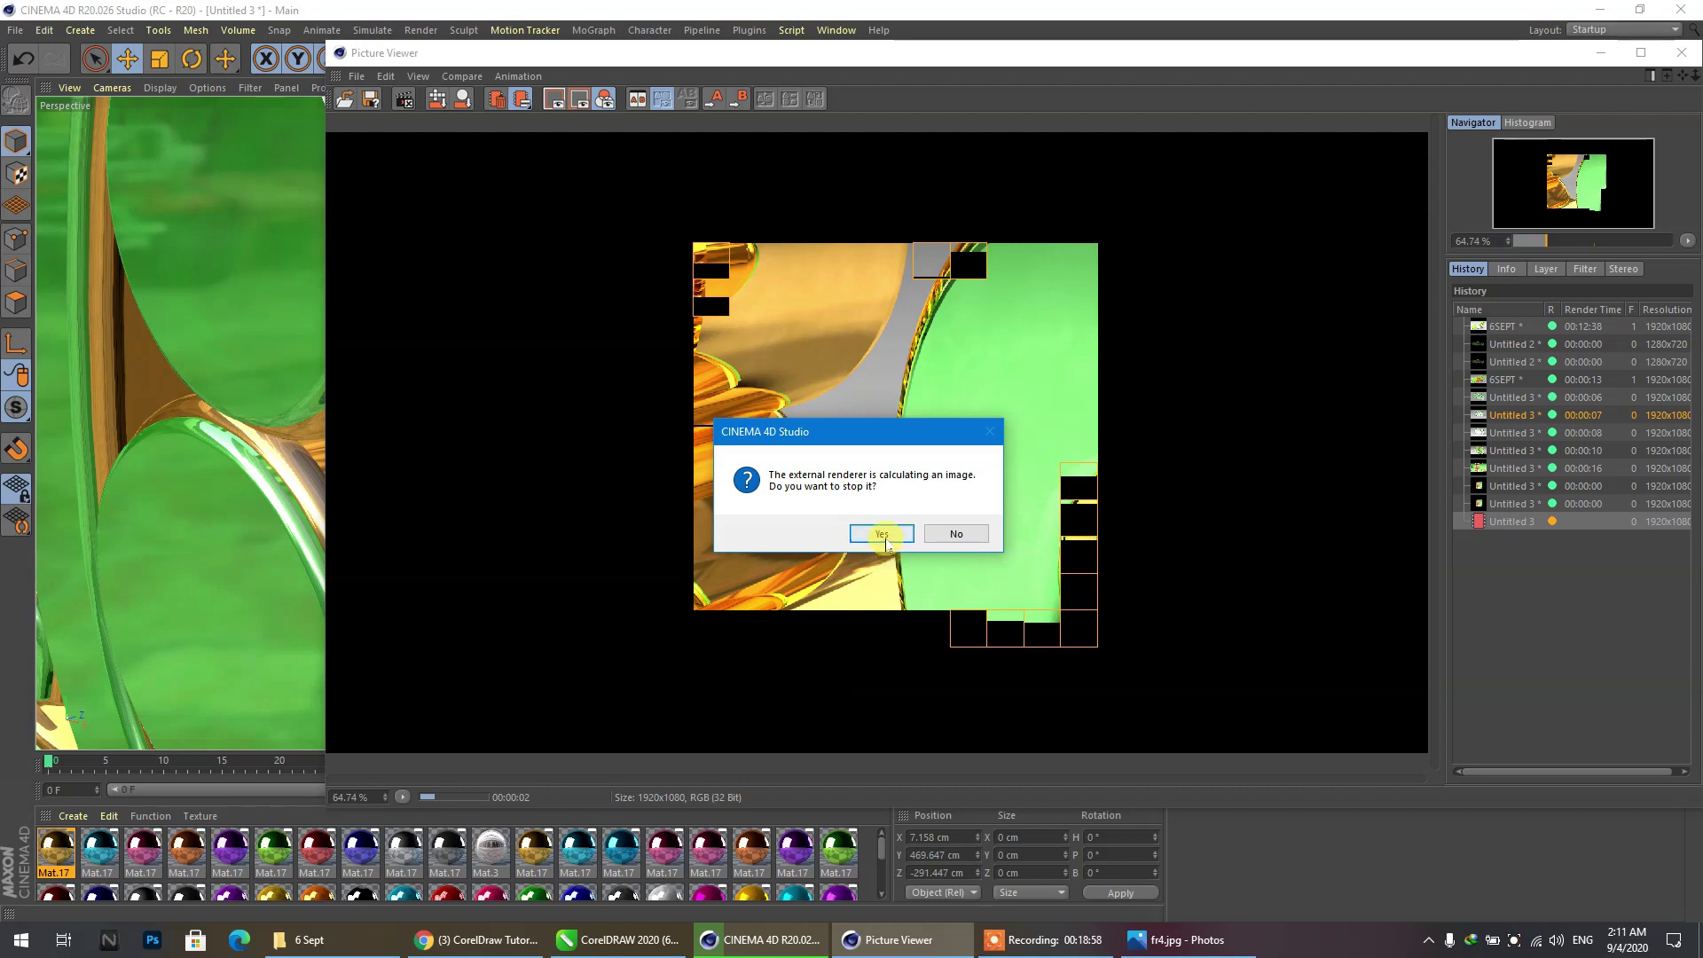
pyautogui.click(882, 534)
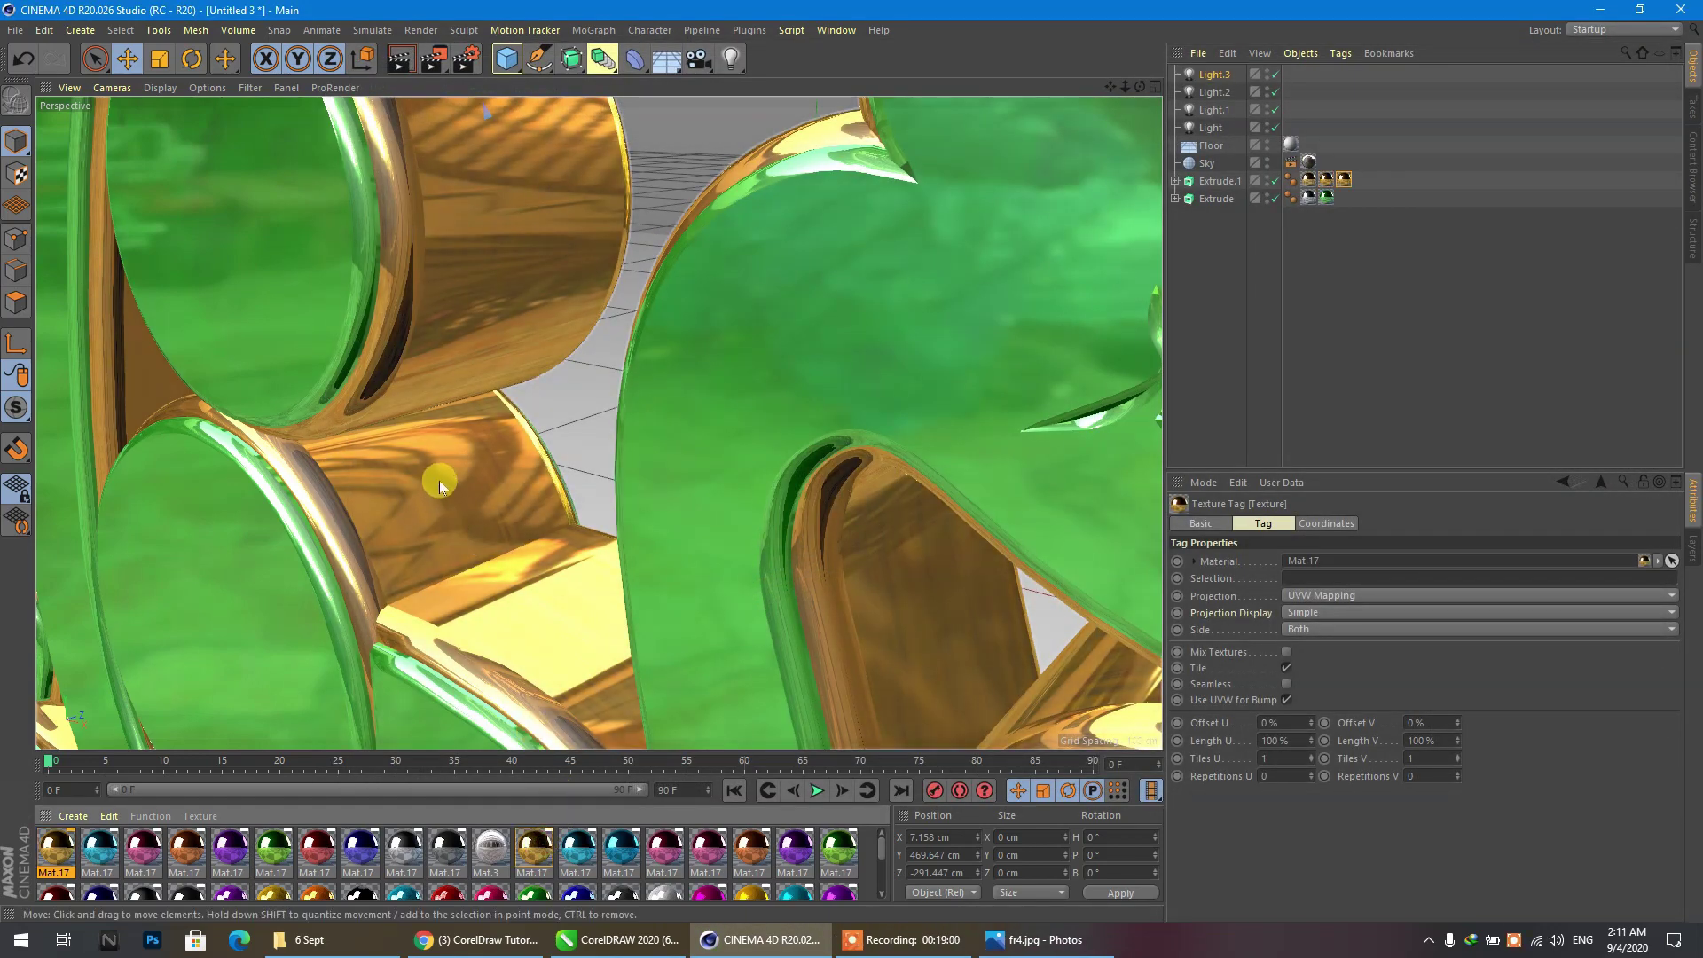
pyautogui.click(433, 59)
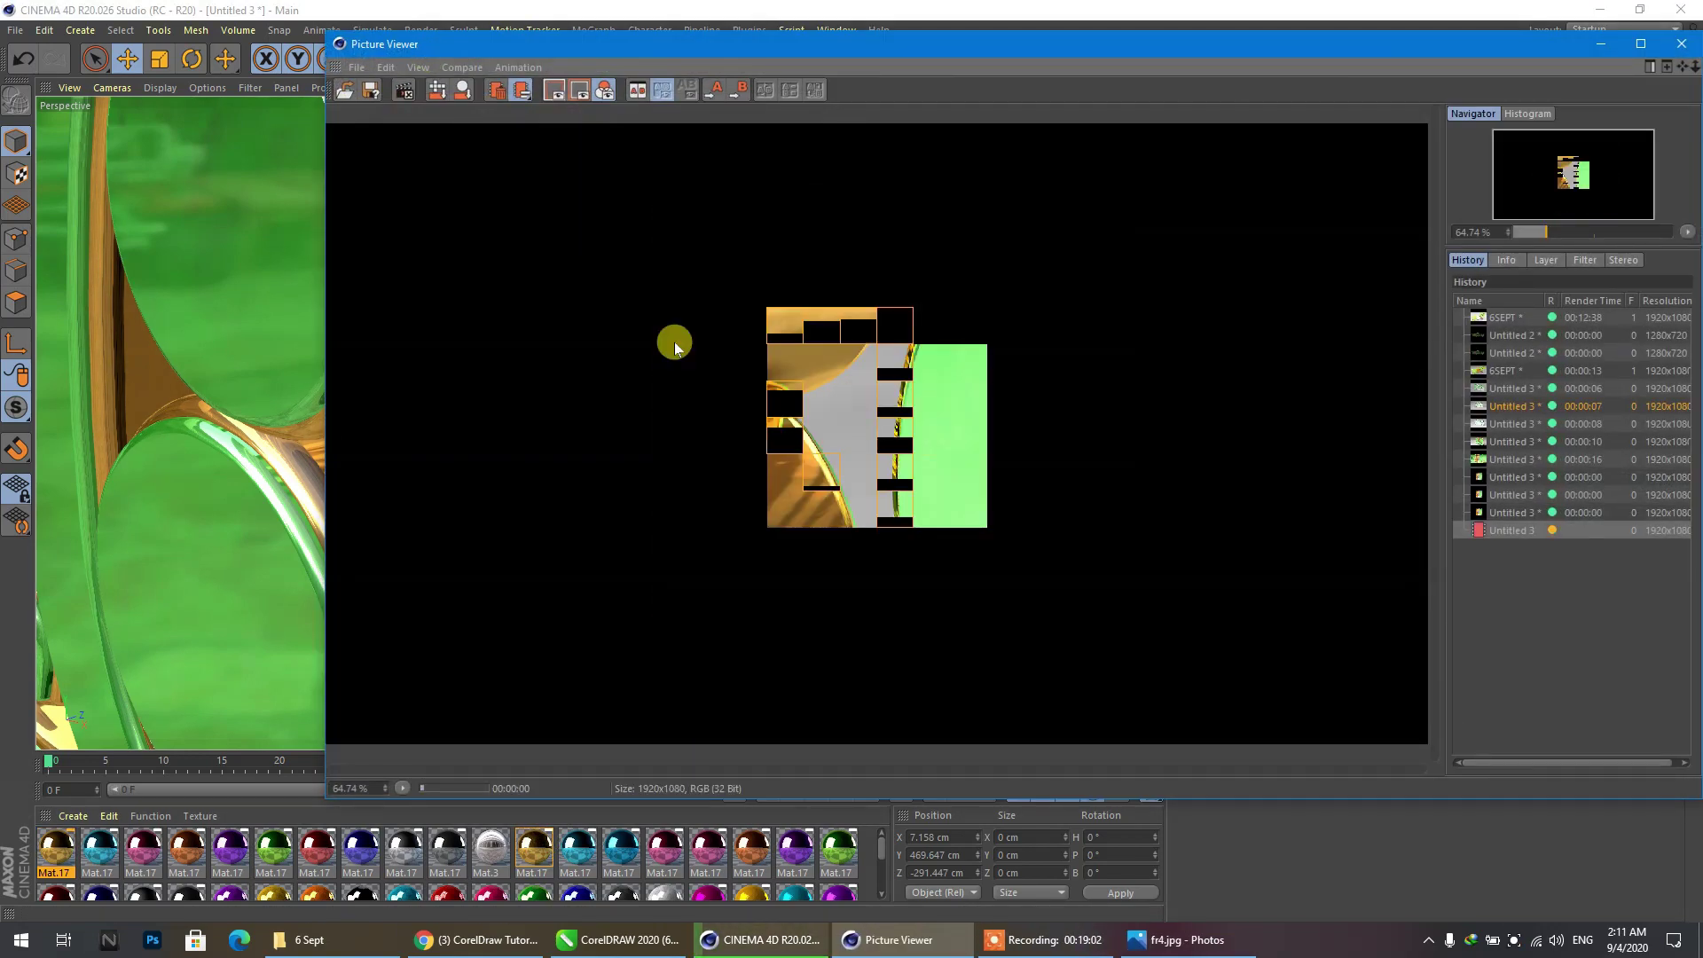
pyautogui.click(1684, 50)
pyautogui.click(882, 533)
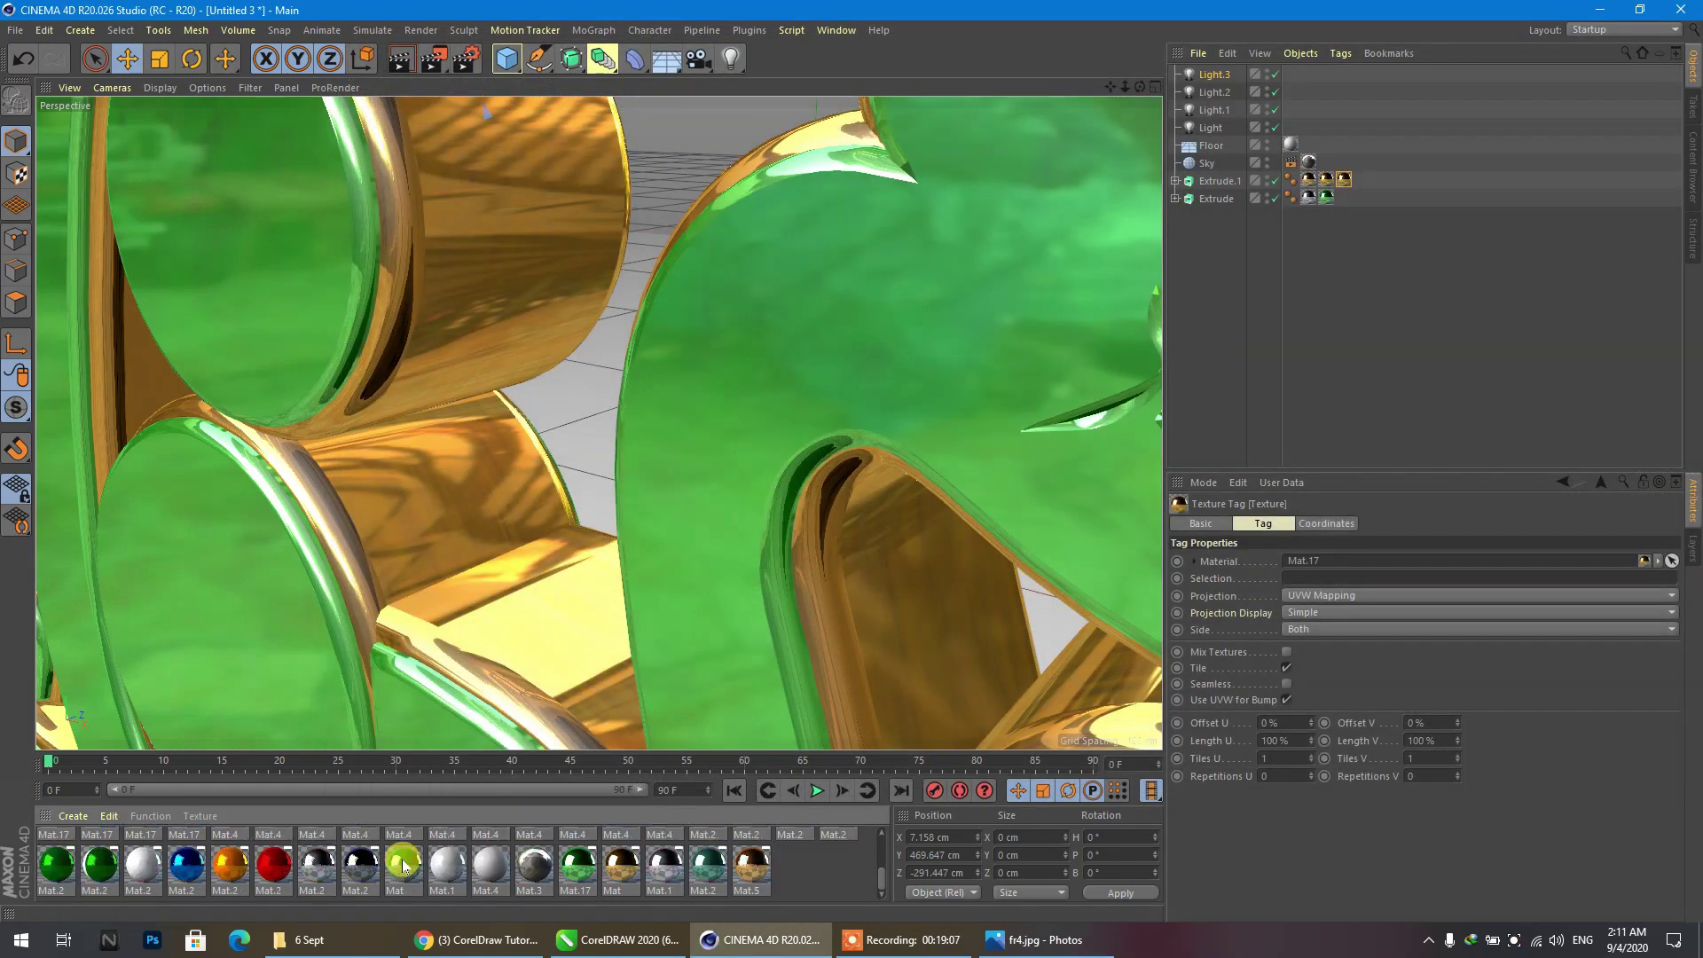
# Apply the loaded textured gold Mat.4 to Extrude.1 and set its texture tag's projection to Cubic.
pyautogui.scroll(5, 278, 891)
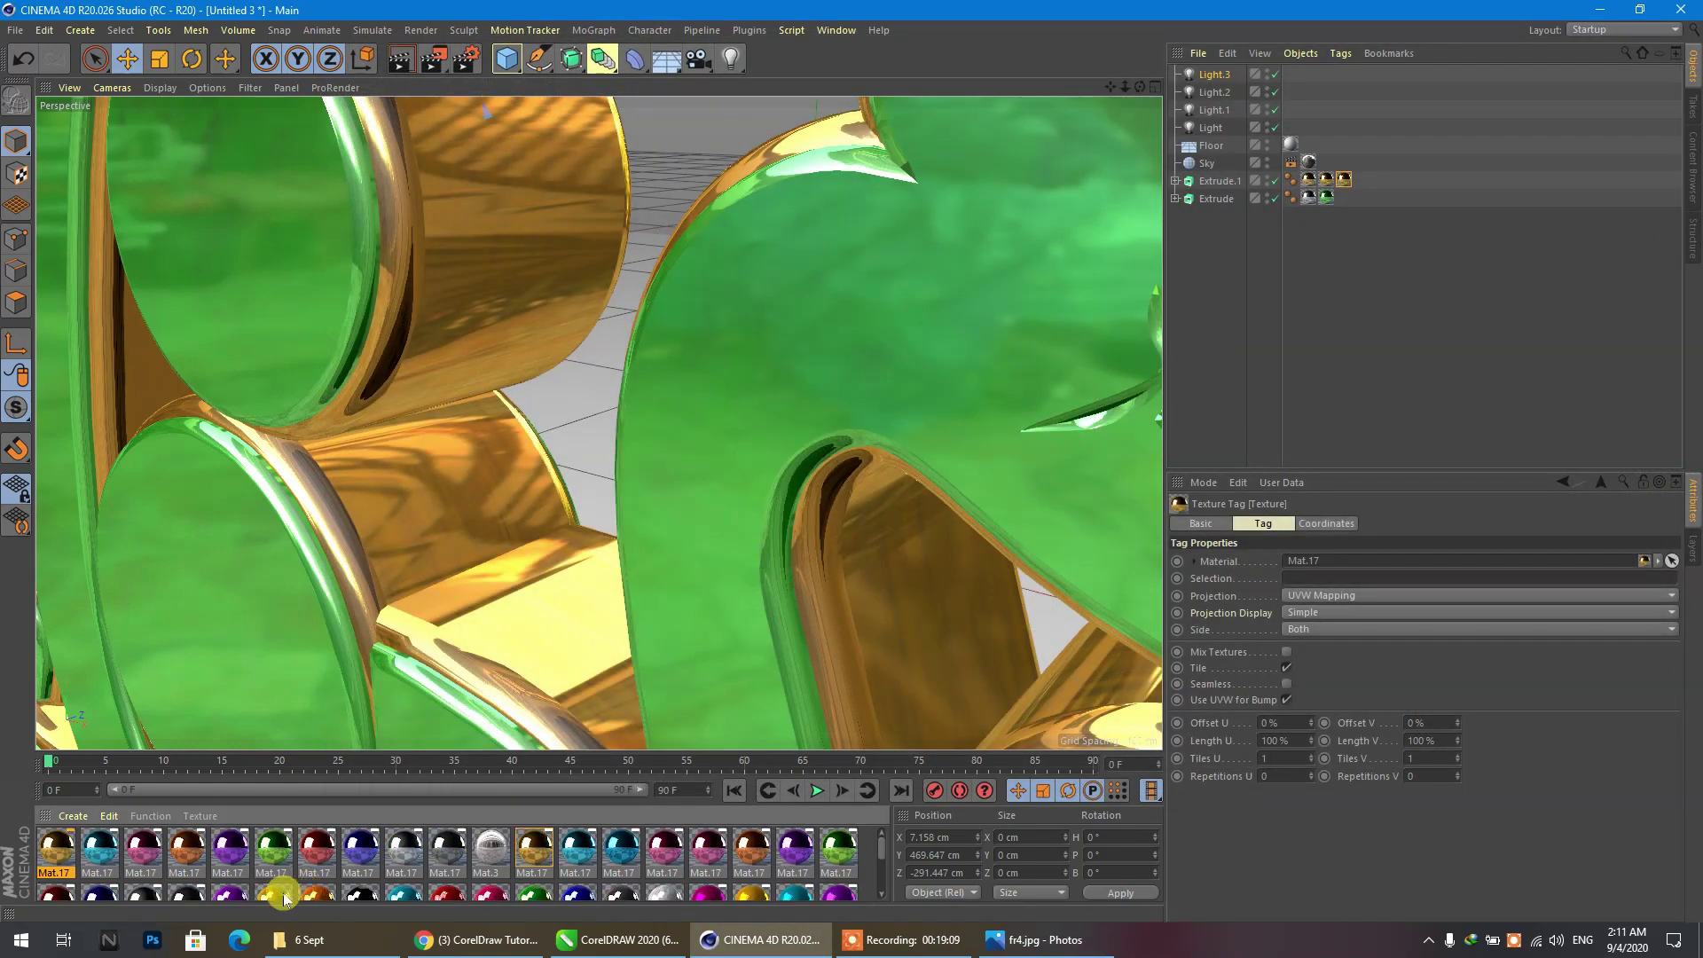
pyautogui.moveTo(284, 899); pyautogui.dragTo(406, 476)
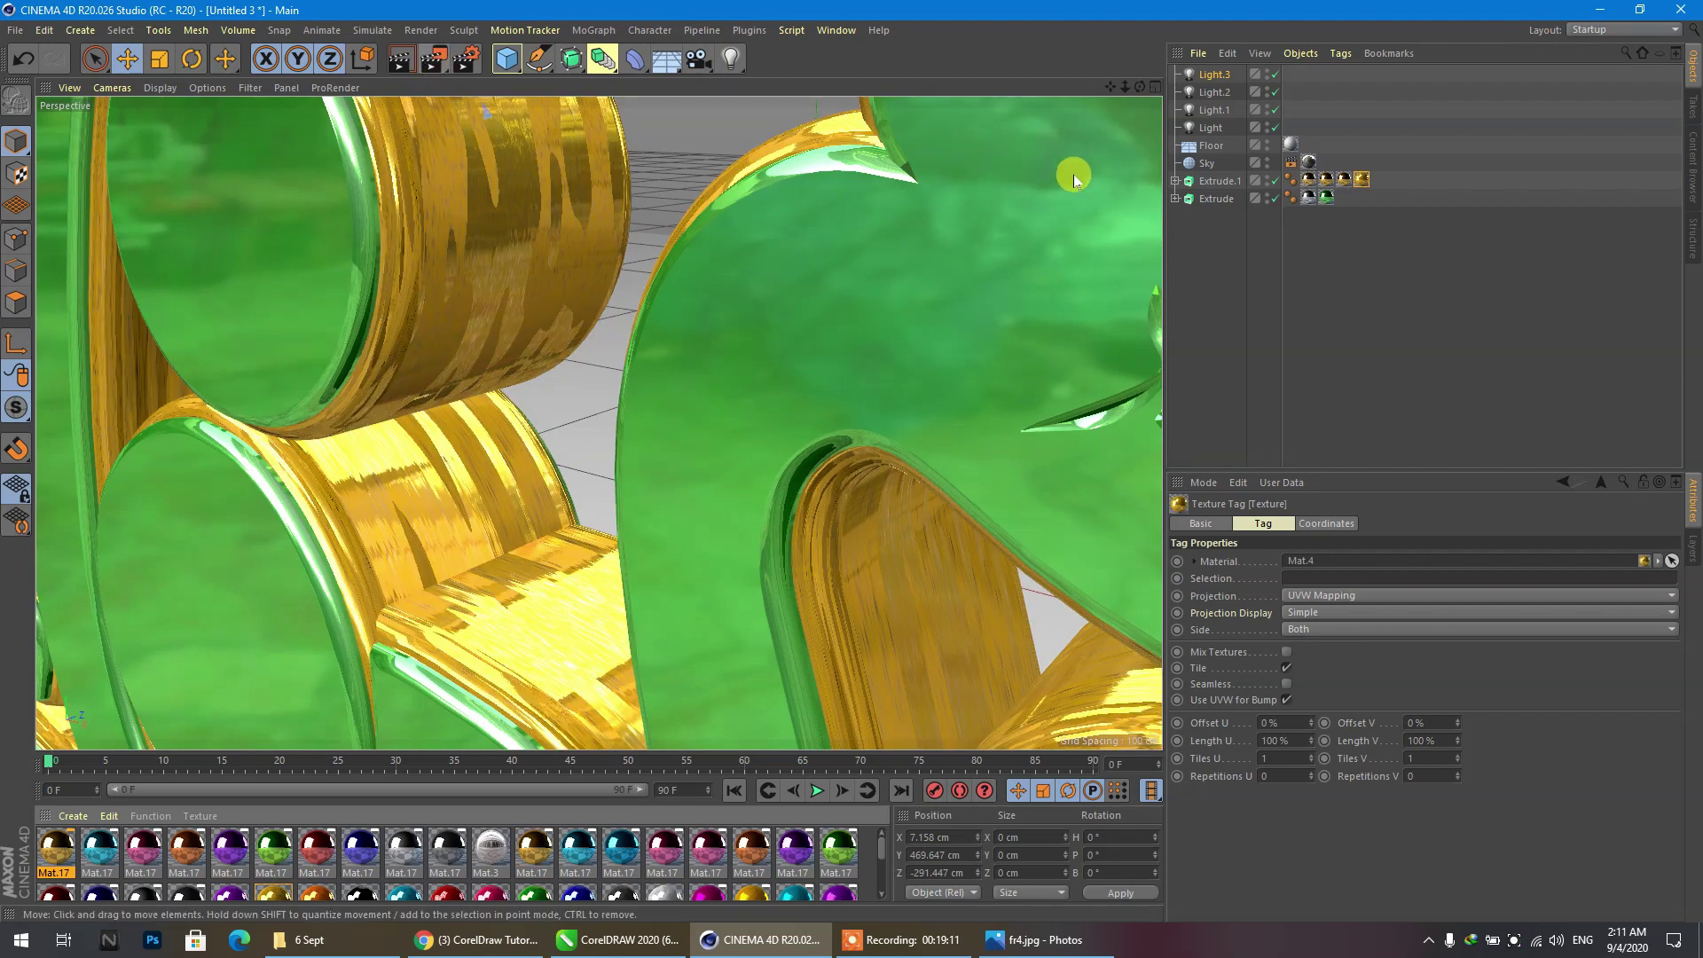
pyautogui.click(1360, 177)
pyautogui.click(1308, 605)
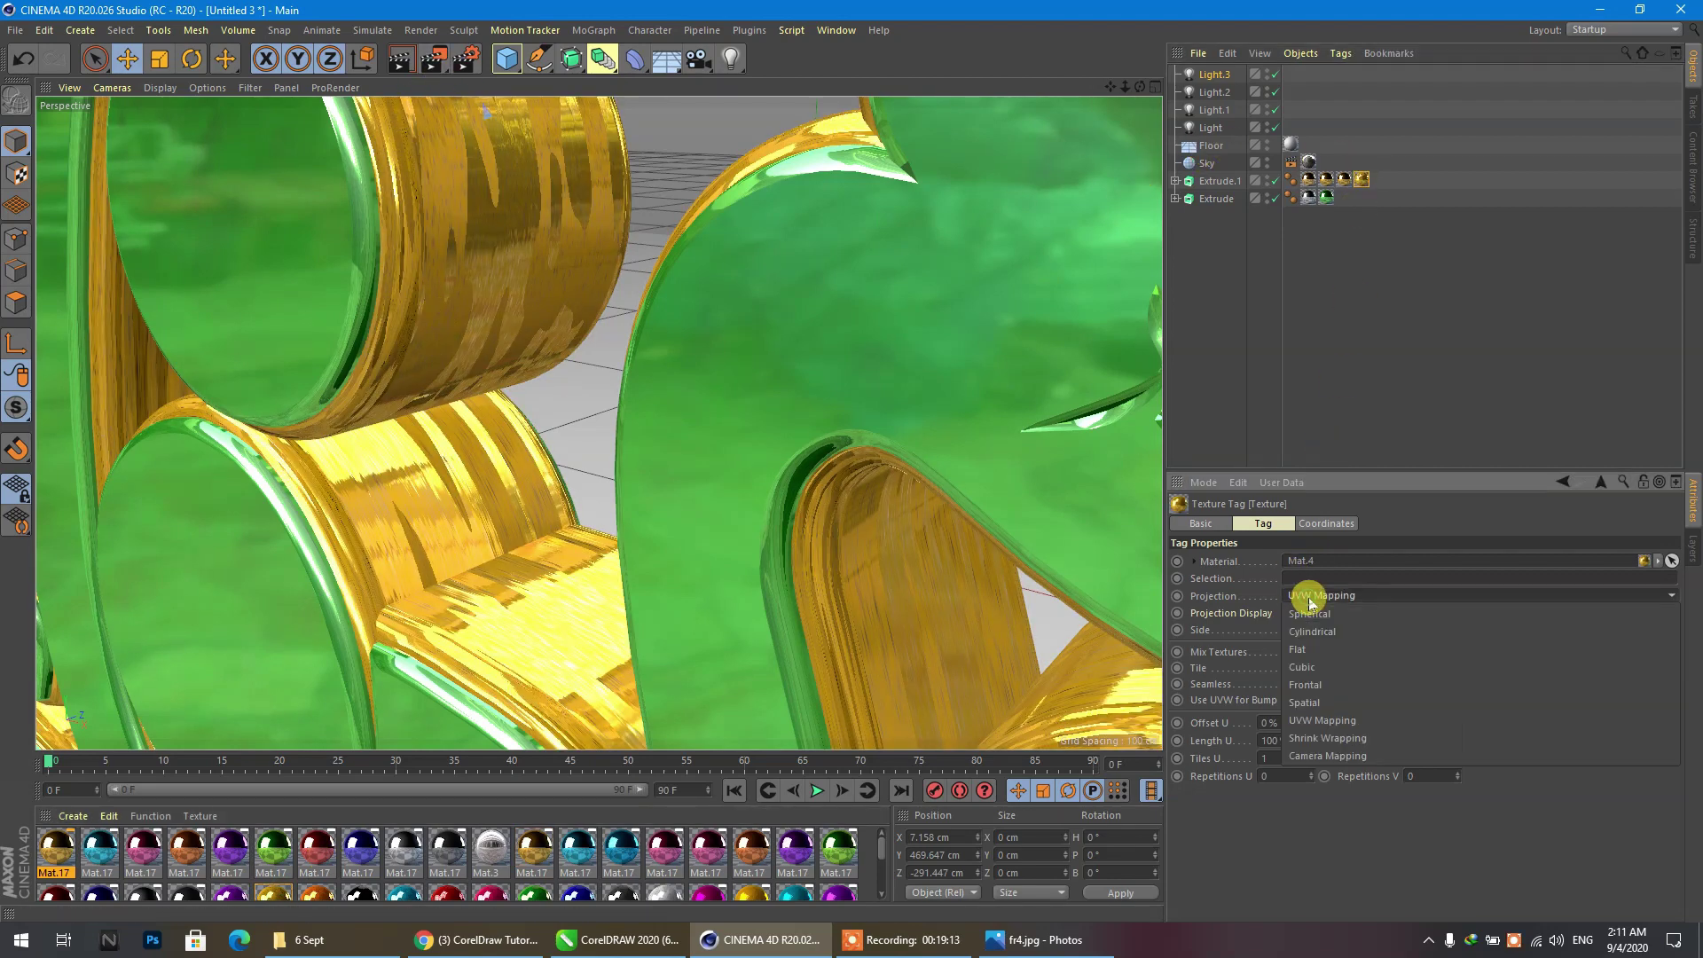
pyautogui.click(1307, 676)
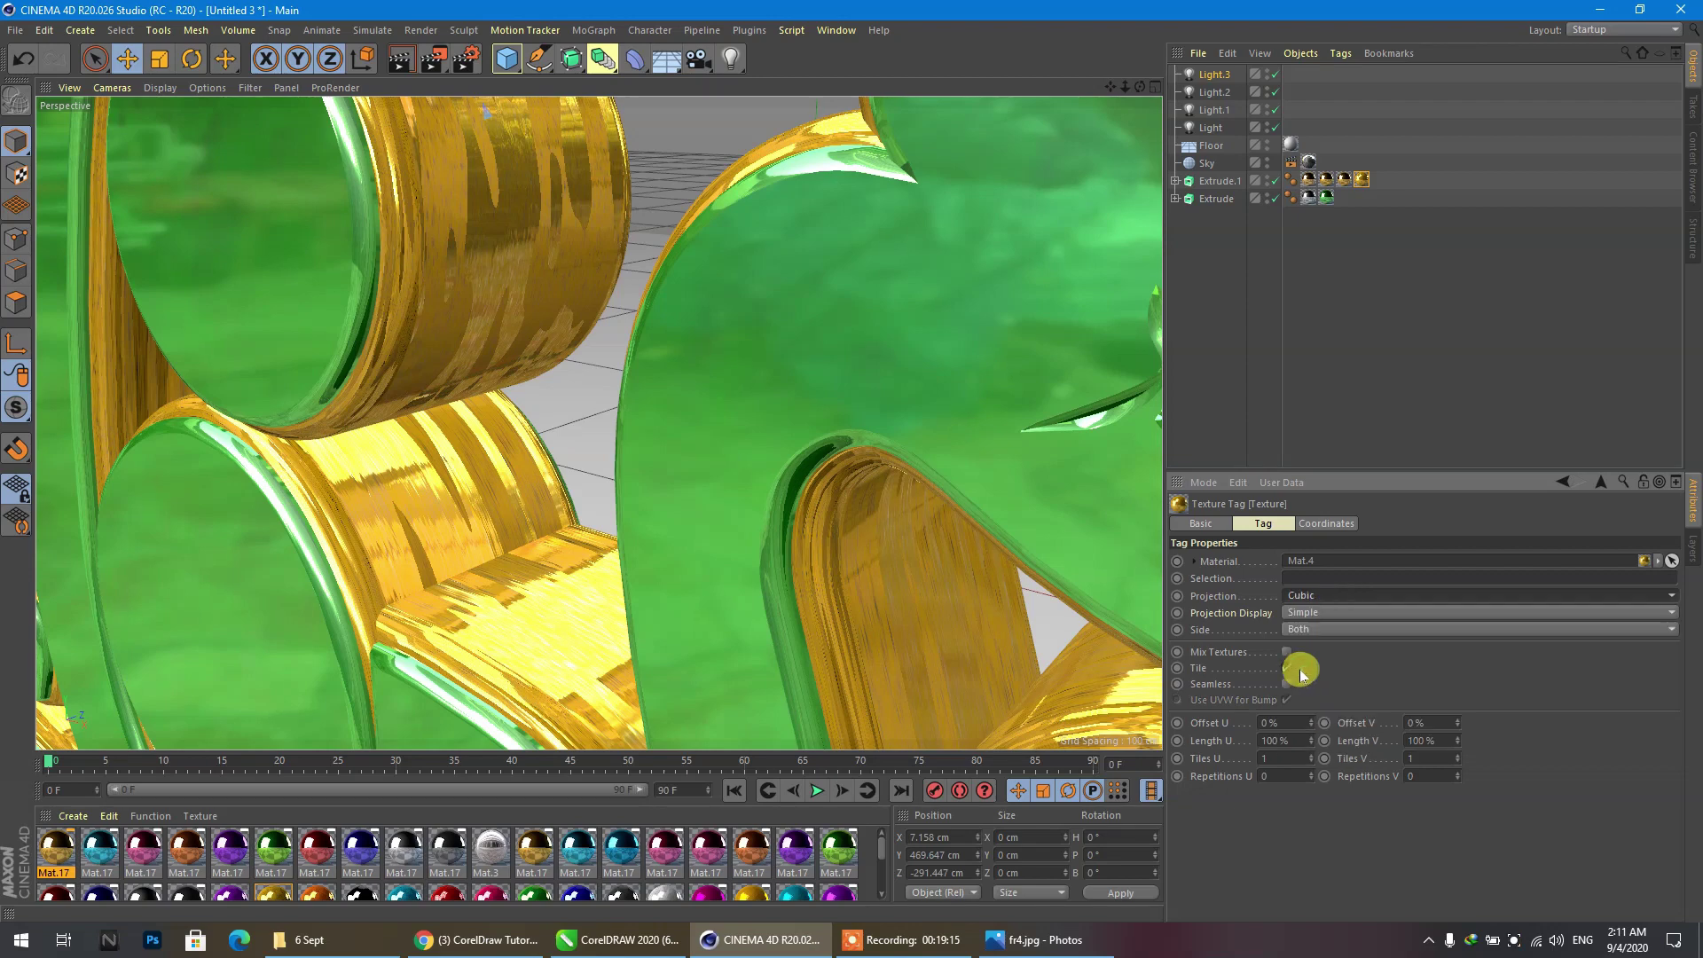
# Render the textured gold sides in the Picture Viewer to check them, then stop the render and close the viewer.
pyautogui.click(433, 58)
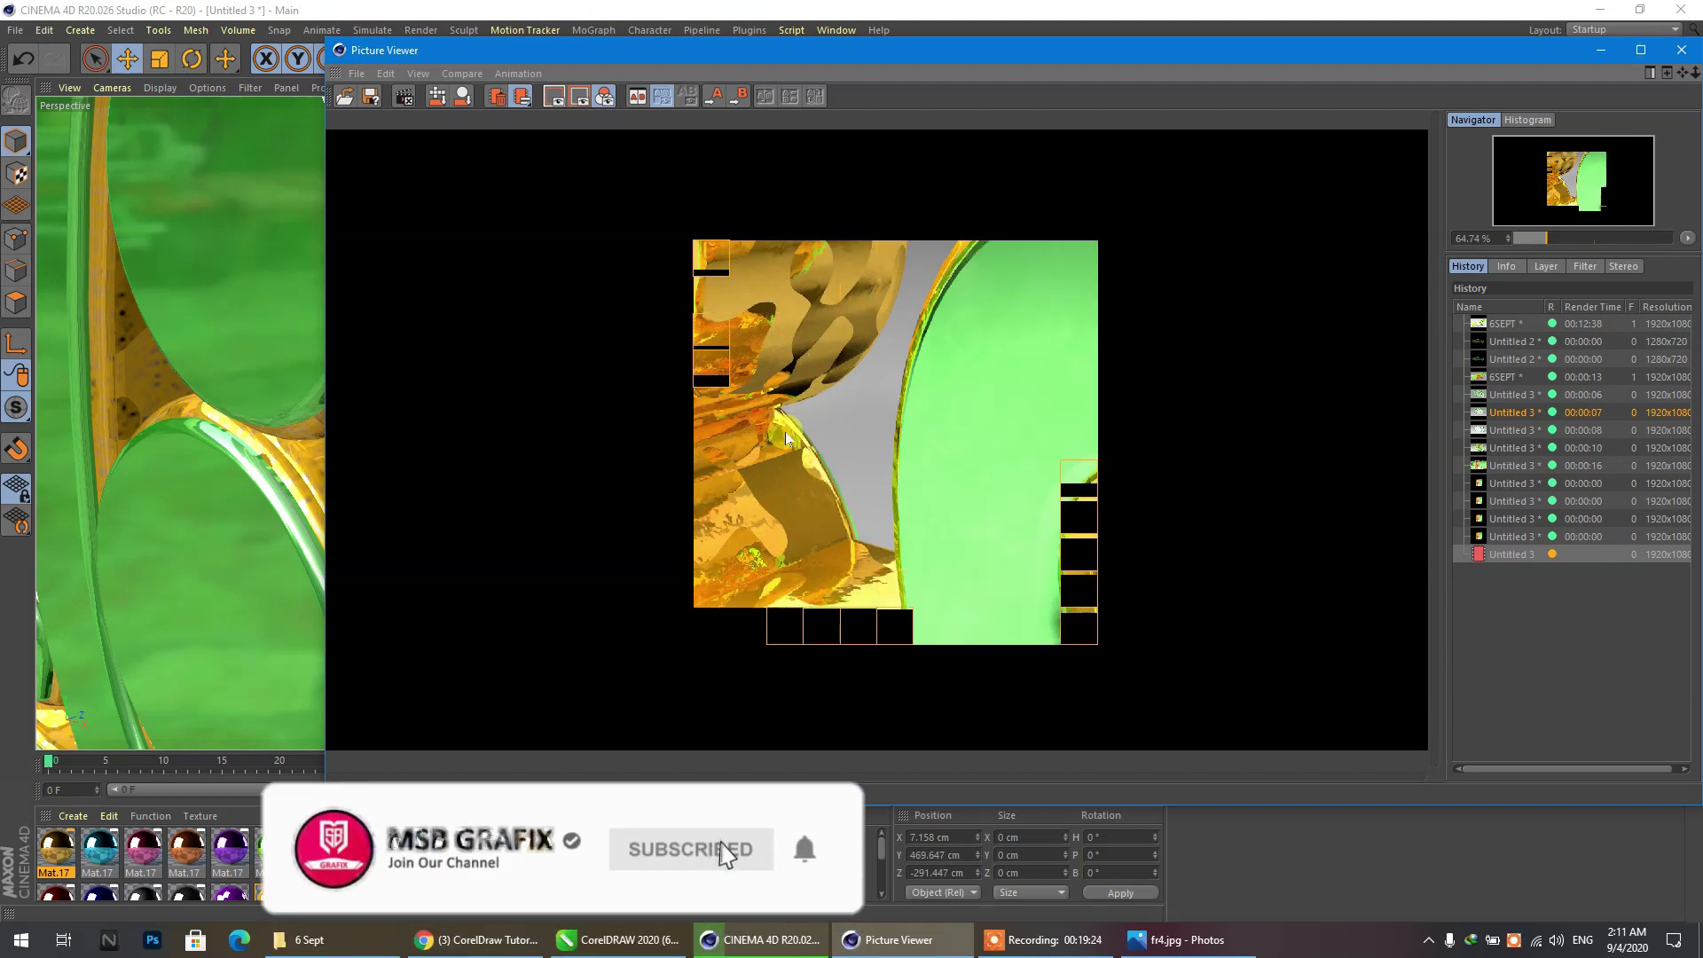
pyautogui.scroll(-3, 343, 865)
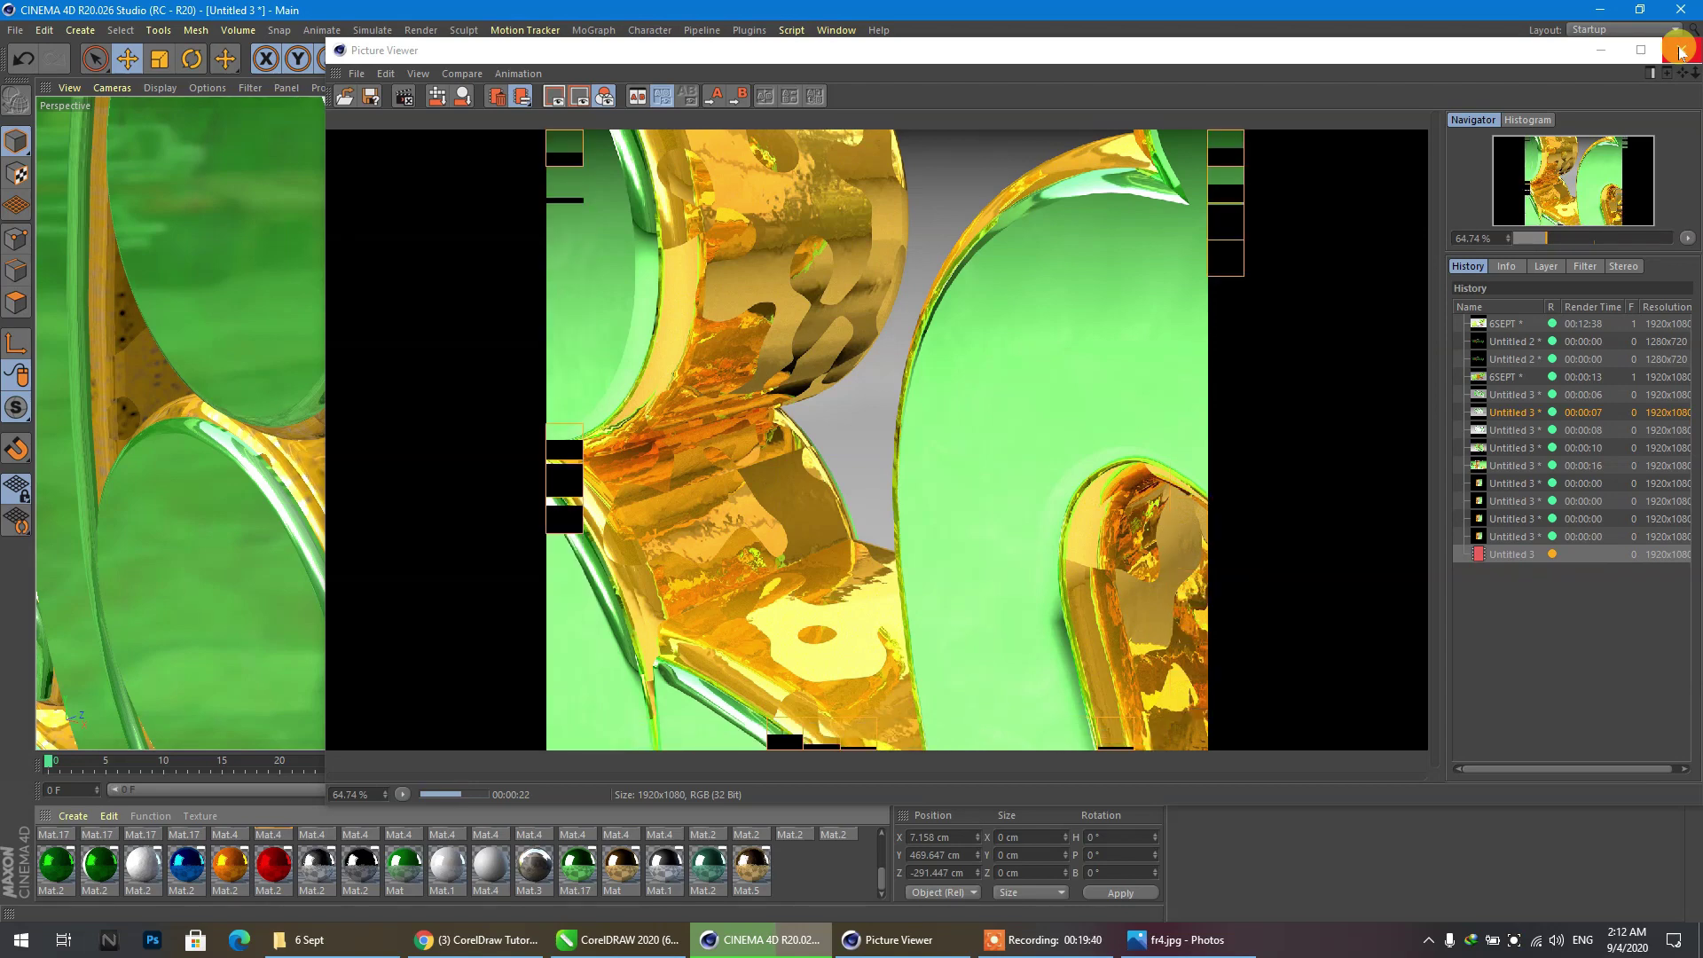
pyautogui.click(1681, 51)
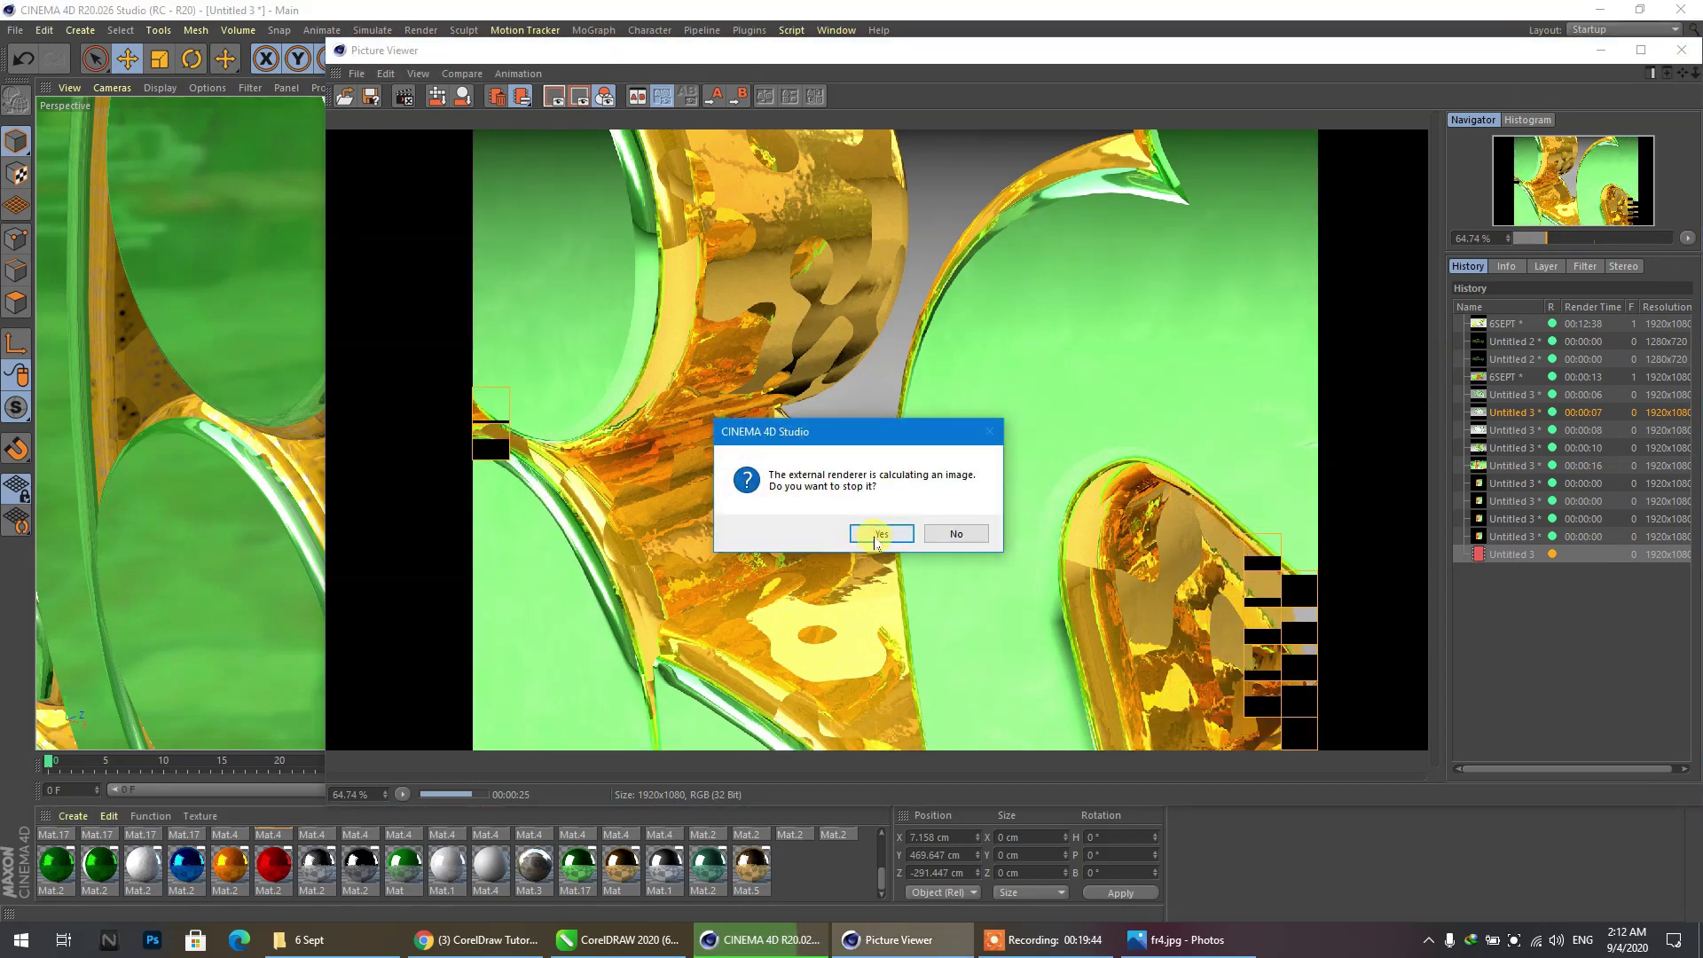
pyautogui.click(881, 534)
# Apply the dark green Mat.2 to Extrude and set its texture tag's projection to Cubic.
pyautogui.moveTo(49, 885); pyautogui.dragTo(191, 602)
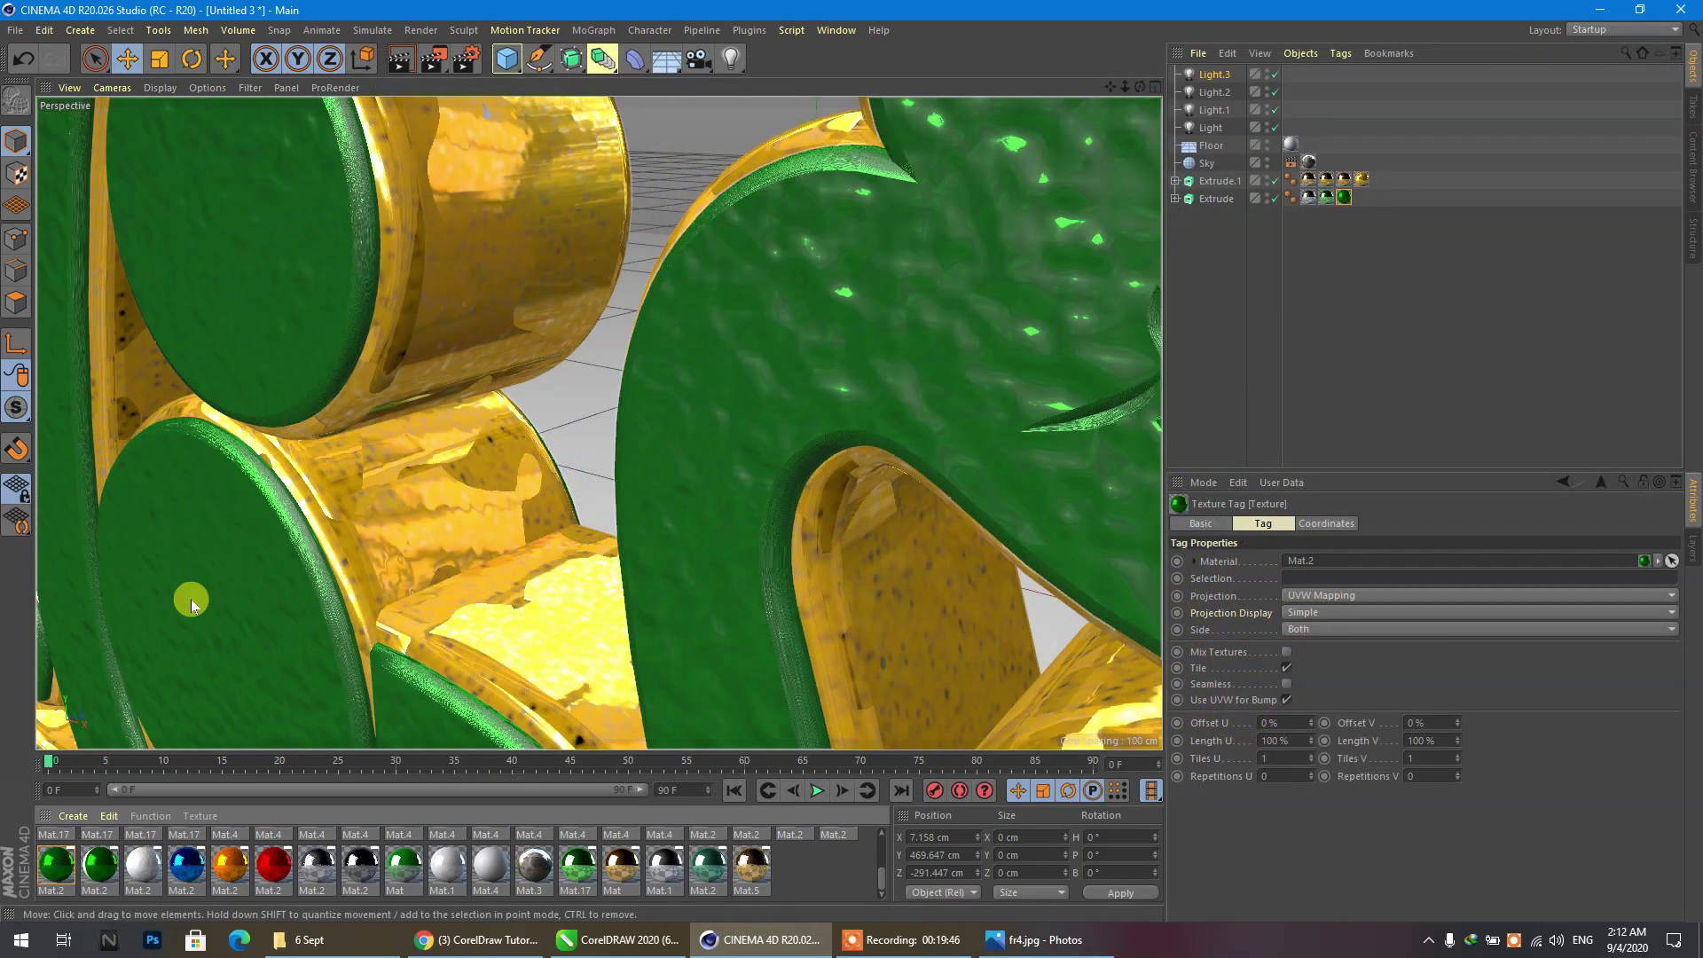
pyautogui.click(1347, 195)
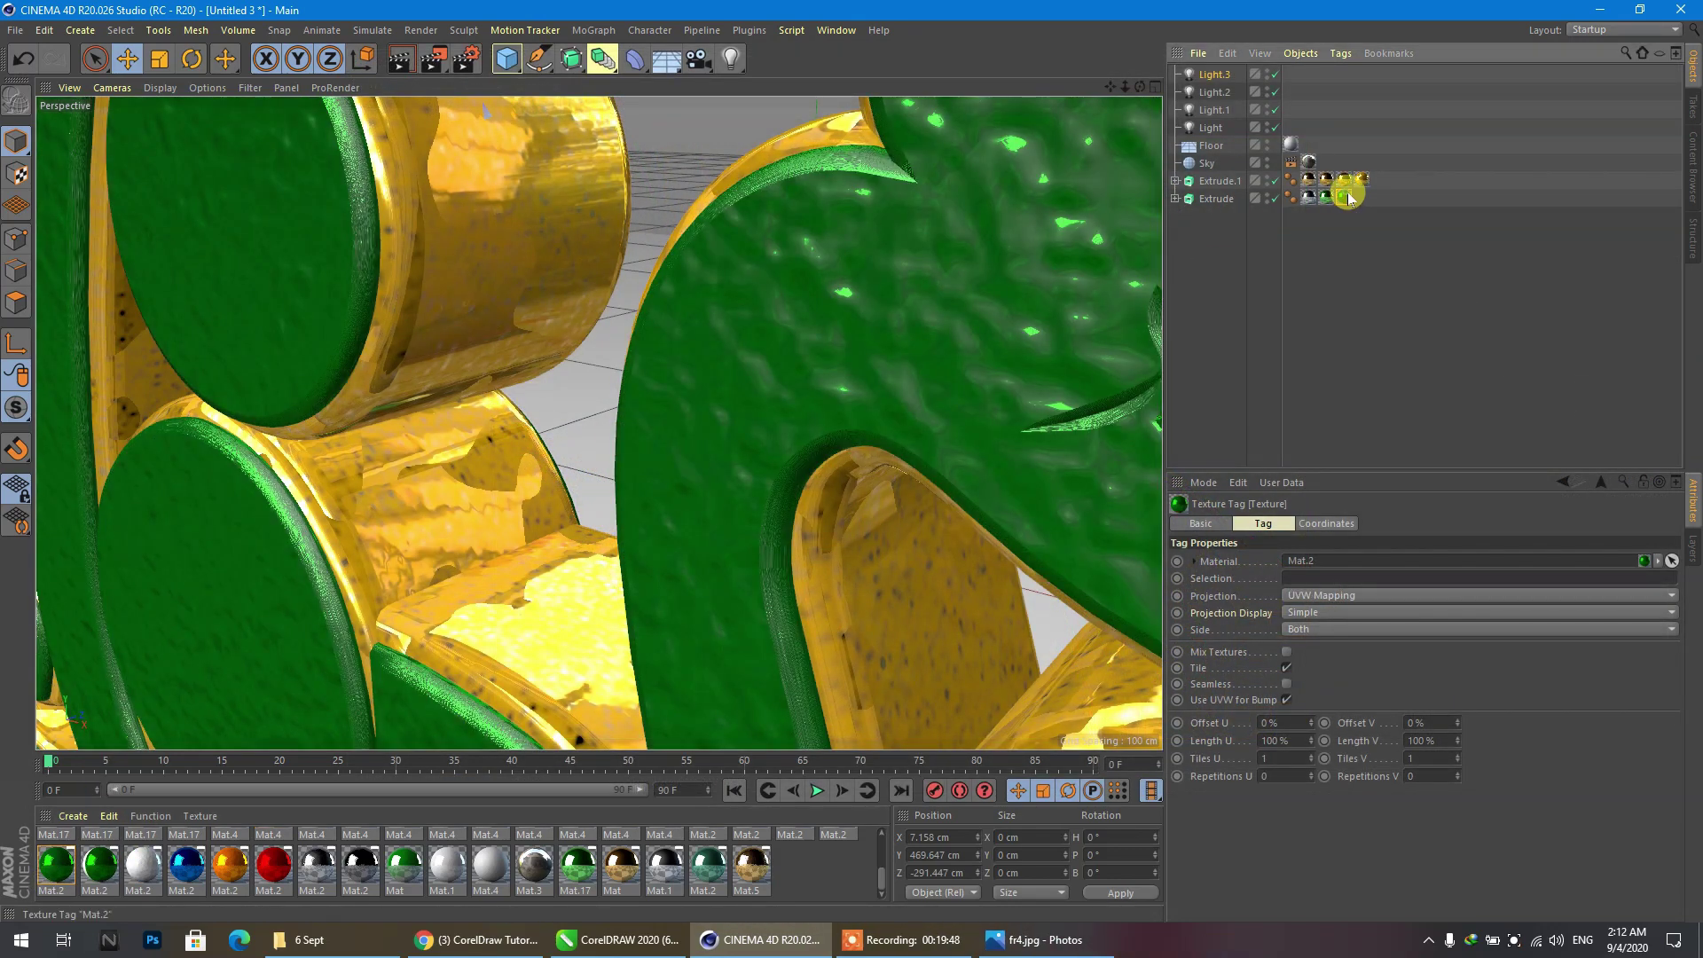
pyautogui.click(1304, 595)
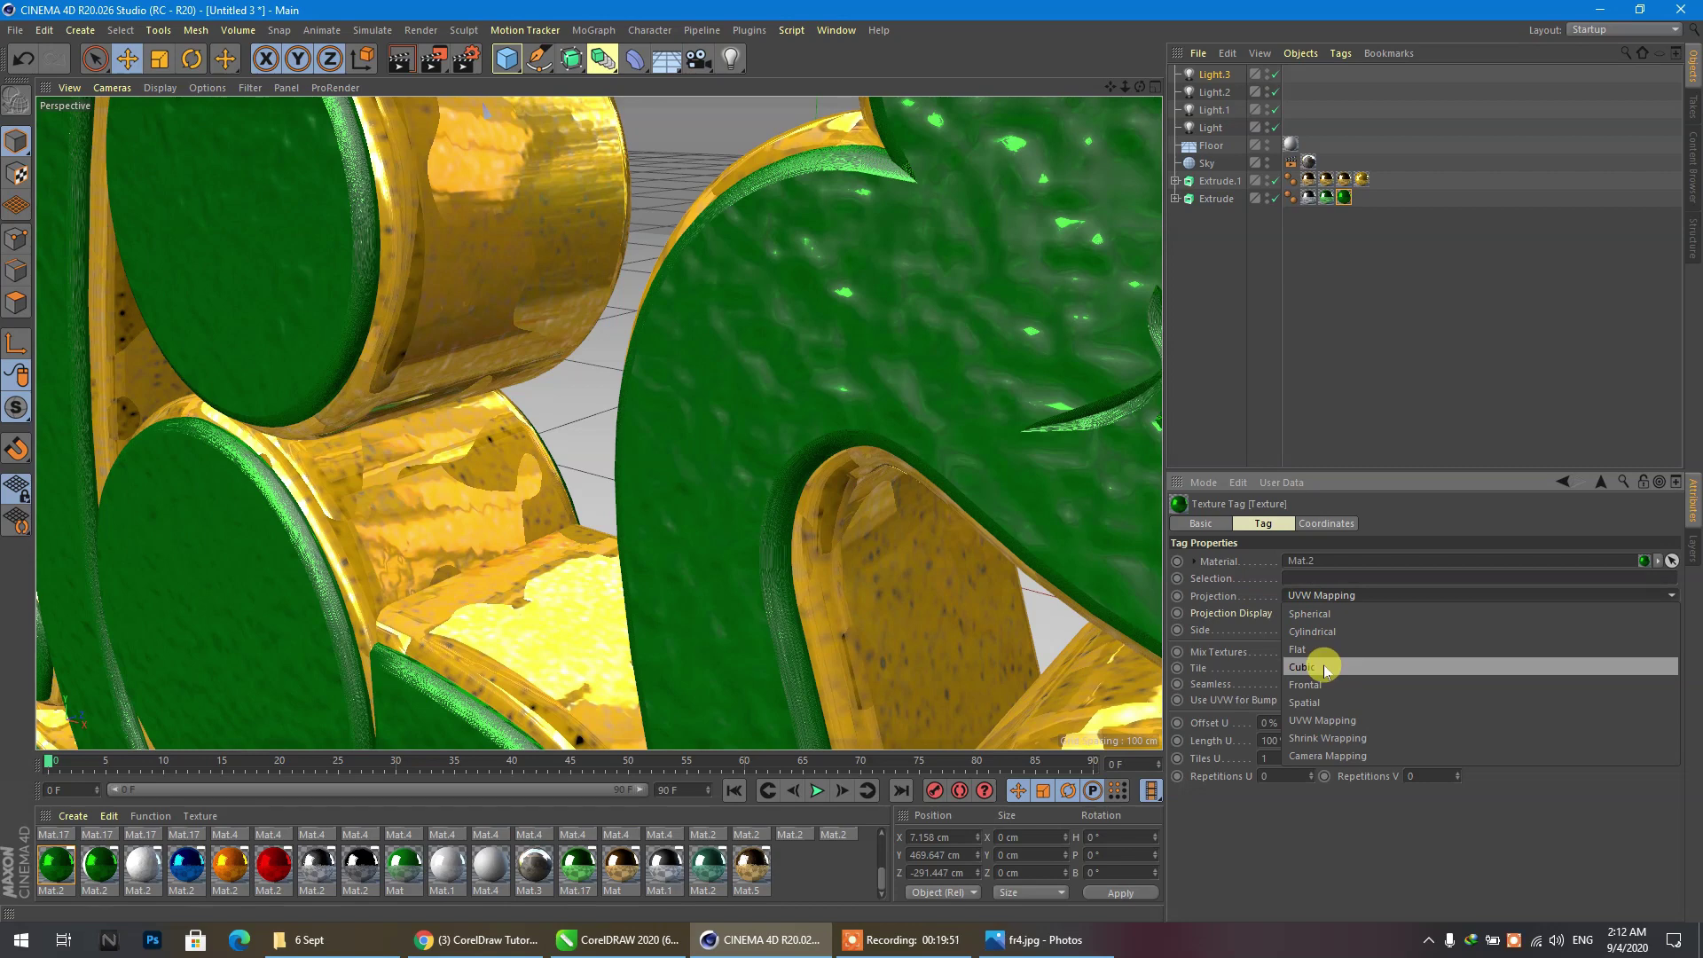
pyautogui.click(1323, 665)
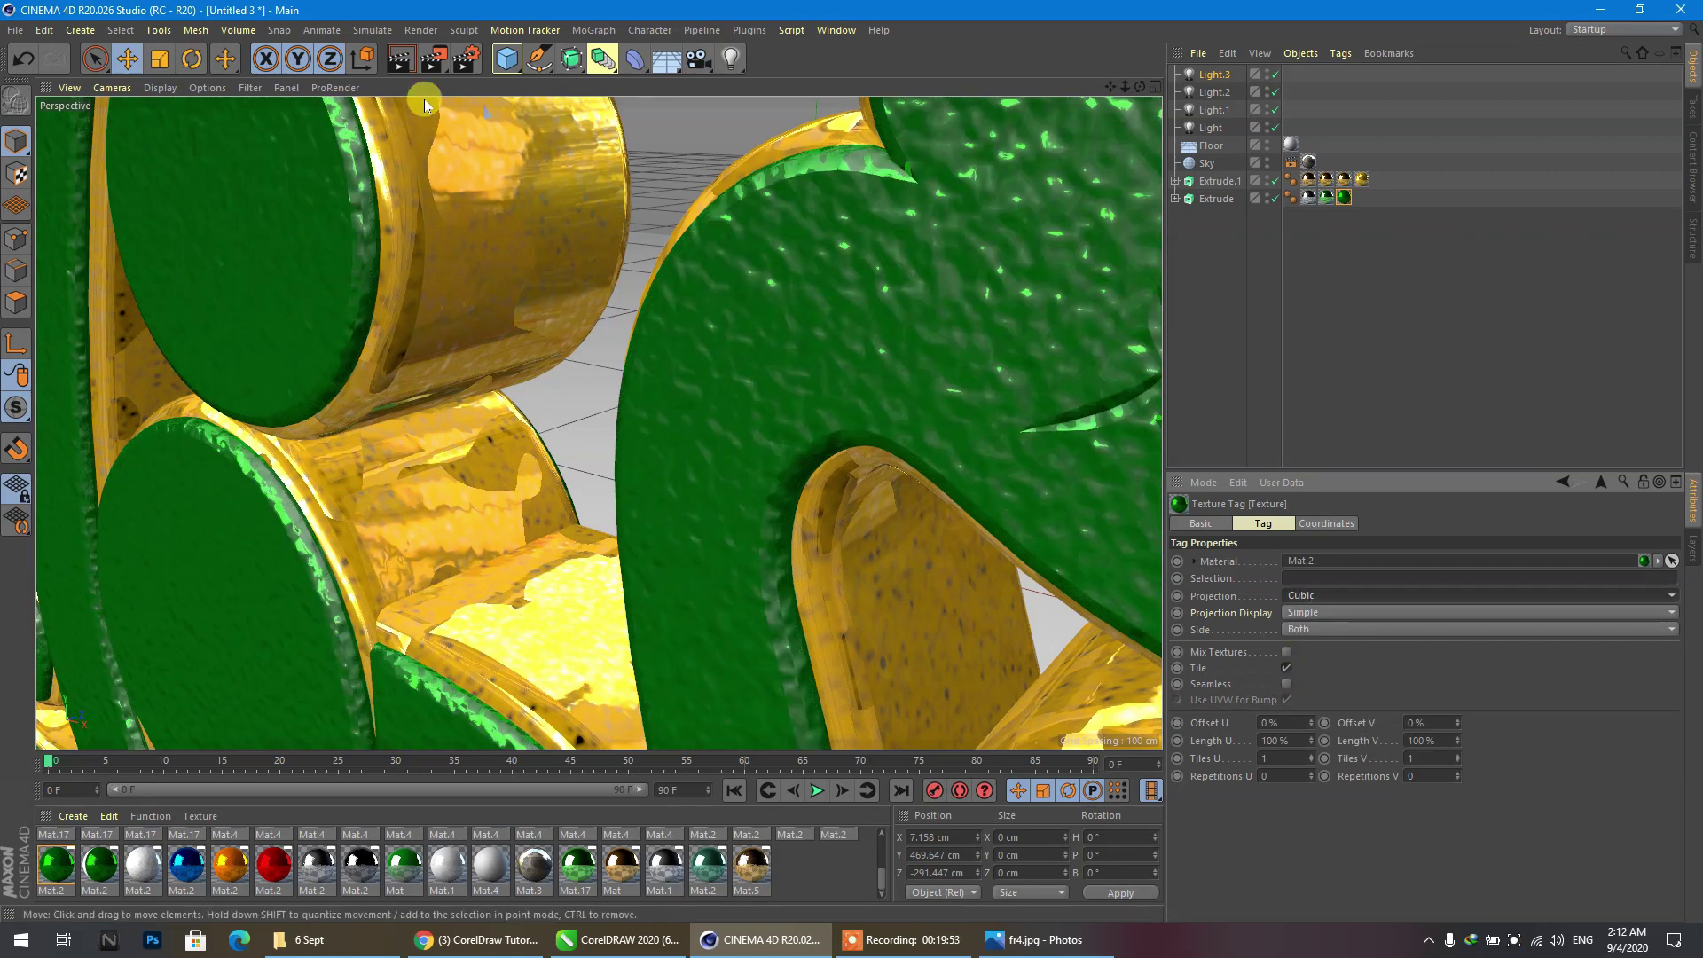
# Start a render of the bumpy green faces in the Picture Viewer, then minimise it and return to the scene.
pyautogui.click(434, 60)
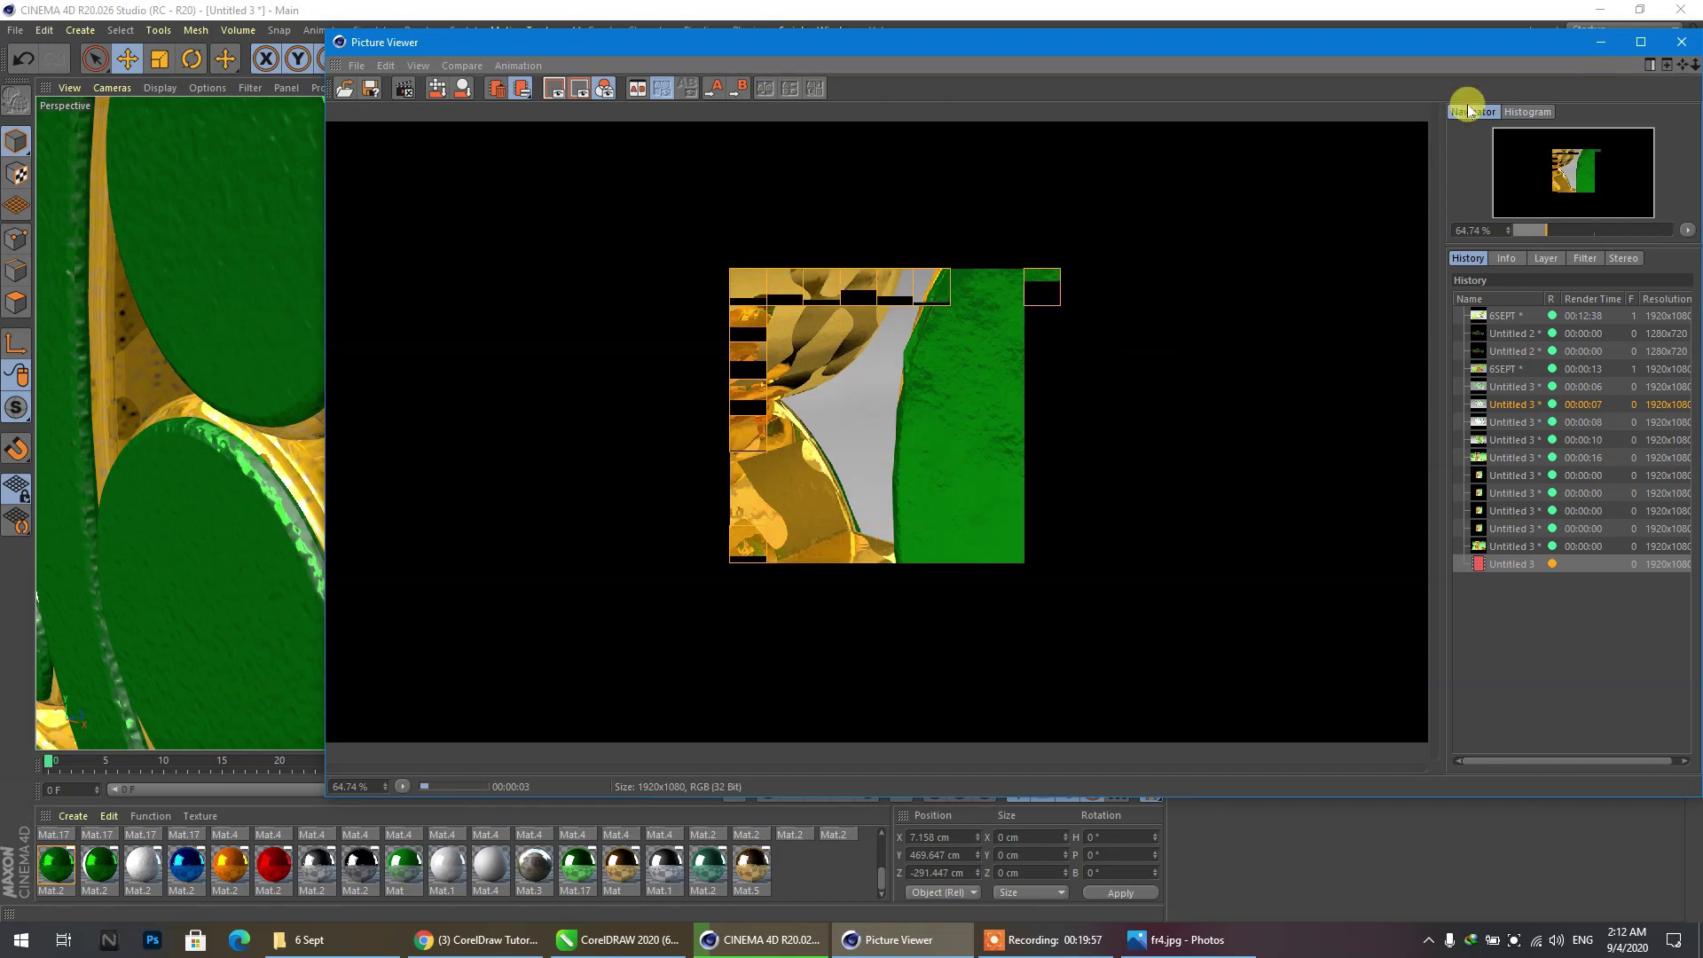
pyautogui.click(1600, 42)
pyautogui.scroll(-5, 635, 312)
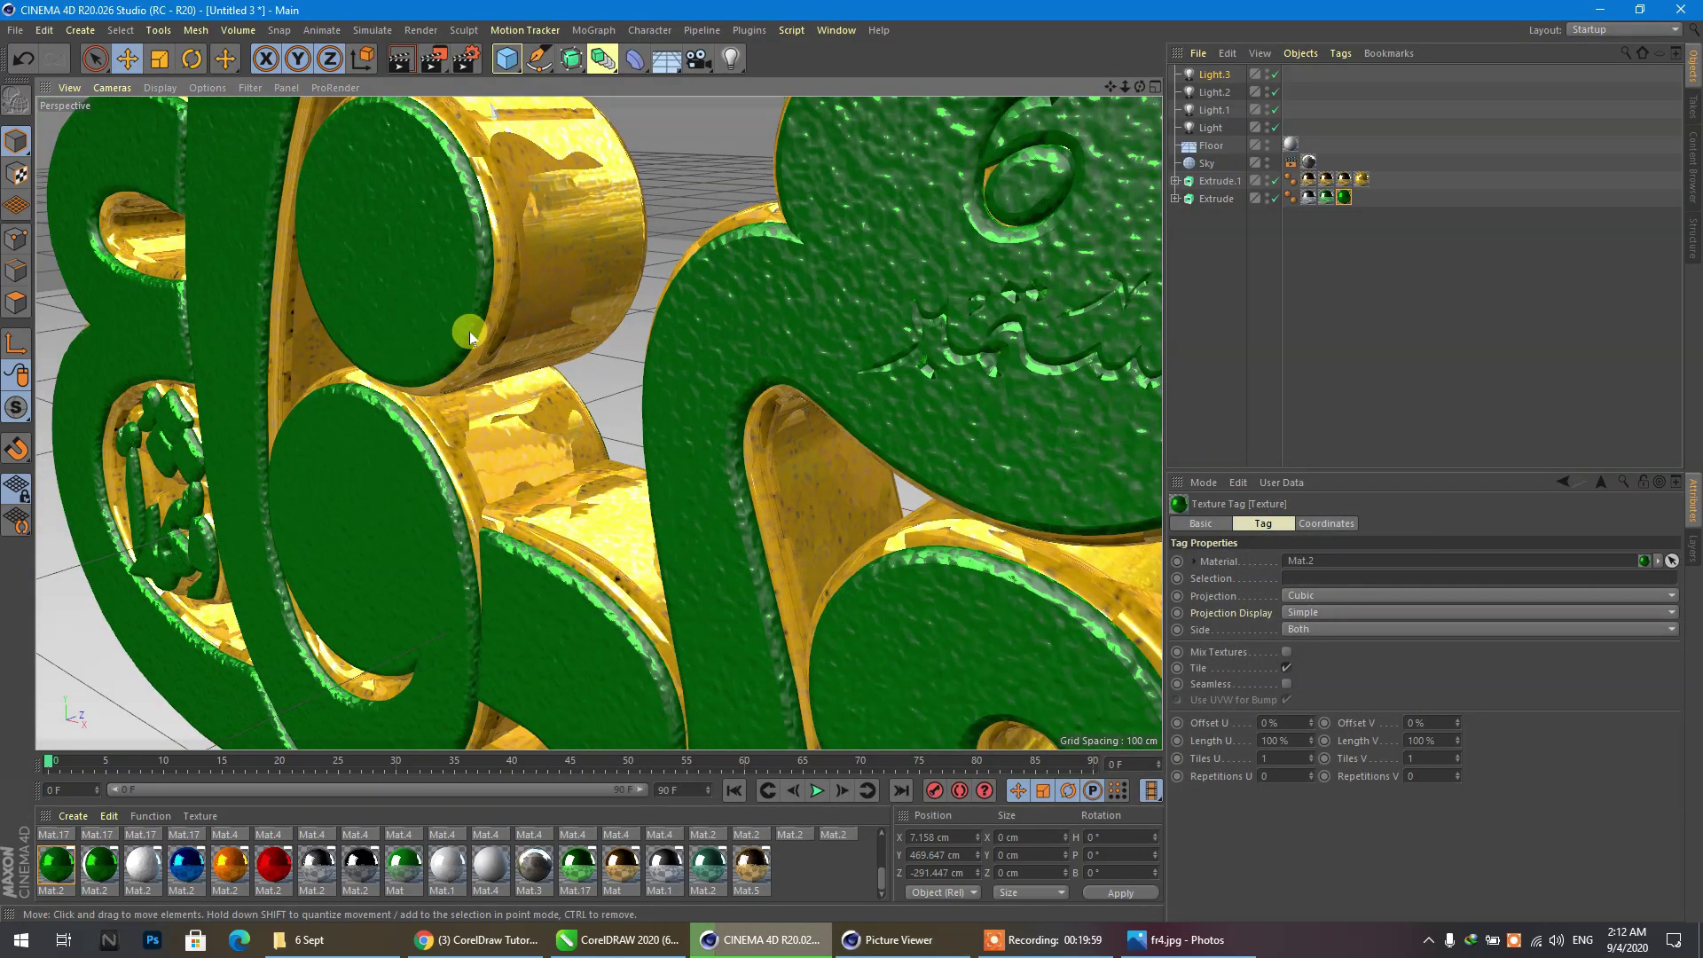
# Limit the dark green Mat.2 texture tag on Extrude to the lettering's rounded front edges with a selection restriction.
pyautogui.scroll(-6, 439, 332)
pyautogui.scroll(1, 439, 331)
pyautogui.click(744, 359)
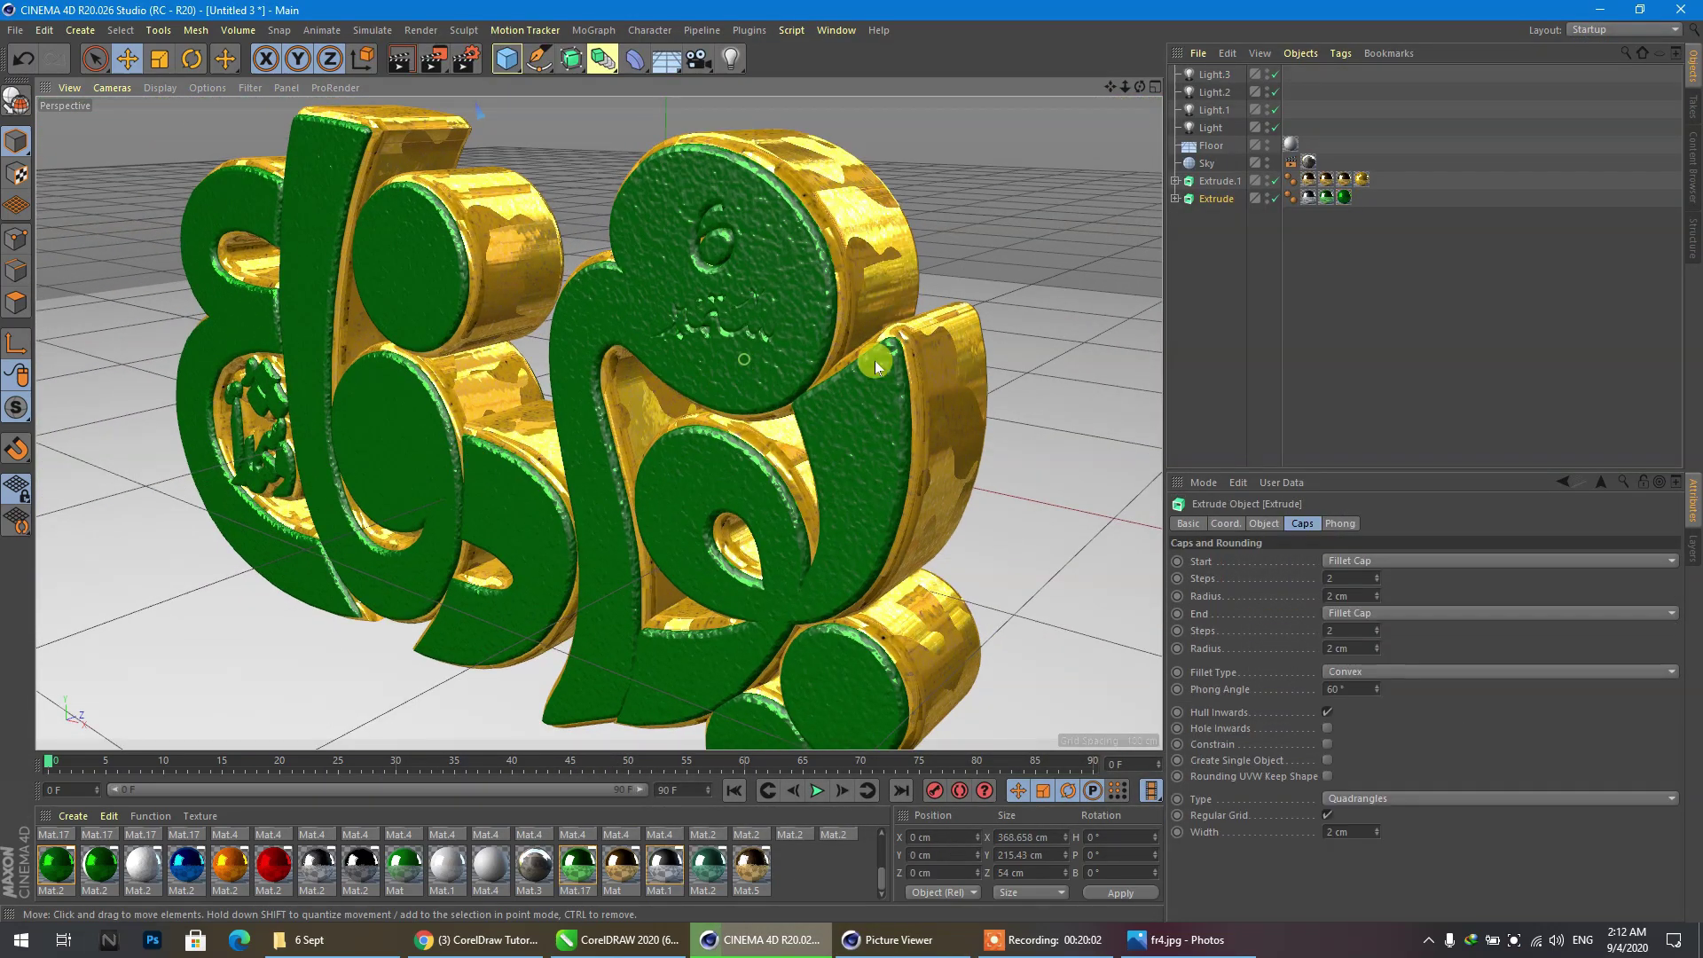
pyautogui.click(1346, 197)
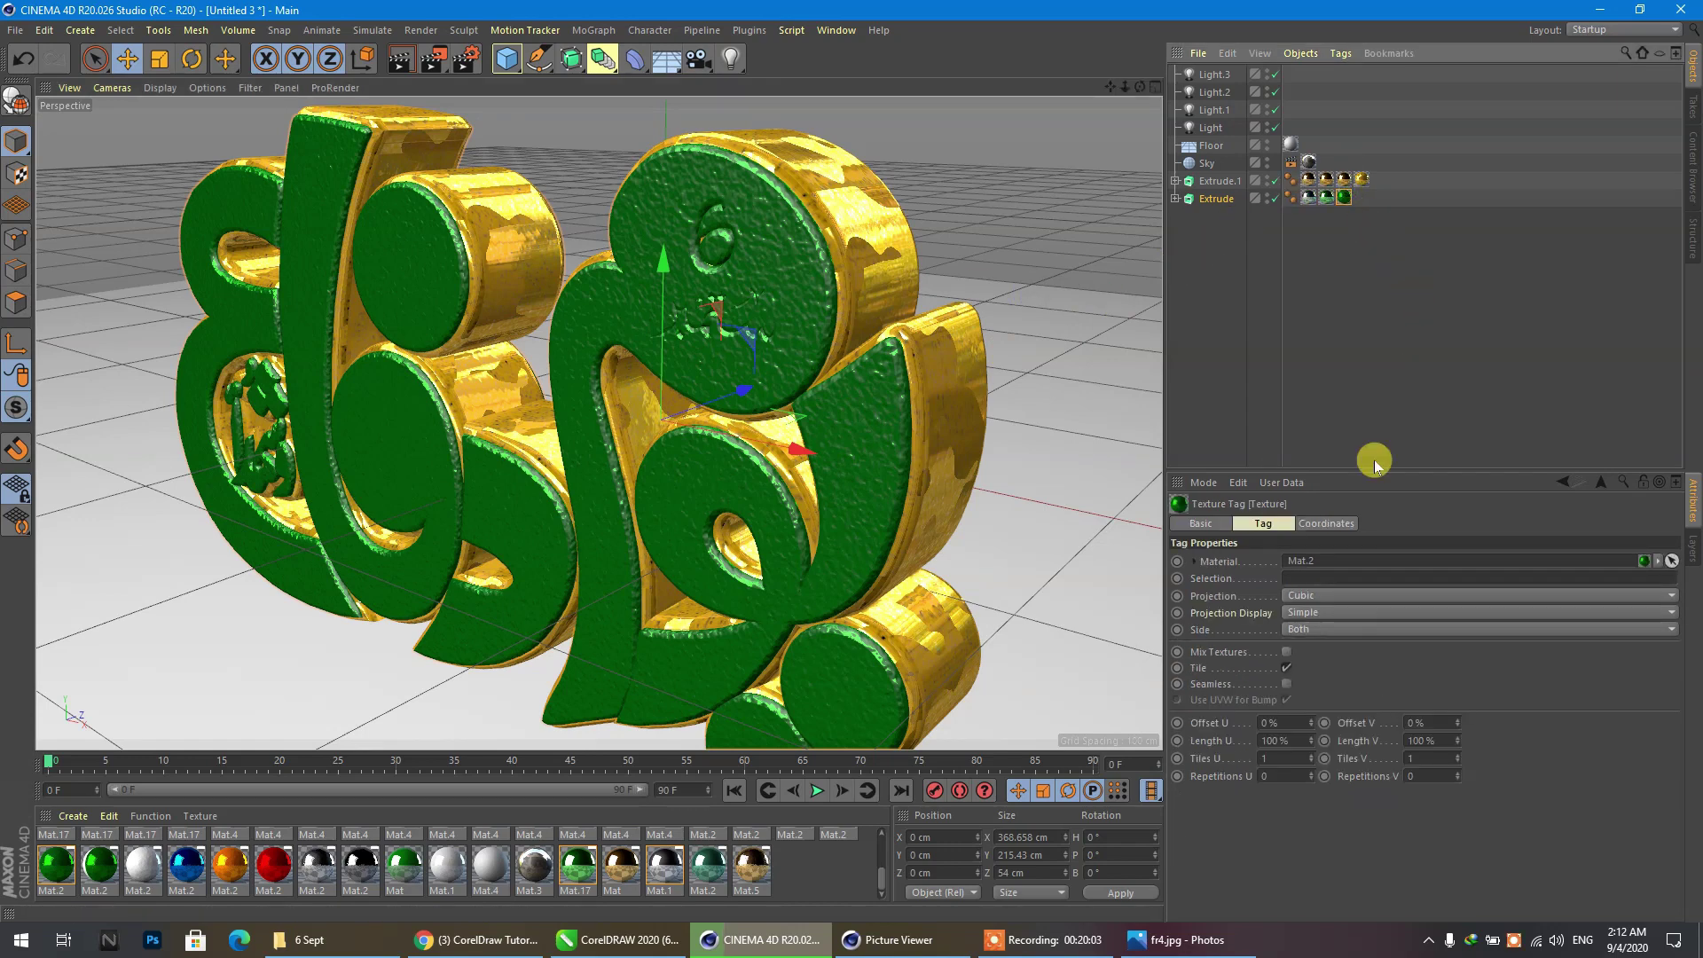
pyautogui.click(1298, 581)
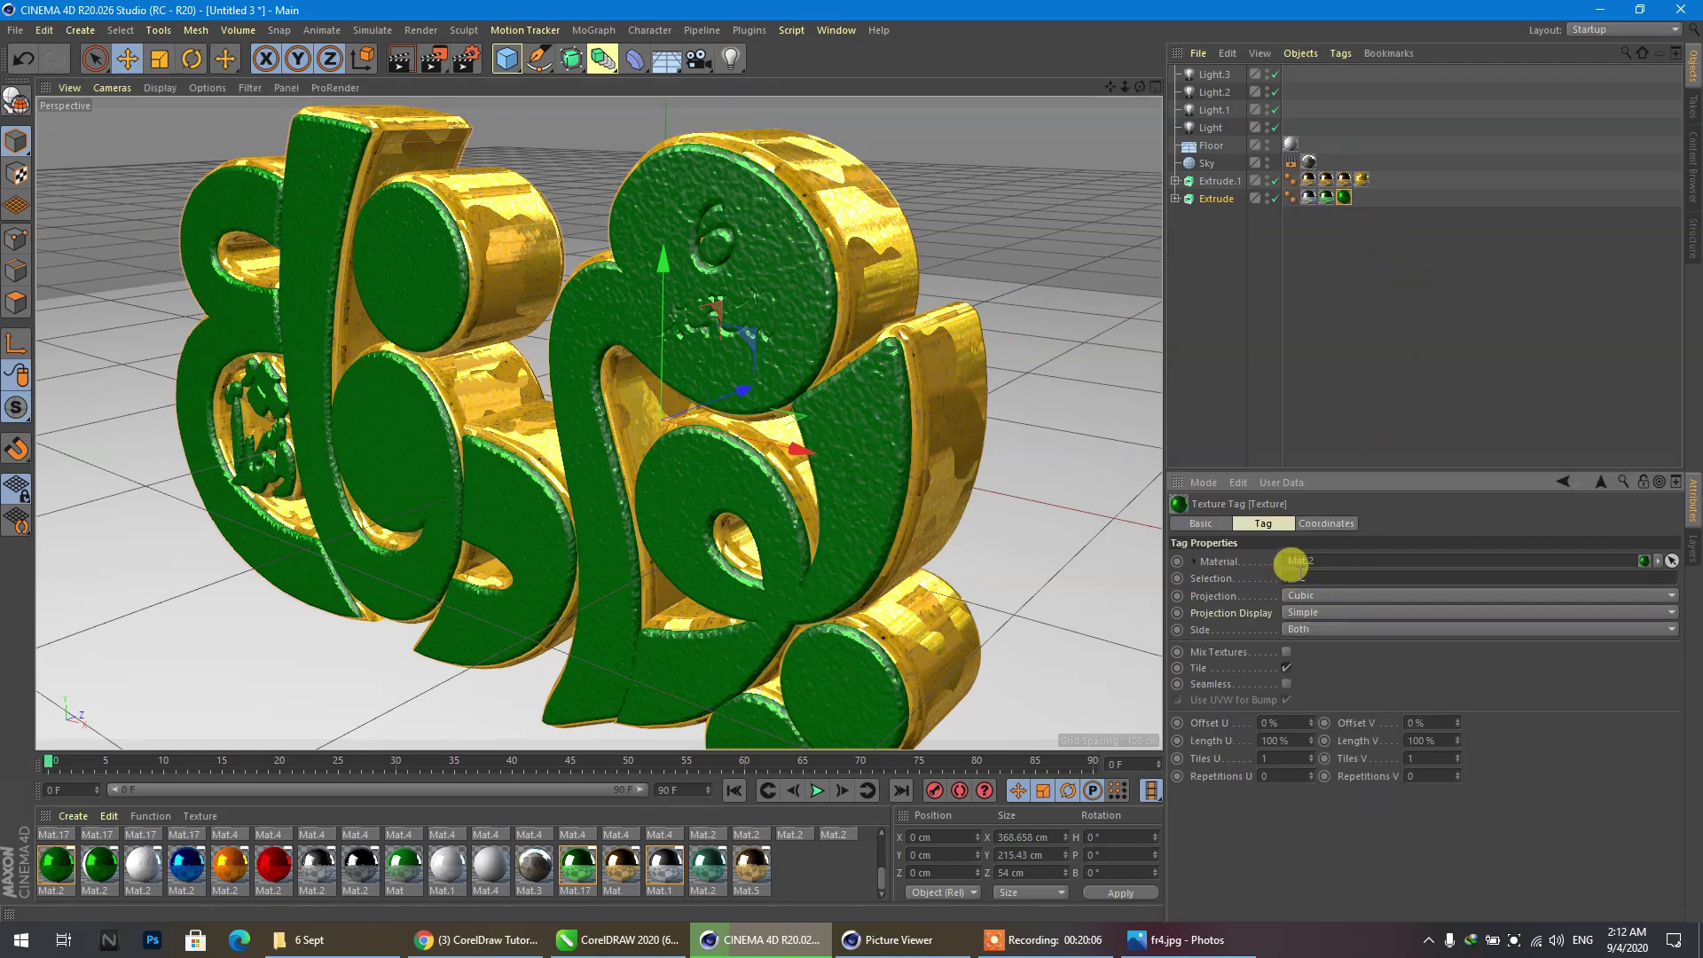
pyautogui.click(1330, 393)
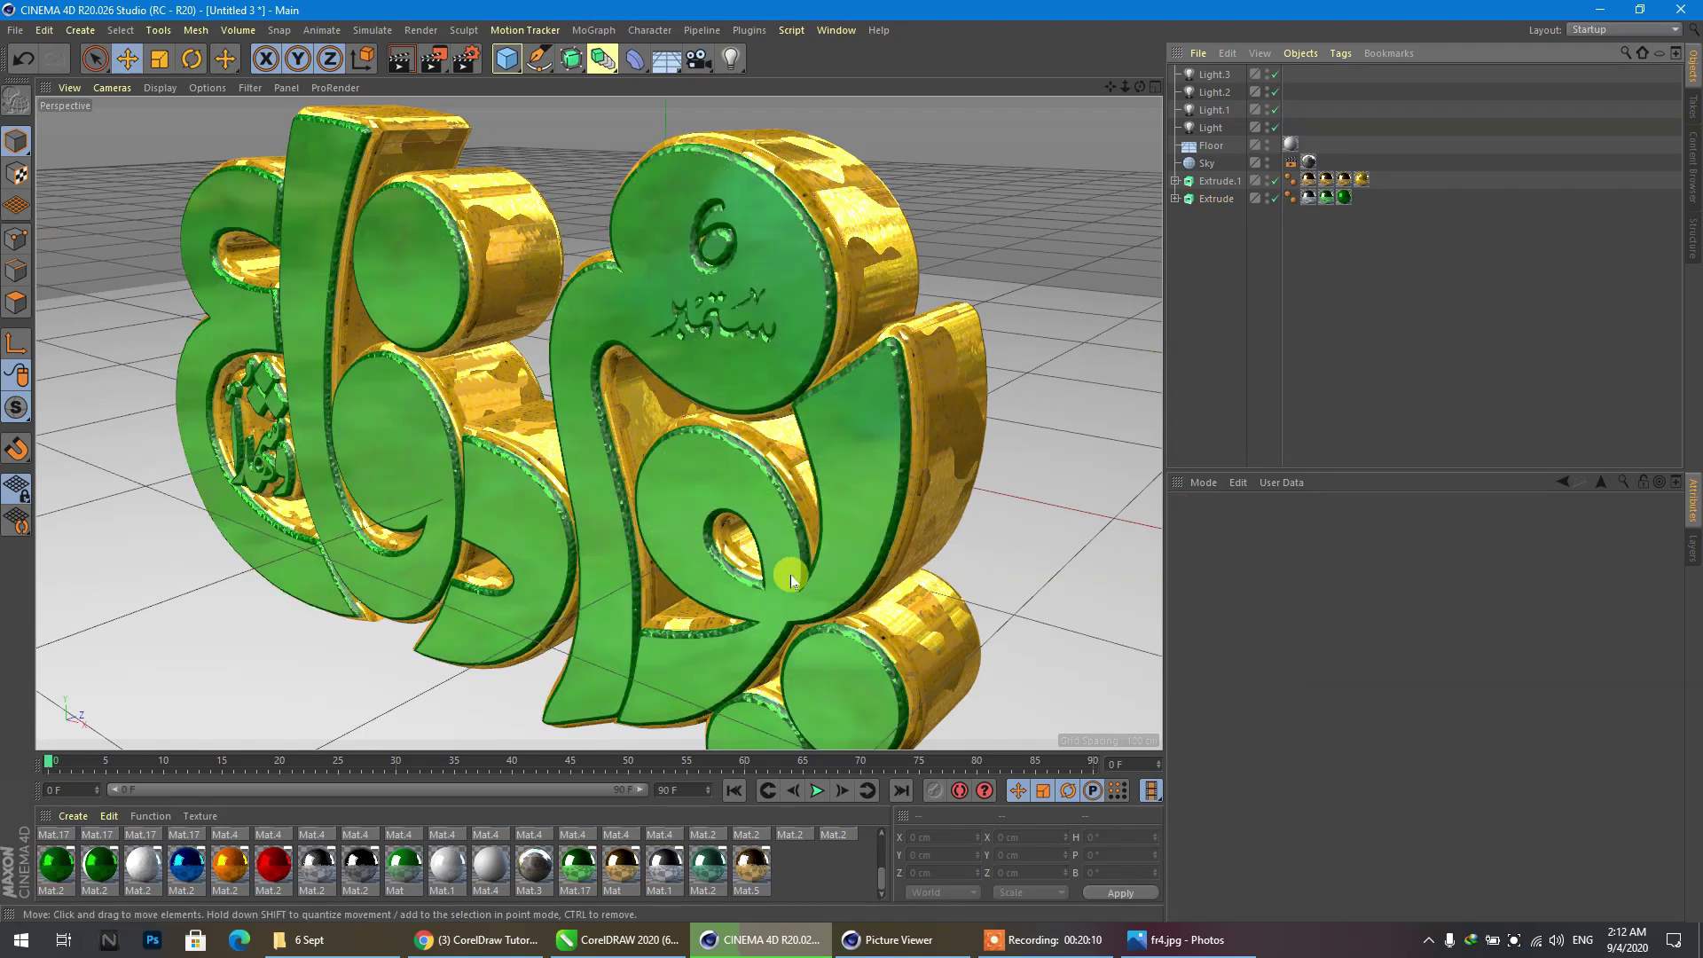
# Try the red Mat.2 on Extrude's front-face texture tag and replace it with the white Mat.1.
pyautogui.moveTo(259, 876); pyautogui.dragTo(1327, 203)
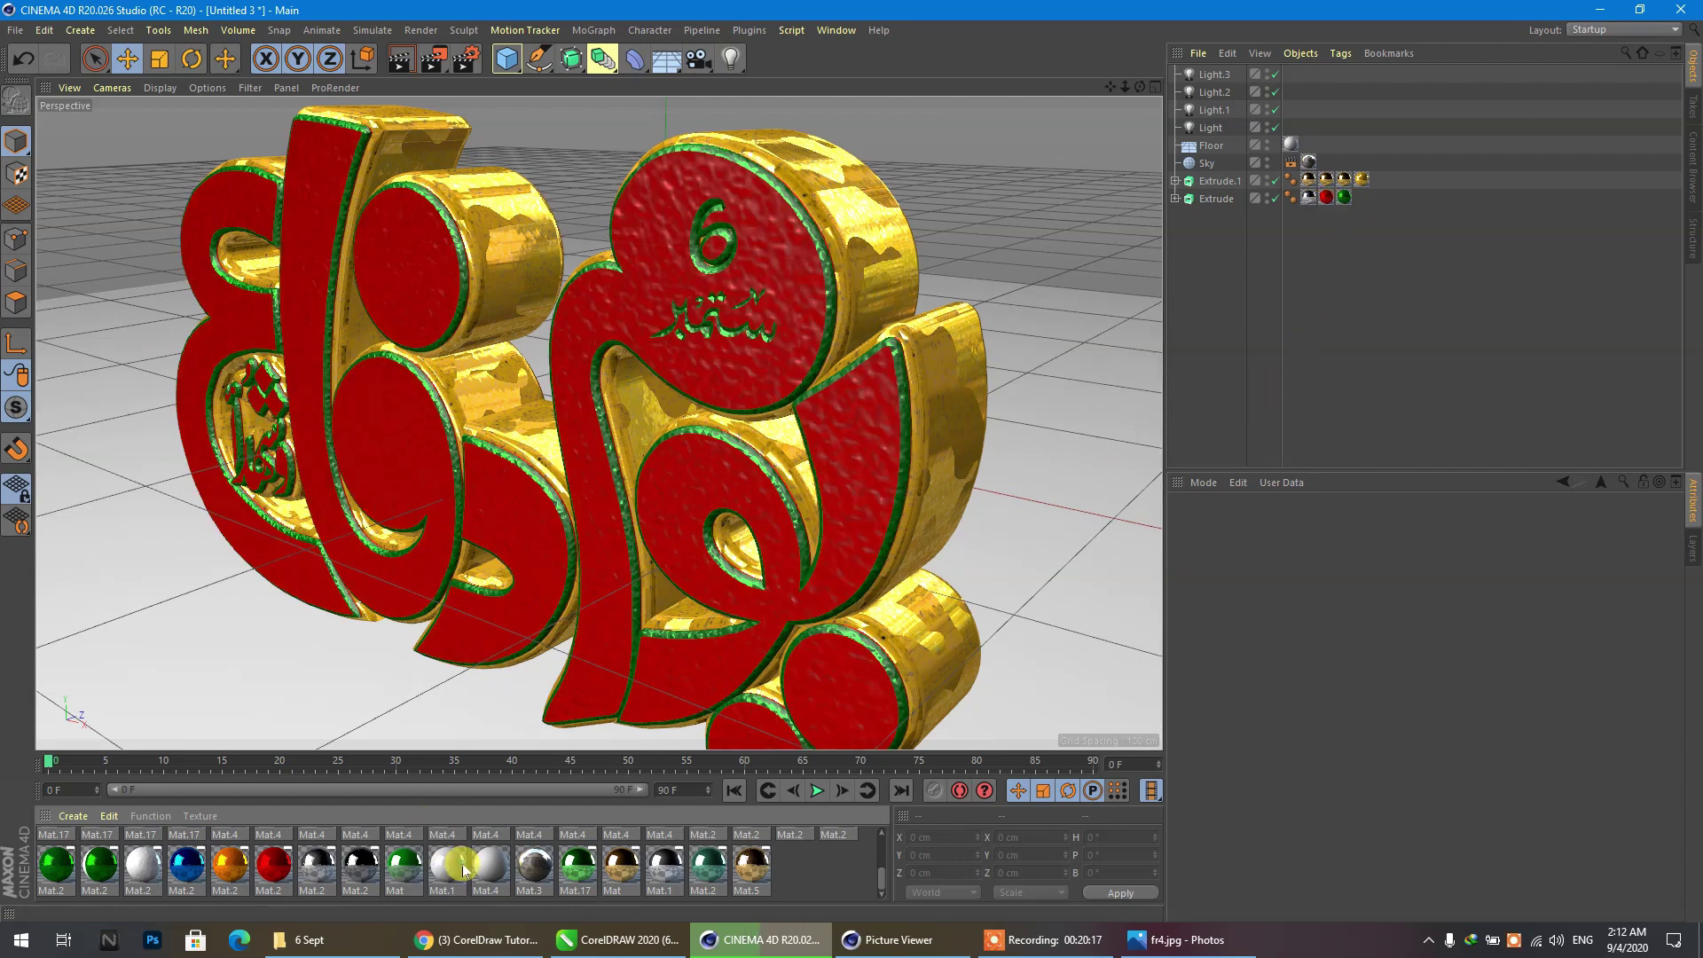
pyautogui.moveTo(459, 864); pyautogui.dragTo(1162, 313)
pyautogui.moveTo(1322, 201); pyautogui.dragTo(1321, 202)
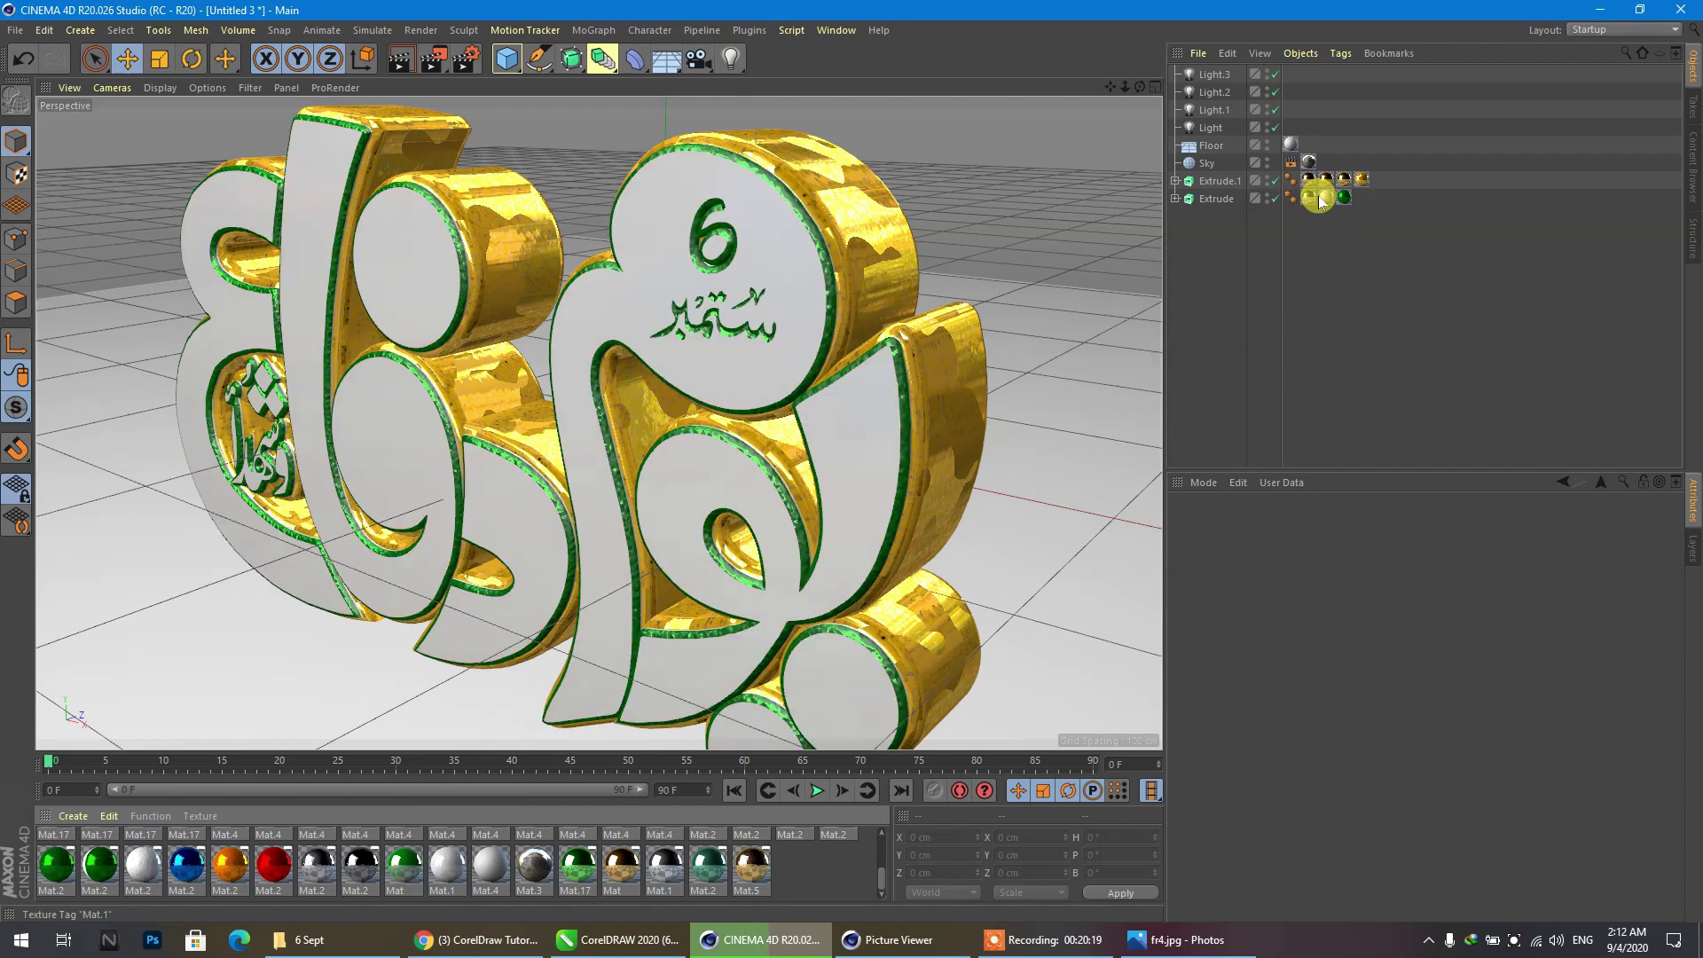
# Switch to CorelDRAW, open azadi_14.cdr from the Welcome Screen and look over the green Azadi poster and its lettering.
pyautogui.click(621, 940)
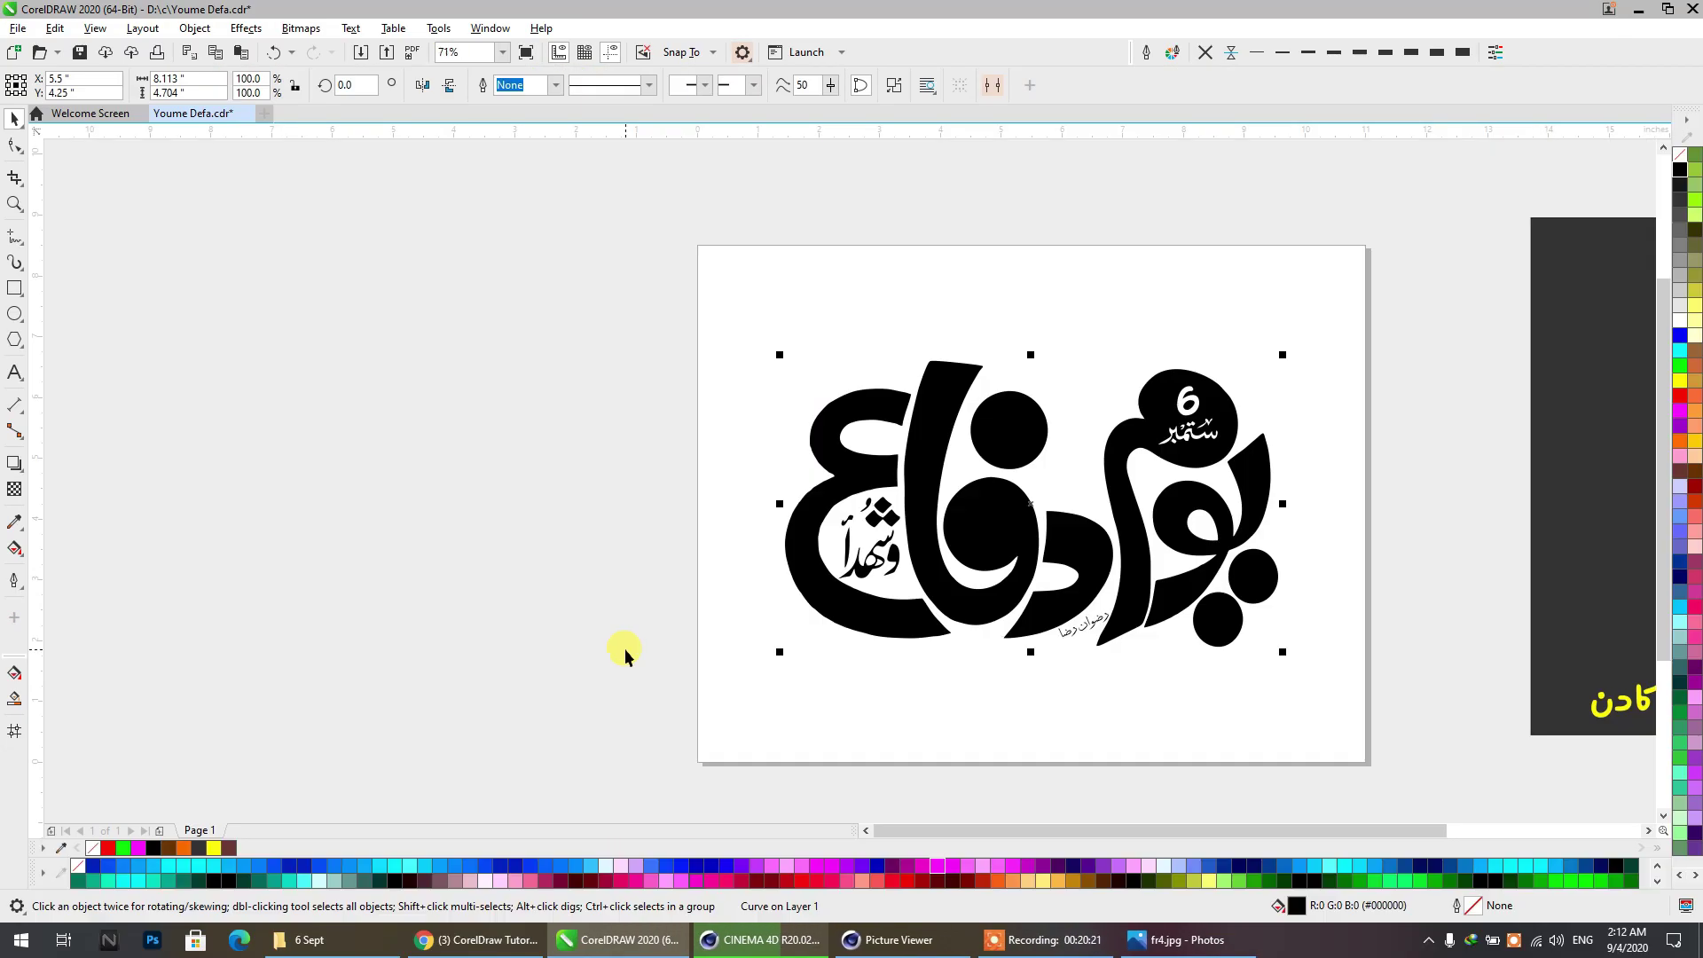
pyautogui.click(80, 113)
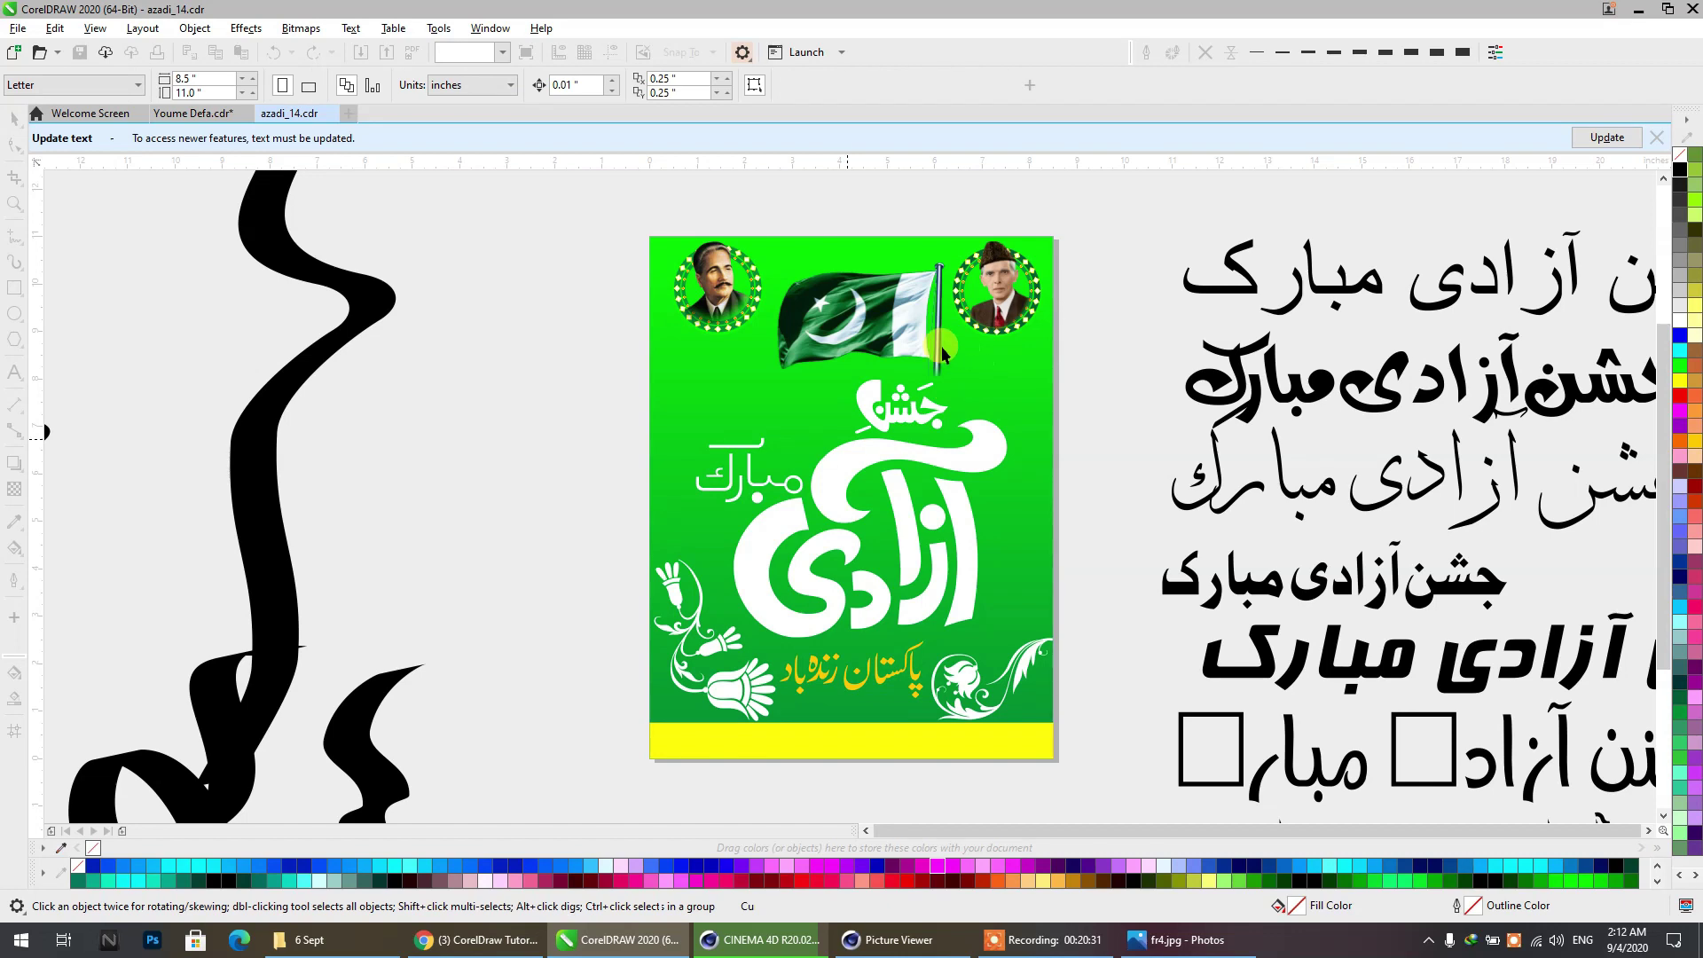
pyautogui.scroll(-1, 798, 326)
pyautogui.moveTo(773, 330); pyautogui.dragTo(455, 231, button='middle')
pyautogui.scroll(-1, 737, 293)
pyautogui.scroll(-1, 852, 323)
pyautogui.moveTo(924, 409); pyautogui.dragTo(826, 487, button='middle')
pyautogui.scroll(1, 853, 408)
# Switch to Chrome to review the September 6th tutorial's title, and browse the sample renders in the 6 Sept folder.
pyautogui.click(469, 940)
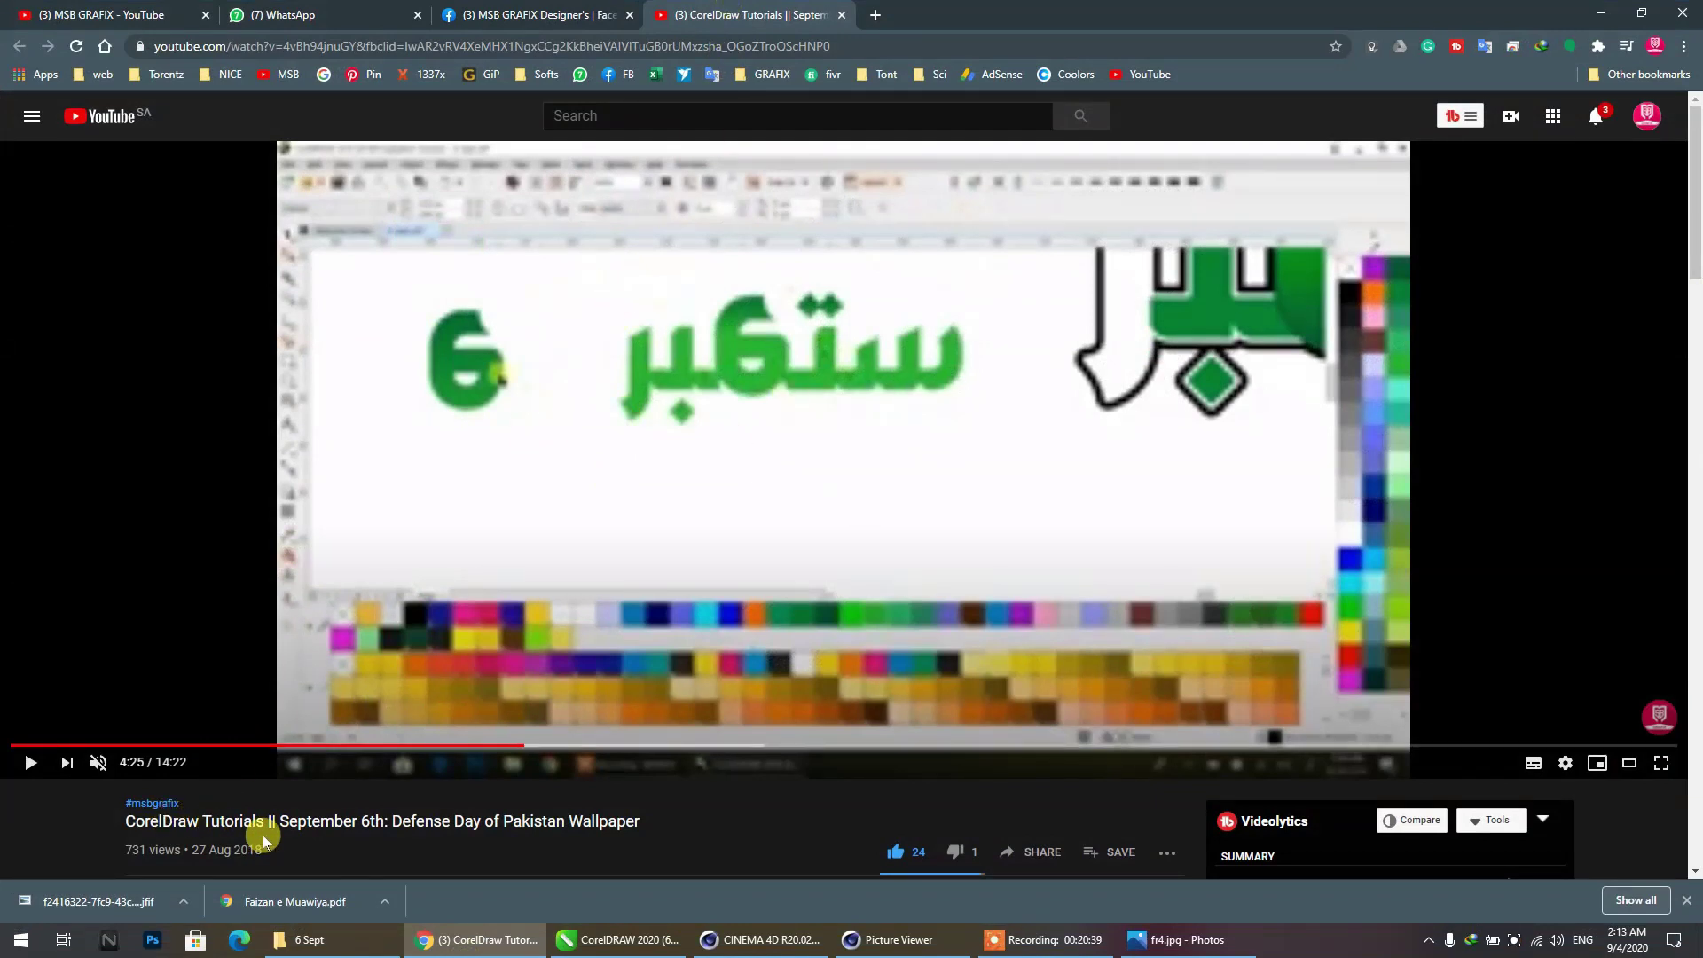
pyautogui.moveTo(300, 824); pyautogui.dragTo(387, 825)
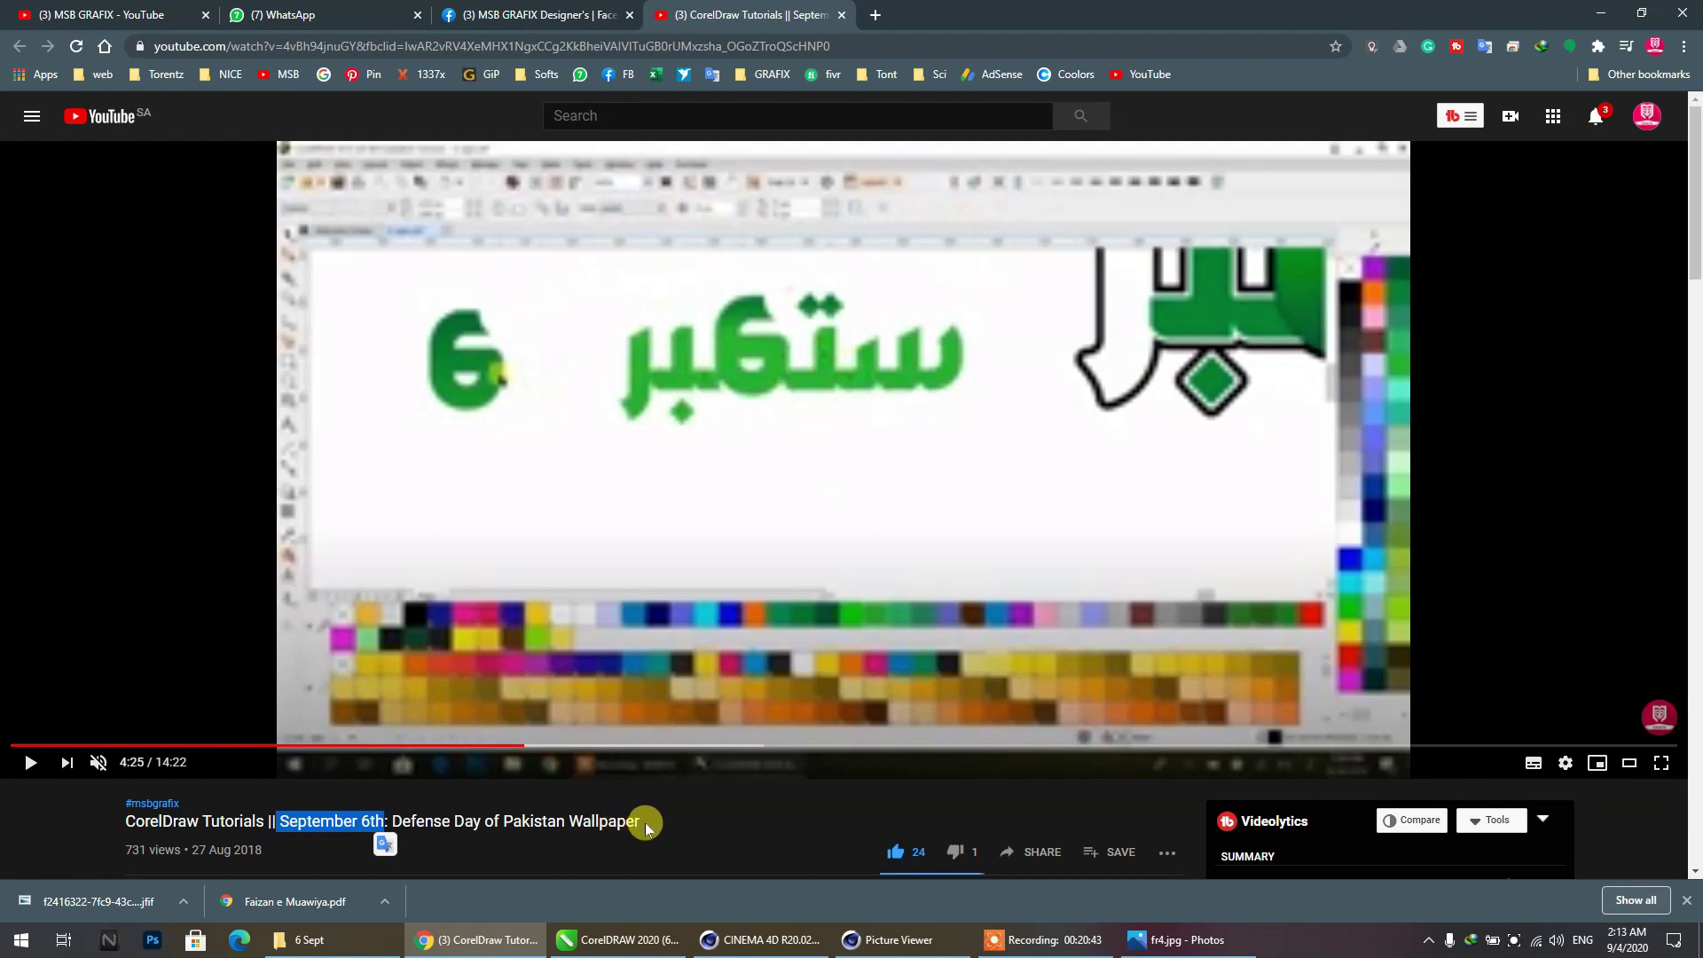
pyautogui.click(343, 938)
pyautogui.scroll(-4, 1242, 337)
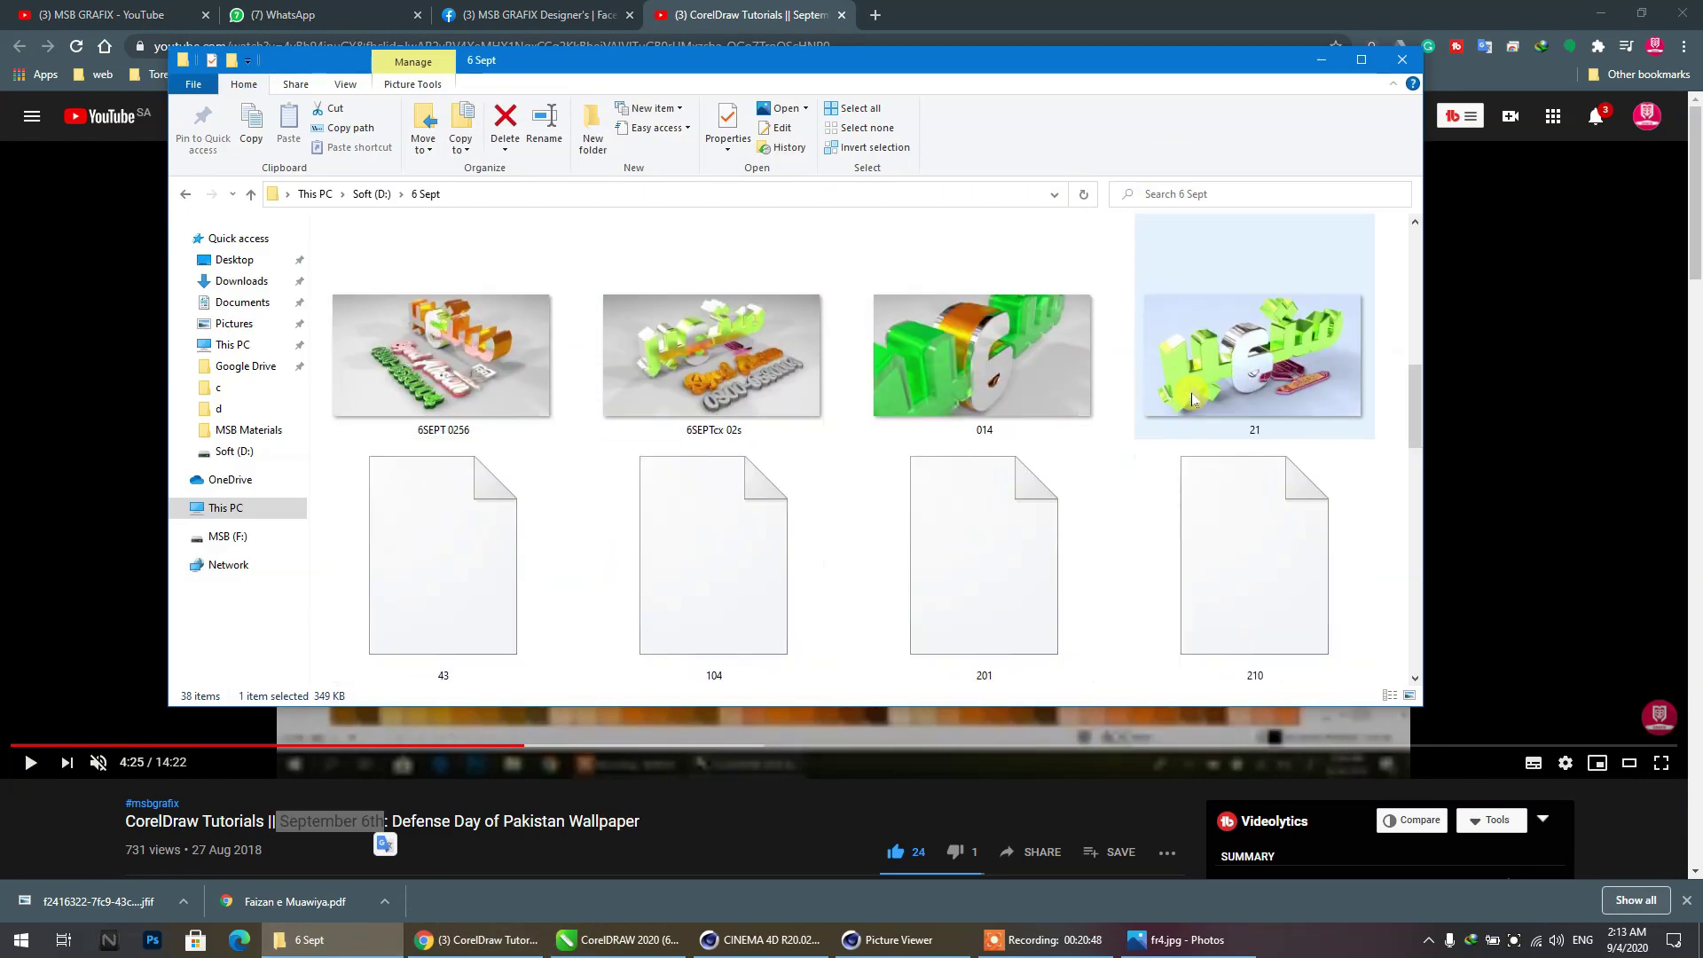
pyautogui.click(1319, 65)
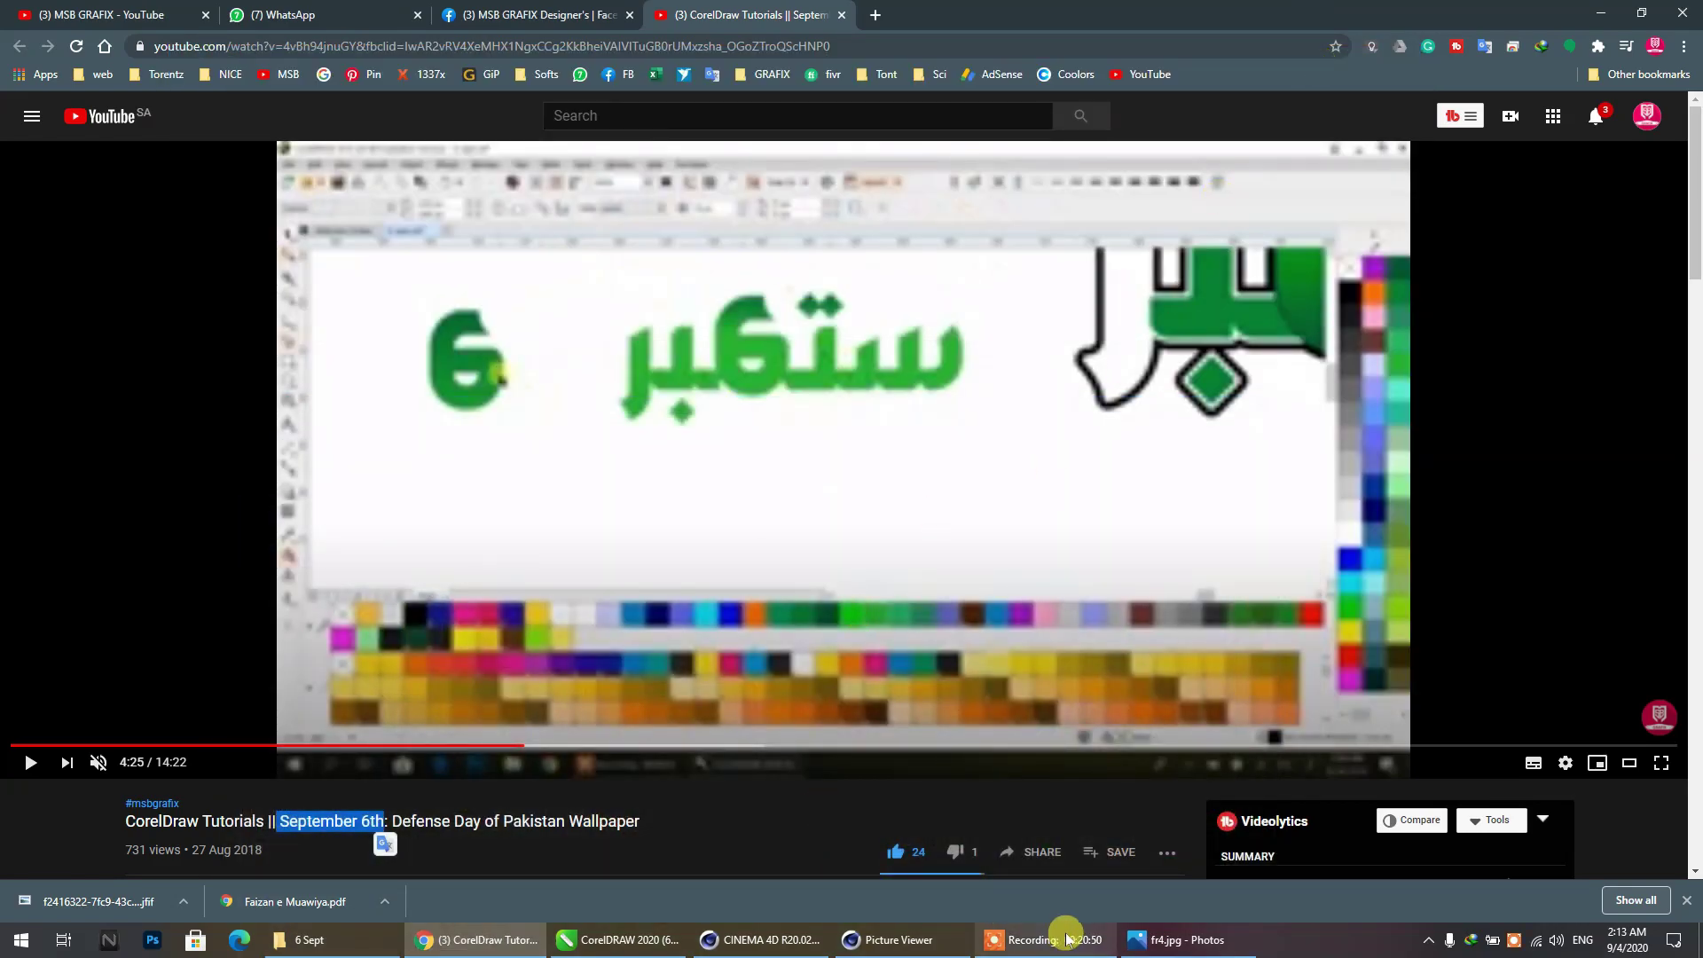
# Review the render in the Picture Viewer, close the viewer, and save the Cinema 4D scene as Untitled 3 in folder d.
pyautogui.click(891, 938)
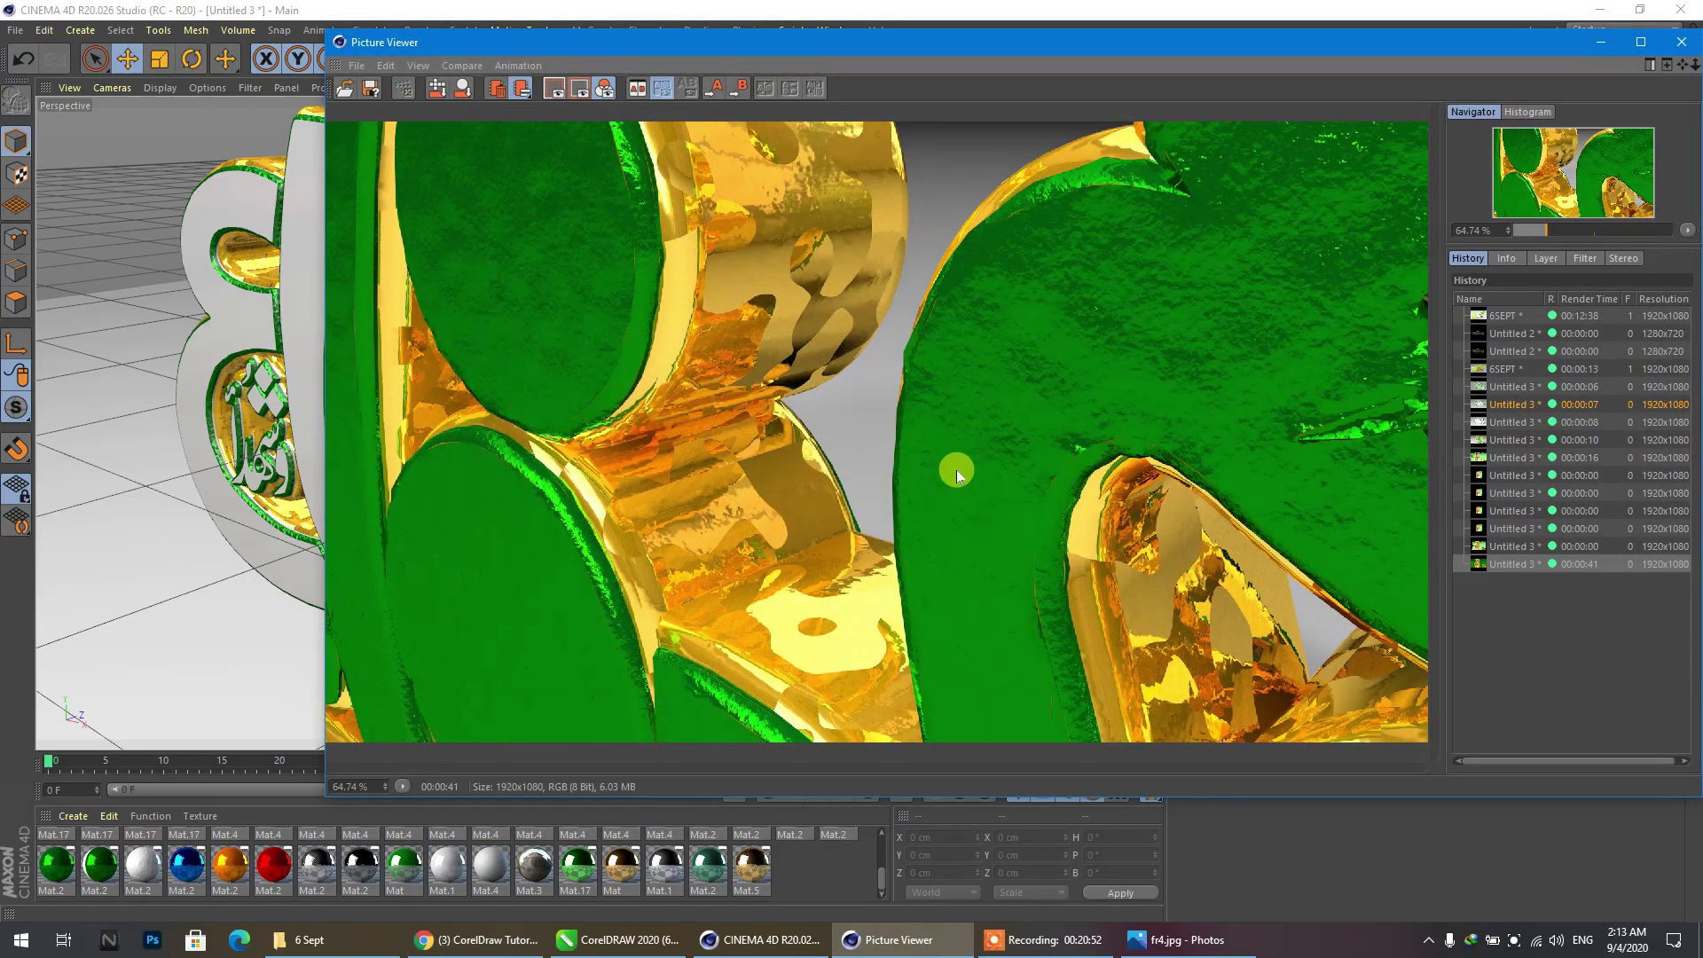
pyautogui.click(1679, 41)
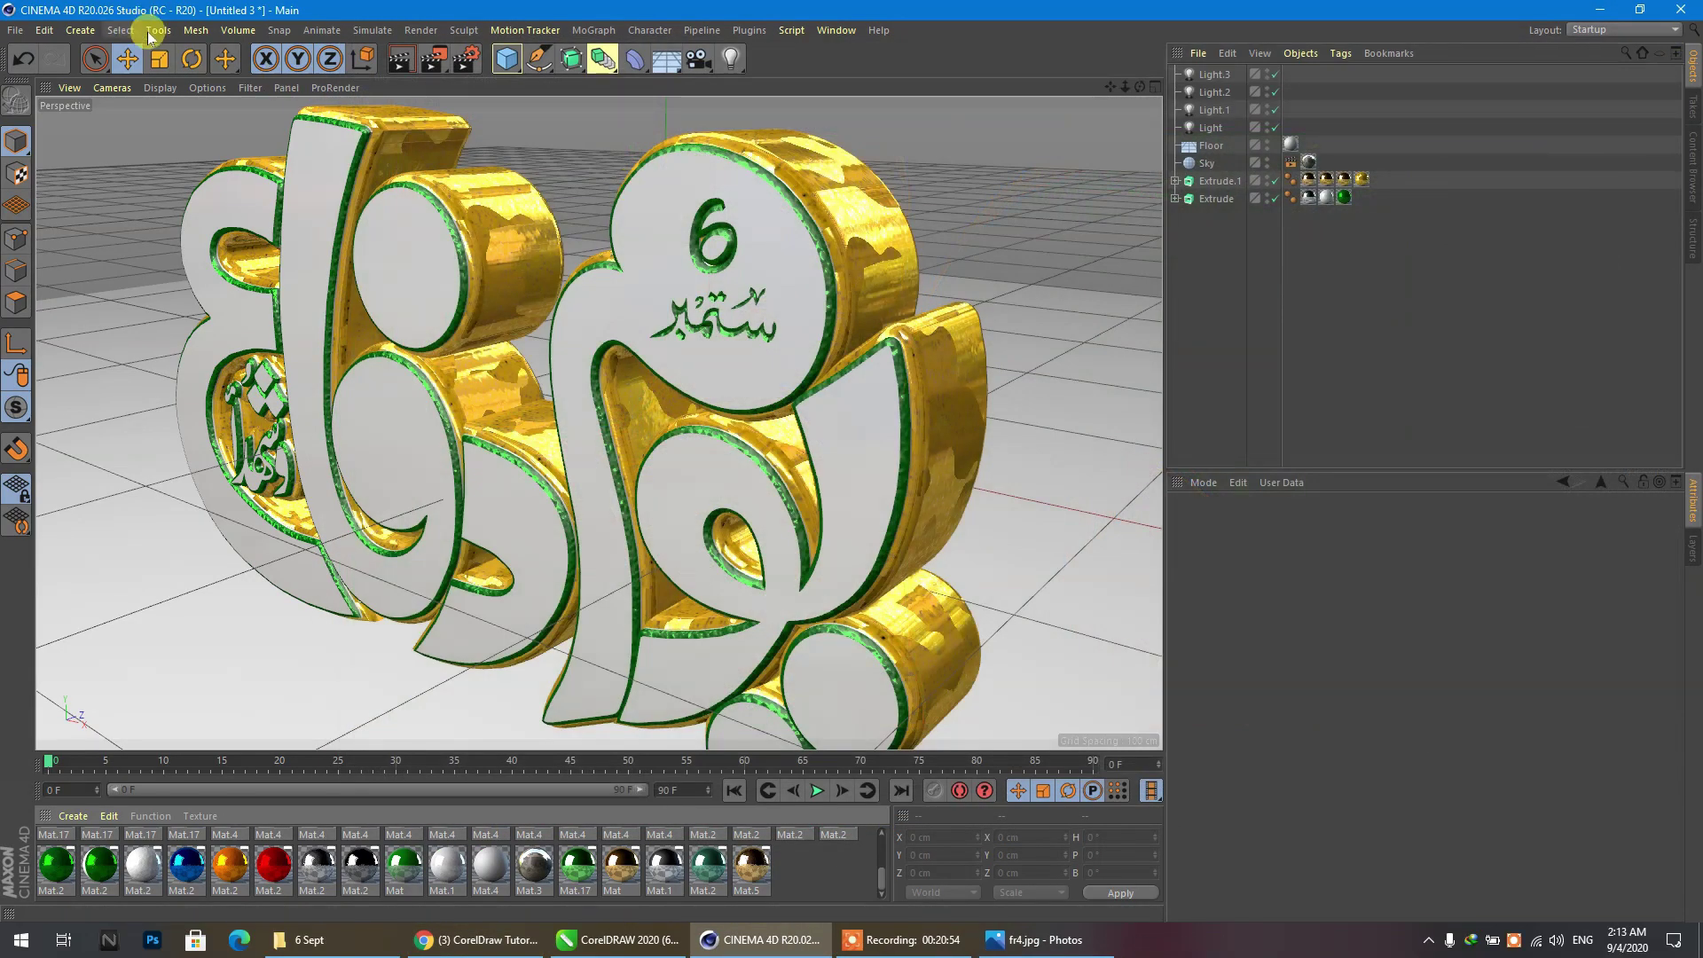
pyautogui.hotkey('ctrl', 's')
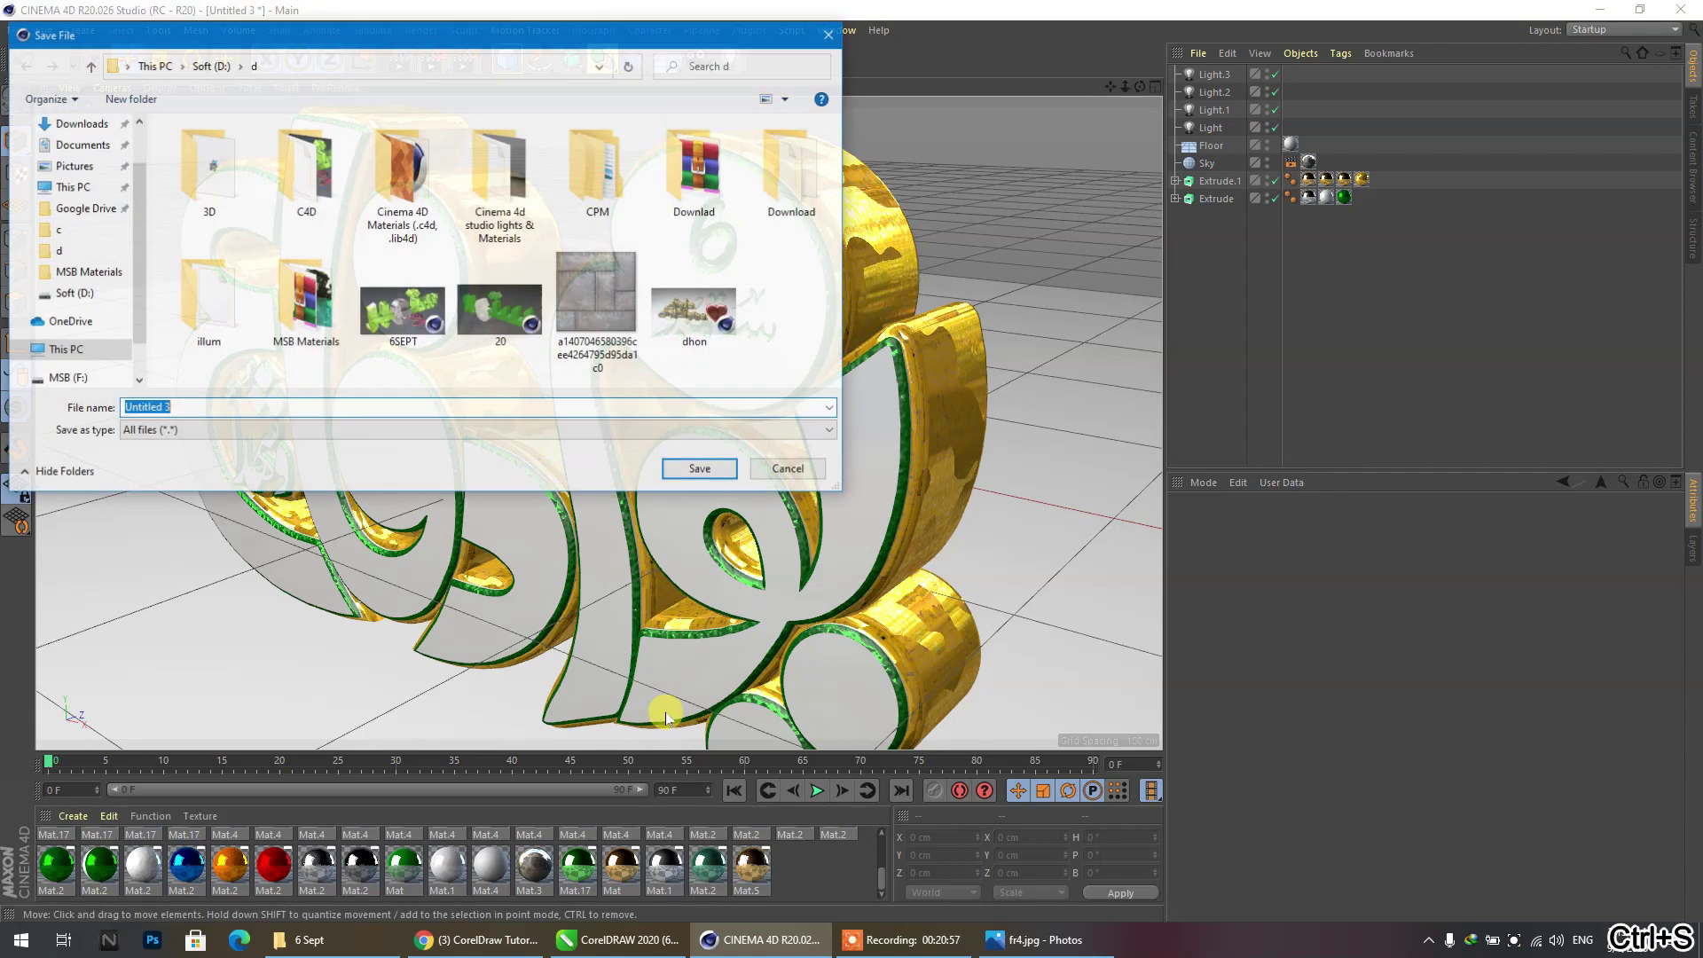
pyautogui.click(676, 476)
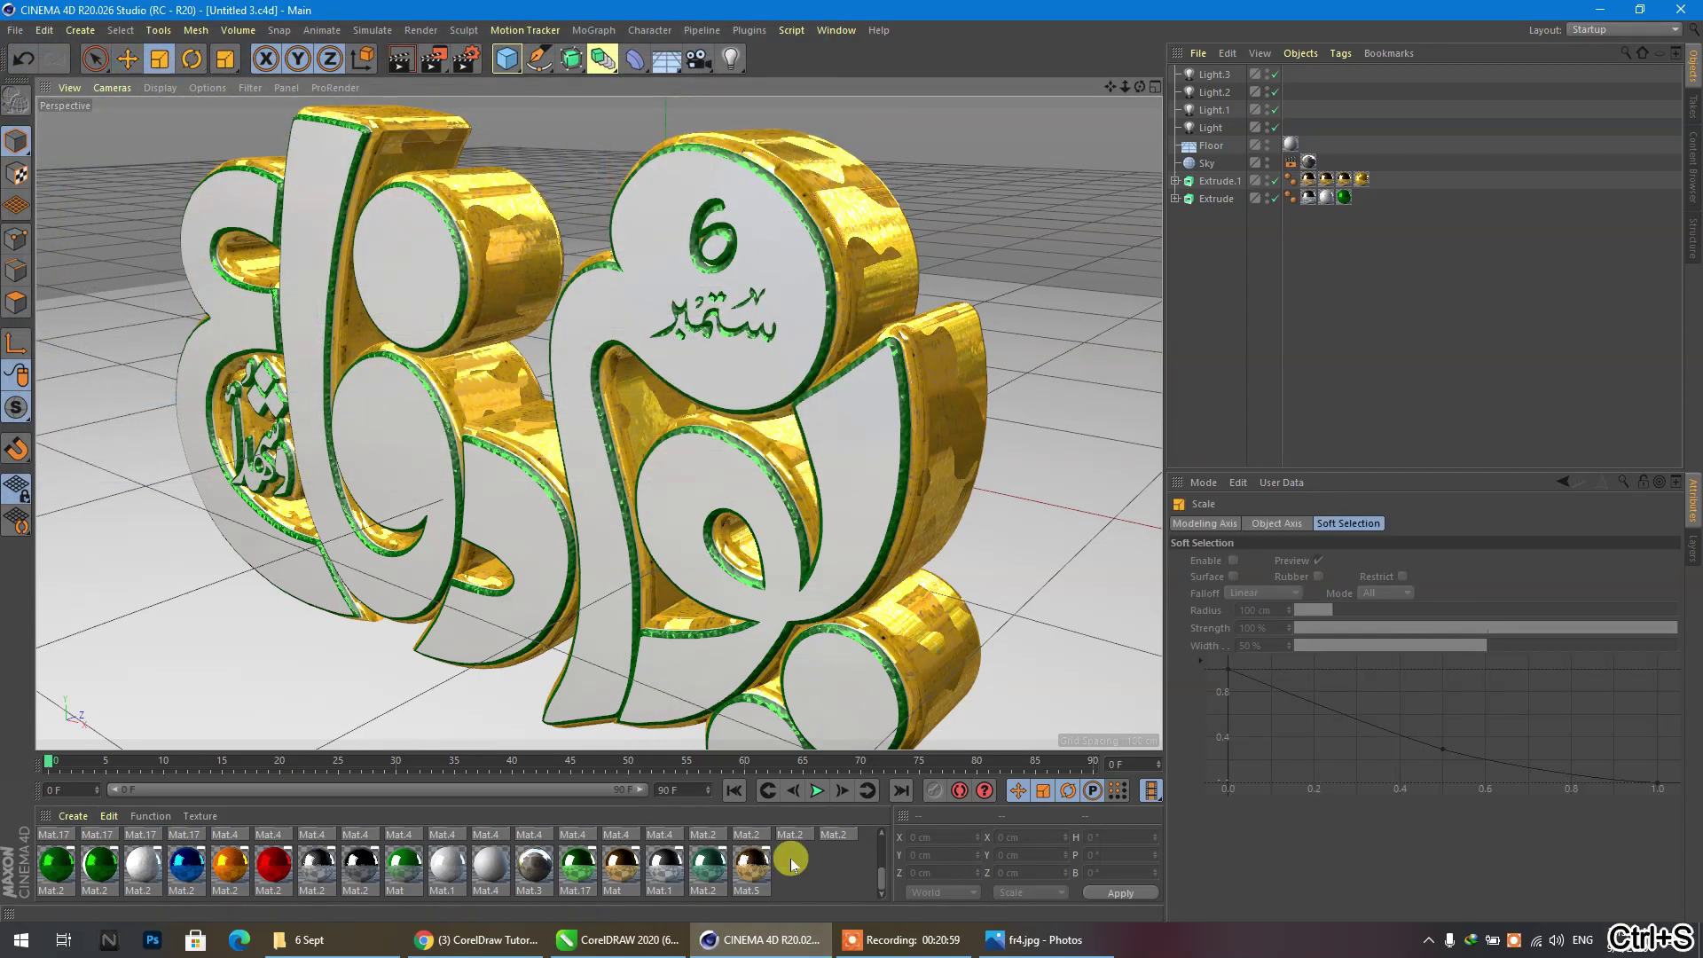